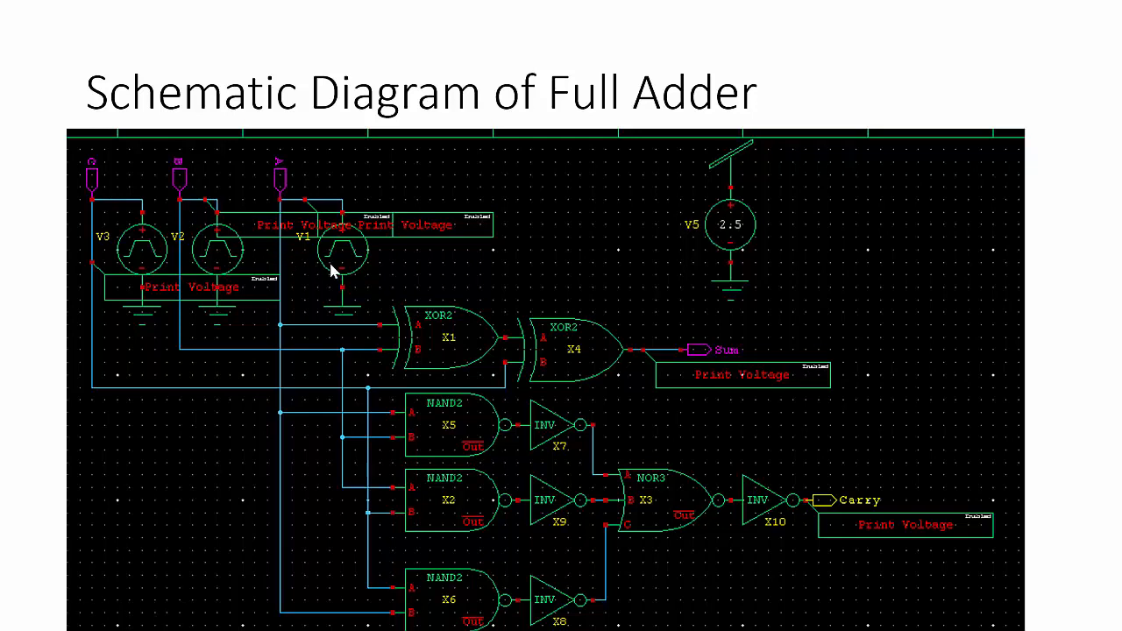
{"action": "left_click", "coordinate": [331, 271]}
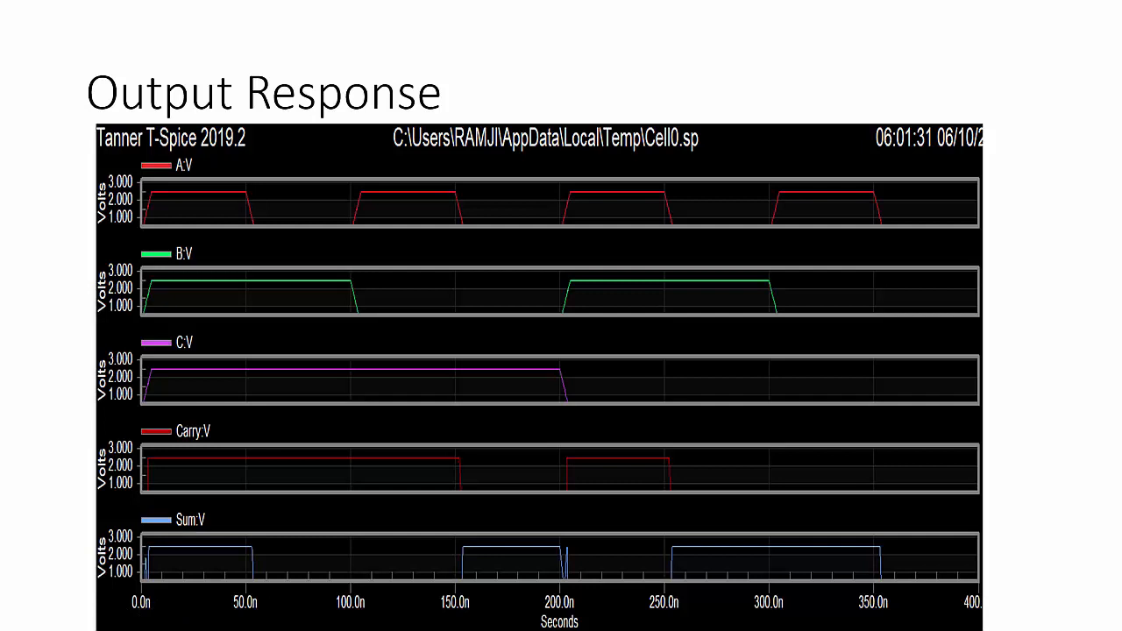
{"action": "key", "text": "Right"}
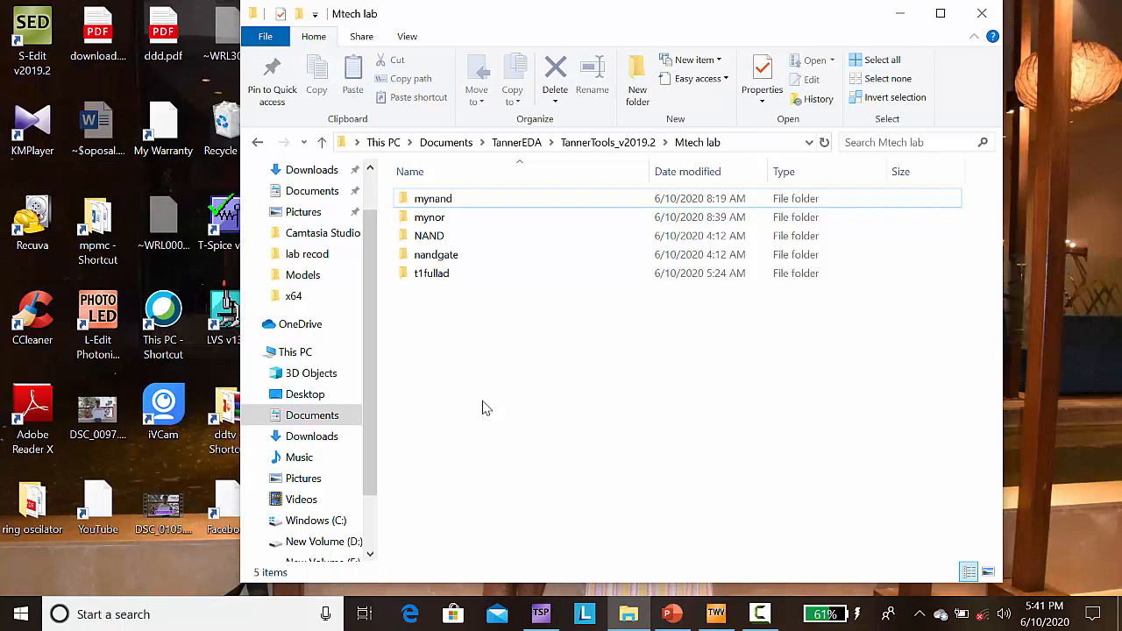
Step: Launch S-Edit v2019.2 from the desktop and maximize its window
{"action": "left_click", "coordinate": [33, 39]}
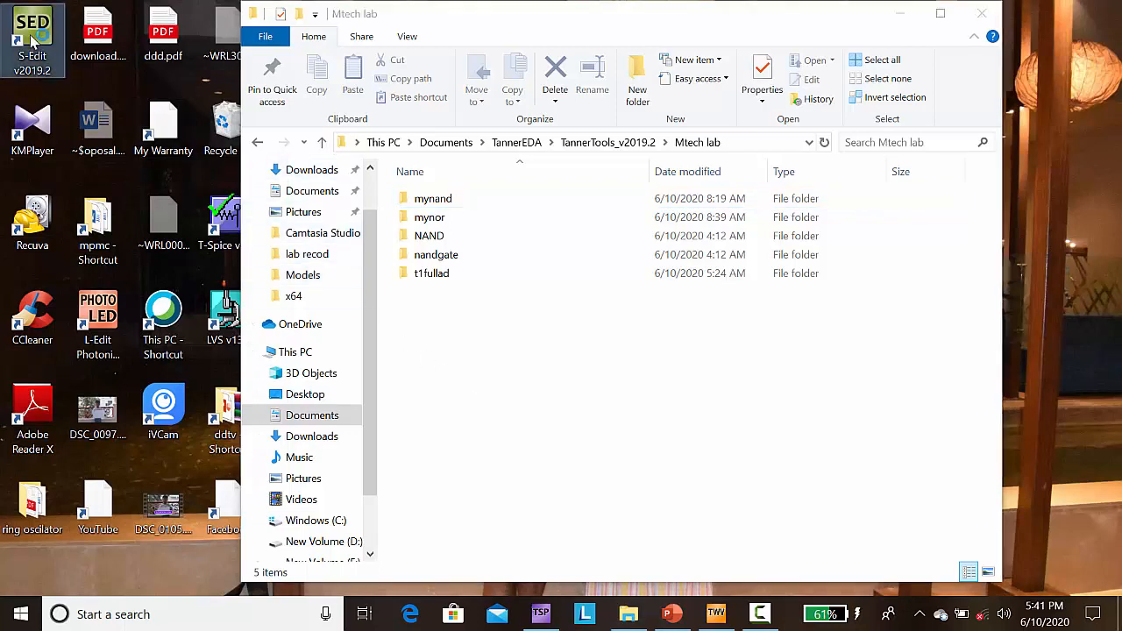
{"action": "double_click", "coordinate": [33, 40]}
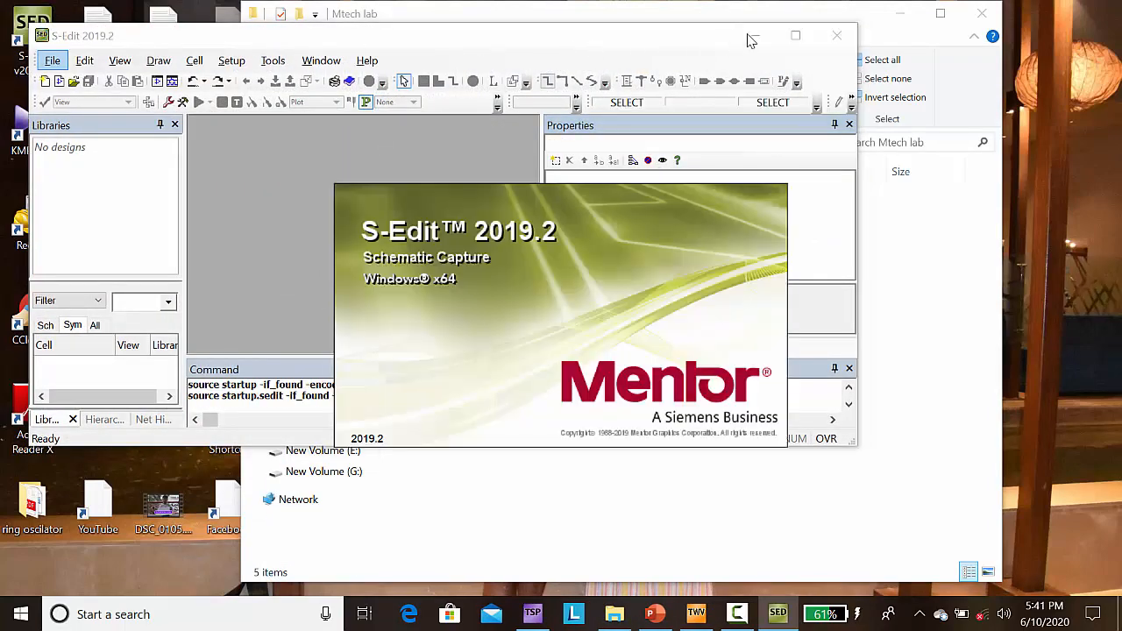
{"action": "left_click", "coordinate": [795, 35]}
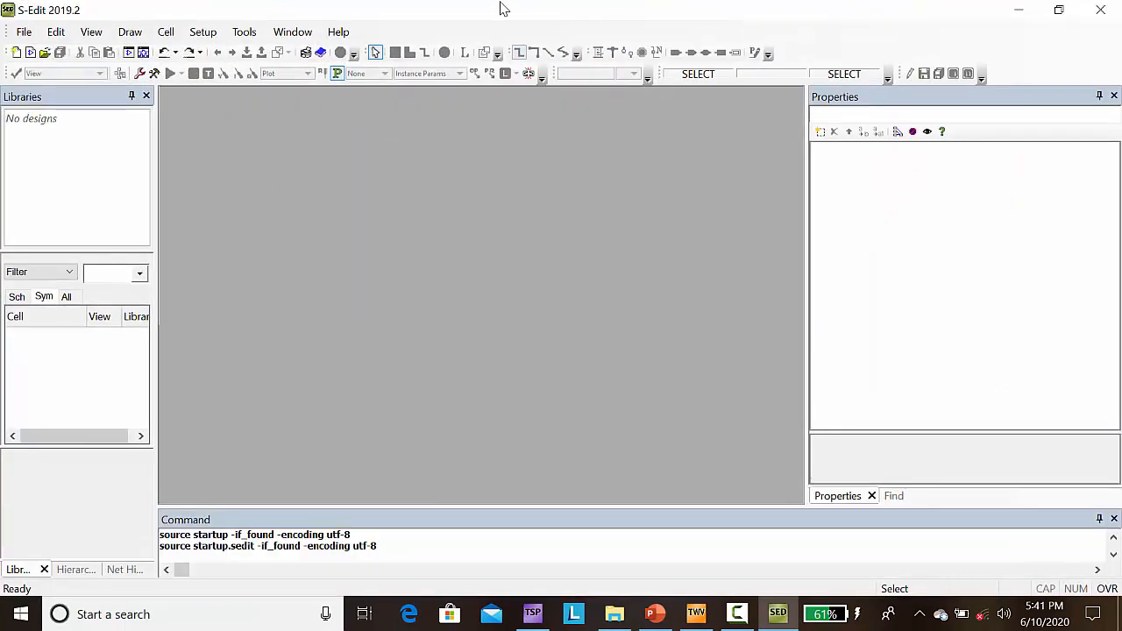
Step: Start a new library and browse to the Mtech lab folder inside TannerTools_v2019.2 as its location
{"action": "left_click", "coordinate": [24, 34]}
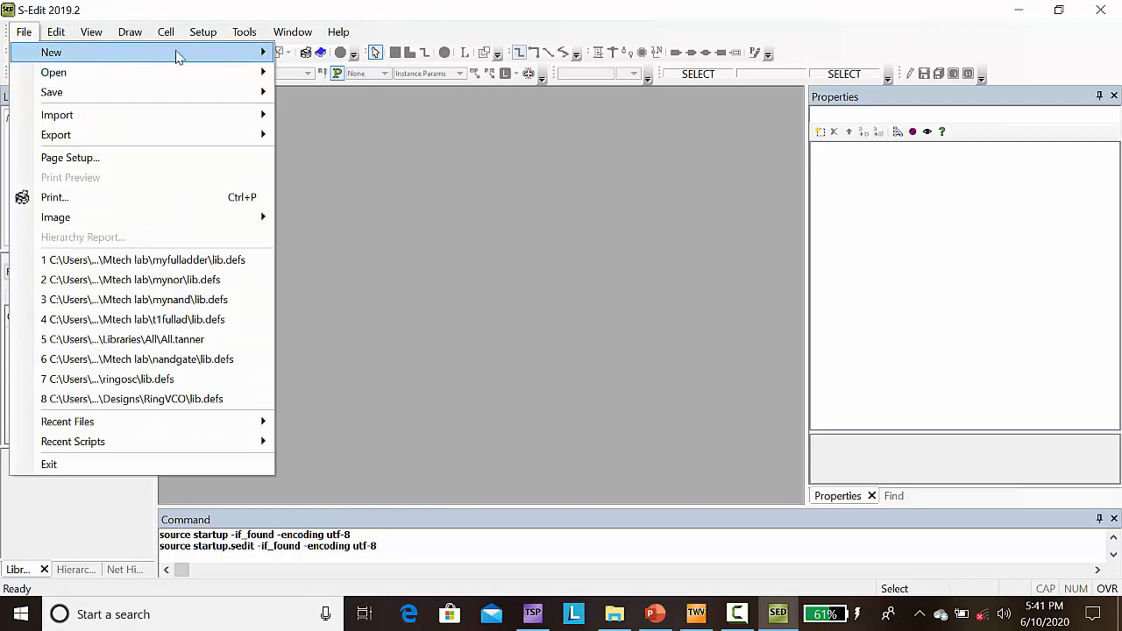
{"action": "mouse_move", "coordinate": [213, 55]}
{"action": "left_click", "coordinate": [341, 54]}
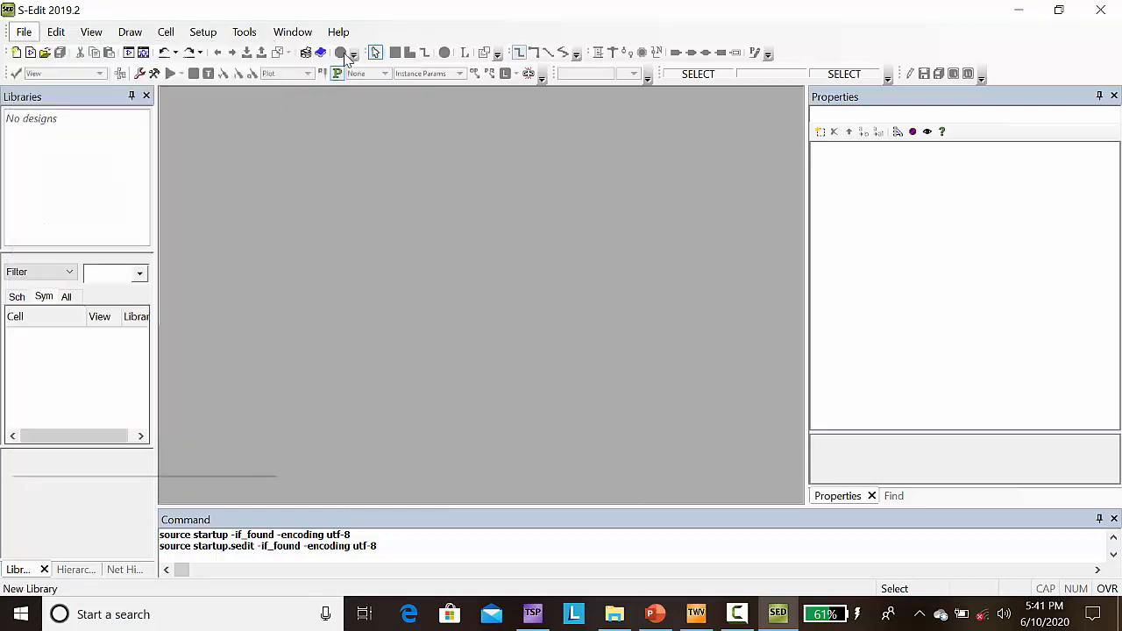
{"action": "left_click", "coordinate": [759, 269]}
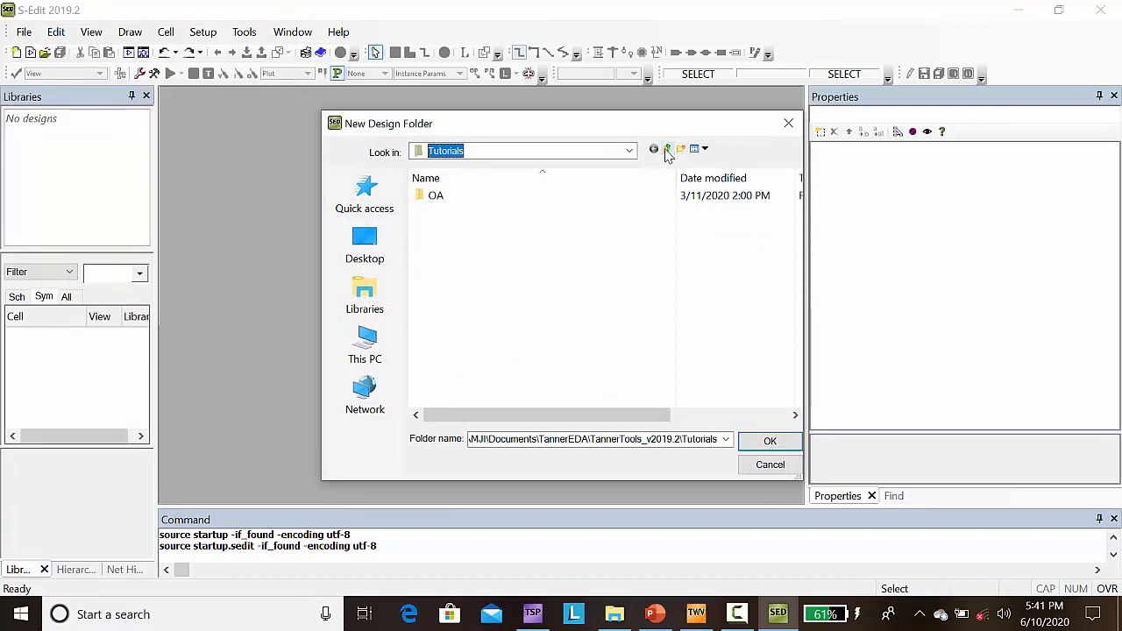
{"action": "left_click", "coordinate": [668, 150]}
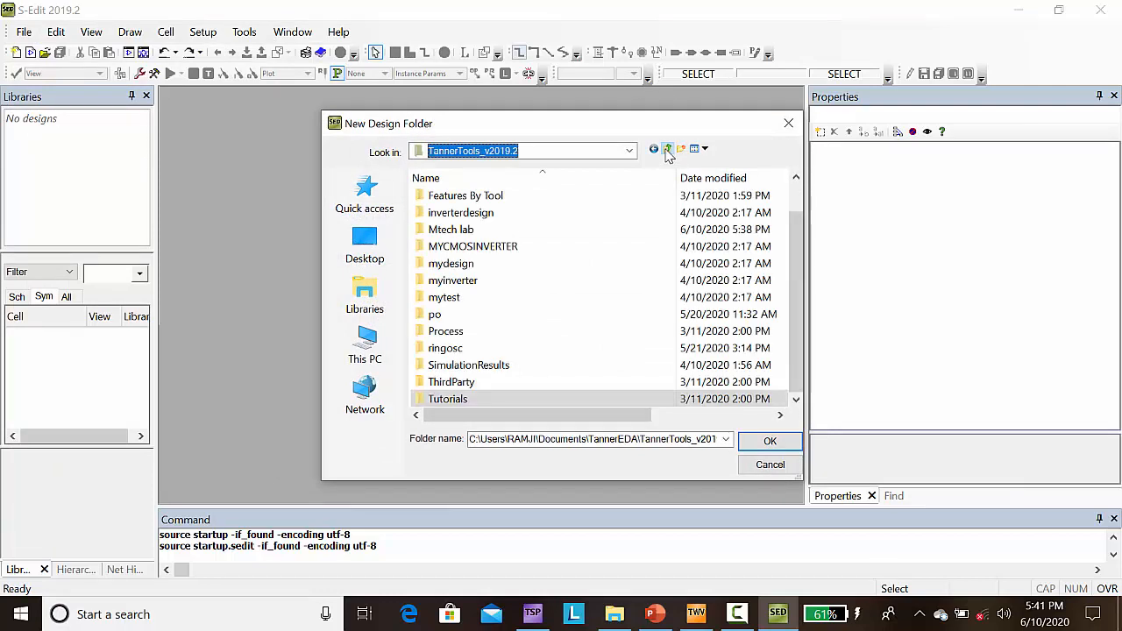
{"action": "left_click", "coordinate": [668, 150]}
{"action": "double_click", "coordinate": [475, 214]}
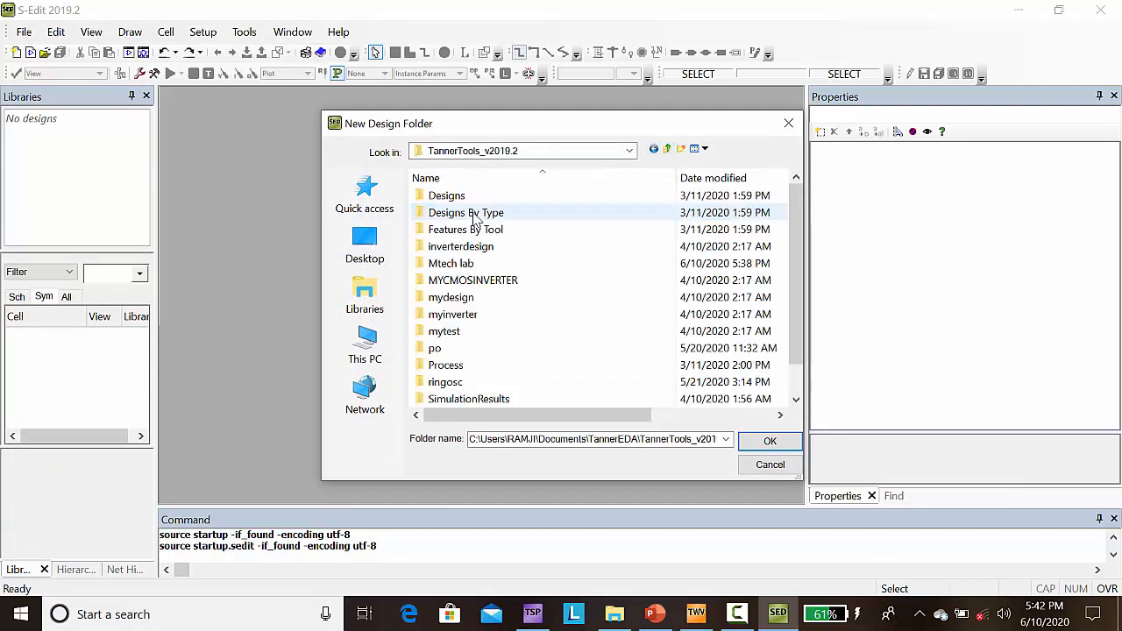
{"action": "double_click", "coordinate": [449, 263]}
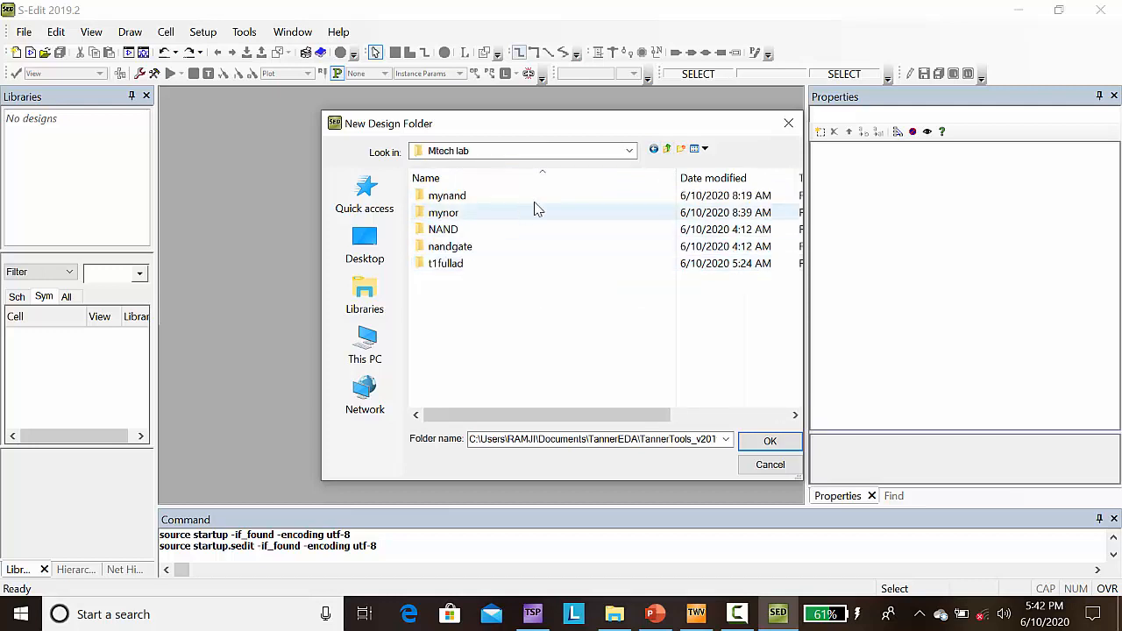
Step: Make a design folder named myfulladder in Mtech lab and create the myfulladder library in it
{"action": "left_click", "coordinate": [681, 150]}
{"action": "type", "text": "m"}
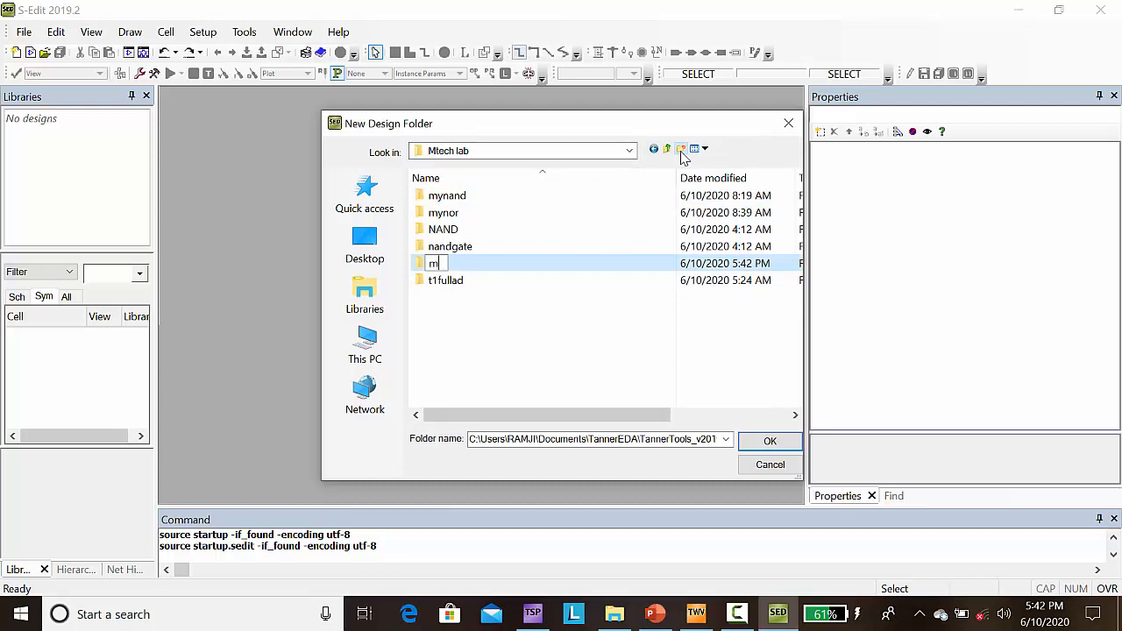
{"action": "type", "text": "yfulladder"}
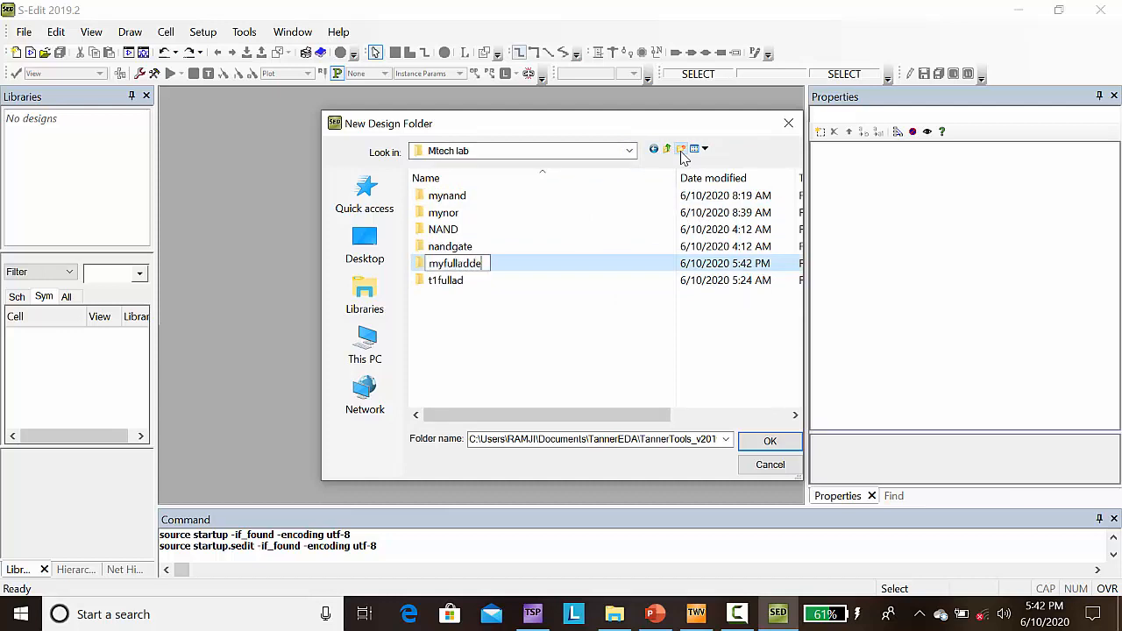
{"action": "left_click", "coordinate": [761, 441]}
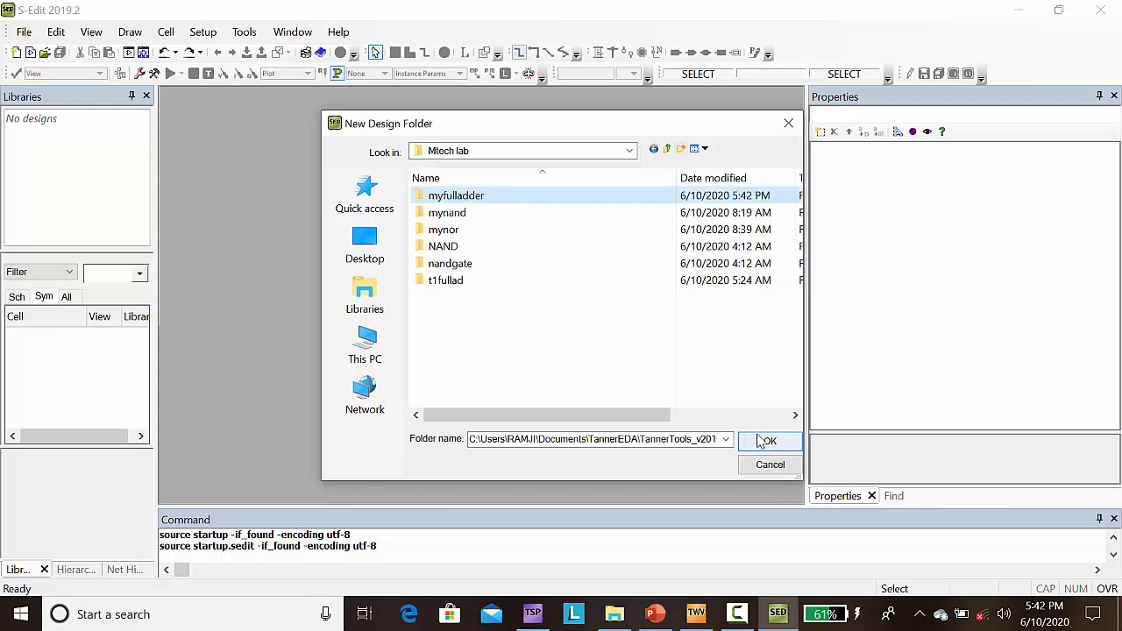
{"action": "left_click", "coordinate": [761, 441]}
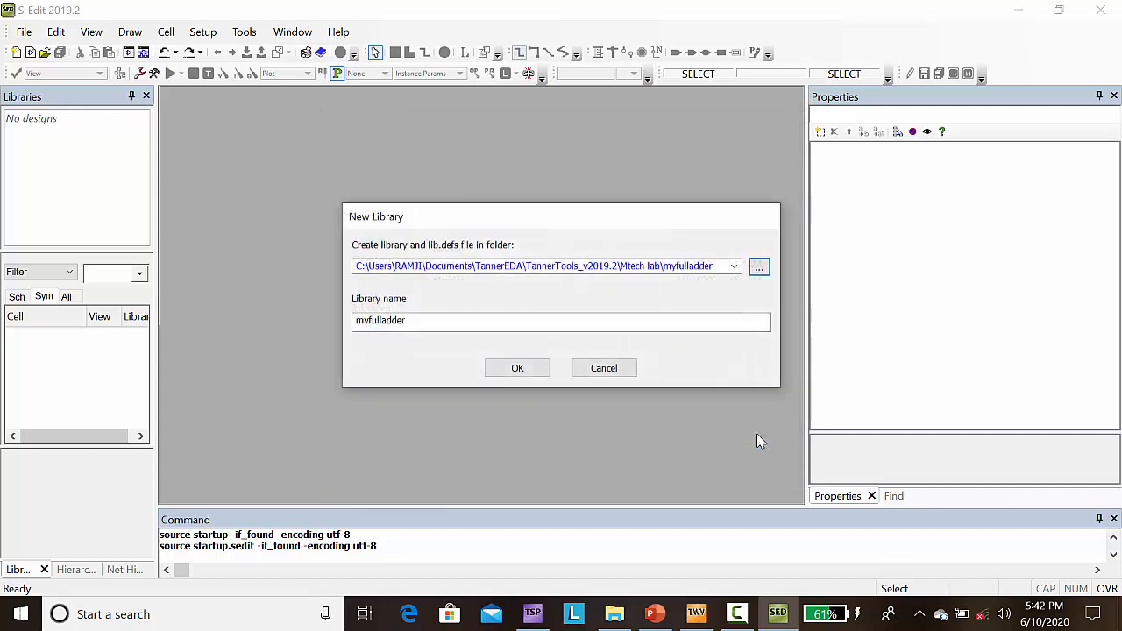
{"action": "left_click", "coordinate": [516, 368]}
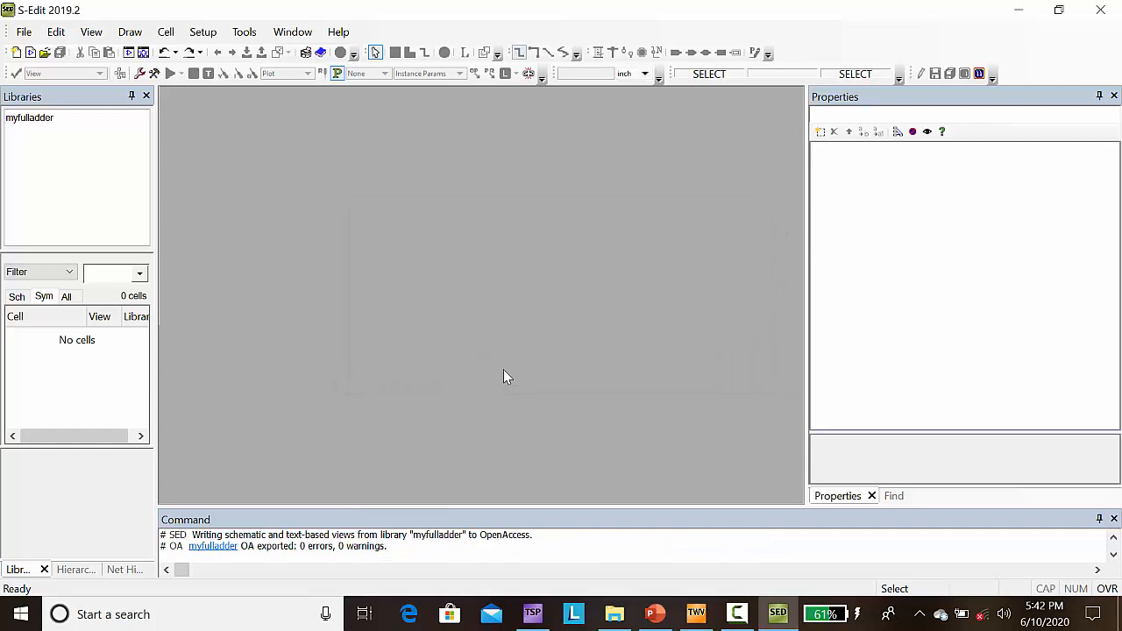
Step: Add the Generic_250nm_Devices library from the Process\Generic_250nm folder to the design
{"action": "left_click", "coordinate": [38, 123]}
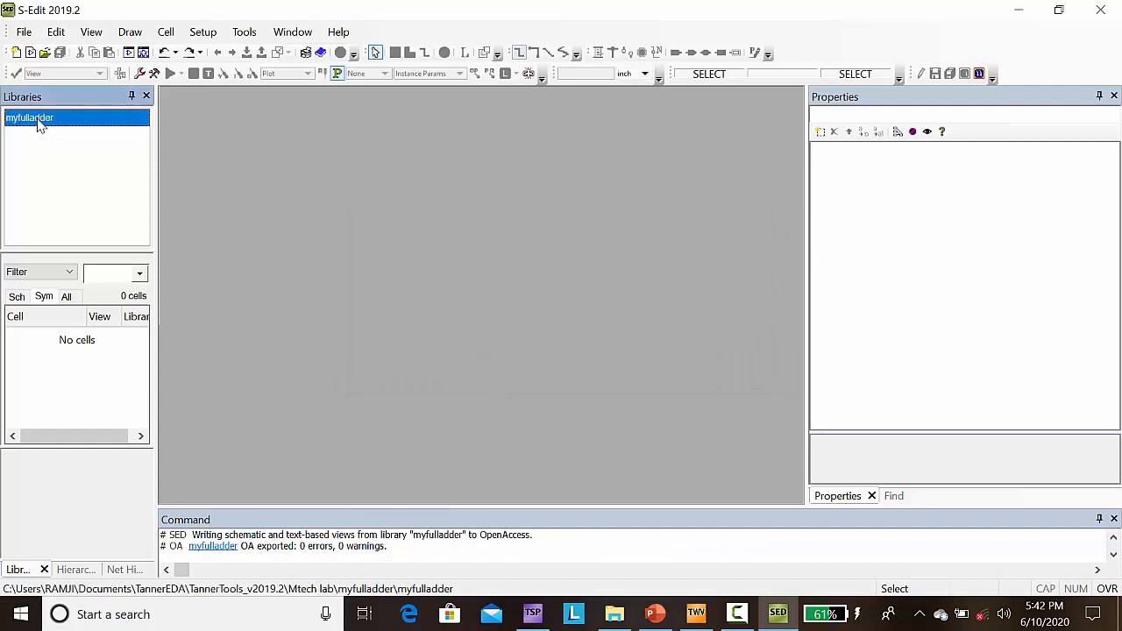
{"action": "right_click", "coordinate": [38, 125]}
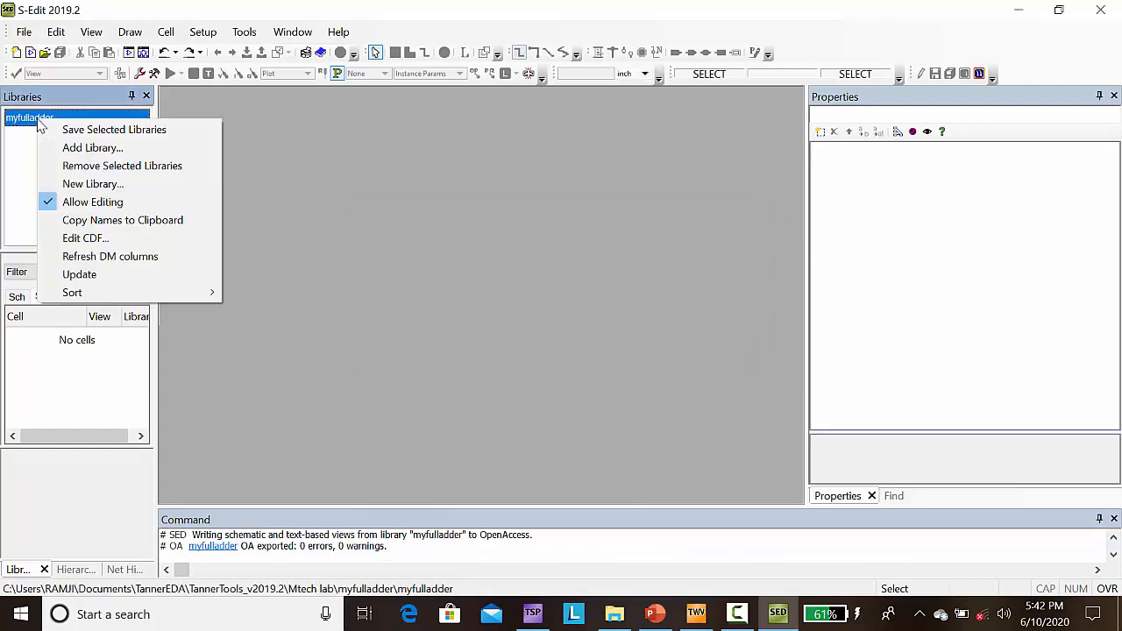
{"action": "left_click", "coordinate": [84, 147]}
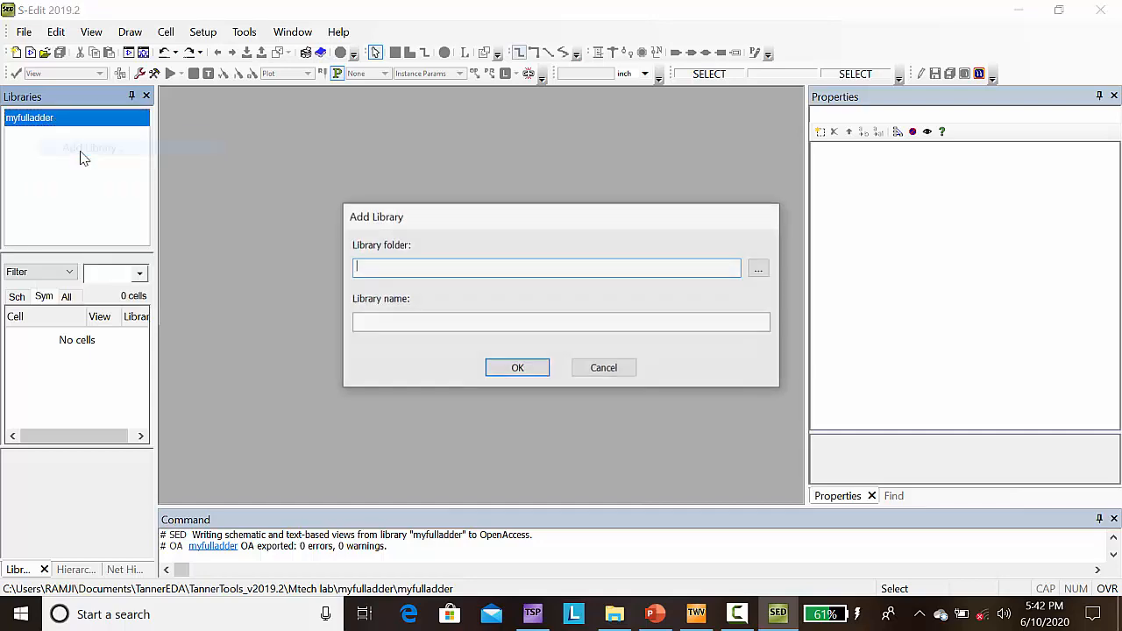
{"action": "left_click", "coordinate": [759, 270]}
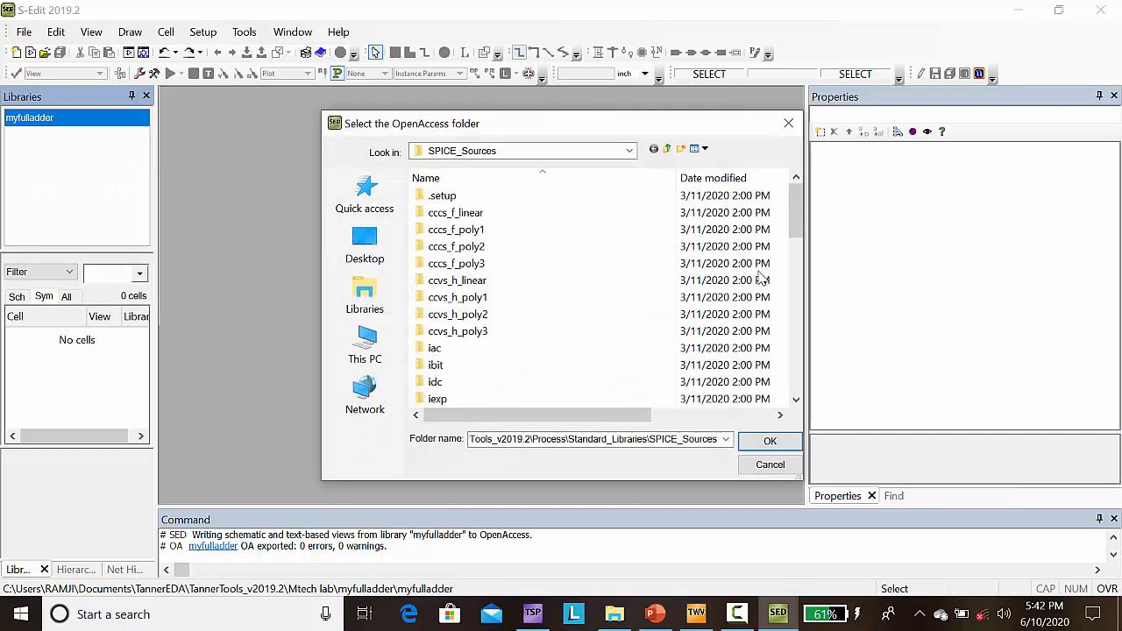
{"action": "left_click", "coordinate": [667, 149]}
{"action": "left_click", "coordinate": [667, 149]}
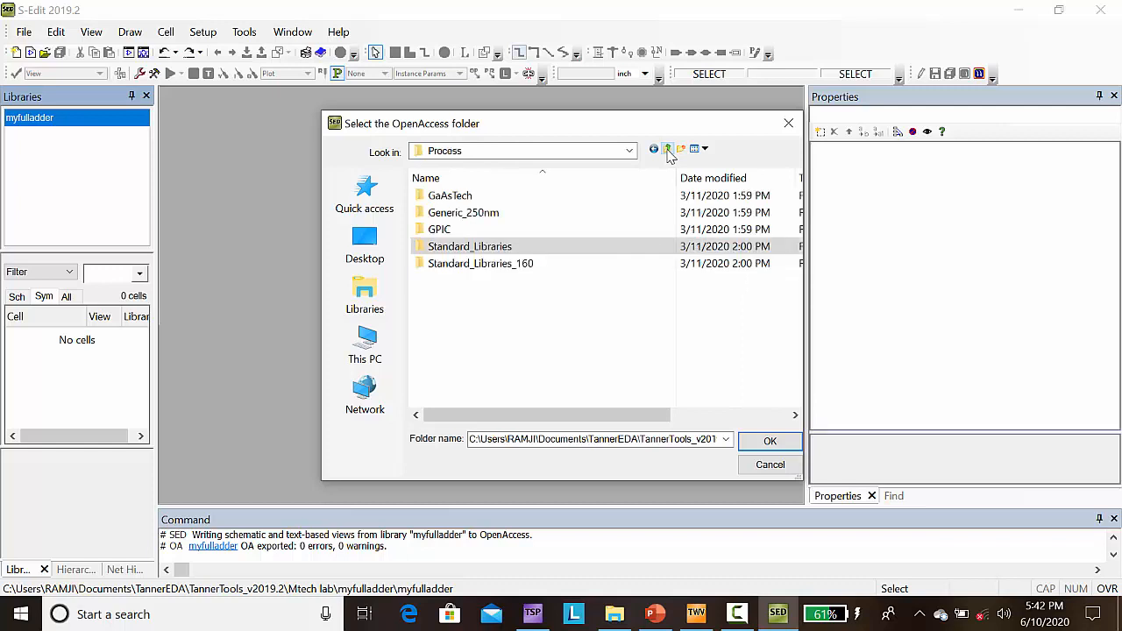
{"action": "double_click", "coordinate": [497, 217]}
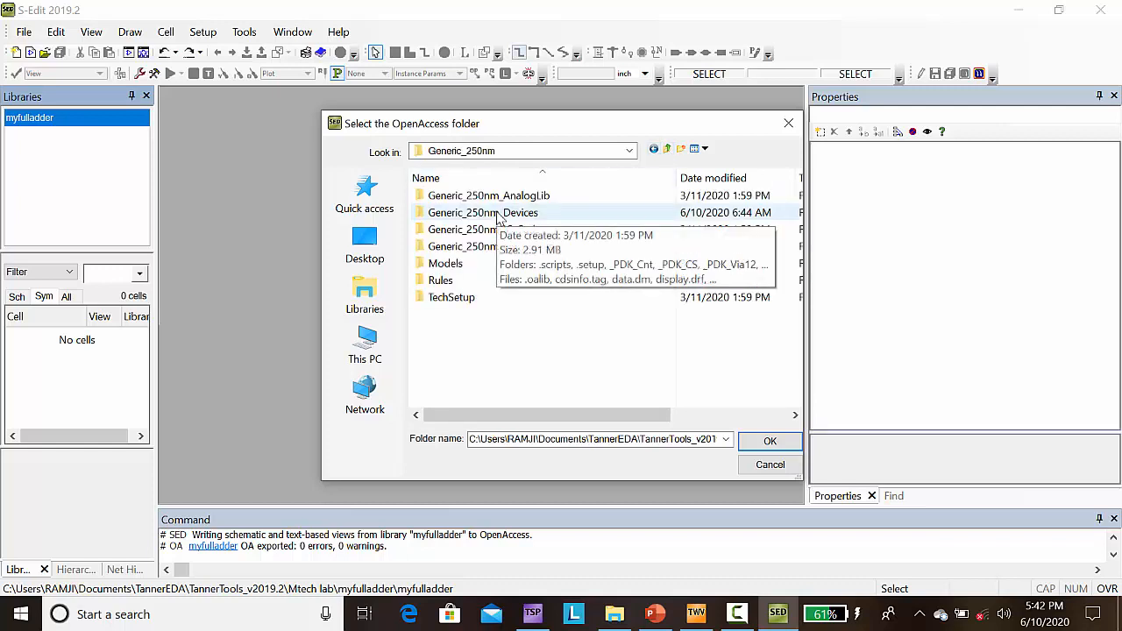
{"action": "left_click", "coordinate": [497, 216]}
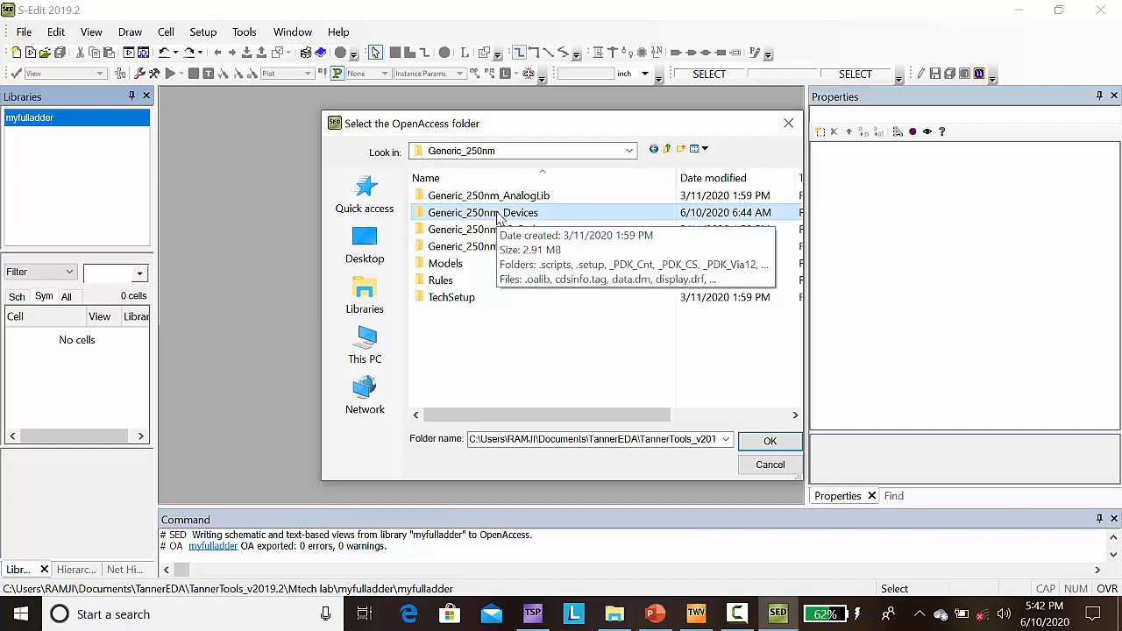
{"action": "left_click", "coordinate": [768, 441]}
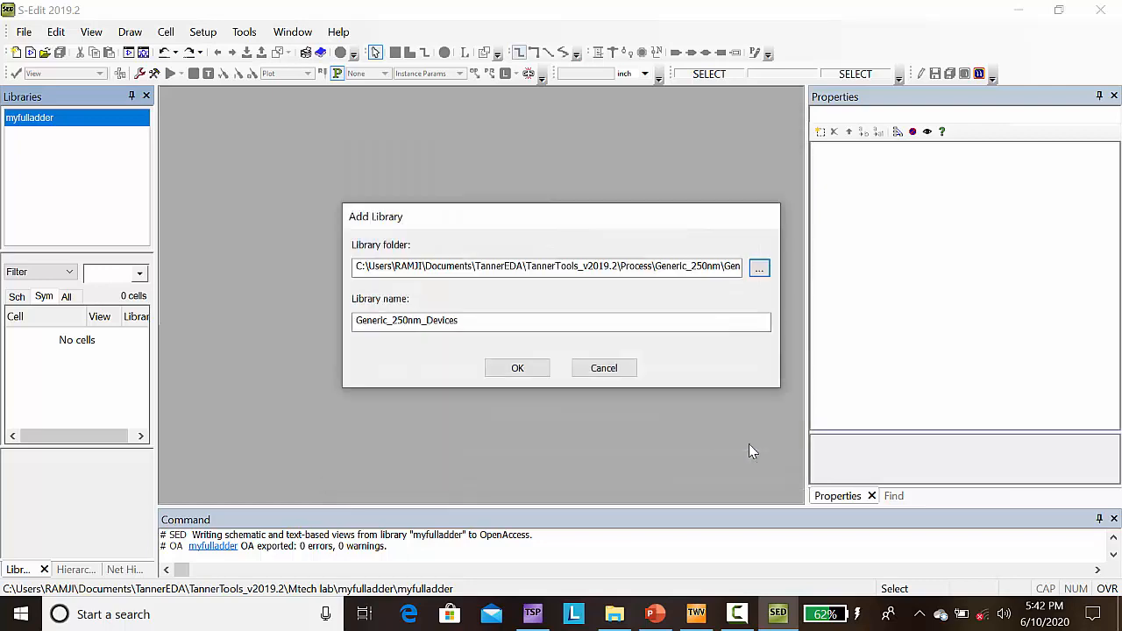
{"action": "left_click", "coordinate": [518, 369]}
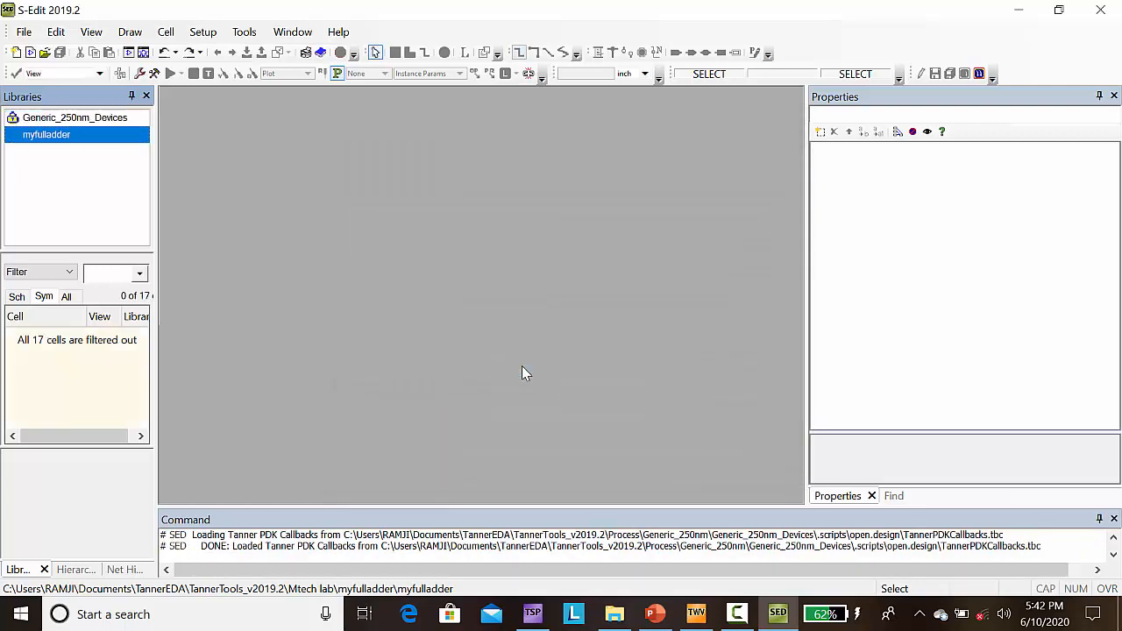
Step: Add the Generic_250nm_LogicGates library from the Generic_250nm folder to the design
{"action": "right_click", "coordinate": [38, 139]}
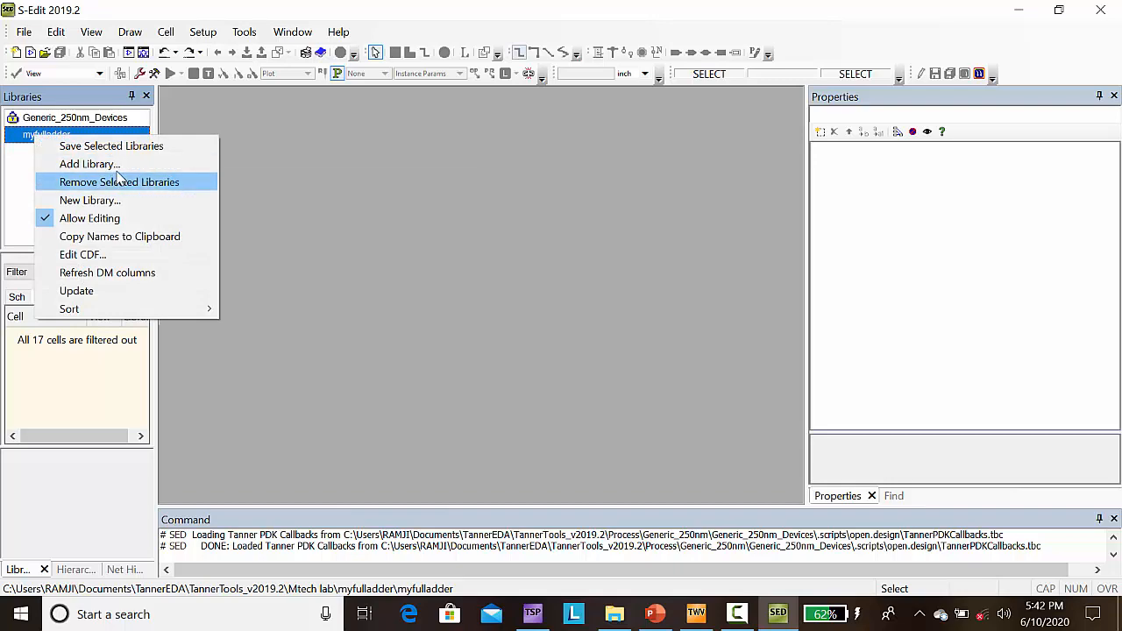
{"action": "left_click", "coordinate": [88, 164]}
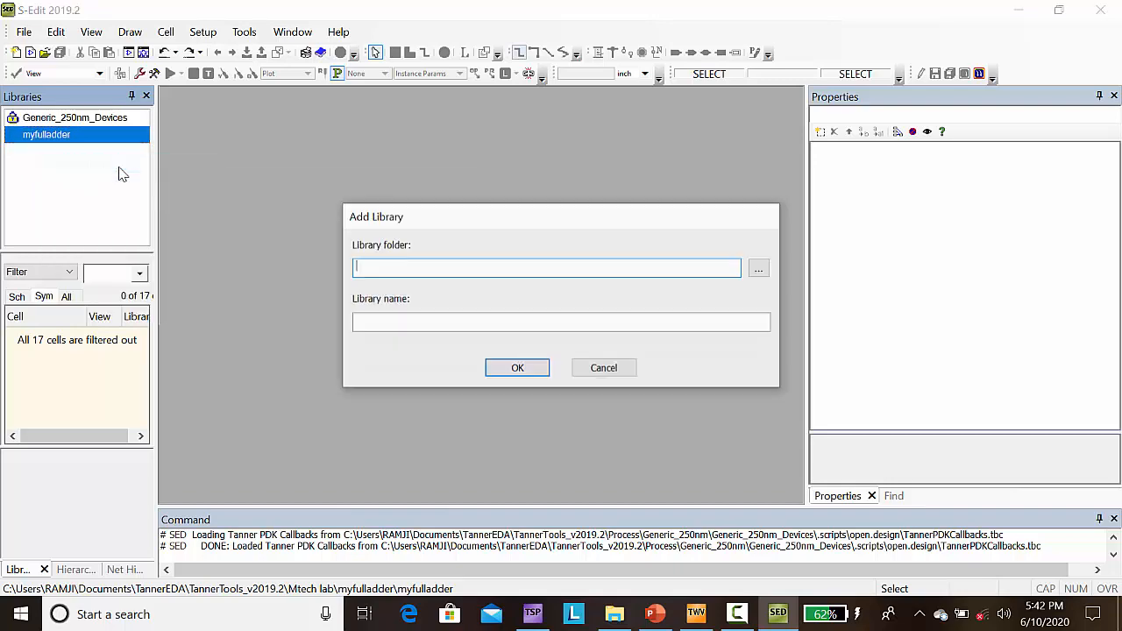
{"action": "left_click", "coordinate": [759, 270]}
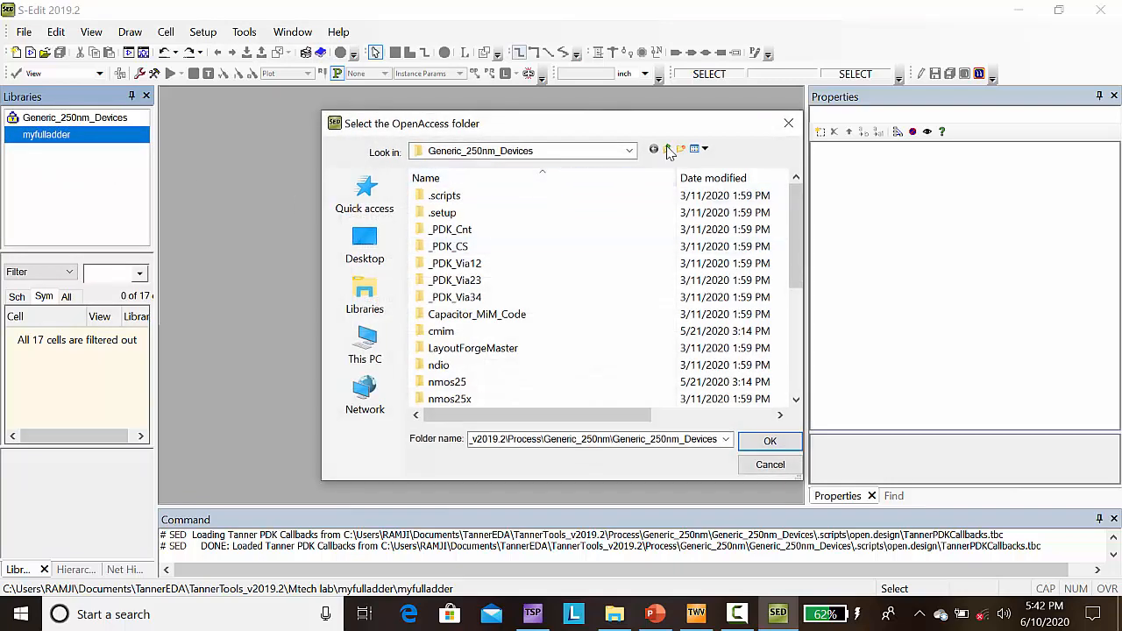
{"action": "left_click", "coordinate": [667, 149]}
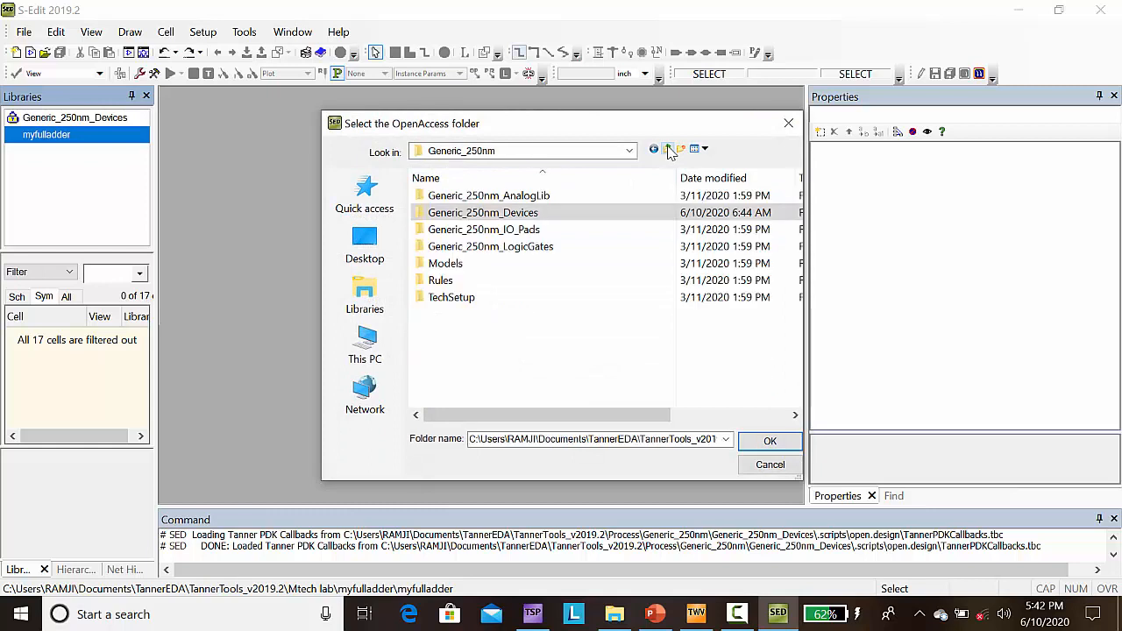
{"action": "left_click", "coordinate": [481, 248]}
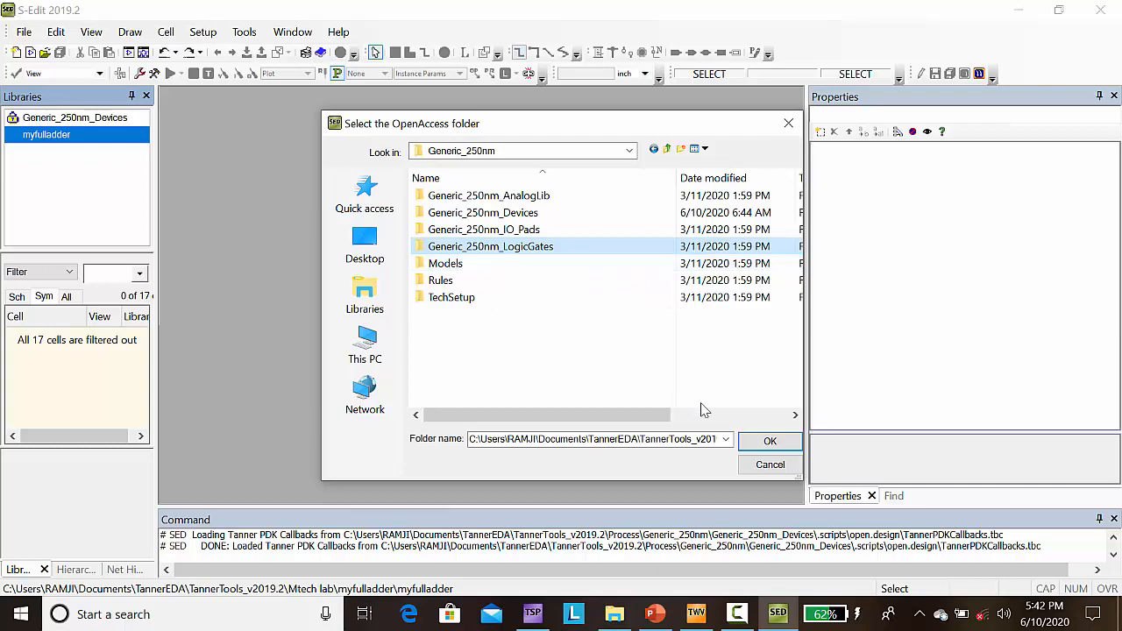
{"action": "left_click", "coordinate": [773, 446]}
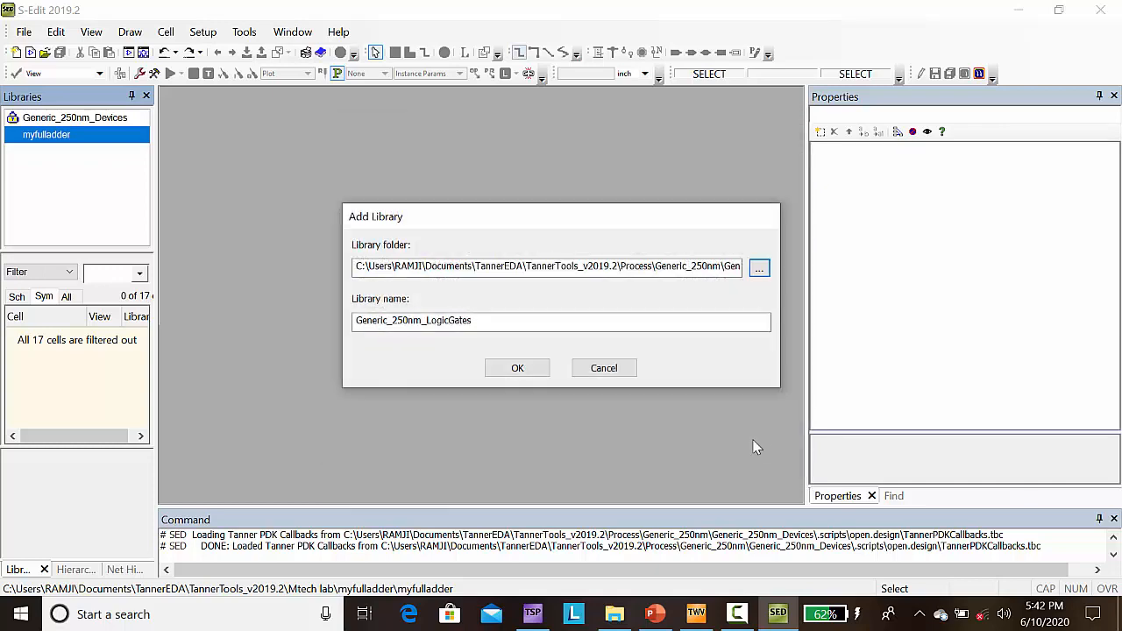
{"action": "left_click", "coordinate": [518, 368]}
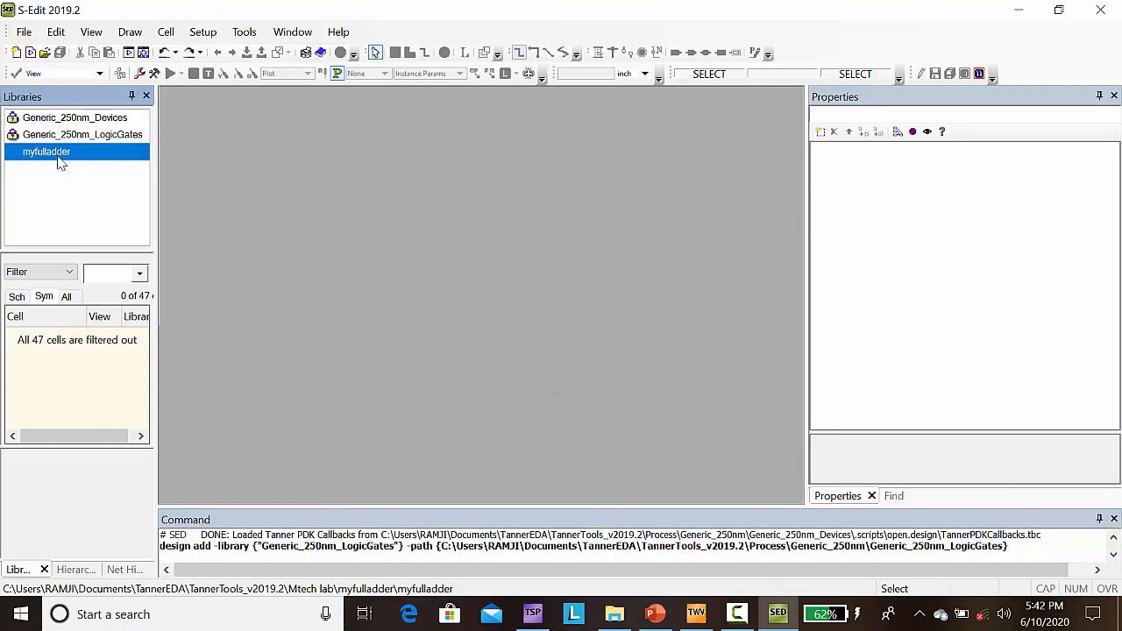
Step: Add the Misc library from the Process\Standard_Libraries folder to the design
{"action": "right_click", "coordinate": [60, 159]}
{"action": "left_click", "coordinate": [140, 186]}
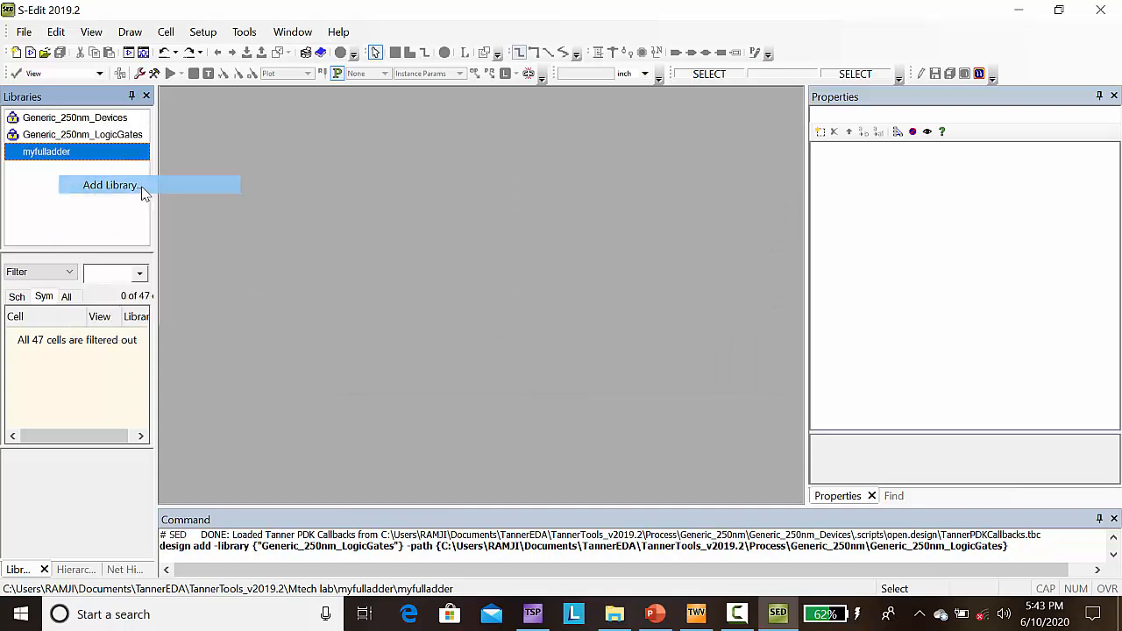
{"action": "left_click", "coordinate": [759, 269]}
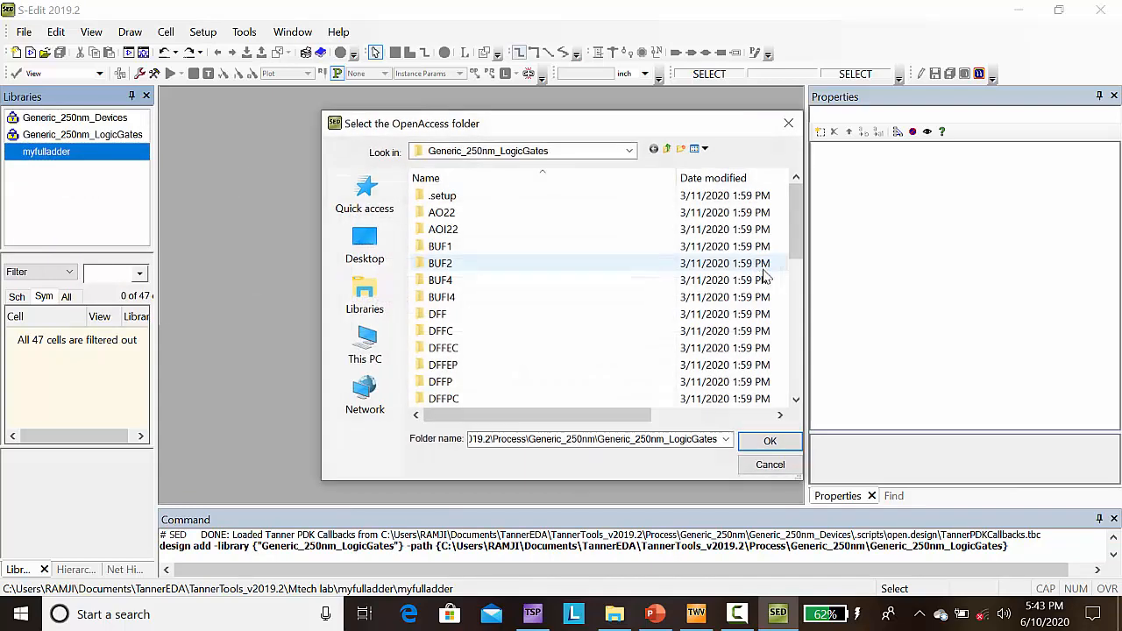
{"action": "left_click", "coordinate": [667, 149]}
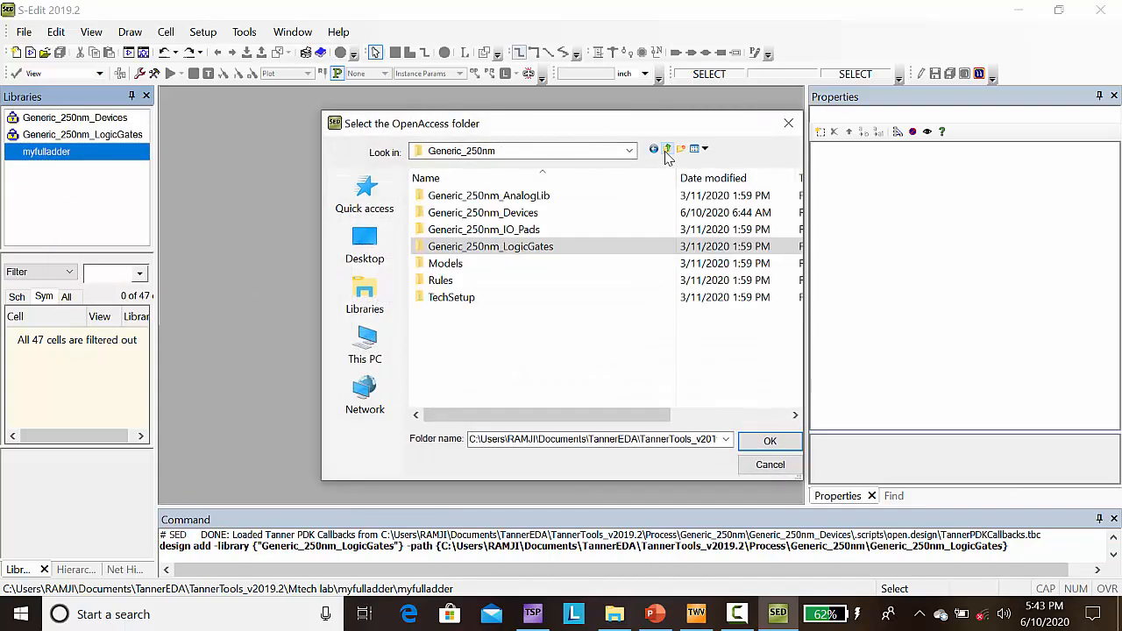
{"action": "left_click", "coordinate": [668, 150]}
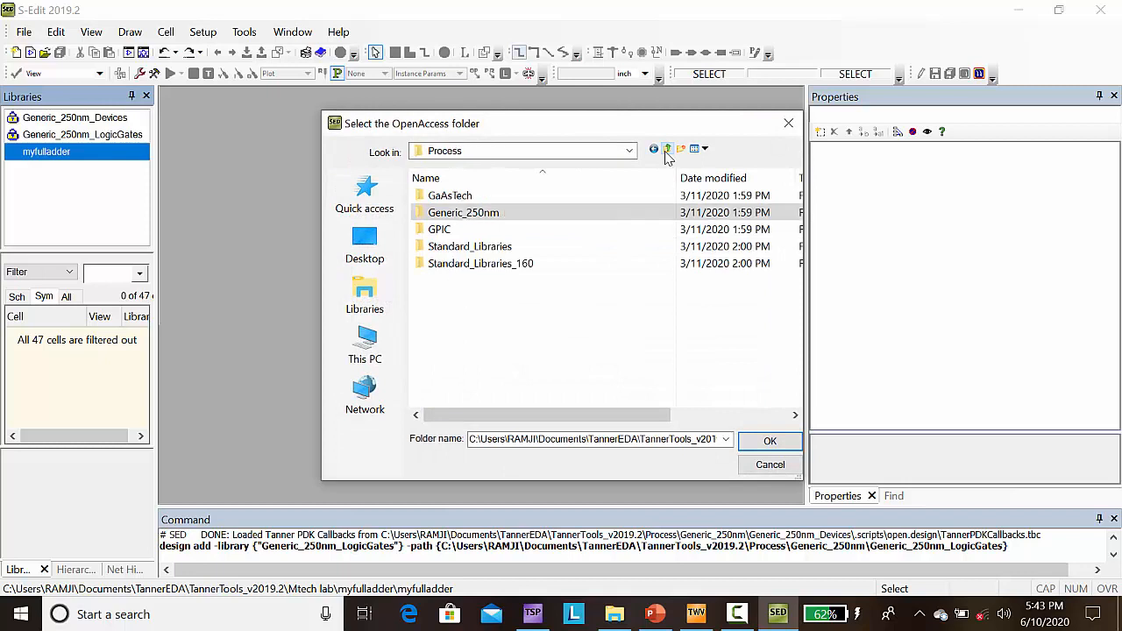
{"action": "double_click", "coordinate": [476, 248]}
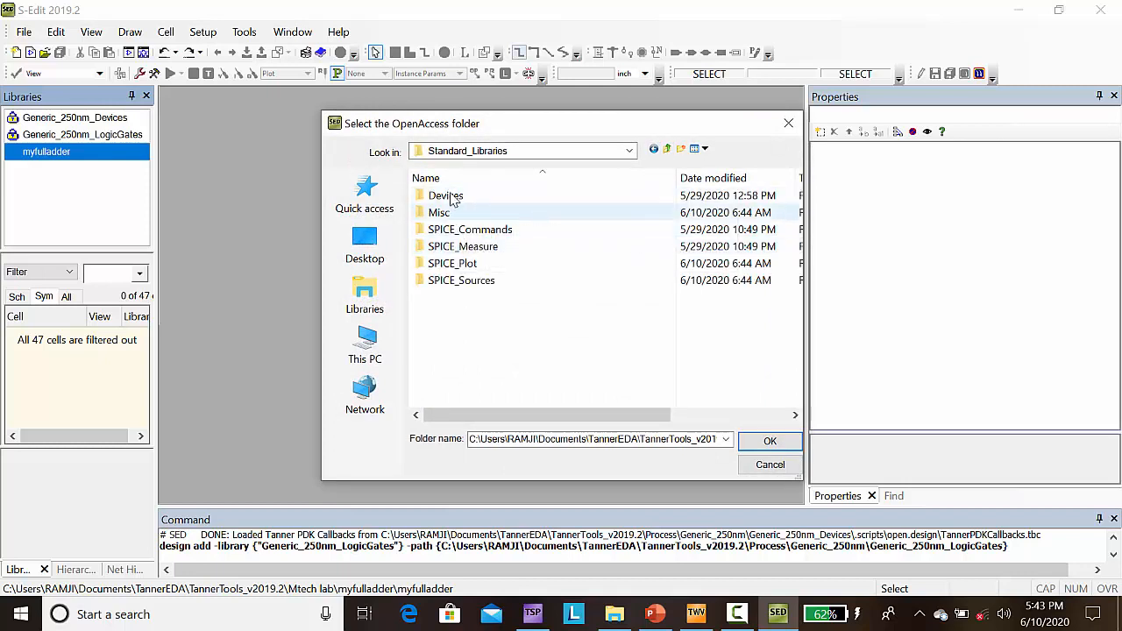
{"action": "left_click", "coordinate": [447, 217]}
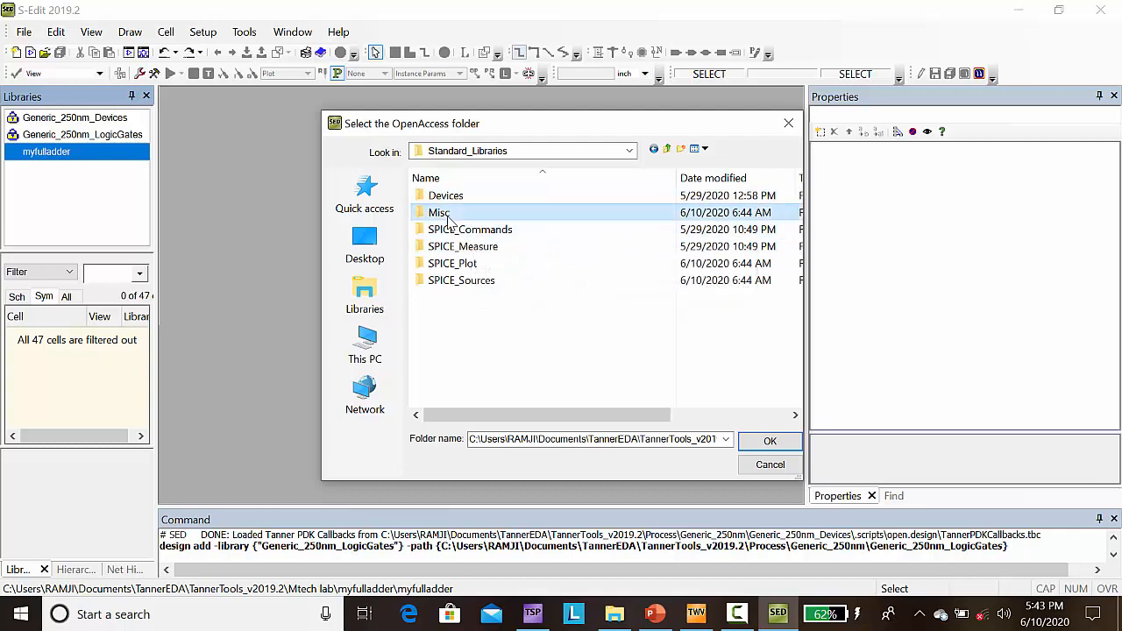
{"action": "left_click", "coordinate": [768, 443]}
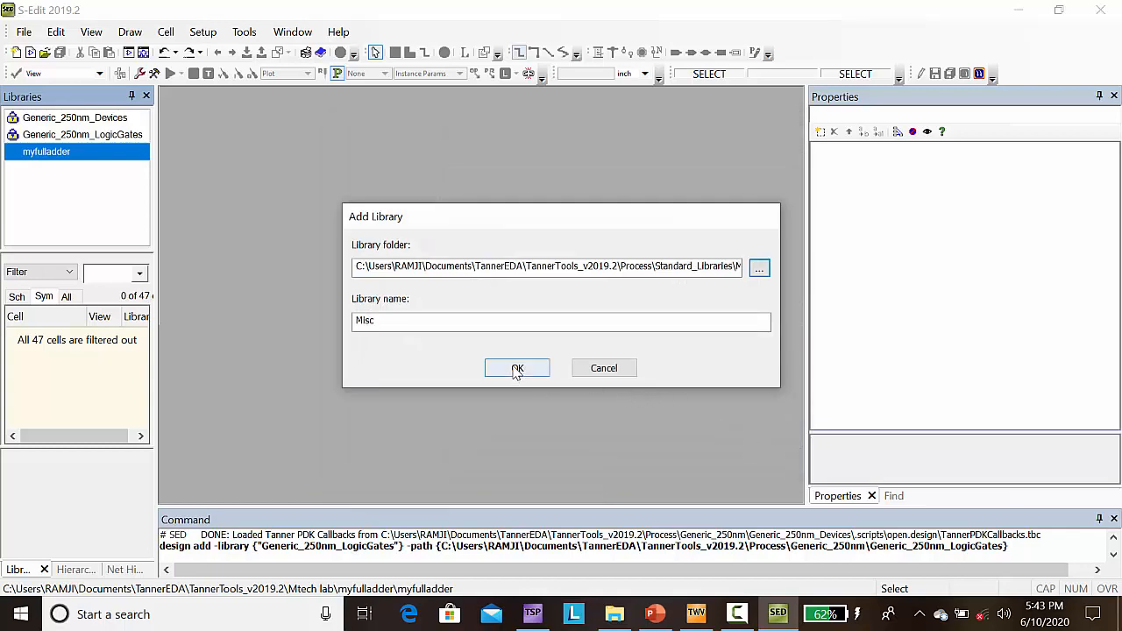
{"action": "left_click", "coordinate": [517, 369]}
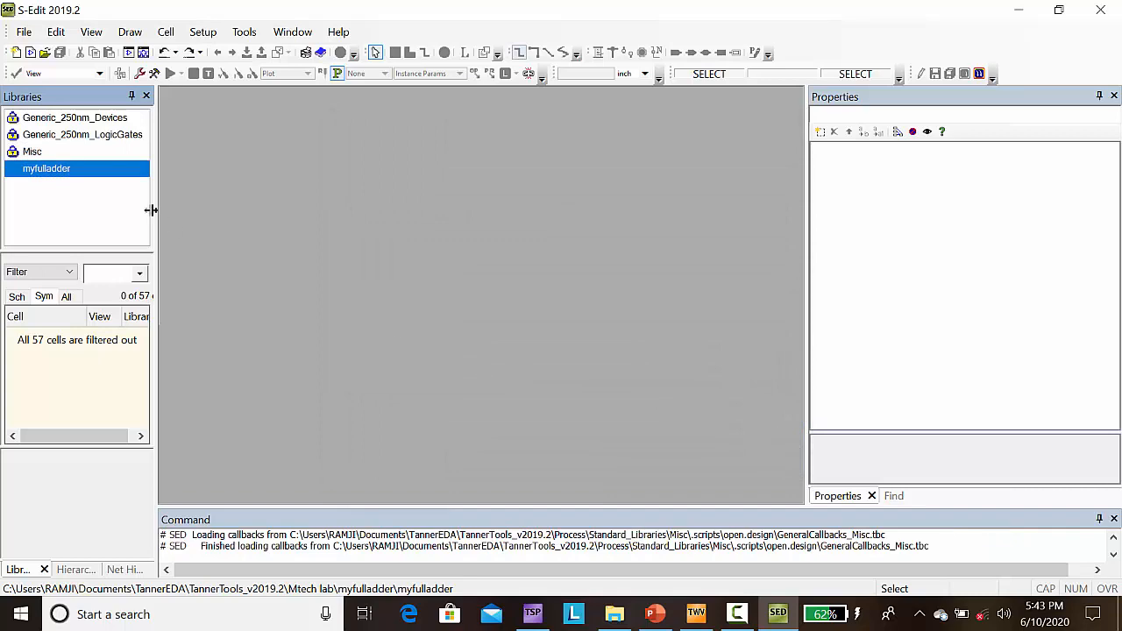
Step: Add the SPICE_Plot library from the Standard_Libraries folder to the design
{"action": "right_click", "coordinate": [64, 171]}
{"action": "left_click", "coordinate": [123, 196]}
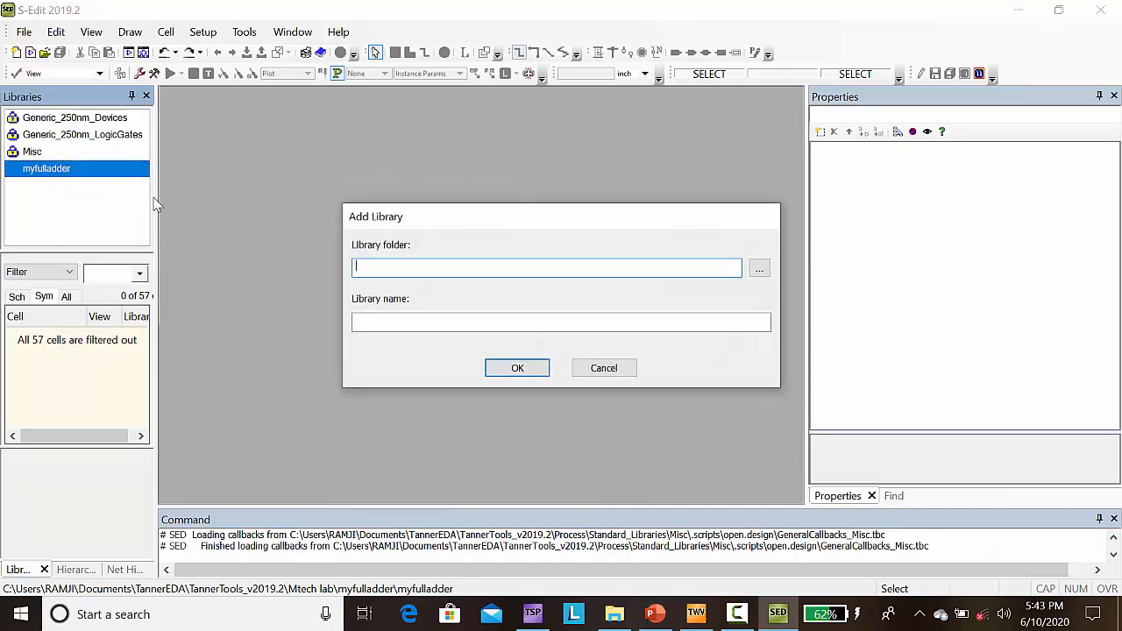
{"action": "left_click", "coordinate": [760, 268]}
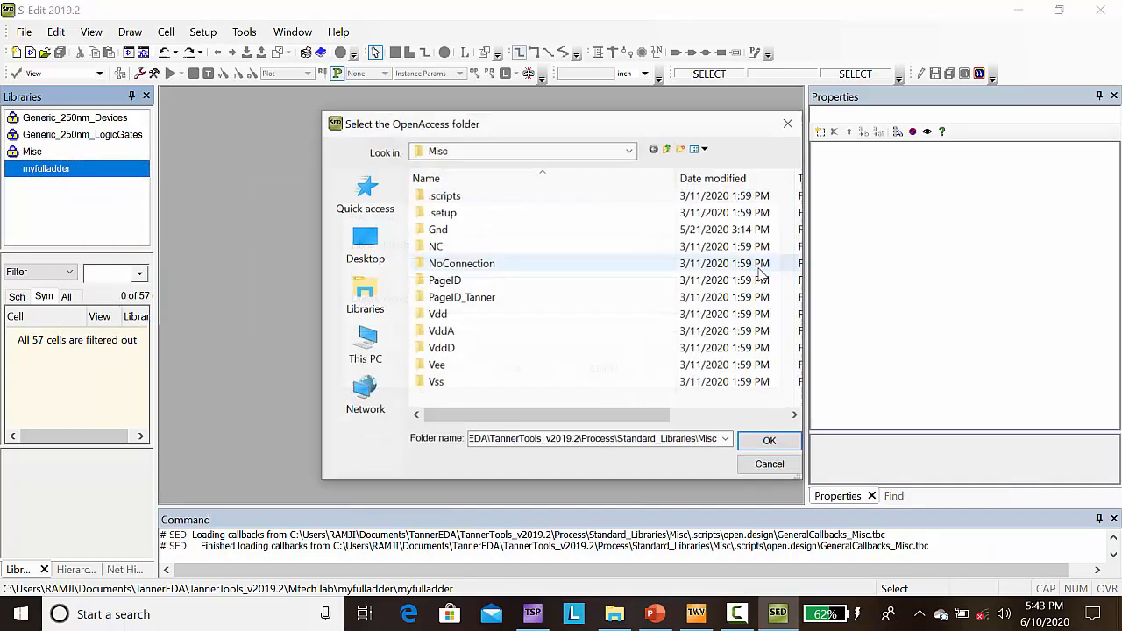
{"action": "left_click", "coordinate": [667, 149]}
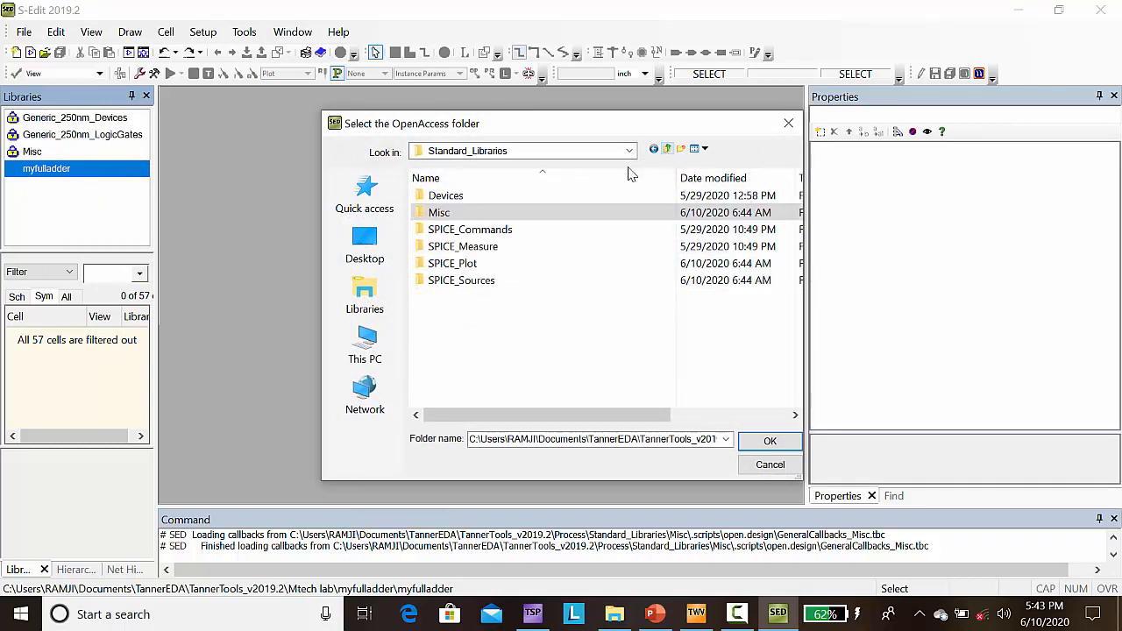
{"action": "left_click", "coordinate": [469, 266]}
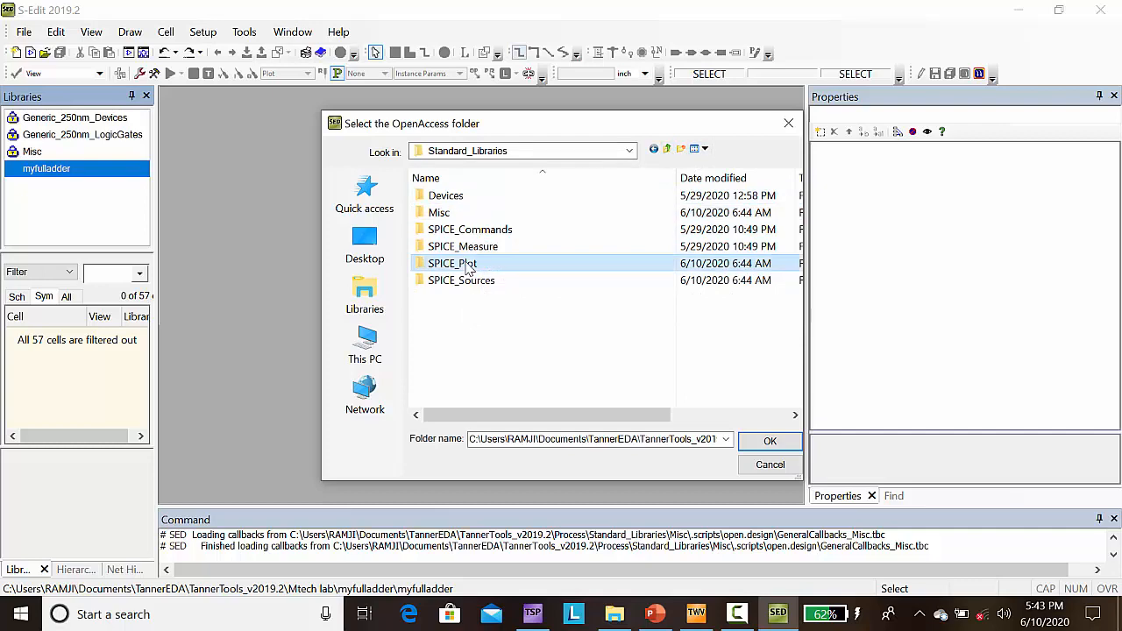
{"action": "left_click", "coordinate": [768, 441]}
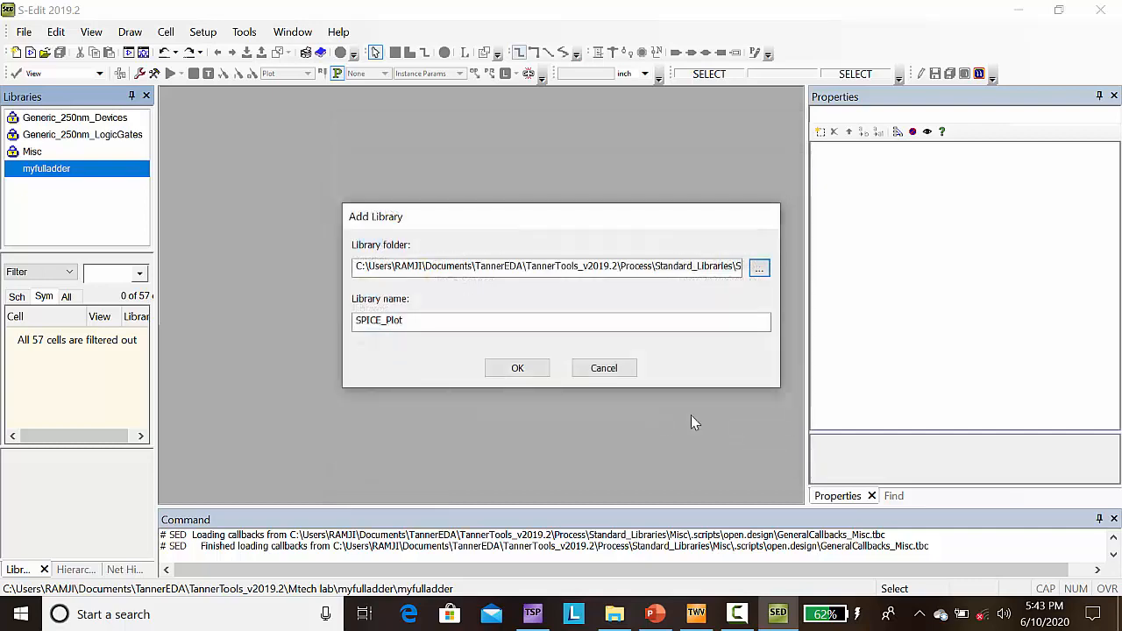
{"action": "left_click", "coordinate": [510, 368]}
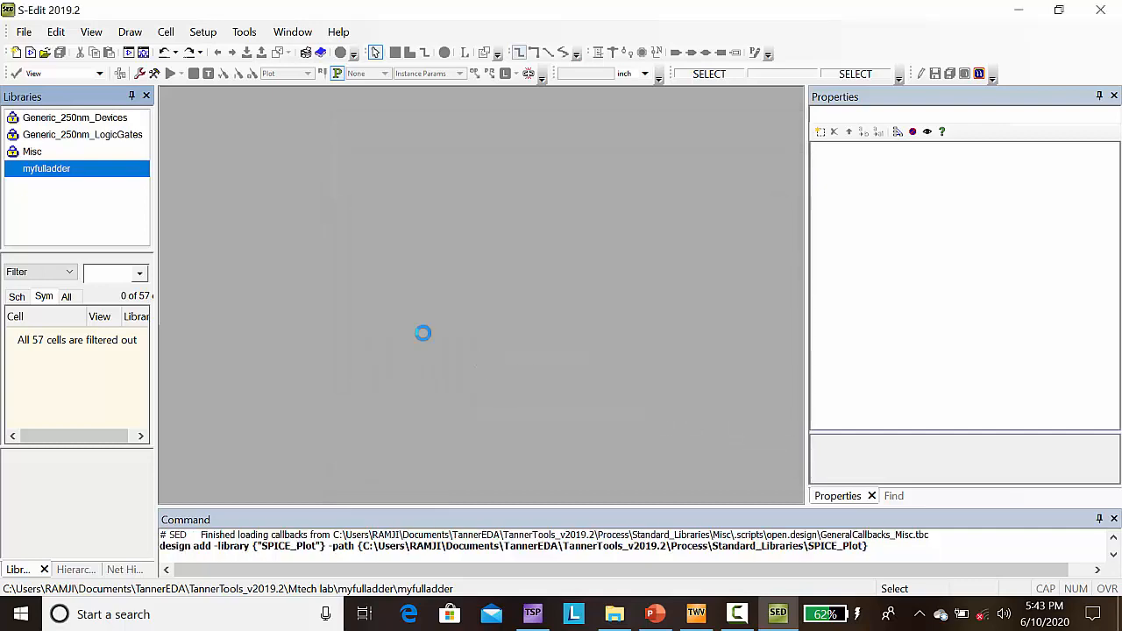
Step: Add the SPICE_Sources library from the Standard_Libraries folder to the design
{"action": "right_click", "coordinate": [57, 169]}
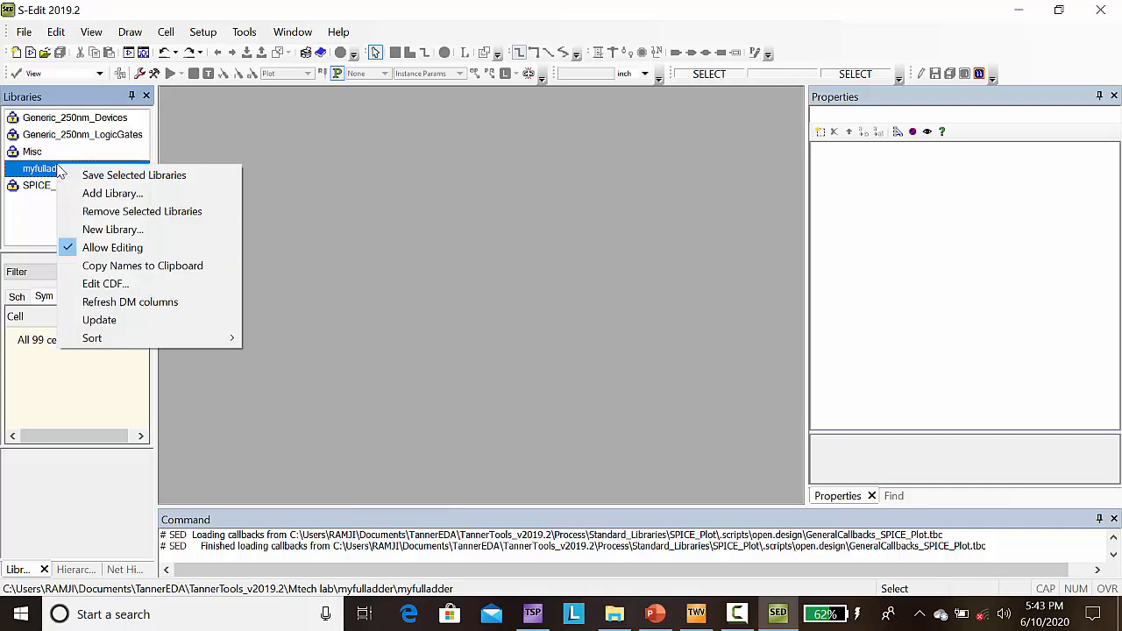
{"action": "left_click", "coordinate": [109, 194]}
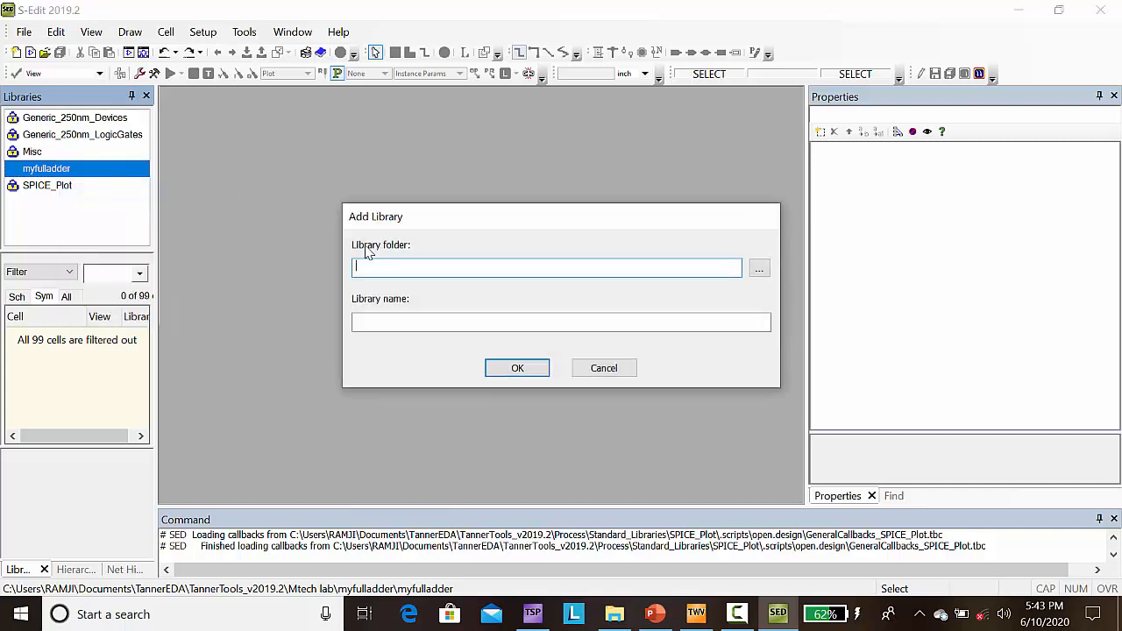
{"action": "left_click", "coordinate": [760, 268]}
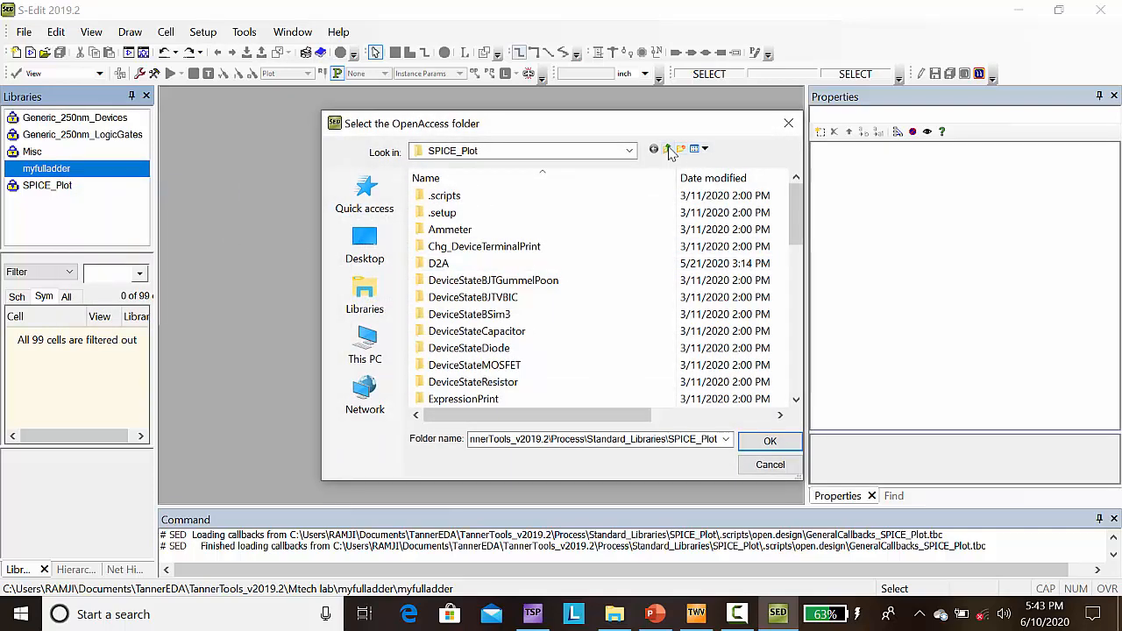
{"action": "left_click", "coordinate": [667, 149]}
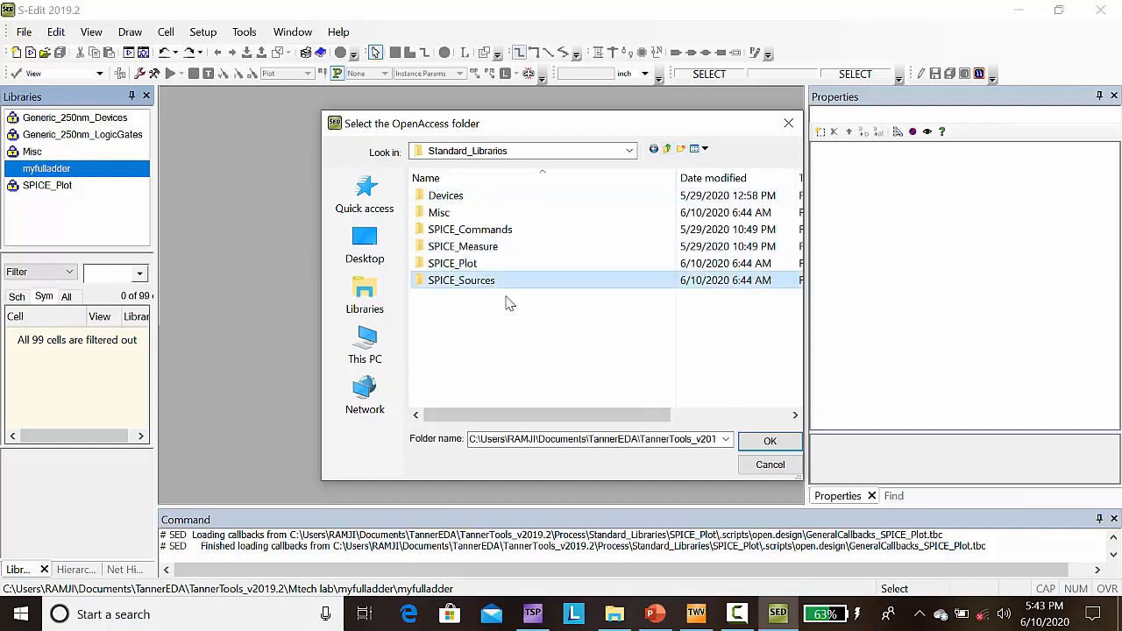
{"action": "left_click", "coordinate": [761, 447]}
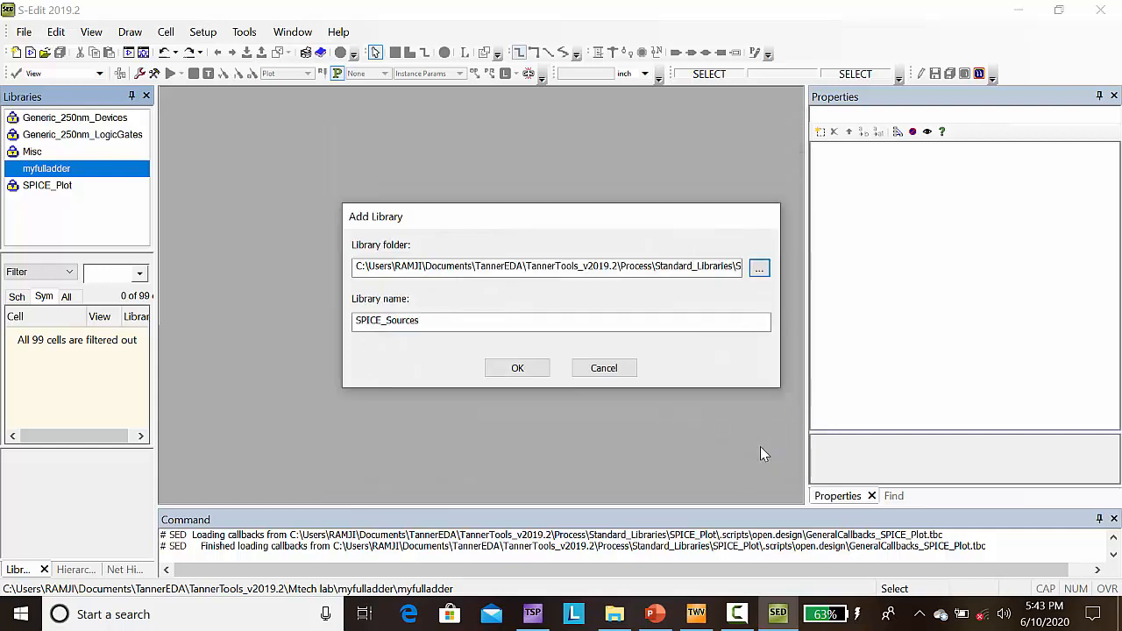
{"action": "left_click", "coordinate": [496, 369]}
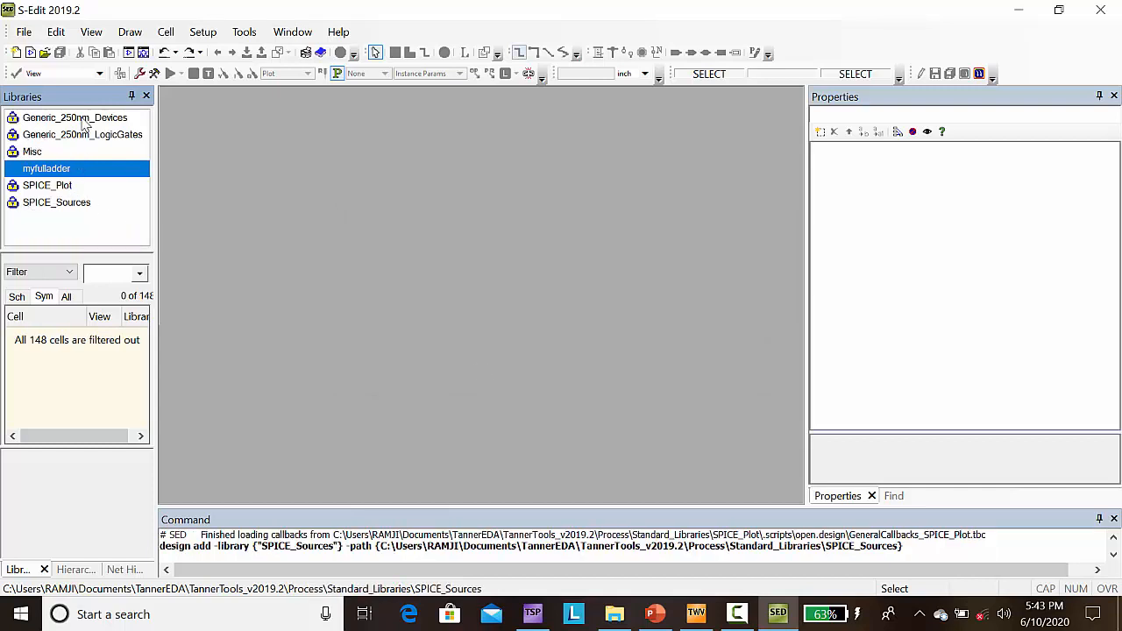
Step: Create a new schematic view for Cell0 in the myfulladder library and maximize its window
{"action": "left_click", "coordinate": [166, 32]}
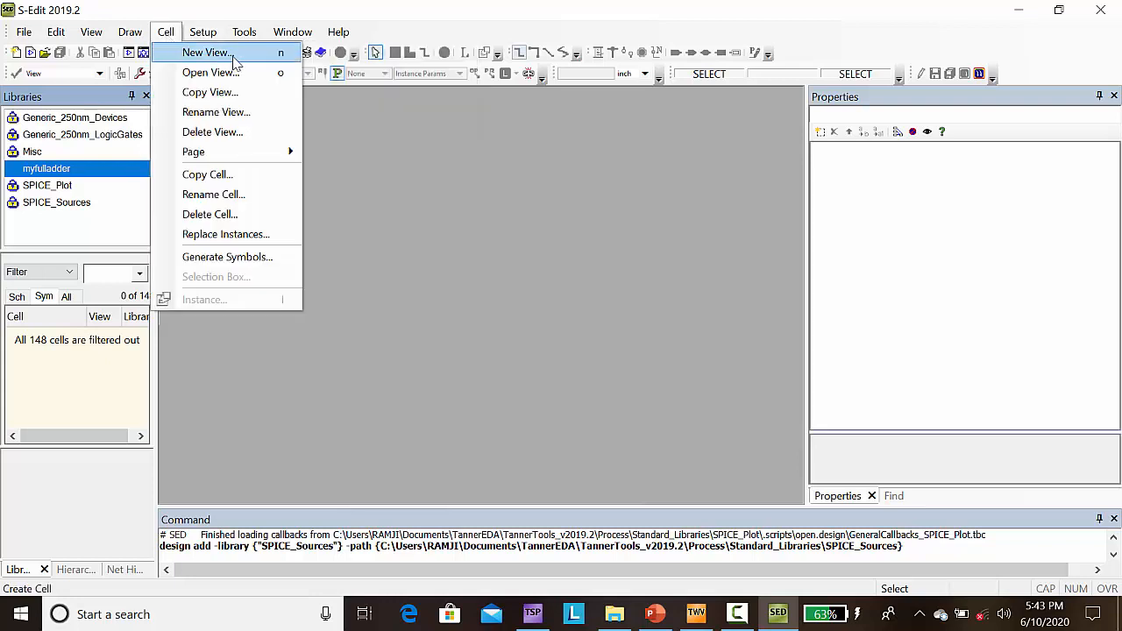
{"action": "left_click", "coordinate": [206, 52]}
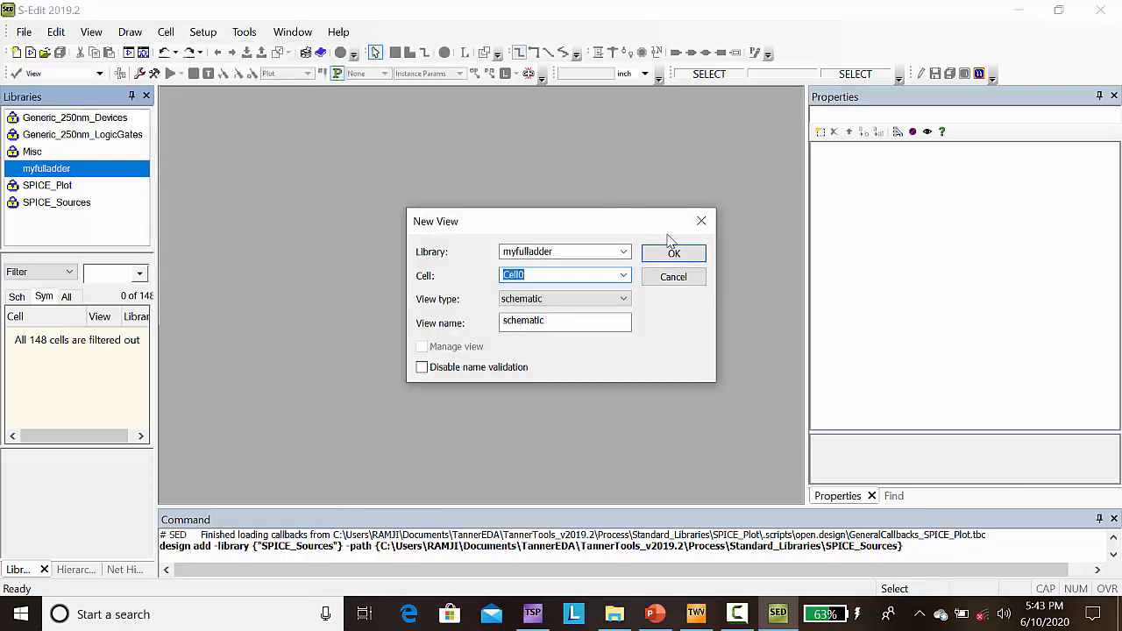
{"action": "left_click", "coordinate": [689, 258]}
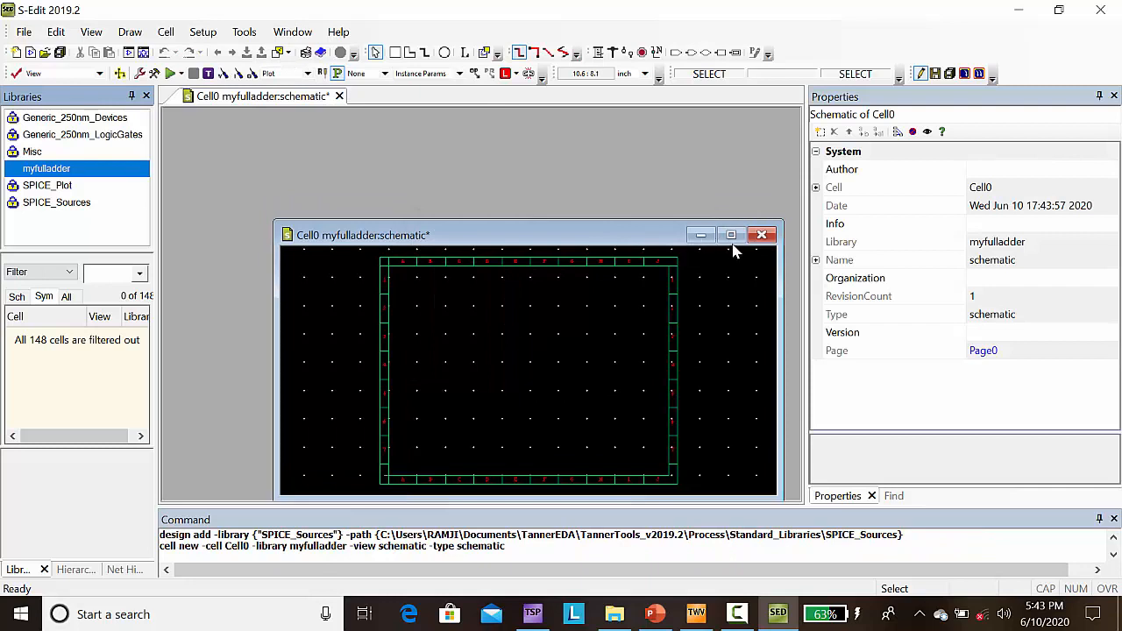
{"action": "left_click", "coordinate": [731, 235]}
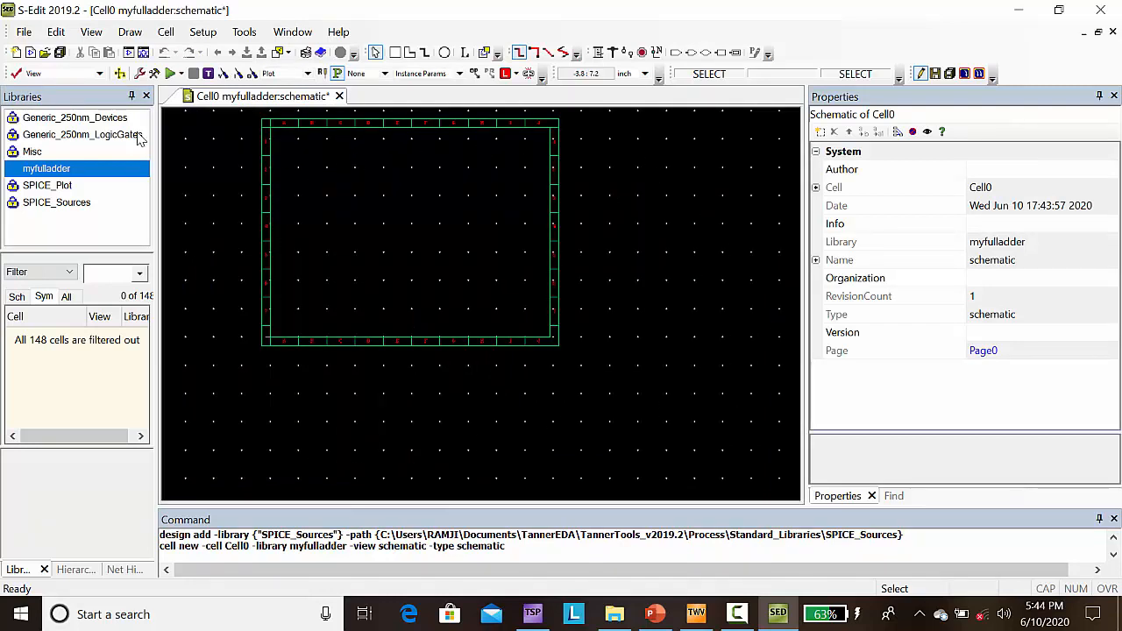
Step: Place two XOR2 gates from Generic_250nm_LogicGates in the upper part of the schematic, at about (3, 5.9) and (4.5, 5.7)
{"action": "left_click", "coordinate": [72, 136]}
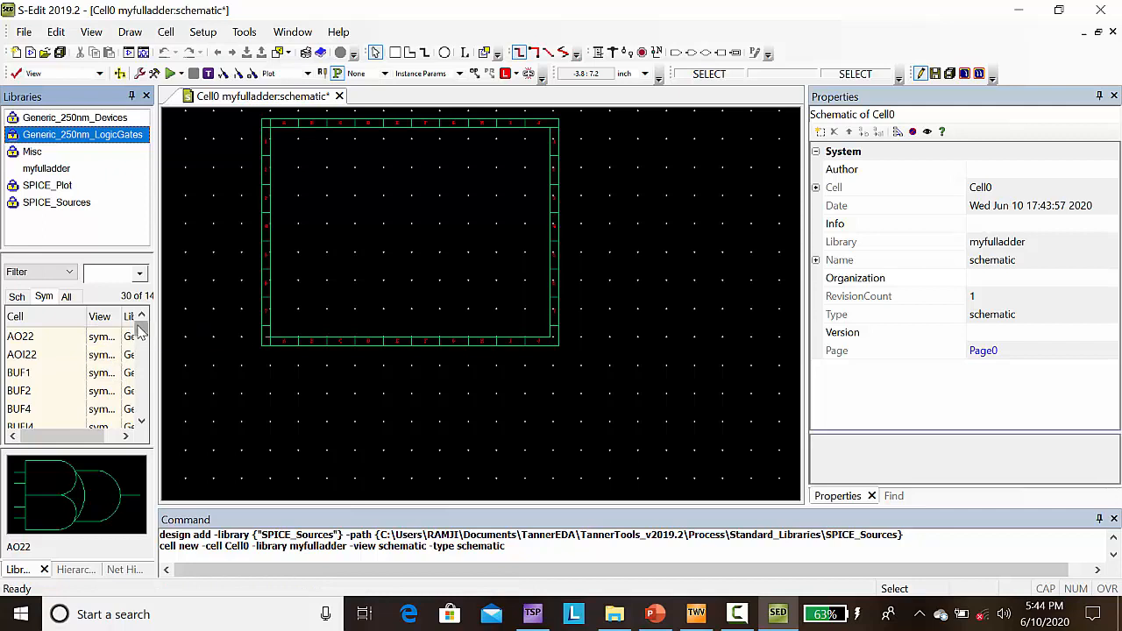
{"action": "left_click_drag", "start_coordinate": [140, 336], "coordinate": [142, 363]}
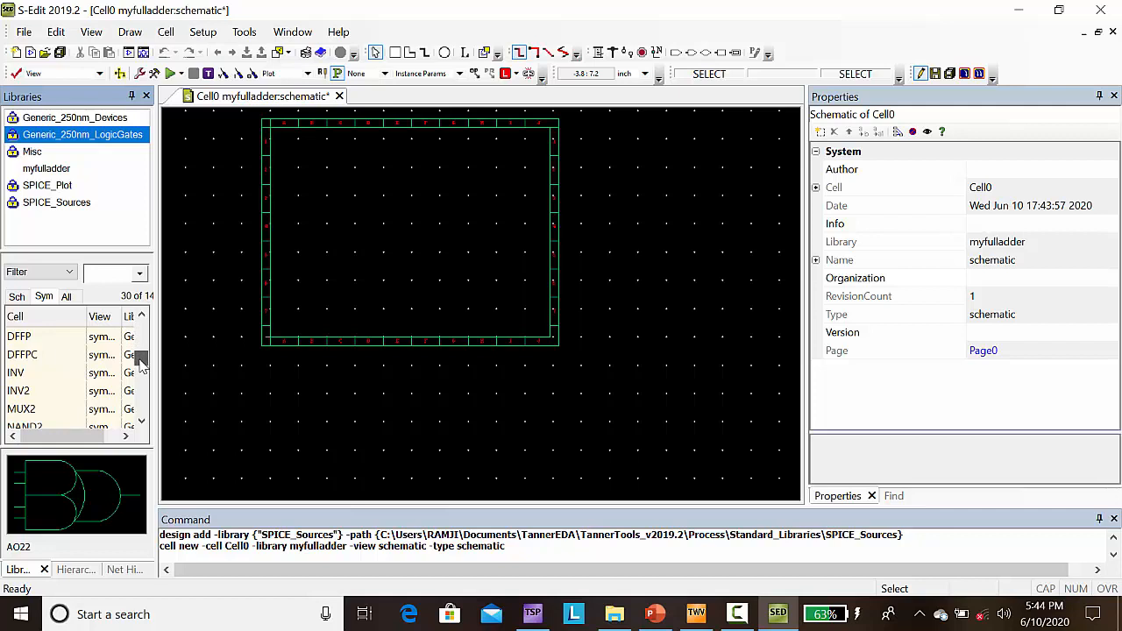
{"action": "left_click_drag", "start_coordinate": [142, 368], "coordinate": [146, 415]}
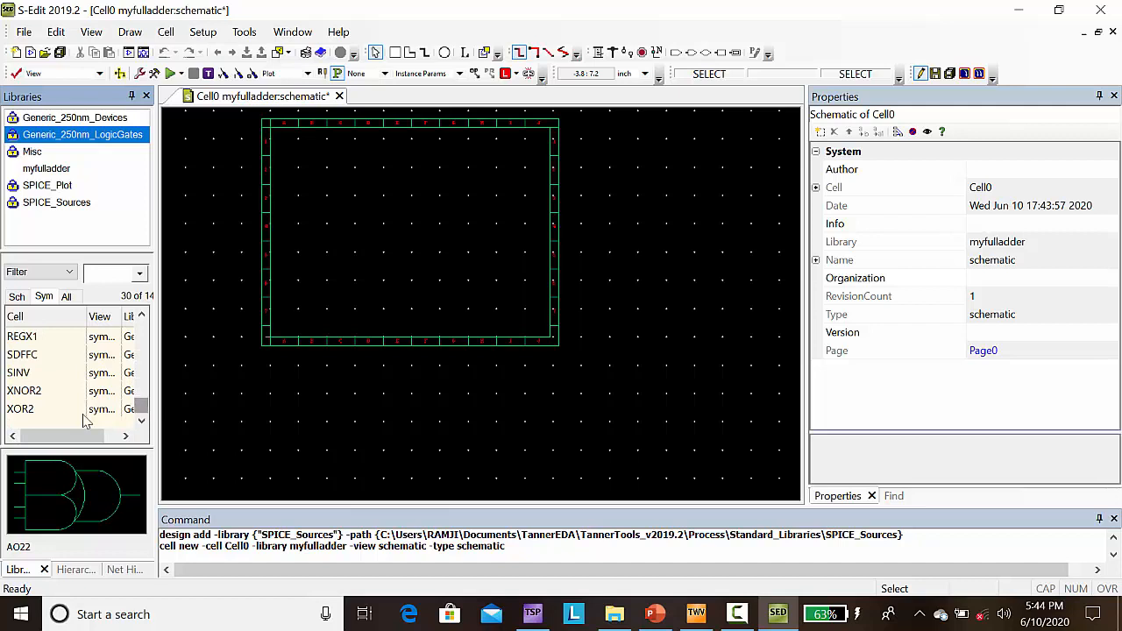
{"action": "left_click", "coordinate": [27, 414]}
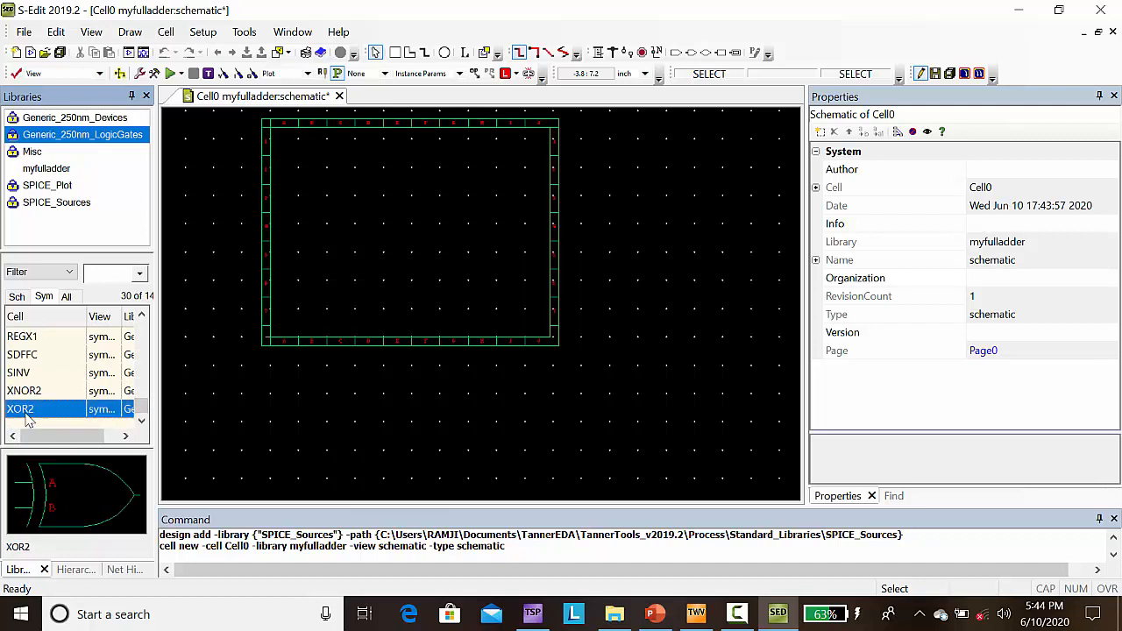
{"action": "right_click", "coordinate": [26, 418]}
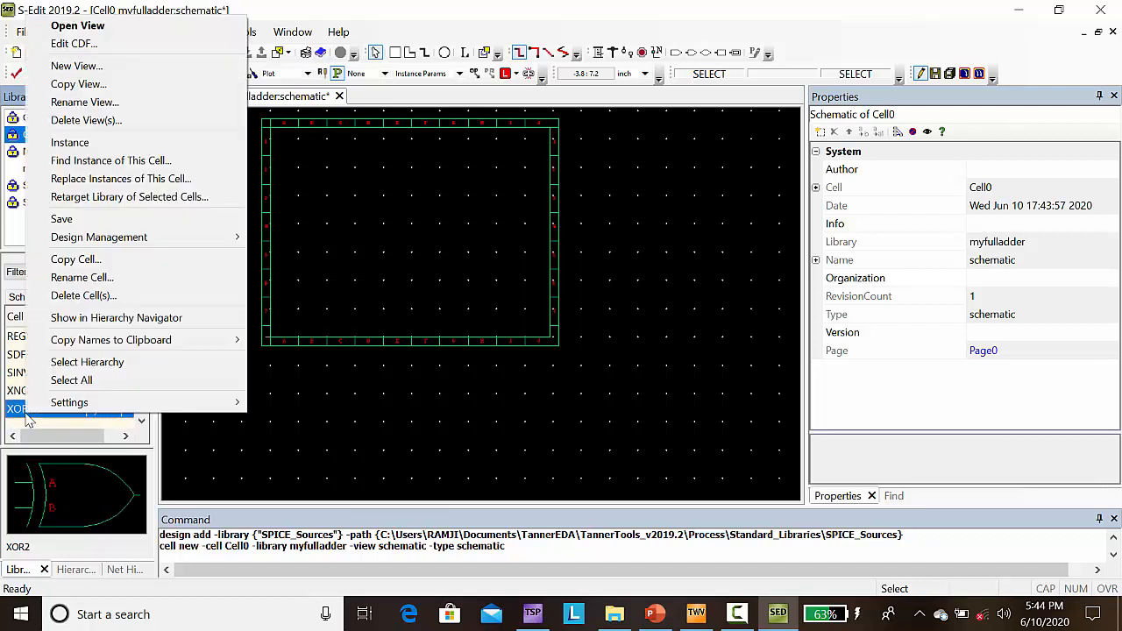
{"action": "left_click", "coordinate": [81, 143]}
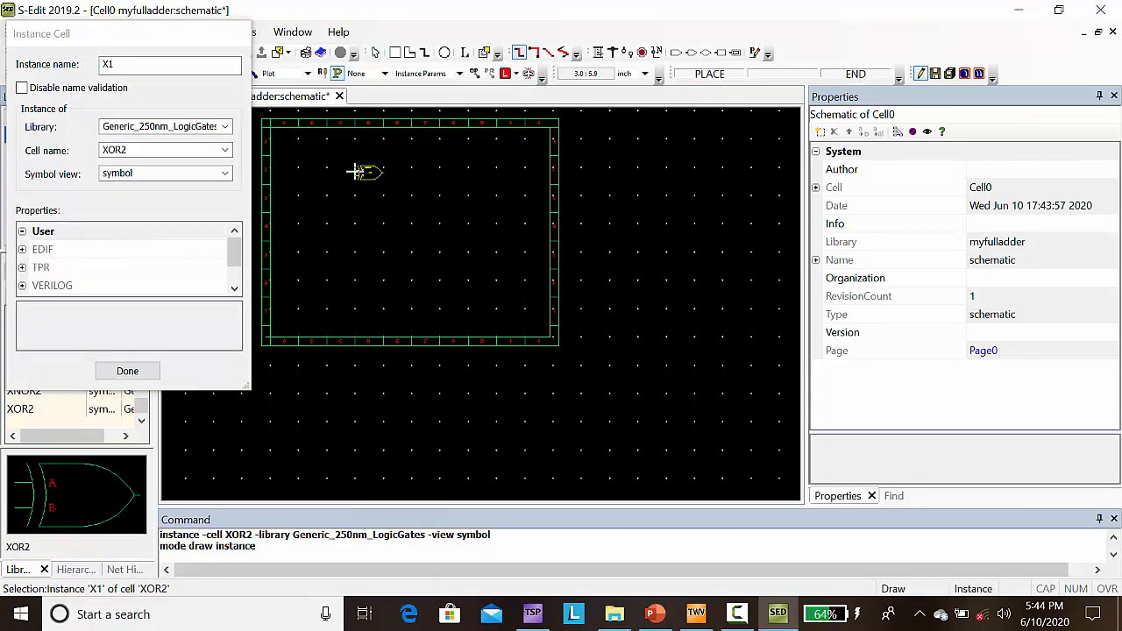
{"action": "left_click", "coordinate": [356, 172]}
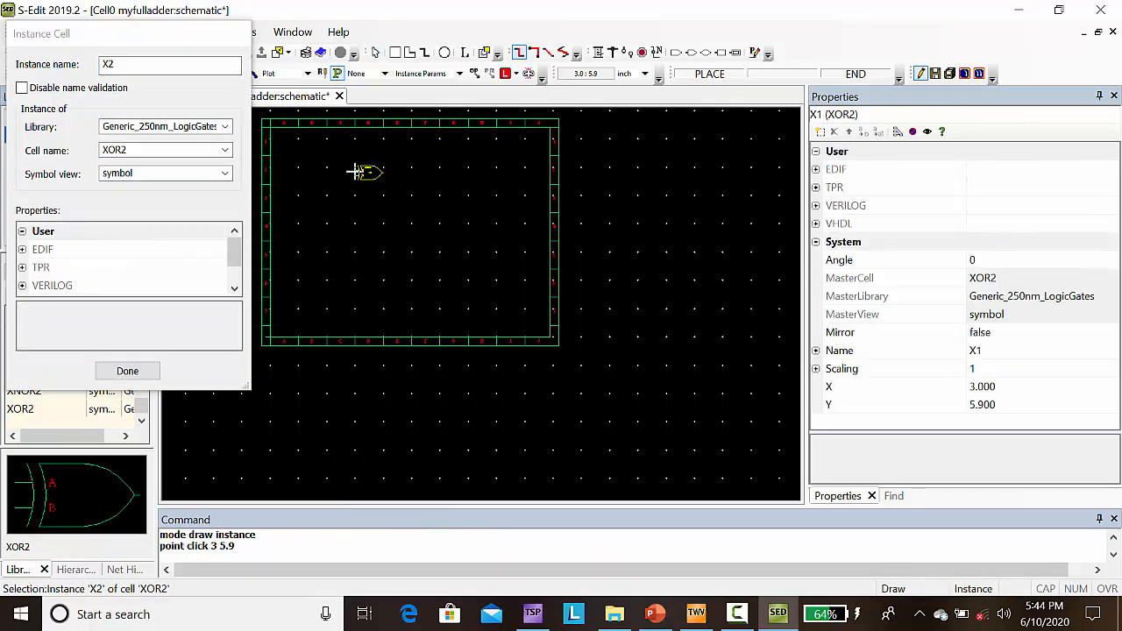
{"action": "left_click", "coordinate": [398, 176]}
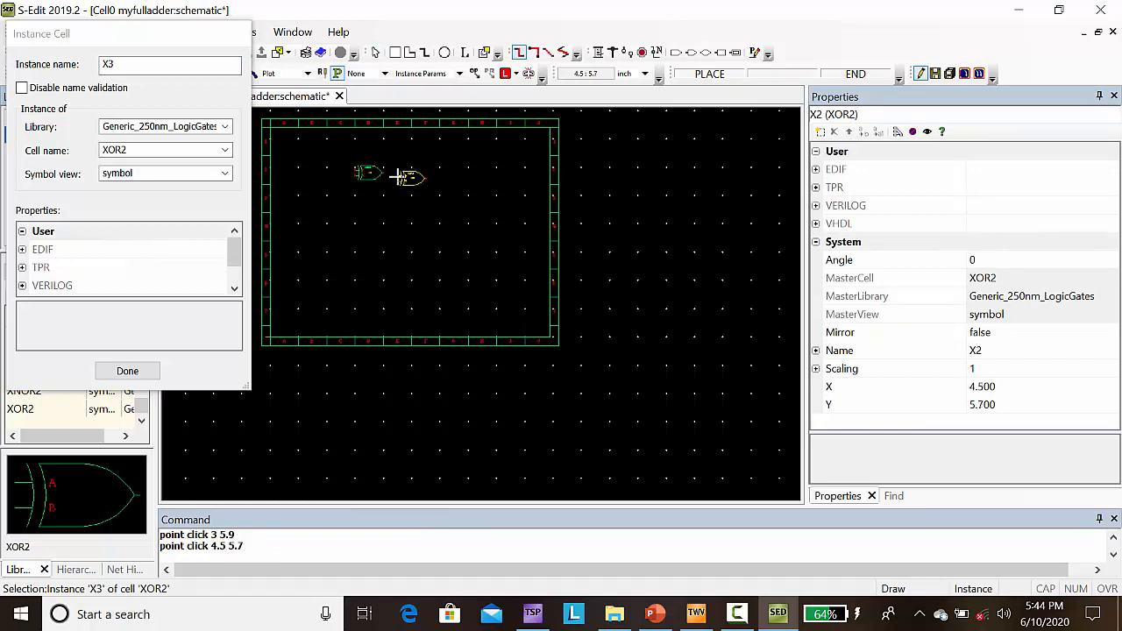
{"action": "left_click", "coordinate": [127, 371]}
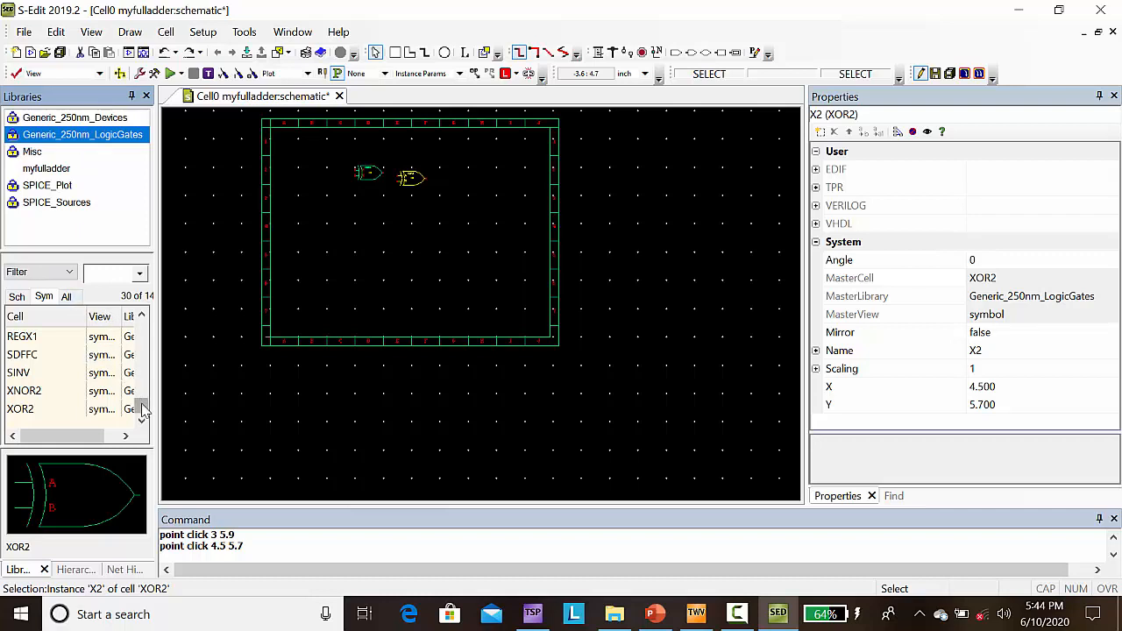
Step: Place three NAND2 gates from Generic_250nm_LogicGates in a column below the XOR2 gates, at (3, 4.4), (3, 3.6) and (3, 2.8)
{"action": "left_click_drag", "start_coordinate": [143, 405], "coordinate": [142, 376]}
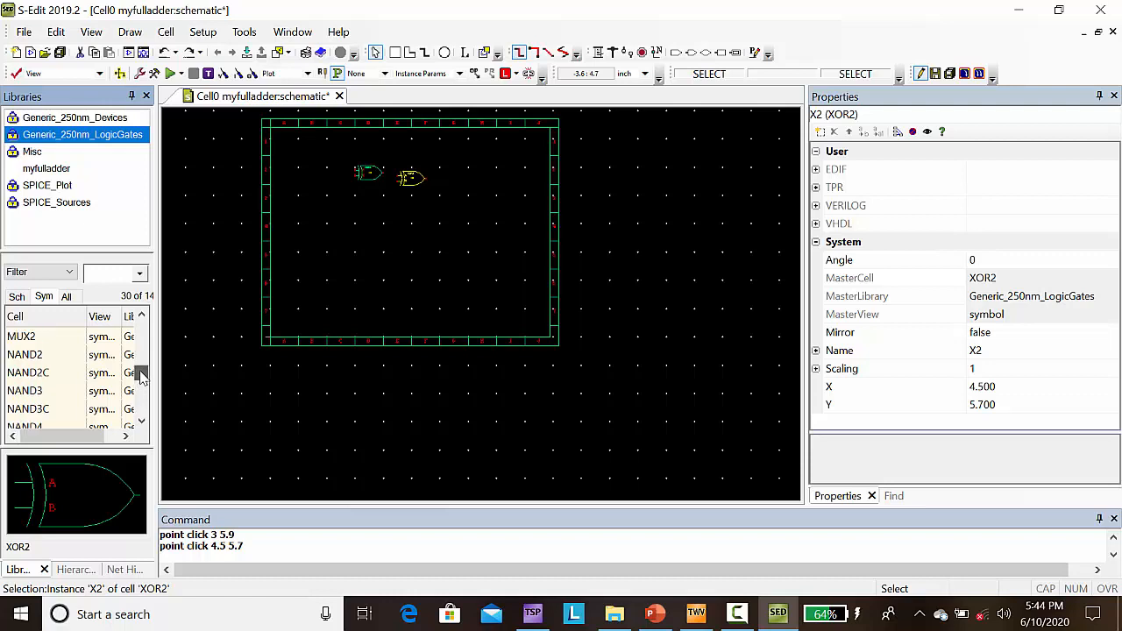
{"action": "left_click", "coordinate": [34, 356]}
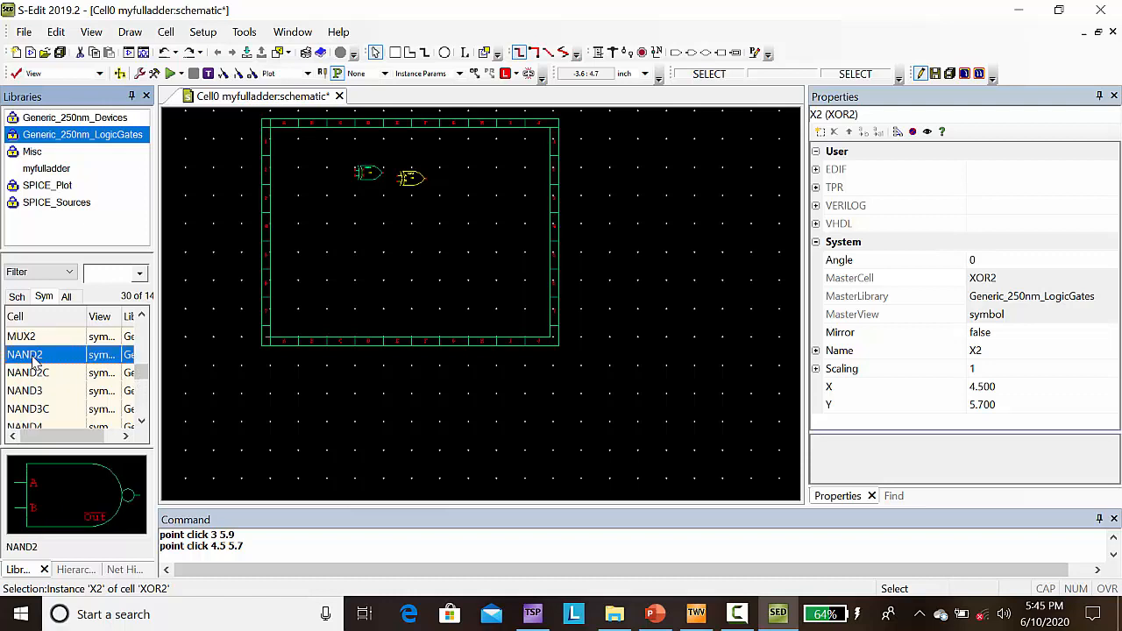
{"action": "right_click", "coordinate": [33, 358]}
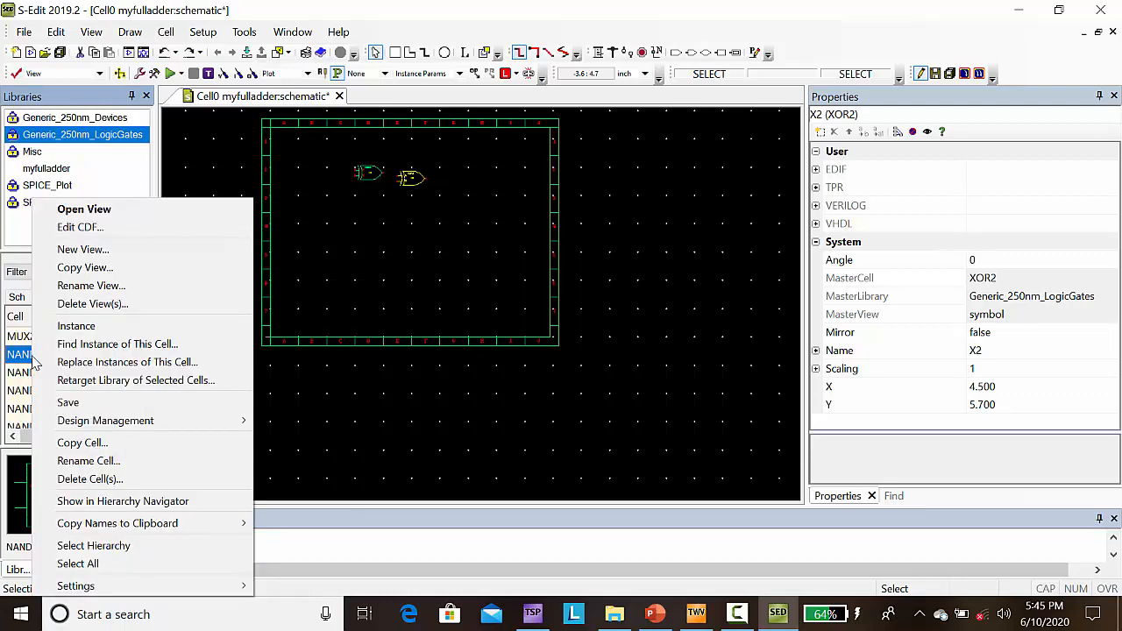
{"action": "left_click", "coordinate": [74, 326]}
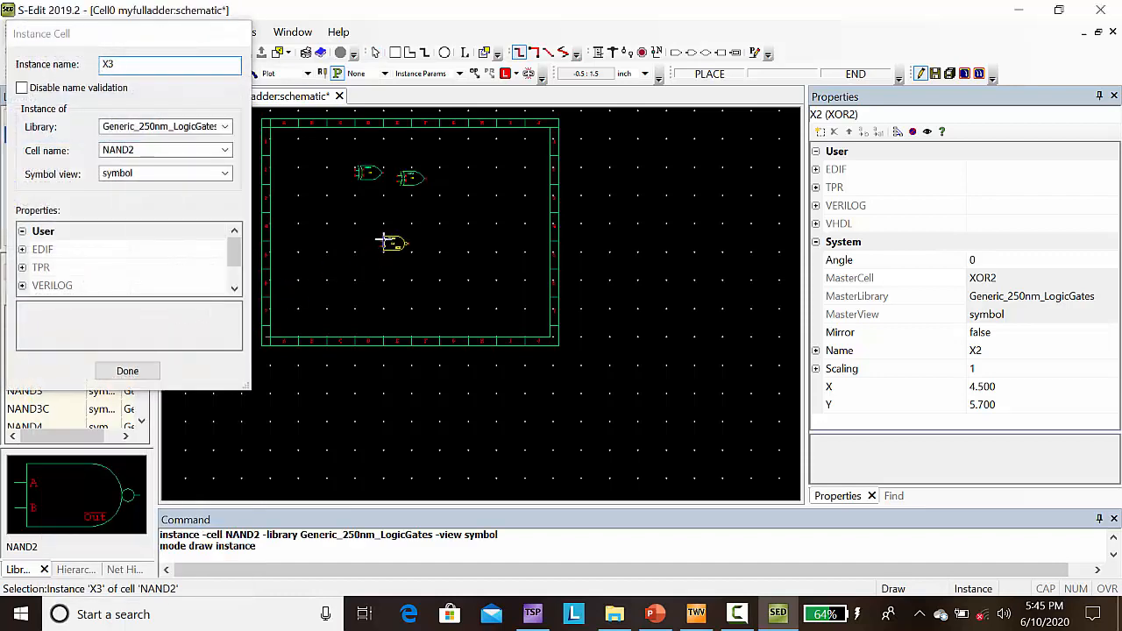
{"action": "left_click", "coordinate": [356, 215]}
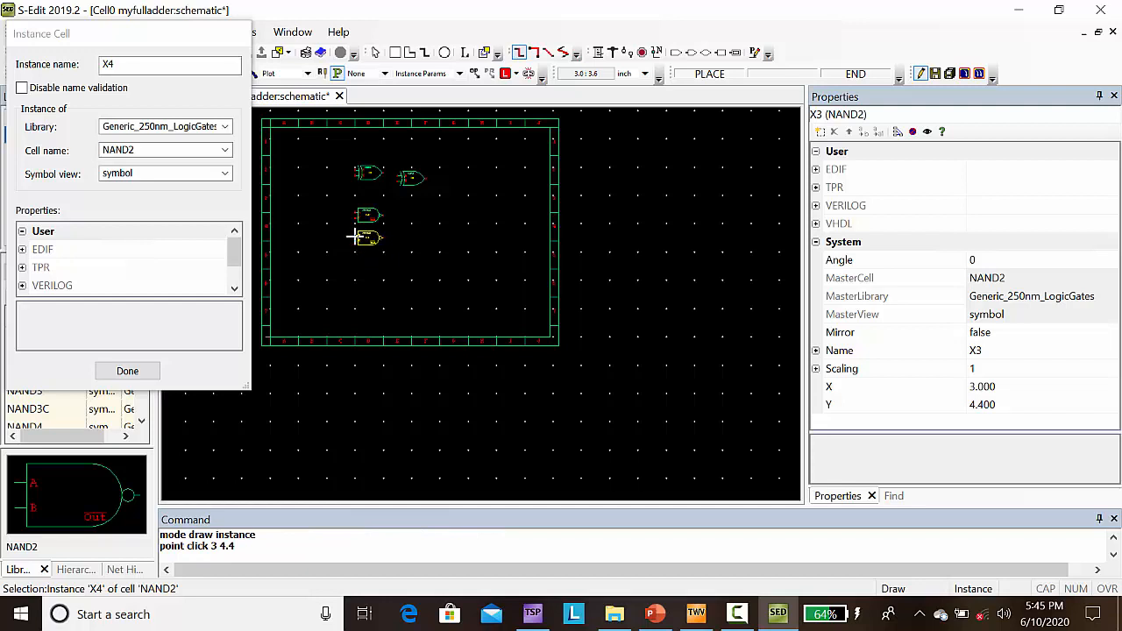
{"action": "left_click", "coordinate": [356, 237]}
{"action": "left_click", "coordinate": [355, 259]}
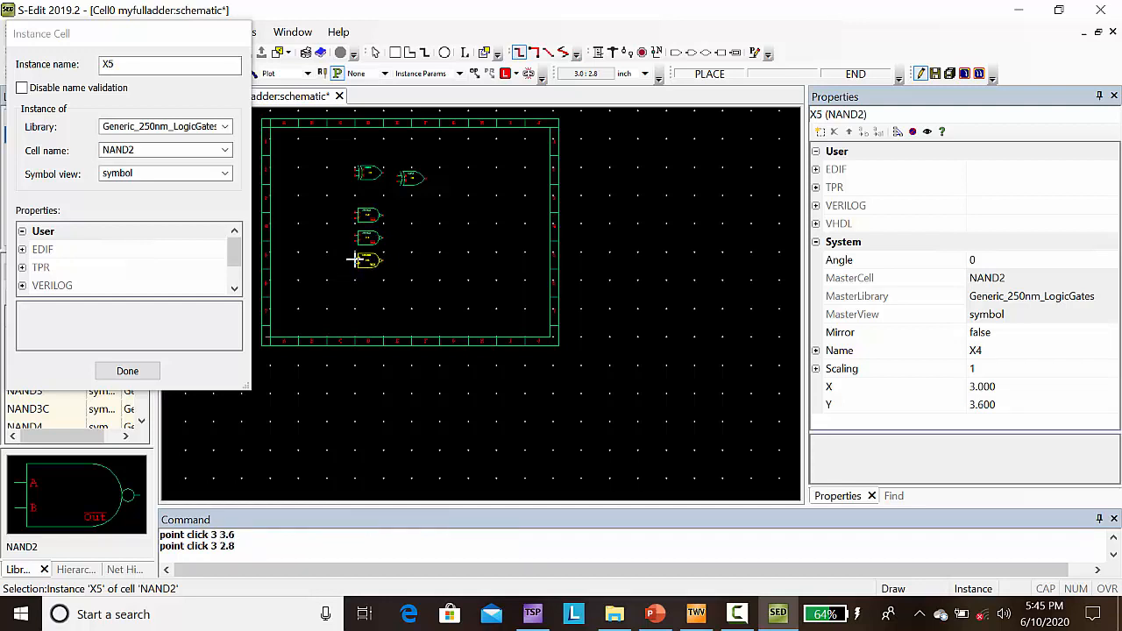
{"action": "left_click", "coordinate": [127, 372]}
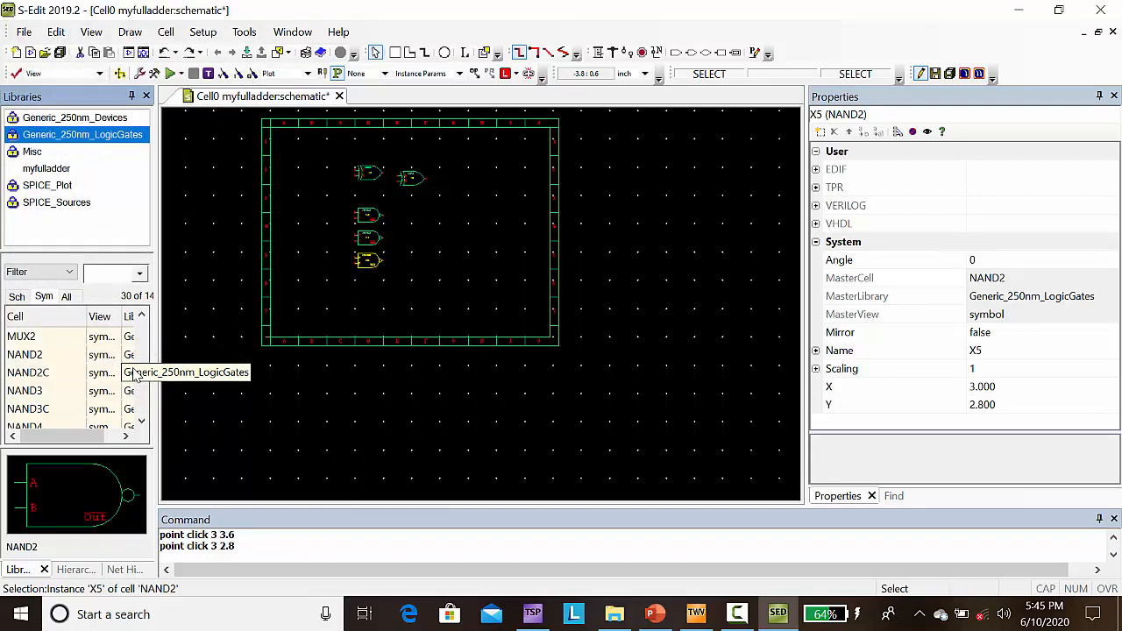
Step: Place three INV instances from Generic_250nm_LogicGates beside the NAND2 outputs, at (4.1, 4.3), (4.1, 3.5) and (4.1, 2.7)
{"action": "left_click", "coordinate": [471, 281]}
{"action": "key", "text": "Home"}
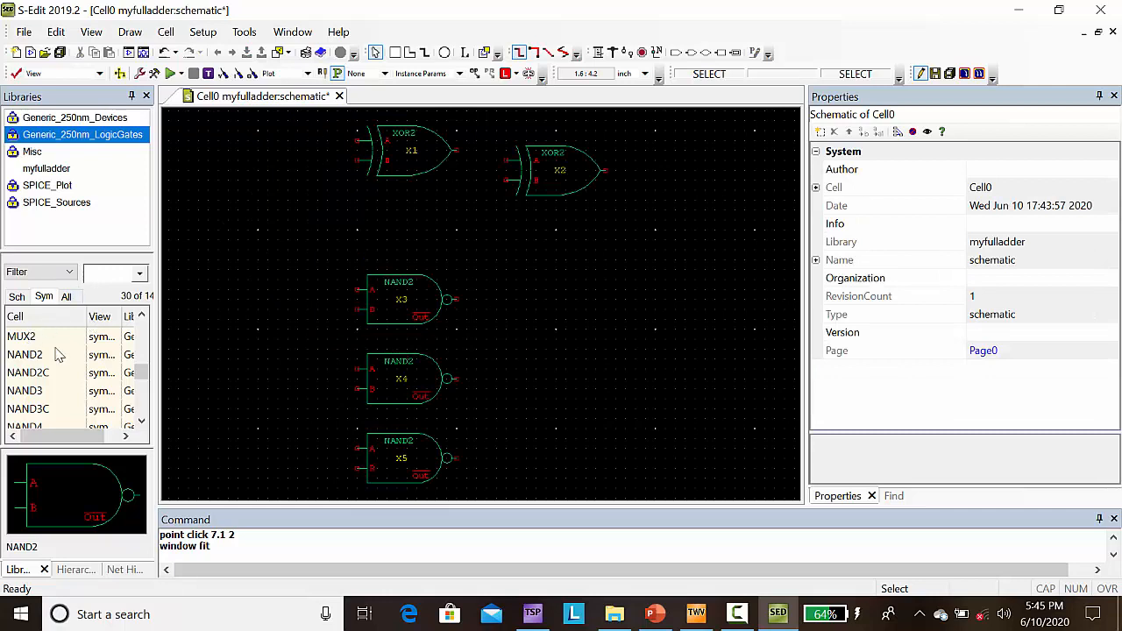
{"action": "mouse_move", "coordinate": [142, 373]}
{"action": "left_mouse_down"}
{"action": "mouse_move", "coordinate": [147, 421]}
{"action": "mouse_move", "coordinate": [137, 366]}
{"action": "left_mouse_up"}
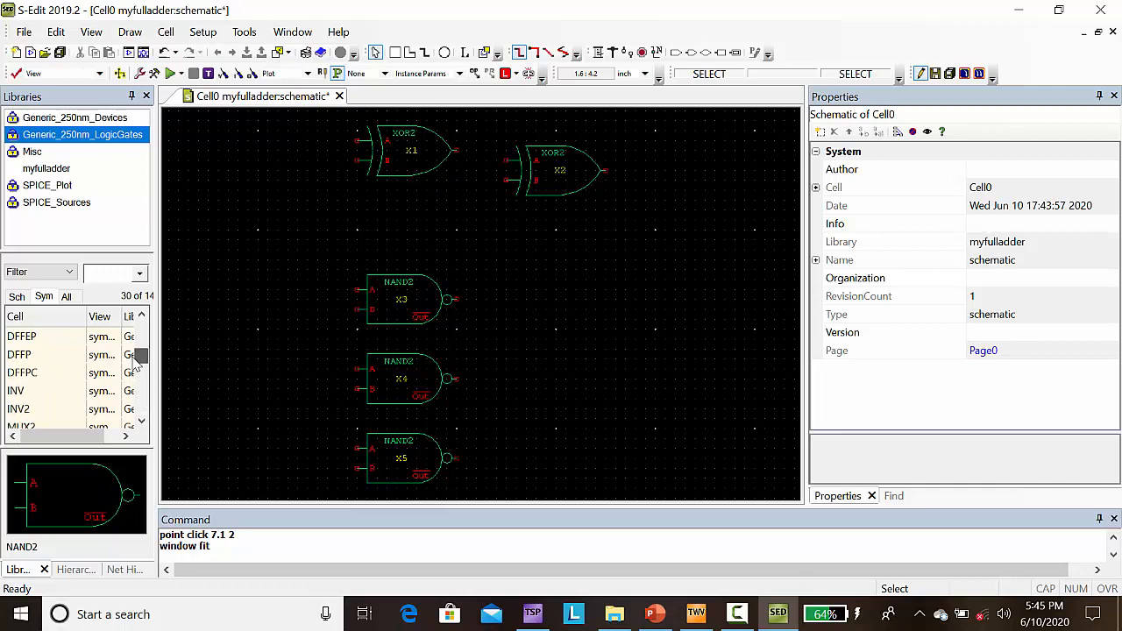
{"action": "left_click", "coordinate": [16, 395]}
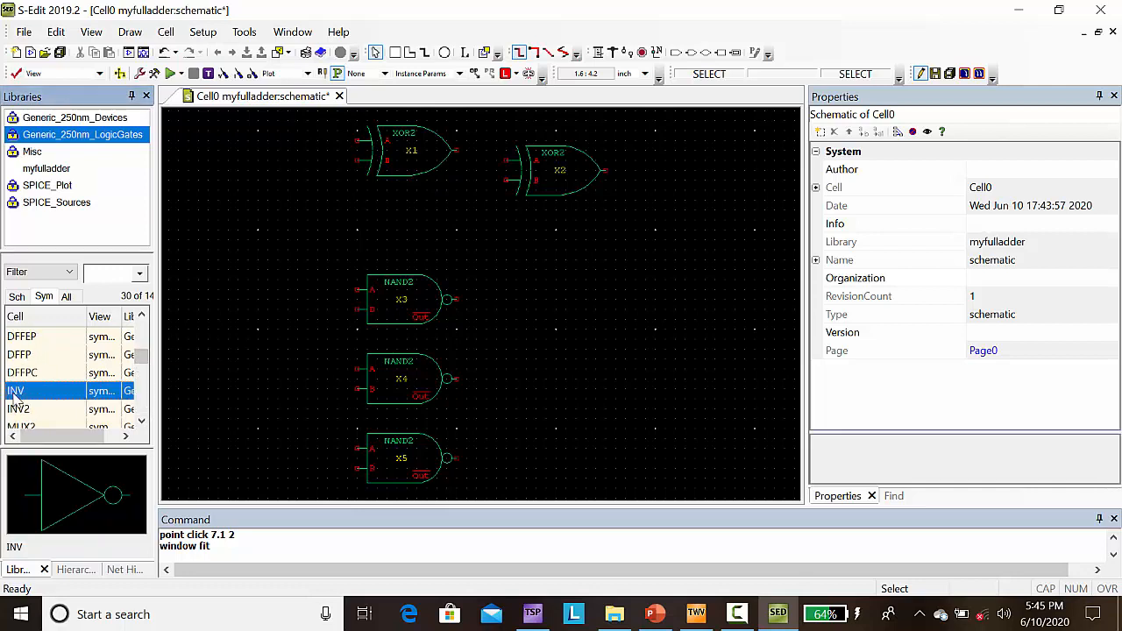
{"action": "right_click", "coordinate": [15, 395]}
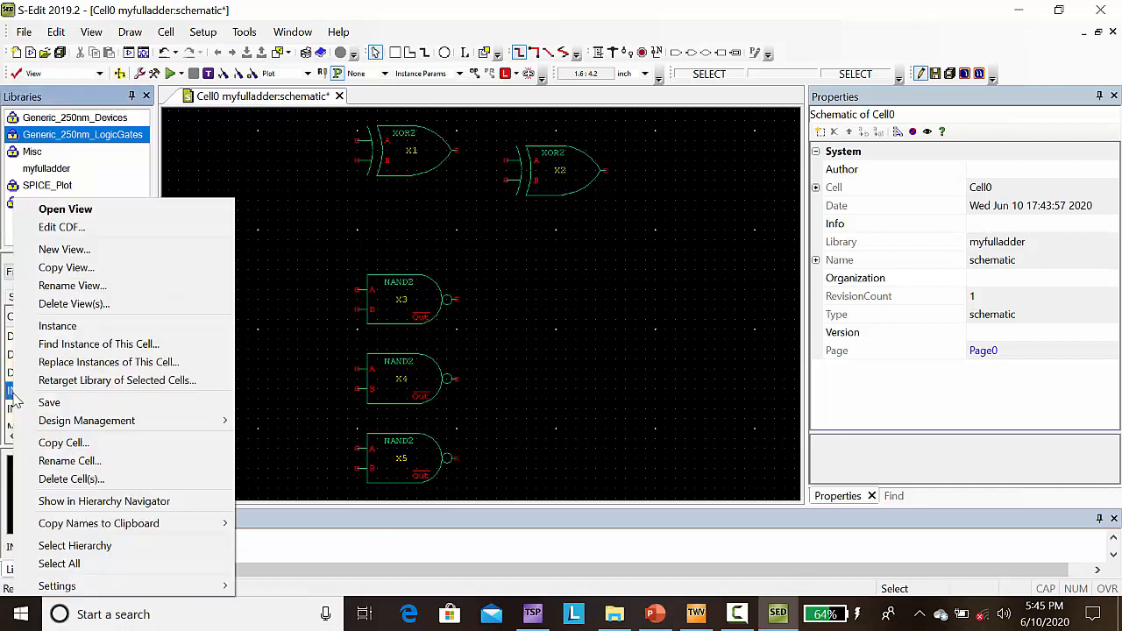
{"action": "left_click", "coordinate": [77, 330]}
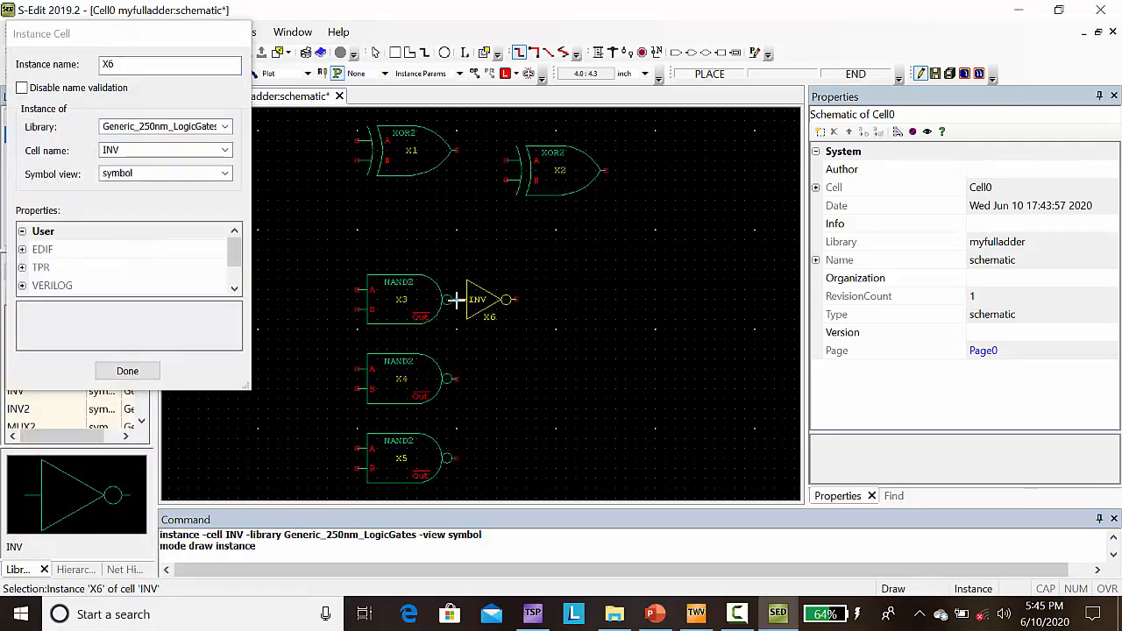
{"action": "left_click", "coordinate": [467, 301]}
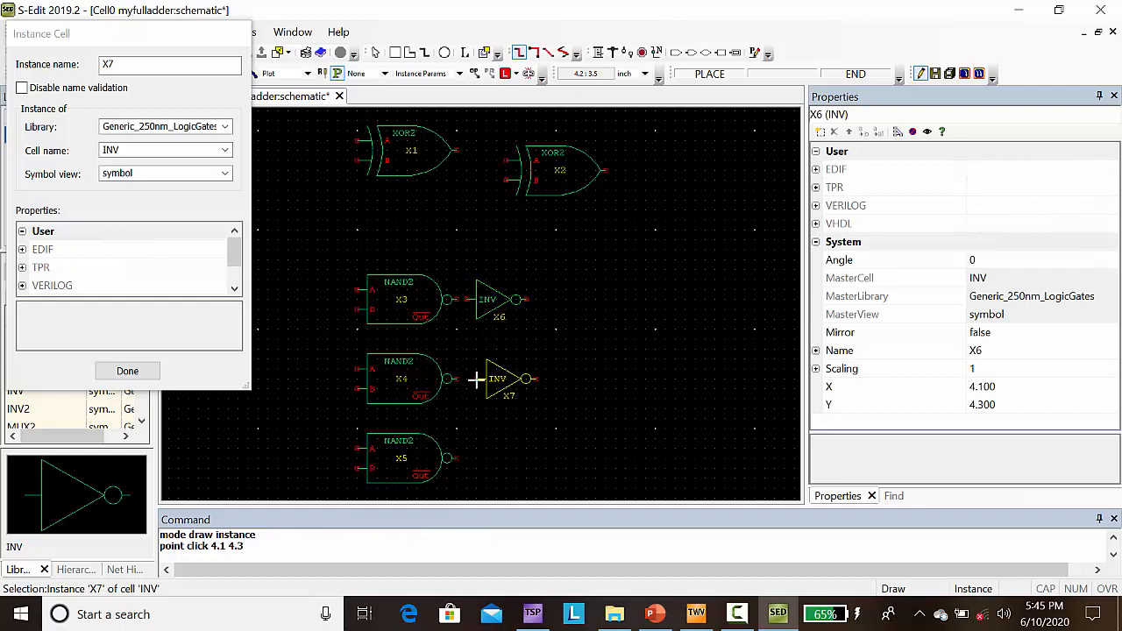
{"action": "left_click", "coordinate": [466, 378]}
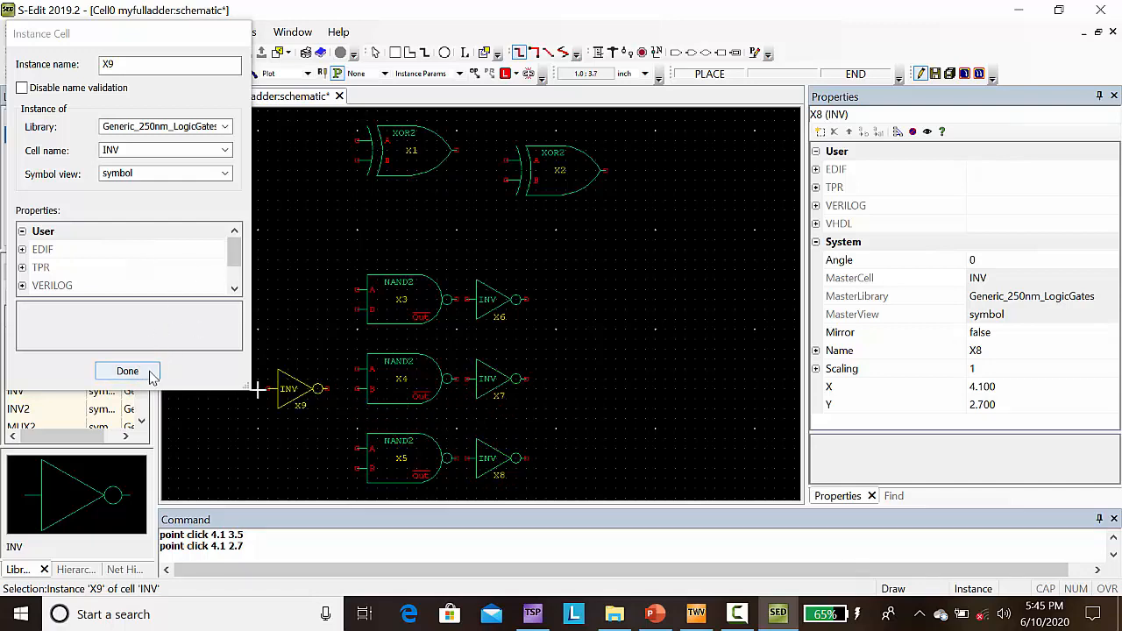
{"action": "left_click", "coordinate": [151, 376]}
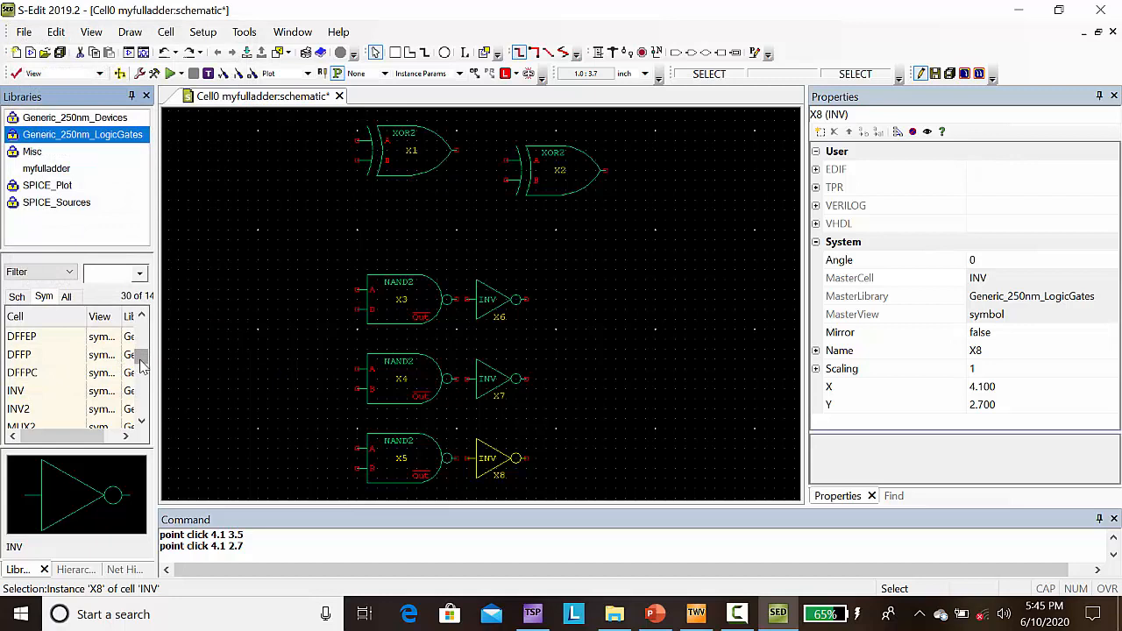
Step: Place one NOR3 gate from Generic_250nm_LogicGates to the right of the middle inverter, at (5.1, 3.7)
{"action": "left_click_drag", "start_coordinate": [140, 366], "coordinate": [142, 401]}
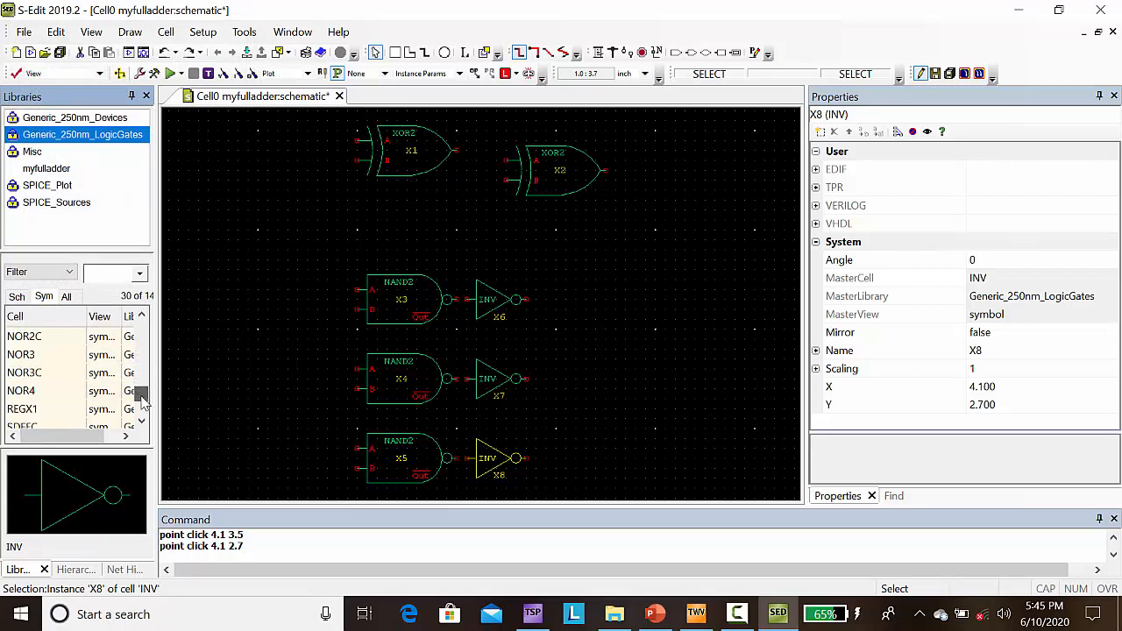
{"action": "left_click", "coordinate": [24, 360]}
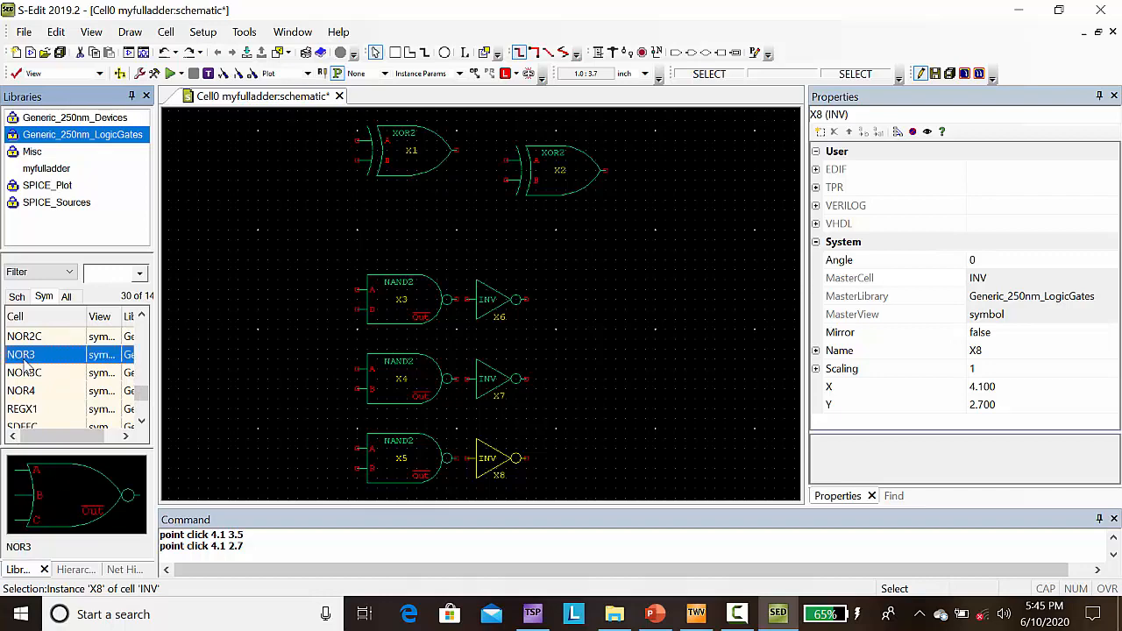
{"action": "right_click", "coordinate": [26, 368]}
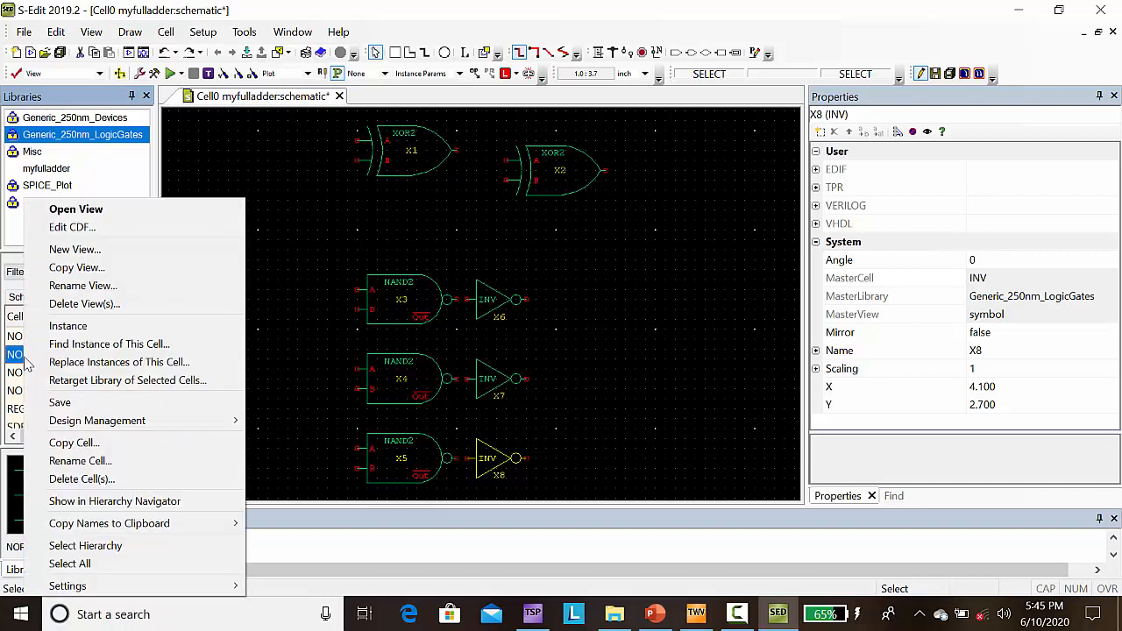
{"action": "left_click", "coordinate": [67, 326]}
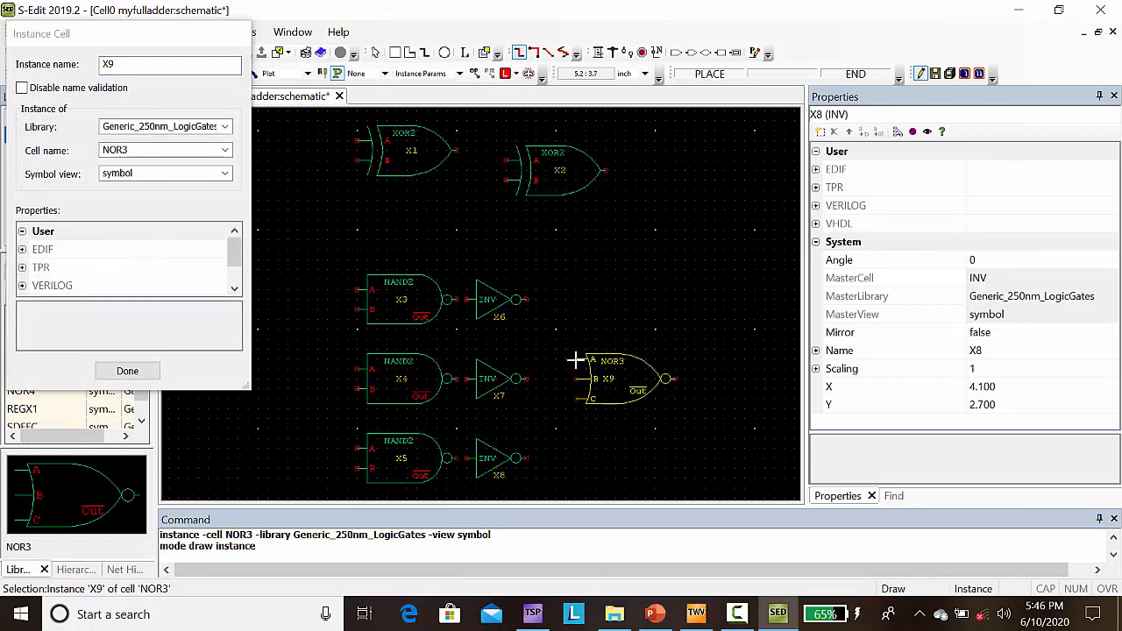
{"action": "left_click", "coordinate": [565, 360]}
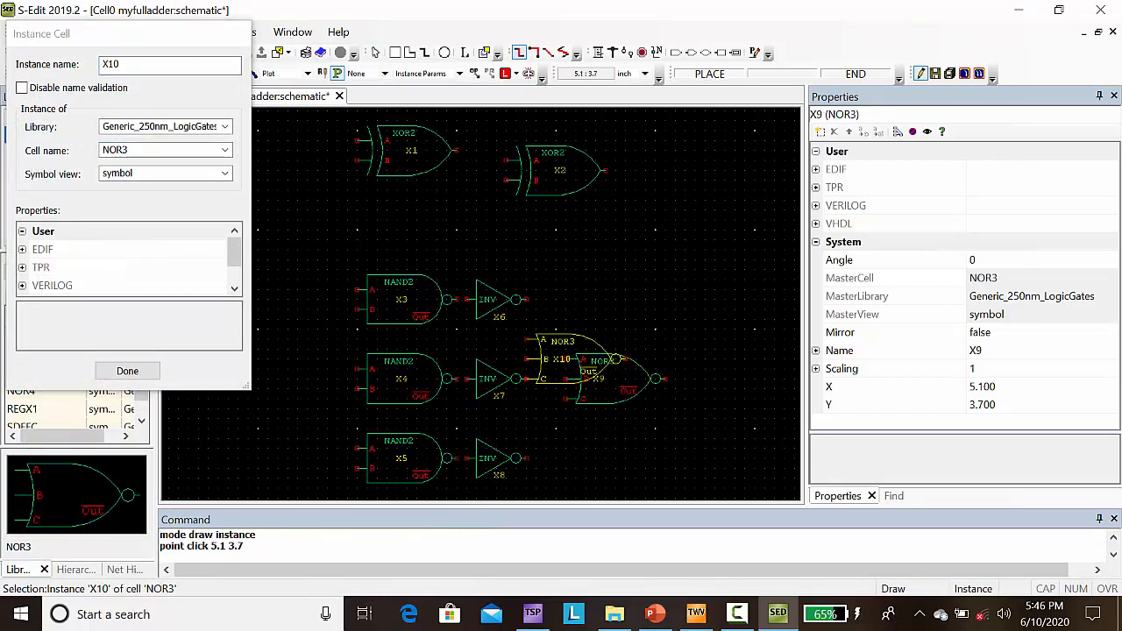
{"action": "left_click", "coordinate": [138, 371]}
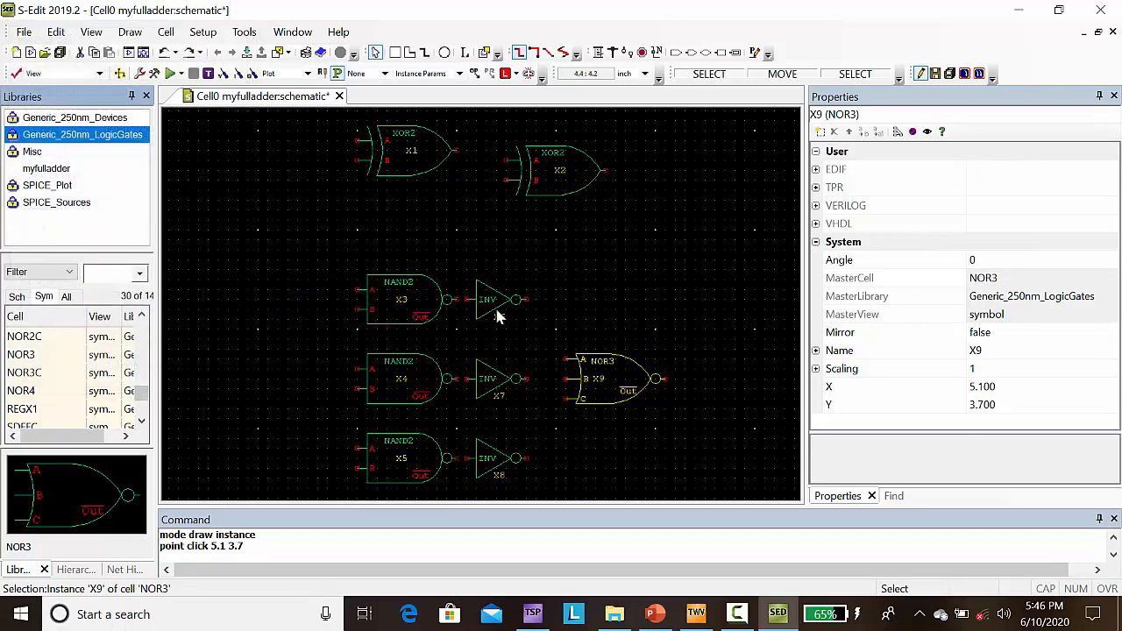
Step: Copy the lowest inverter, X8, and place the copy directly at the NOR3 gate's output, at (6.1, 3.5)
{"action": "left_click", "coordinate": [487, 454]}
{"action": "key", "text": "ctrl+c"}
{"action": "key", "text": "ctrl+v"}
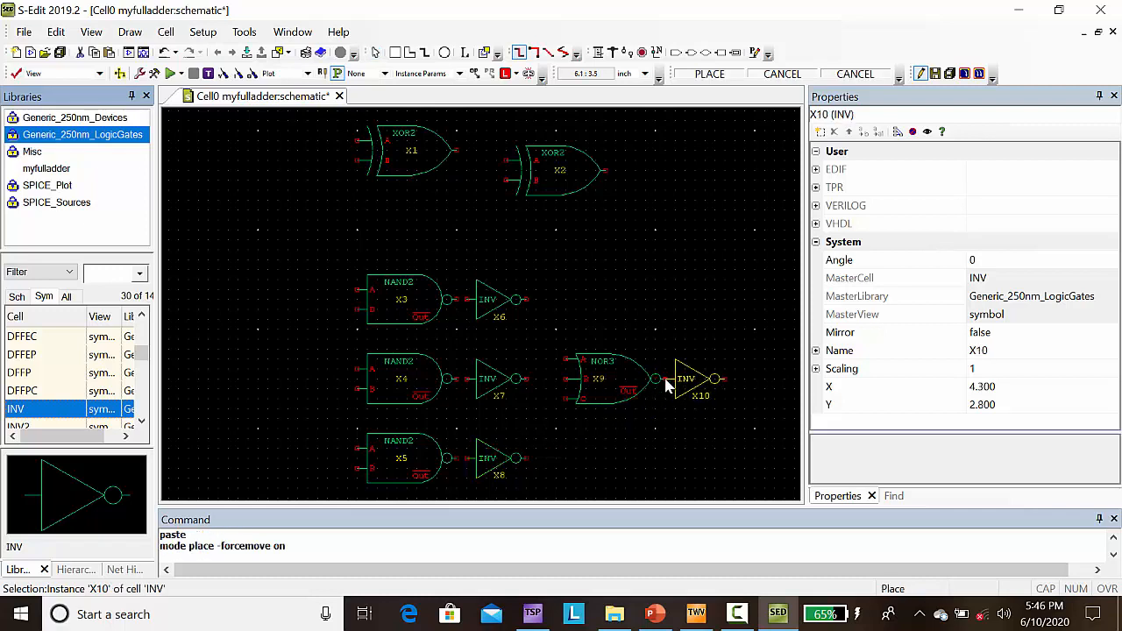
{"action": "left_click", "coordinate": [667, 386]}
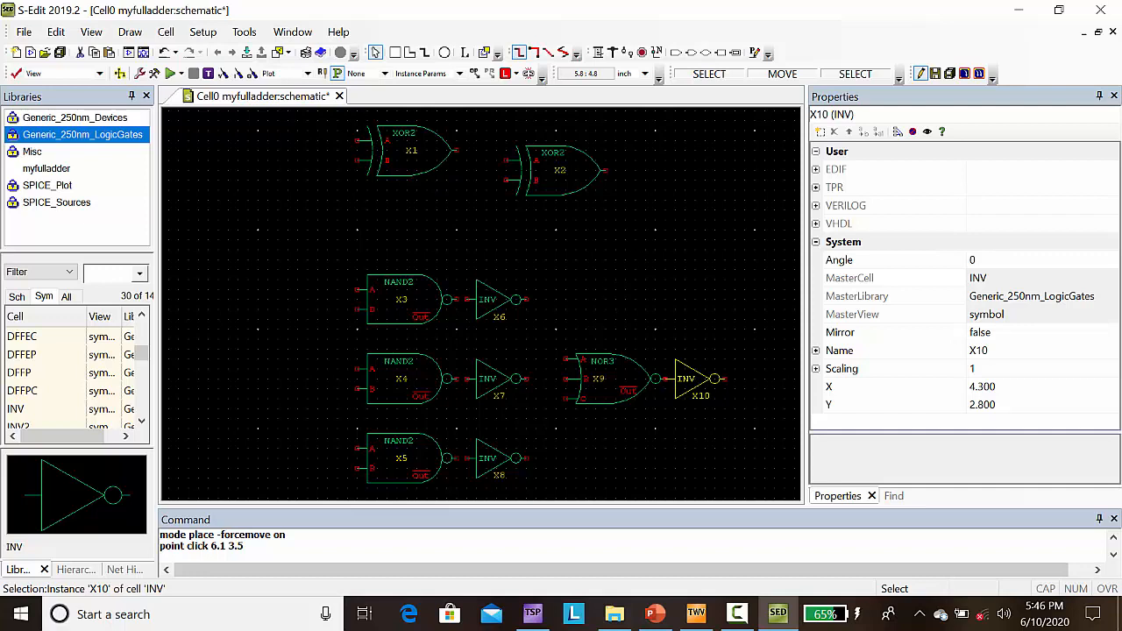
Step: Wire the output of XOR2 gate X1 to input A of X2, and the output of NAND2 gate X3 to inverter X6
{"action": "left_click", "coordinate": [597, 54]}
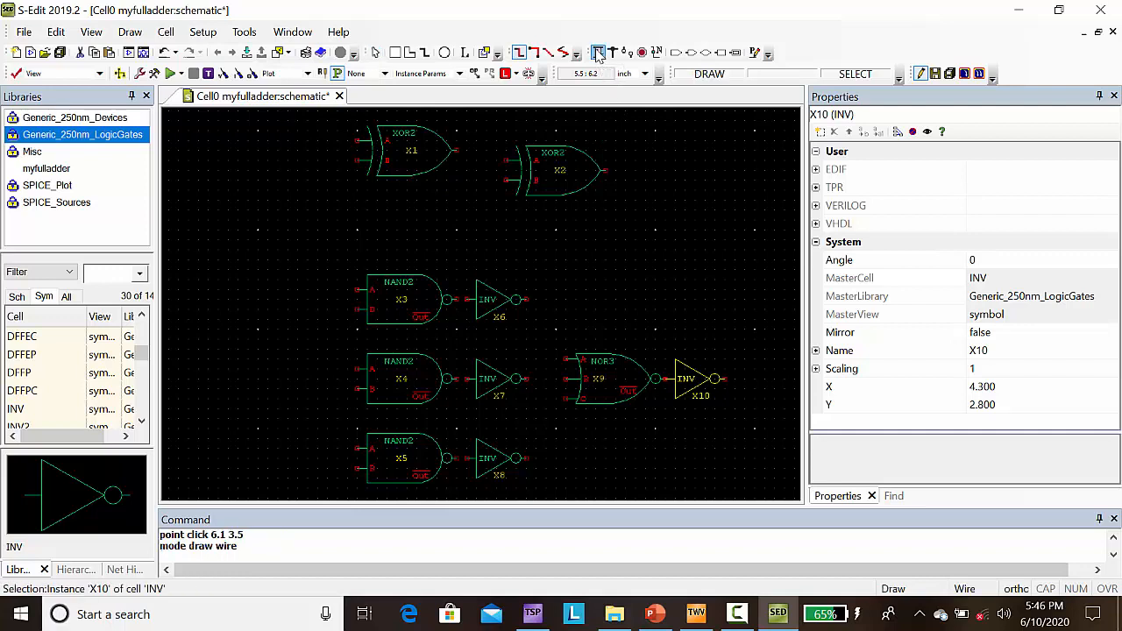
{"action": "left_click", "coordinate": [456, 151]}
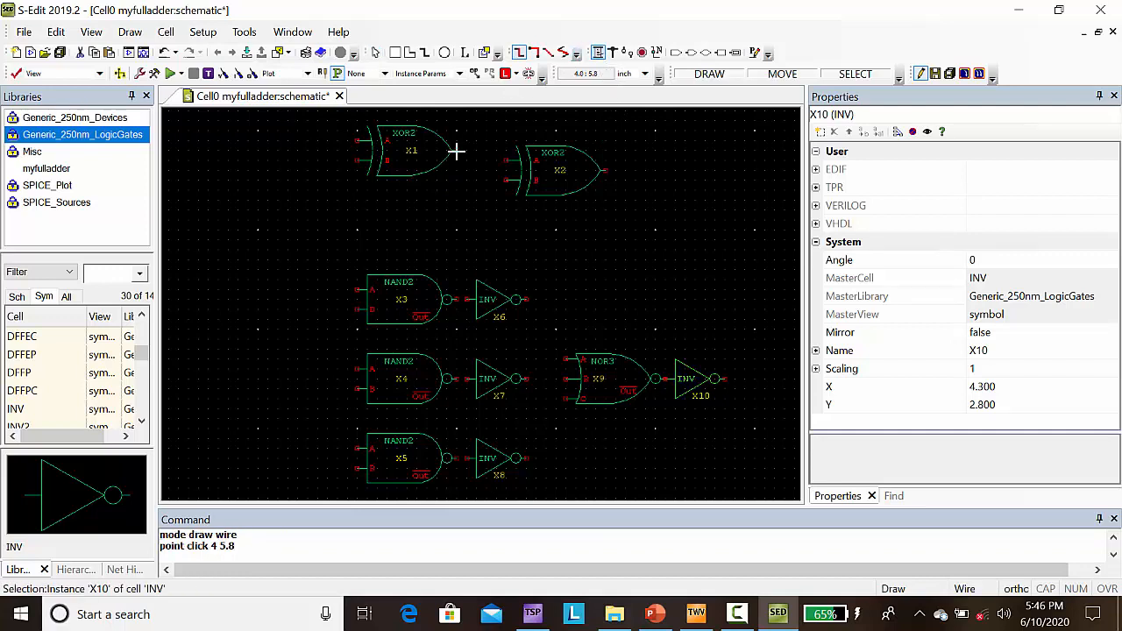
{"action": "left_click", "coordinate": [476, 160]}
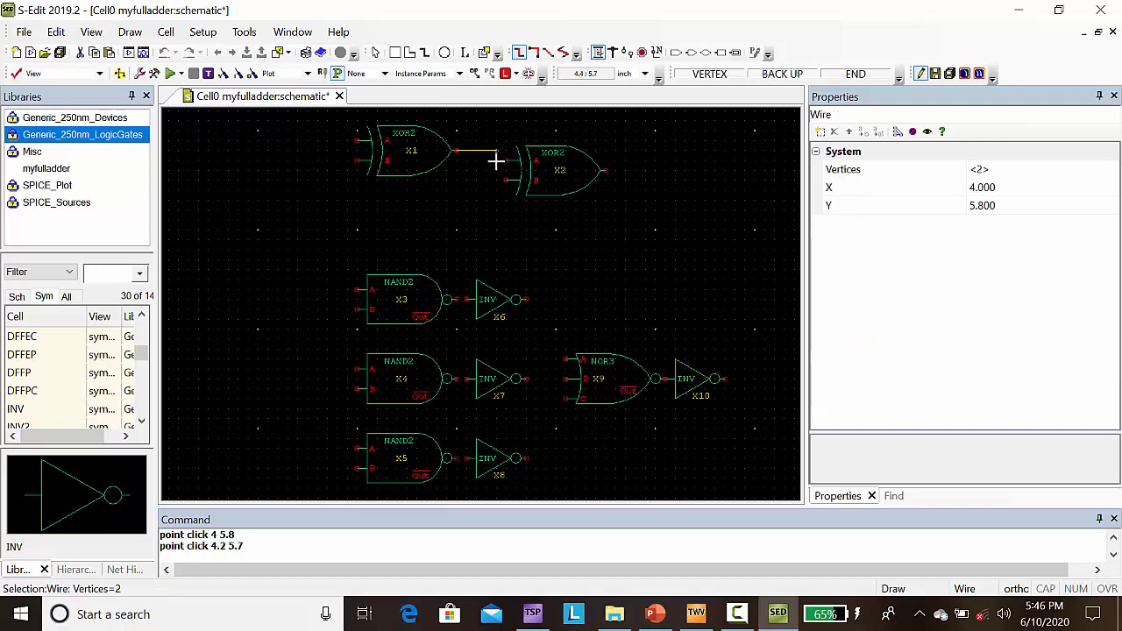
{"action": "left_click", "coordinate": [495, 161]}
{"action": "left_click", "coordinate": [506, 161]}
{"action": "left_click", "coordinate": [505, 162]}
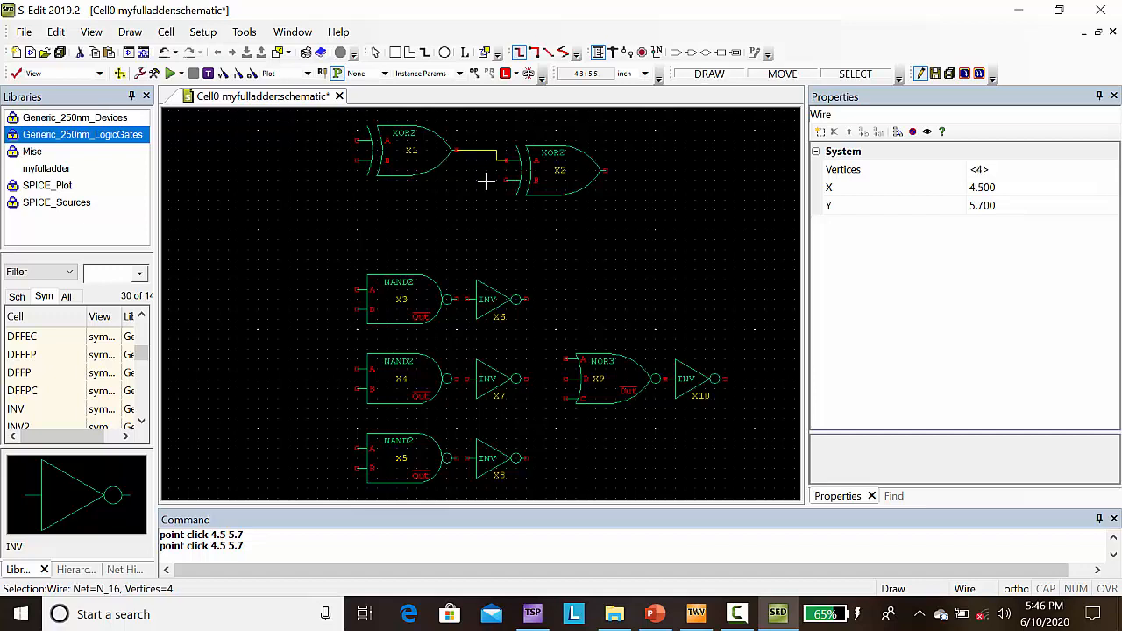
{"action": "left_click", "coordinate": [455, 300]}
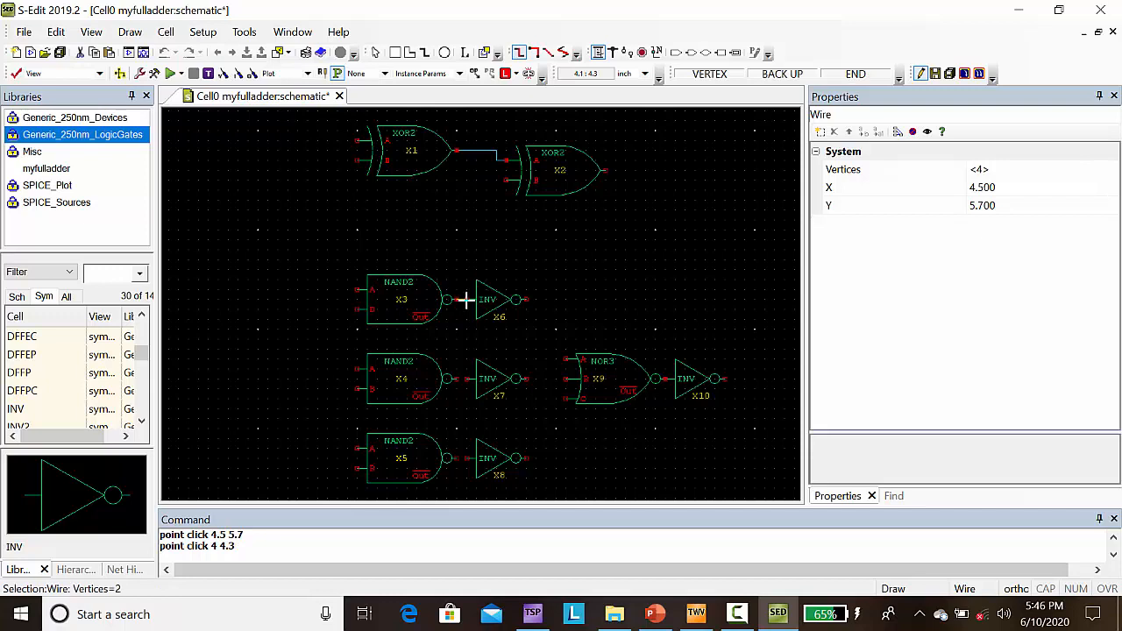
{"action": "left_click", "coordinate": [462, 300]}
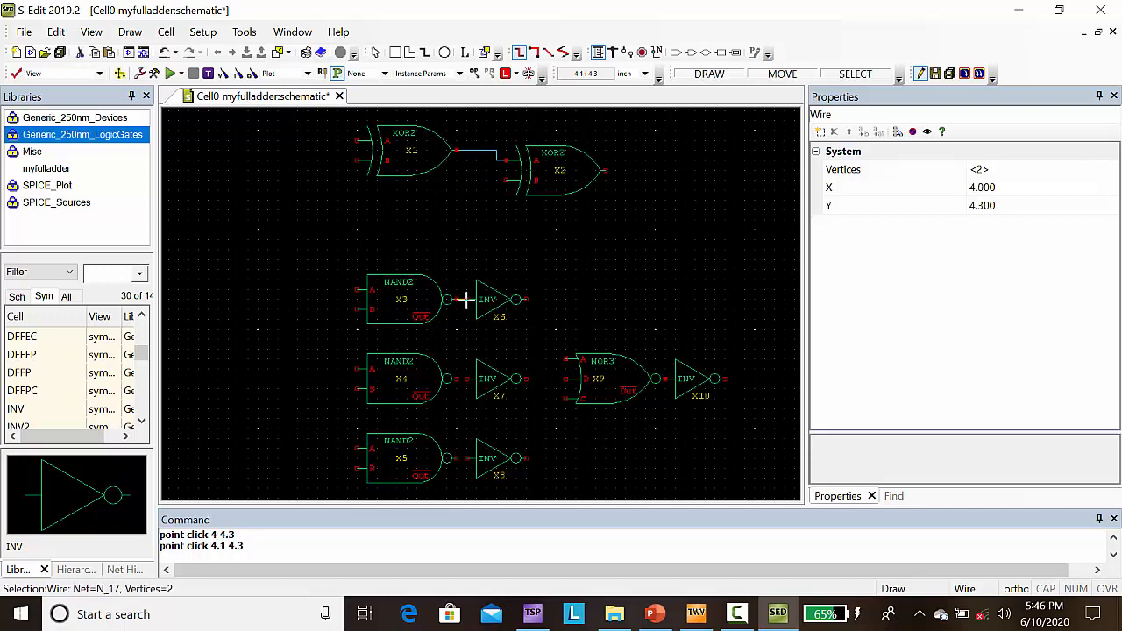
{"action": "left_click_drag", "start_coordinate": [456, 379], "coordinate": [476, 380]}
{"action": "left_click", "coordinate": [476, 380]}
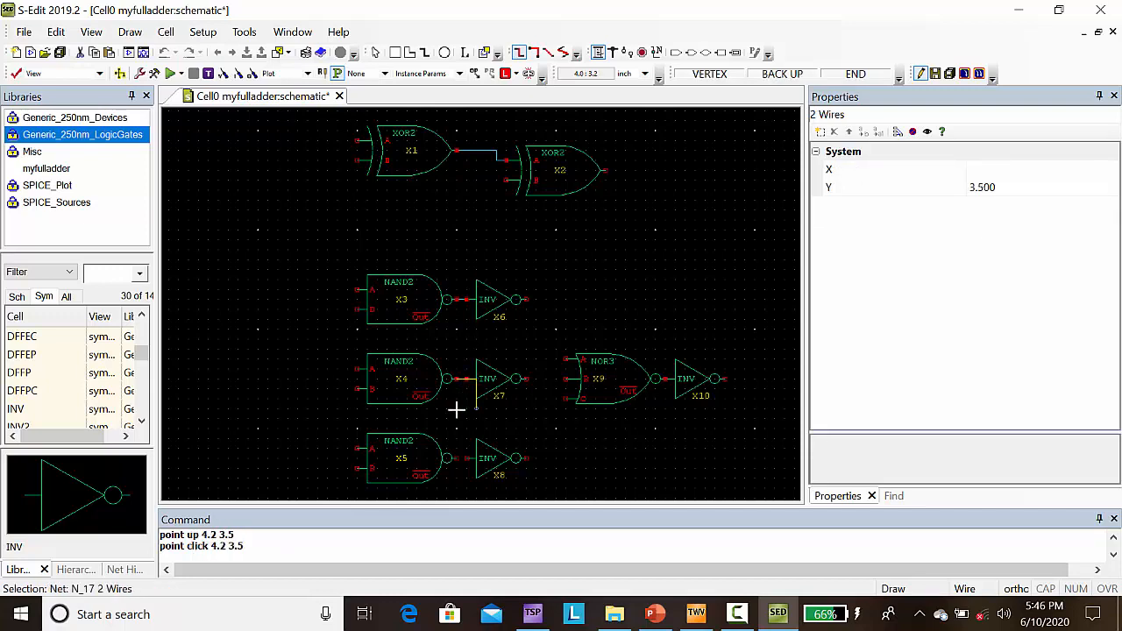
{"action": "key", "text": "Escape"}
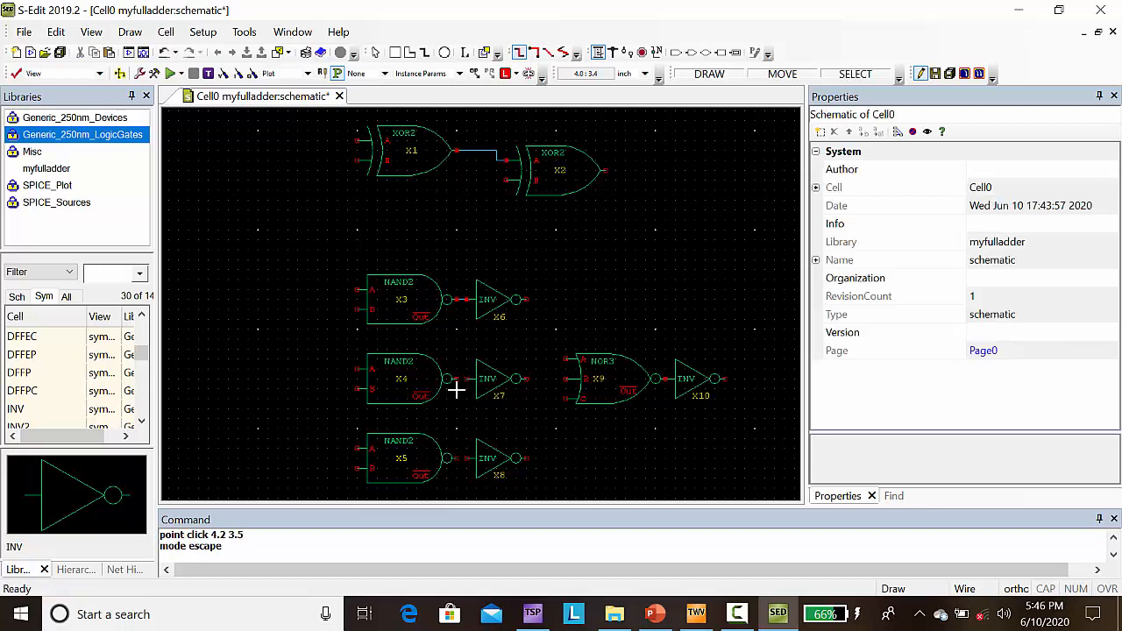
Step: Wire the output of NAND2 gate X4 to inverter X7, and the output of X5 to inverter X8
{"action": "left_click", "coordinate": [456, 380]}
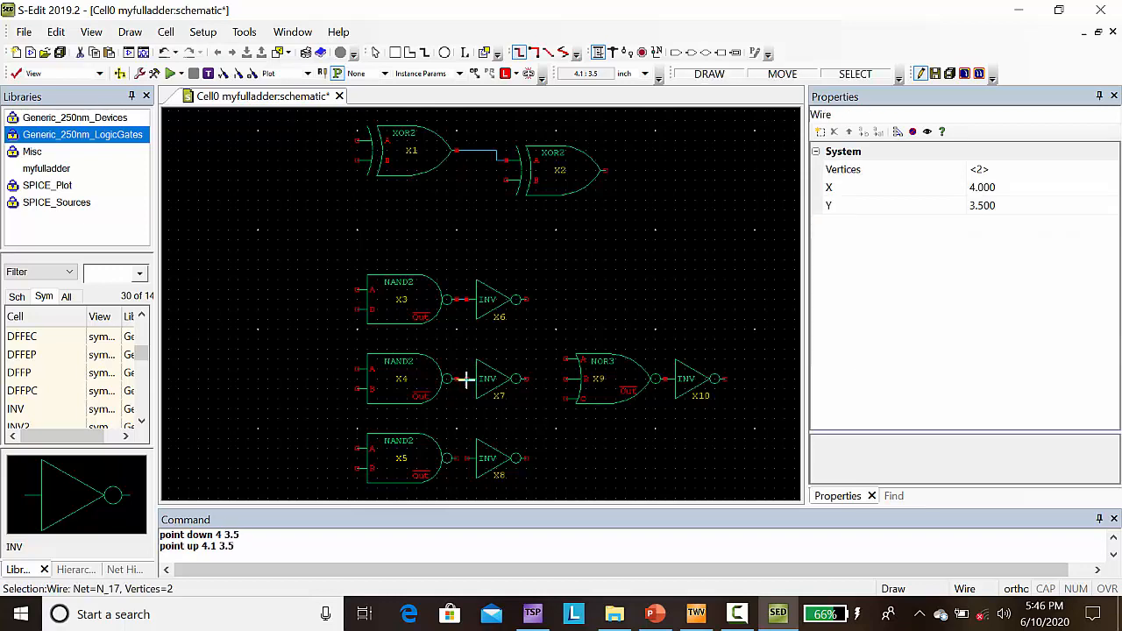
{"action": "key", "text": "Escape"}
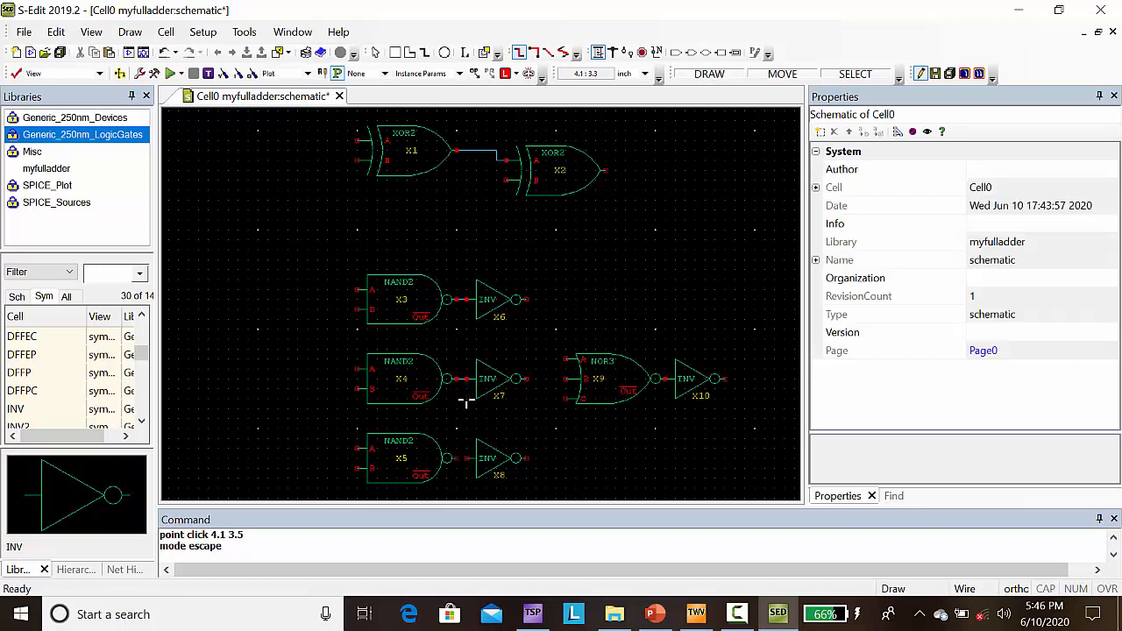
{"action": "left_click", "coordinate": [456, 459]}
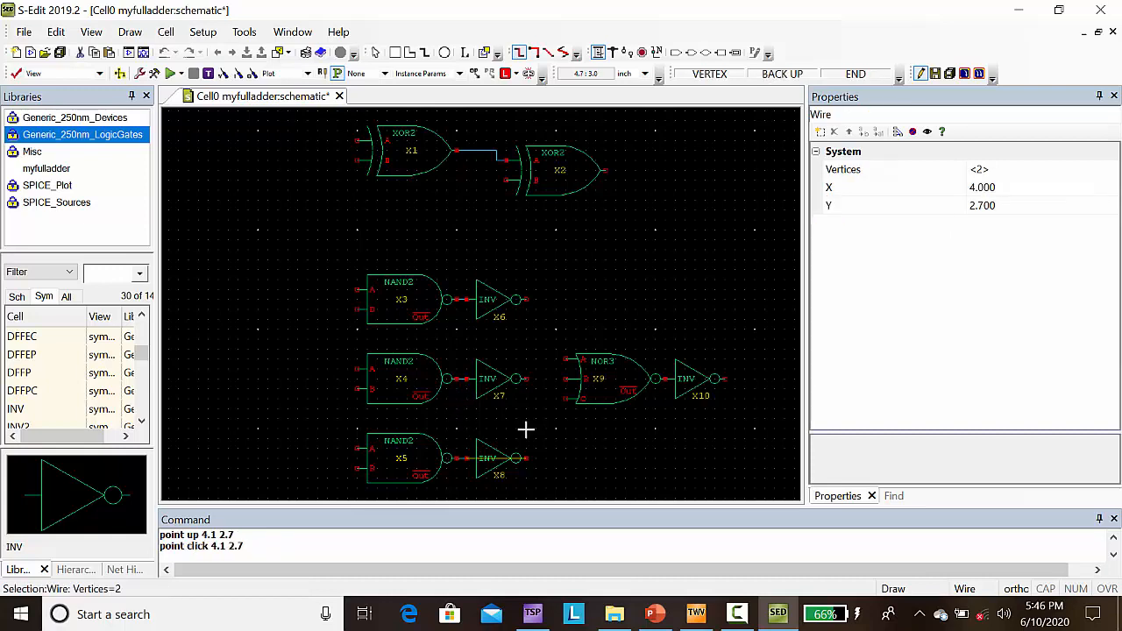
{"action": "key", "text": "Escape"}
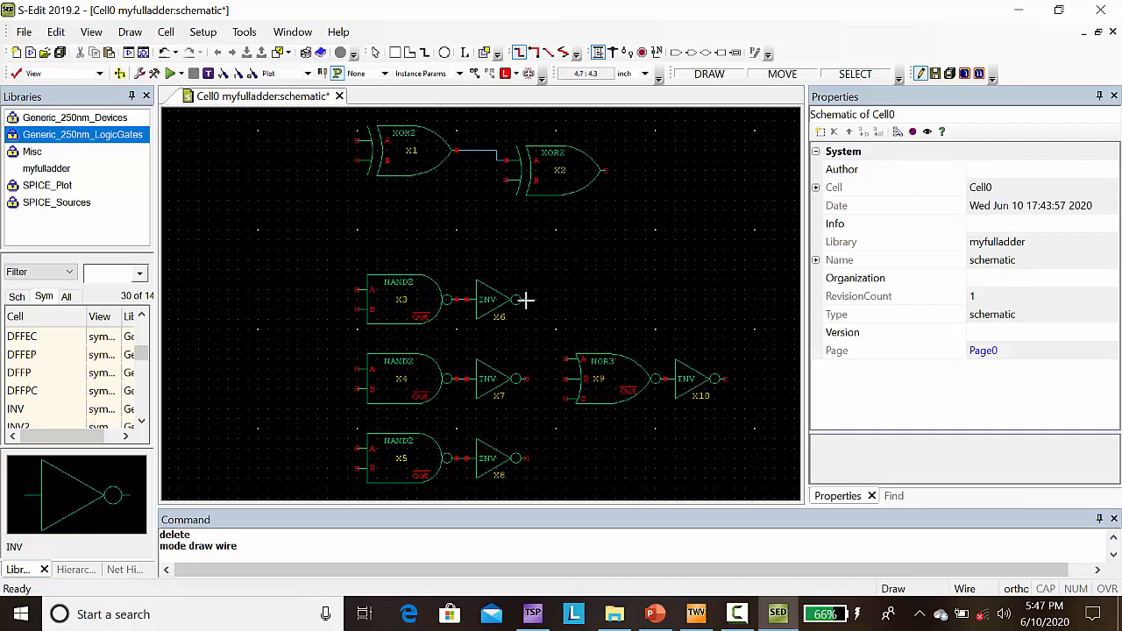
Step: Wire the output of inverter X6 to input A of NOR3 gate X9, and the output of X7 to input B
{"action": "left_click", "coordinate": [526, 300]}
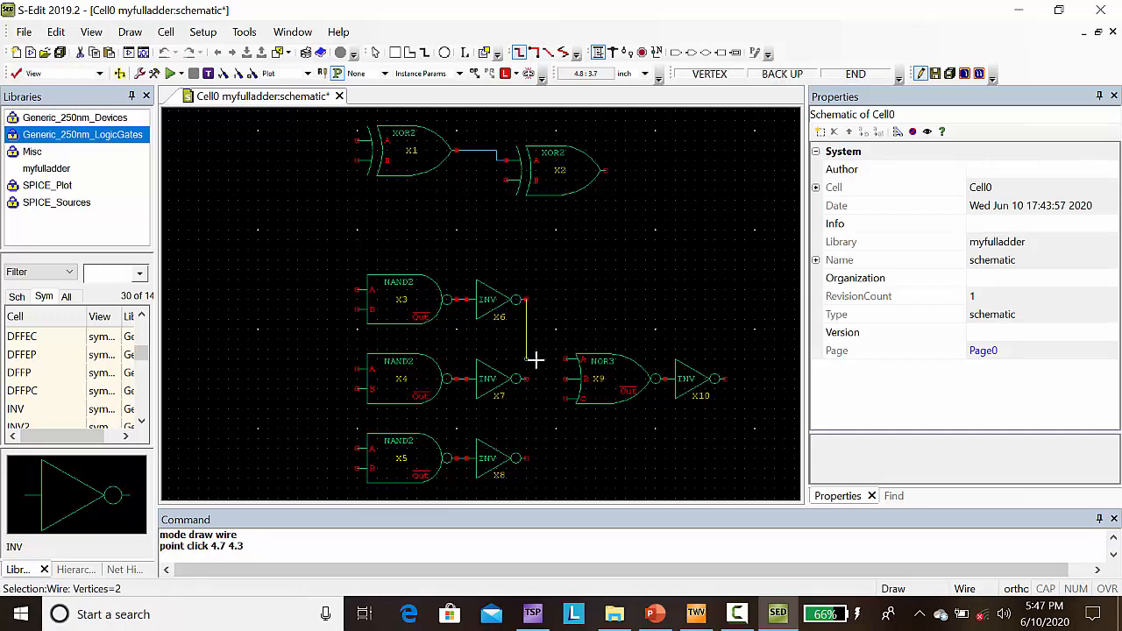
{"action": "left_click", "coordinate": [535, 359]}
{"action": "left_click", "coordinate": [566, 360]}
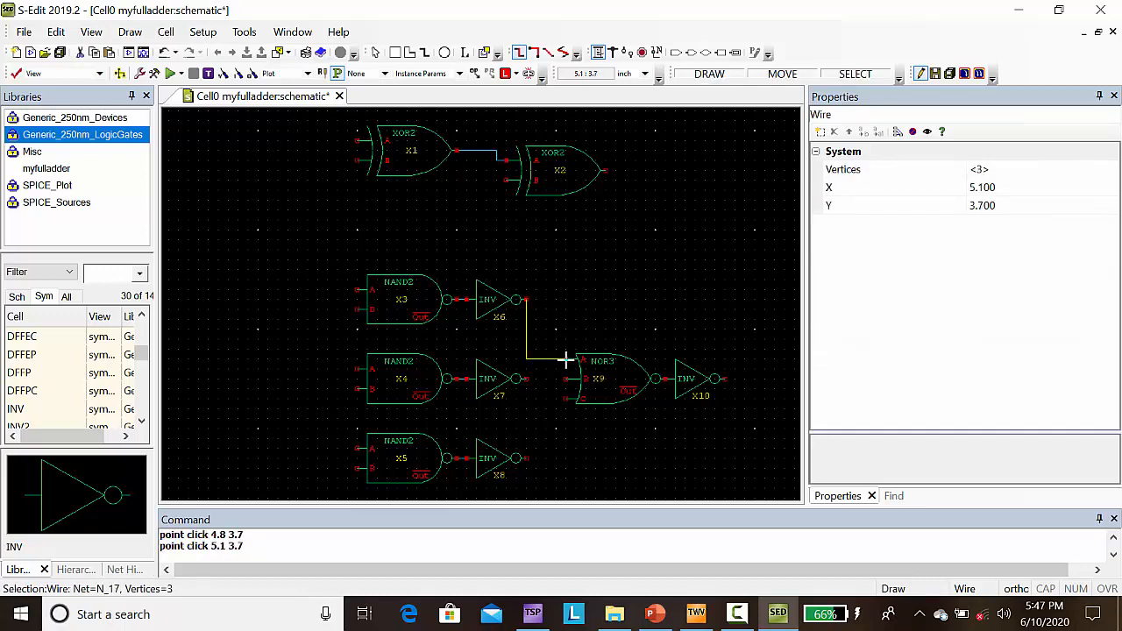
{"action": "left_click_drag", "start_coordinate": [525, 378], "coordinate": [566, 378]}
{"action": "left_click", "coordinate": [566, 379]}
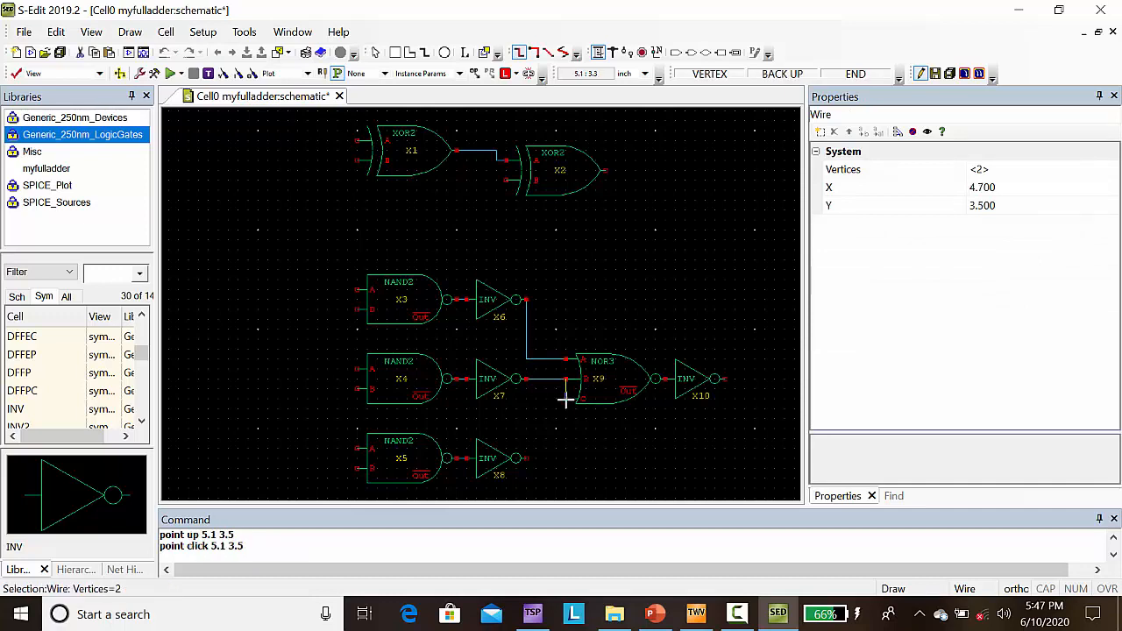
{"action": "key", "text": "Escape"}
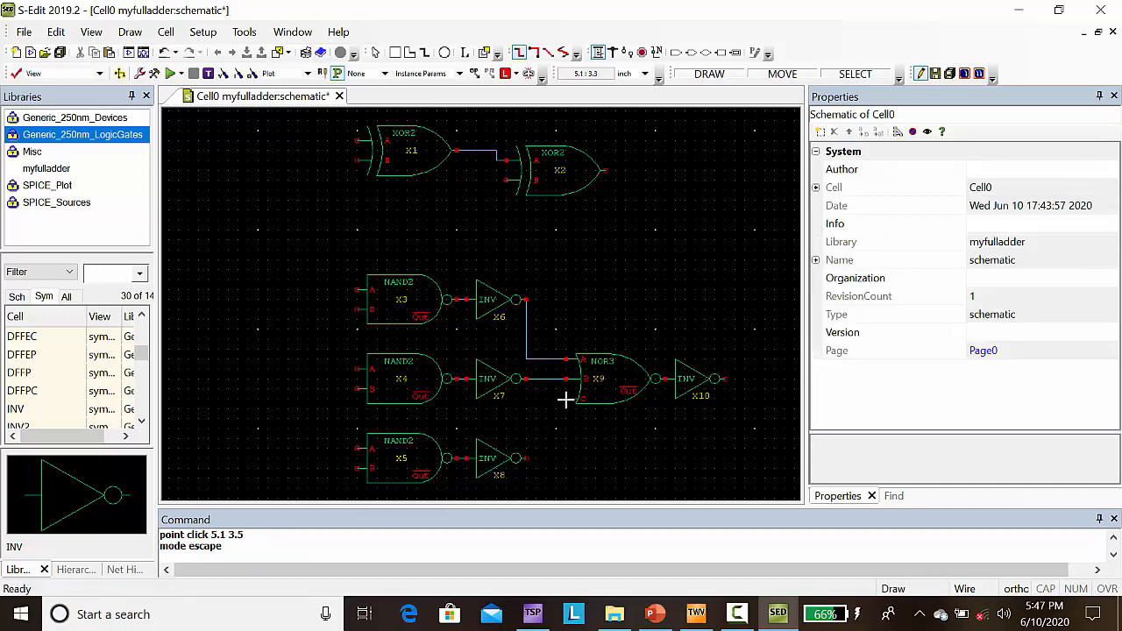
Step: Wire input C of NOR3 gate X9 to the output of the lowest inverter, X8
{"action": "left_click", "coordinate": [566, 399]}
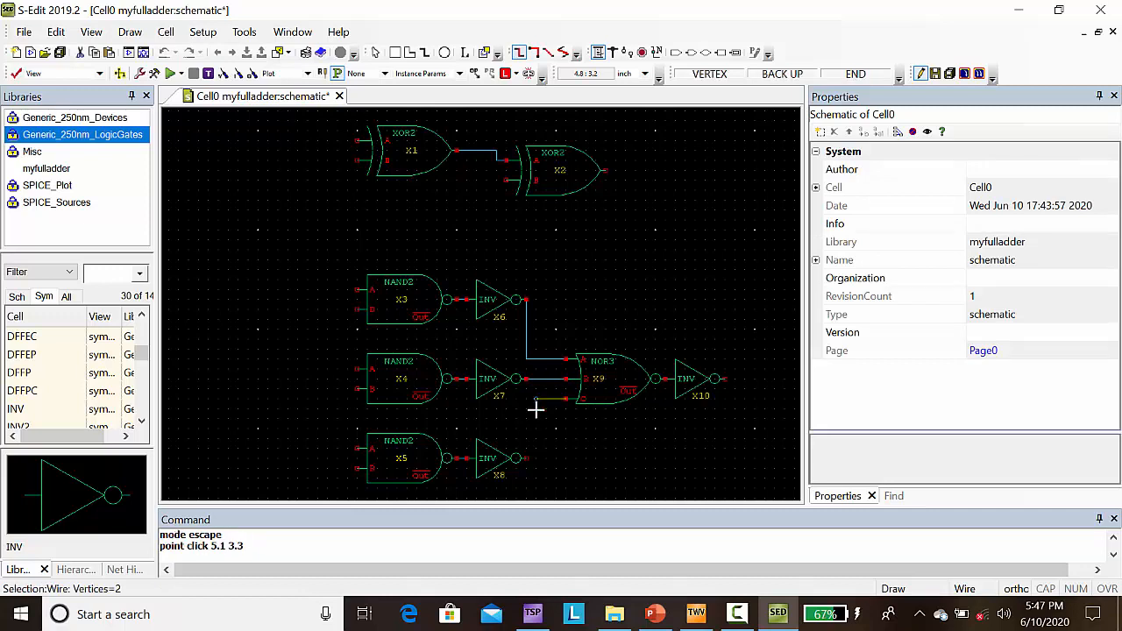
{"action": "left_click_drag", "start_coordinate": [526, 409], "coordinate": [523, 458]}
{"action": "left_click", "coordinate": [524, 459]}
{"action": "left_click", "coordinate": [526, 459]}
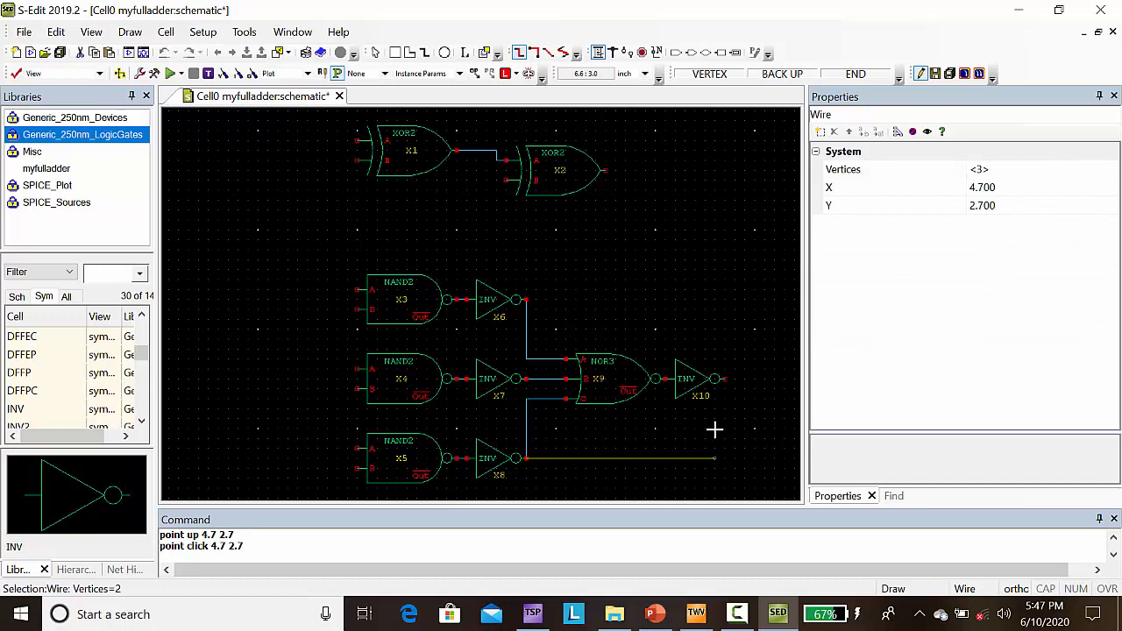
{"action": "key", "text": "Escape"}
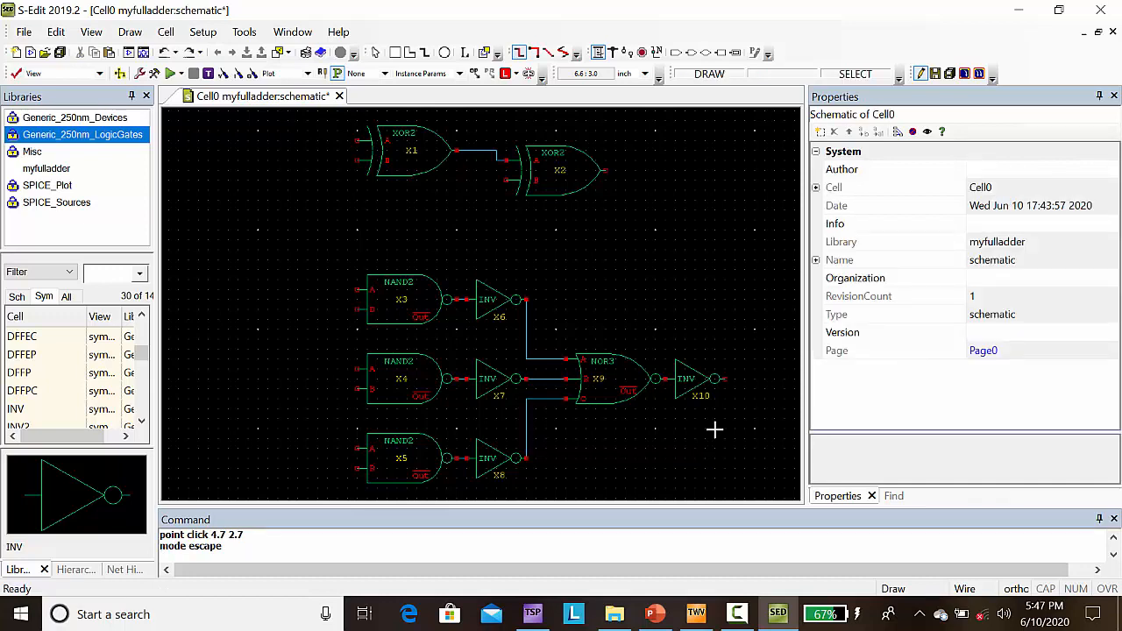
Step: Place an output port named Sum to the right of XOR2 gate X2's output, at (5.8, 5.6)
{"action": "left_click", "coordinate": [691, 53]}
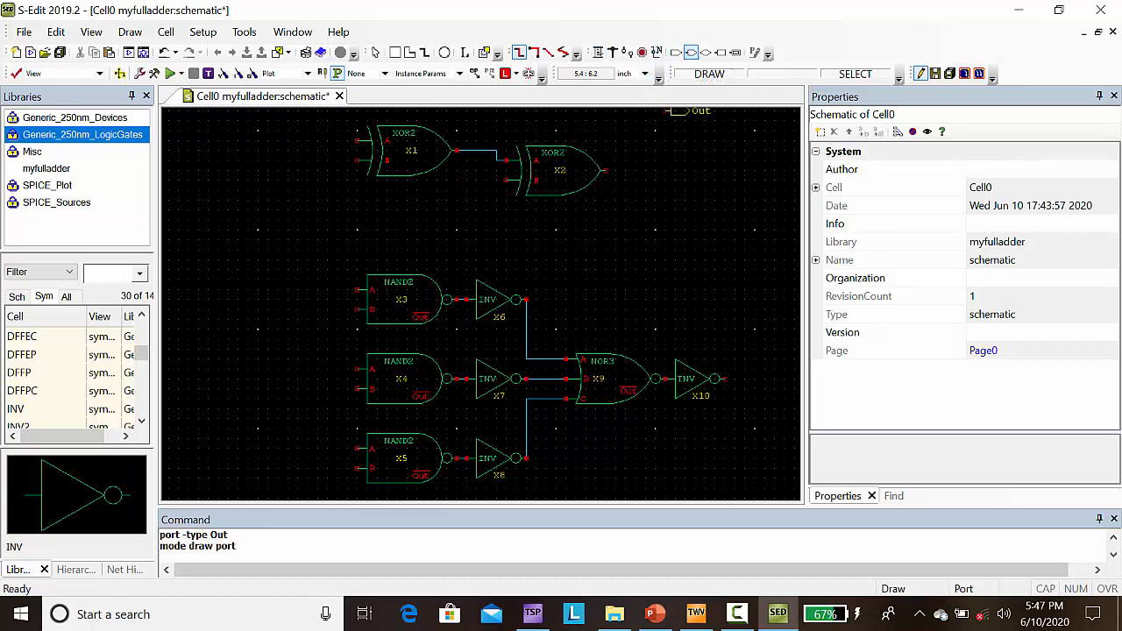
{"action": "left_click", "coordinate": [635, 170]}
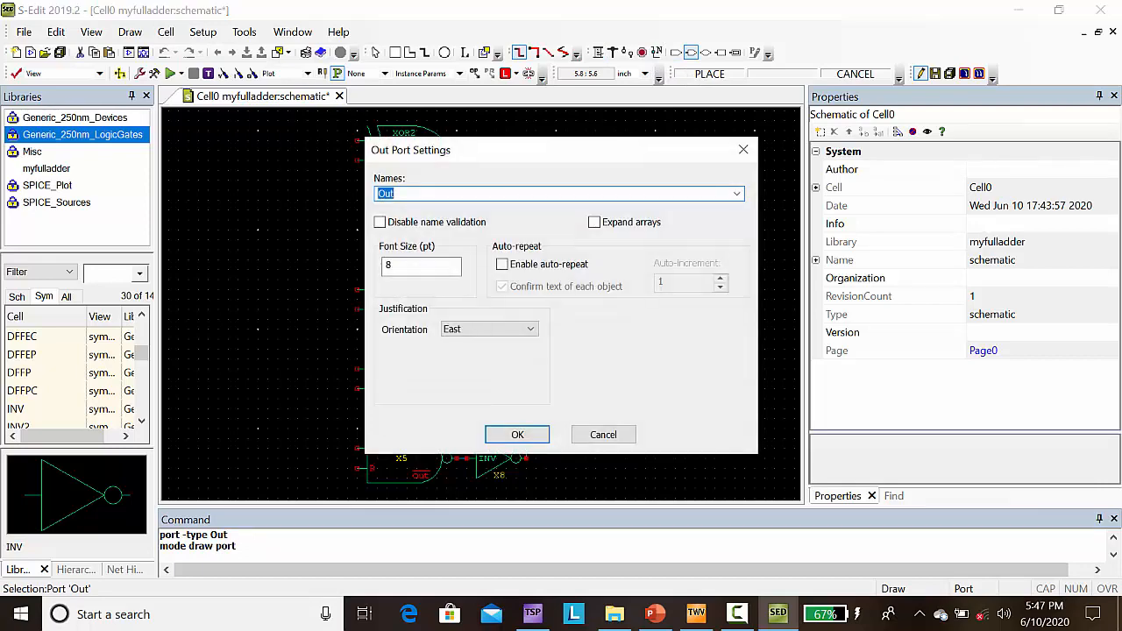
{"action": "type", "text": "Sum"}
{"action": "left_click", "coordinate": [522, 433]}
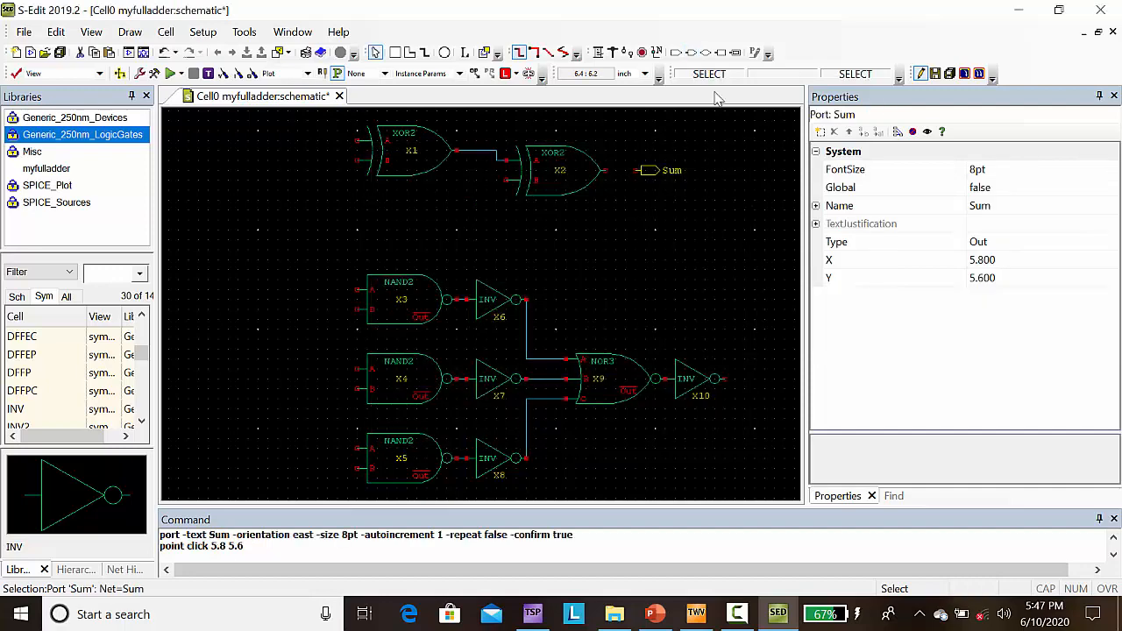
Step: Place an output port named Carry to the right of inverter X10's output, at (7, 3.5)
{"action": "left_click", "coordinate": [690, 54]}
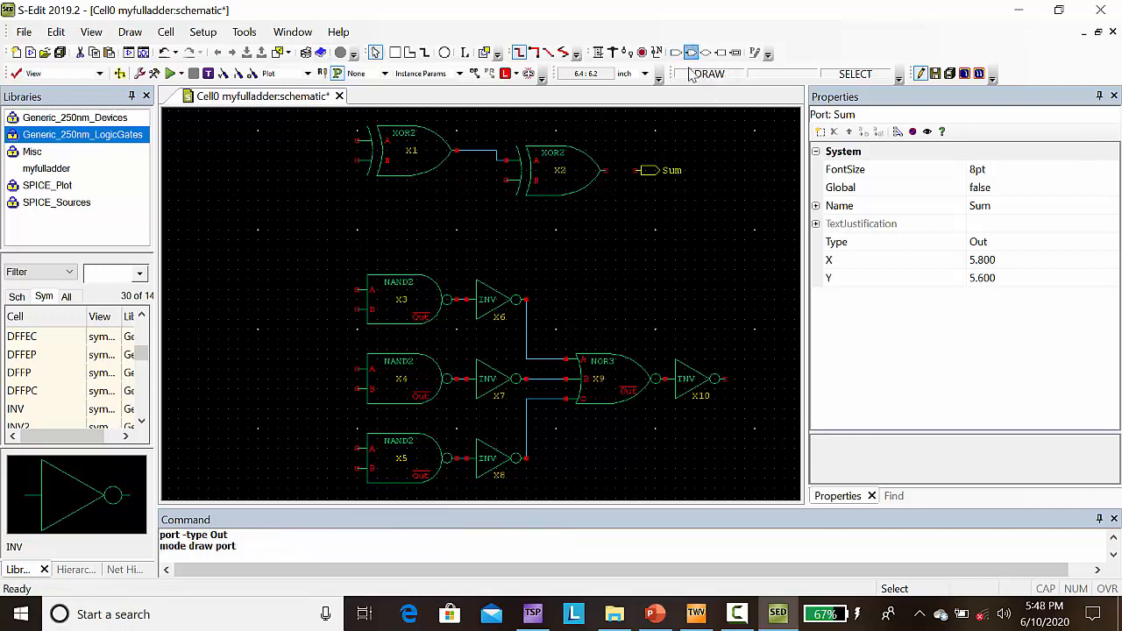
{"action": "left_click", "coordinate": [754, 378]}
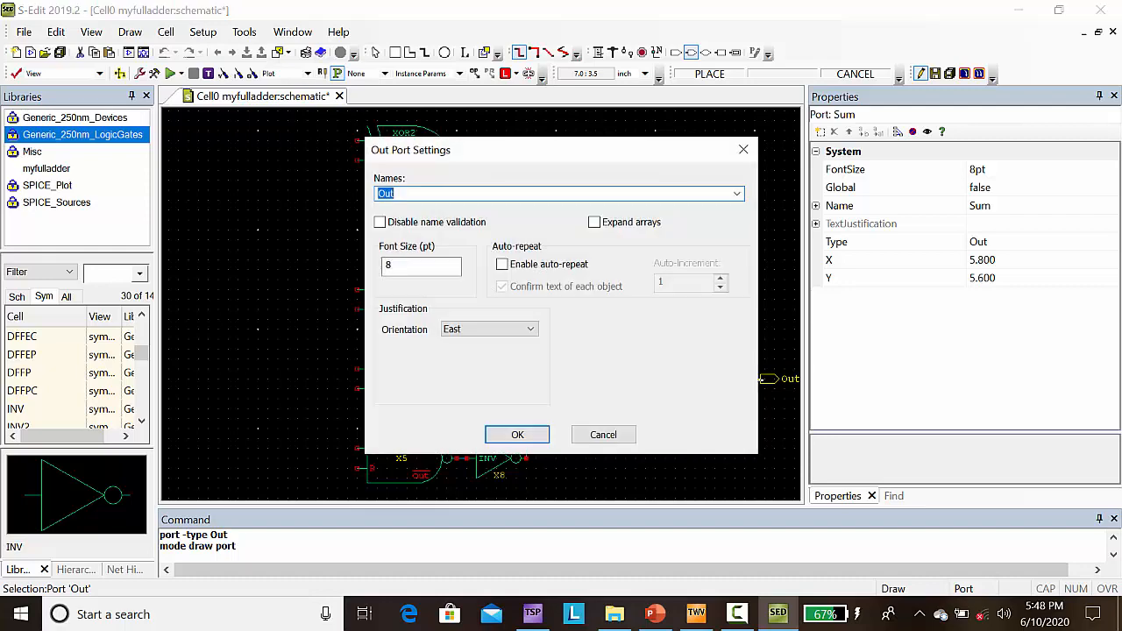
{"action": "type", "text": "Carry"}
{"action": "left_click", "coordinate": [524, 433]}
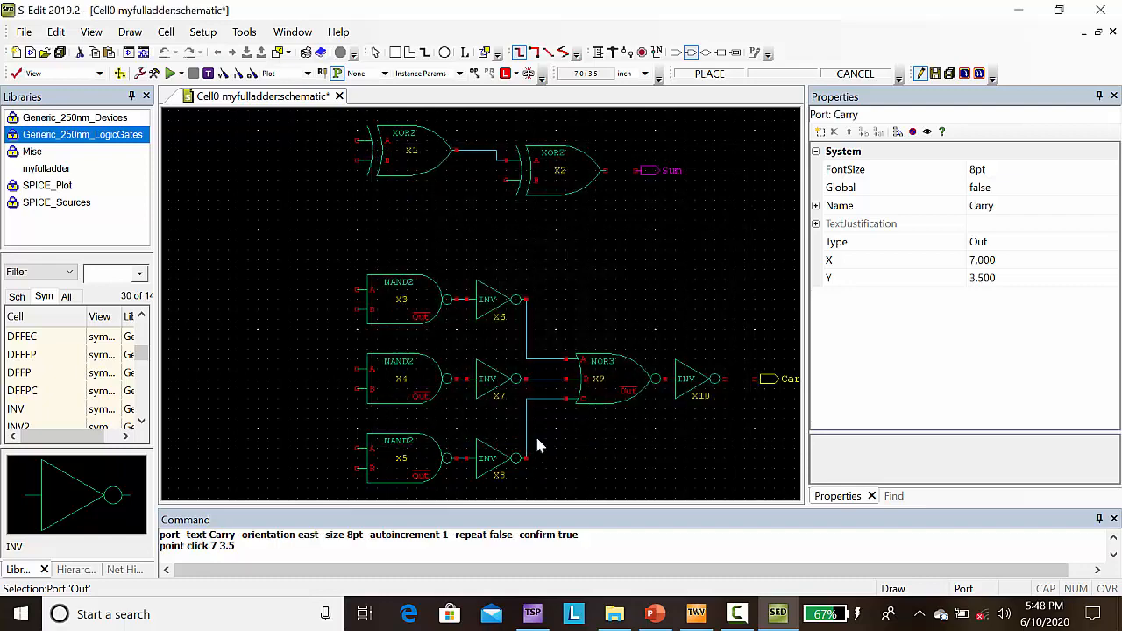
Step: Wire the output of XOR2 gate X2 to the Sum port and the output of inverter X10 to the Carry port
{"action": "left_click", "coordinate": [597, 53]}
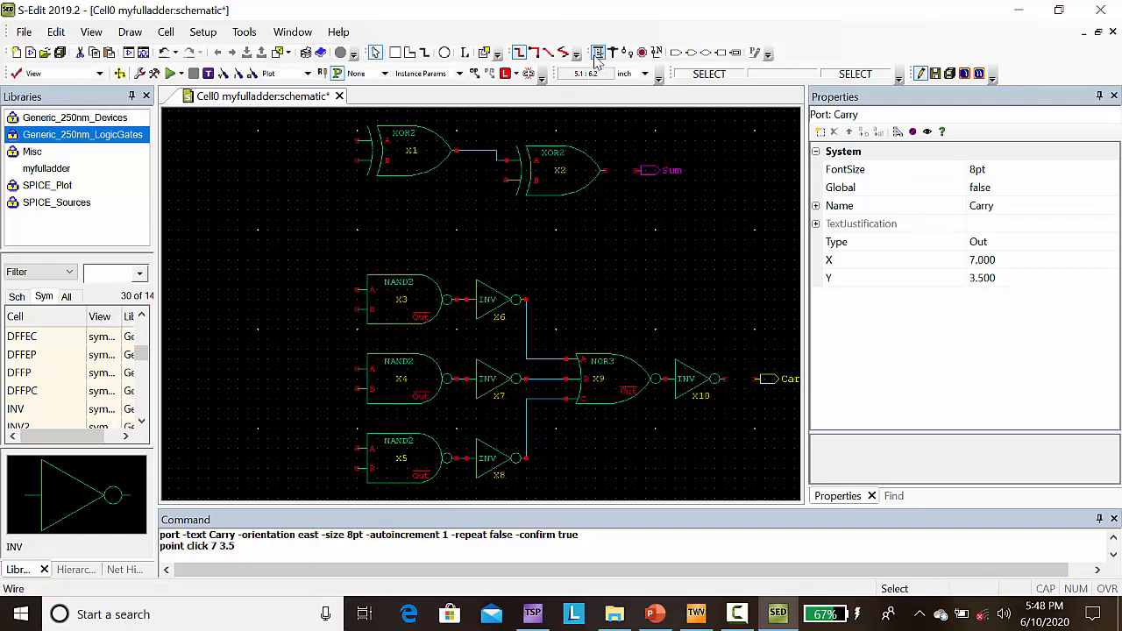
{"action": "left_click", "coordinate": [605, 172]}
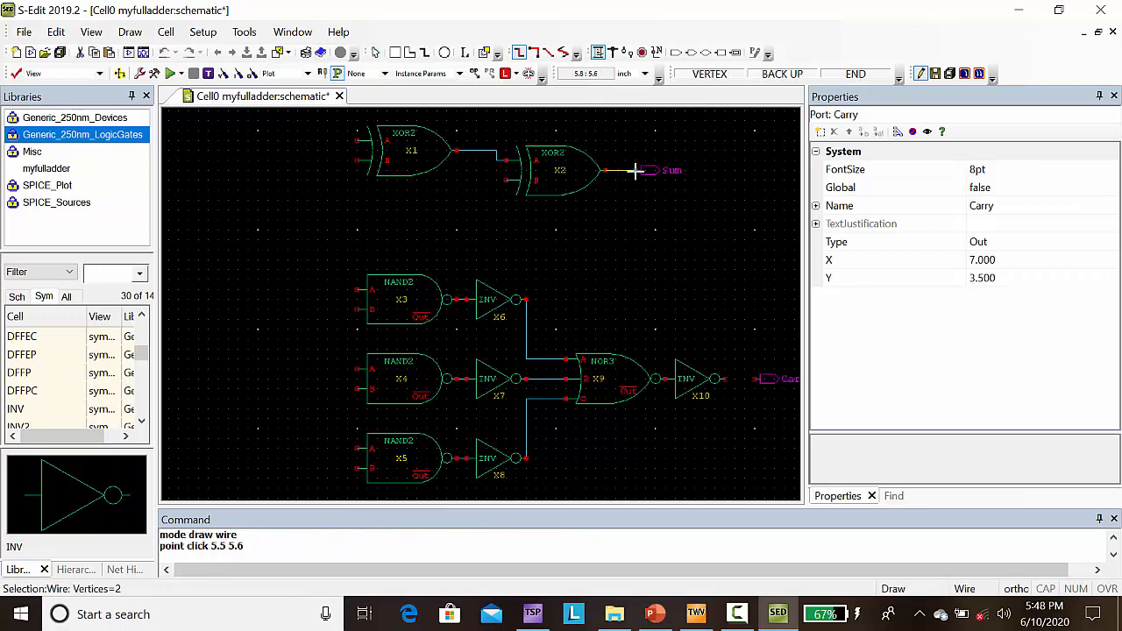
{"action": "left_click", "coordinate": [635, 171]}
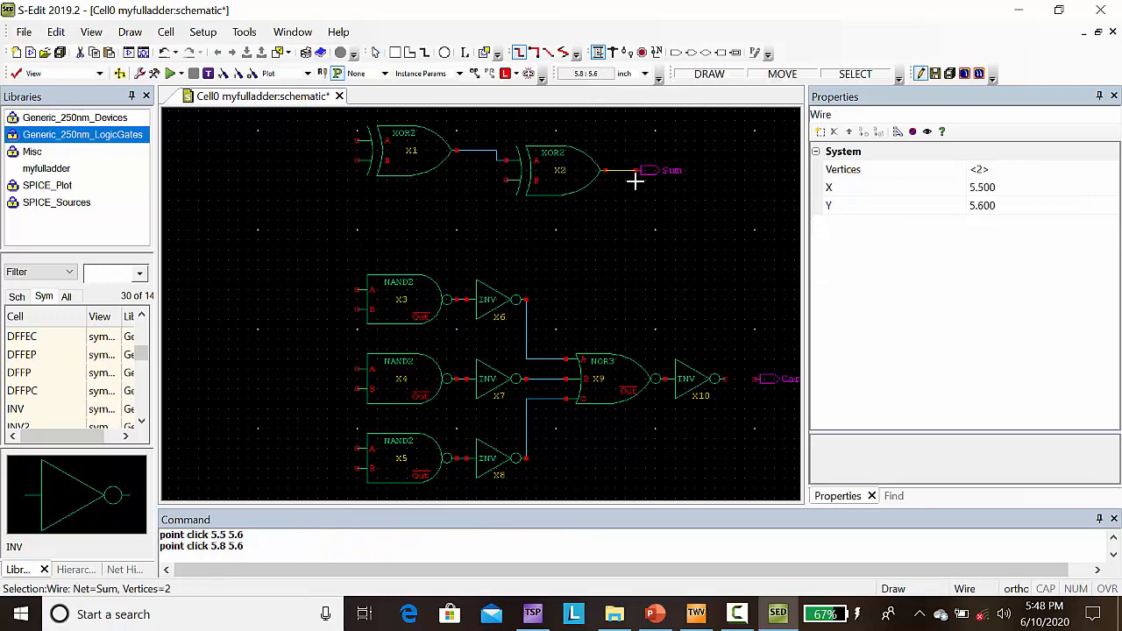
{"action": "left_click", "coordinate": [724, 379]}
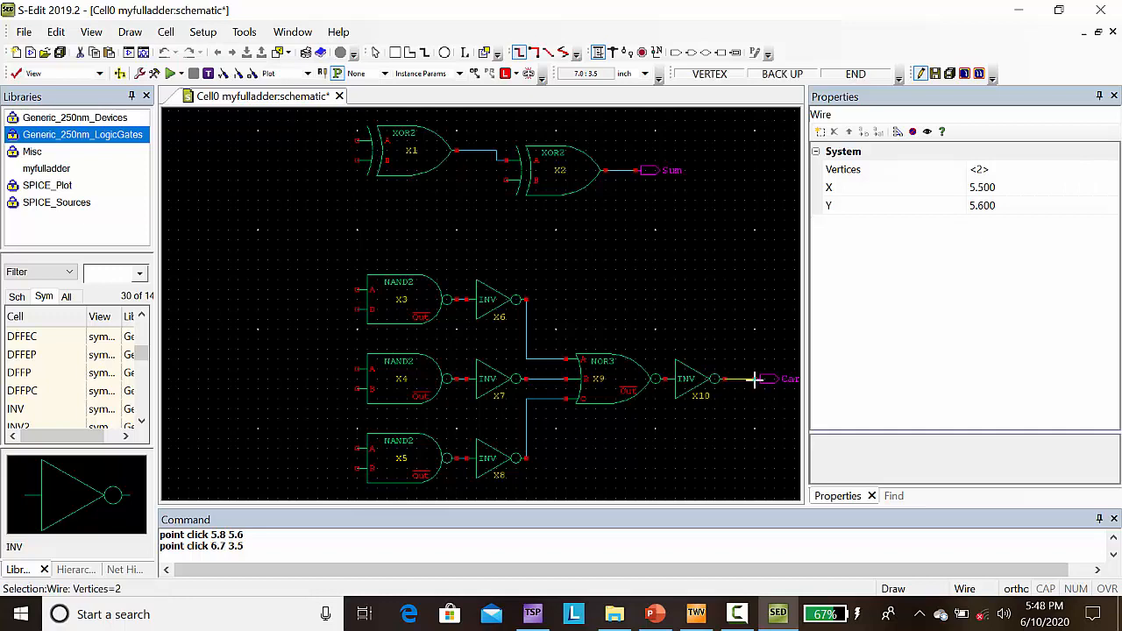
{"action": "left_click", "coordinate": [754, 379]}
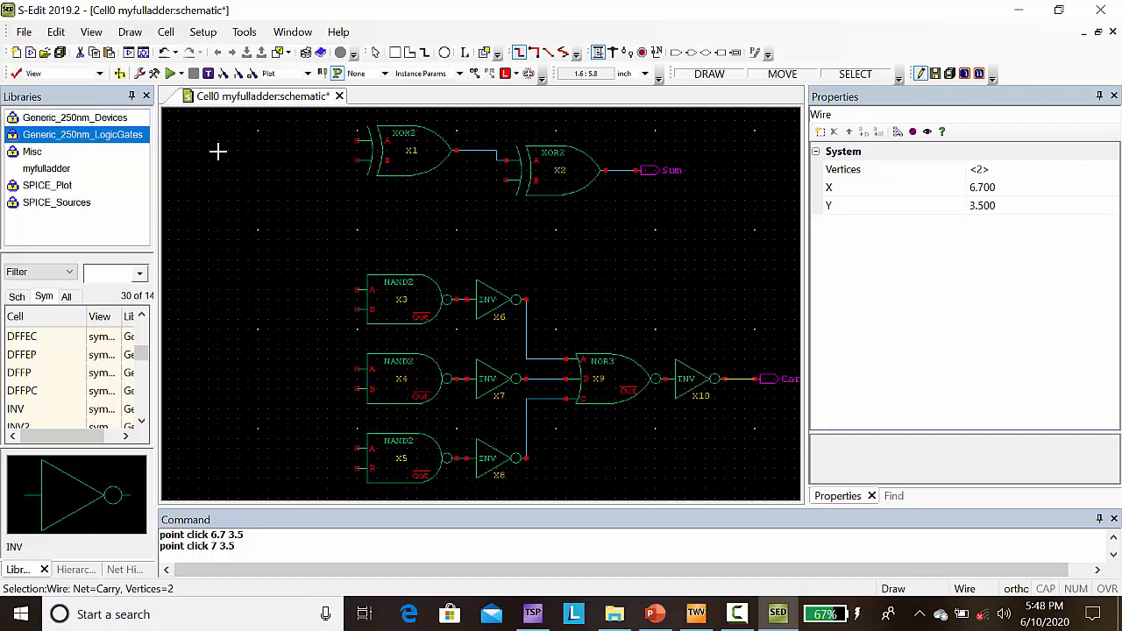
Step: Place an input port named A, rotated to north orientation, above and to the left of XOR2 gate X1, at (2.2, 6.4)
{"action": "scroll", "coordinate": [218, 152], "scroll_direction": "up", "scroll_amount": 1}
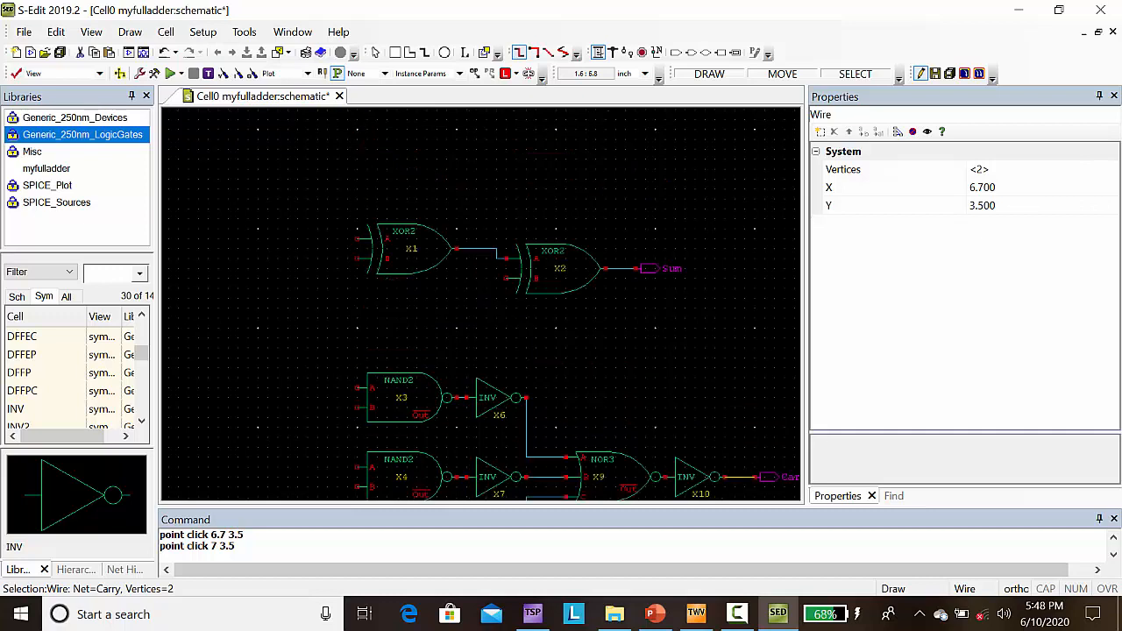
{"action": "left_click", "coordinate": [675, 54]}
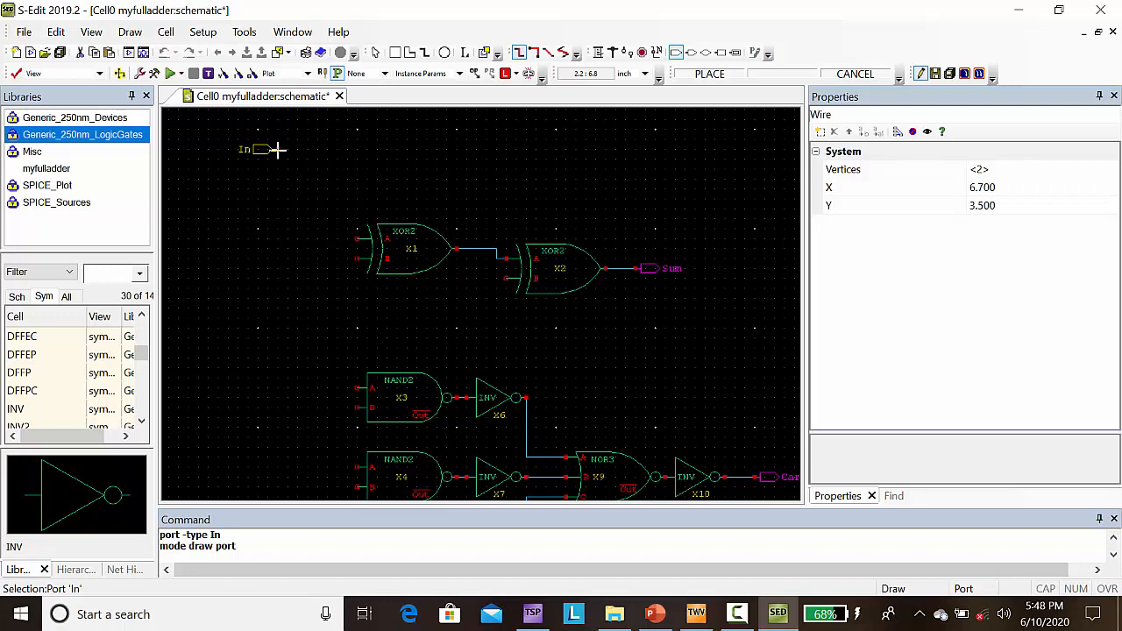
{"action": "key", "text": "r"}
{"action": "key", "text": "r"}
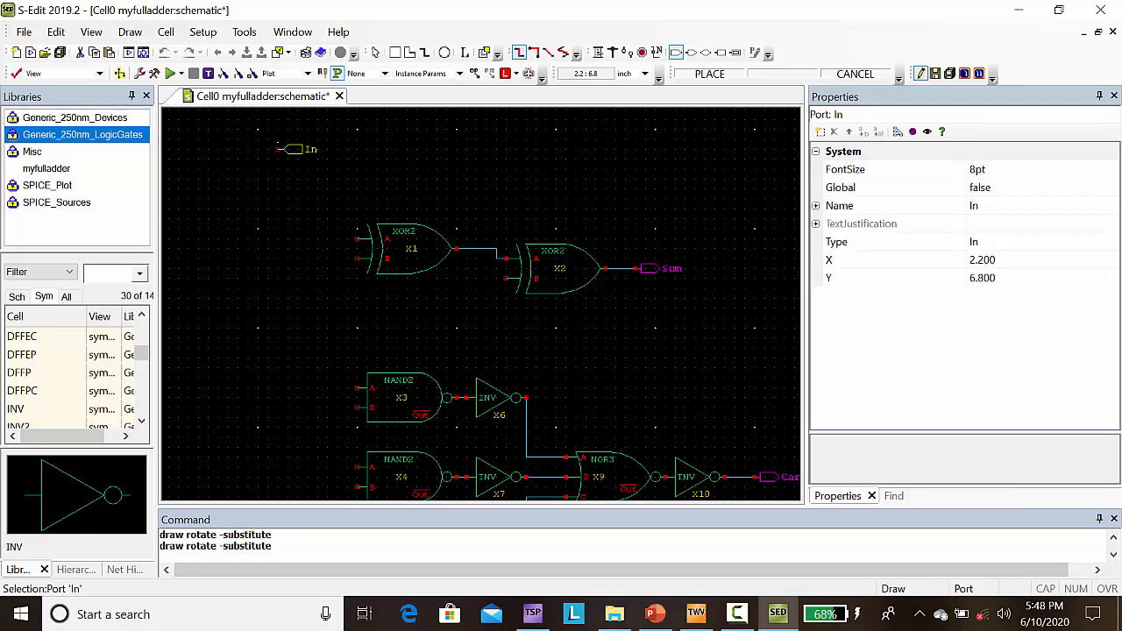
{"action": "key", "text": "r"}
{"action": "left_click", "coordinate": [277, 189]}
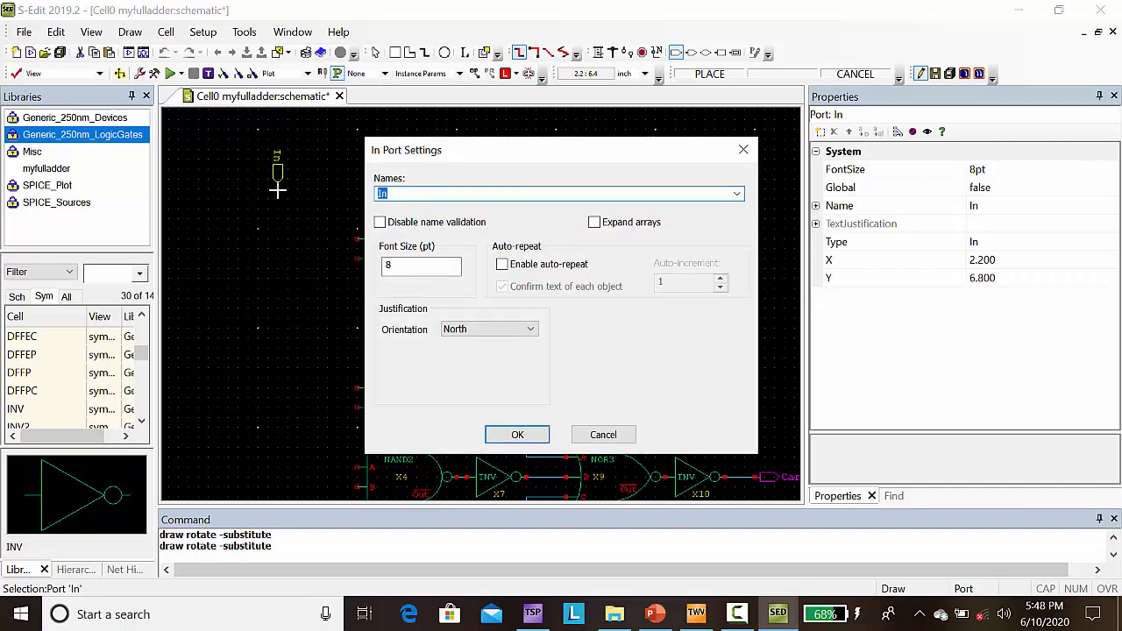
{"action": "type", "text": "A"}
{"action": "left_click", "coordinate": [509, 434]}
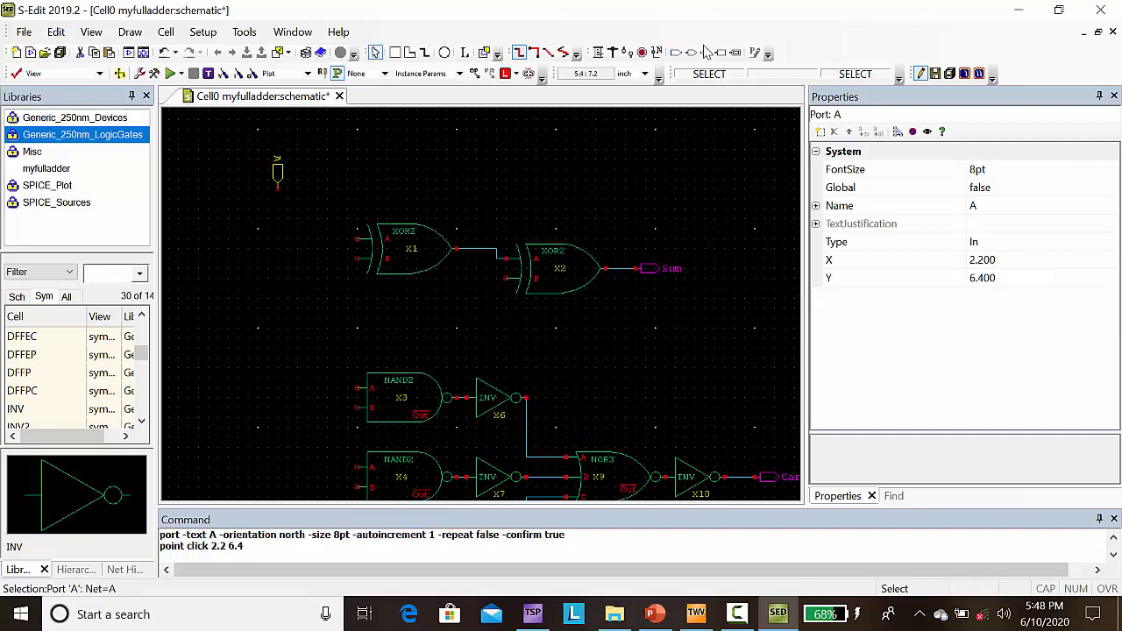
Step: Place a north-oriented input port named B to the left of port A, at (1.3, 6.4)
{"action": "left_click", "coordinate": [676, 53]}
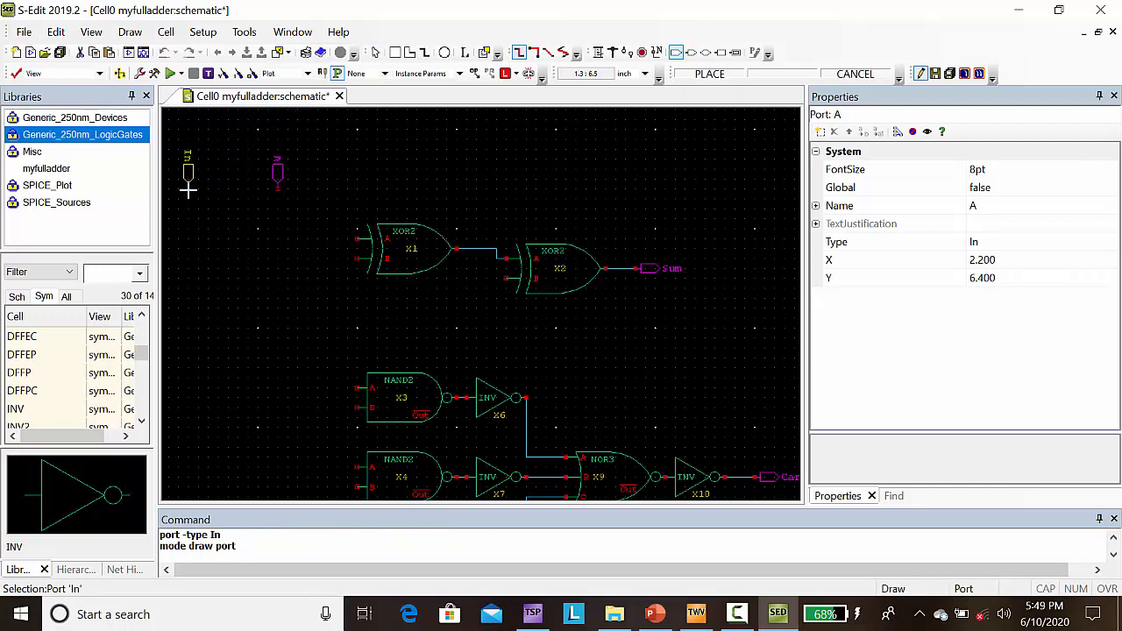
{"action": "left_click", "coordinate": [187, 190]}
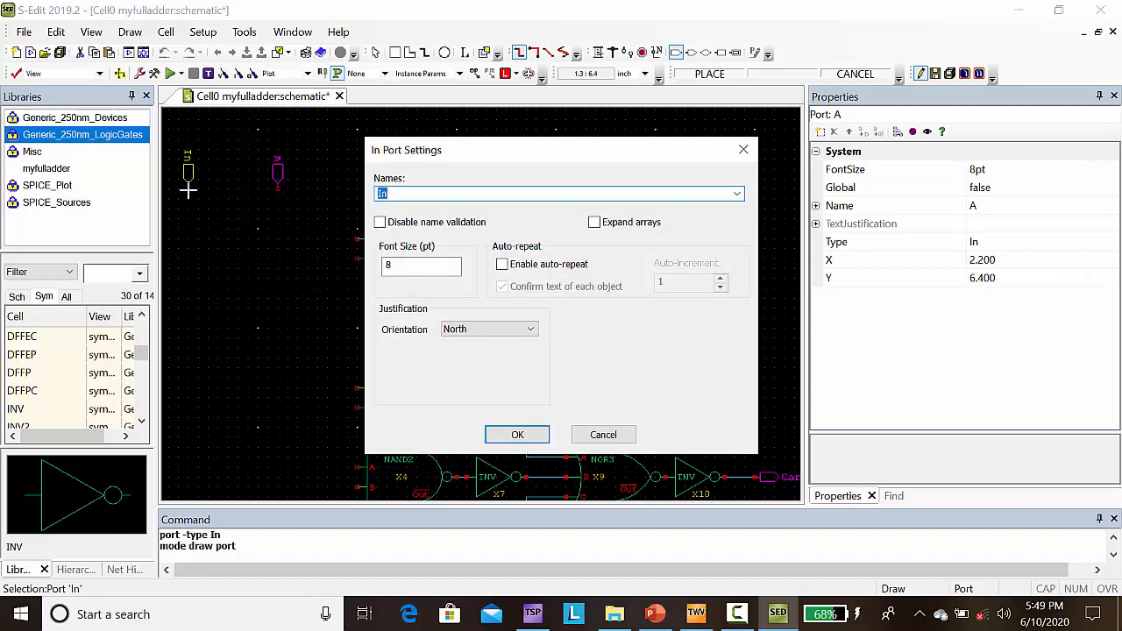
{"action": "type", "text": "B"}
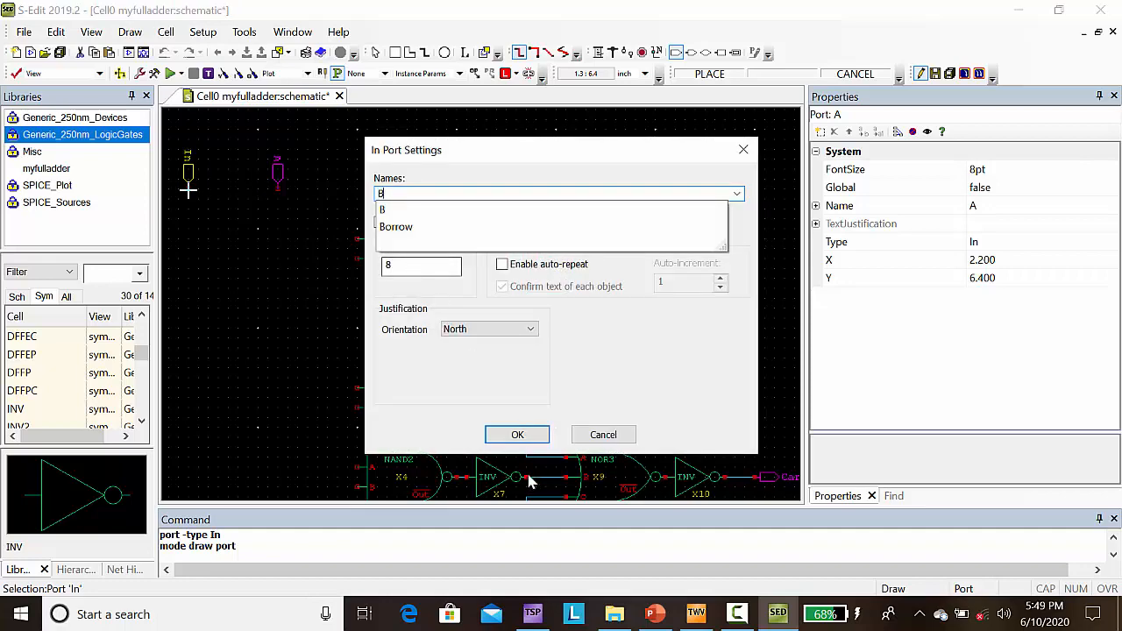
{"action": "left_click", "coordinate": [515, 434]}
{"action": "left_click", "coordinate": [514, 434]}
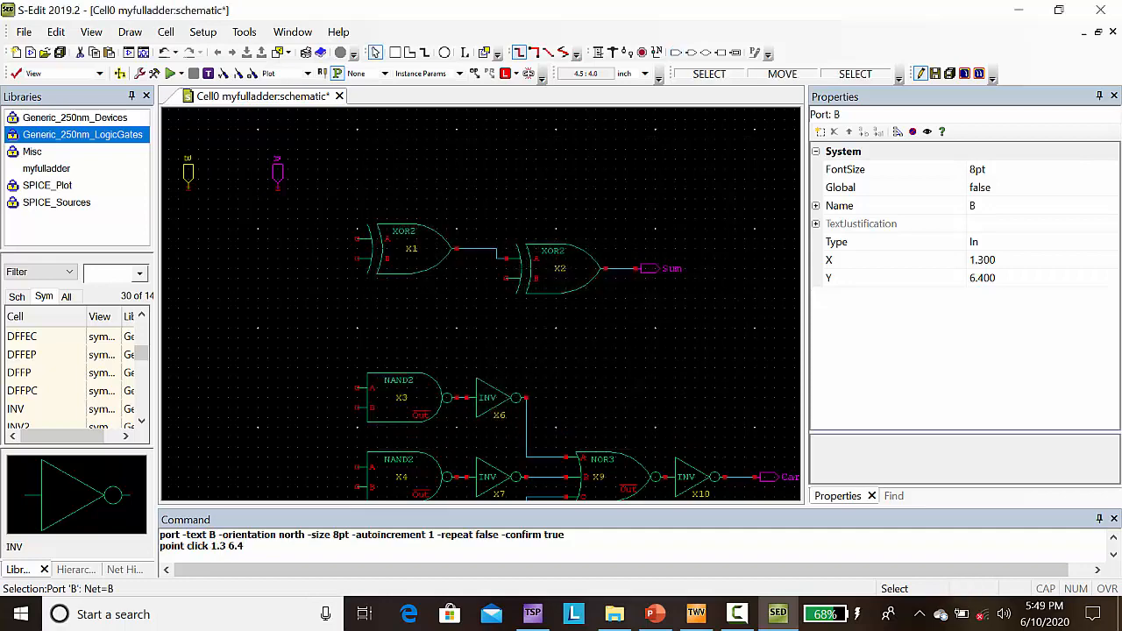
Step: Place a north-oriented input port named C to the left of port B, at (0.4, 6.4)
{"action": "left_click", "coordinate": [680, 58]}
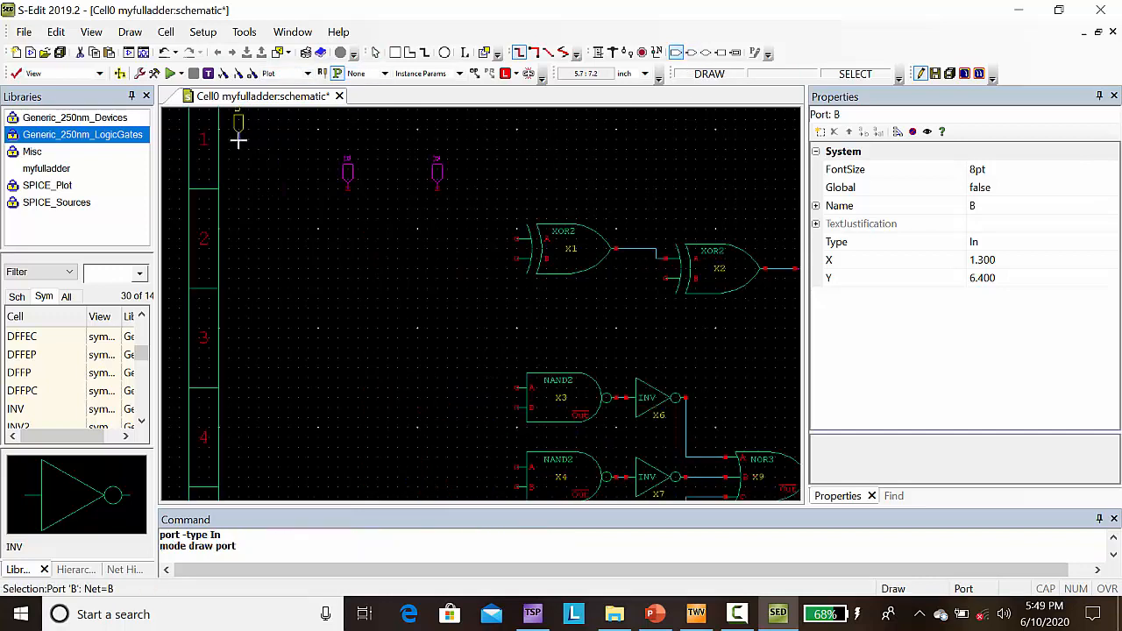
{"action": "left_click", "coordinate": [258, 190]}
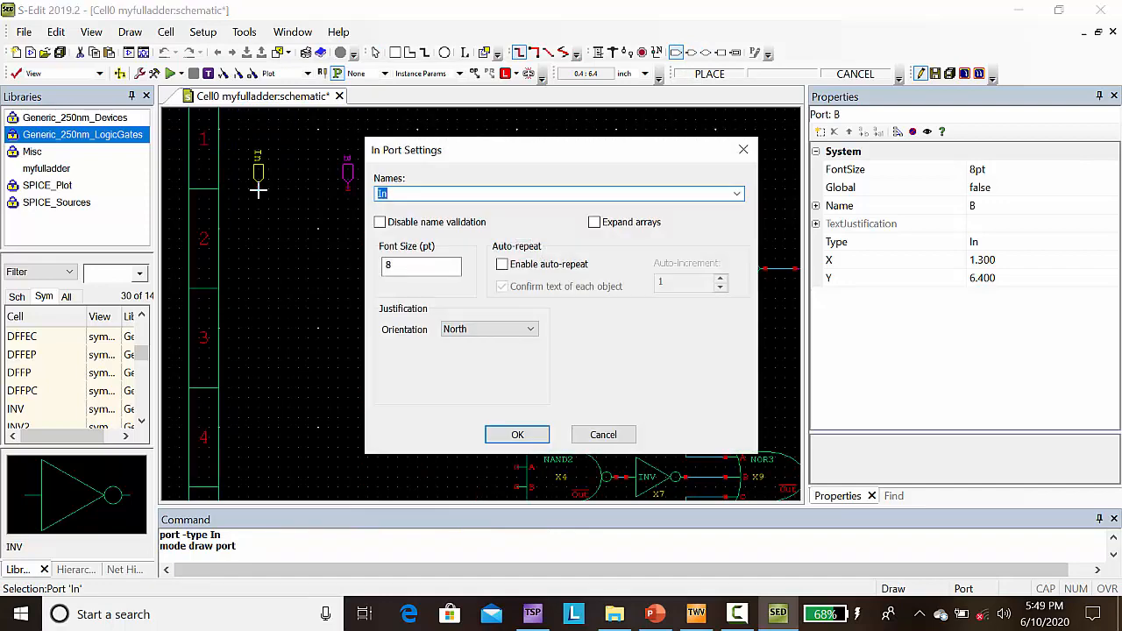
{"action": "type", "text": "C"}
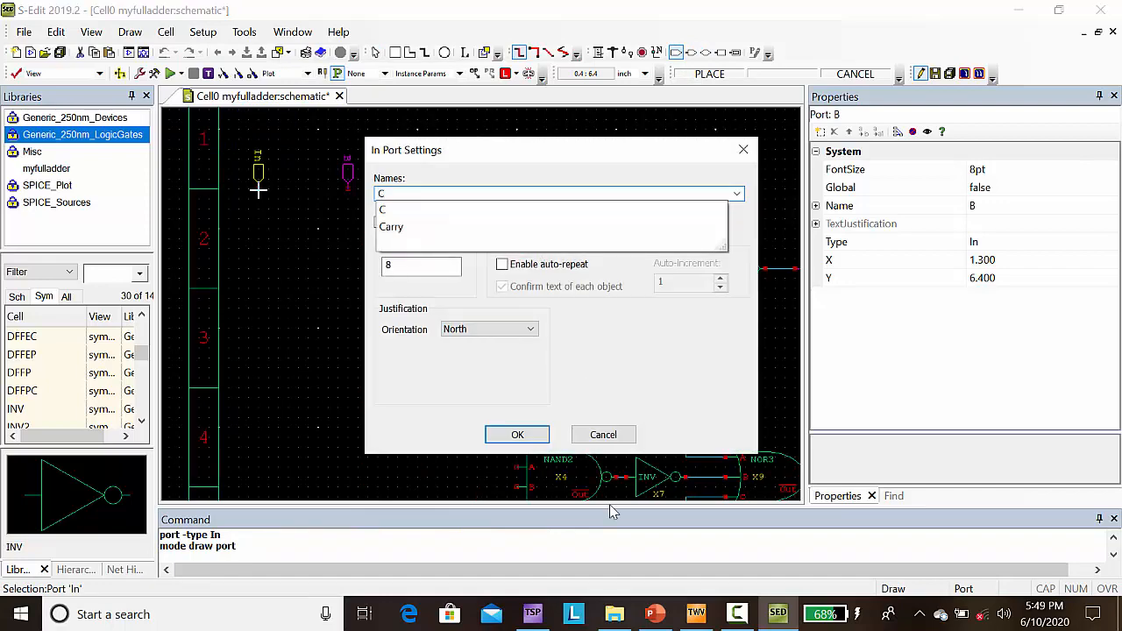
{"action": "left_click", "coordinate": [516, 438]}
{"action": "left_click", "coordinate": [516, 435]}
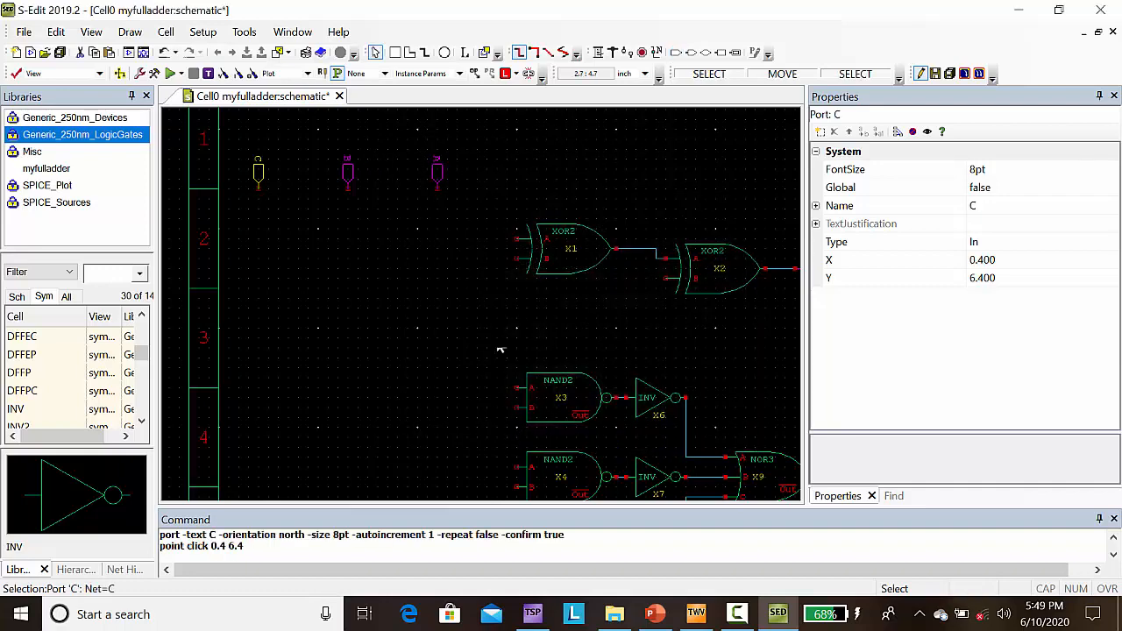
Step: Wire input port A down and across to input A of XOR2 gate X1, with the corner at (2.2, 5.9)
{"action": "left_click", "coordinate": [598, 52]}
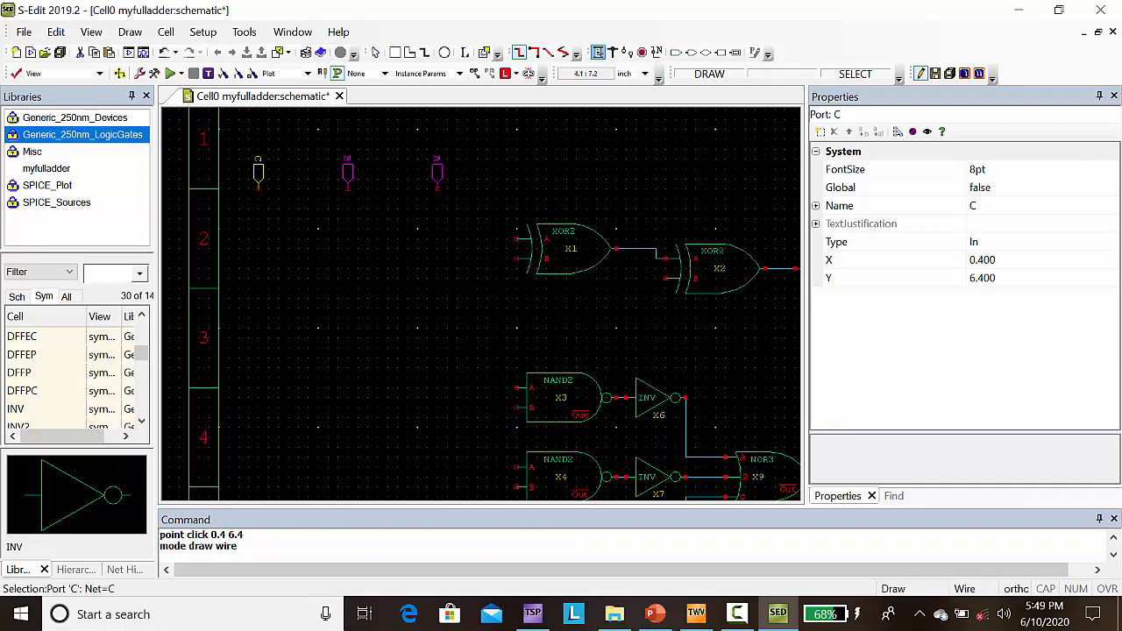
{"action": "left_click", "coordinate": [437, 188]}
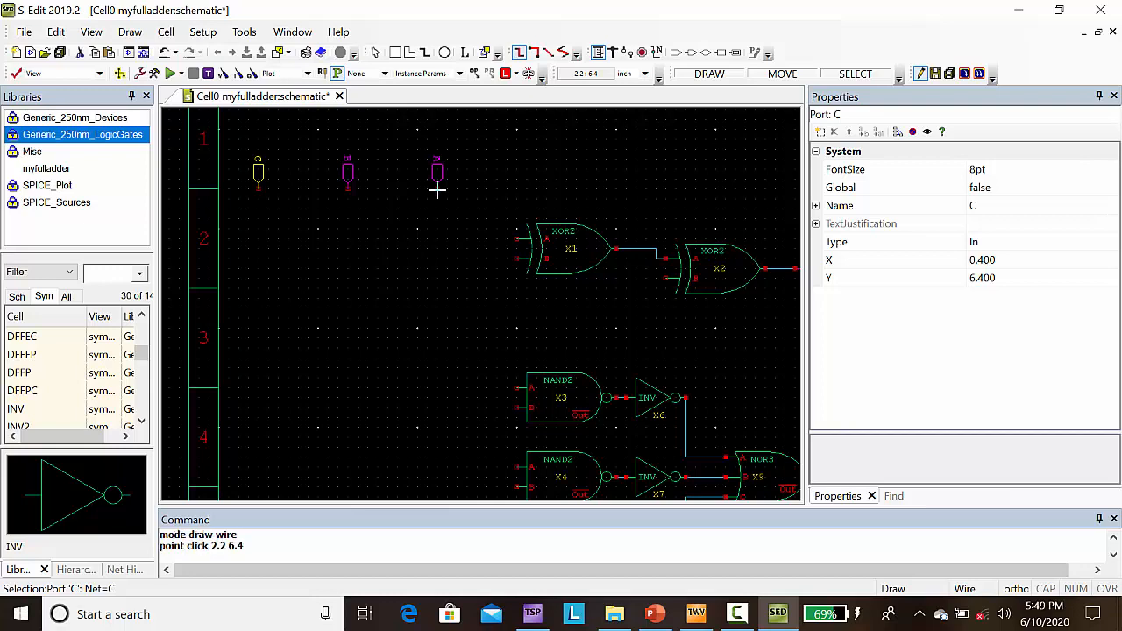
{"action": "left_click", "coordinate": [436, 238]}
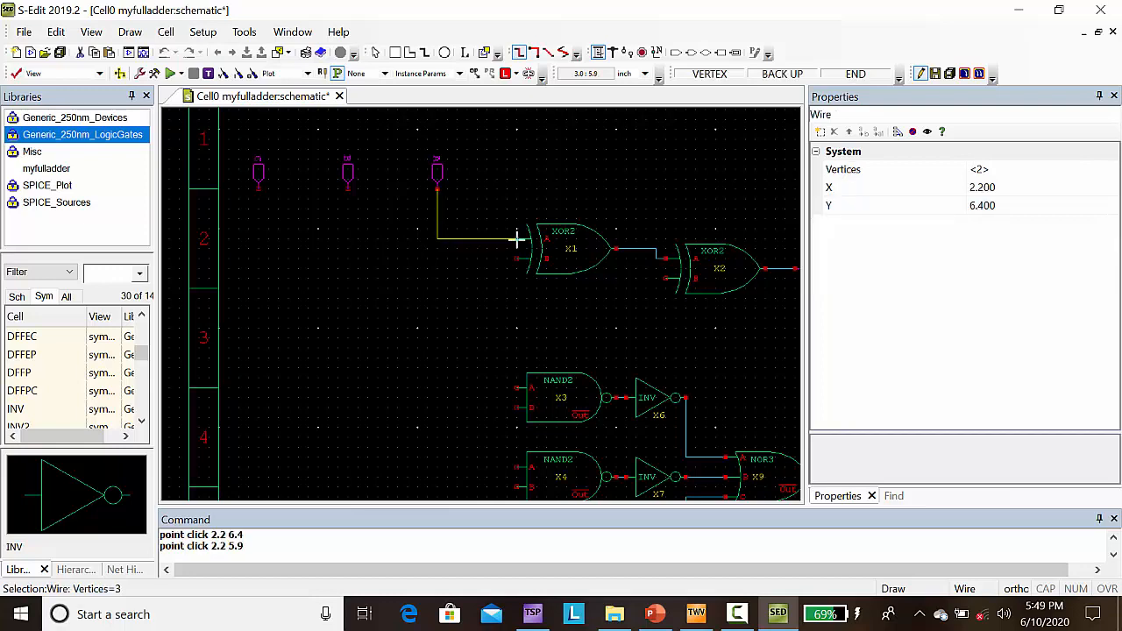
{"action": "left_click", "coordinate": [517, 238]}
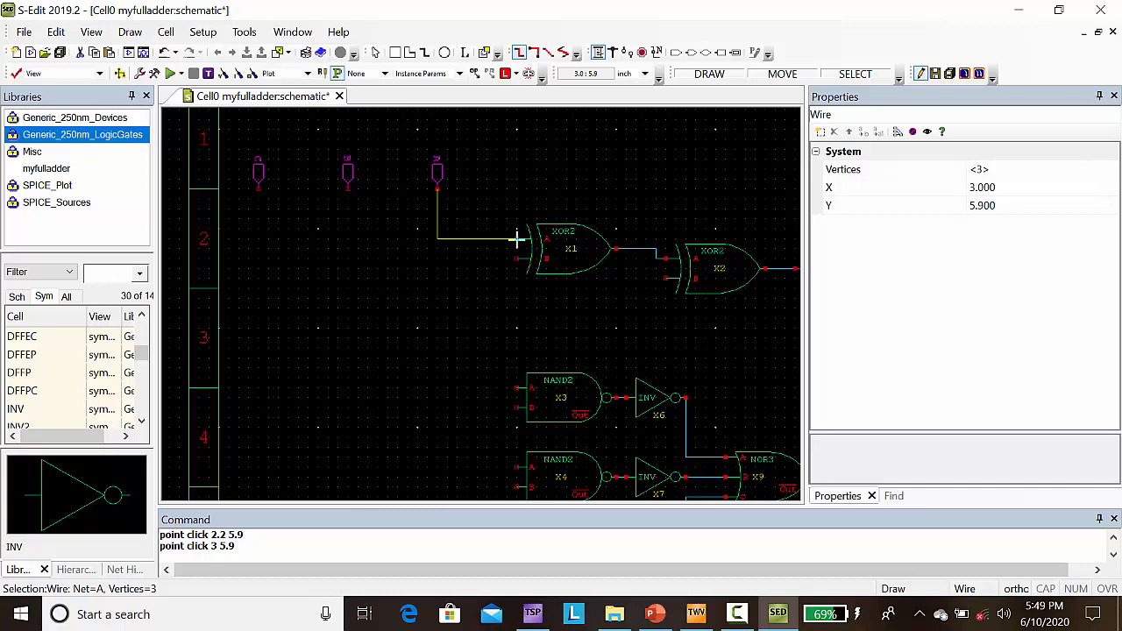
Step: Wire input port B down and across to input B of XOR2 gate X1, with the corner at (1.3, 5.7)
{"action": "left_click", "coordinate": [347, 189]}
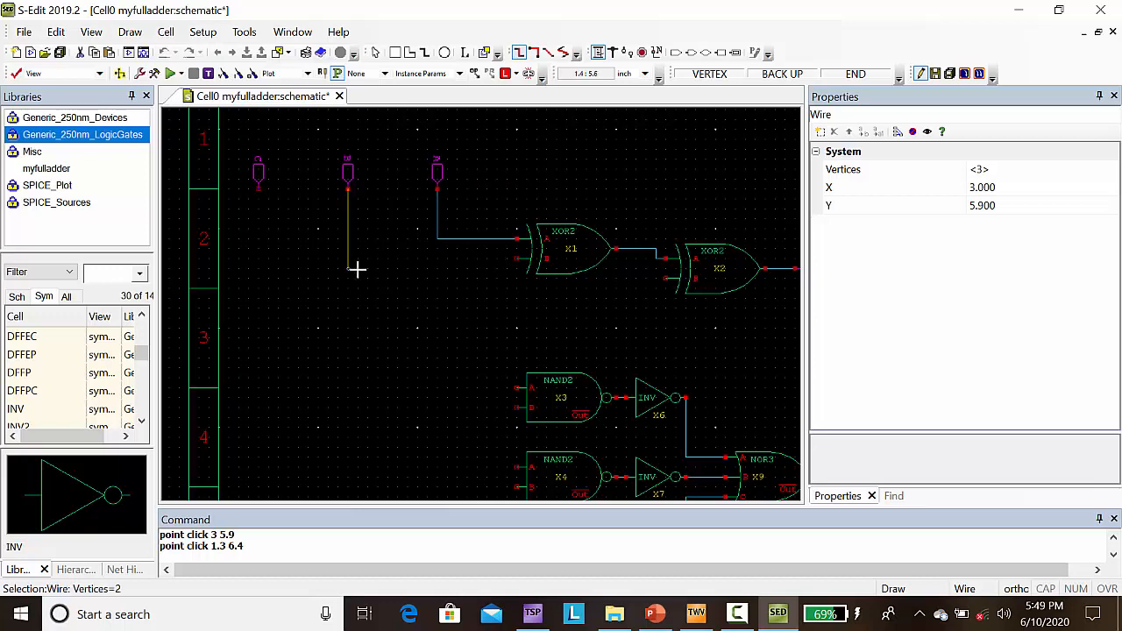
{"action": "left_click", "coordinate": [347, 258]}
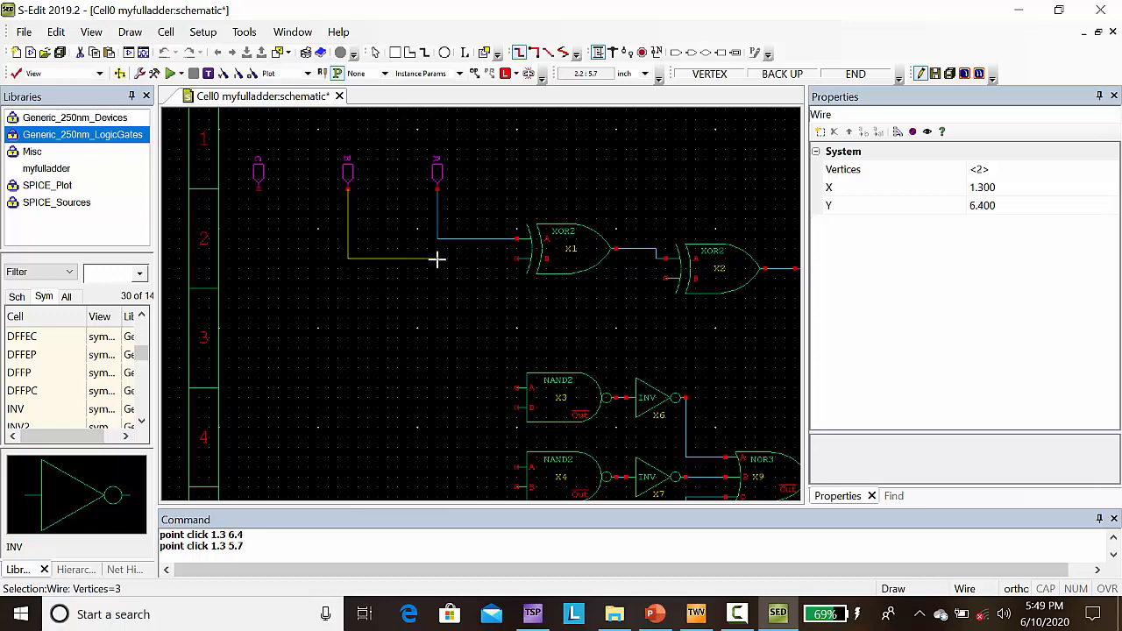
{"action": "left_click", "coordinate": [516, 259]}
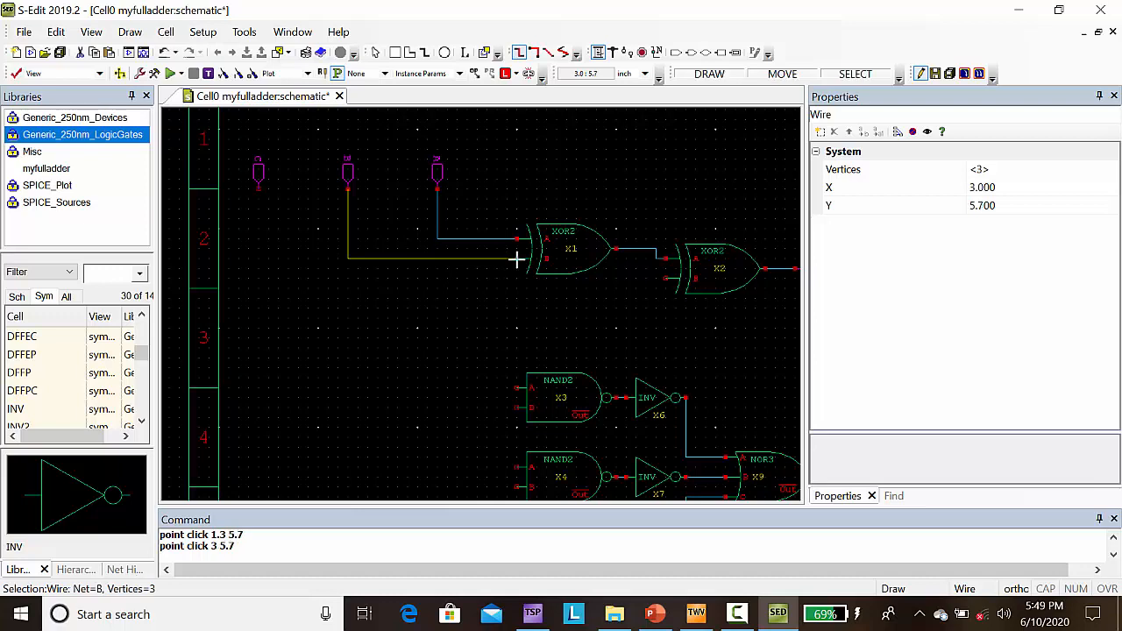
Step: Wire input port C down to (0.4, 5.4), across below gate X1 and up to input B of XOR2 gate X2
{"action": "left_click", "coordinate": [258, 189]}
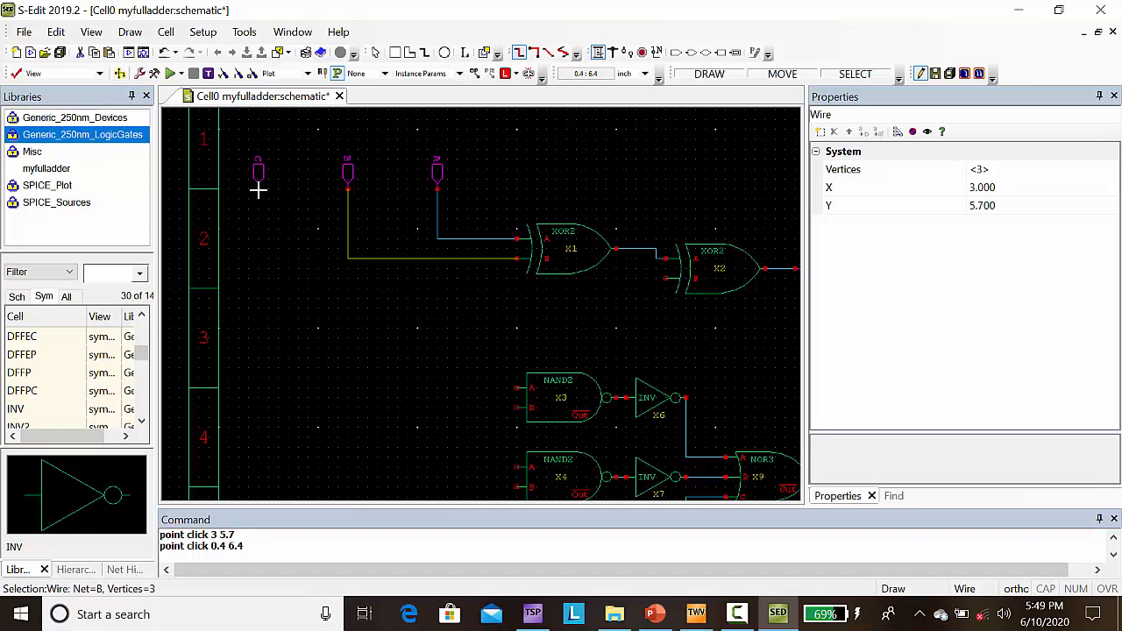
{"action": "left_click", "coordinate": [267, 289]}
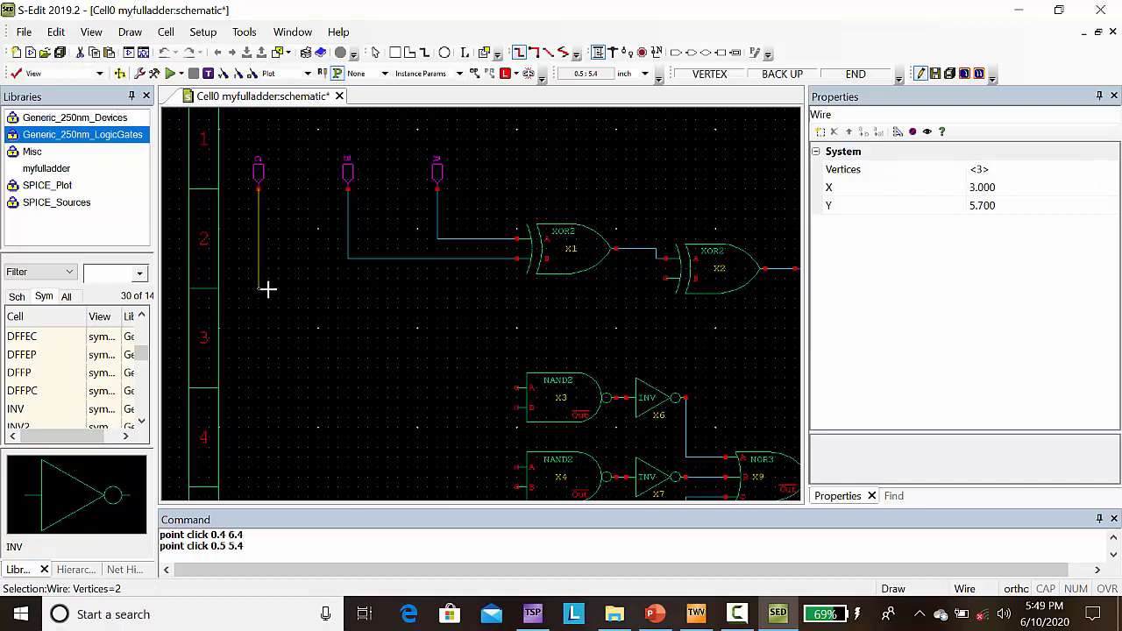
{"action": "left_click", "coordinate": [645, 279]}
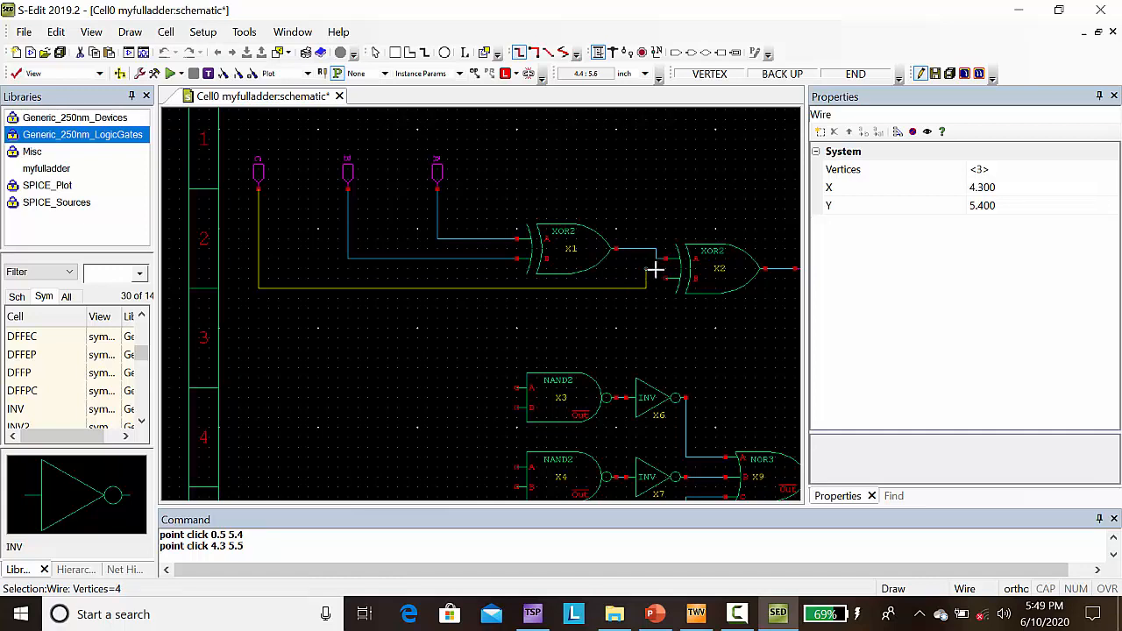
{"action": "left_click", "coordinate": [665, 279]}
{"action": "right_click", "coordinate": [668, 281]}
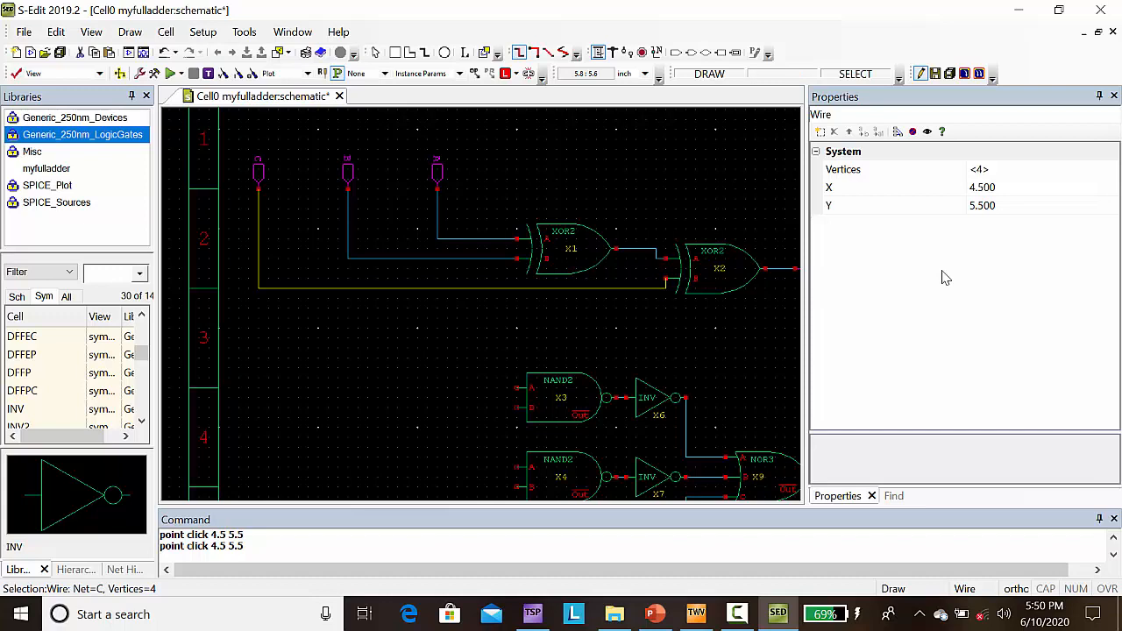
Step: Branch net A from (2.2, 5.9) down and across to input A of NAND2 gate X3, with the corner at (2.2, 4.4)
{"action": "key", "text": "Down"}
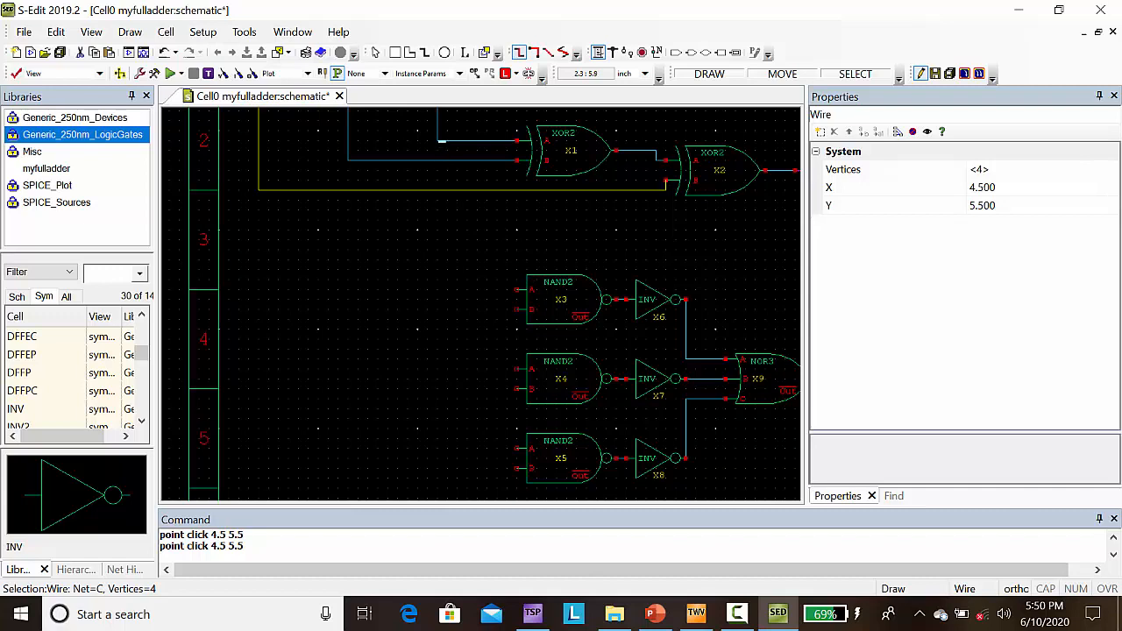
{"action": "left_click", "coordinate": [437, 141]}
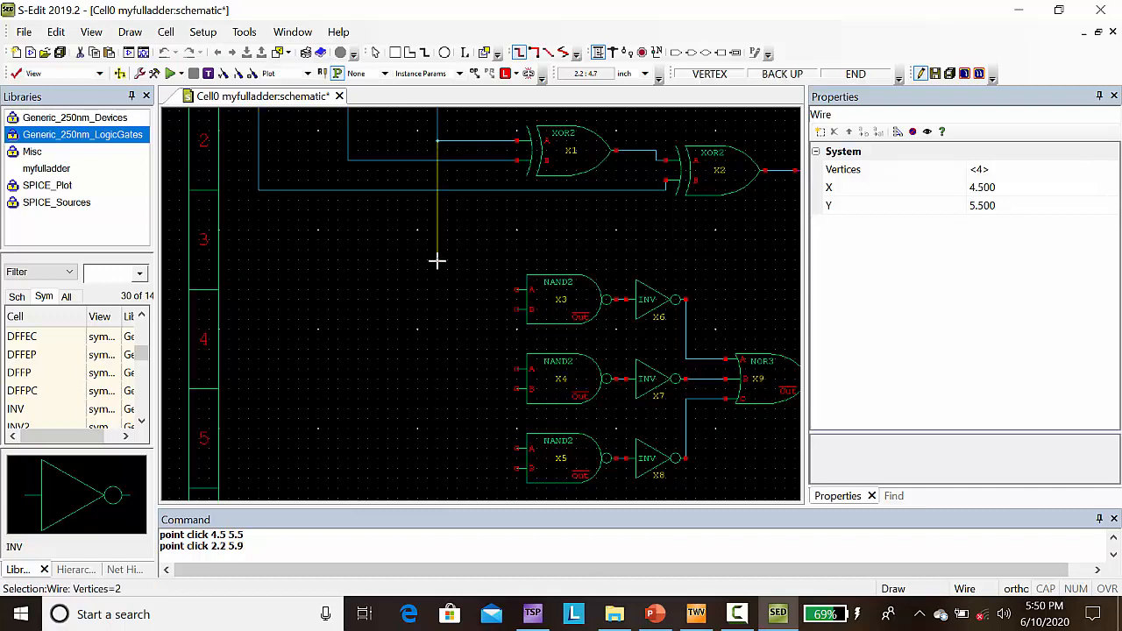
{"action": "left_click", "coordinate": [436, 290]}
{"action": "left_click", "coordinate": [517, 290]}
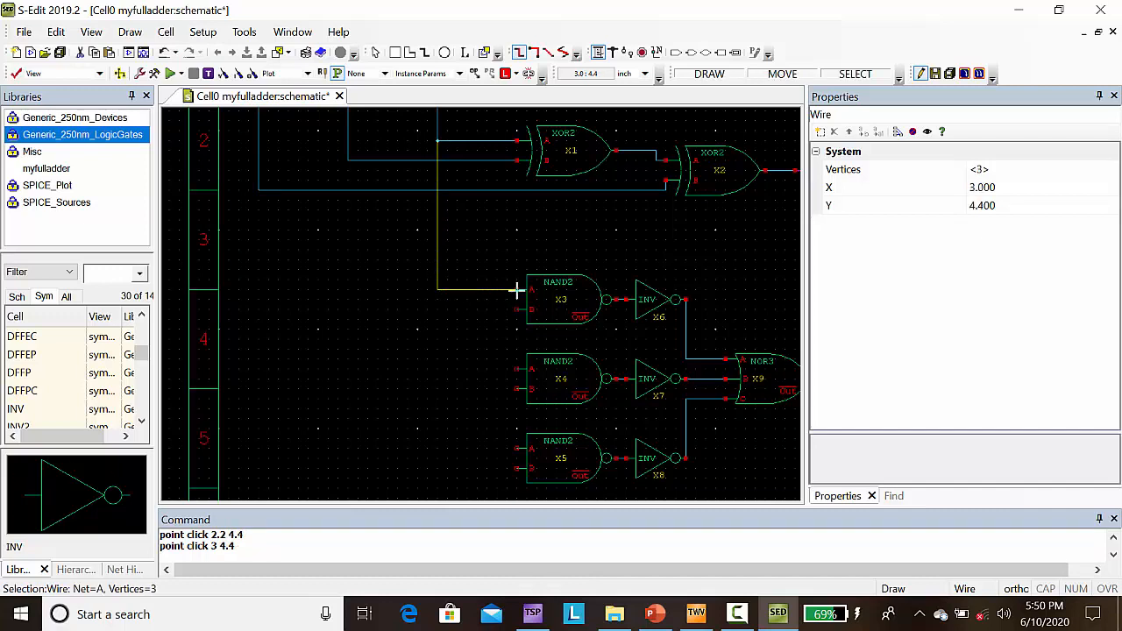
Step: Branch net B down to input B of NAND2 gate X3 and input A of X4, with corners at (1.3, 4.2) and (1.3, 3.6)
{"action": "left_click", "coordinate": [348, 162]}
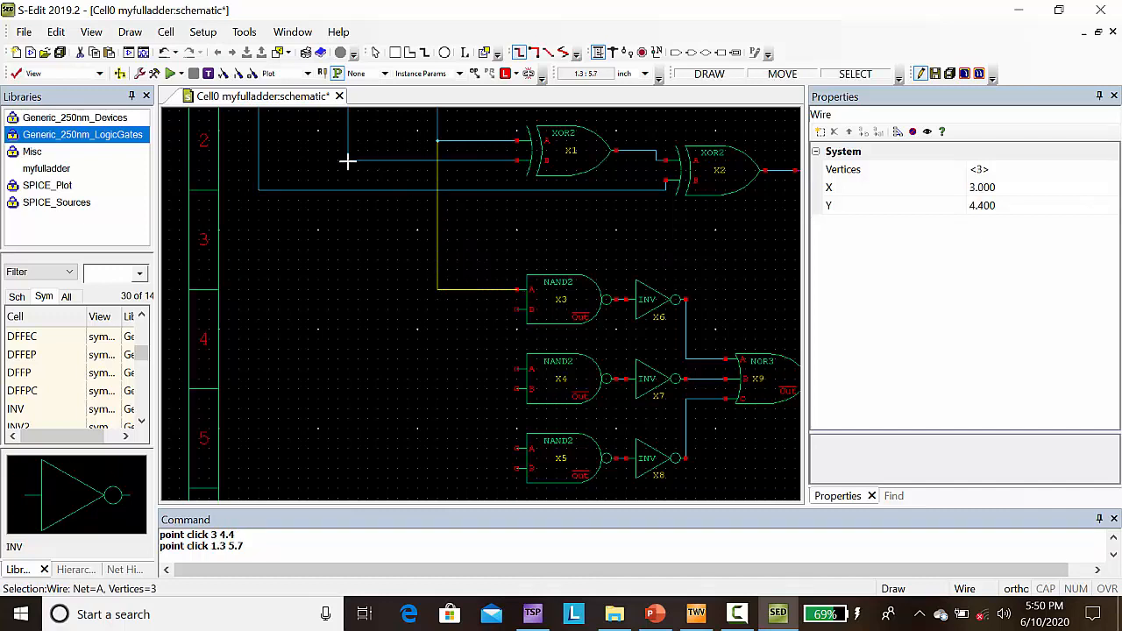
{"action": "left_click", "coordinate": [356, 301]}
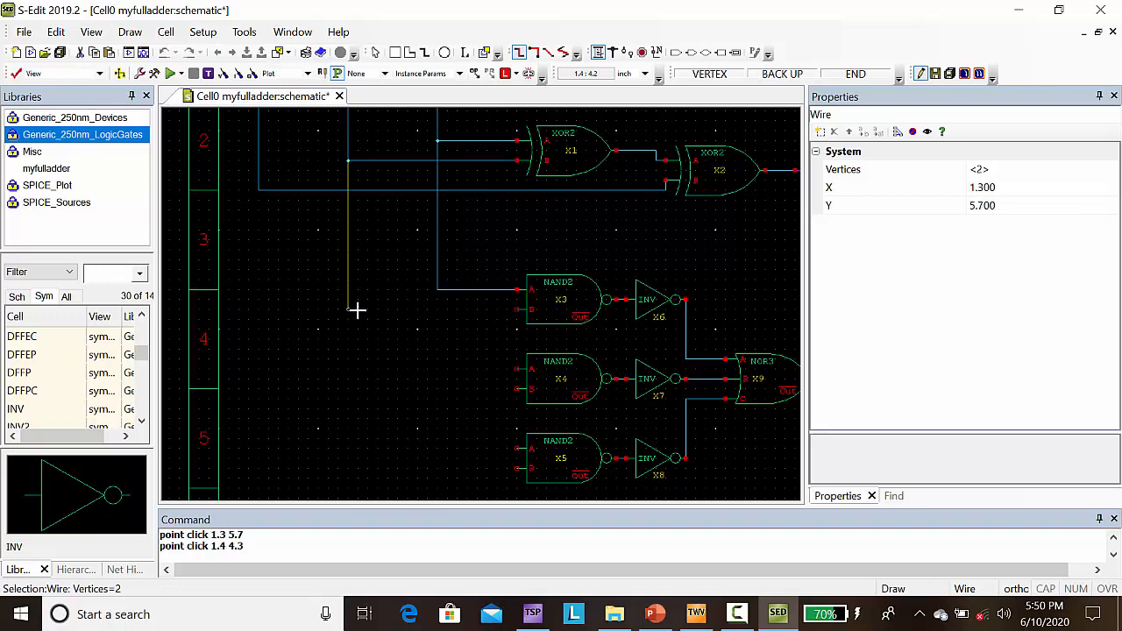
{"action": "left_click_drag", "start_coordinate": [358, 310], "coordinate": [515, 309]}
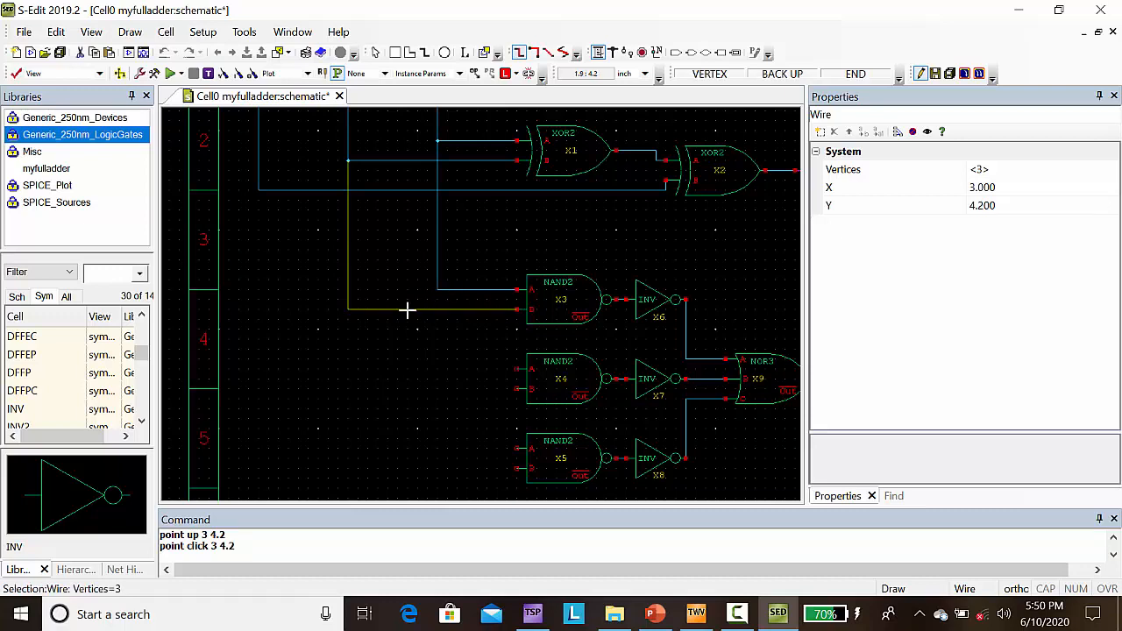
{"action": "left_click", "coordinate": [347, 310]}
{"action": "left_click_drag", "start_coordinate": [347, 310], "coordinate": [516, 370]}
{"action": "left_click", "coordinate": [515, 370]}
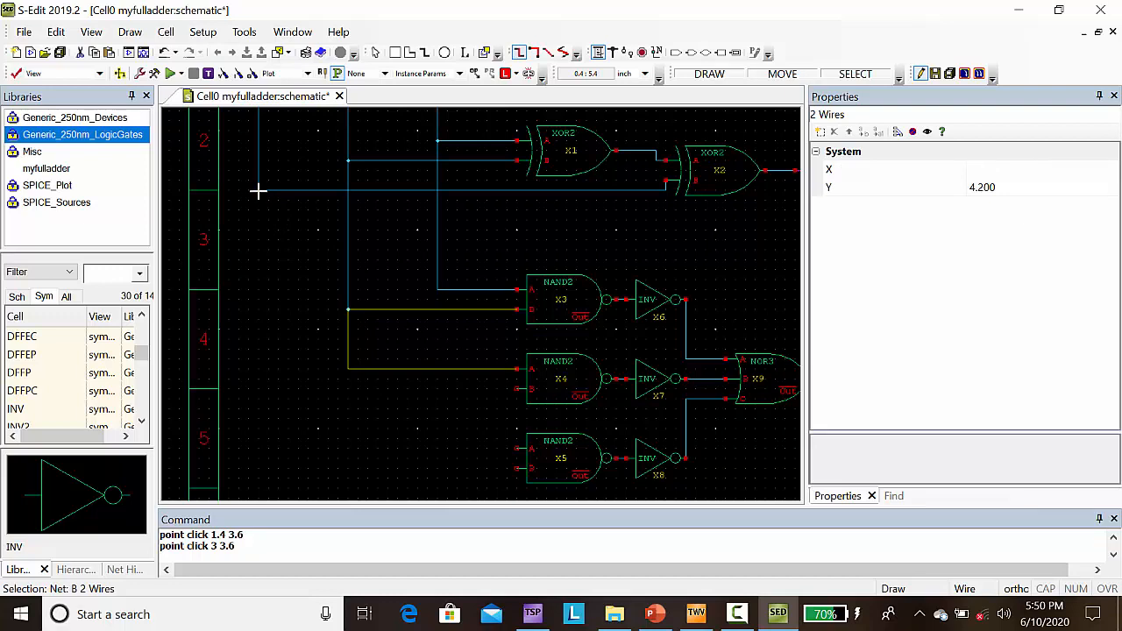
Step: Branch net C down to input B of NAND2 gates X4 and X5, with corners at (0.4, 3.4) and (0.4, 2.6)
{"action": "mouse_move", "coordinate": [258, 190]}
{"action": "left_mouse_down"}
{"action": "mouse_move", "coordinate": [249, 199]}
{"action": "mouse_move", "coordinate": [267, 399]}
{"action": "left_mouse_up"}
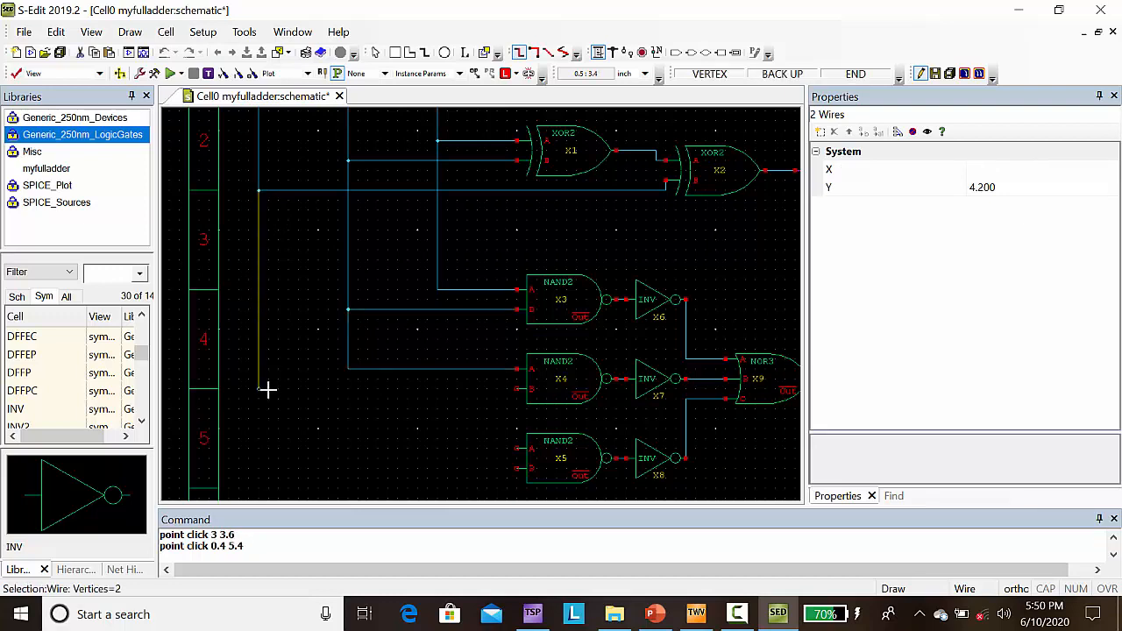
{"action": "left_click", "coordinate": [267, 389]}
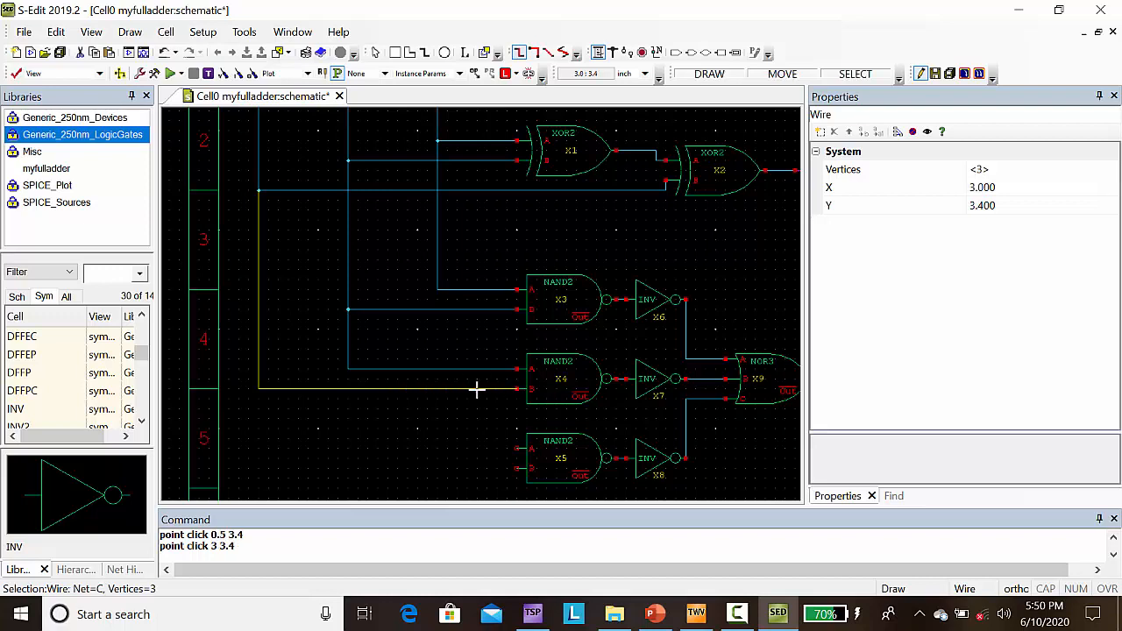
{"action": "left_click", "coordinate": [258, 389]}
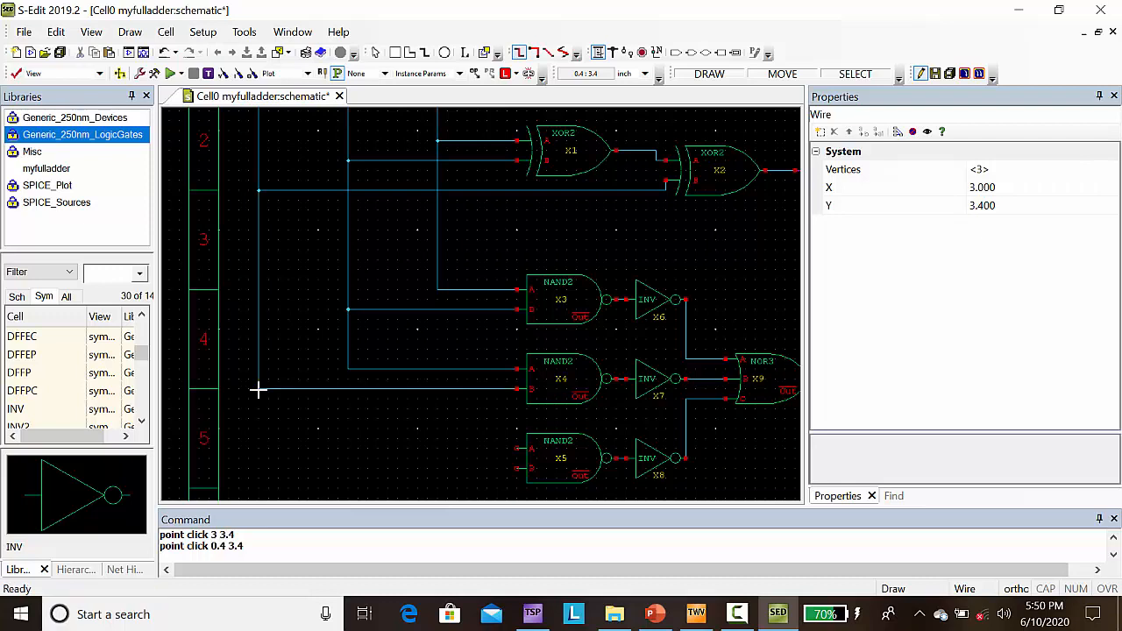
{"action": "left_click", "coordinate": [267, 469]}
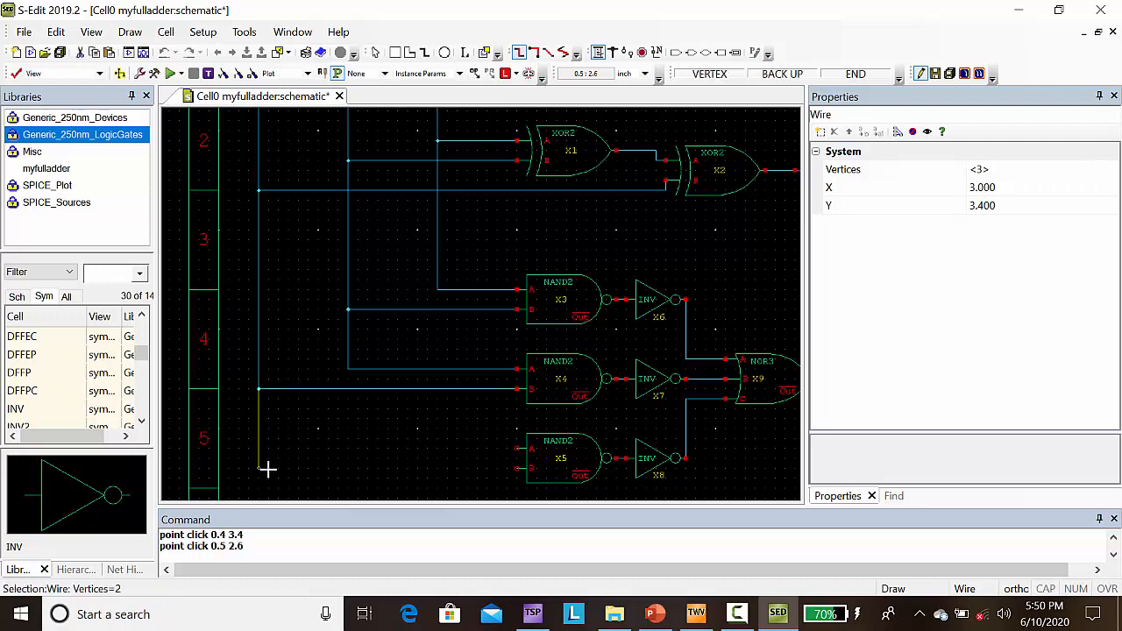
{"action": "left_click", "coordinate": [518, 469]}
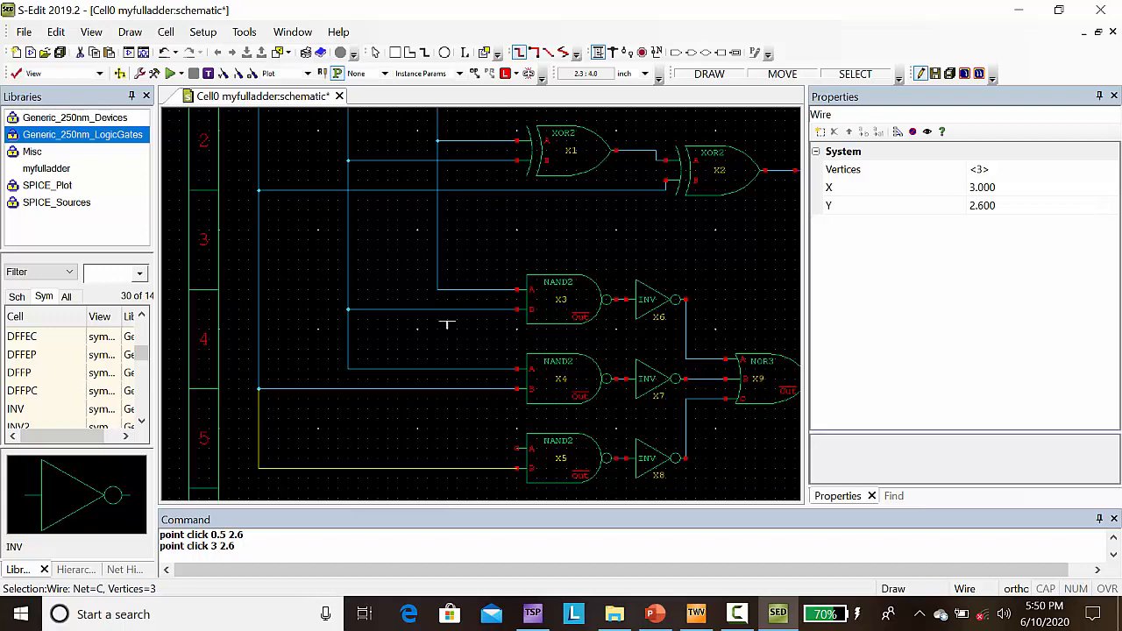
Step: Extend net A from (2.2, 4.4) down and across to input A of NAND2 gate X5, with the corner at (2.2, 2.8)
{"action": "left_click", "coordinate": [437, 290]}
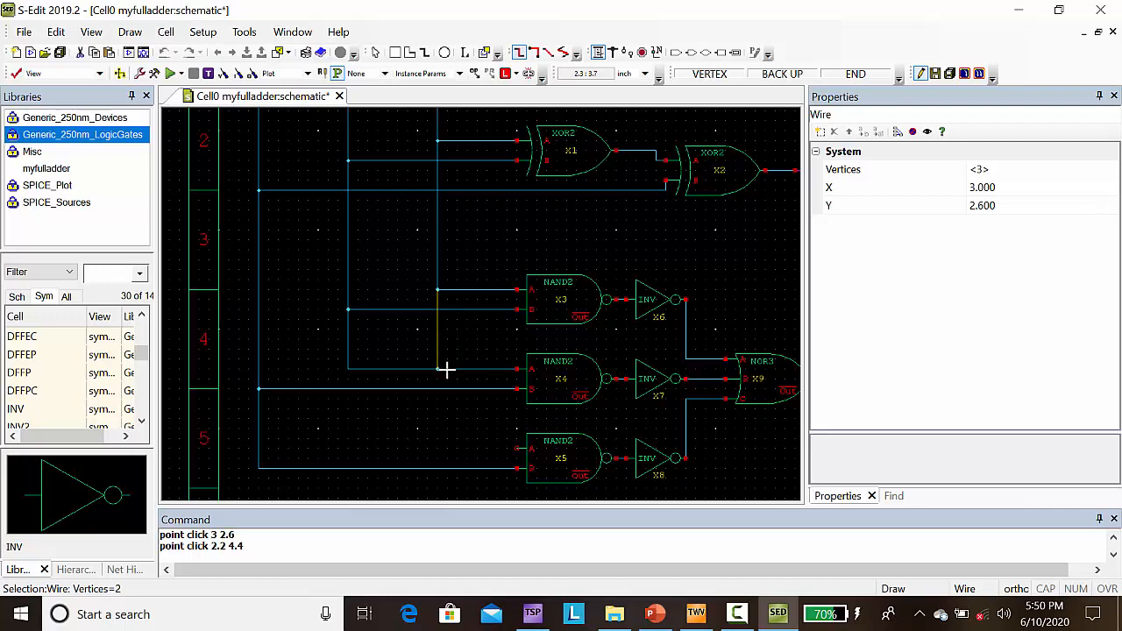
{"action": "left_click", "coordinate": [456, 449]}
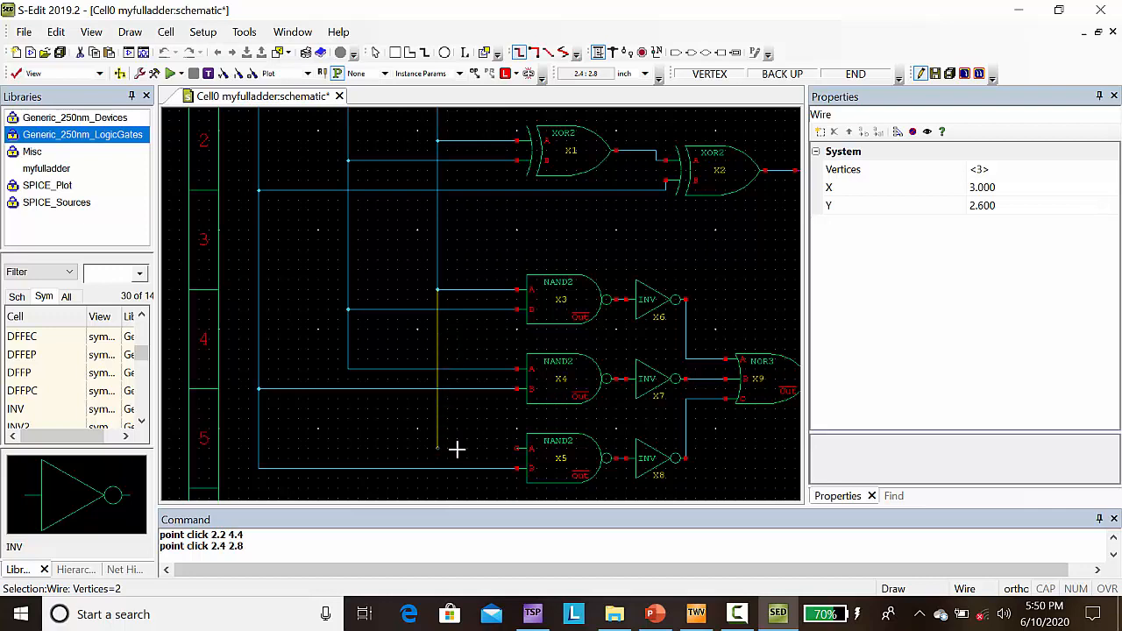
{"action": "left_click", "coordinate": [516, 449]}
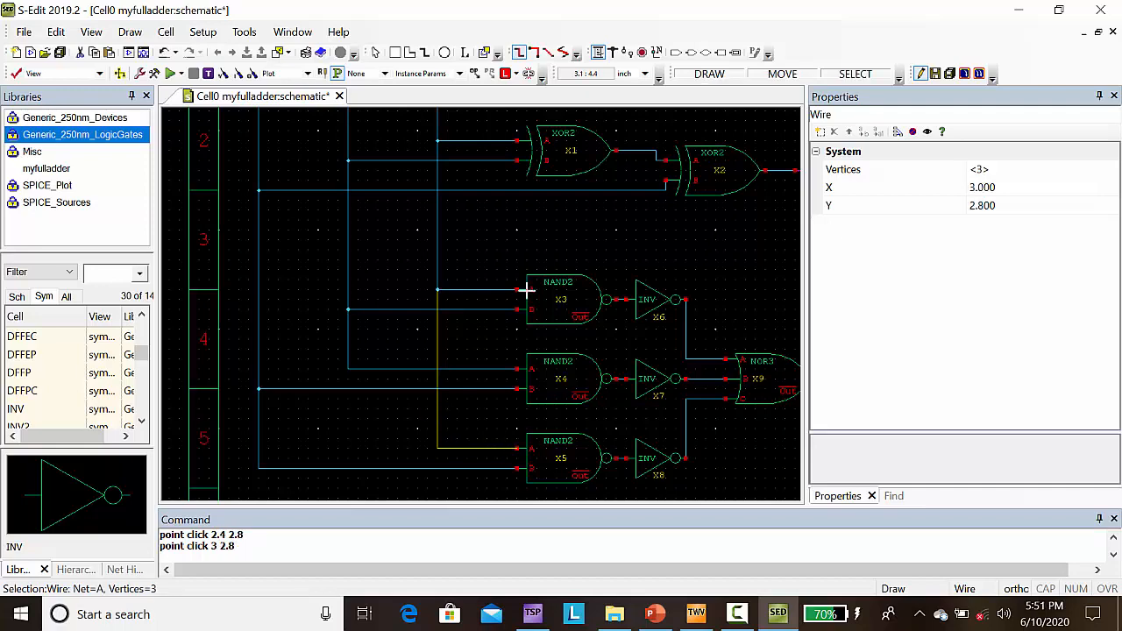
Step: Place three vpulse sources from SPICE_Sources beside ports A, B and C, at (2.7, 6.3), (1.7, 6.2) and (0.8, 6.1)
{"action": "key", "text": "Home"}
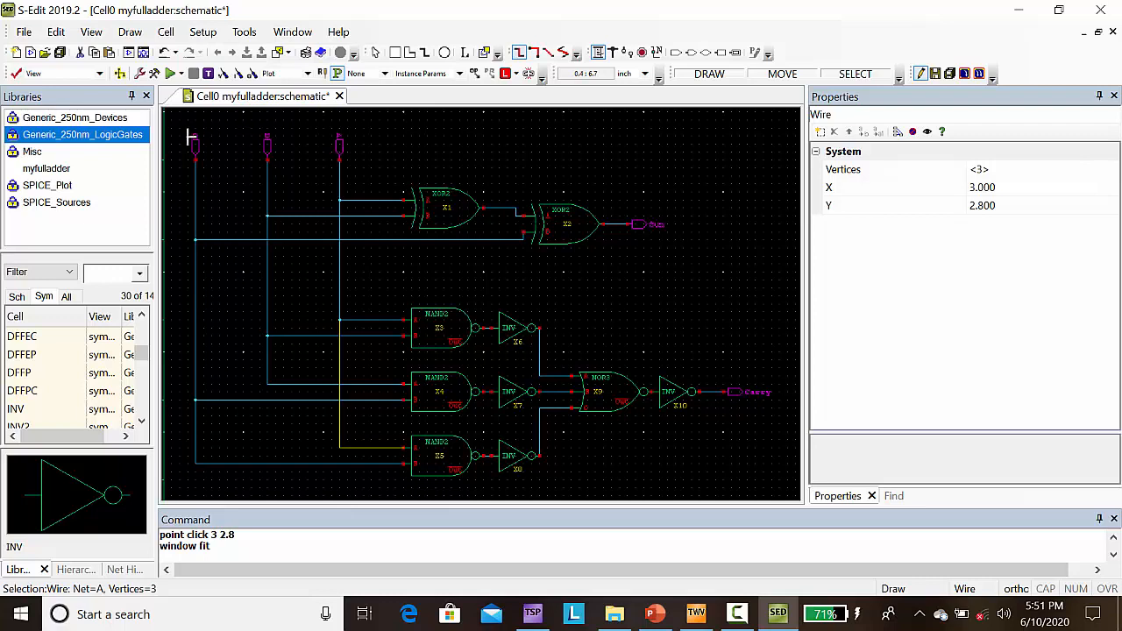
{"action": "left_click", "coordinate": [56, 203]}
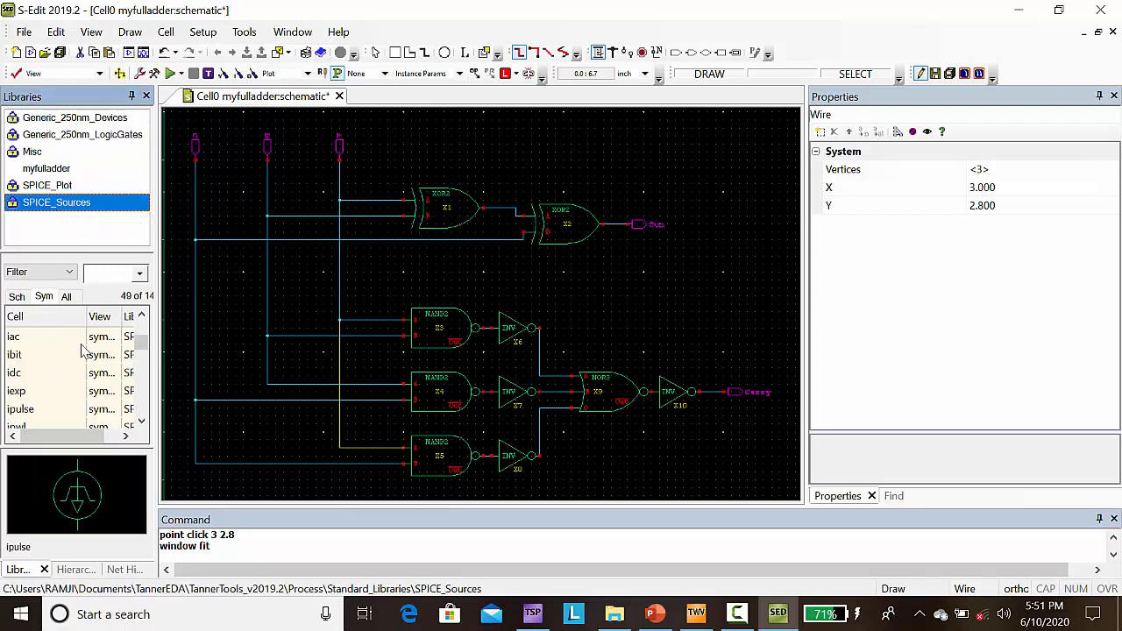
{"action": "left_click", "coordinate": [101, 275]}
{"action": "type", "text": "vpulse"}
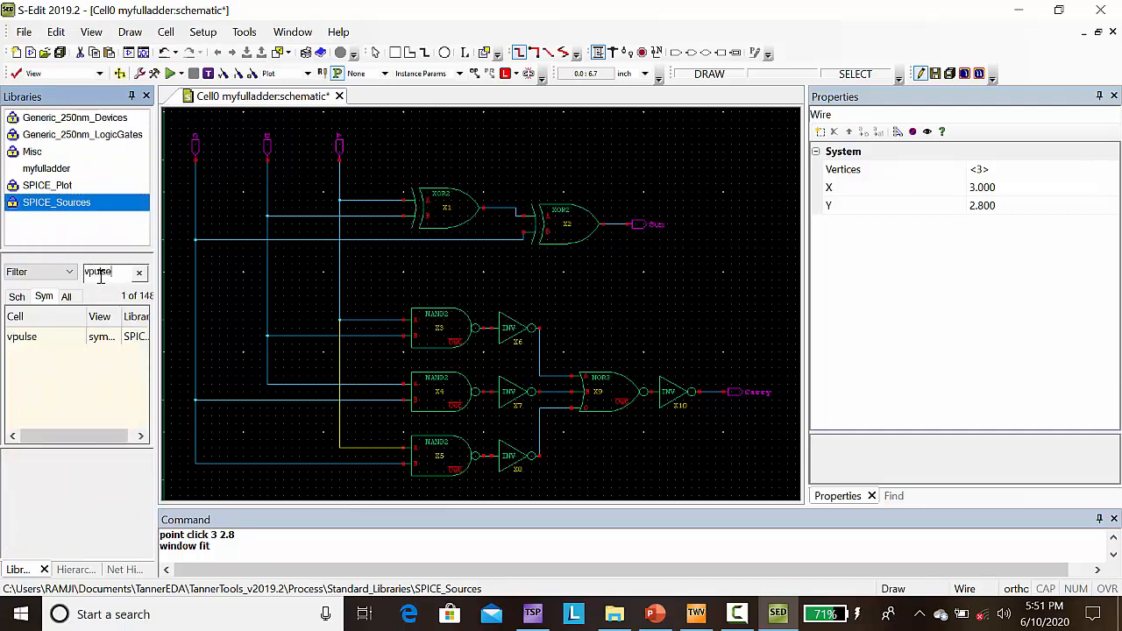
{"action": "left_click", "coordinate": [39, 346]}
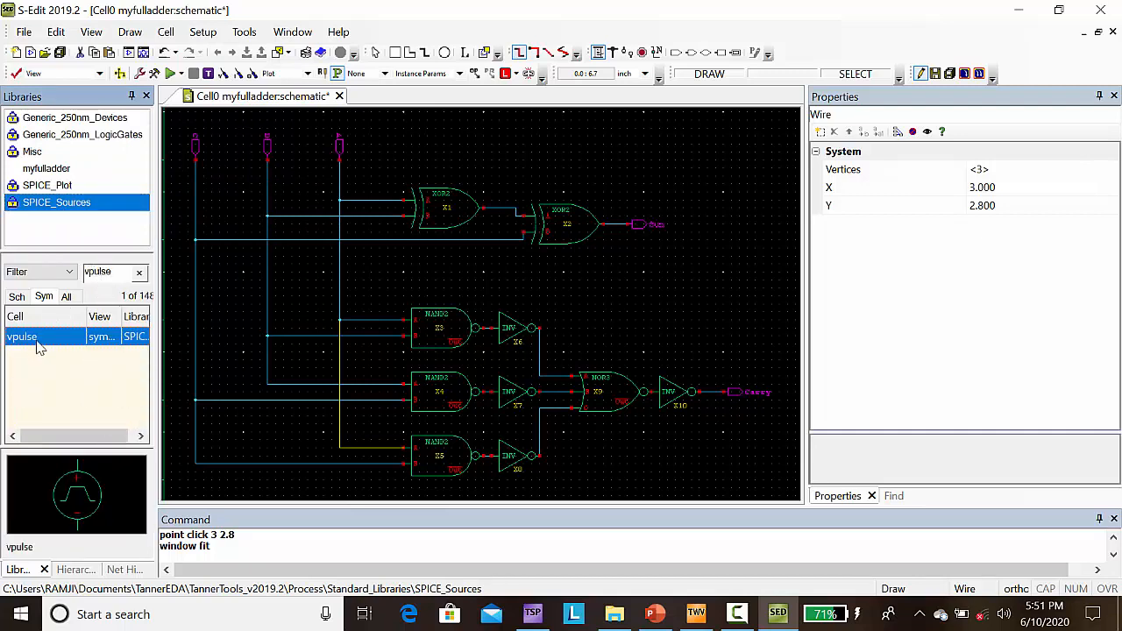
{"action": "right_click", "coordinate": [39, 346]}
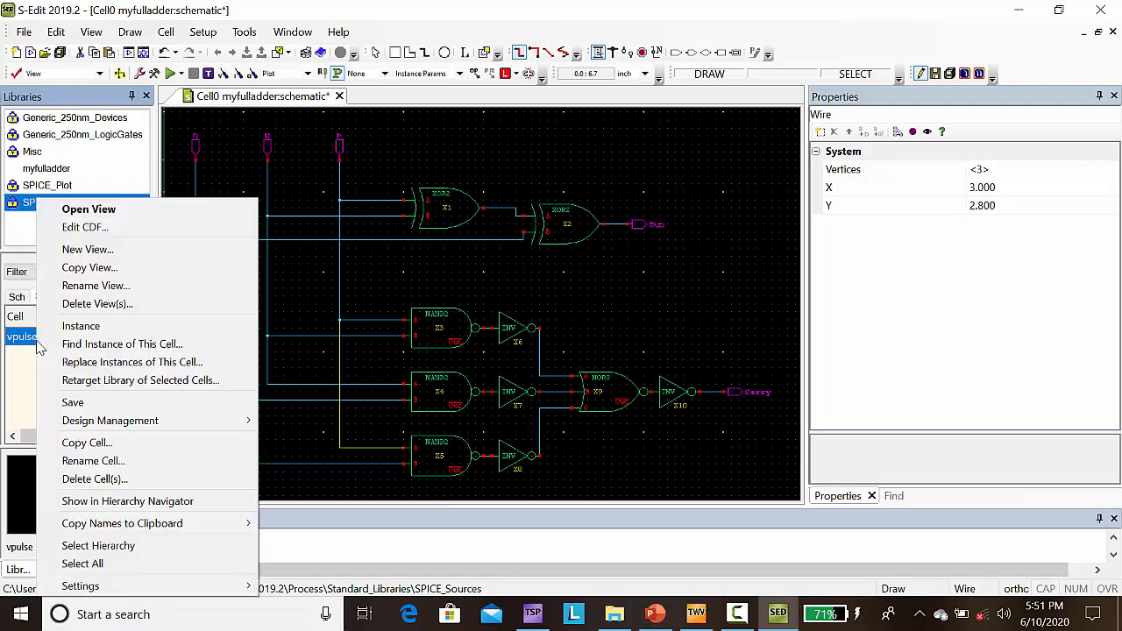
{"action": "left_click", "coordinate": [92, 326]}
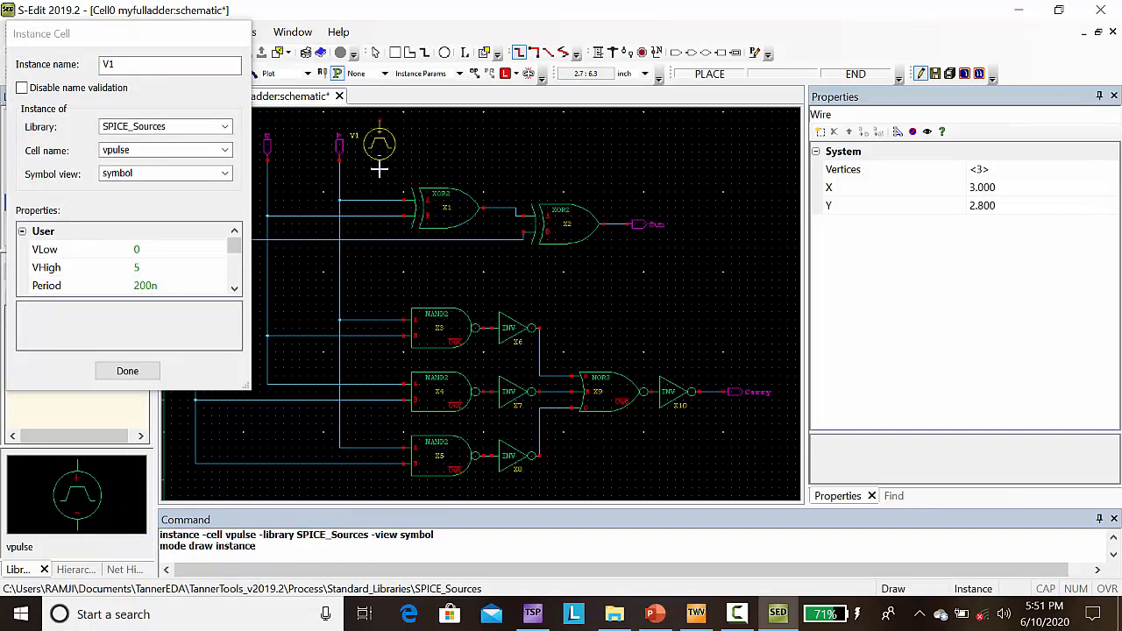
{"action": "left_click", "coordinate": [379, 169]}
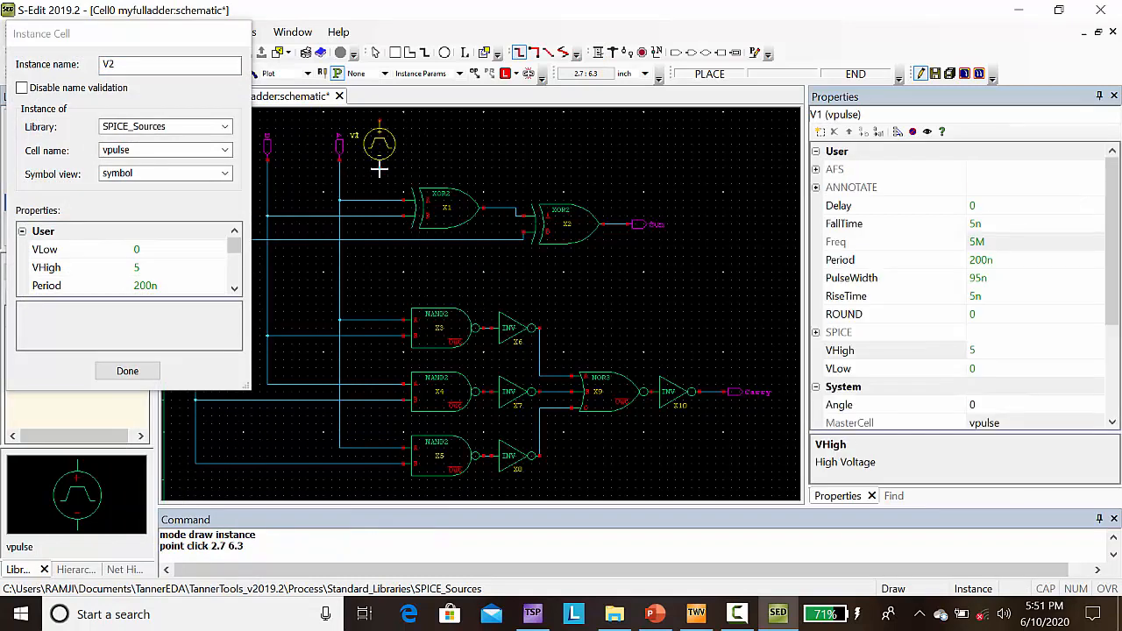
{"action": "left_click", "coordinate": [298, 178]}
{"action": "key", "text": "Left"}
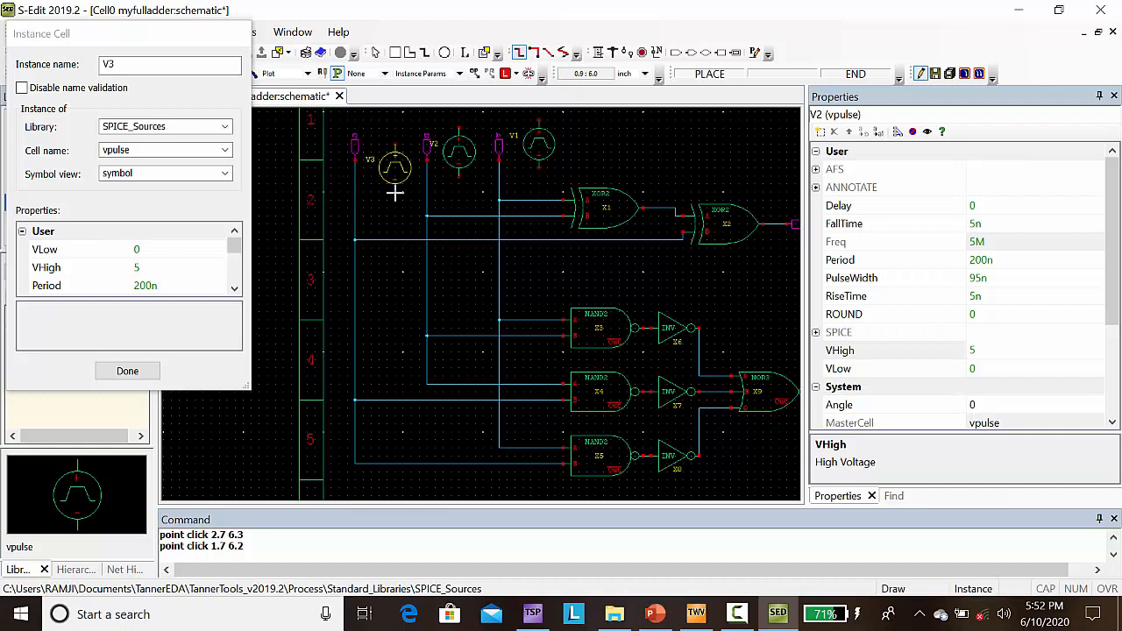
{"action": "left_click", "coordinate": [388, 186]}
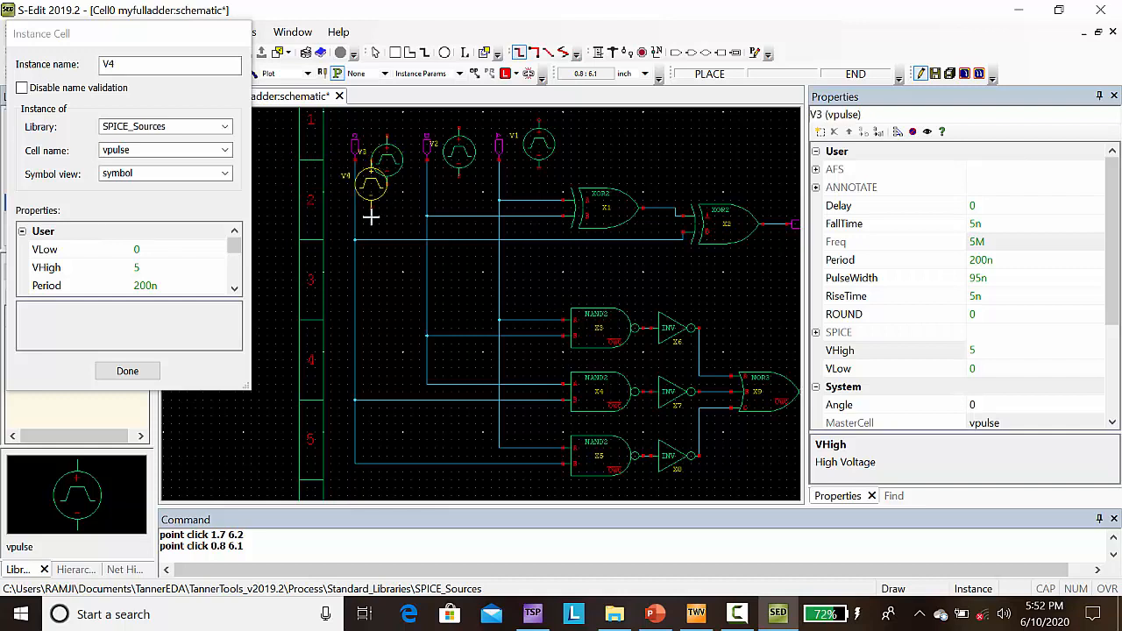
{"action": "left_click", "coordinate": [146, 377]}
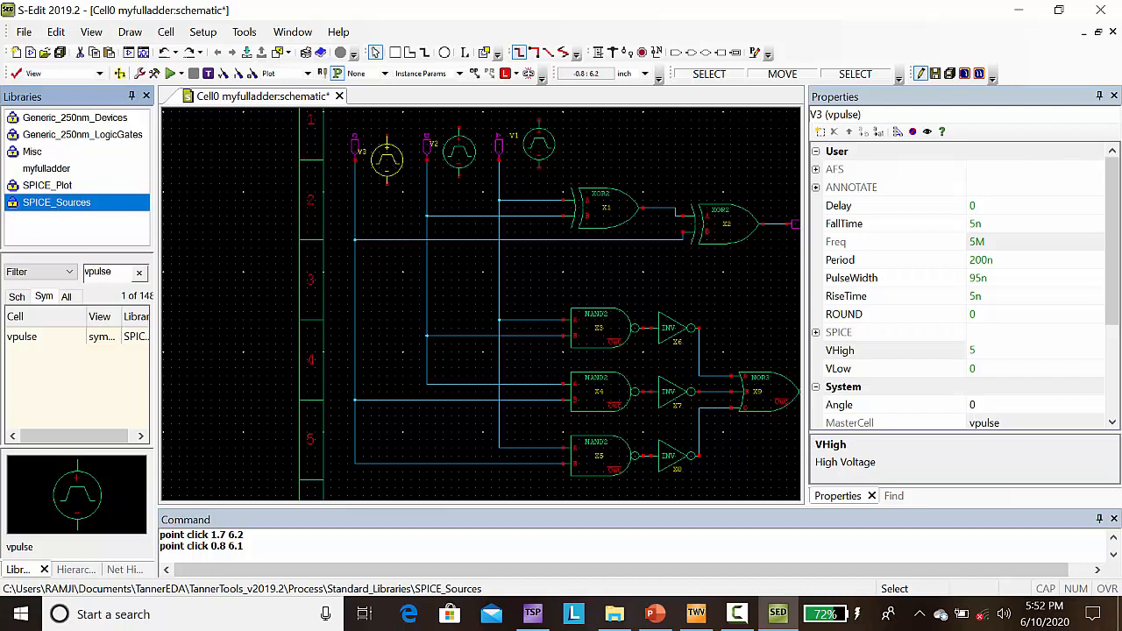
Step: Place three Gnd symbols from the Misc library under the vpulse sources, at (0.8, 6.1), (1.7, 6.2) and (2.7, 6.3)
{"action": "left_click", "coordinate": [32, 156]}
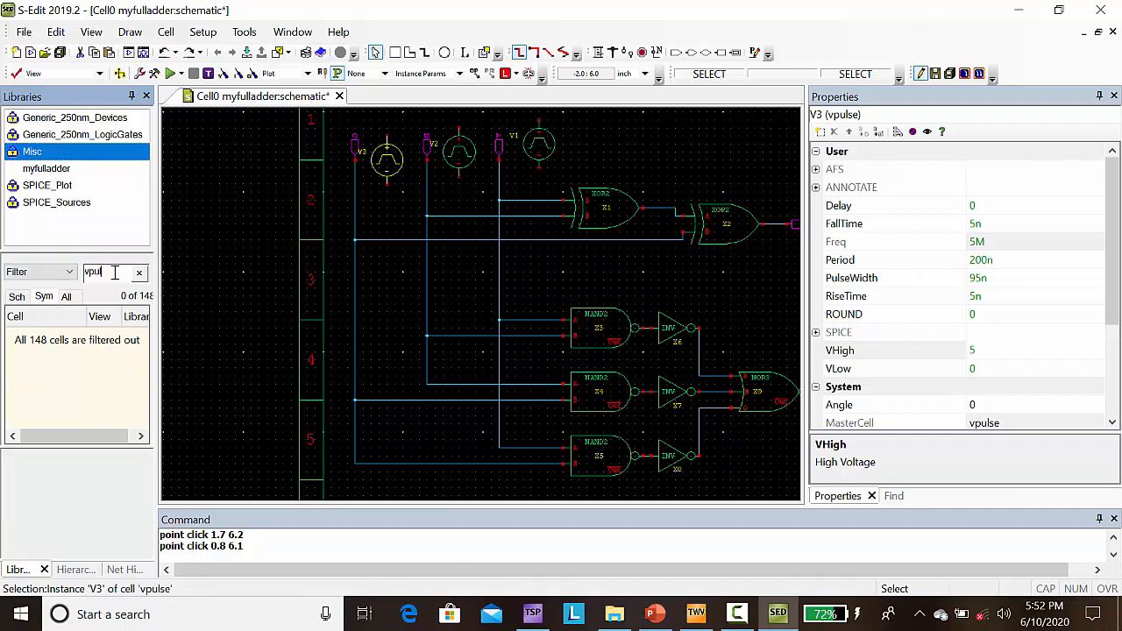
{"action": "key", "text": "BackSpace"}
{"action": "key", "text": "BackSpace"}
{"action": "key", "text": "BackSpace"}
{"action": "key", "text": "BackSpace"}
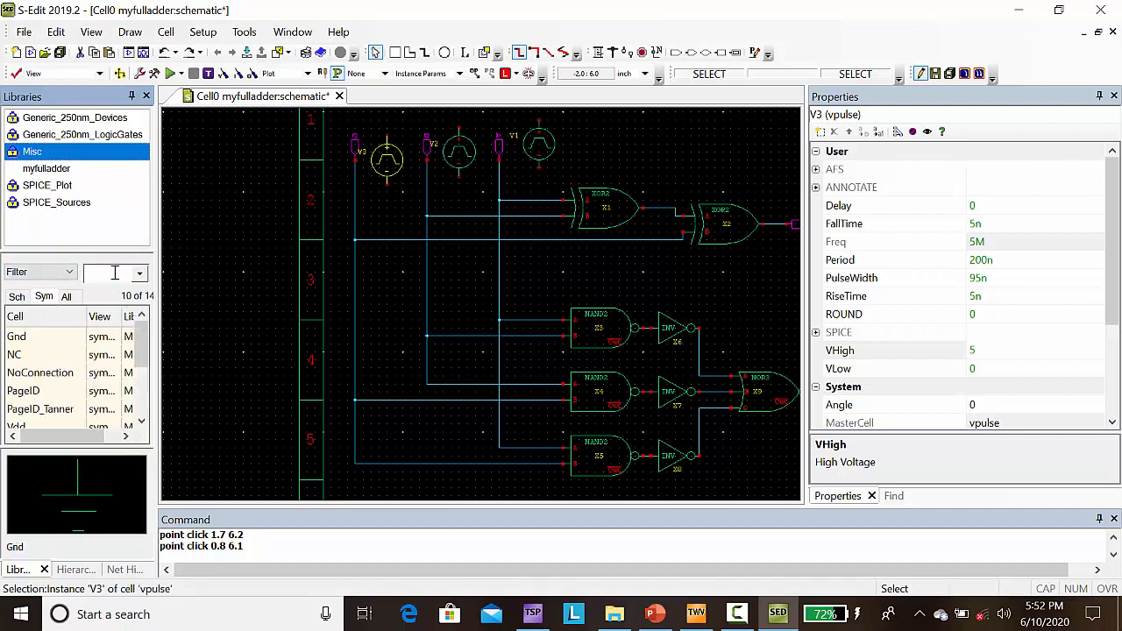
{"action": "left_click", "coordinate": [17, 342]}
{"action": "right_click", "coordinate": [18, 344]}
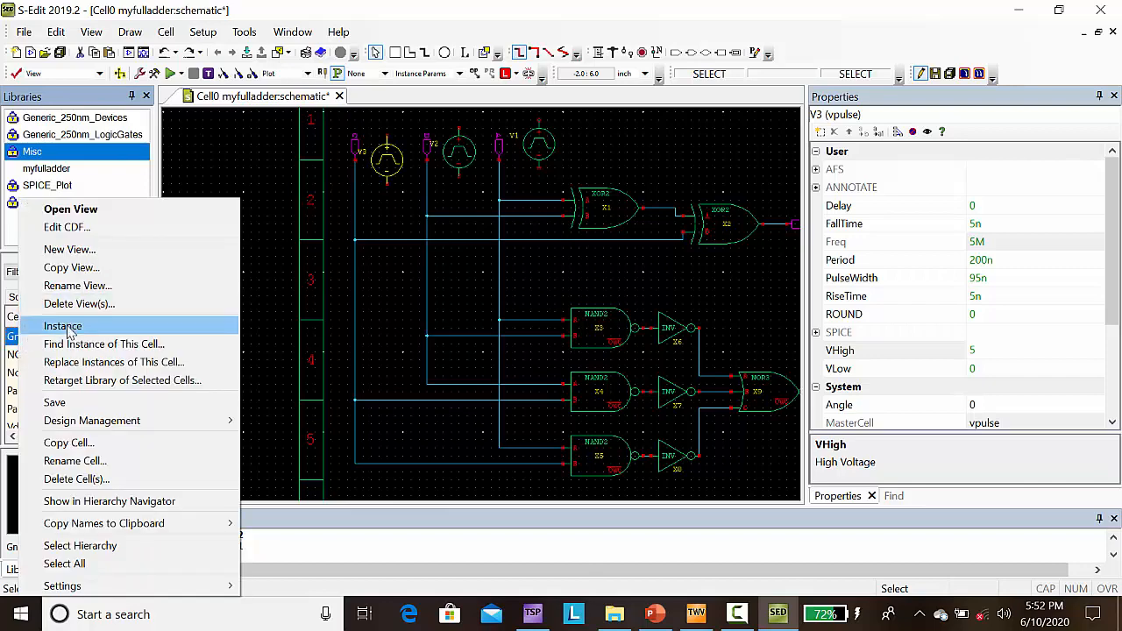
{"action": "left_click", "coordinate": [53, 326]}
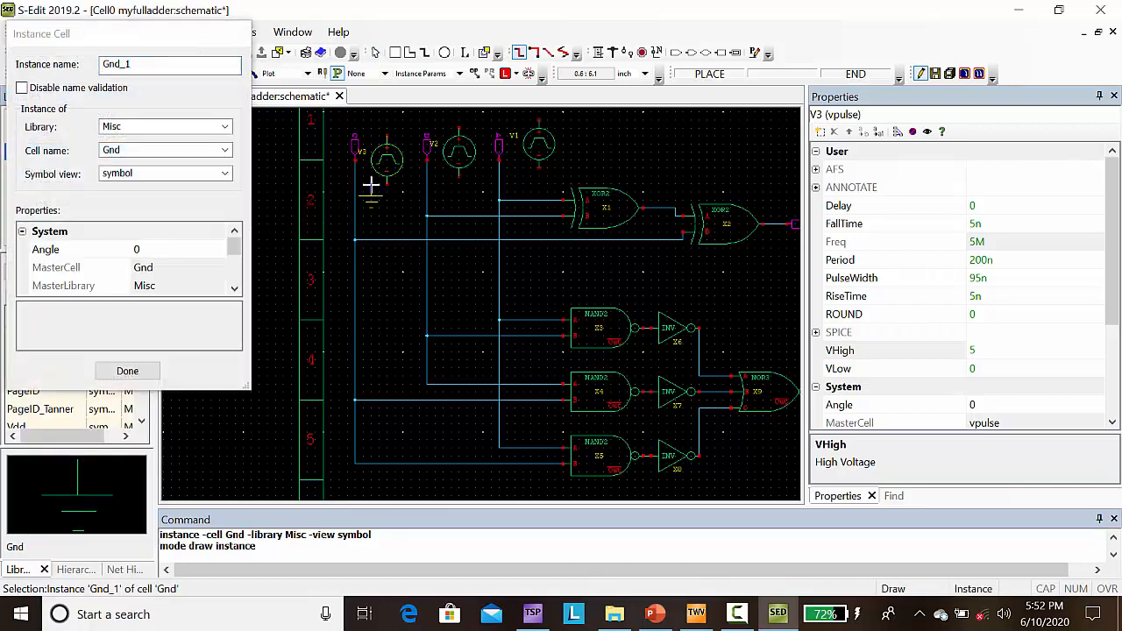
{"action": "left_click", "coordinate": [386, 186]}
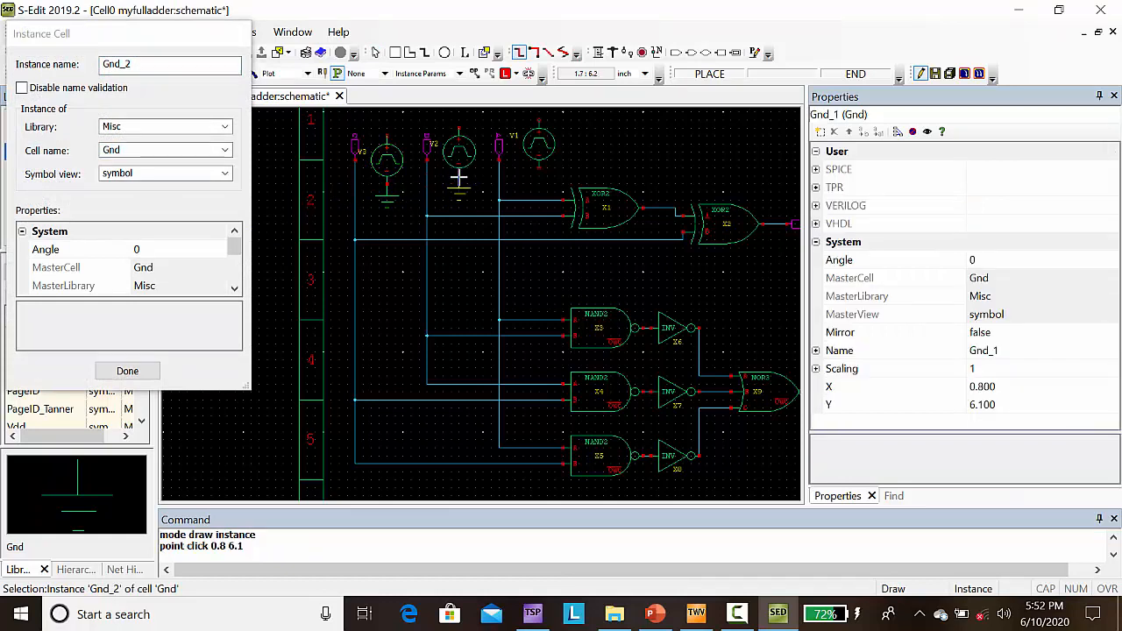
{"action": "left_click", "coordinate": [459, 178]}
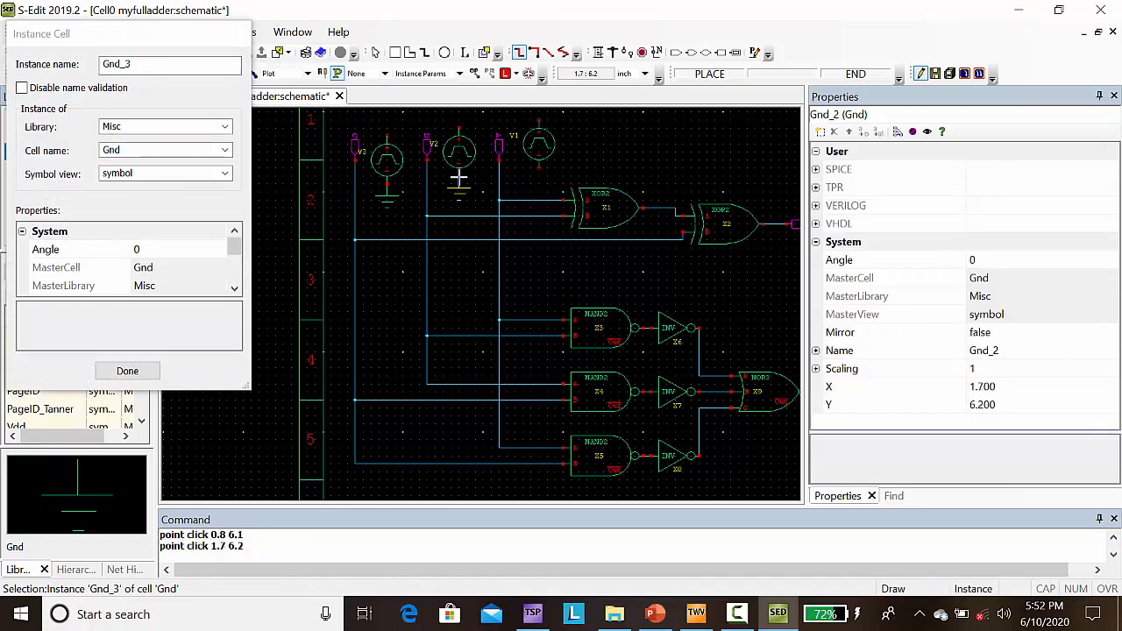
{"action": "left_click", "coordinate": [538, 172]}
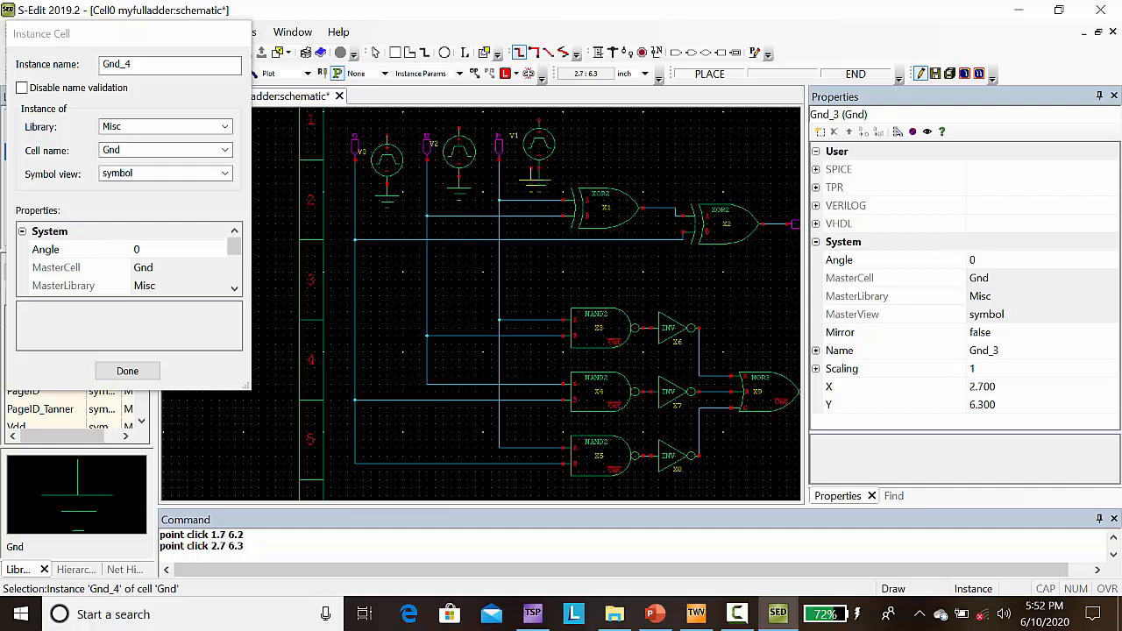
{"action": "left_click", "coordinate": [127, 371]}
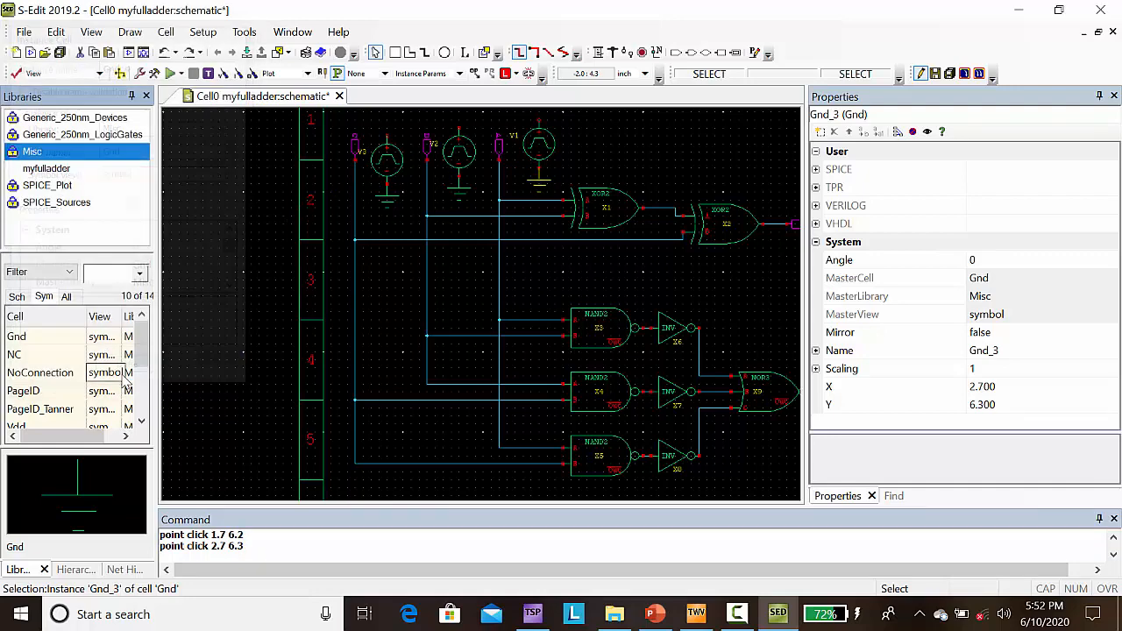
Step: Wire the positive terminal of vpulse V1 at (2.7, 6.9) down to net A at (2.2, 6.1), routing the vertical run at x 2.4
{"action": "left_click", "coordinate": [600, 54]}
{"action": "left_click", "coordinate": [538, 121]}
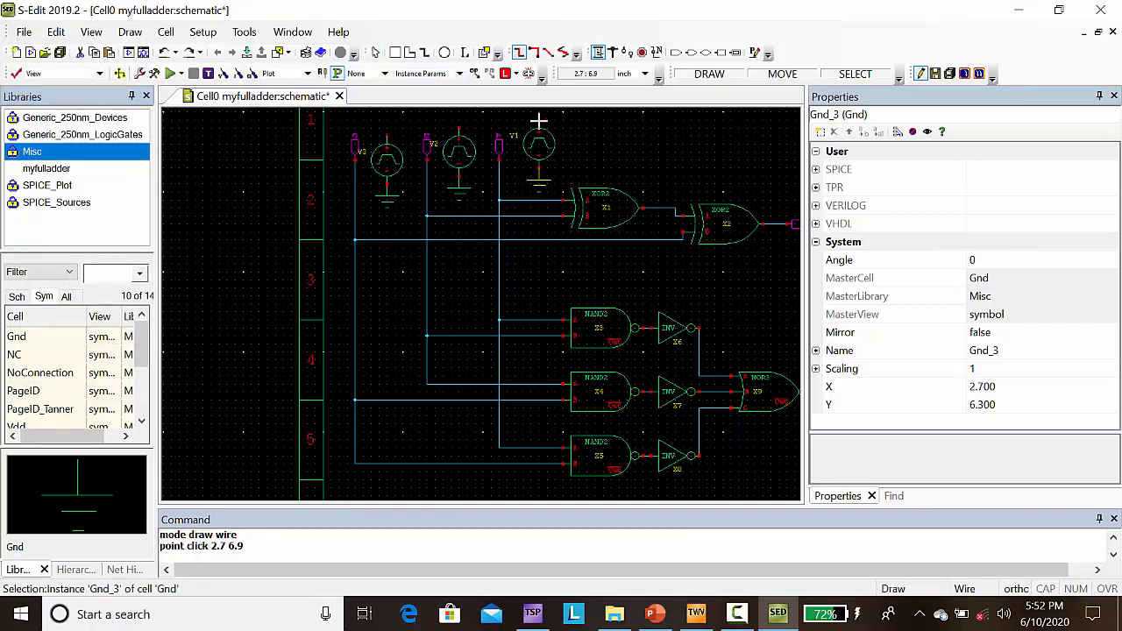
{"action": "left_click", "coordinate": [514, 129]}
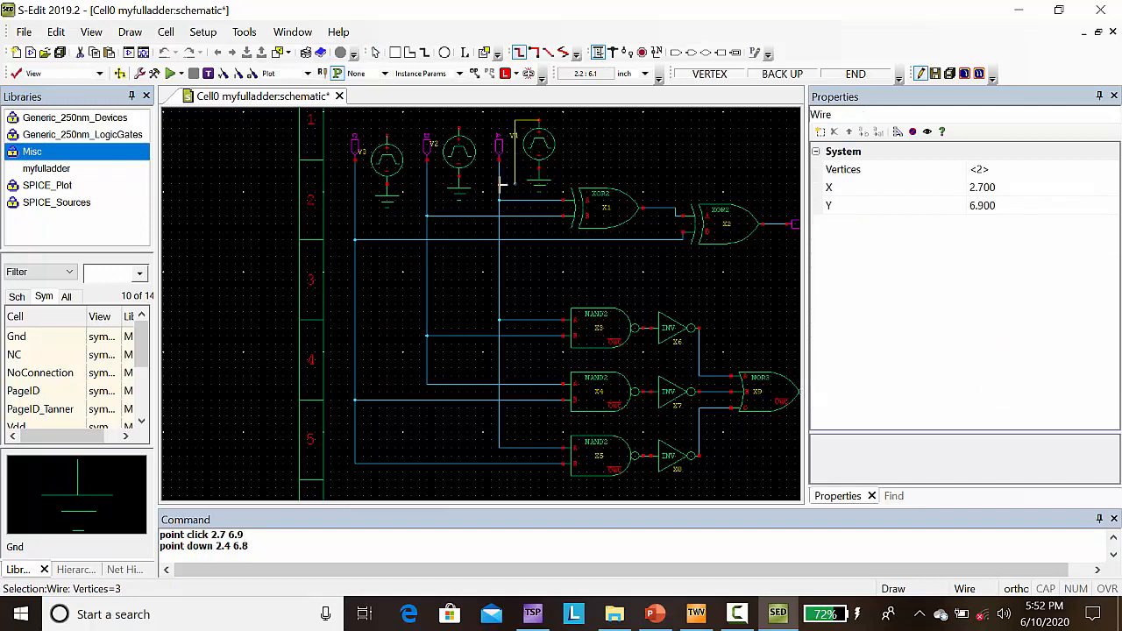
{"action": "left_click", "coordinate": [501, 185]}
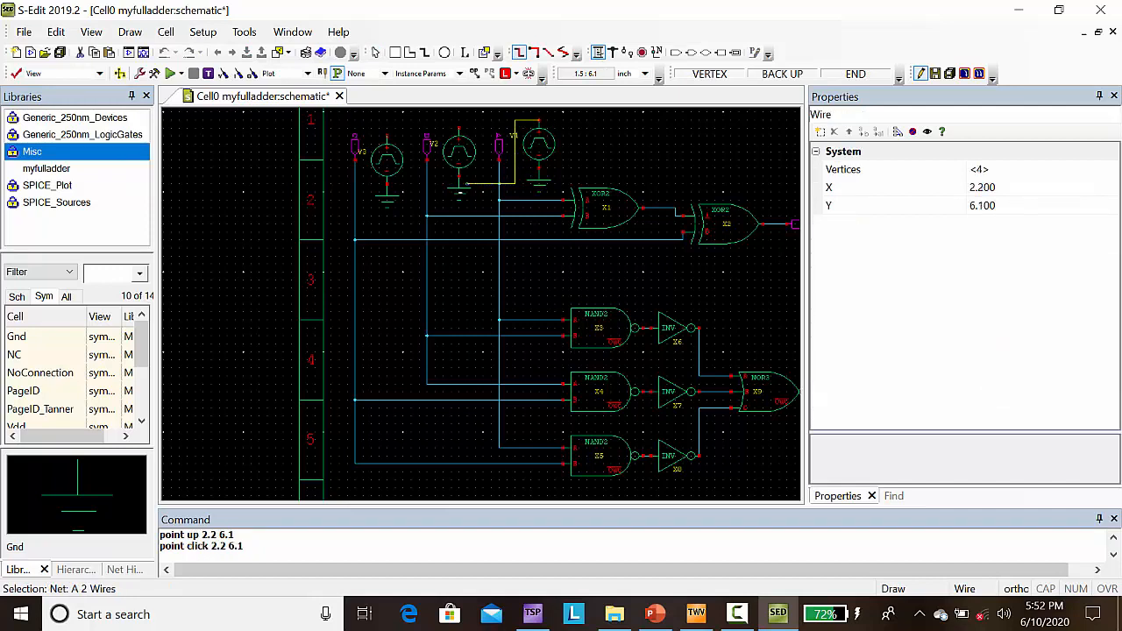
{"action": "left_click", "coordinate": [496, 186]}
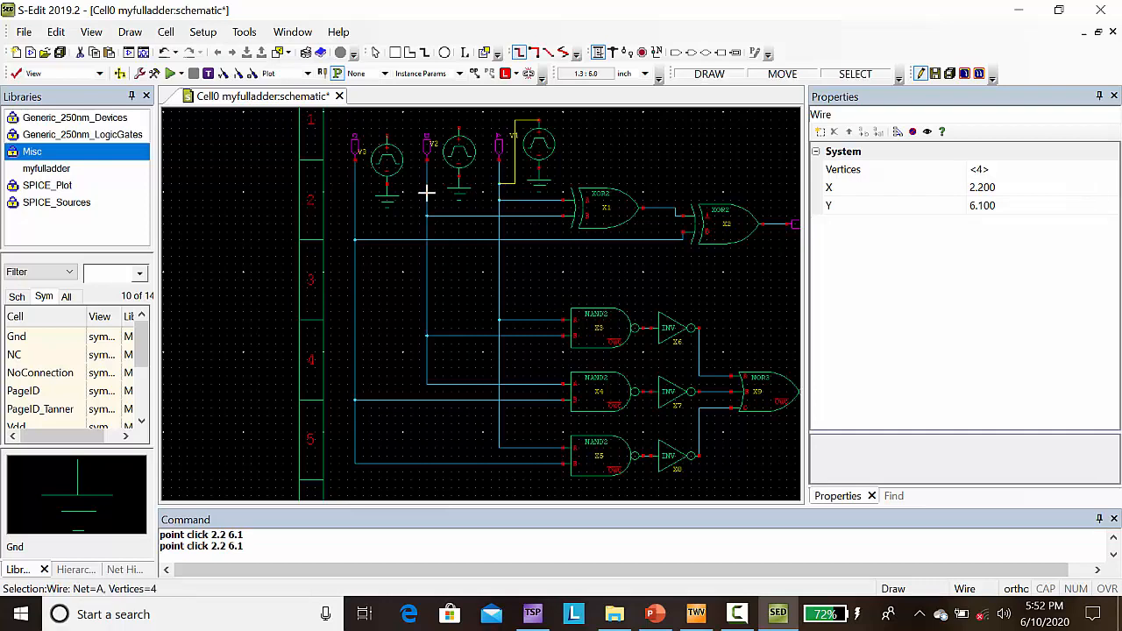
Step: Wire the positive terminal of vpulse V2 at (1.7, 6.8) to net B at (1.3, 6.1), routing the vertical run at x 1.4
{"action": "left_click", "coordinate": [458, 129]}
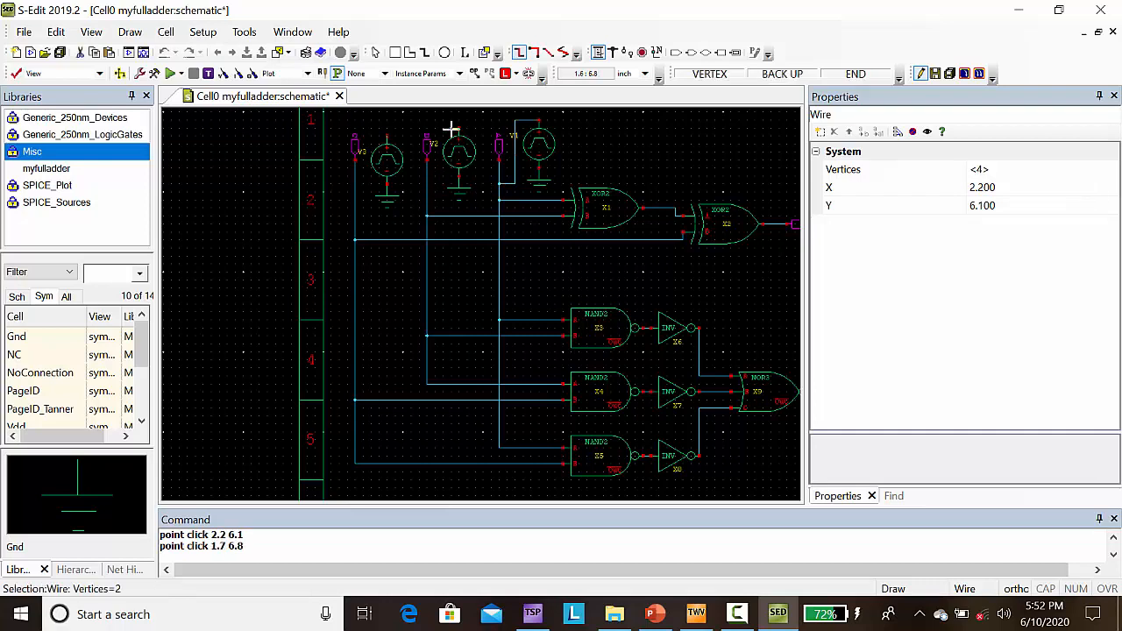
{"action": "left_click", "coordinate": [435, 130]}
{"action": "double_click", "coordinate": [426, 184]}
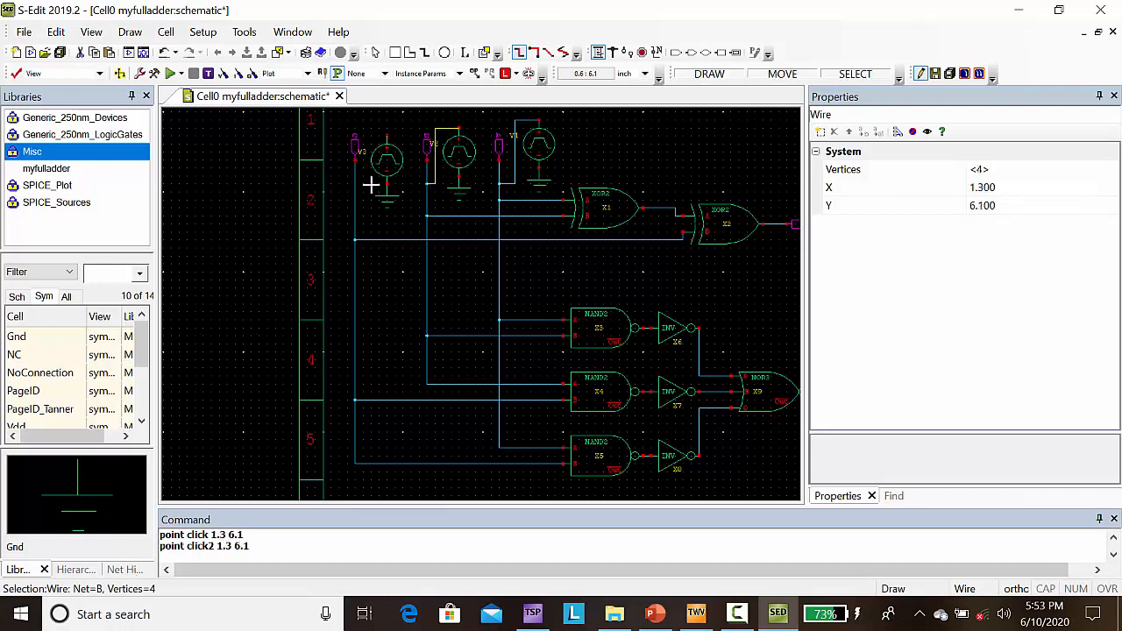
Step: Wire the positive terminal of vpulse V3 to net C at (0.4, 5.9), routing the vertical run at x 0.6
{"action": "left_click", "coordinate": [386, 130]}
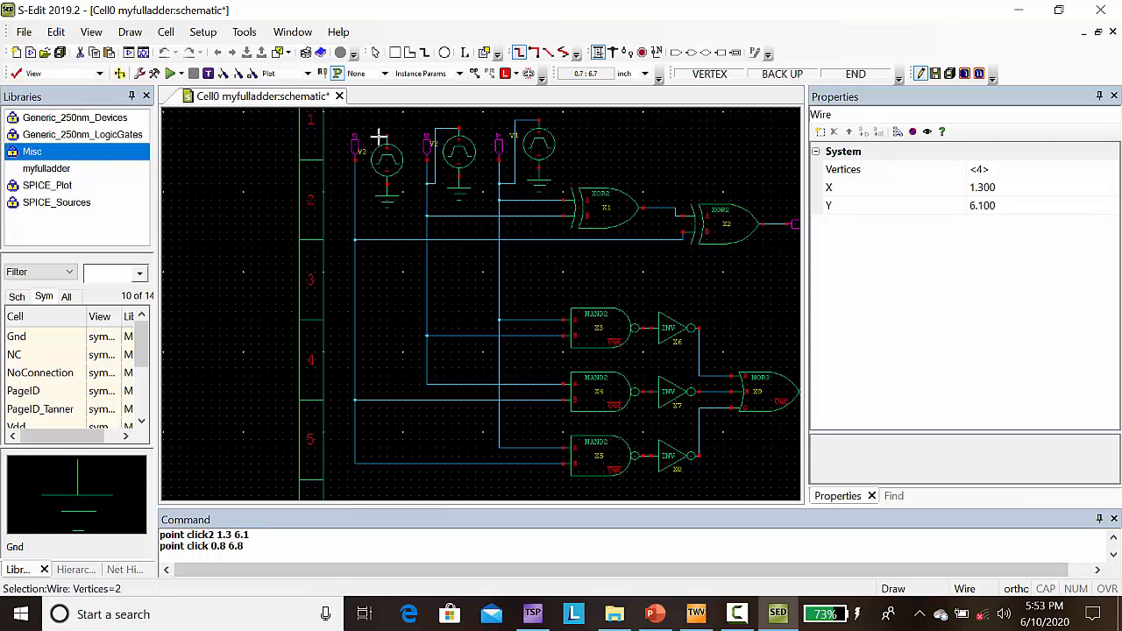
{"action": "left_click", "coordinate": [373, 144]}
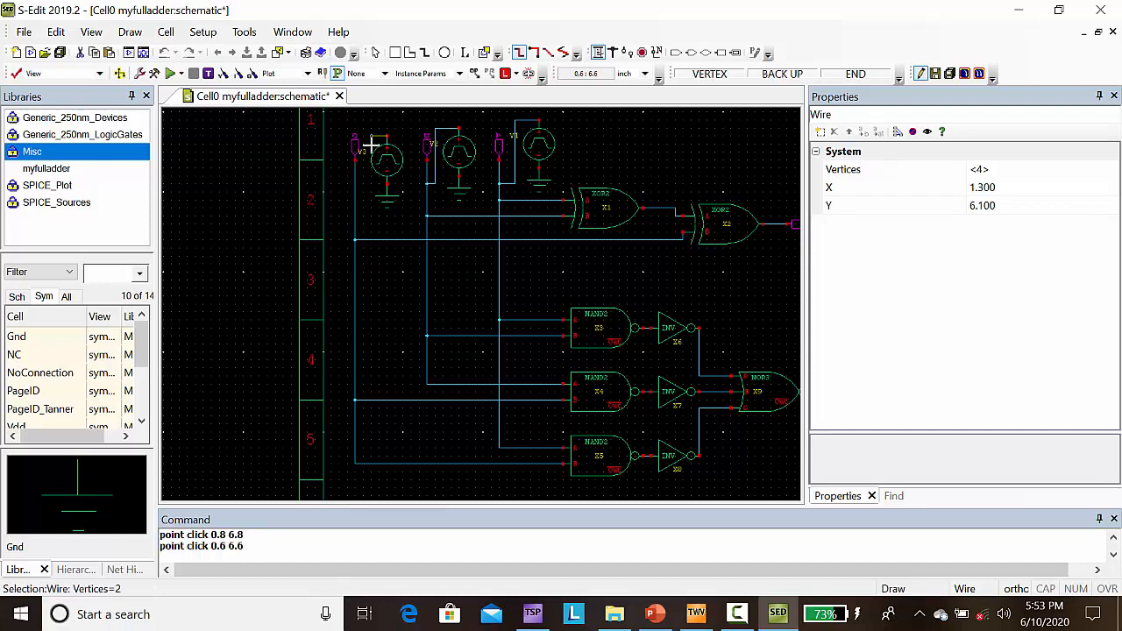
{"action": "left_click", "coordinate": [354, 201]}
{"action": "right_click", "coordinate": [354, 201]}
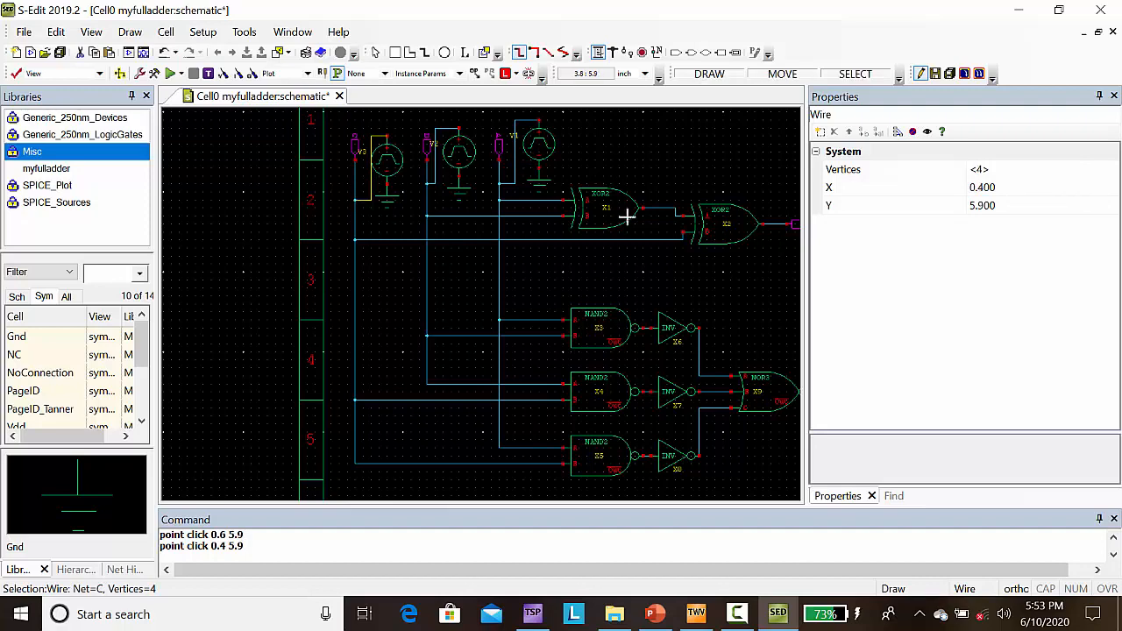
Step: Place a Vdd symbol from the Misc library in the empty area above the Sum output, at (7.2, 6.5)
{"action": "key", "text": "Right"}
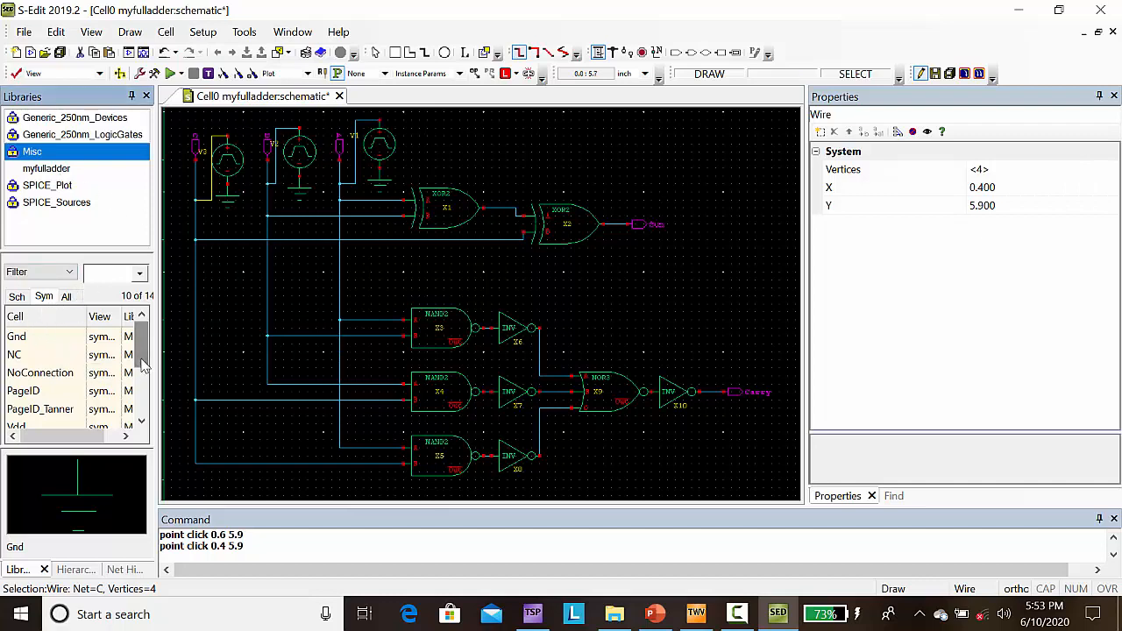
{"action": "left_click", "coordinate": [25, 428]}
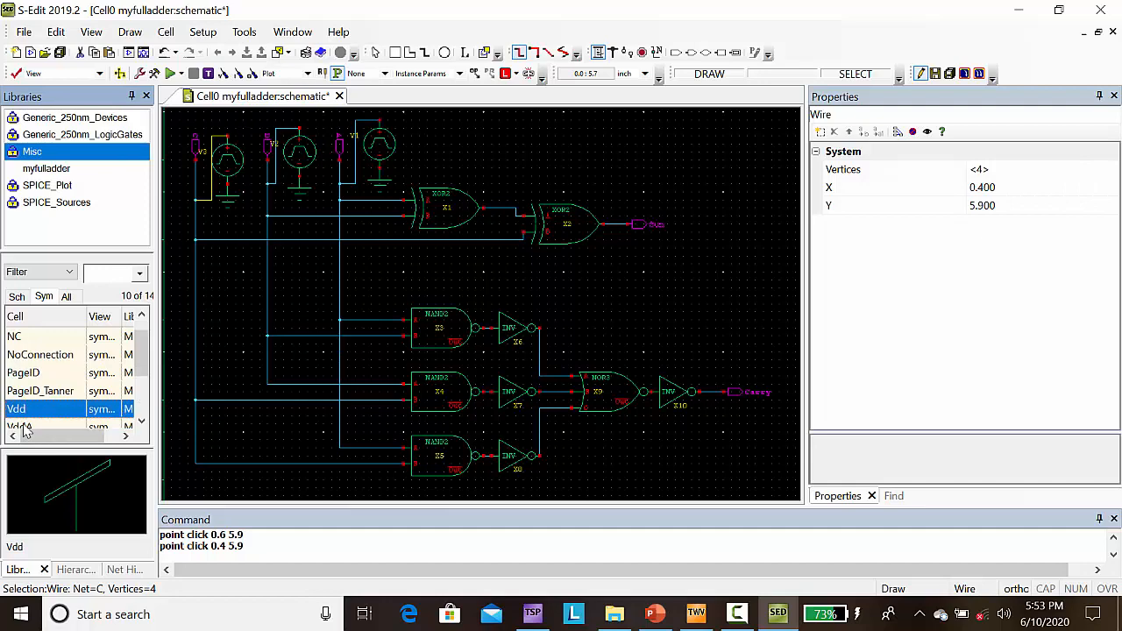
{"action": "right_click", "coordinate": [23, 415]}
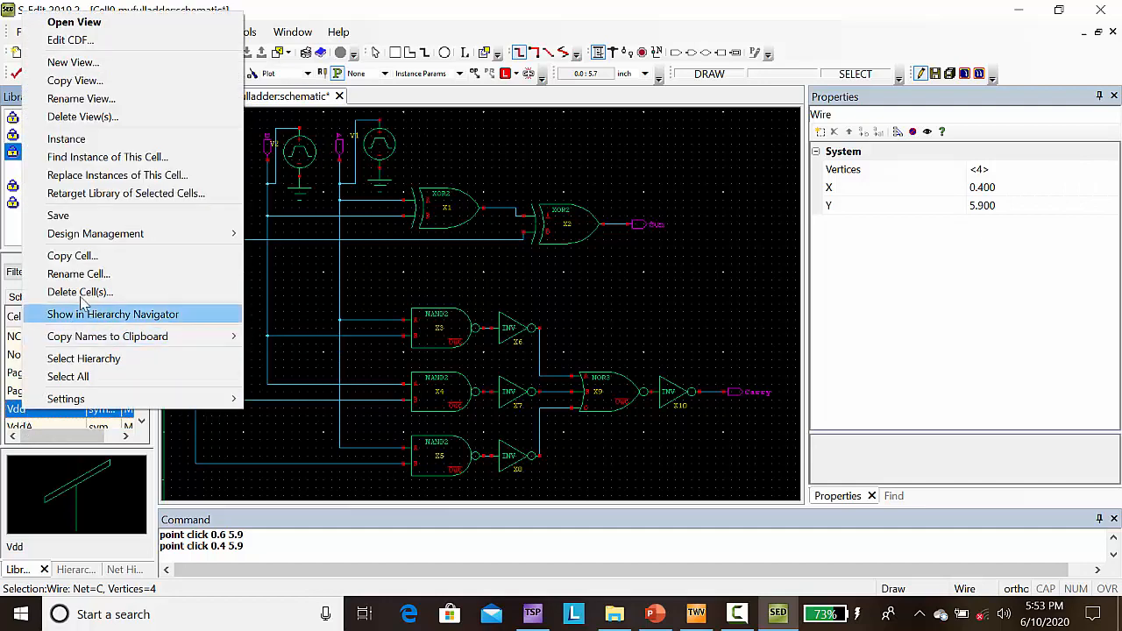
{"action": "left_click", "coordinate": [81, 146]}
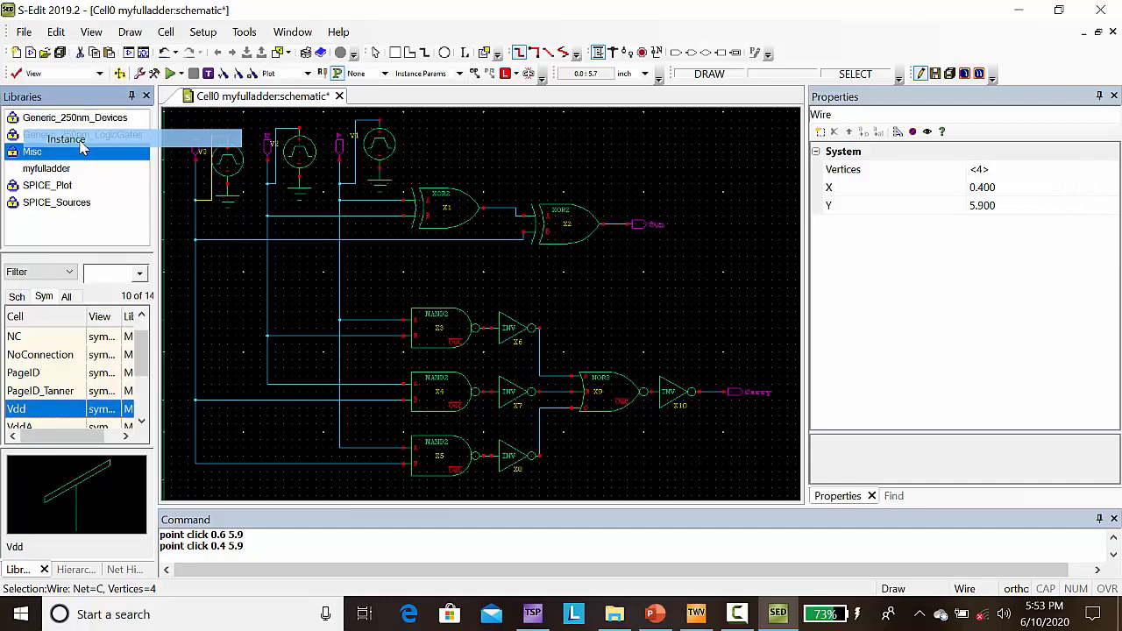
{"action": "left_click", "coordinate": [738, 154]}
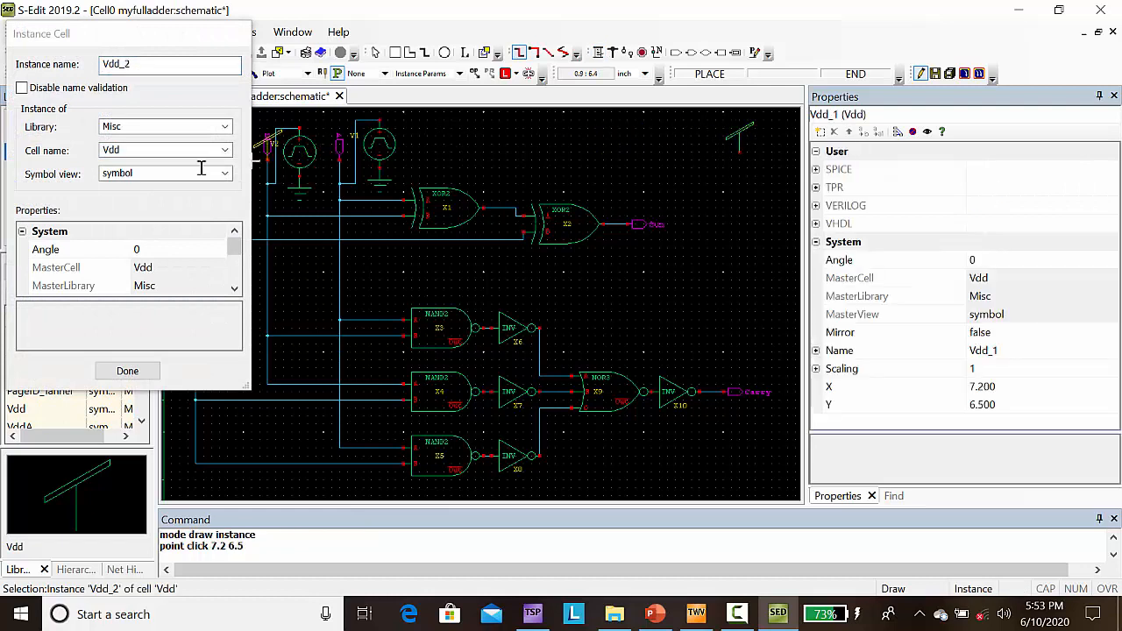
{"action": "left_click", "coordinate": [151, 373]}
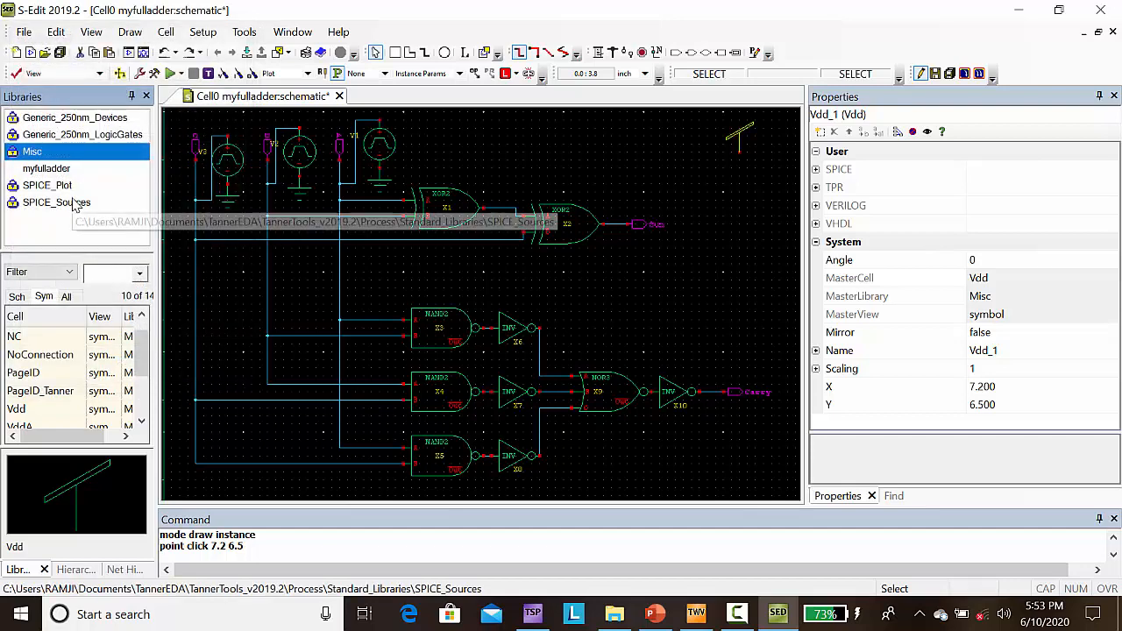
Step: Place a vdc source from SPICE_Sources directly under the Vdd symbol, with its negative terminal at (7.2, 5.9)
{"action": "left_click", "coordinate": [77, 203]}
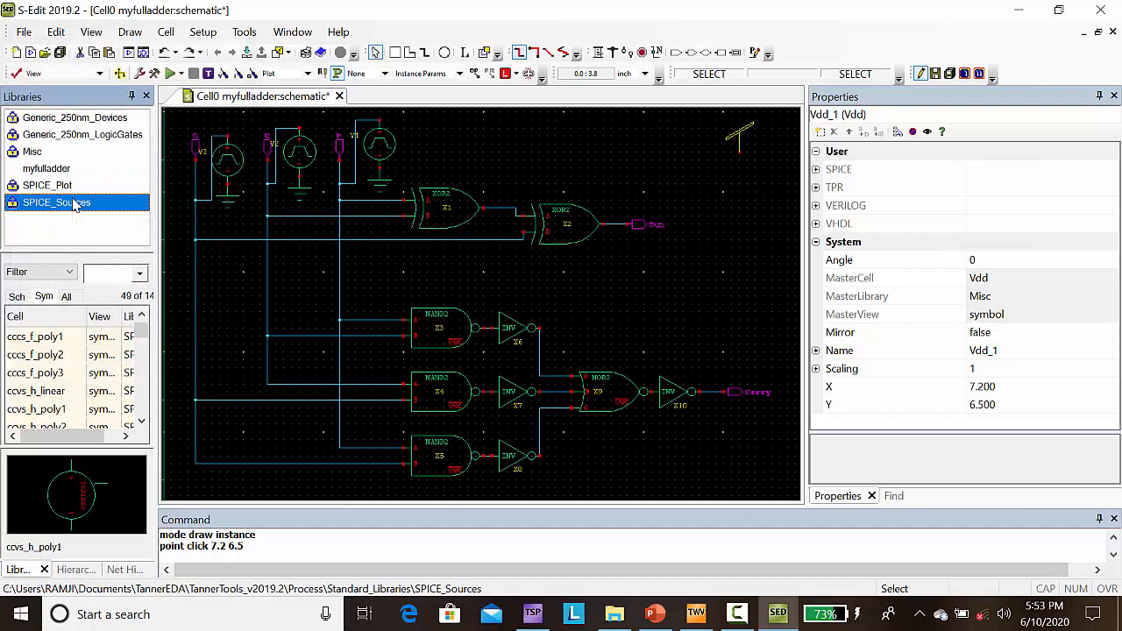
{"action": "left_click", "coordinate": [99, 270]}
{"action": "type", "text": "vdc"}
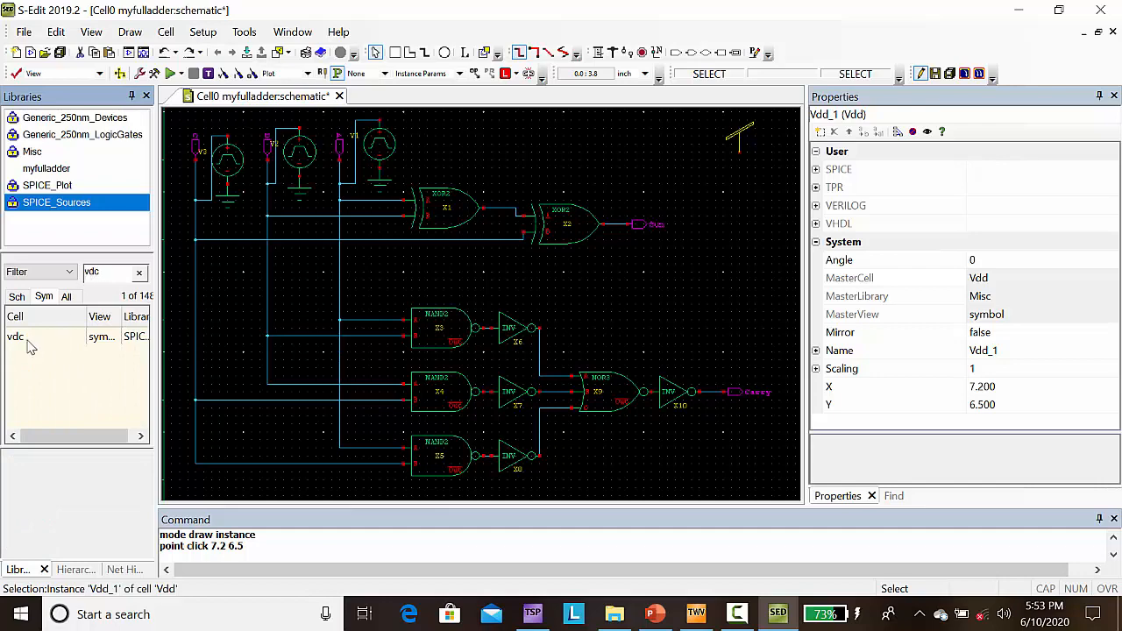
{"action": "left_click", "coordinate": [18, 337]}
{"action": "right_click", "coordinate": [25, 342]}
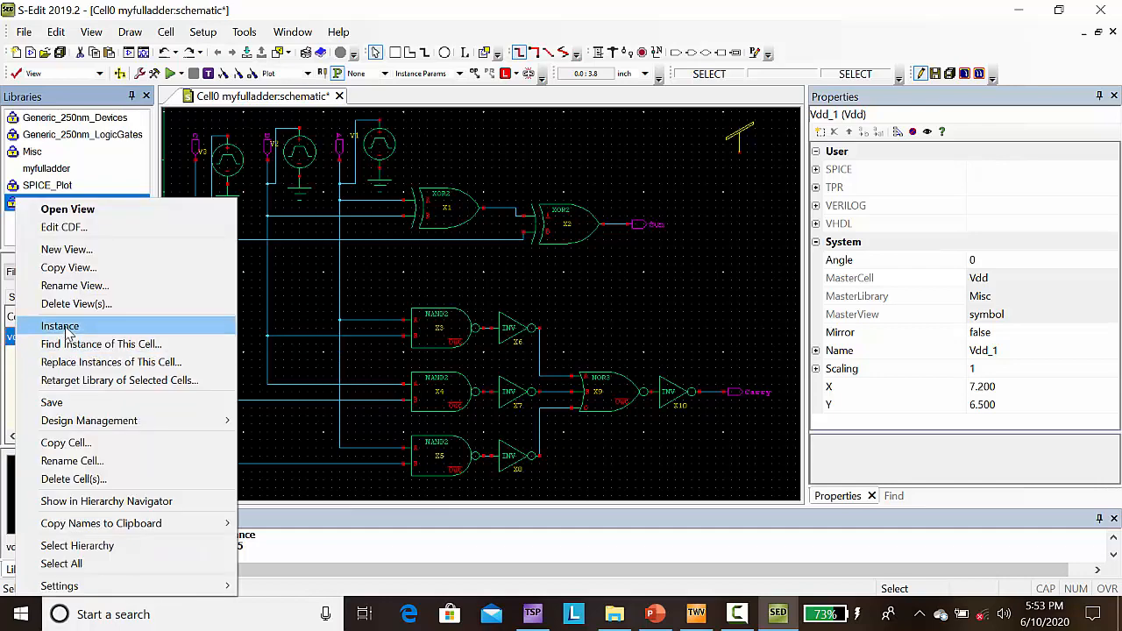
{"action": "left_click", "coordinate": [60, 326]}
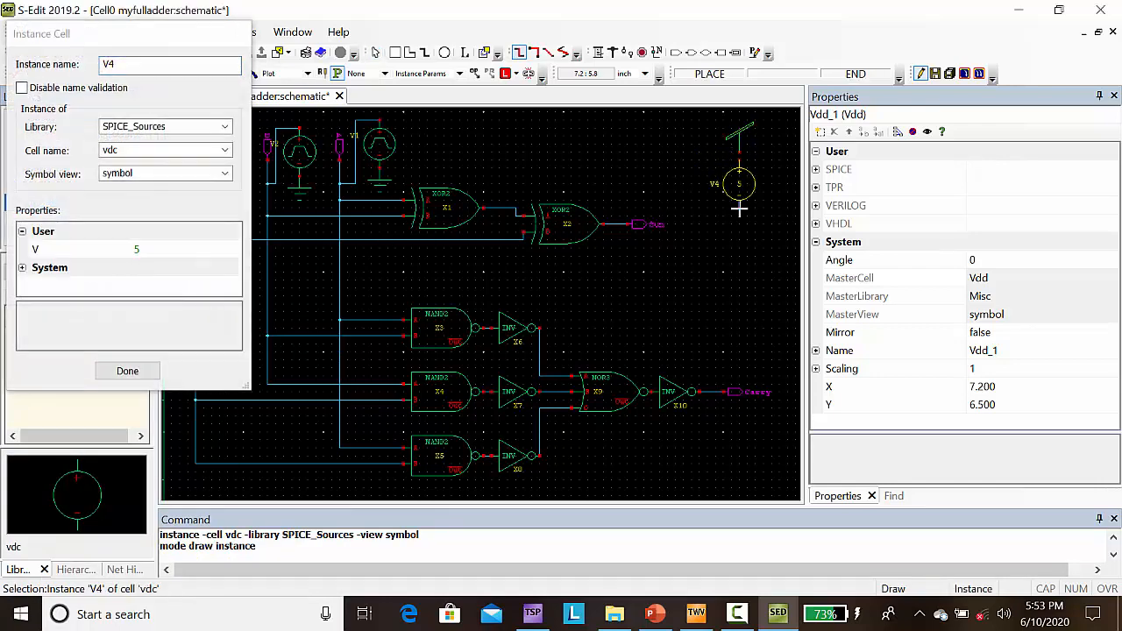
{"action": "left_click", "coordinate": [739, 201]}
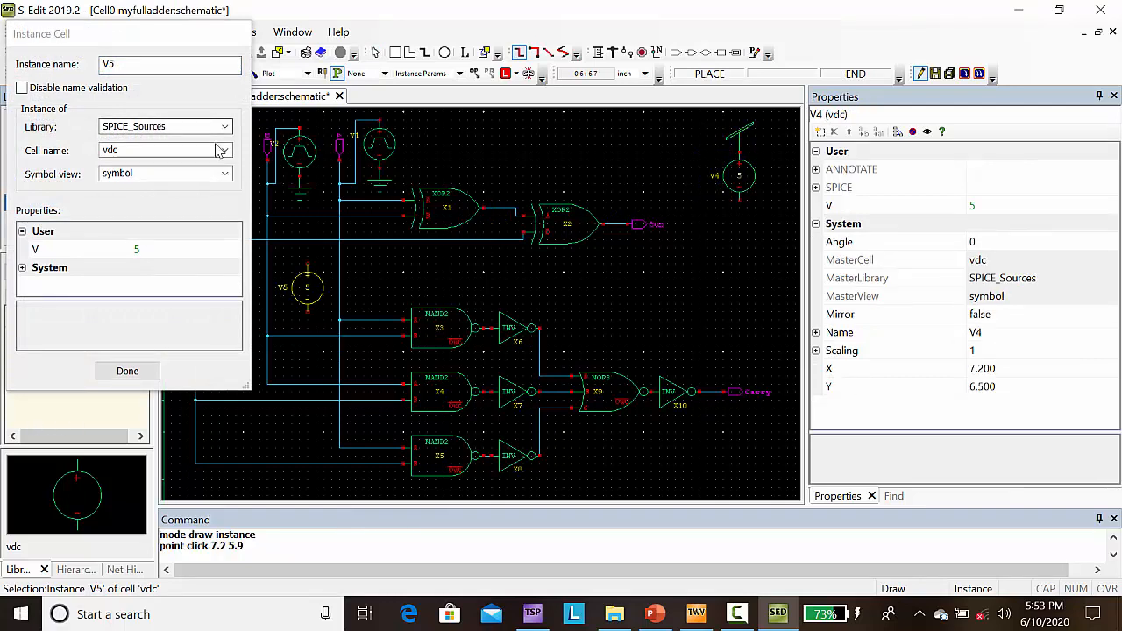
{"action": "left_click", "coordinate": [223, 150]}
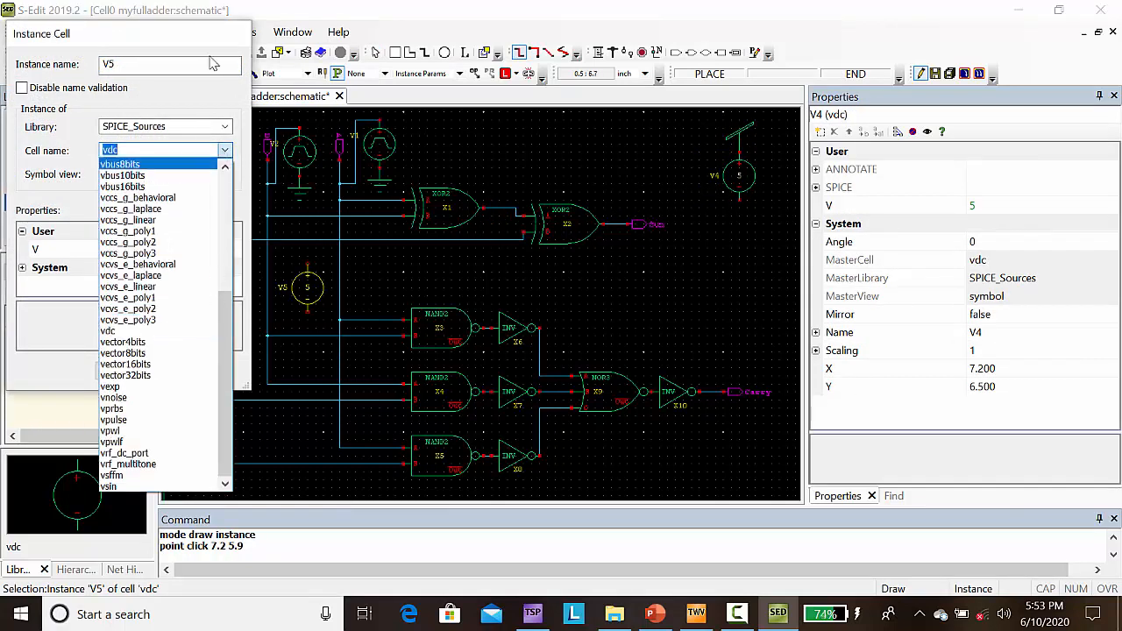
{"action": "left_click", "coordinate": [33, 388]}
{"action": "left_click", "coordinate": [123, 371]}
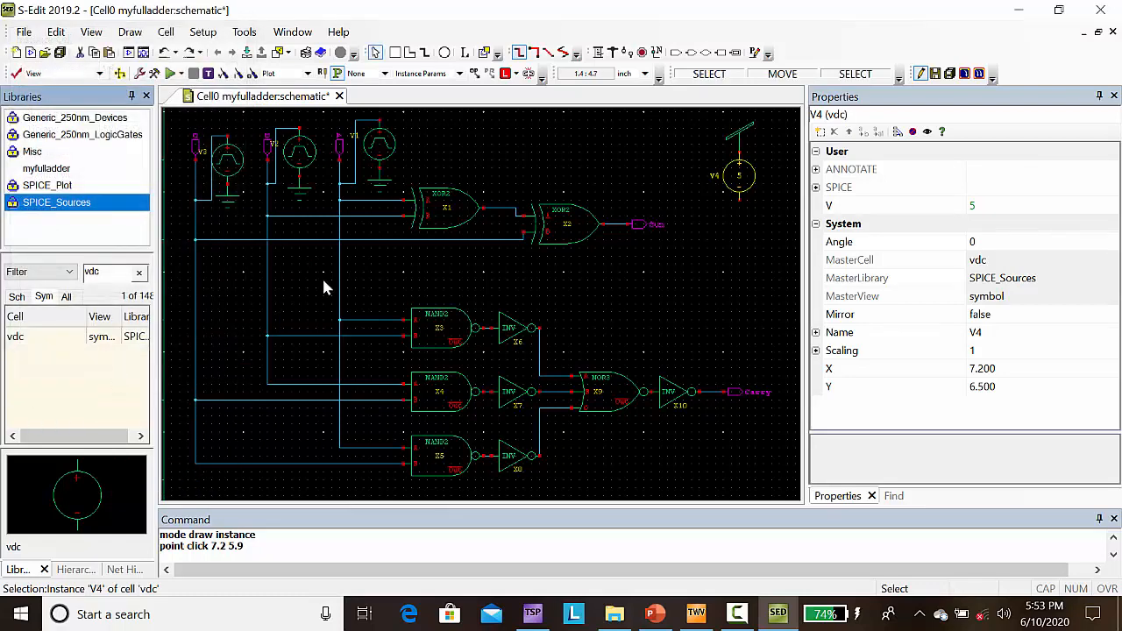
Step: Copy the Gnd symbol under vpulse V1 and paste it under the vdc source at (7.2, 5.9)
{"action": "left_click", "coordinate": [379, 191]}
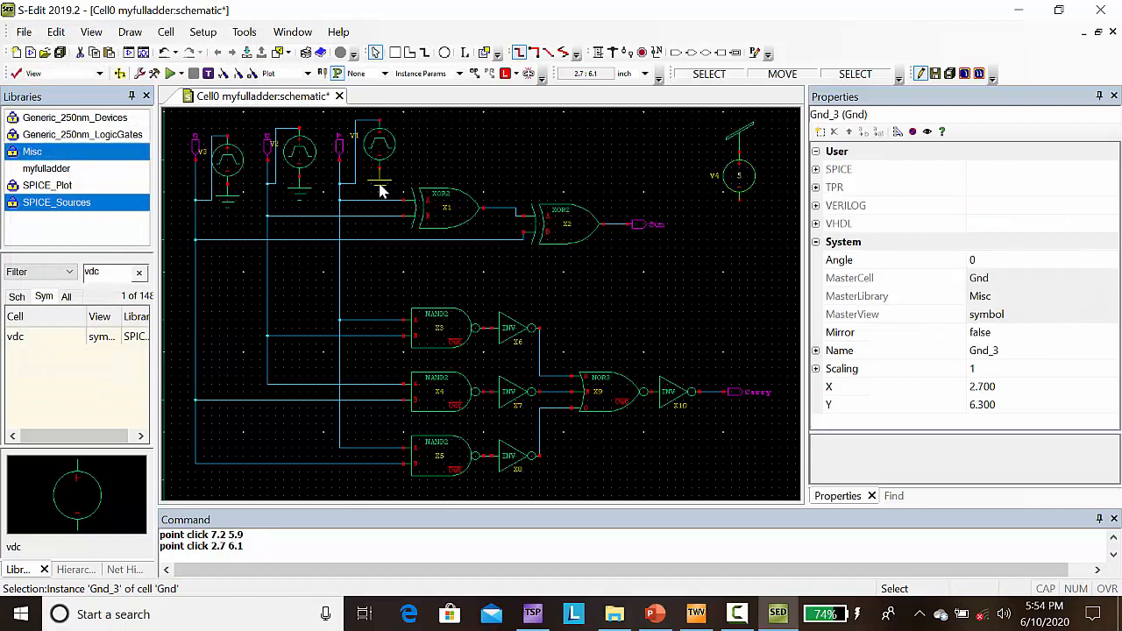
{"action": "key", "text": "ctrl+c"}
{"action": "key", "text": "ctrl+v"}
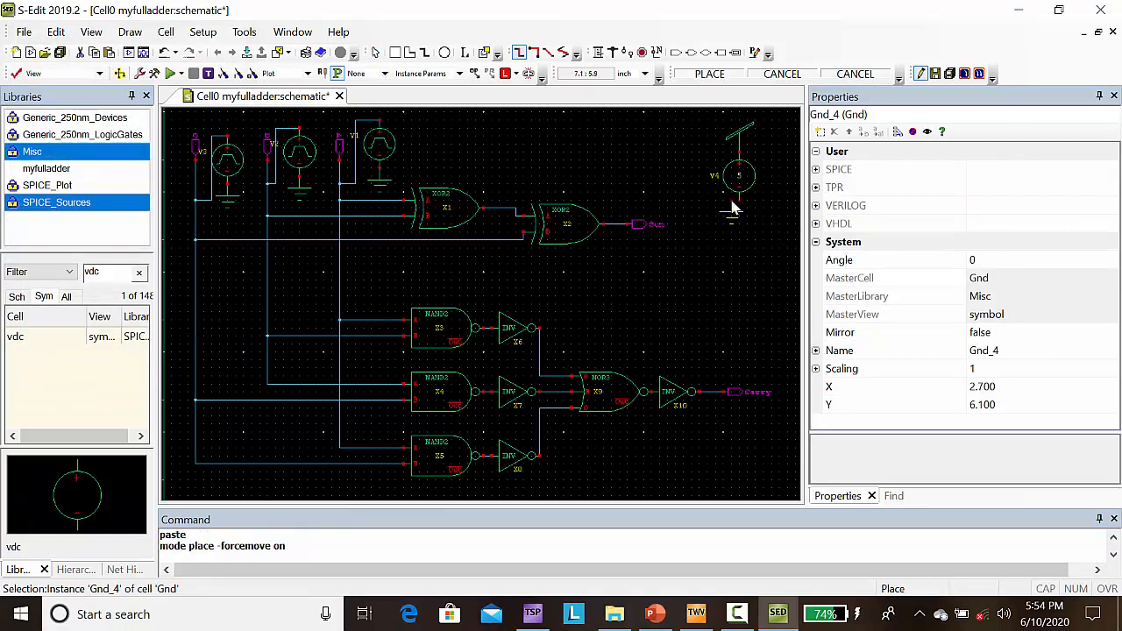
{"action": "left_click", "coordinate": [735, 209]}
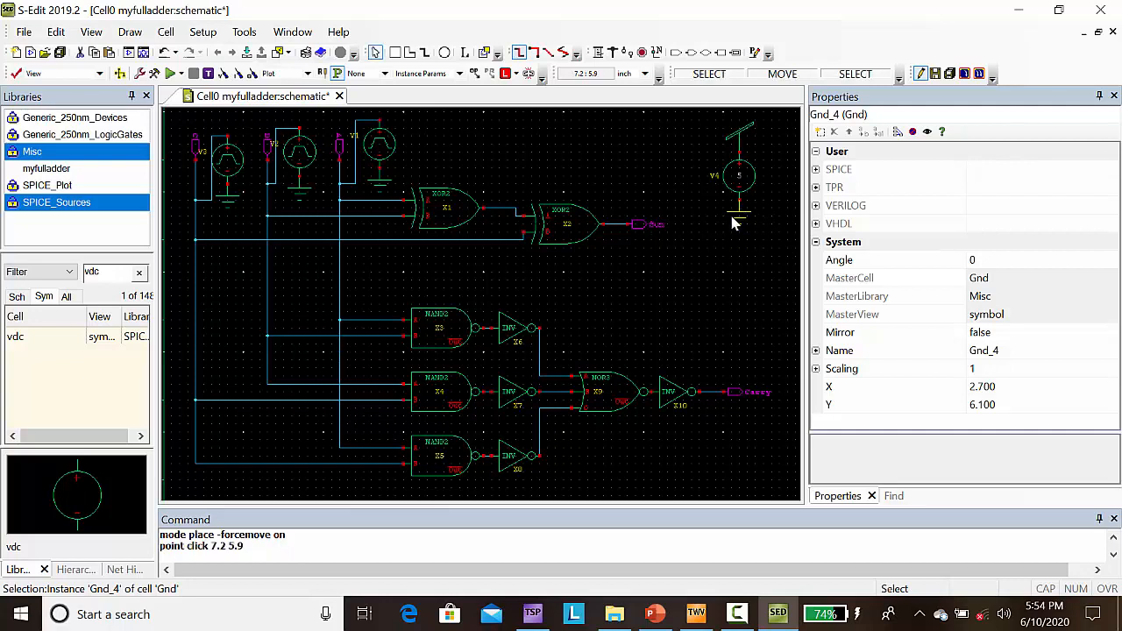
{"action": "key", "text": "Escape"}
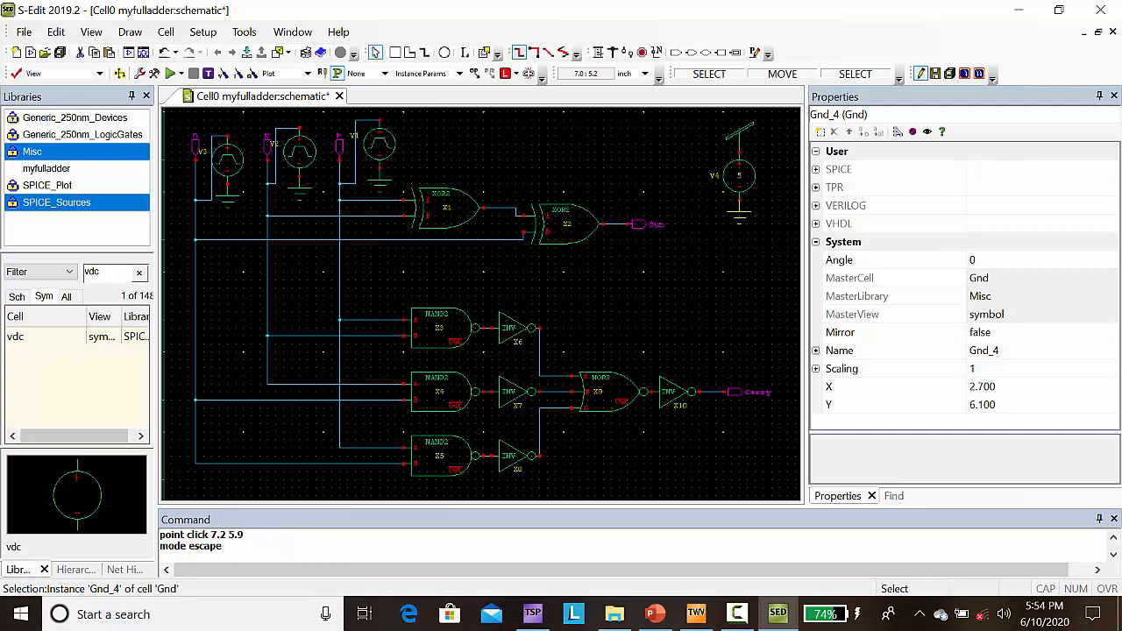
Step: Set the DC voltage of the vdc source V4 under the Vdd symbol to 2.5 V
{"action": "left_click", "coordinate": [739, 175]}
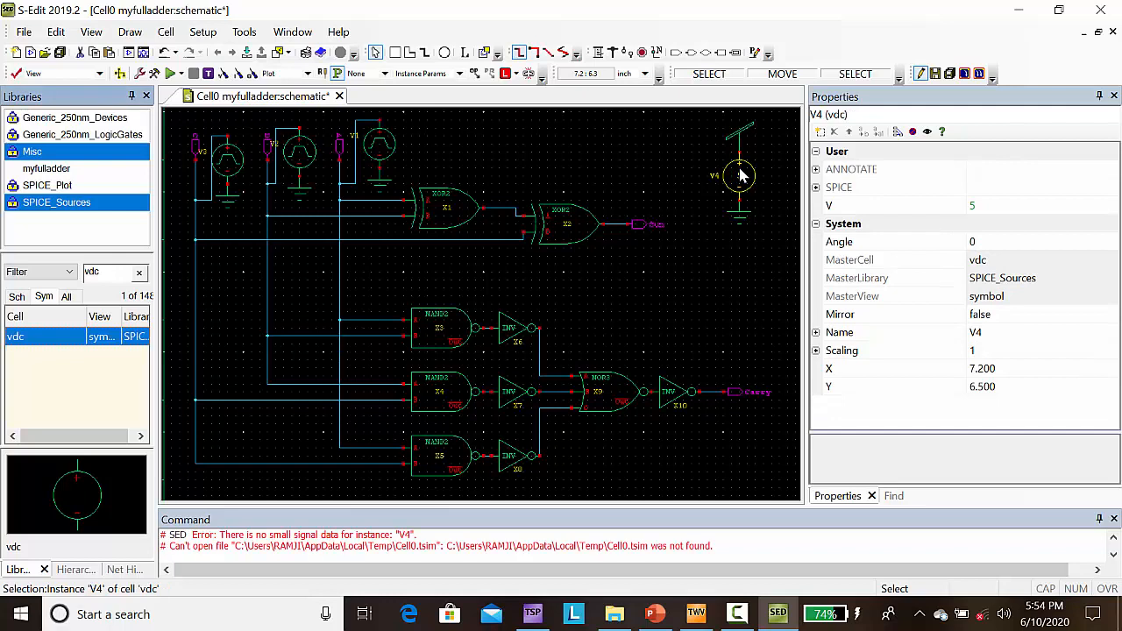
{"action": "left_click", "coordinate": [970, 203]}
{"action": "key", "text": "Delete"}
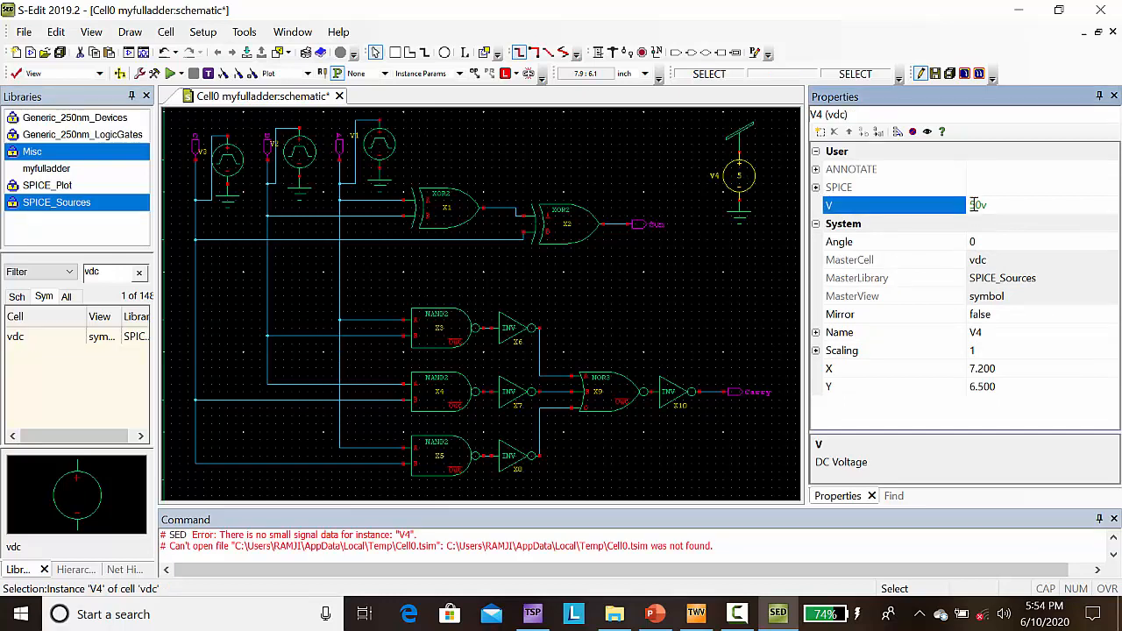
{"action": "key", "text": "Delete"}
{"action": "key", "text": "BackSpace"}
{"action": "type", "text": "2.5"}
{"action": "key", "text": "Return"}
{"action": "left_click", "coordinate": [730, 268]}
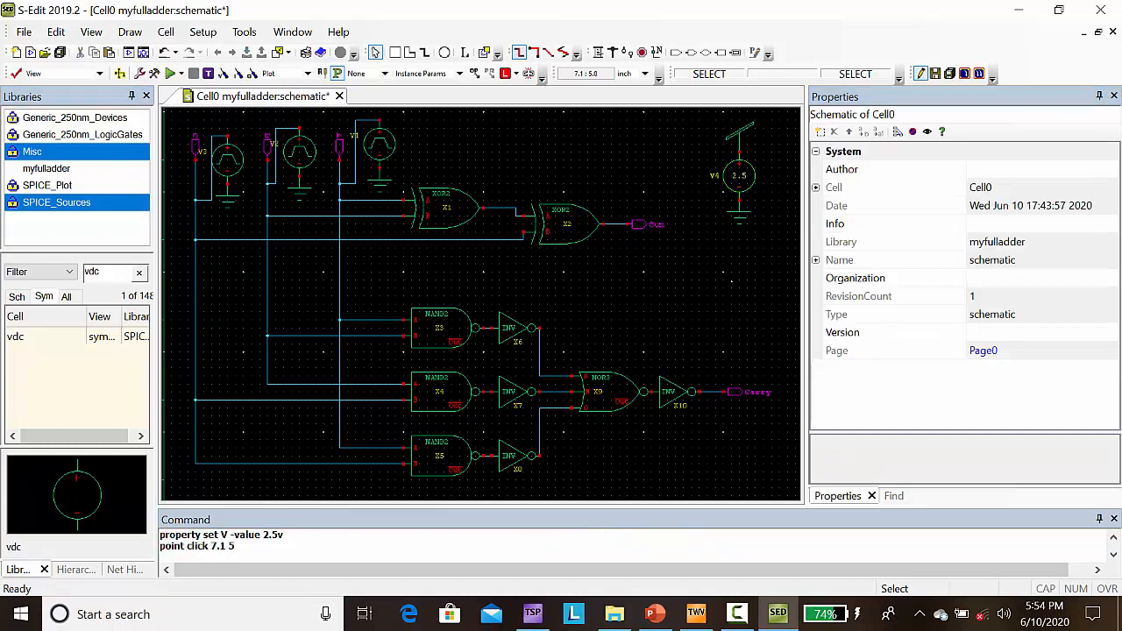
Step: Set the VHigh property of vpulse source V1 to 2.5 V
{"action": "left_click", "coordinate": [390, 159]}
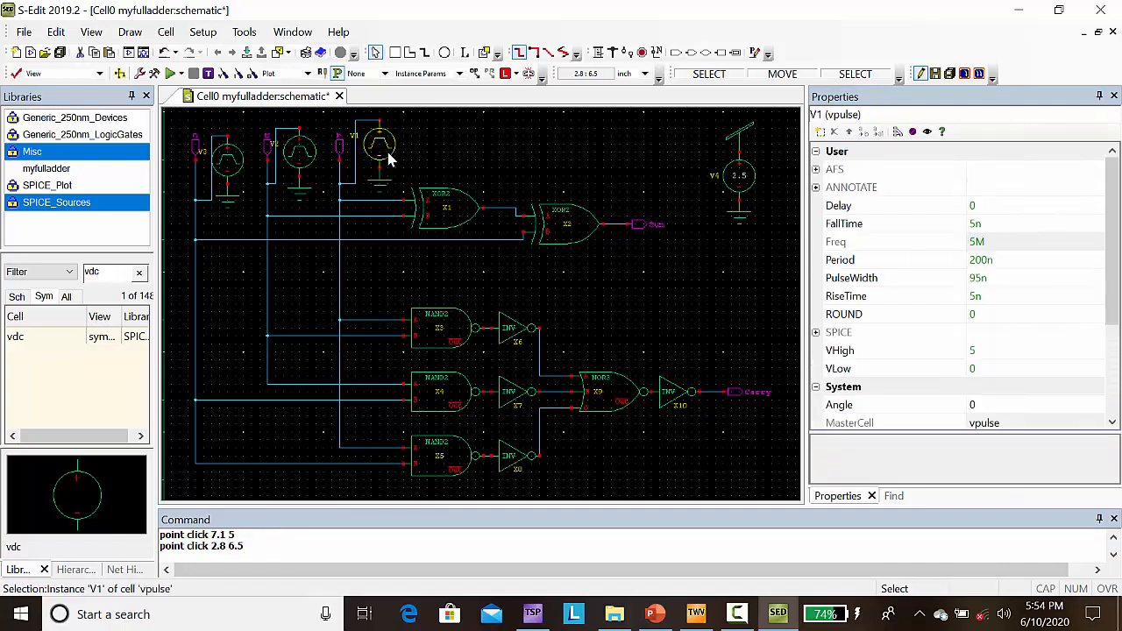
{"action": "left_click", "coordinate": [979, 351]}
{"action": "key", "text": "BackSpace"}
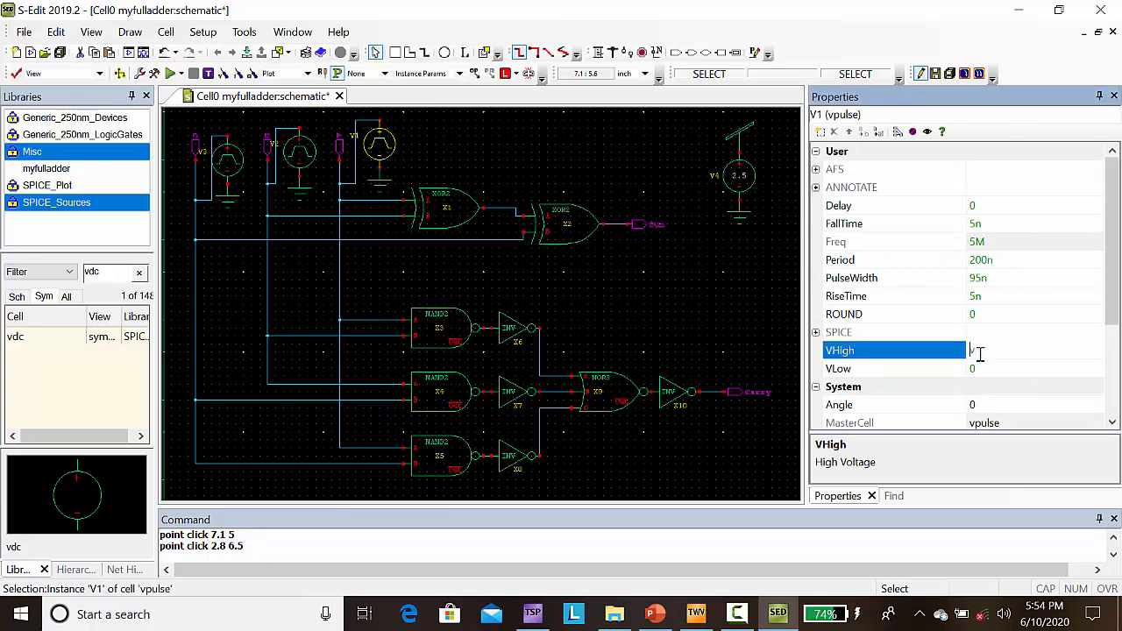
{"action": "type", "text": "2.5"}
{"action": "key", "text": "Return"}
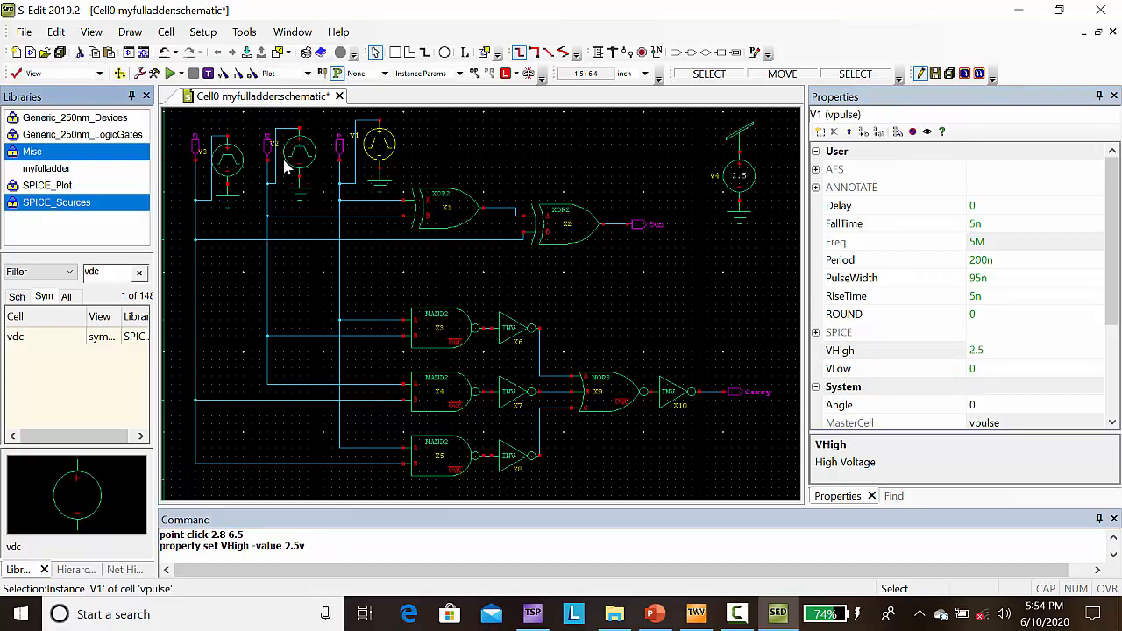
Step: Set the VHigh property of vpulse source V2 to 2.5 V
{"action": "left_click", "coordinate": [296, 166]}
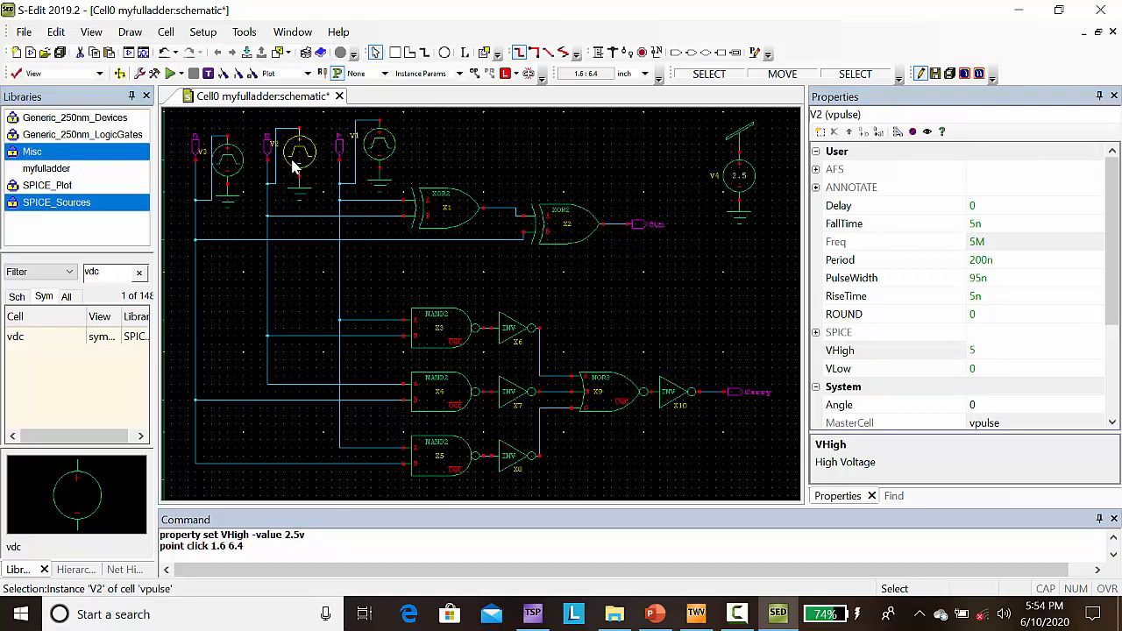
{"action": "left_click", "coordinate": [974, 349]}
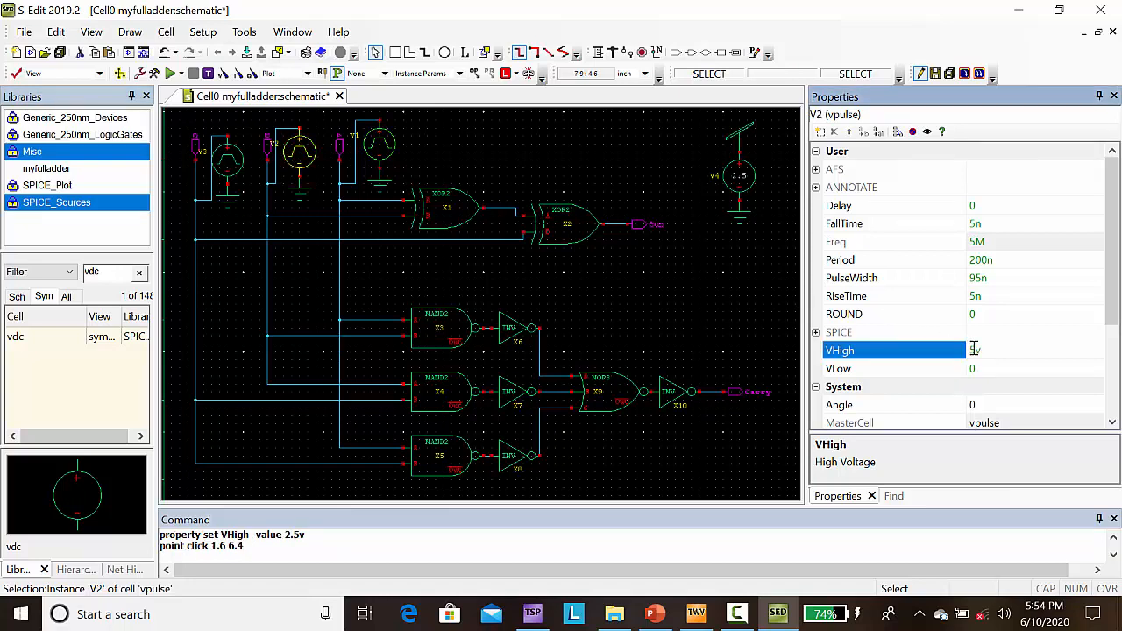
{"action": "type", "text": "2."}
{"action": "key", "text": "Return"}
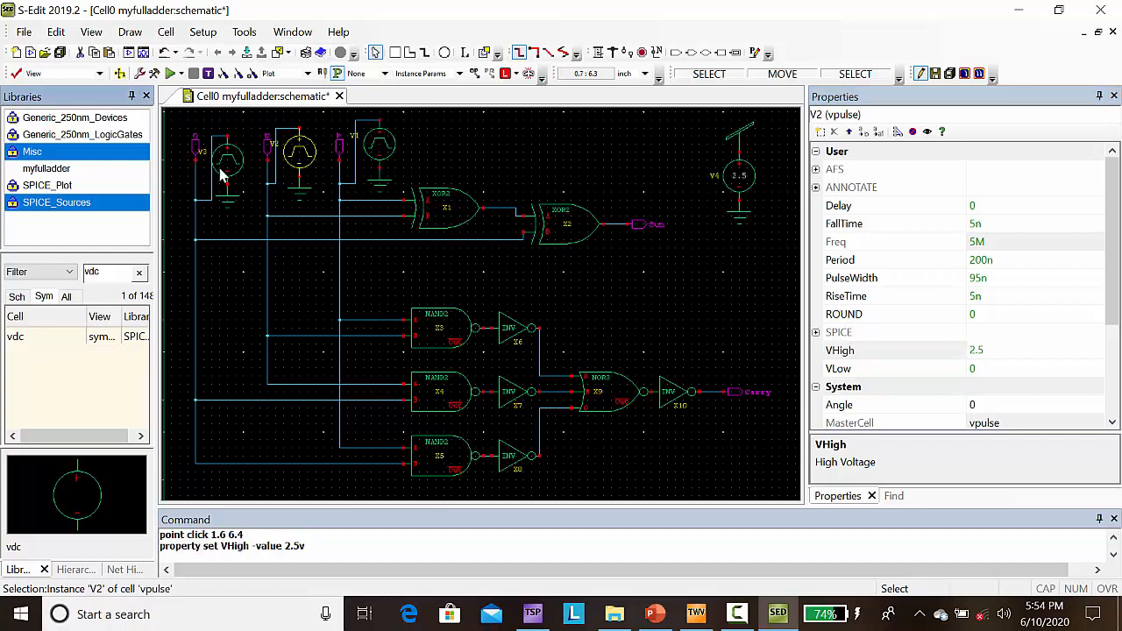
Step: Set the VHigh property of vpulse source V3 to 2.5 V and deselect the source
{"action": "left_click", "coordinate": [222, 175]}
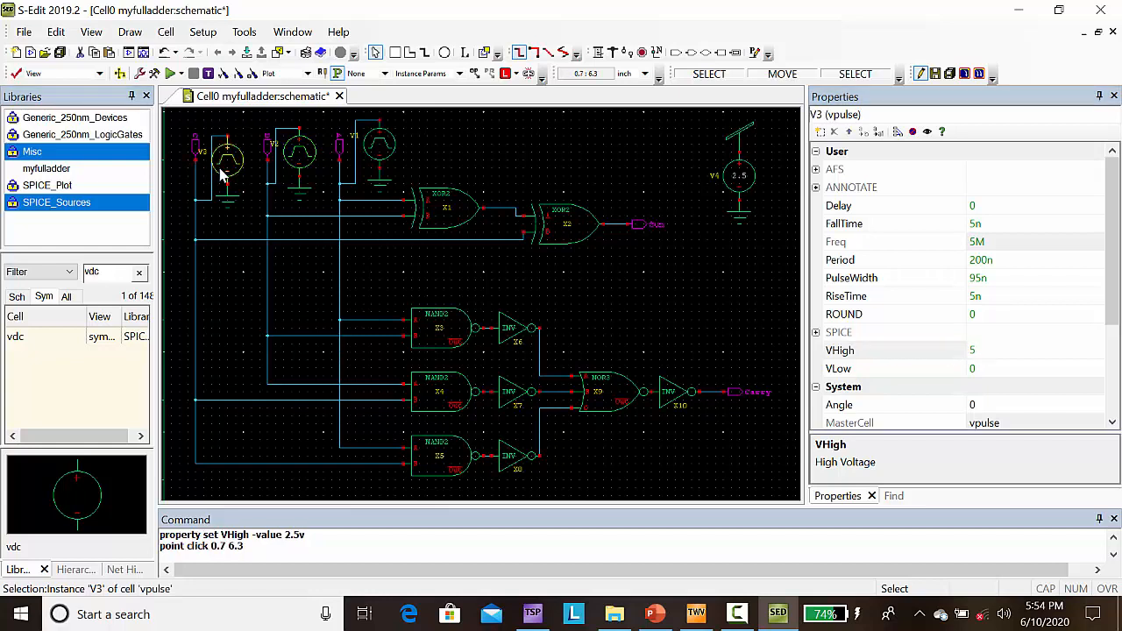
{"action": "left_click", "coordinate": [972, 351]}
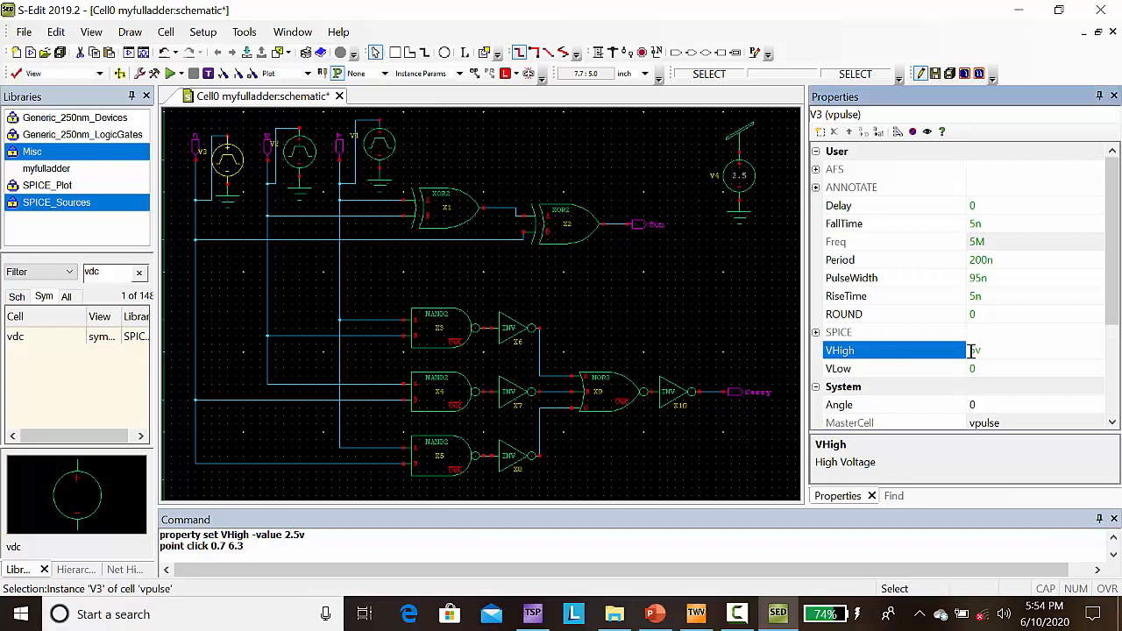
{"action": "type", "text": "2."}
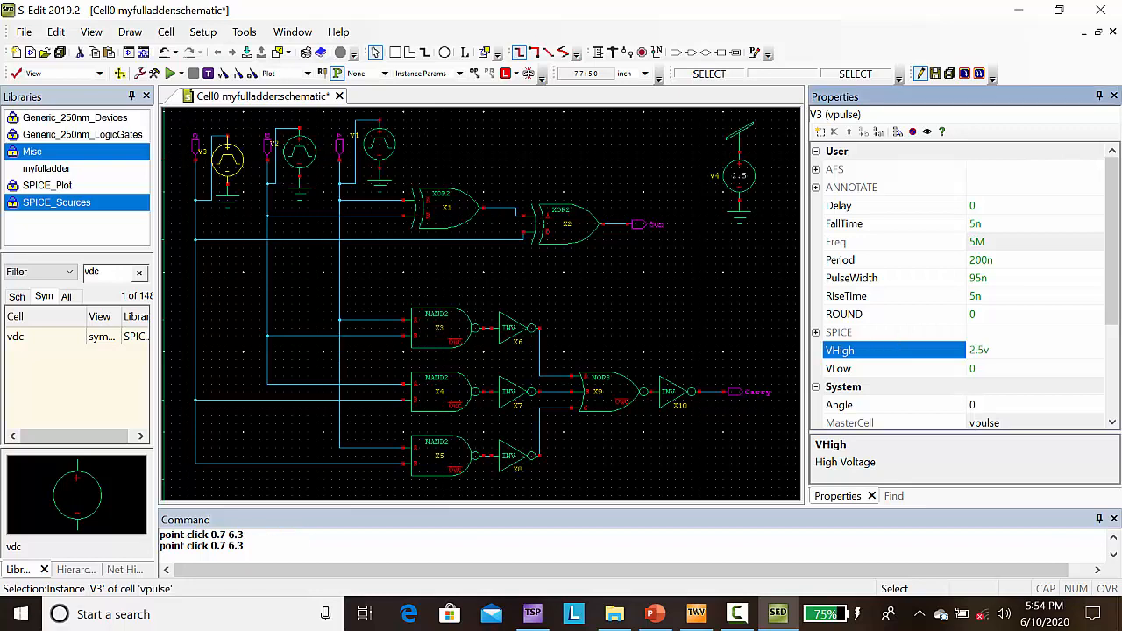
{"action": "left_click", "coordinate": [531, 155]}
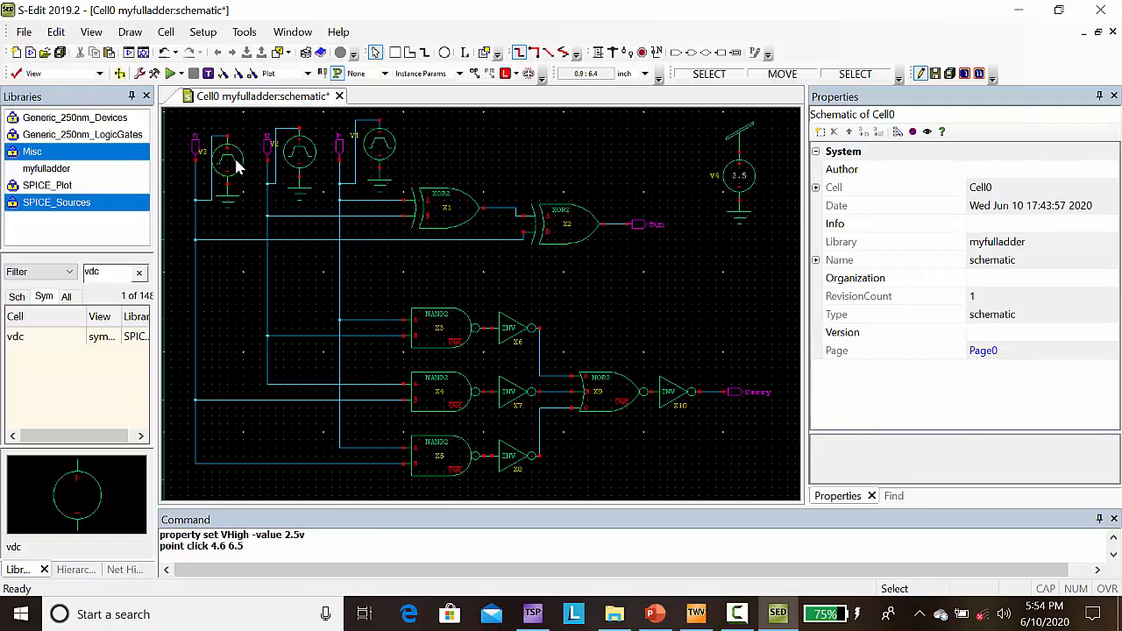
Step: Set the Period of vpulse source V1 to 100 ns, keeping the PulseWidth formula
{"action": "left_click", "coordinate": [380, 151]}
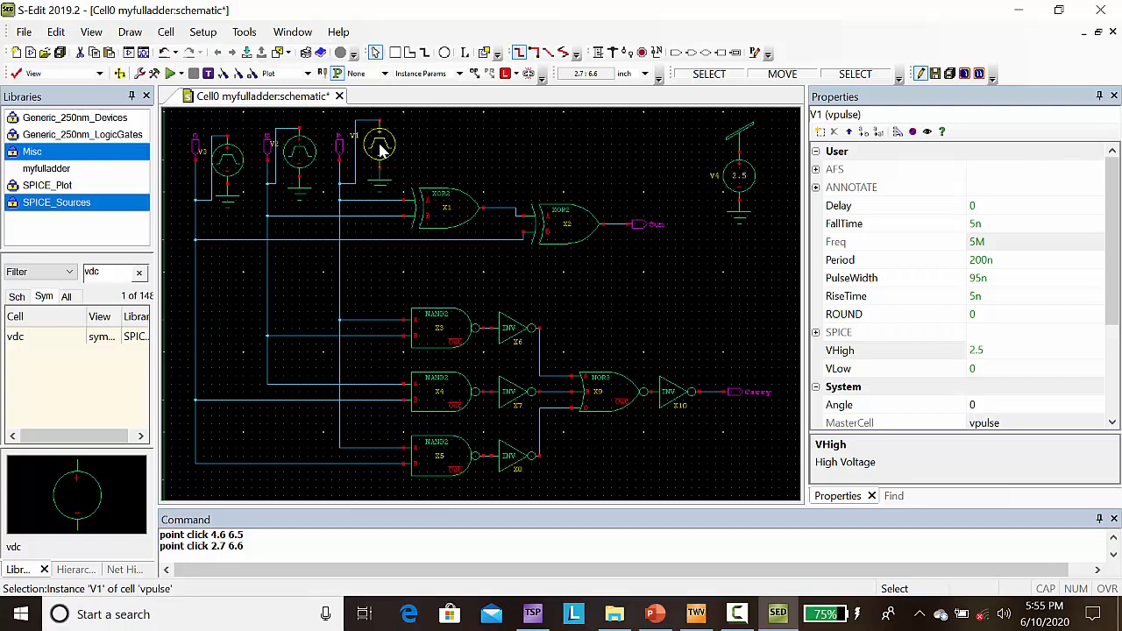
{"action": "left_click", "coordinate": [975, 259]}
{"action": "key", "text": "BackSpace"}
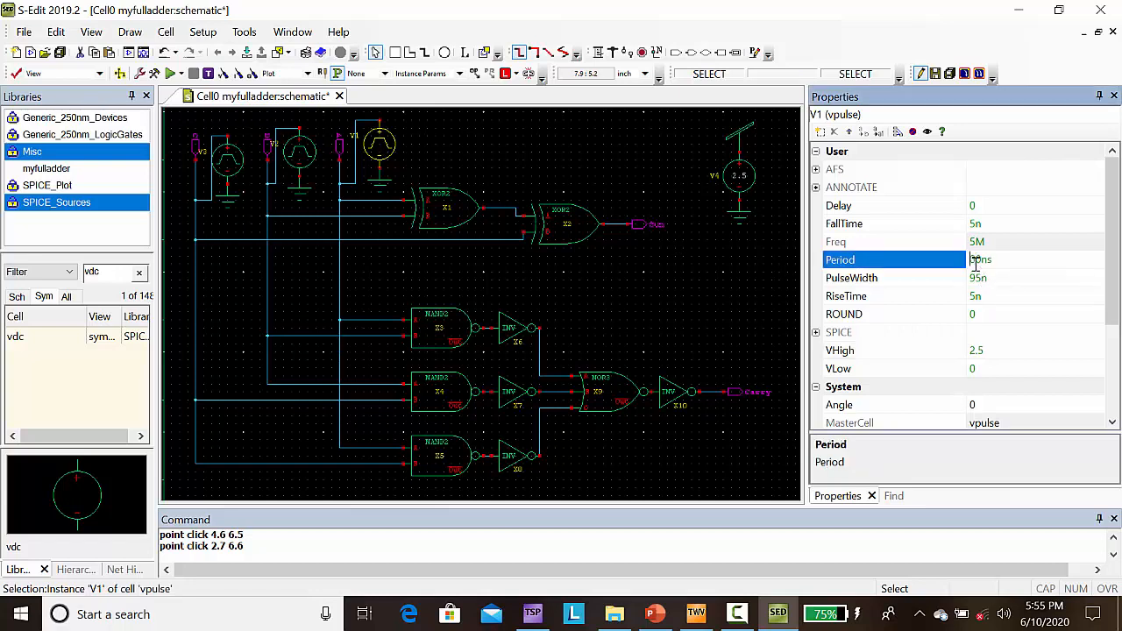
{"action": "type", "text": "1"}
{"action": "left_click_drag", "start_coordinate": [1064, 283], "coordinate": [1023, 283]}
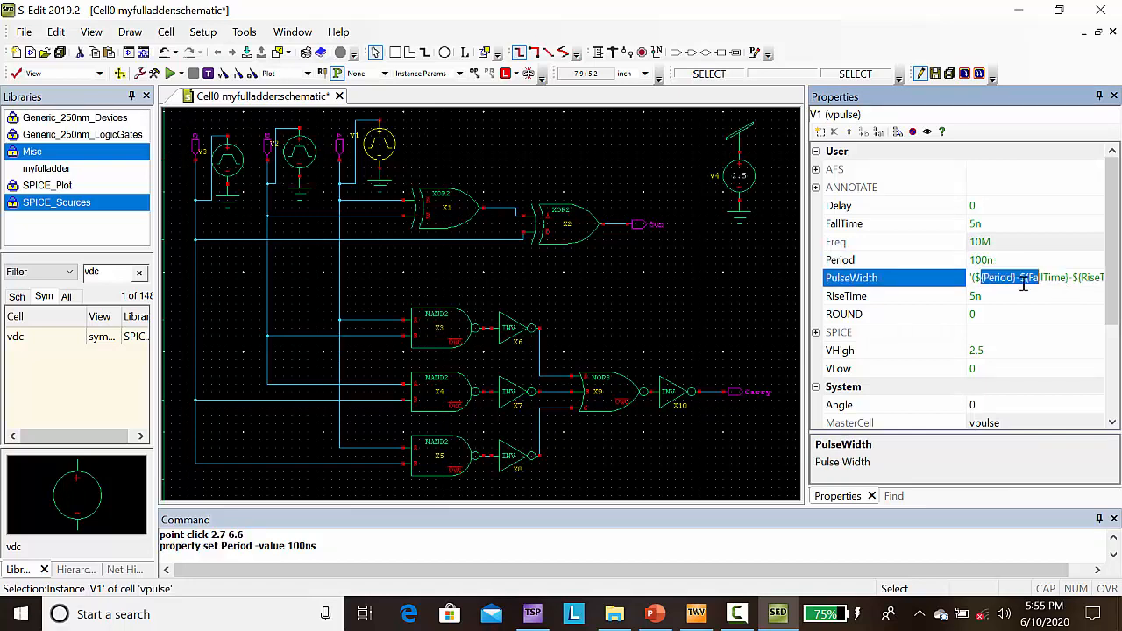
{"action": "left_click", "coordinate": [960, 314]}
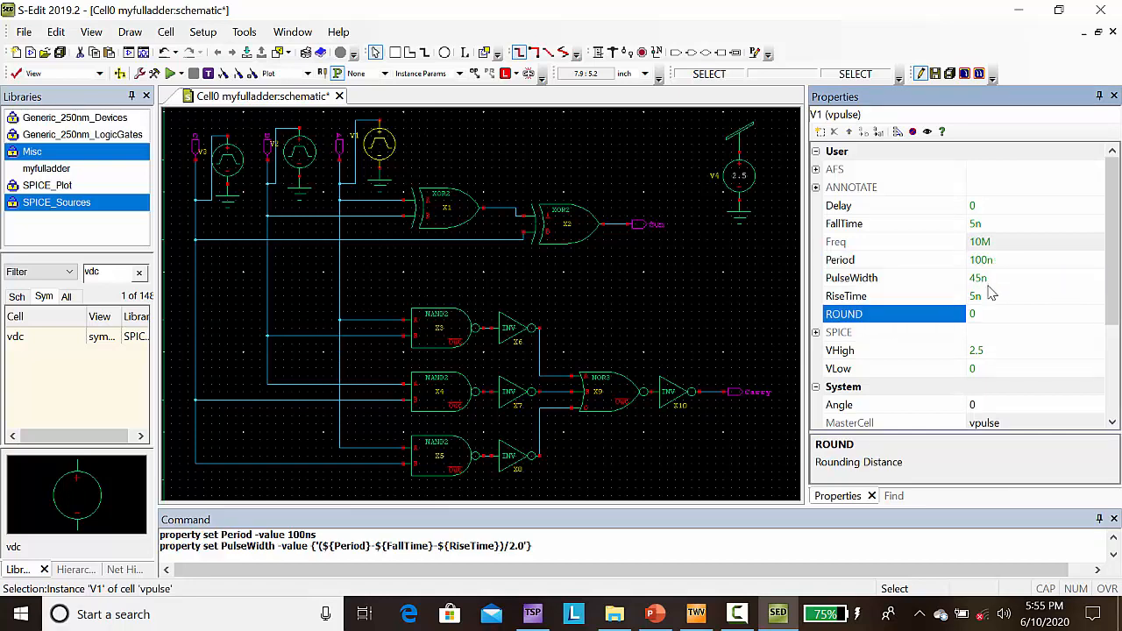
Step: Check the pulse properties of vpulse V2 and set the Period of vpulse V3 to 400 ns
{"action": "left_click", "coordinate": [300, 151]}
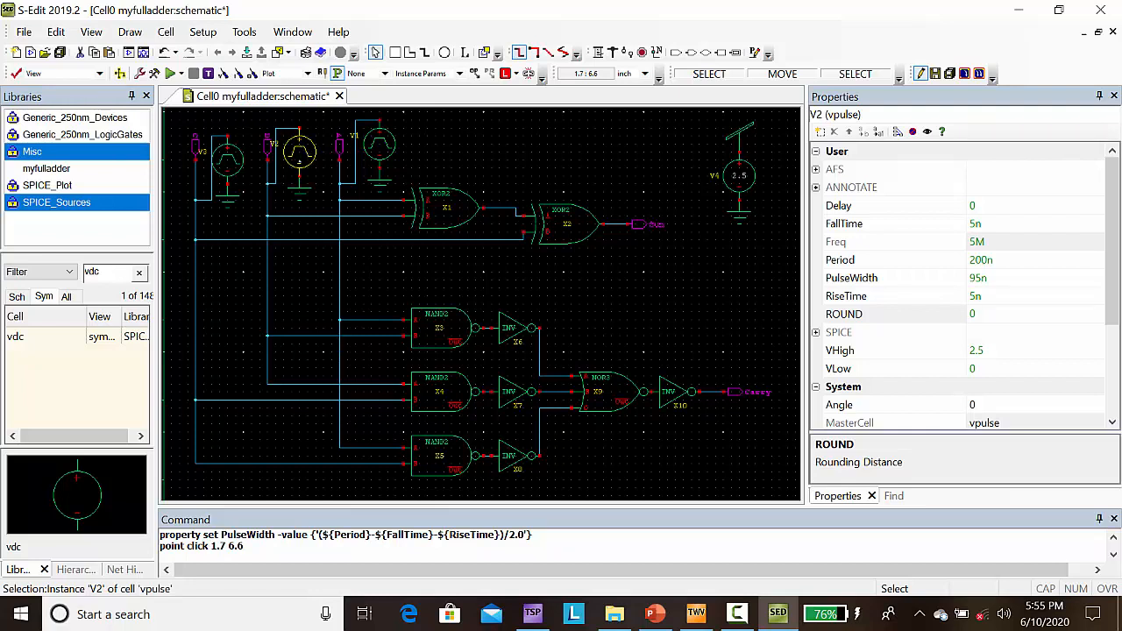
{"action": "left_click", "coordinate": [228, 167]}
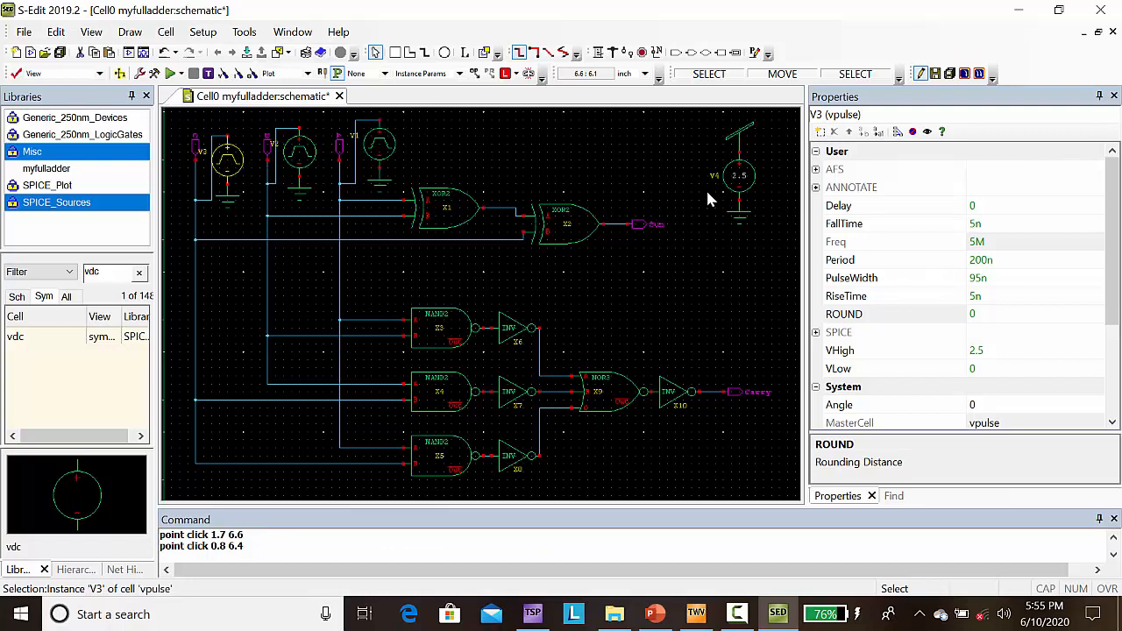
{"action": "left_click", "coordinate": [976, 261]}
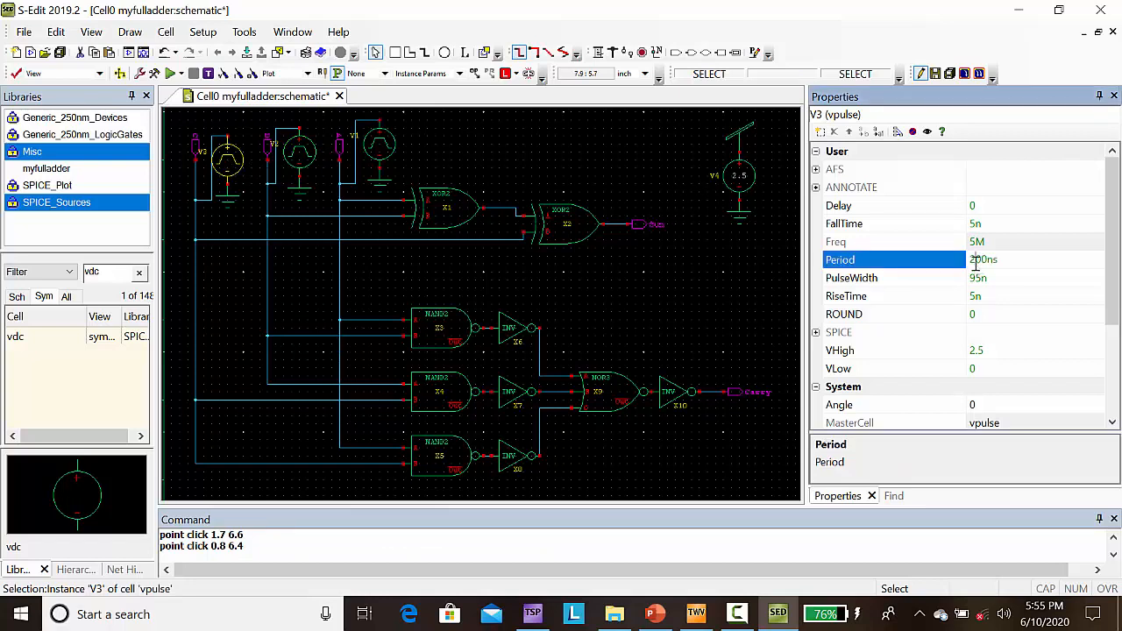
{"action": "key", "text": "BackSpace"}
{"action": "type", "text": "4"}
{"action": "key", "text": "Return"}
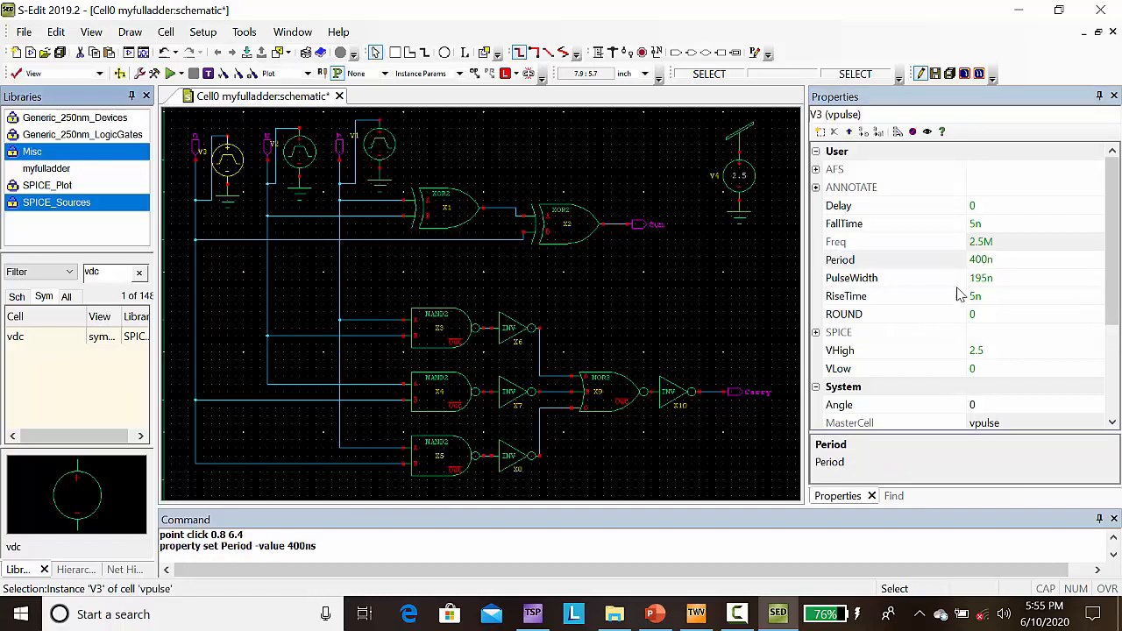
{"action": "left_click", "coordinate": [721, 260]}
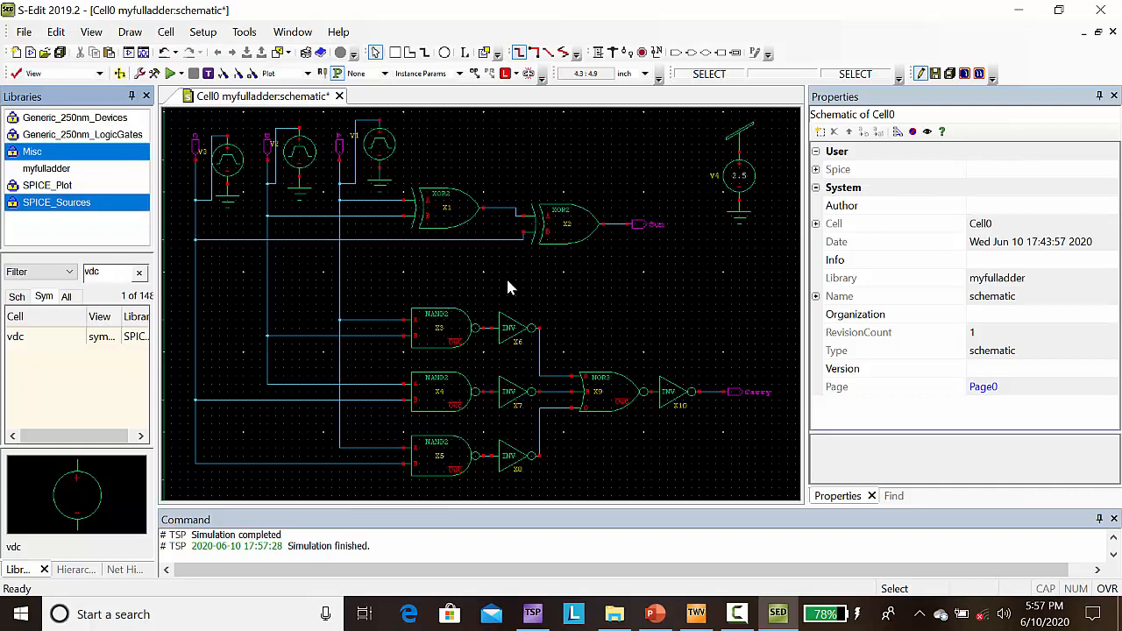
Step: Place V_VoltagePrint probes from the SPICE_Plot library on the Sum net at (5.6, 5.6) and the Carry net at (6.8, 3.5)
{"action": "left_click", "coordinate": [63, 202]}
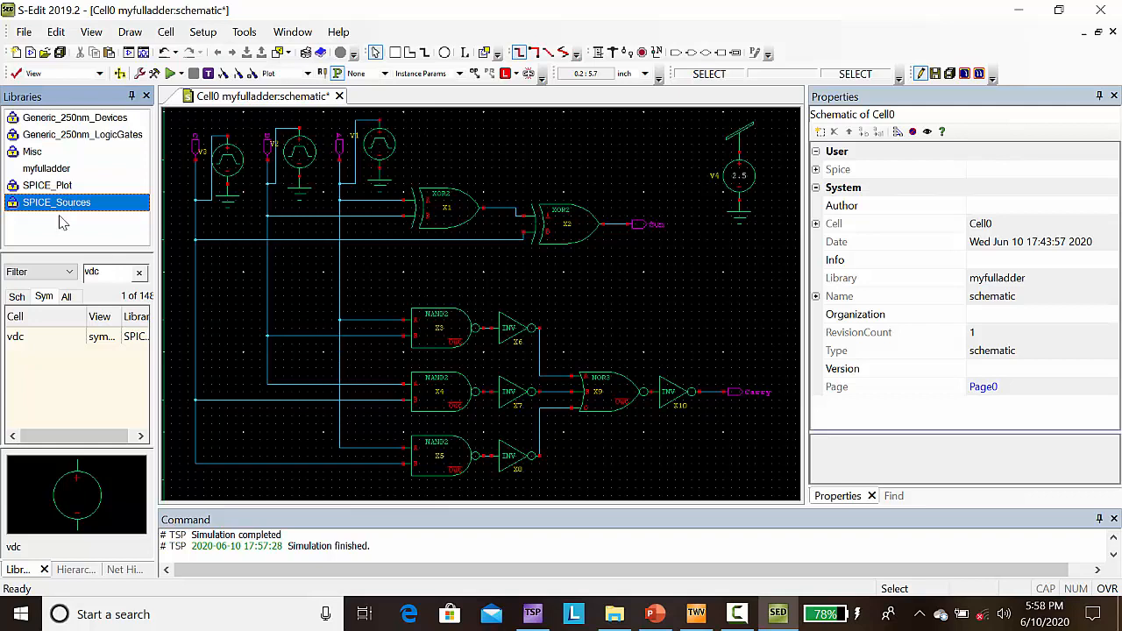
{"action": "left_click", "coordinate": [64, 190]}
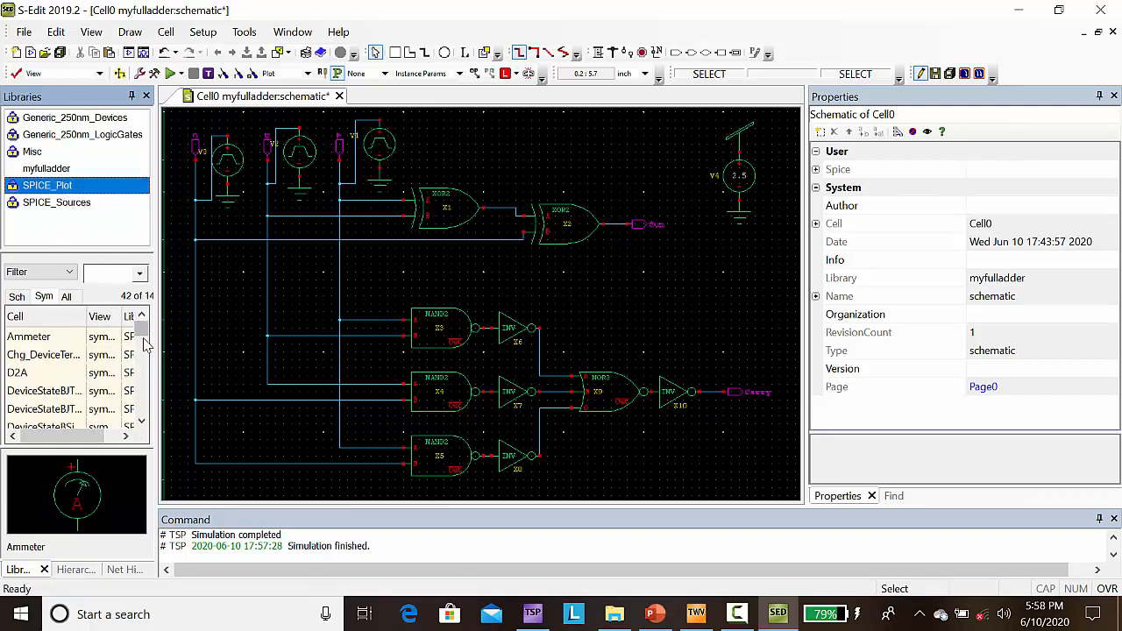
{"action": "left_click_drag", "start_coordinate": [144, 337], "coordinate": [140, 421]}
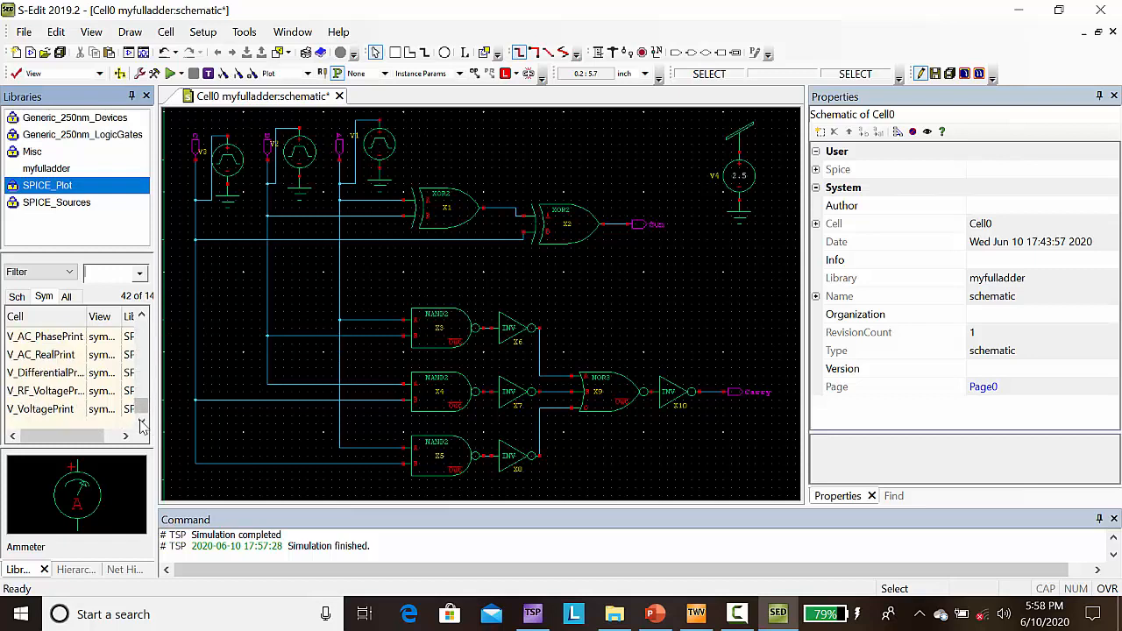
{"action": "left_click", "coordinate": [50, 416]}
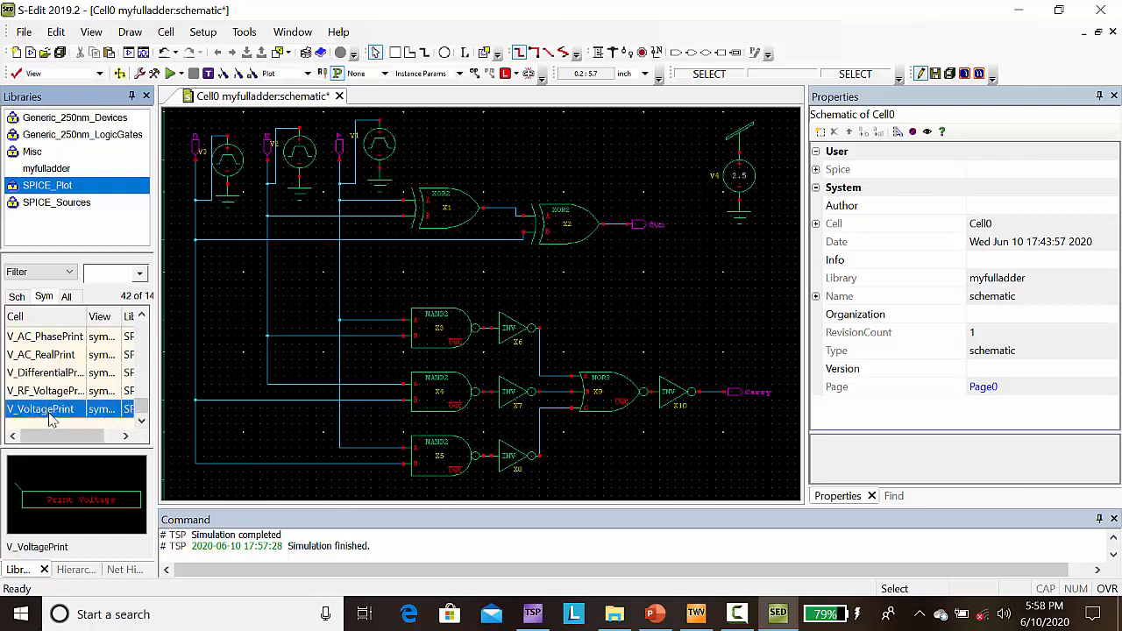
{"action": "right_click", "coordinate": [50, 417]}
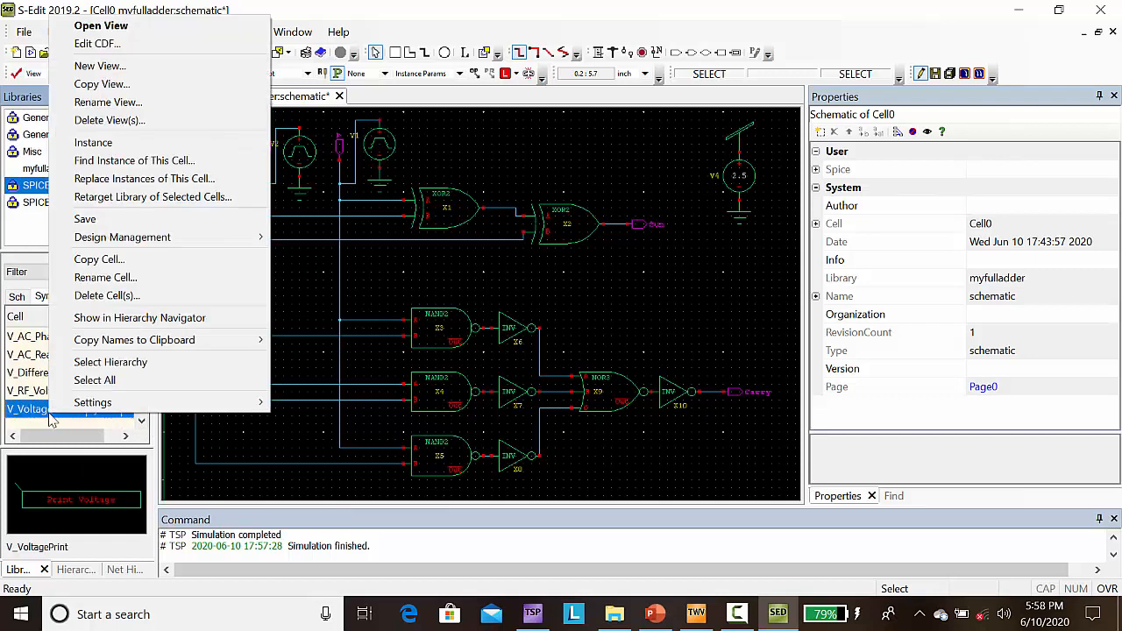
{"action": "left_click", "coordinate": [98, 143]}
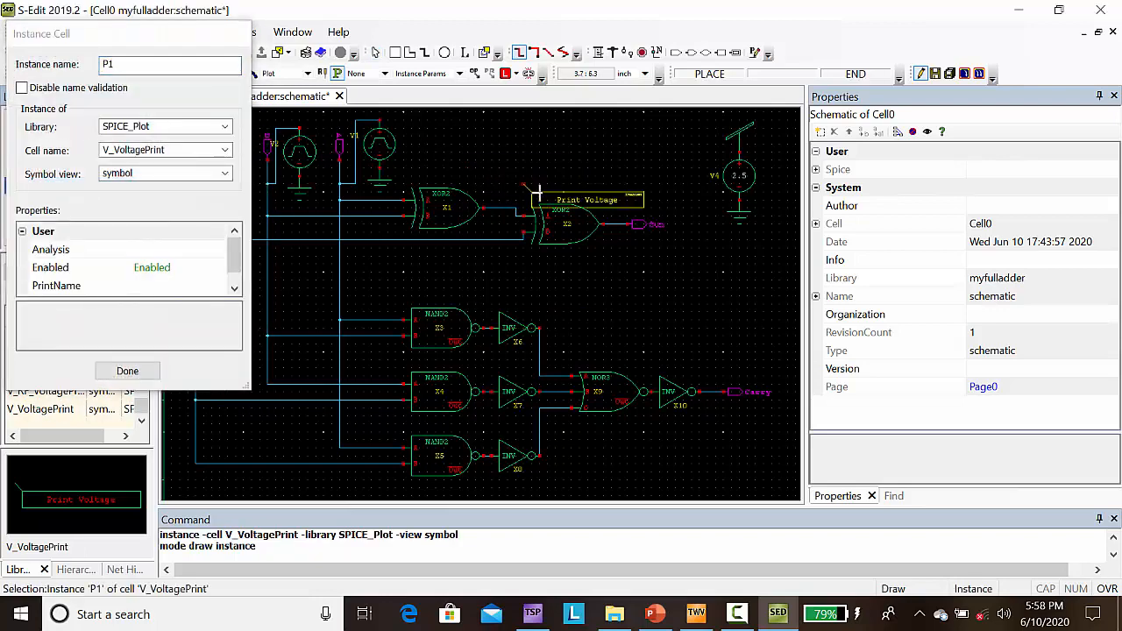
{"action": "left_click", "coordinate": [611, 226]}
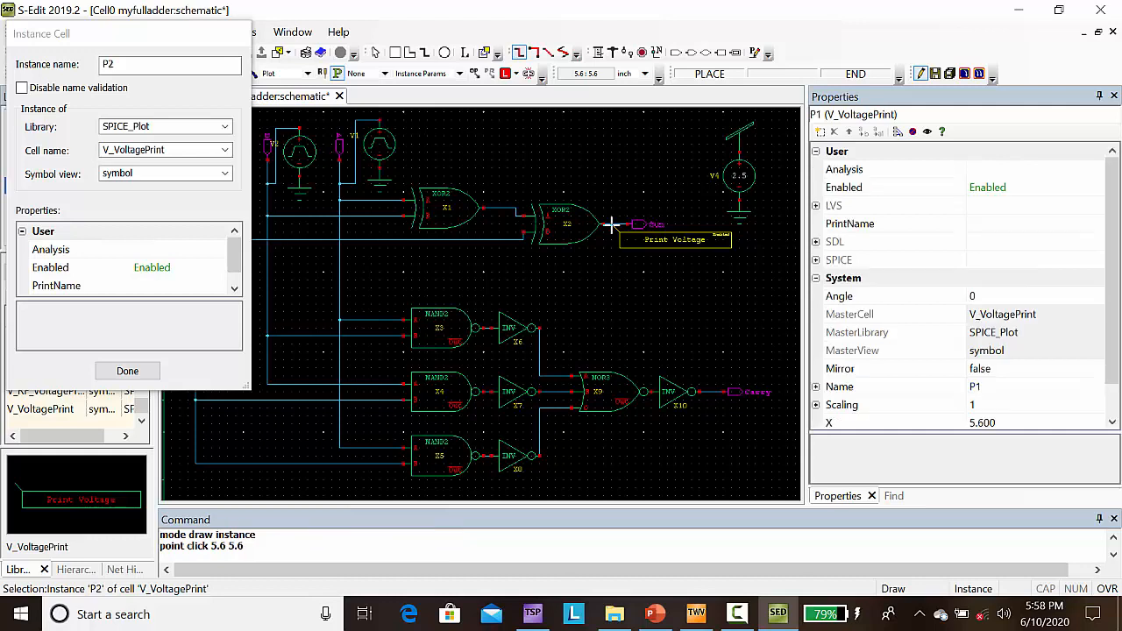
{"action": "left_click", "coordinate": [707, 394]}
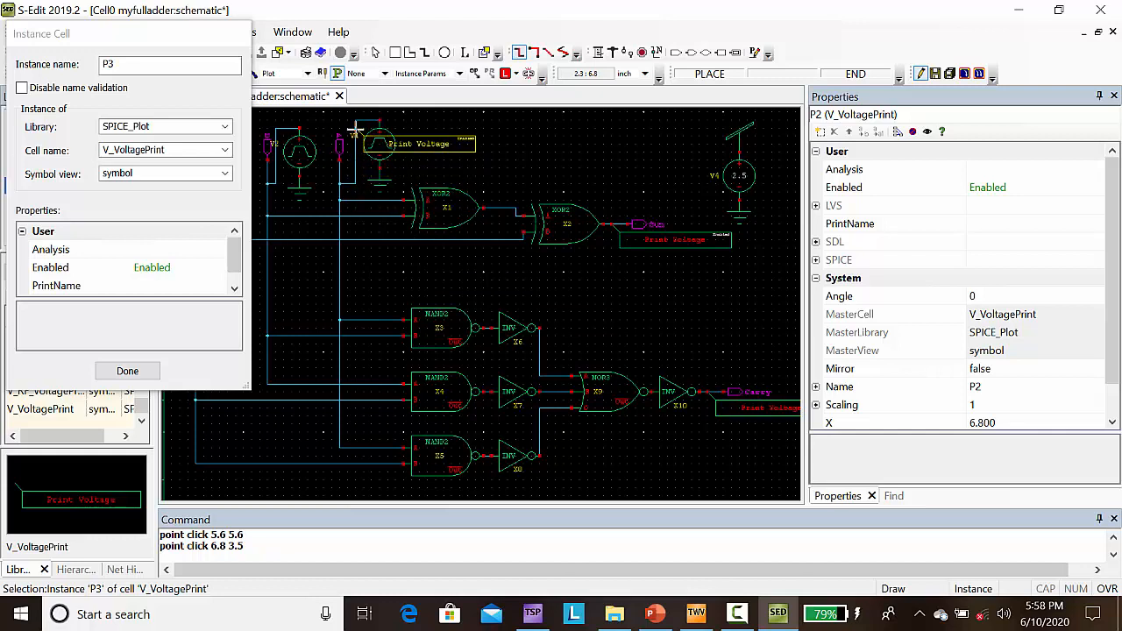
Step: Place V_VoltagePrint probes on the V1, V2 and V3 wires at (2.4, 6.8), (1.4, 6.7) and (0.6, 6.6), and finish instancing
{"action": "left_click", "coordinate": [355, 130]}
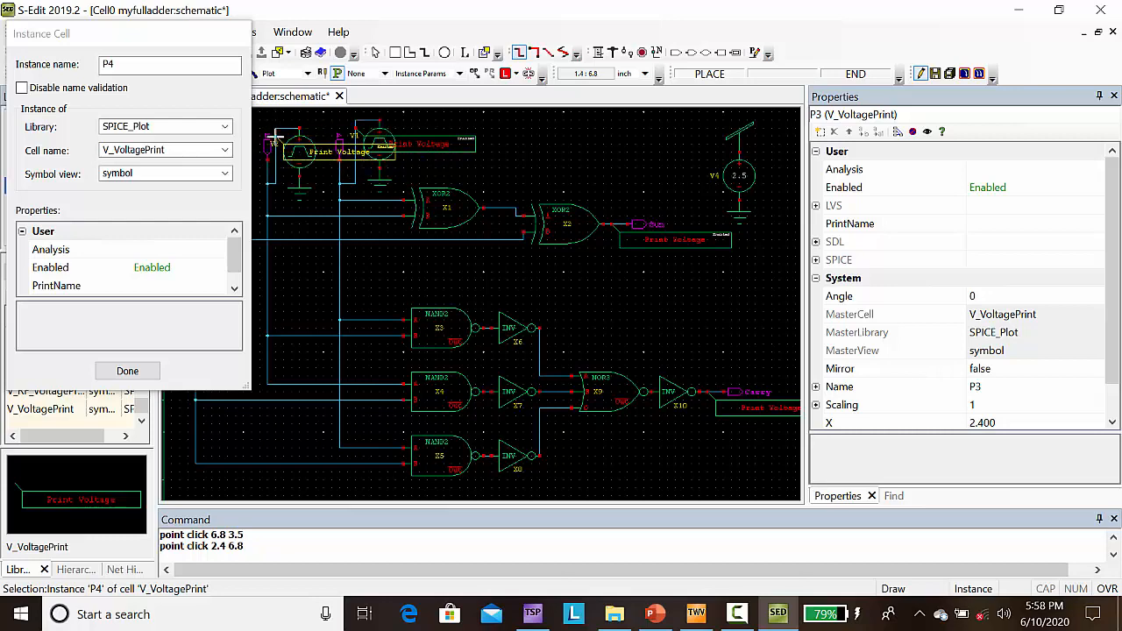
{"action": "left_click", "coordinate": [272, 138]}
{"action": "key", "text": "Left"}
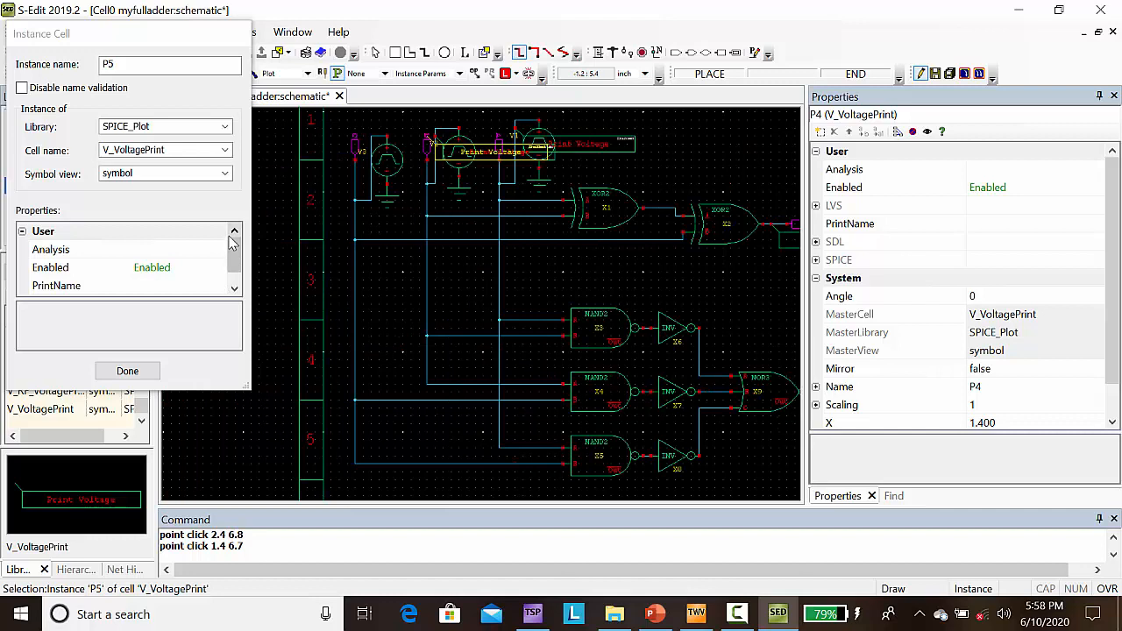
{"action": "left_click", "coordinate": [371, 140]}
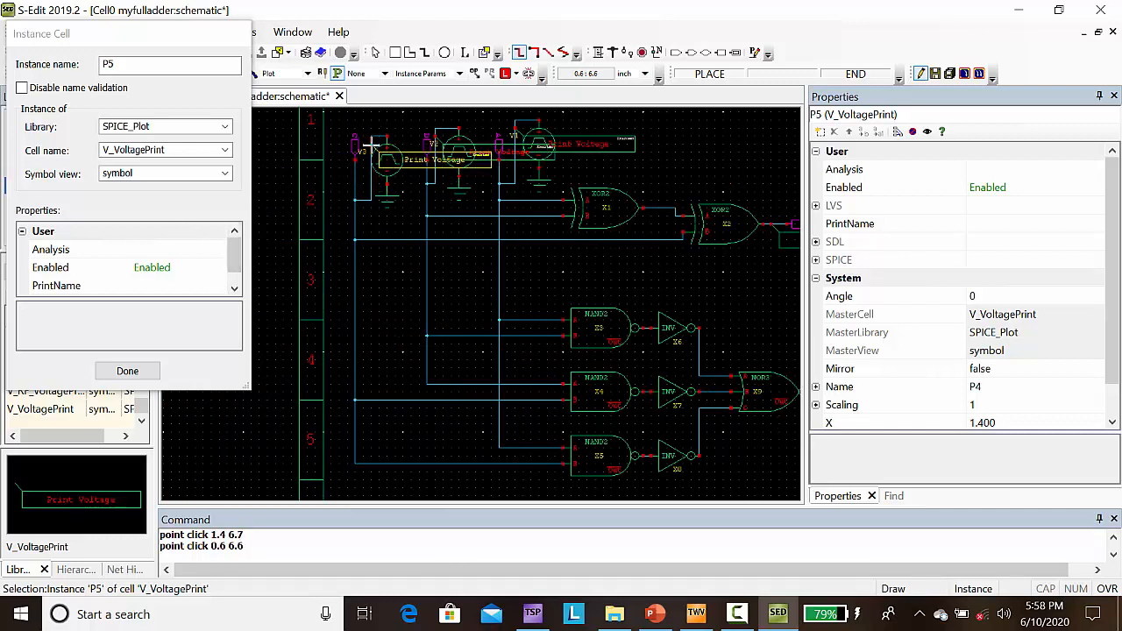
{"action": "left_click", "coordinate": [149, 372]}
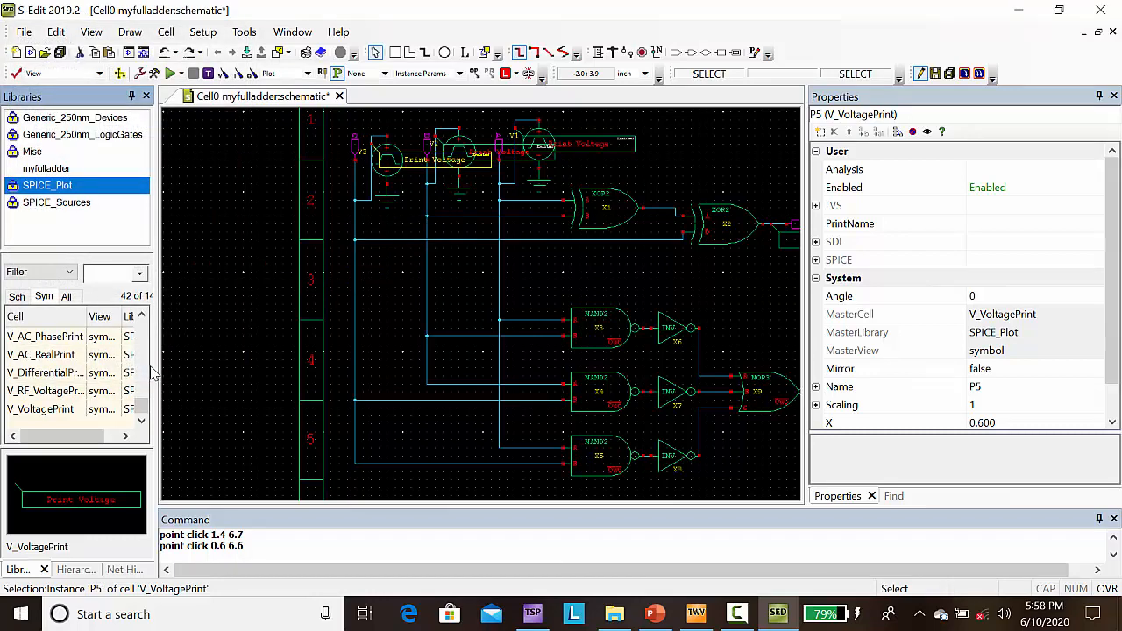
Step: Check the Stop Time and Maximum Time Step of the Transient/Fourier Analysis in the SPICE simulation setup for Cell0
{"action": "left_click", "coordinate": [154, 74]}
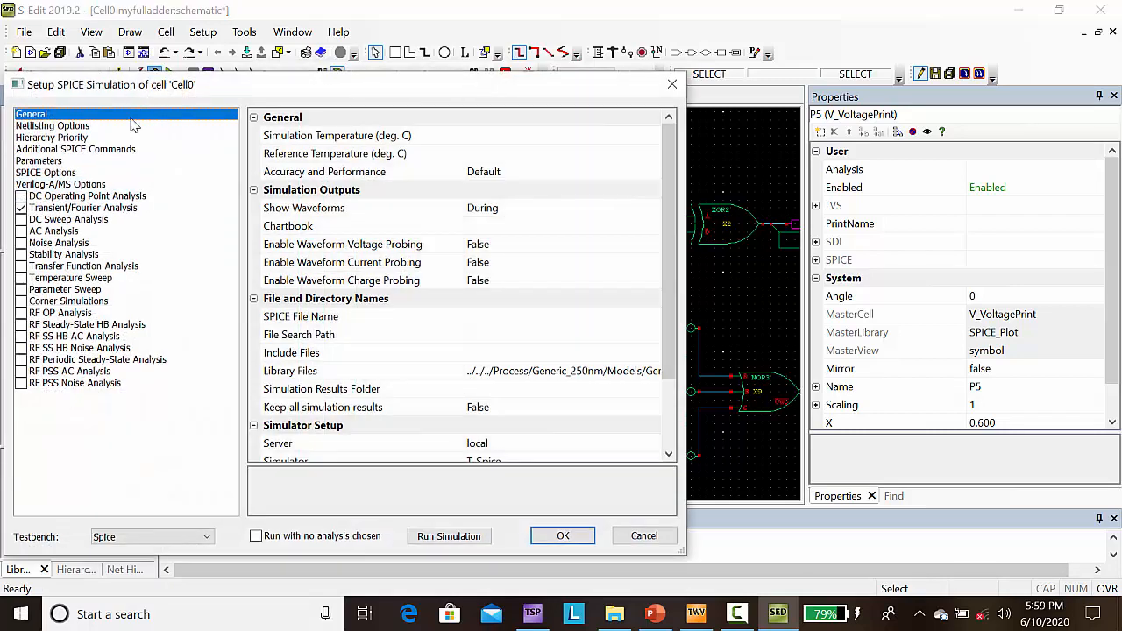
{"action": "left_click", "coordinate": [27, 213]}
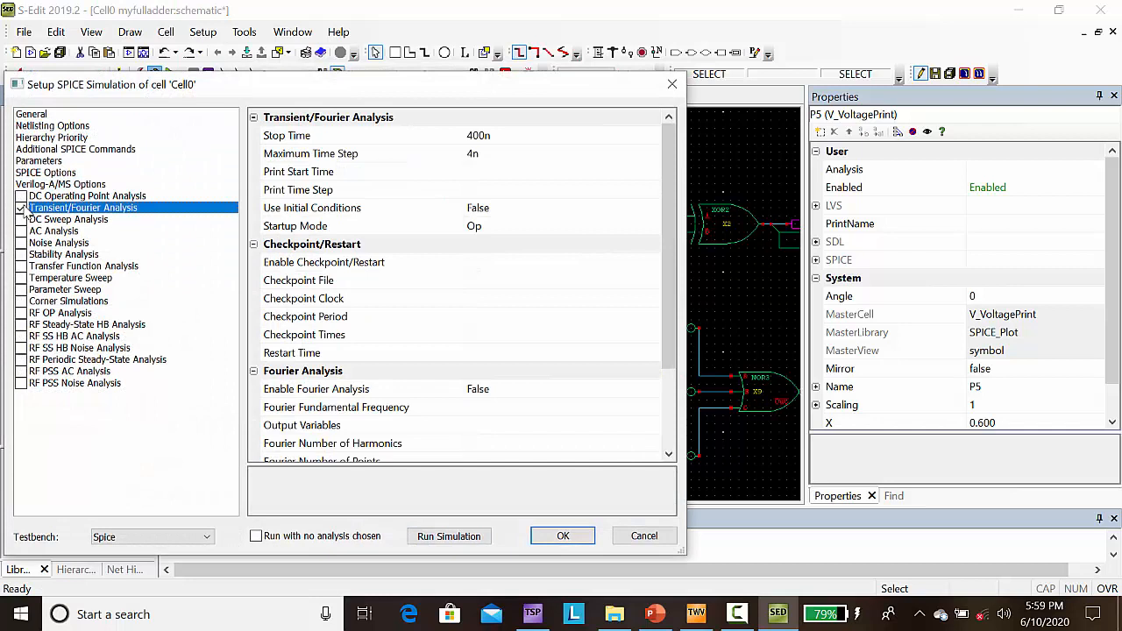
{"action": "left_click", "coordinate": [483, 135]}
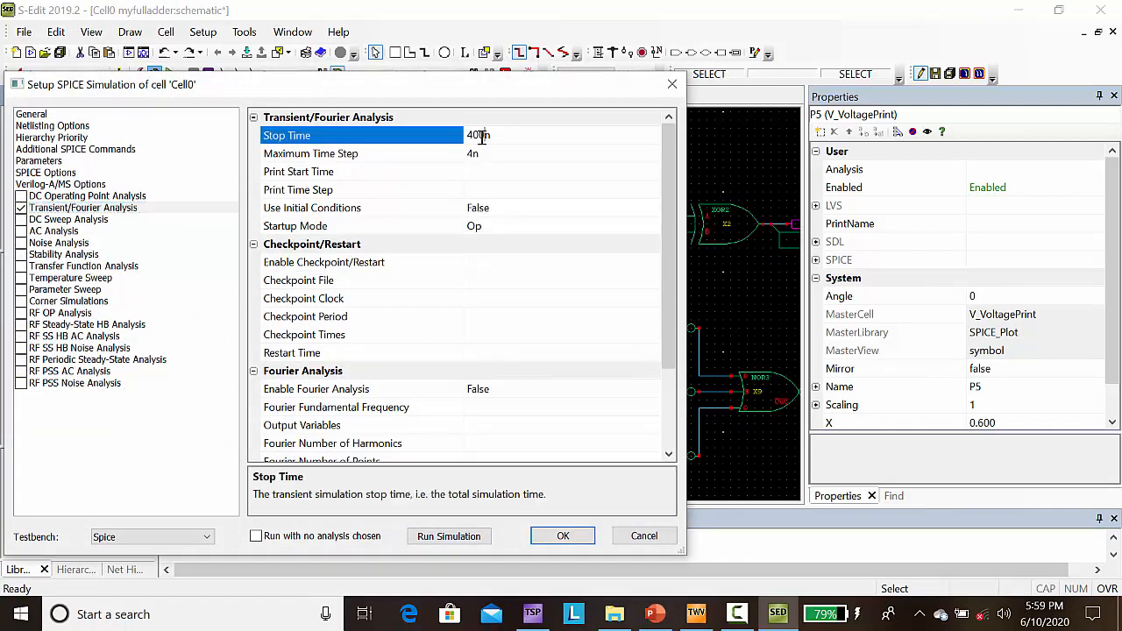
{"action": "left_click", "coordinate": [481, 153]}
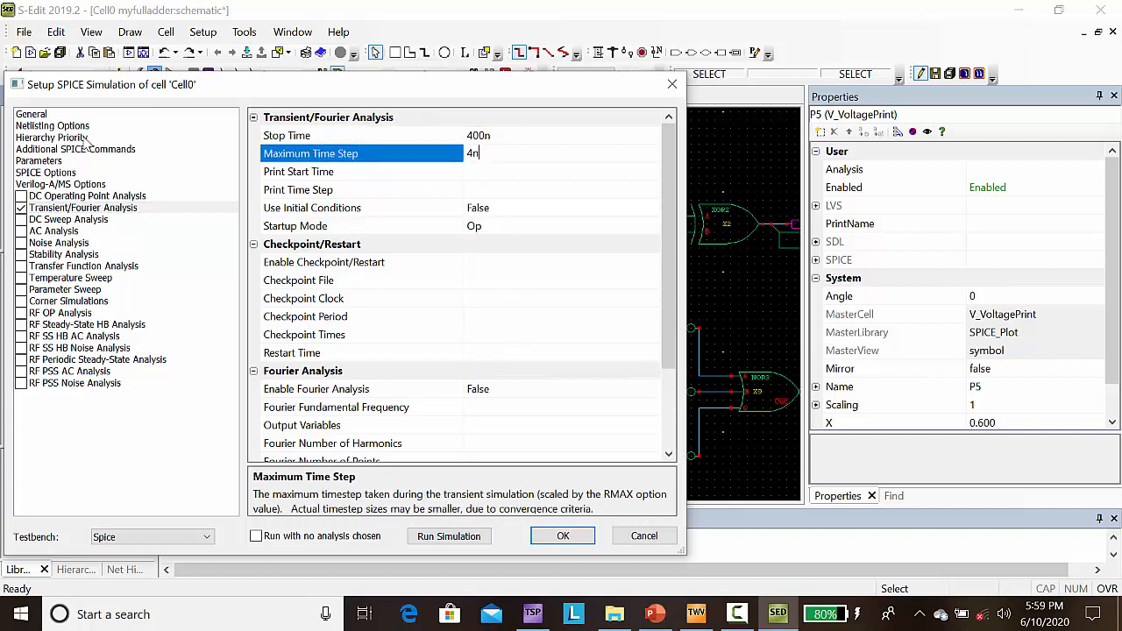
Step: Review the full Library Files path in the General simulation settings and accept the simulation setup
{"action": "left_click", "coordinate": [34, 115]}
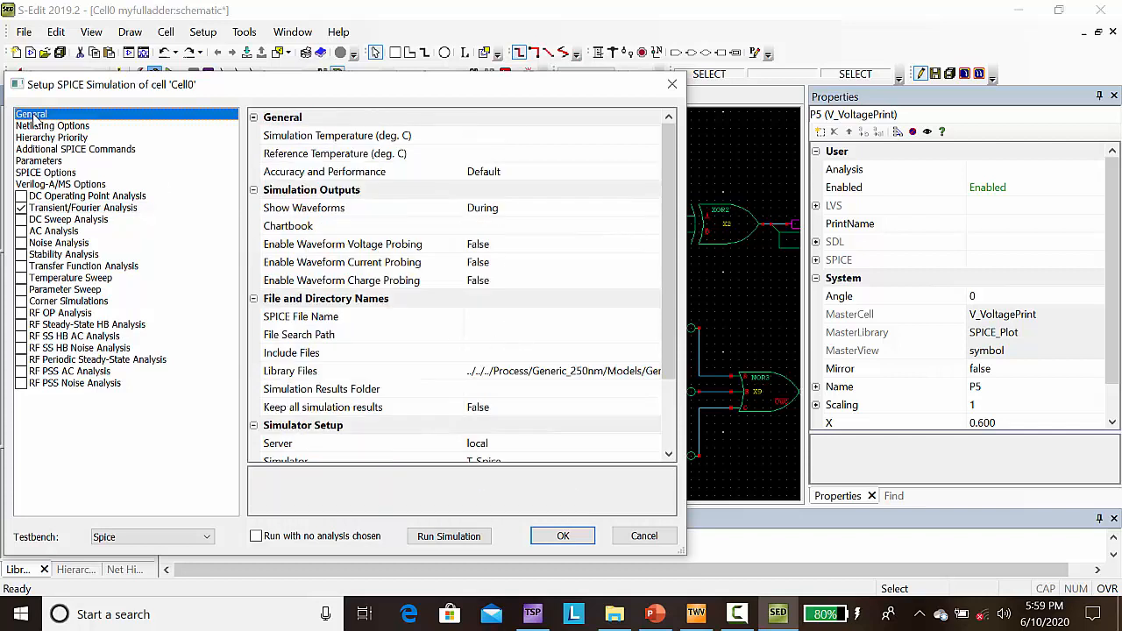
{"action": "left_click", "coordinate": [497, 371]}
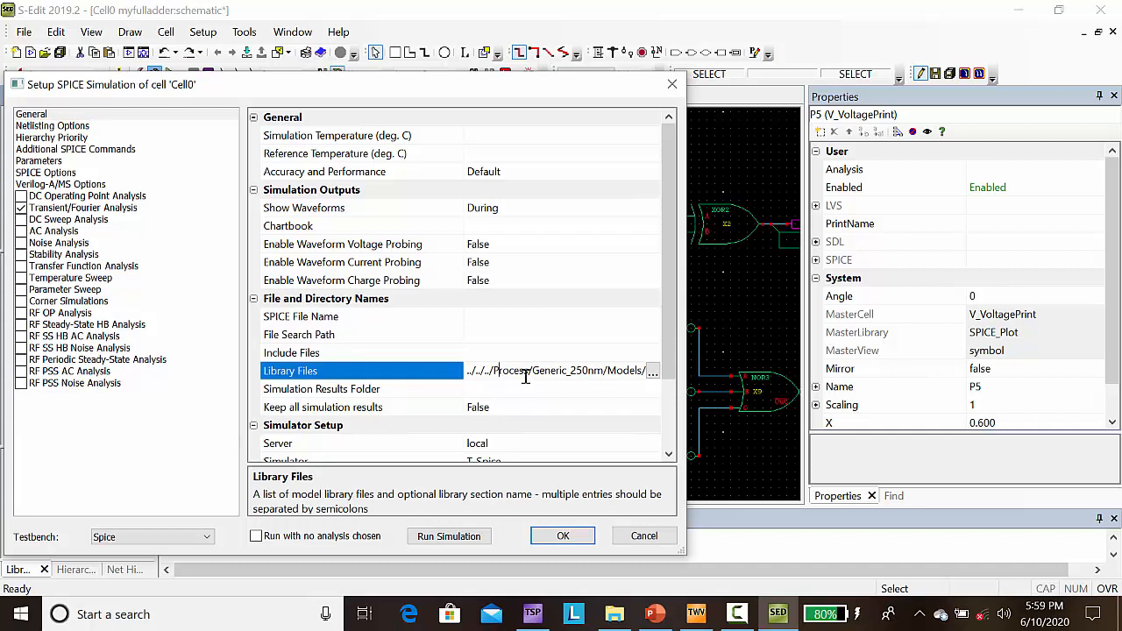
{"action": "key", "text": "Right"}
{"action": "key", "text": "Right"}
{"action": "key", "text": "Right"}
{"action": "key", "text": "Right"}
{"action": "key", "text": "Right"}
{"action": "key", "text": "Right"}
{"action": "key", "text": "Right"}
{"action": "key", "text": "Right"}
{"action": "key", "text": "Right"}
{"action": "key", "text": "Right"}
{"action": "key", "text": "Right"}
{"action": "key", "text": "Right"}
{"action": "key", "text": "Right"}
{"action": "key", "text": "Right"}
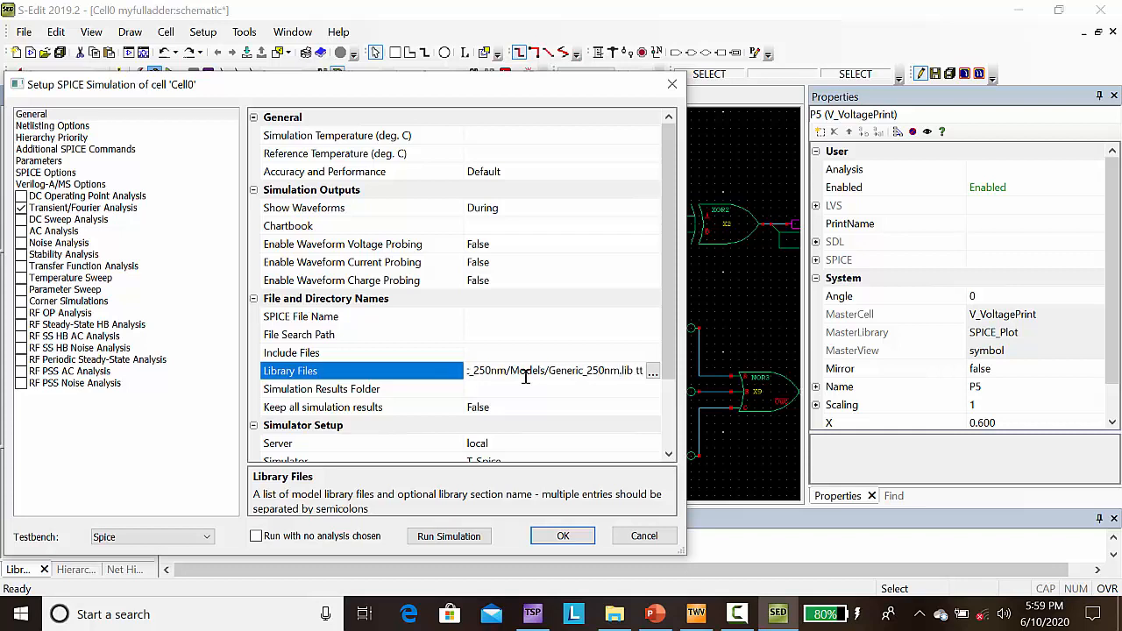
{"action": "left_click", "coordinate": [562, 538]}
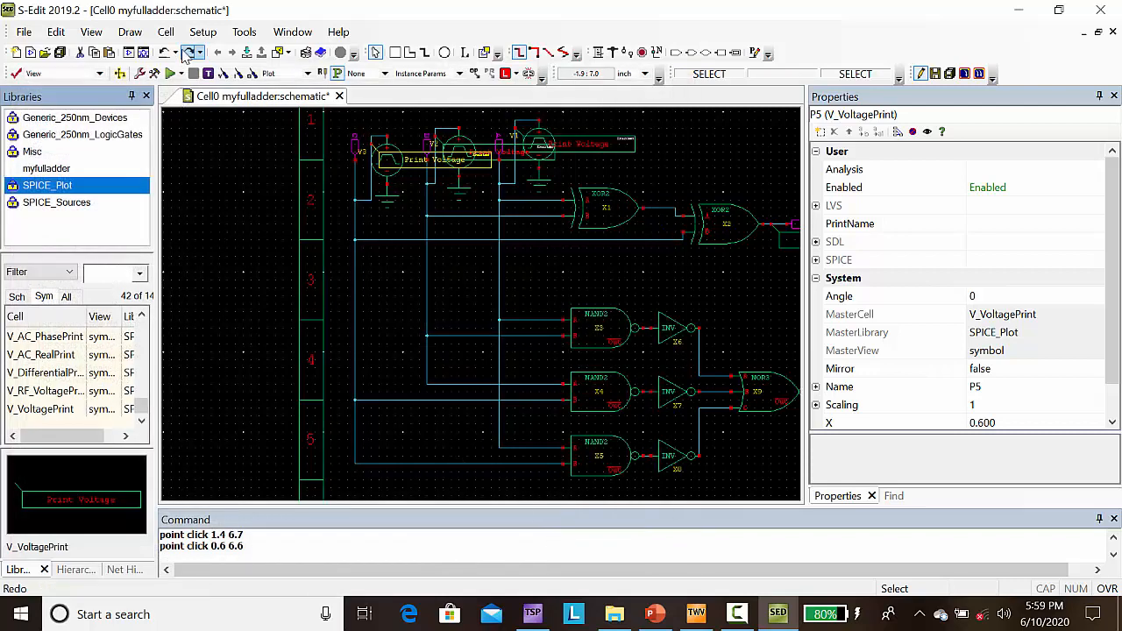
Step: Run the simulation and show the A, B, C, Carry and Sum waveforms as separate plots in a taller chart area
{"action": "left_click", "coordinate": [171, 75]}
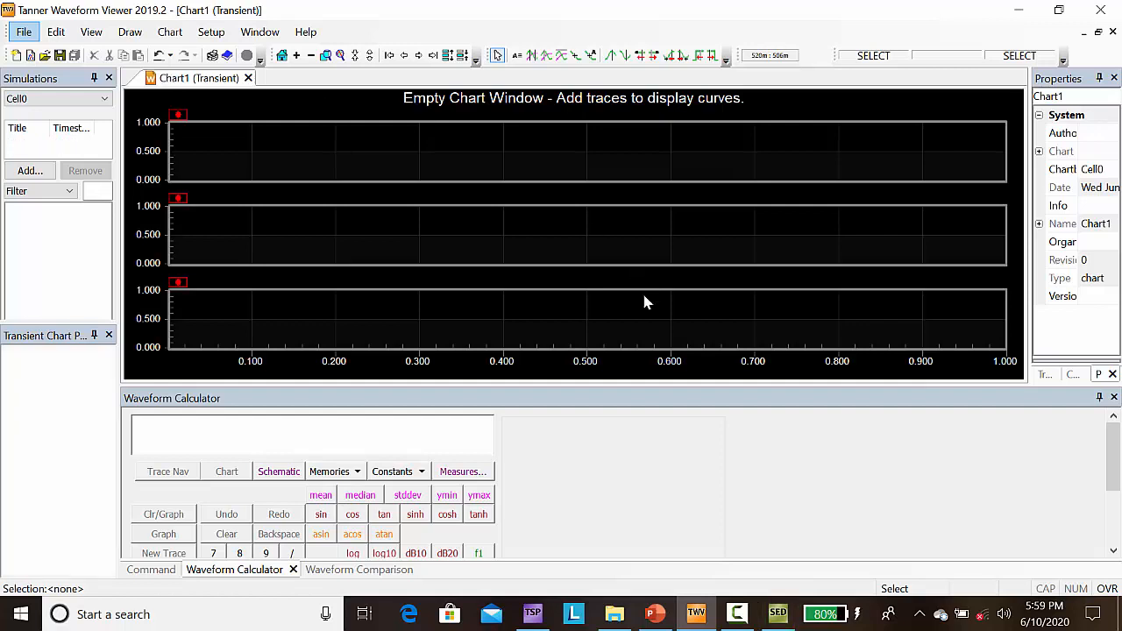
{"action": "left_click", "coordinate": [447, 55]}
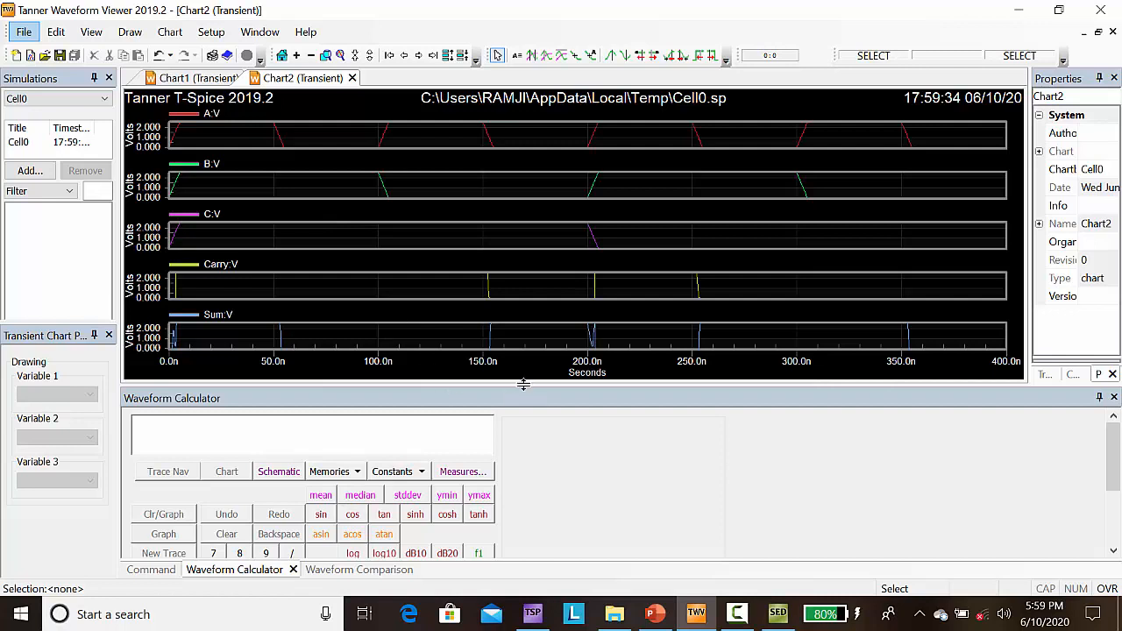
{"action": "left_click_drag", "start_coordinate": [524, 384], "coordinate": [514, 513]}
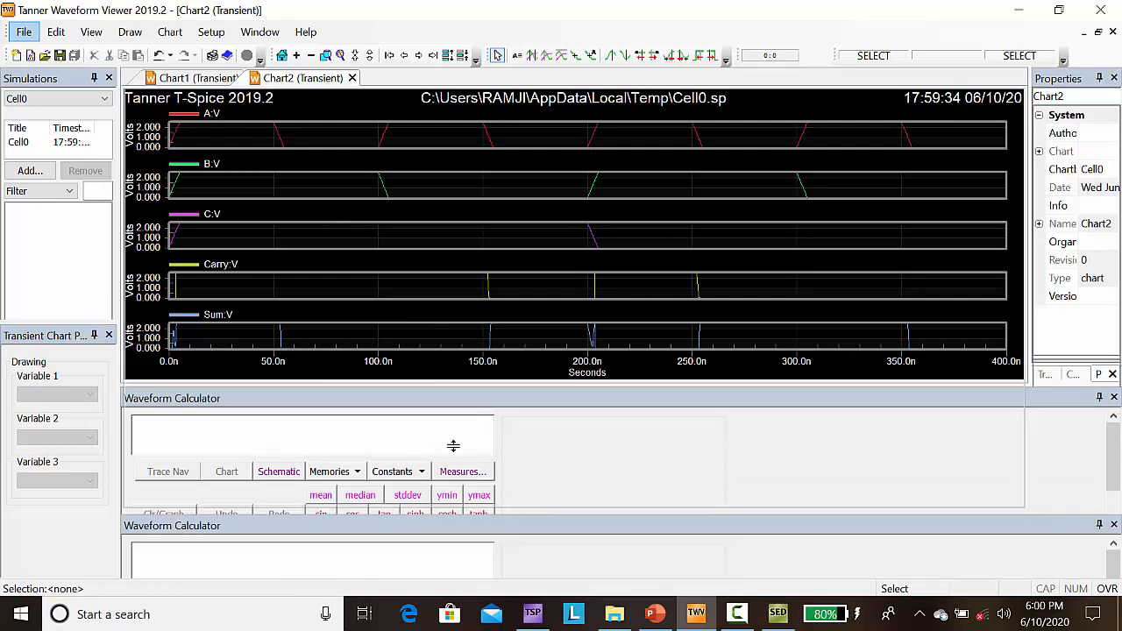
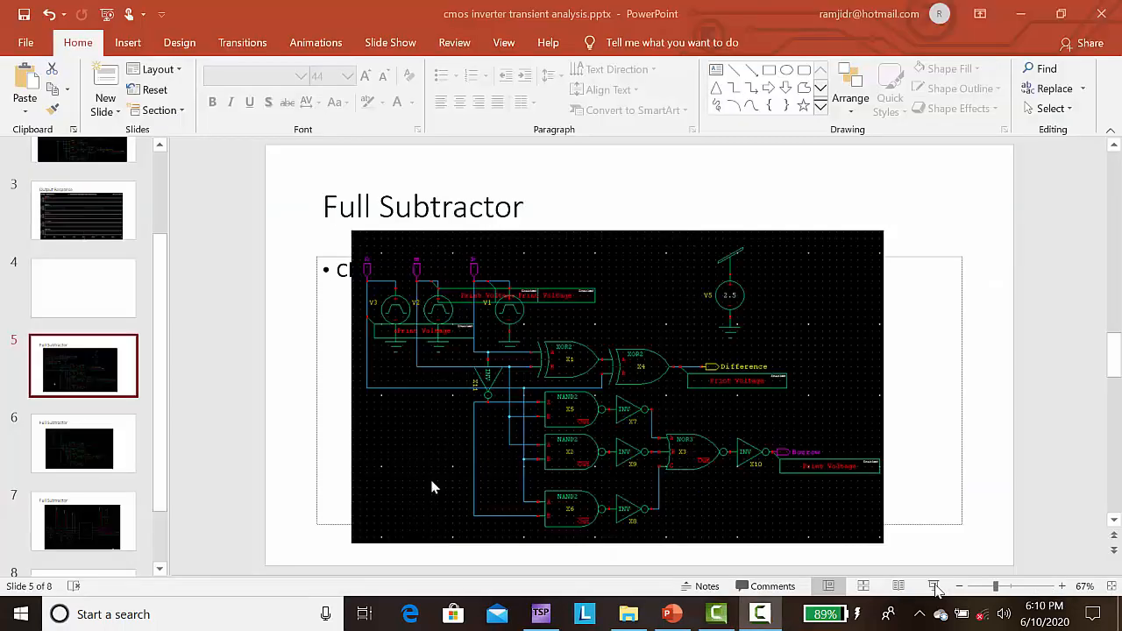
Step: Present the Full Subtractor slides covering the gate-level schematics, the symbol test circuit and the output response, and end the slide show
{"action": "left_click", "coordinate": [936, 589]}
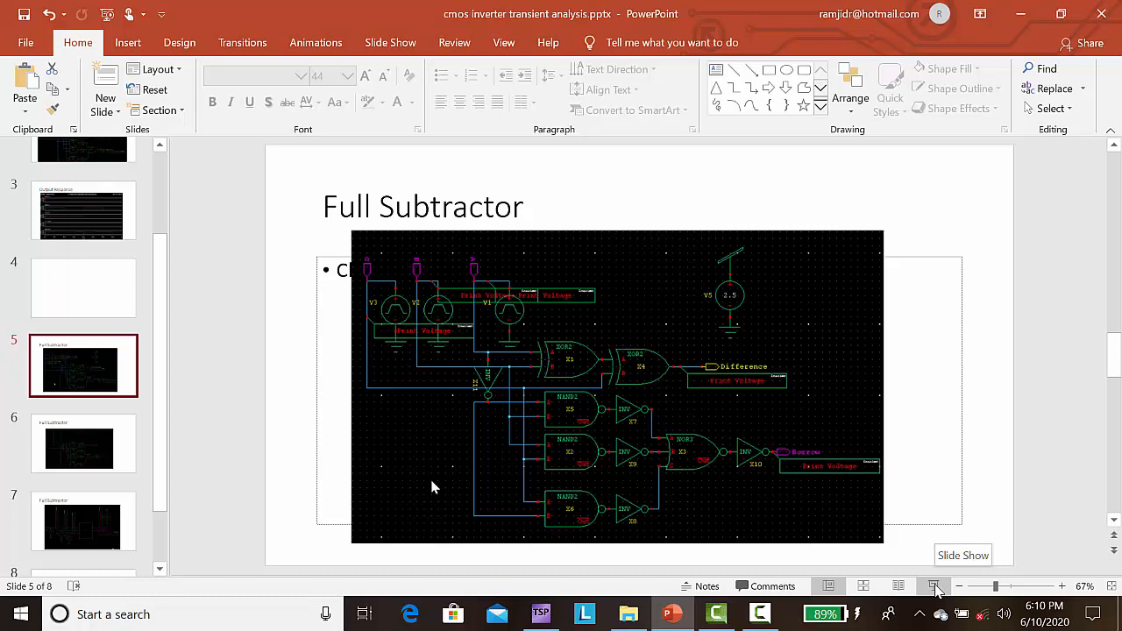
{"action": "left_click", "coordinate": [935, 589]}
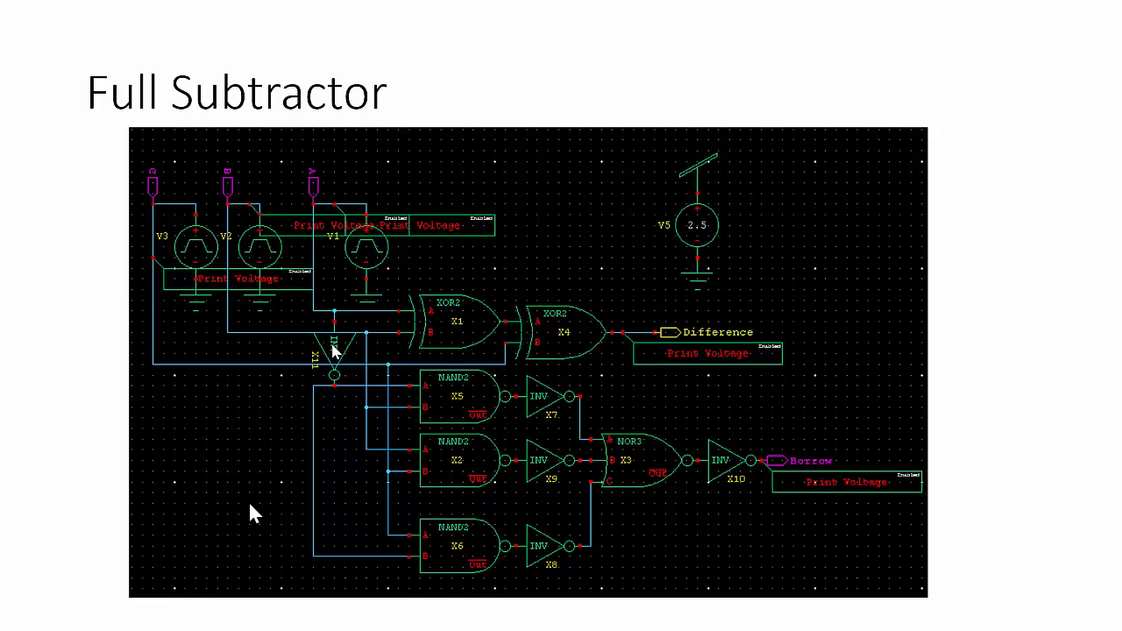
{"action": "left_click", "coordinate": [332, 344]}
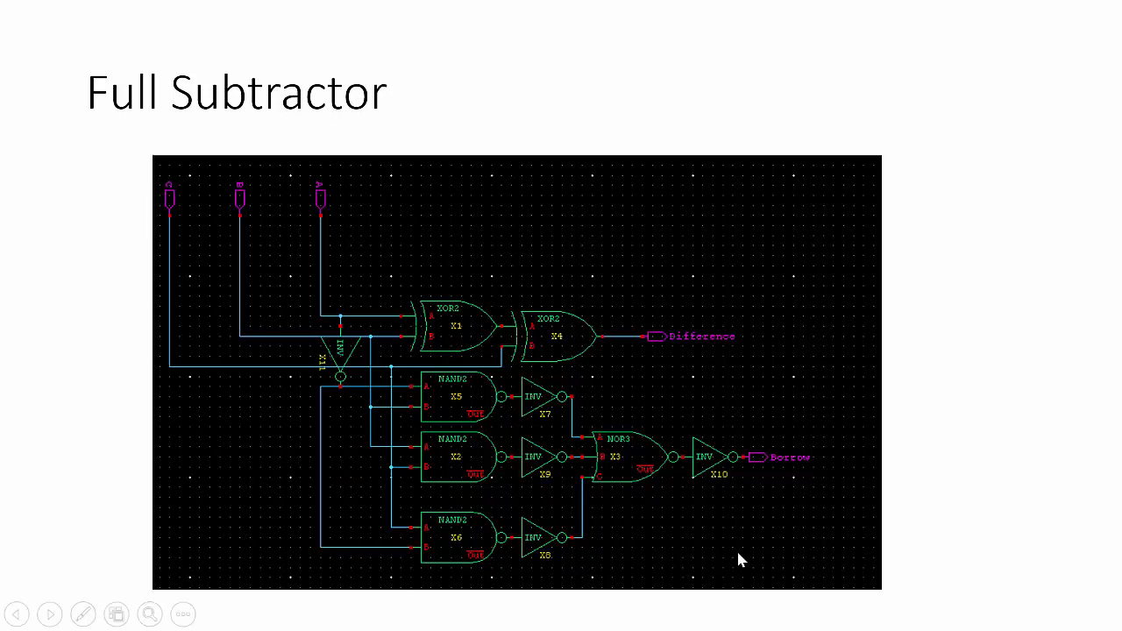
{"action": "left_click", "coordinate": [799, 349]}
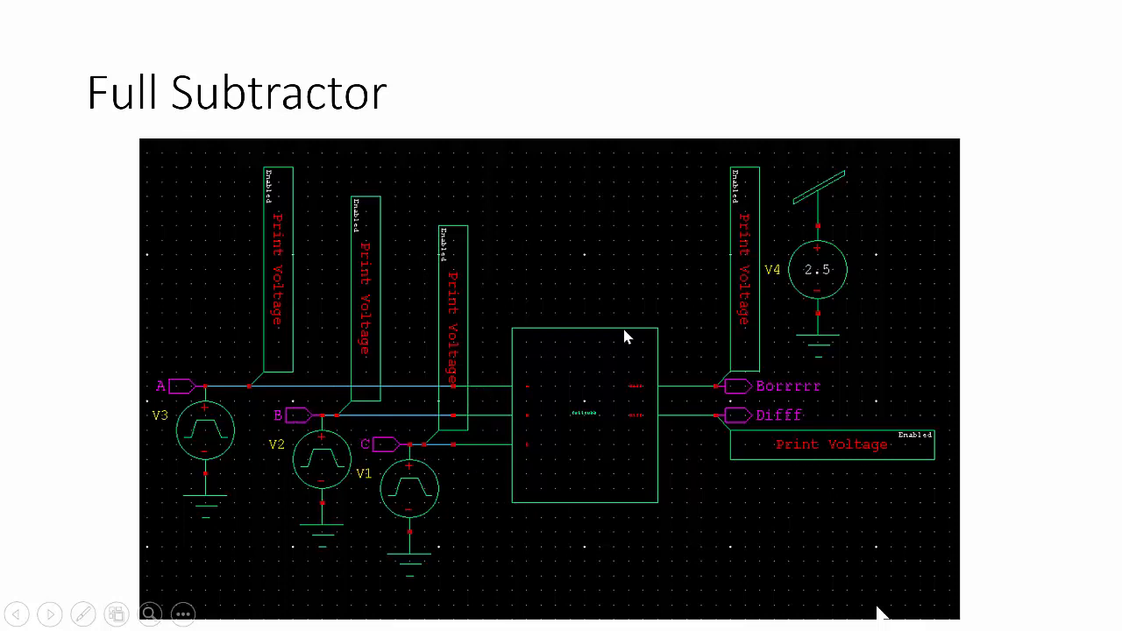
{"action": "left_click", "coordinate": [761, 360]}
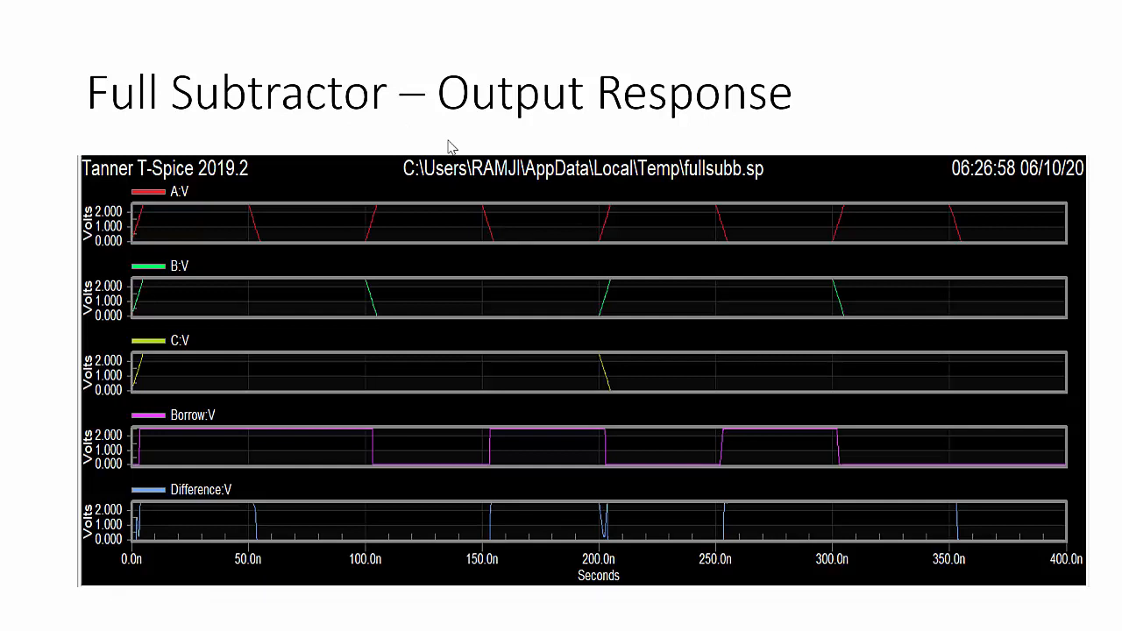
{"action": "key", "text": "Escape"}
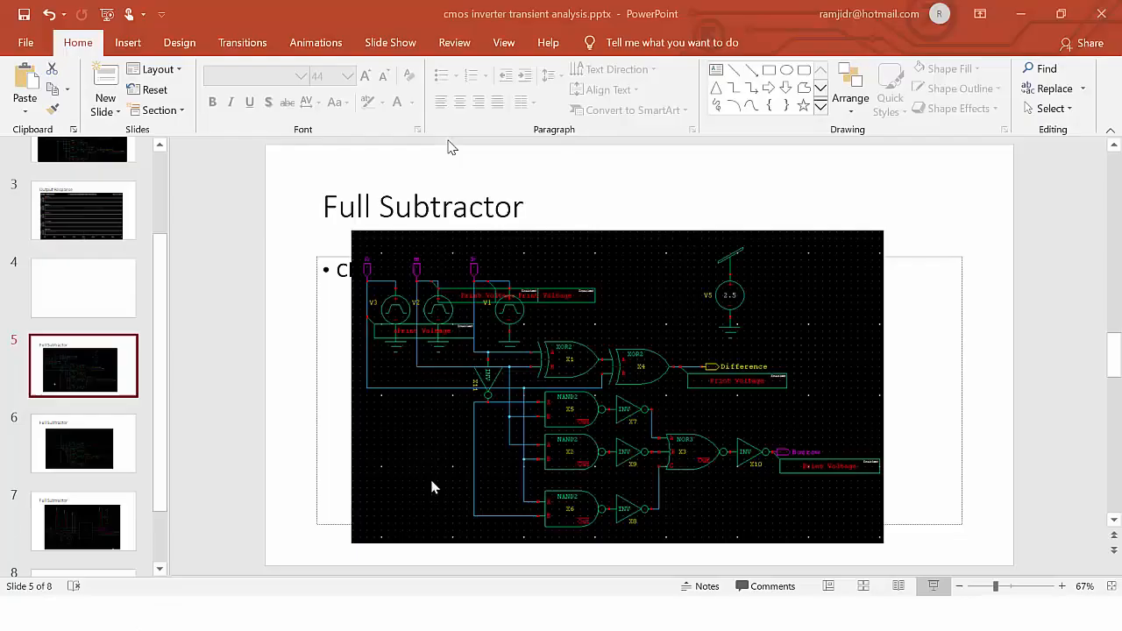
Step: Minimize PowerPoint, launch S-Edit v2019.2 from the desktop and maximize its window
{"action": "left_click", "coordinate": [1021, 14]}
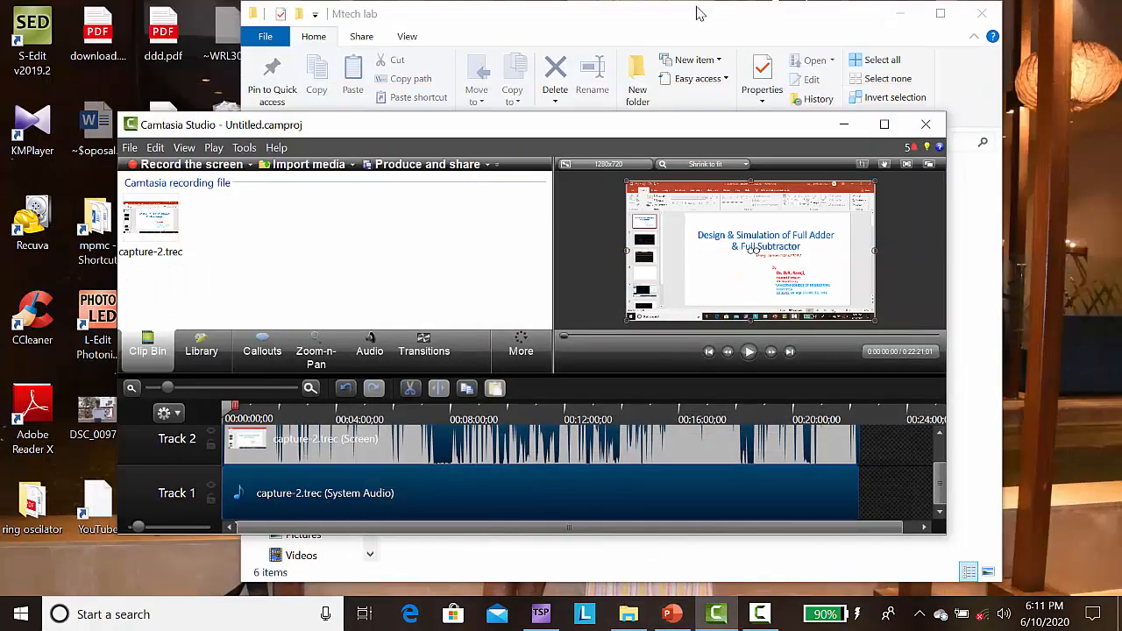
{"action": "left_click", "coordinate": [19, 48]}
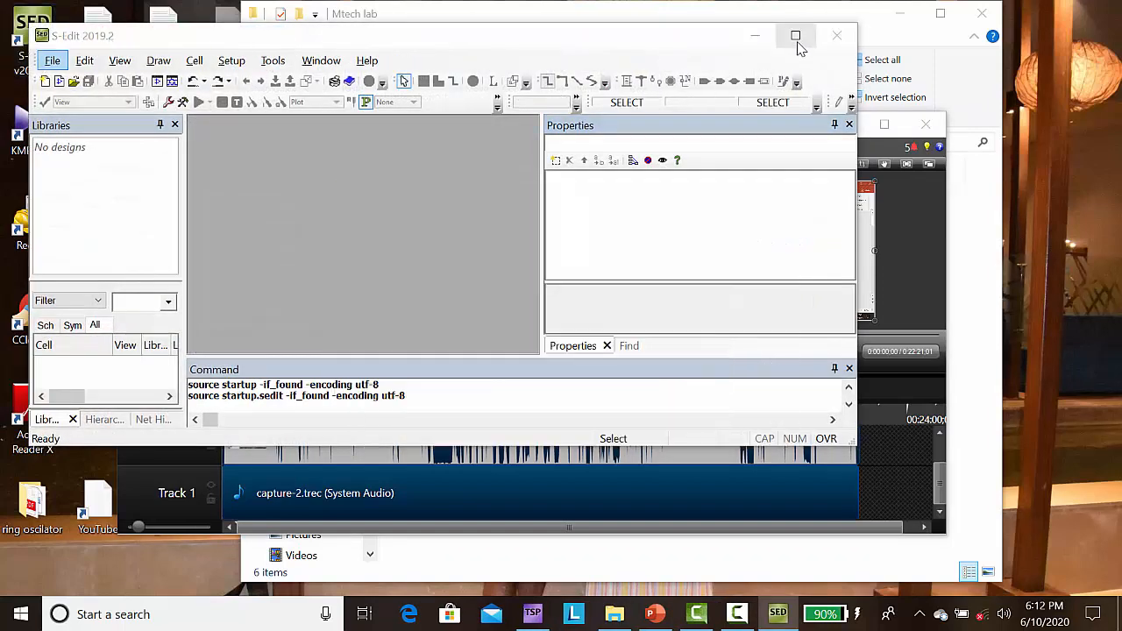
{"action": "left_click", "coordinate": [795, 36]}
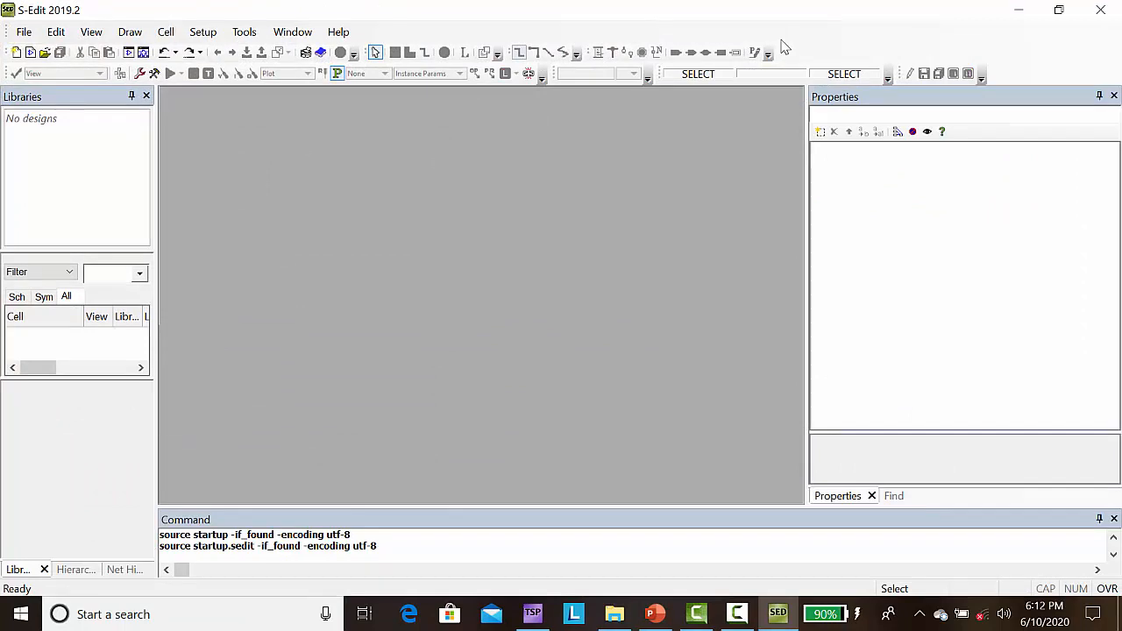
Step: Create a new library named myfullsbtractor in a new folder of the same name inside the Mtech lab folder
{"action": "left_click", "coordinate": [24, 32]}
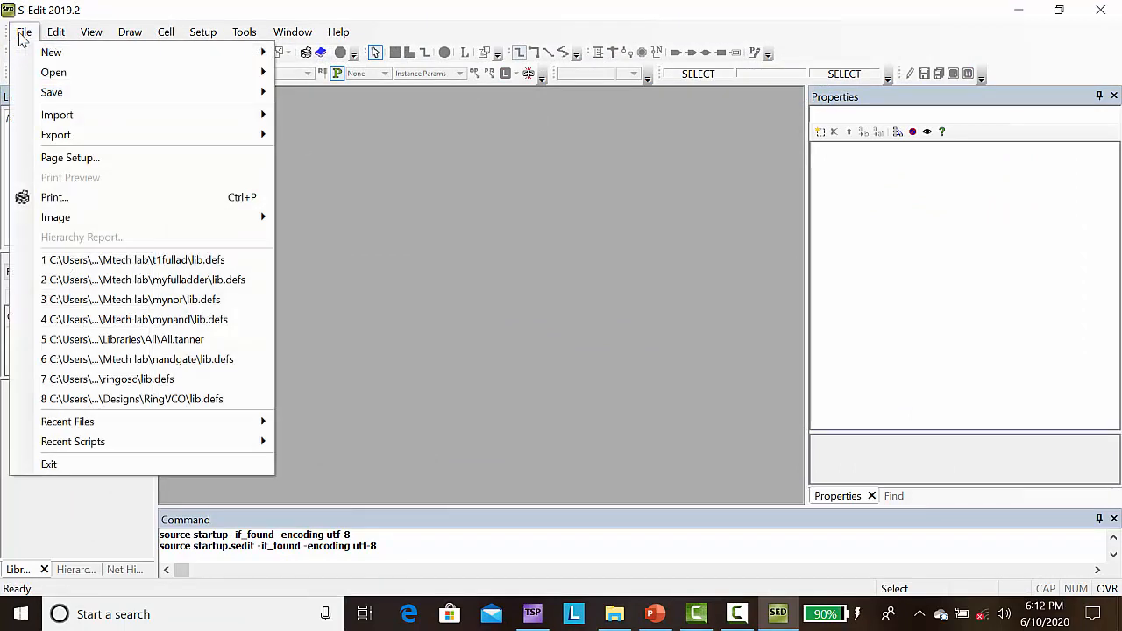
{"action": "mouse_move", "coordinate": [44, 59]}
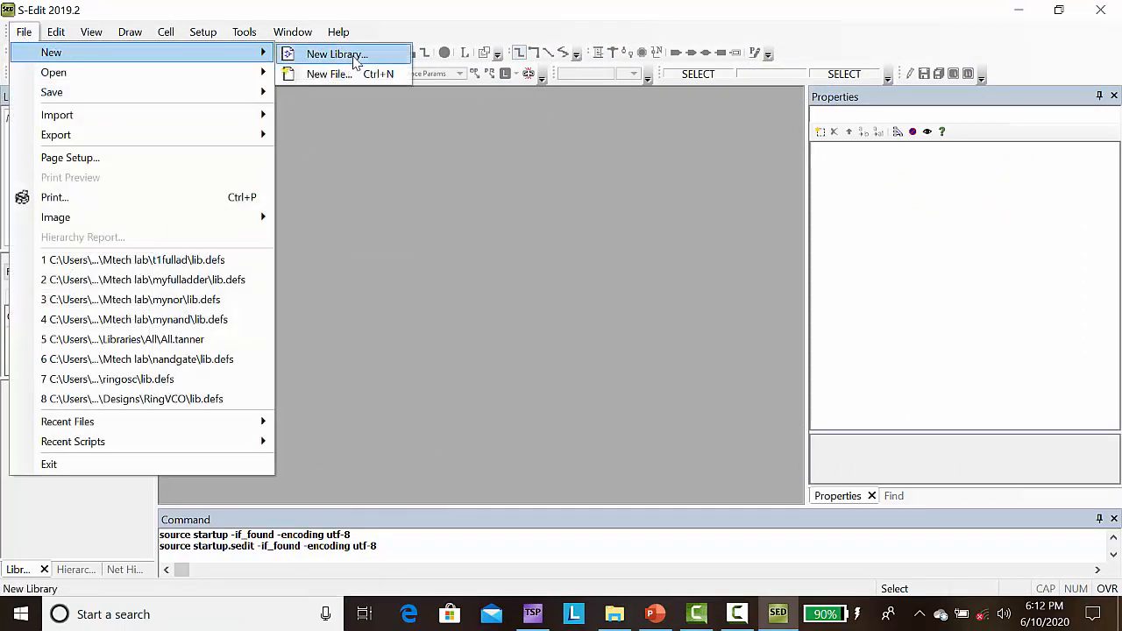
{"action": "left_click", "coordinate": [355, 55]}
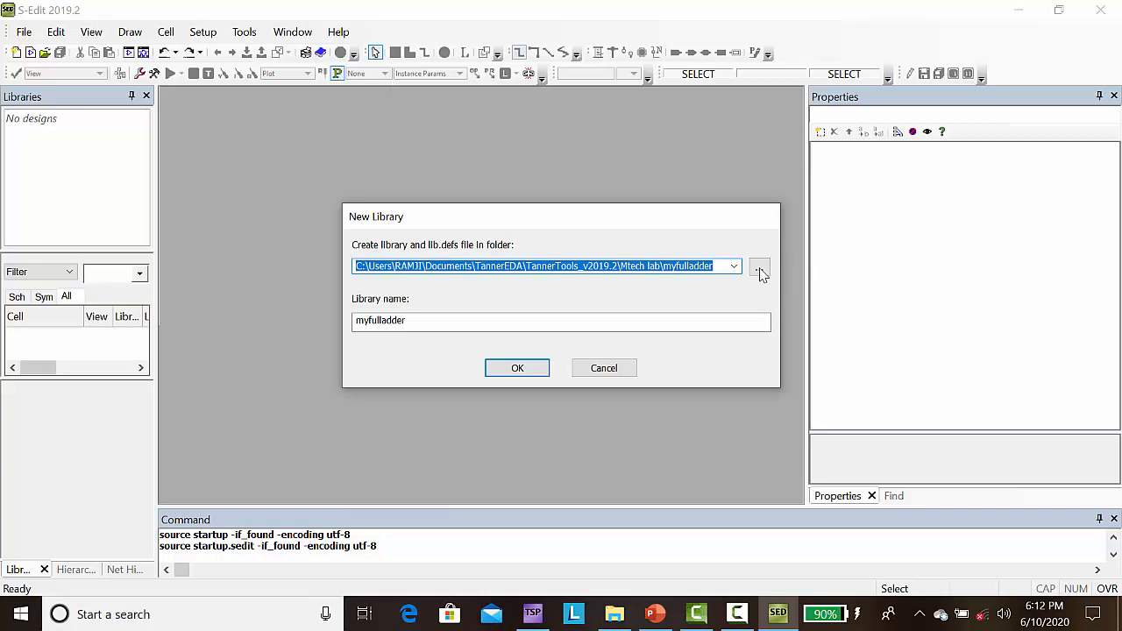
{"action": "left_click", "coordinate": [759, 273]}
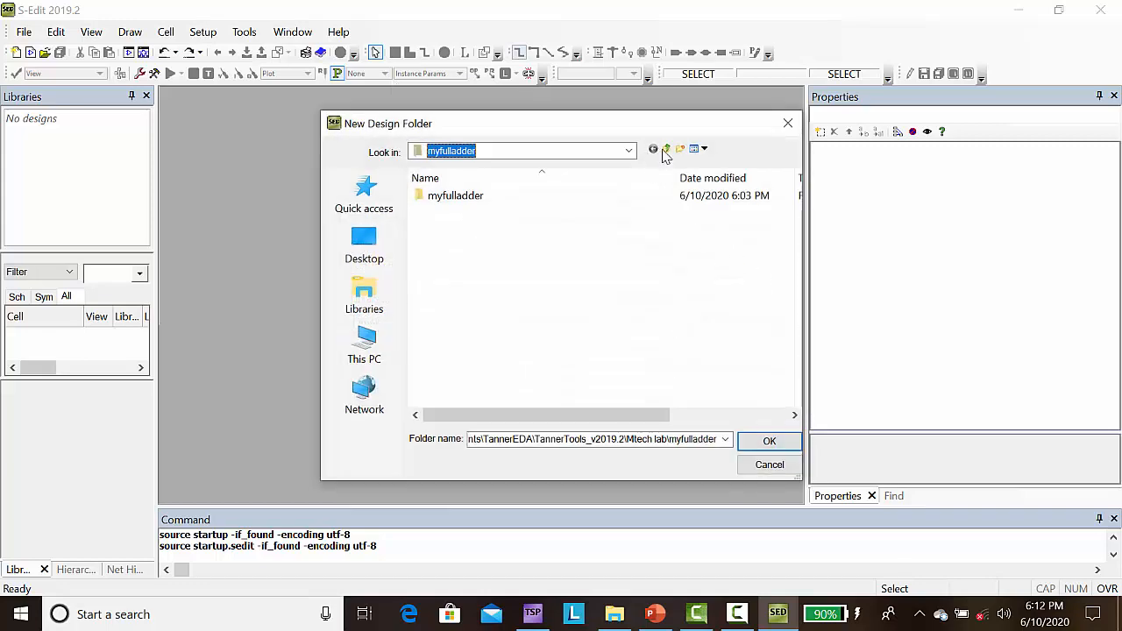
{"action": "left_click", "coordinate": [666, 150]}
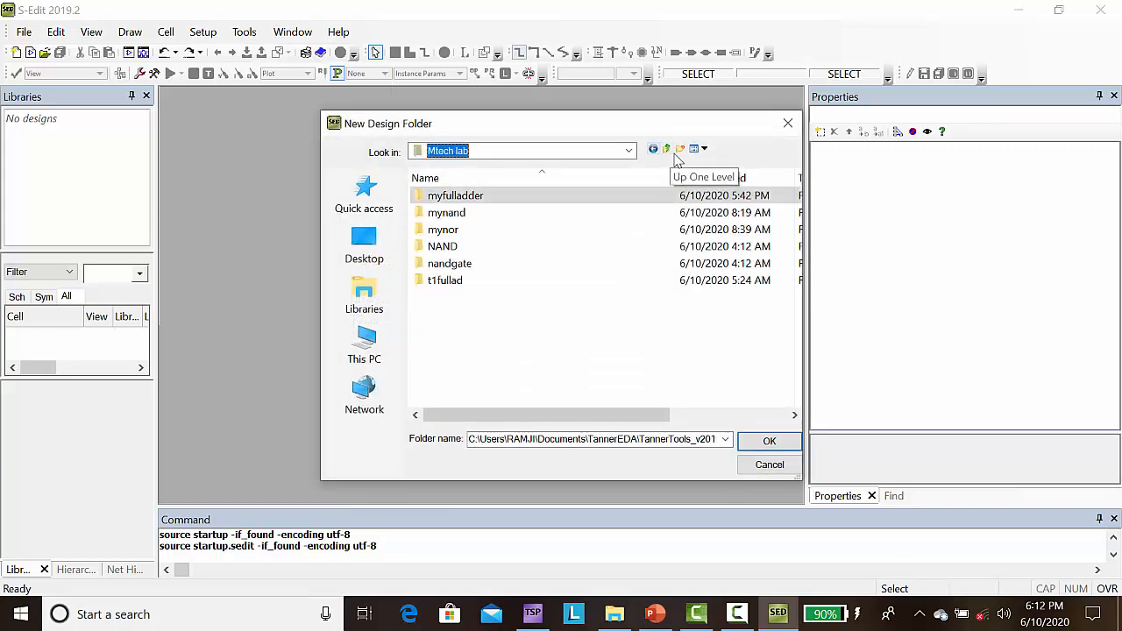
{"action": "left_click", "coordinate": [680, 149]}
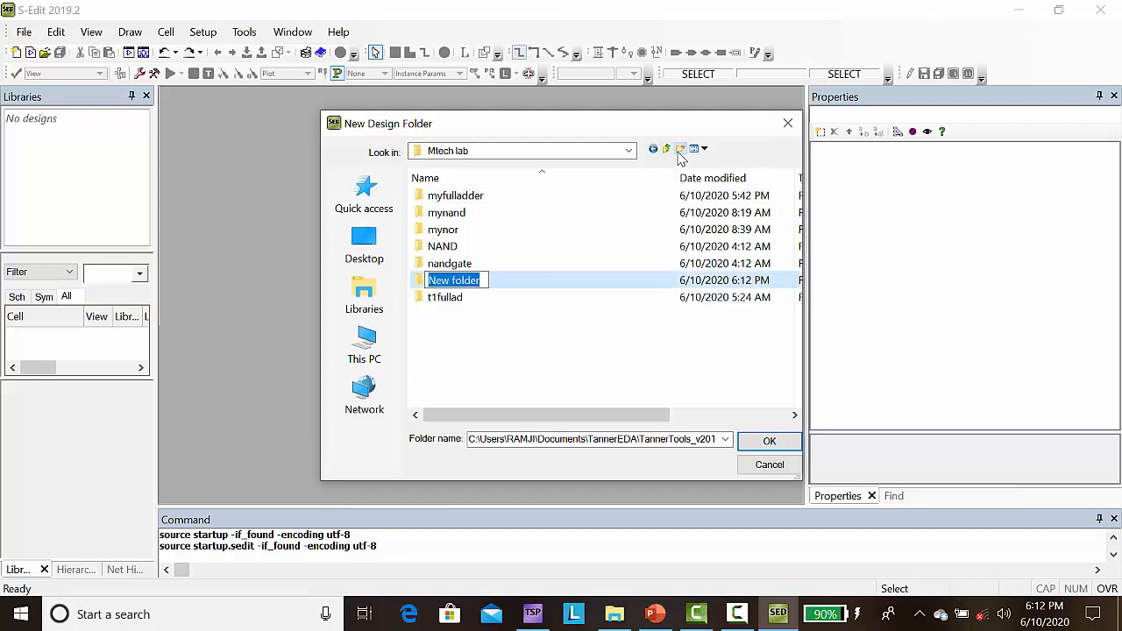
{"action": "type", "text": "myfu"}
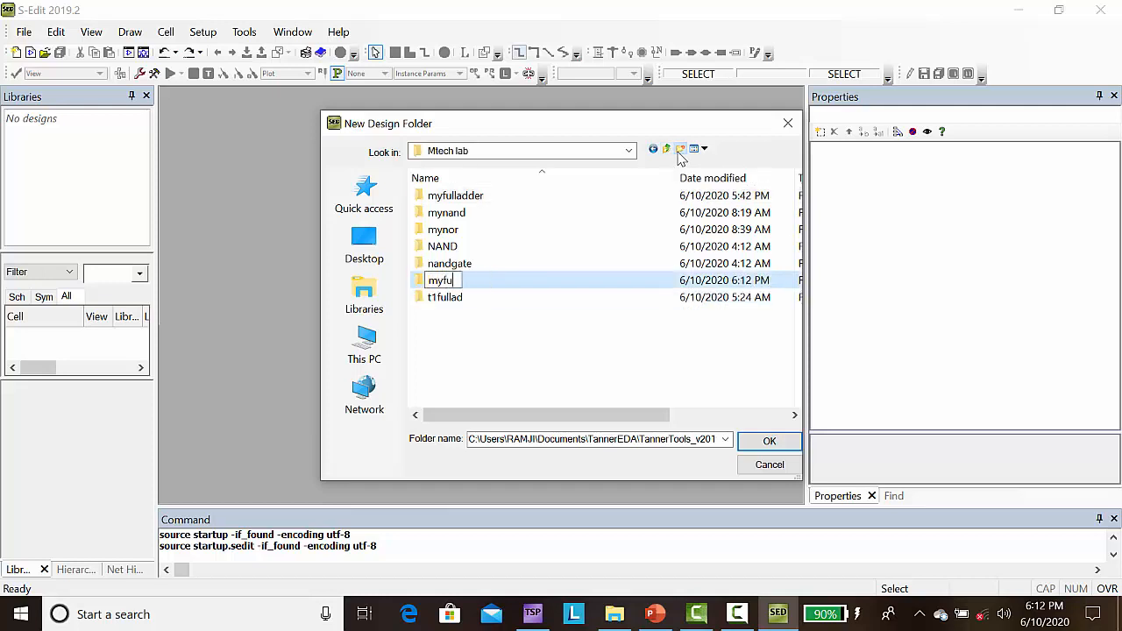
{"action": "type", "text": "llsbtractor"}
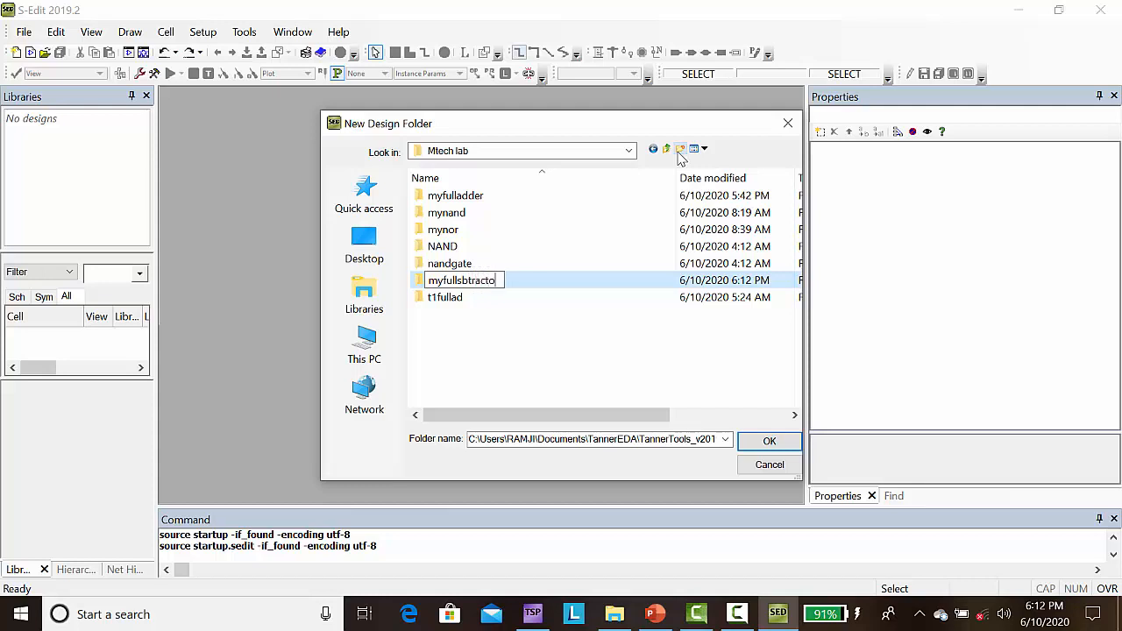
{"action": "left_click", "coordinate": [768, 444]}
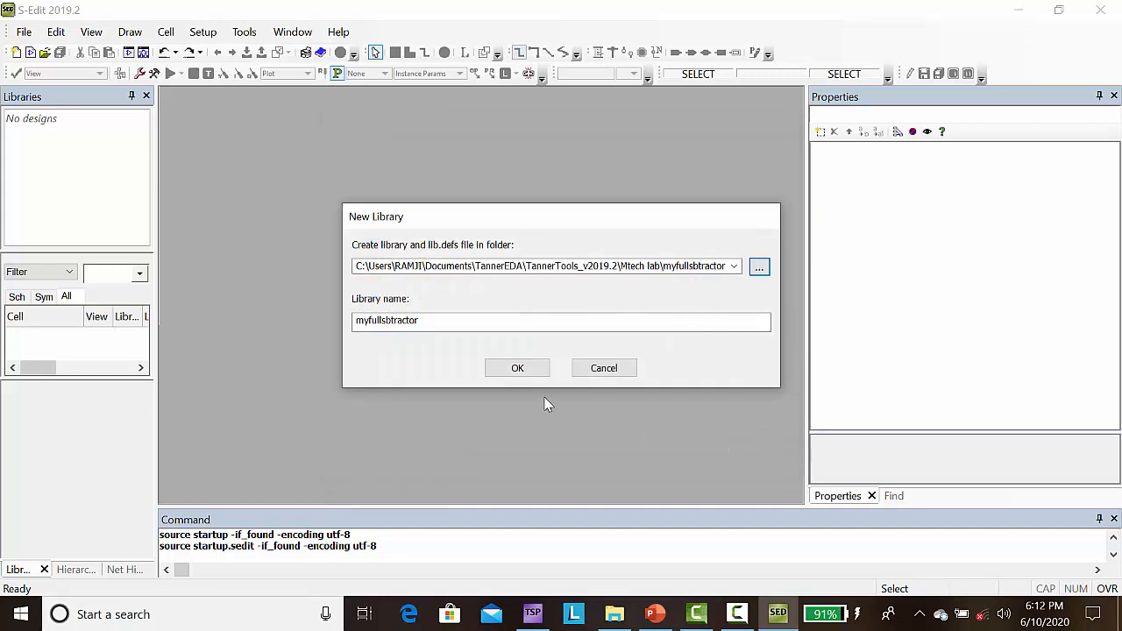
{"action": "left_click", "coordinate": [520, 371]}
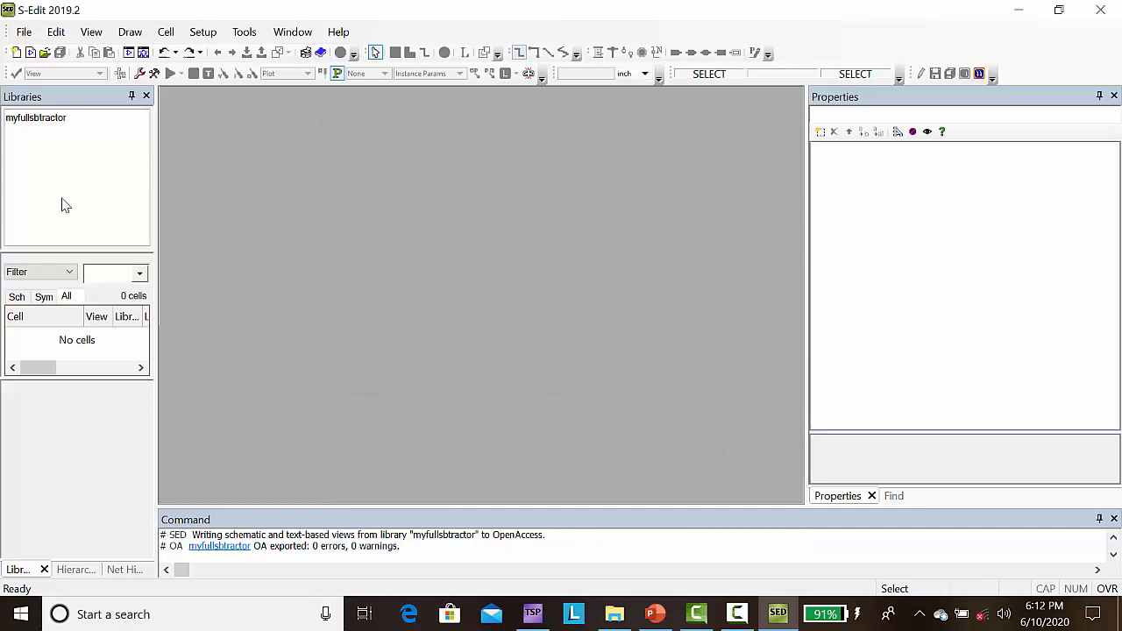
Step: Add the Generic_250nm_Devices library from the Process\Generic_250nm folder to the myfullsbtractor design
{"action": "left_click", "coordinate": [38, 125]}
{"action": "right_click", "coordinate": [38, 123]}
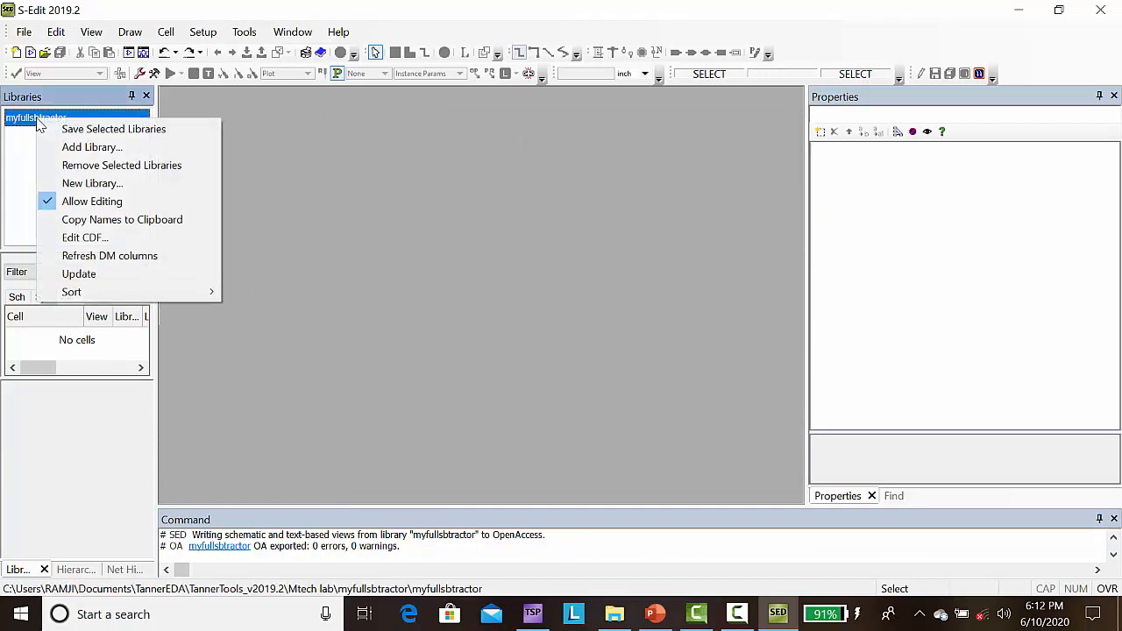
{"action": "left_click", "coordinate": [81, 147]}
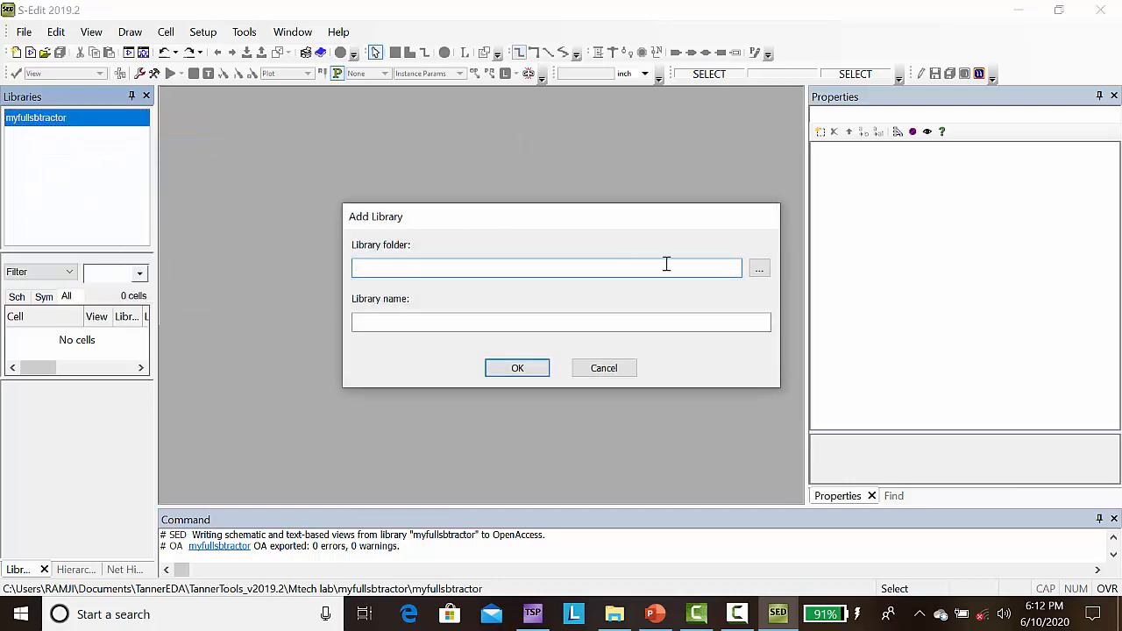
{"action": "left_click", "coordinate": [760, 272]}
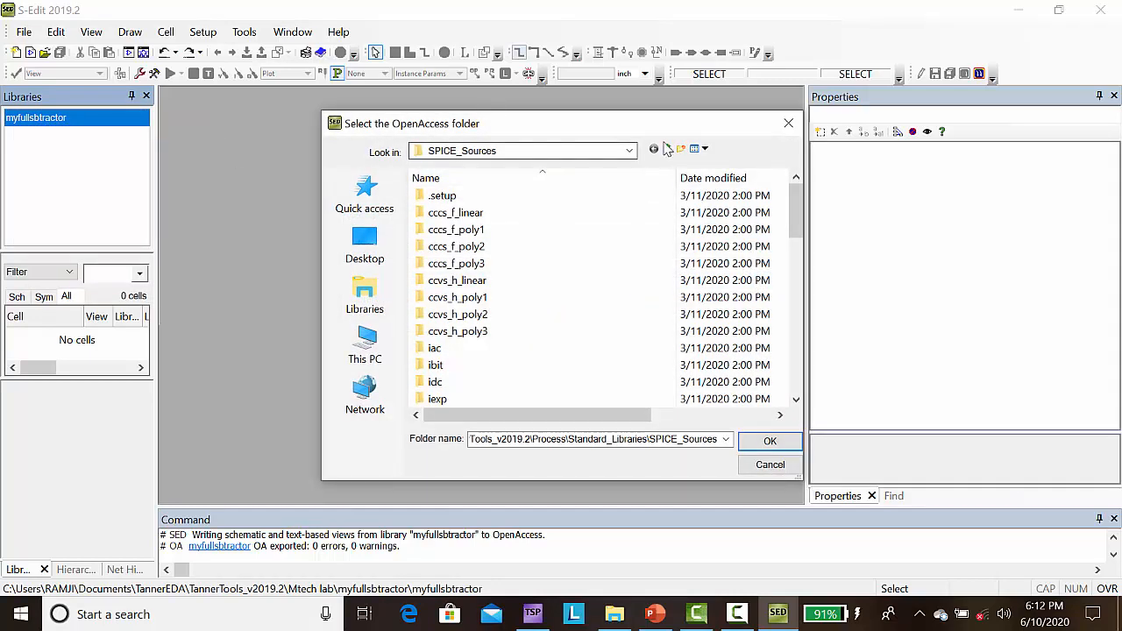
{"action": "left_click", "coordinate": [687, 149]}
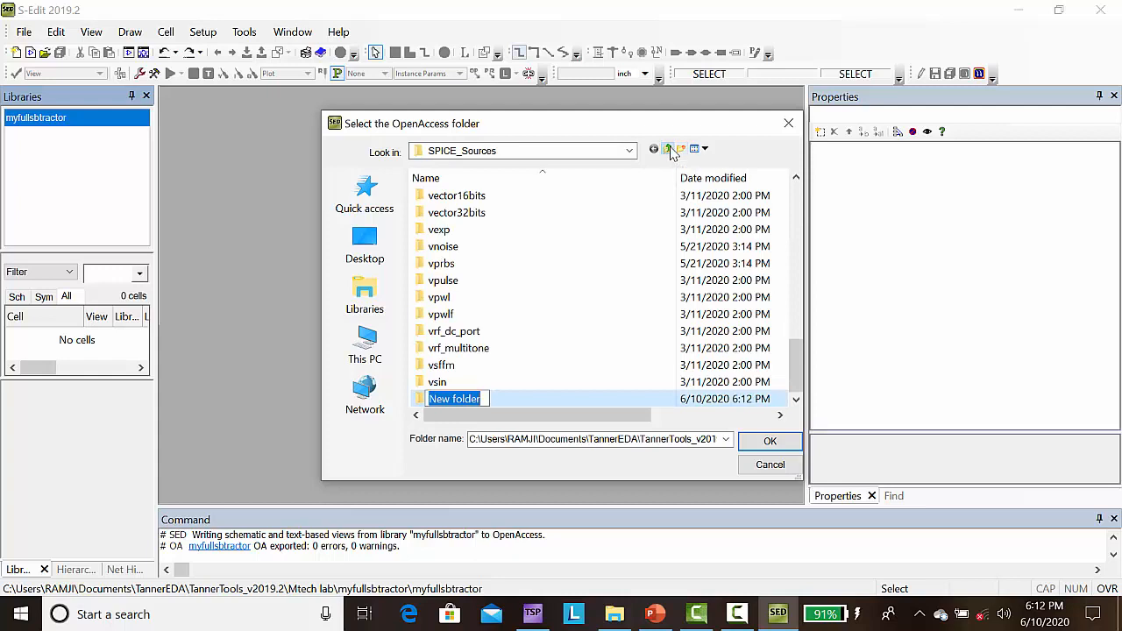
{"action": "left_click", "coordinate": [669, 149]}
{"action": "left_click", "coordinate": [669, 150]}
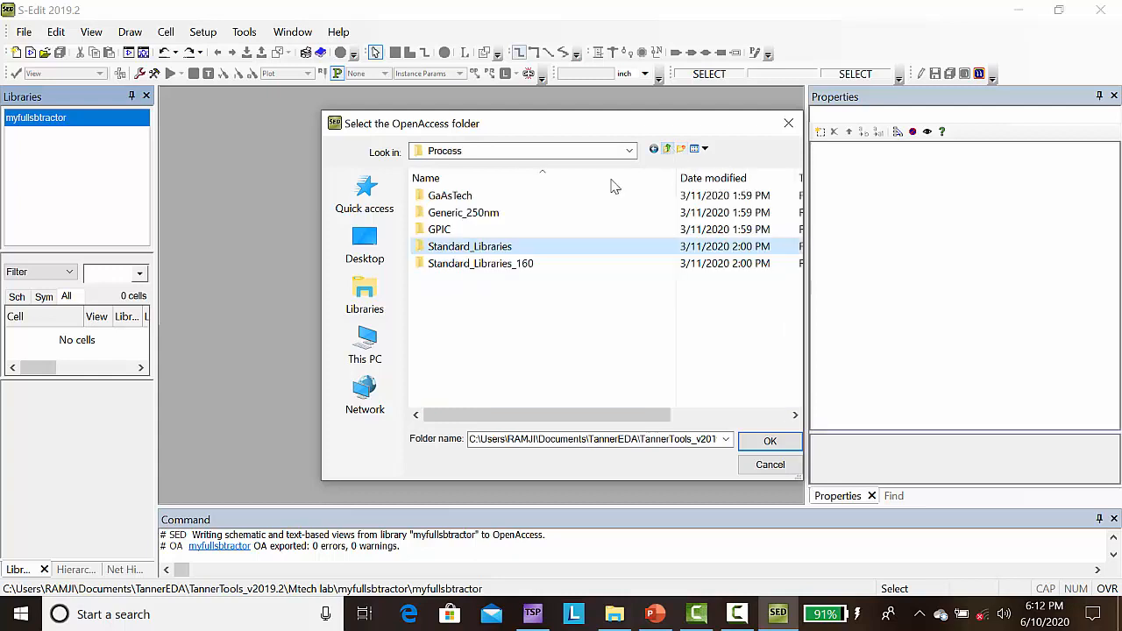
{"action": "double_click", "coordinate": [462, 213]}
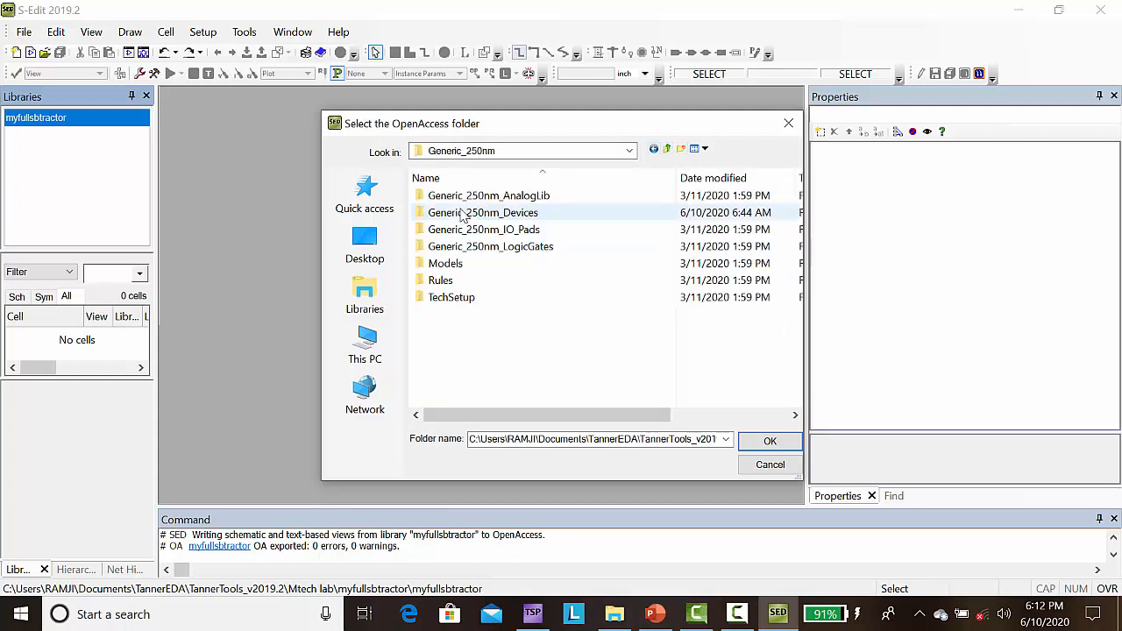
{"action": "left_click", "coordinate": [486, 216]}
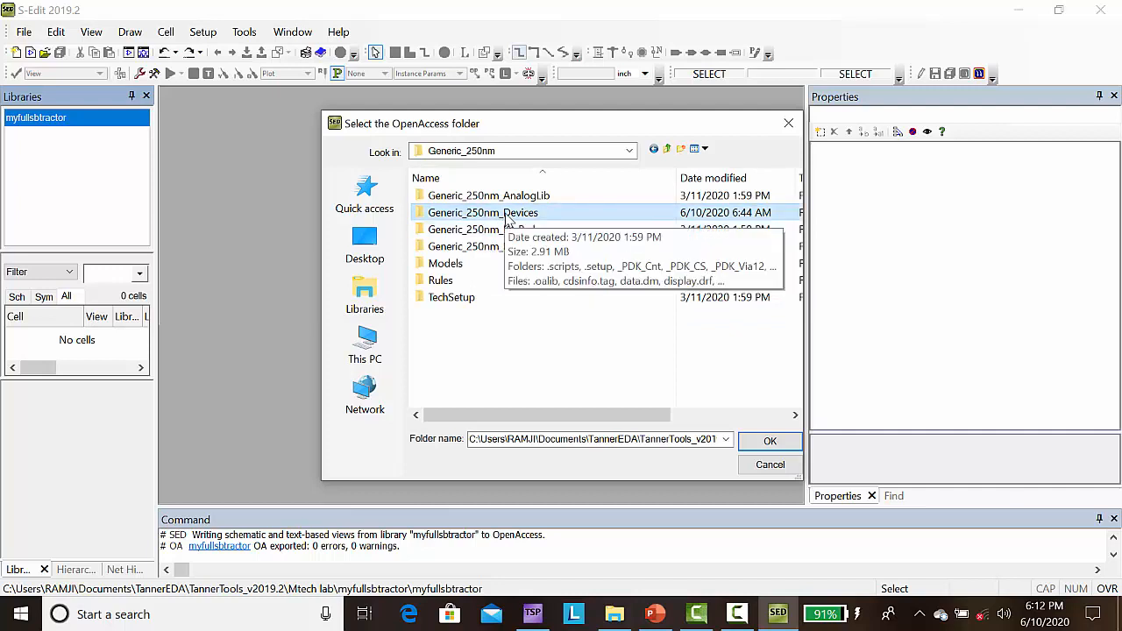
{"action": "left_click", "coordinate": [755, 442]}
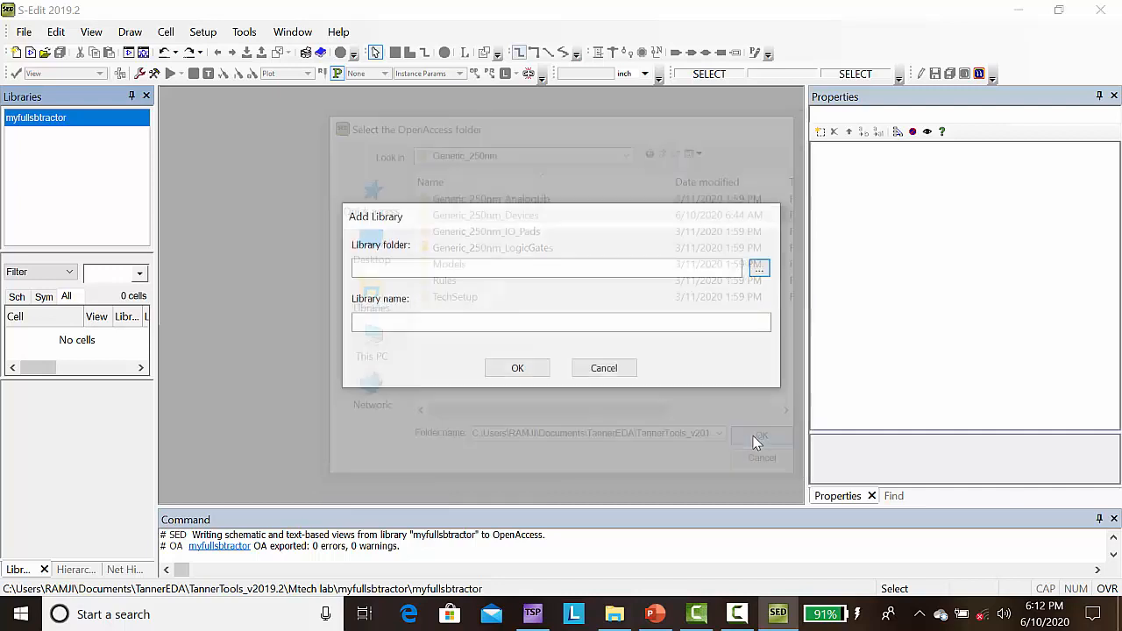
{"action": "left_click", "coordinate": [517, 368]}
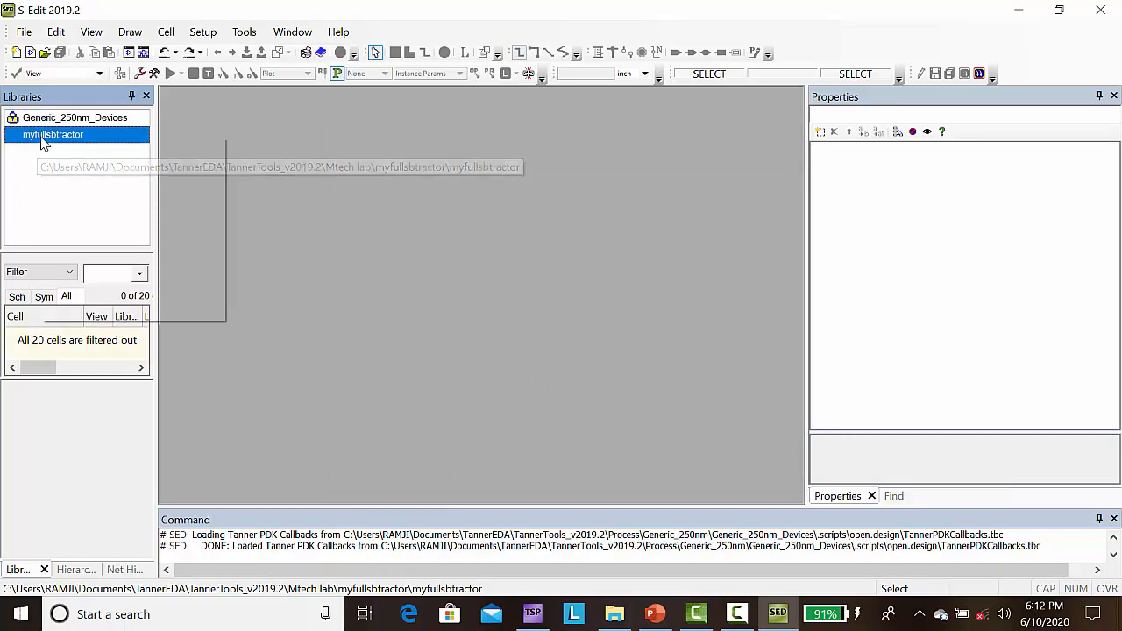
Step: Add the Generic_250nm_LogicGates library from the Generic_250nm folder to the design
{"action": "right_click", "coordinate": [44, 143]}
{"action": "left_click", "coordinate": [101, 166]}
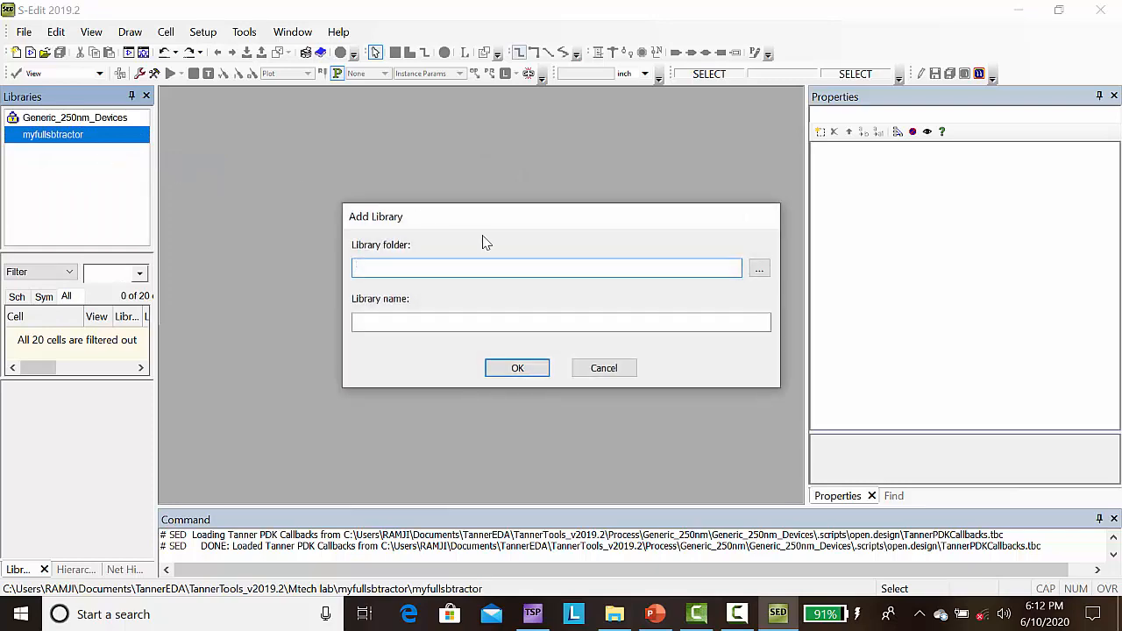
{"action": "left_click", "coordinate": [759, 268]}
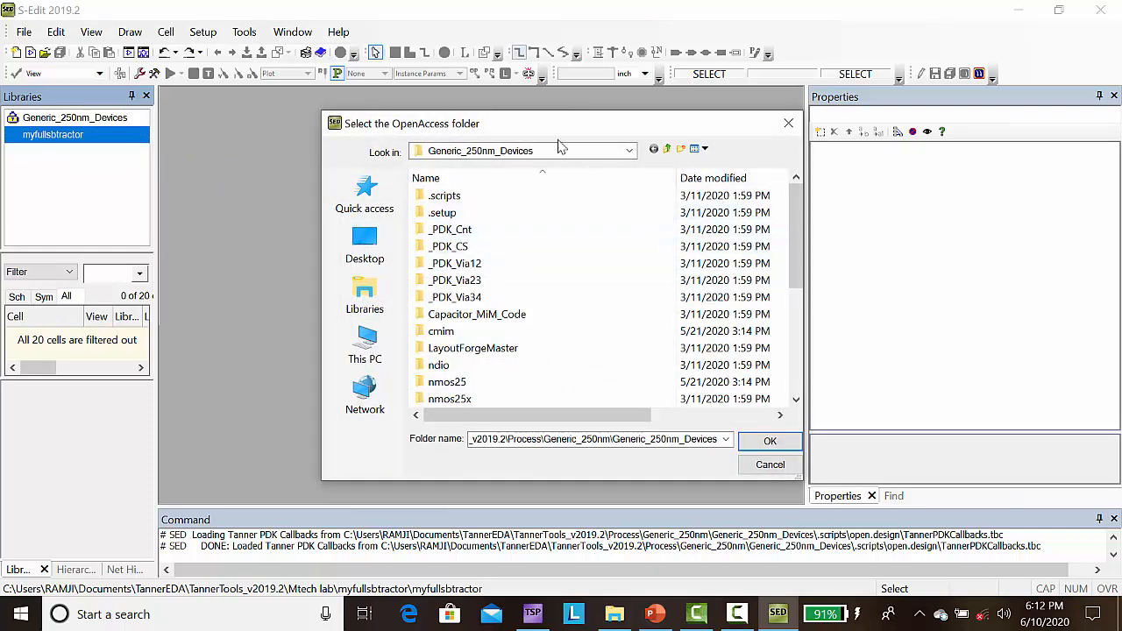
{"action": "left_click", "coordinate": [666, 148]}
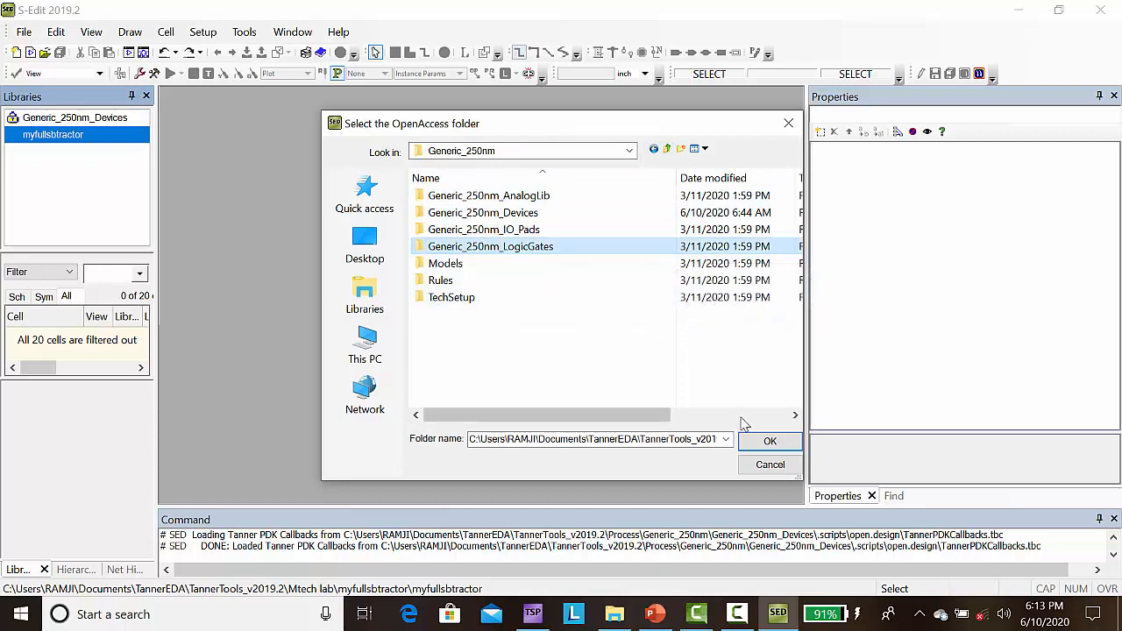
{"action": "left_click", "coordinate": [756, 444]}
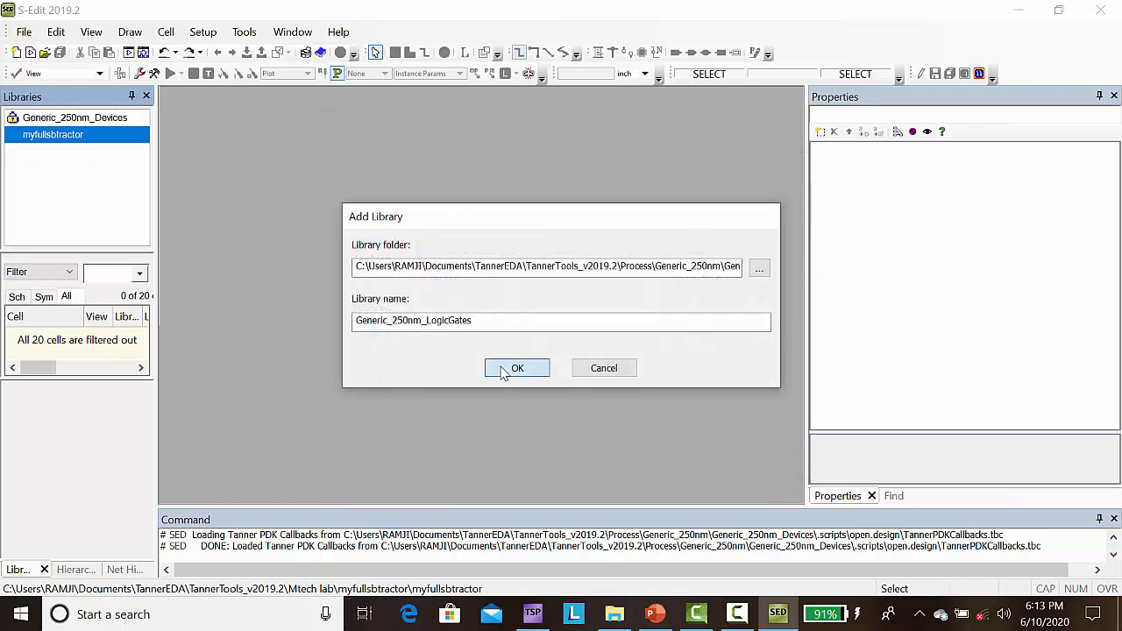
{"action": "left_click", "coordinate": [512, 370]}
Step: Add the Misc library from the Process\Standard_Libraries folder to the myfullsbtractor design
{"action": "right_click", "coordinate": [43, 154]}
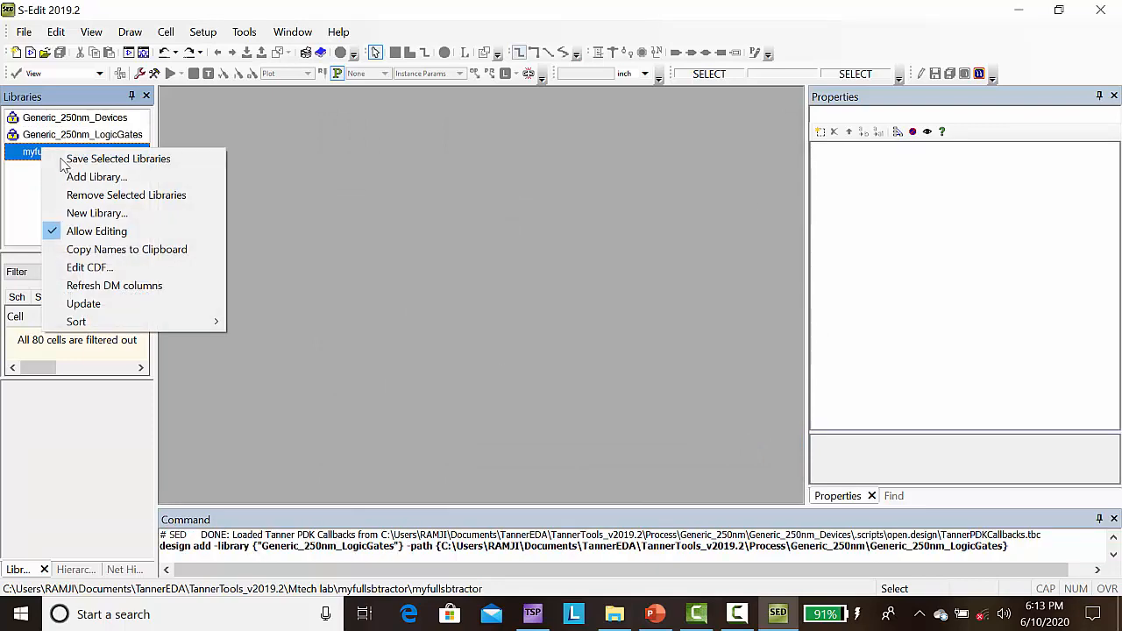
{"action": "left_click", "coordinate": [77, 178]}
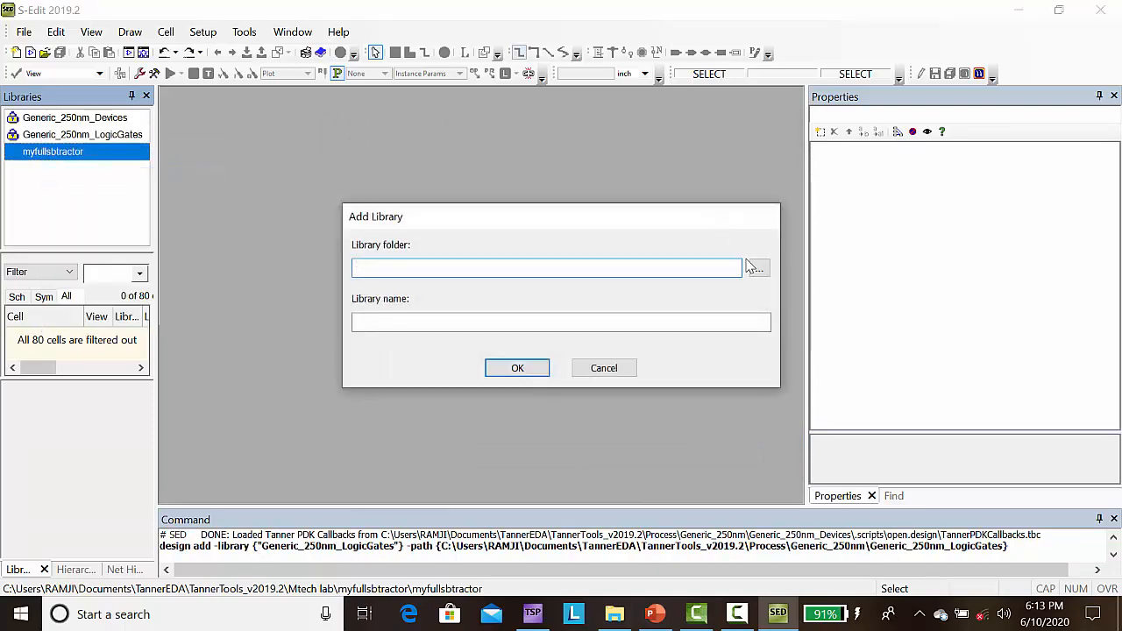
{"action": "left_click", "coordinate": [752, 270]}
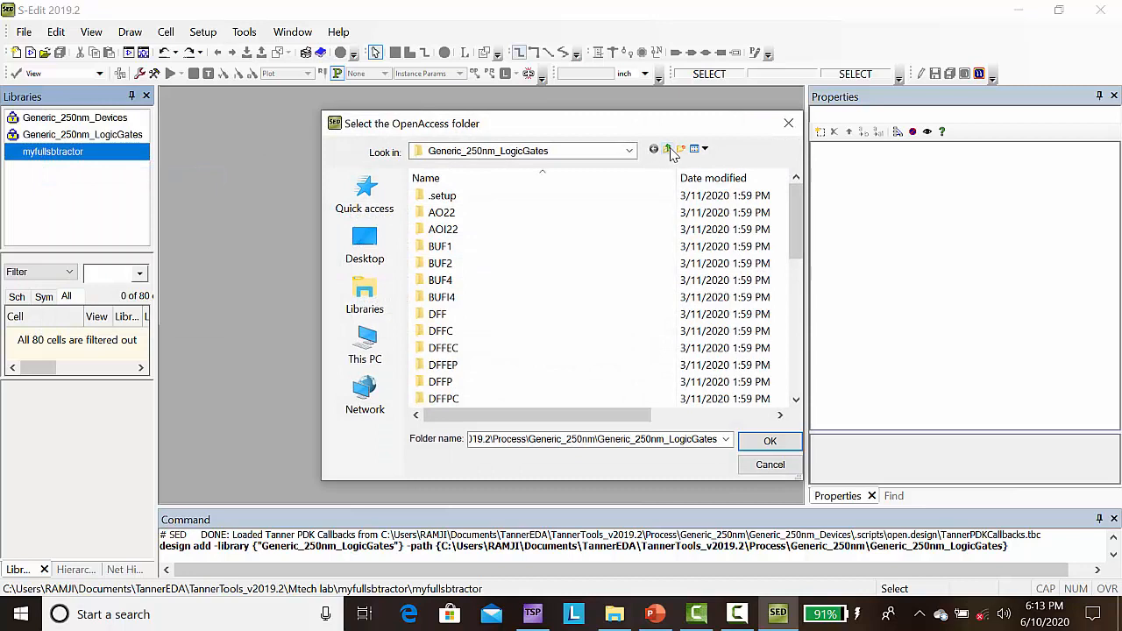
{"action": "left_click", "coordinate": [670, 150]}
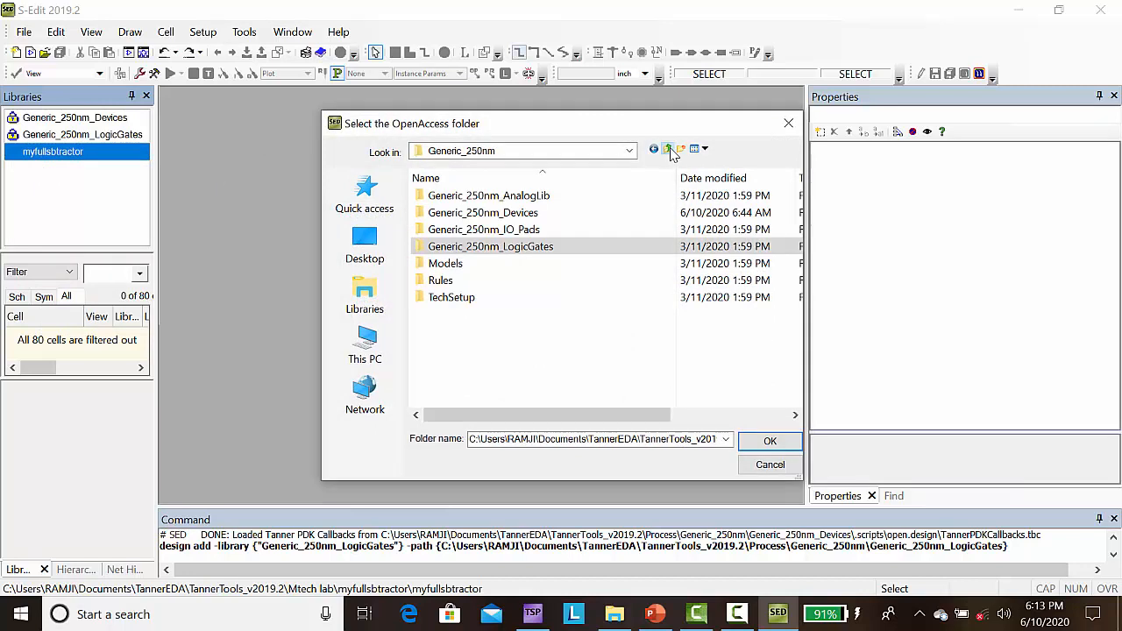
{"action": "left_click", "coordinate": [670, 150]}
{"action": "double_click", "coordinate": [469, 247]}
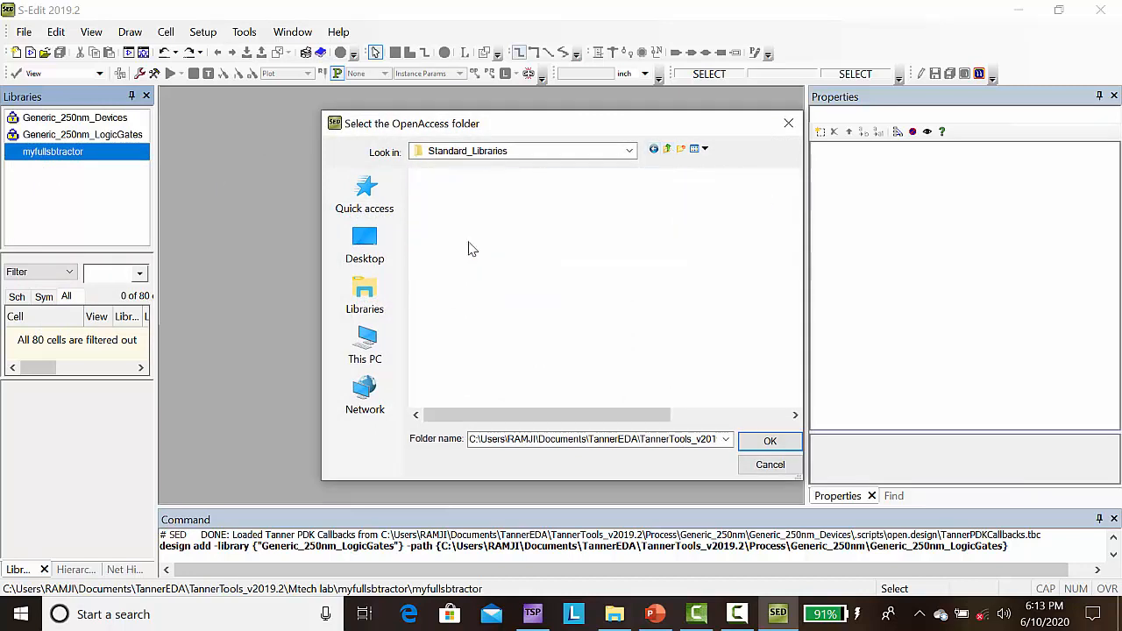
{"action": "left_click", "coordinate": [441, 215]}
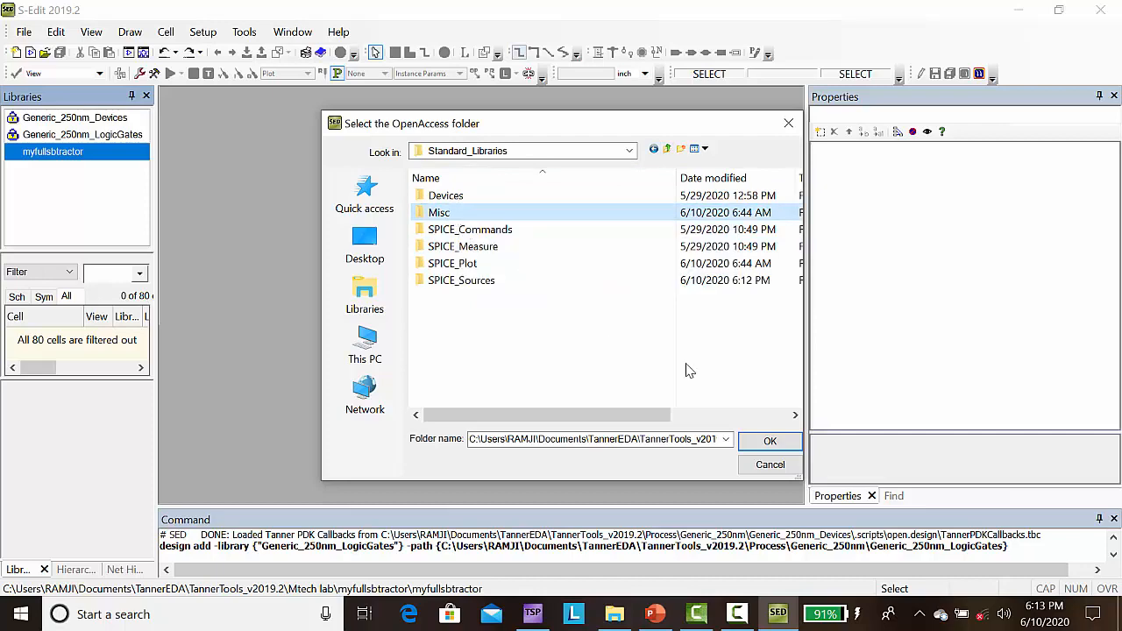
{"action": "left_click", "coordinate": [769, 441]}
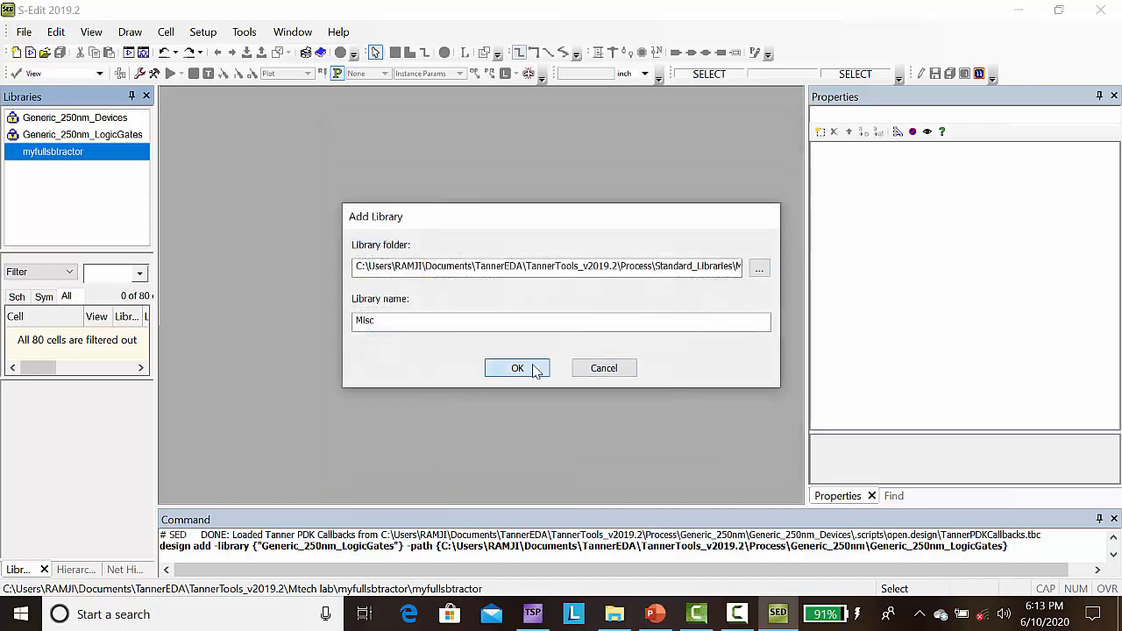
{"action": "left_click", "coordinate": [517, 368]}
Step: Add the SPICE_Plot library from the Standard_Libraries folder to the design
{"action": "right_click", "coordinate": [51, 168]}
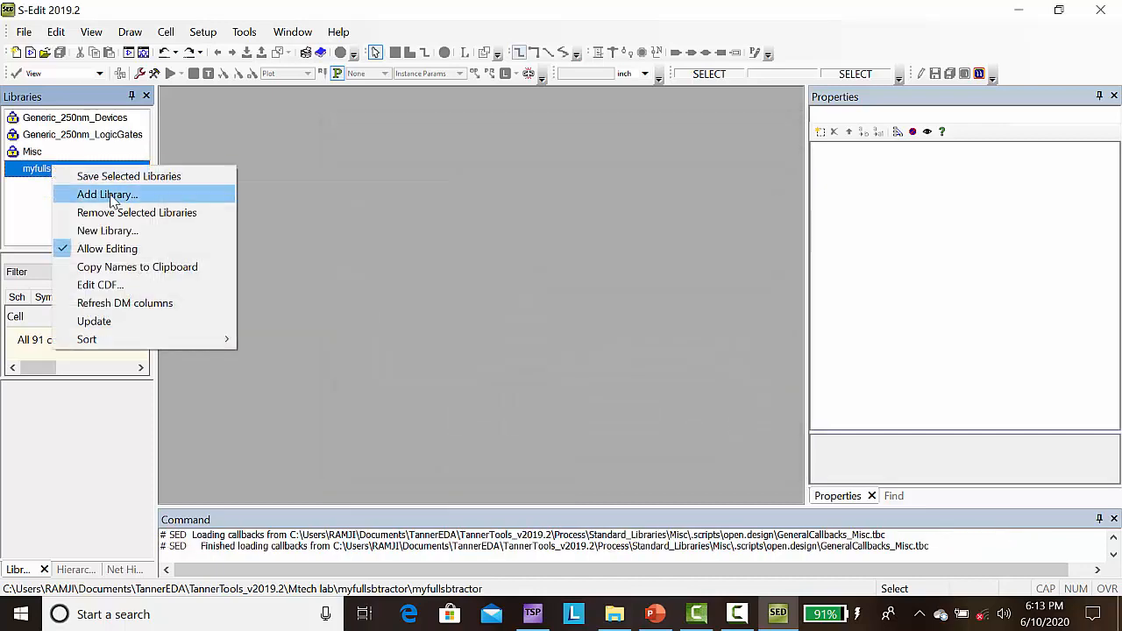
{"action": "left_click", "coordinate": [109, 195]}
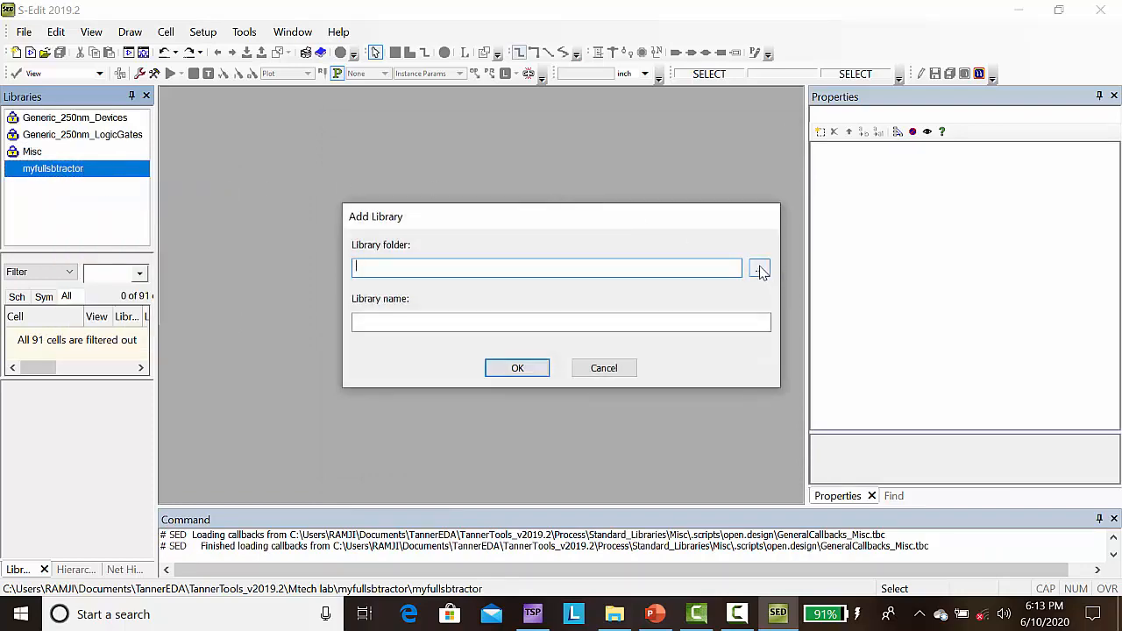
{"action": "left_click", "coordinate": [759, 269]}
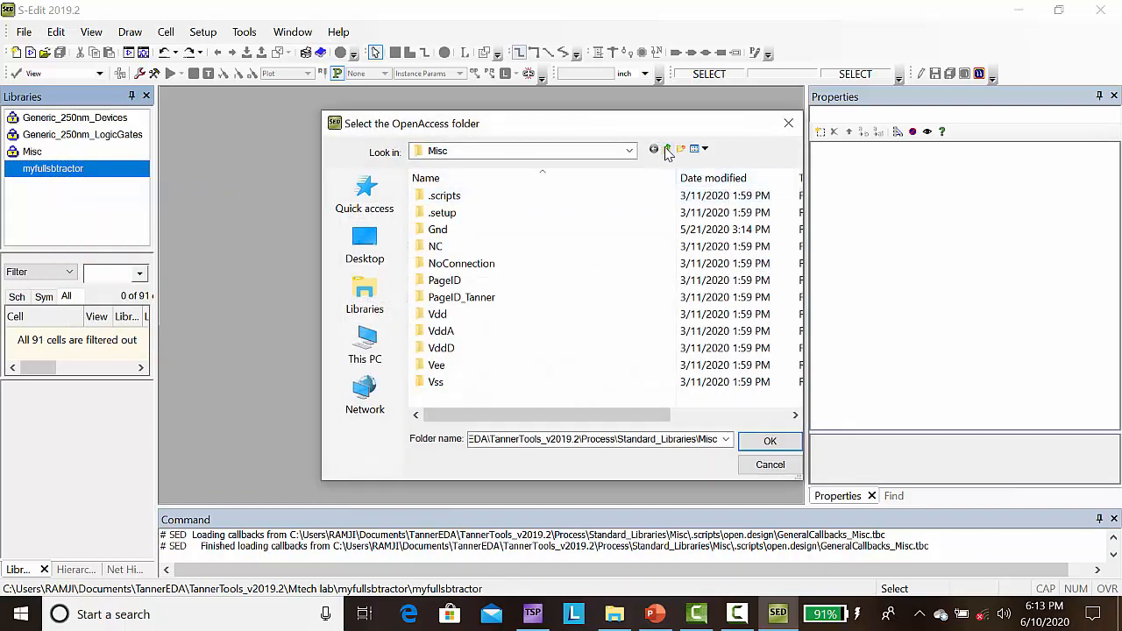
{"action": "left_click", "coordinate": [667, 150]}
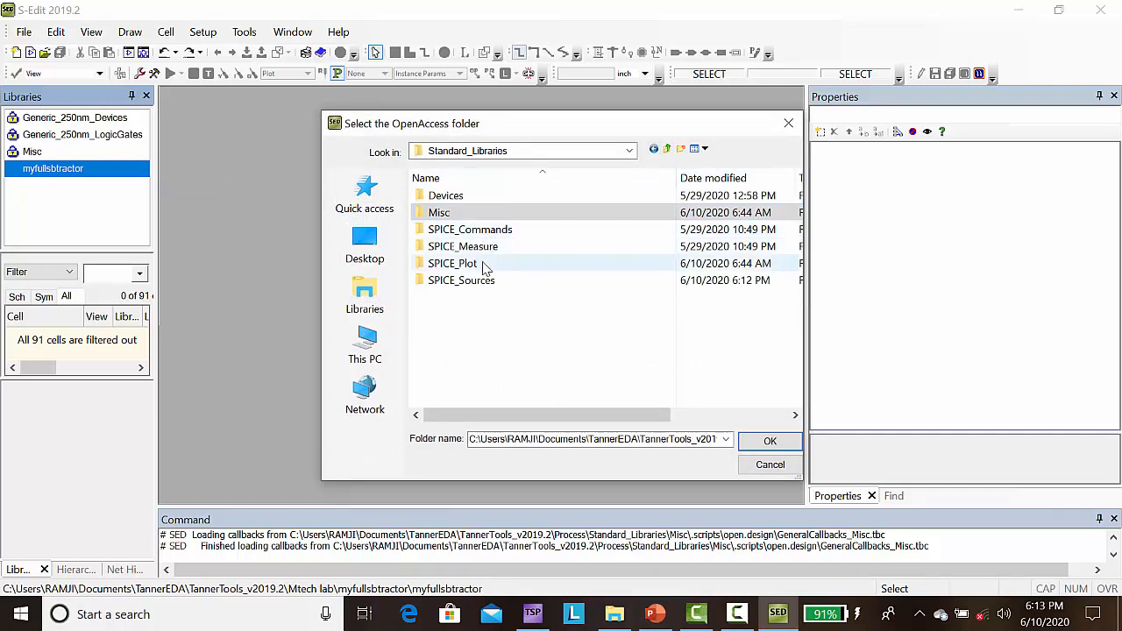
{"action": "left_click", "coordinate": [483, 267]}
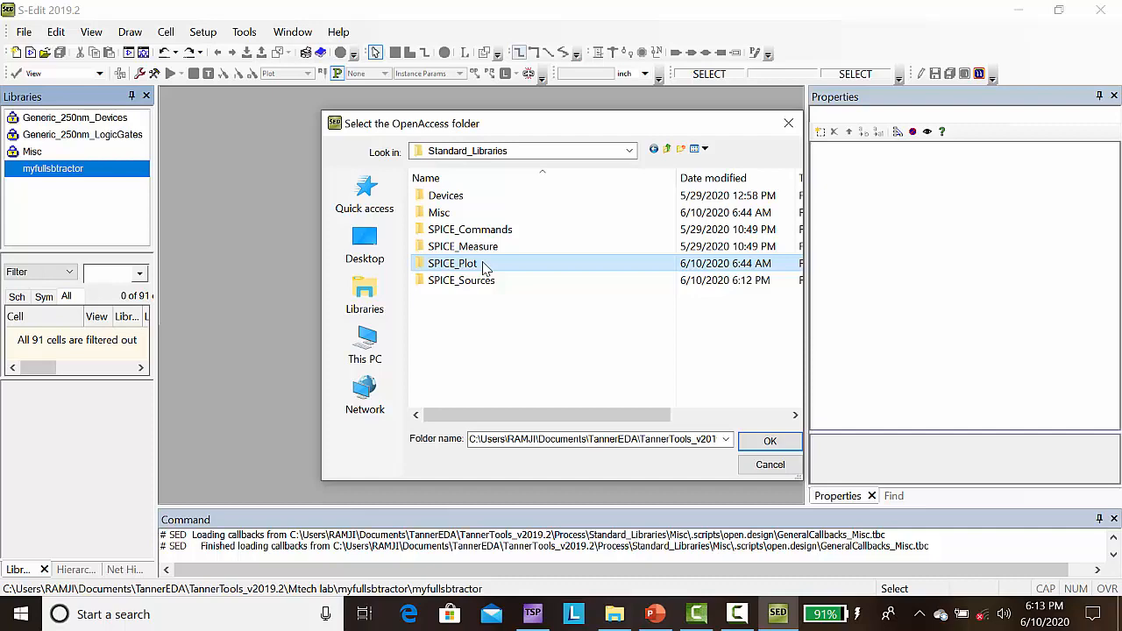
{"action": "left_click", "coordinate": [752, 445]}
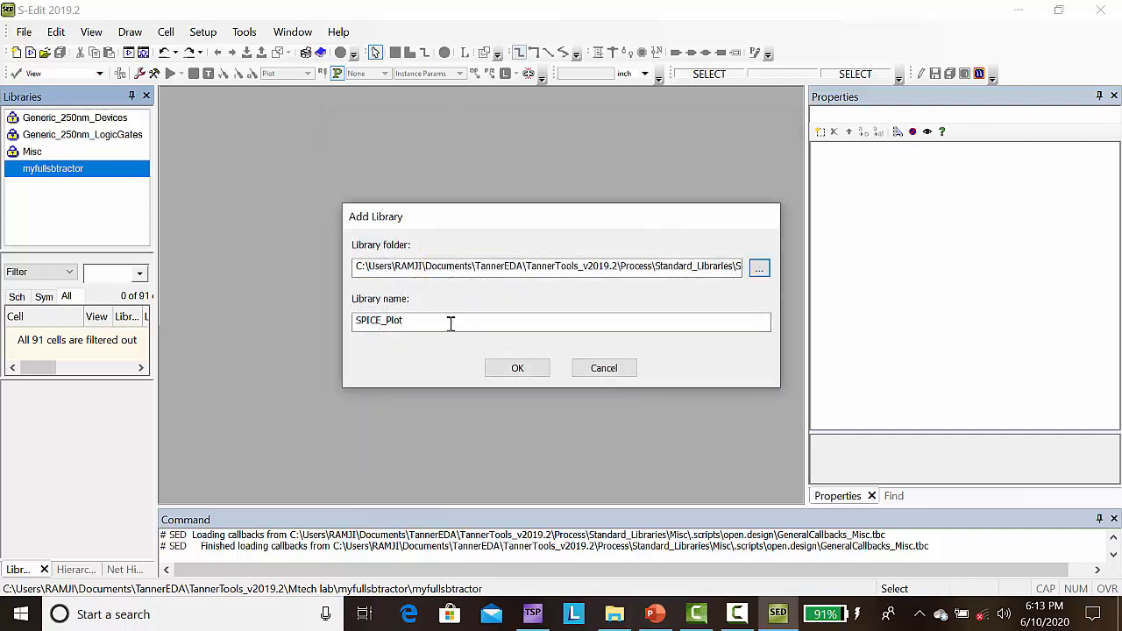
{"action": "left_click", "coordinate": [515, 368]}
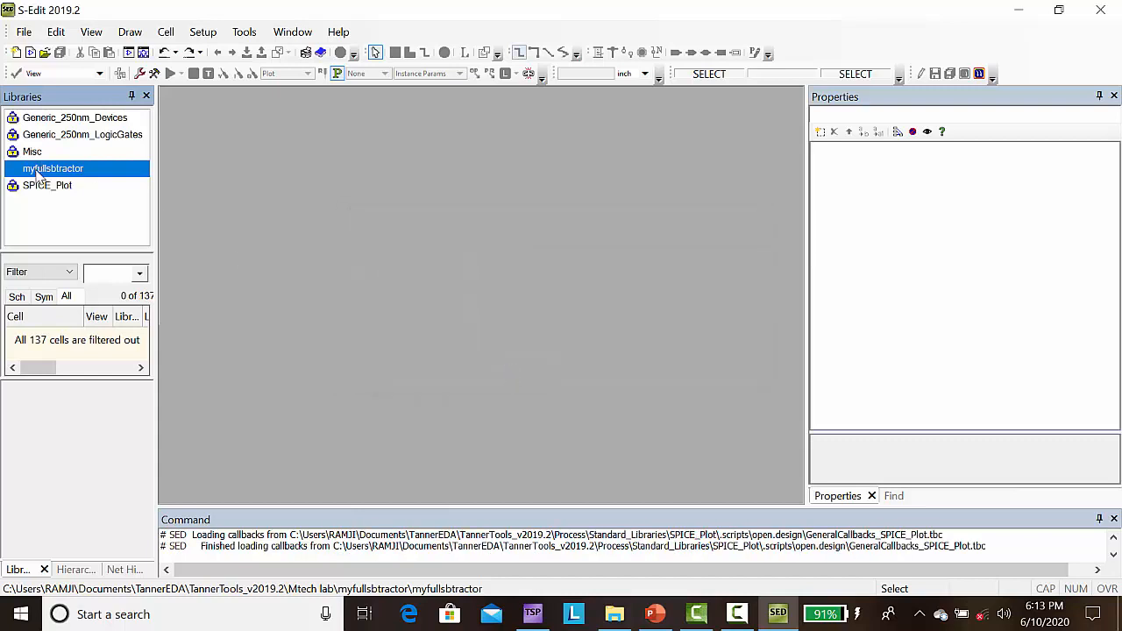
Step: Add the SPICE_Sources library from the Standard_Libraries folder to the design
{"action": "right_click", "coordinate": [36, 173]}
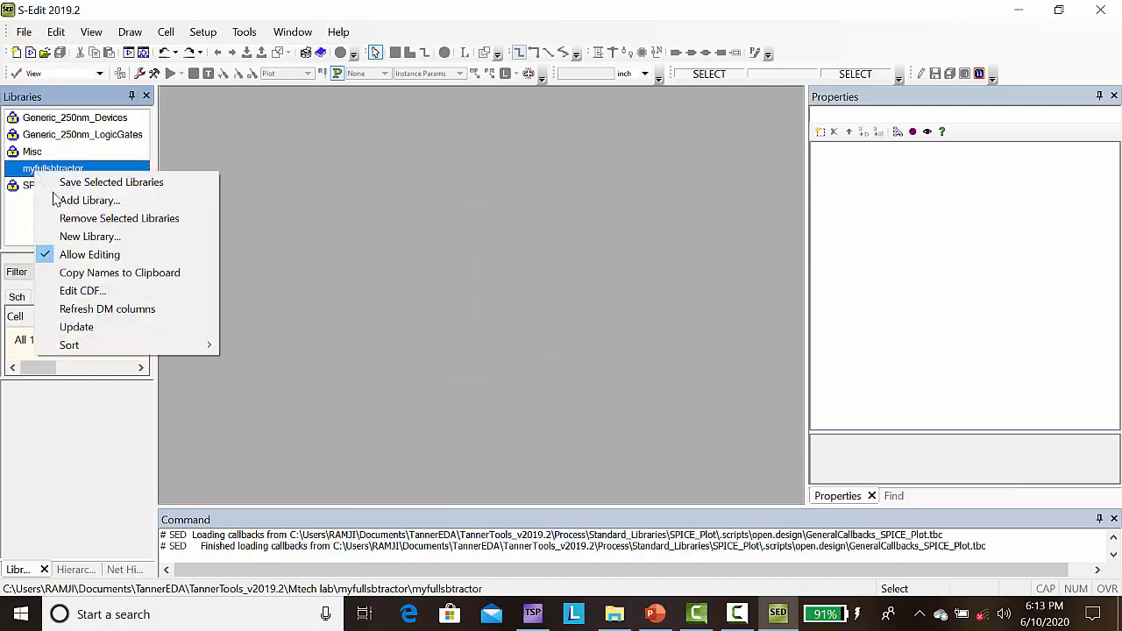
{"action": "left_click", "coordinate": [125, 203]}
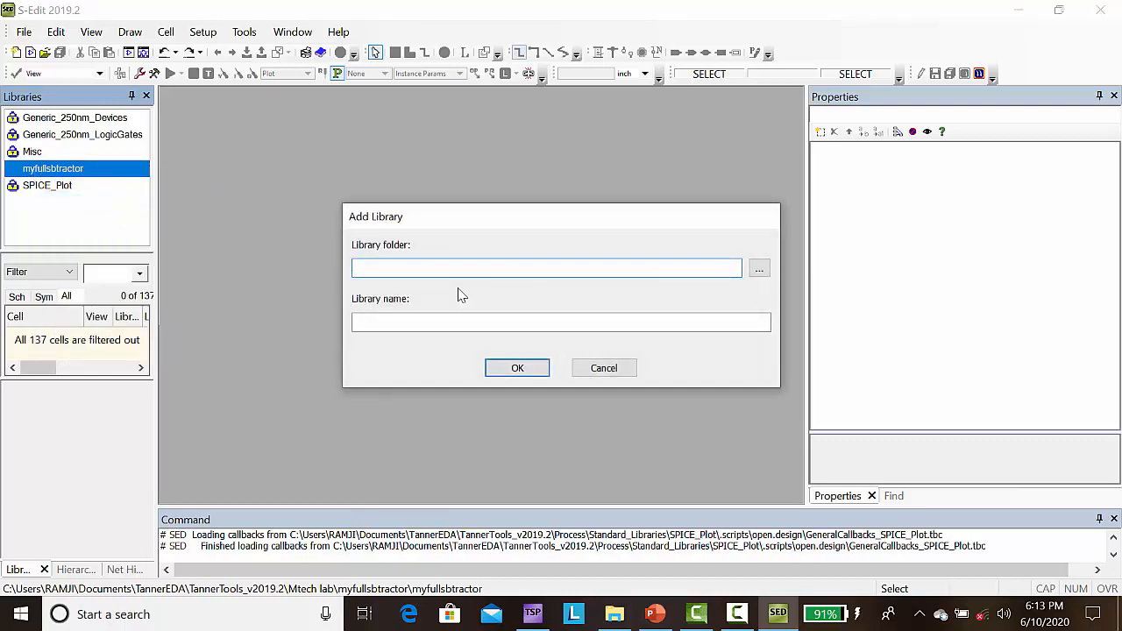
{"action": "left_click", "coordinate": [759, 273]}
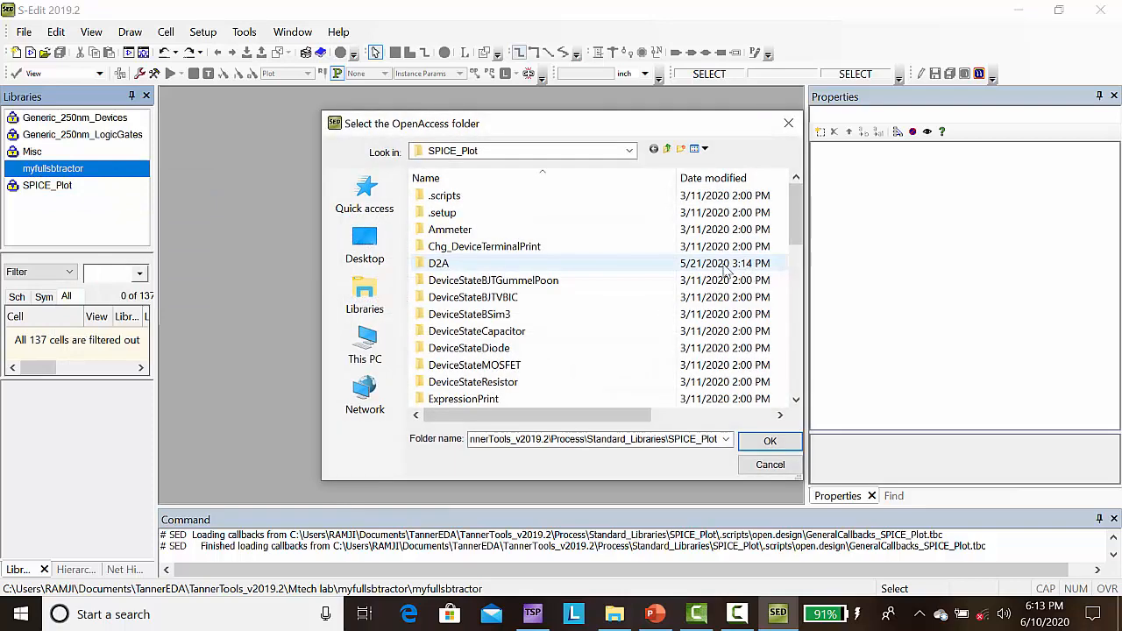
{"action": "left_click", "coordinate": [668, 150]}
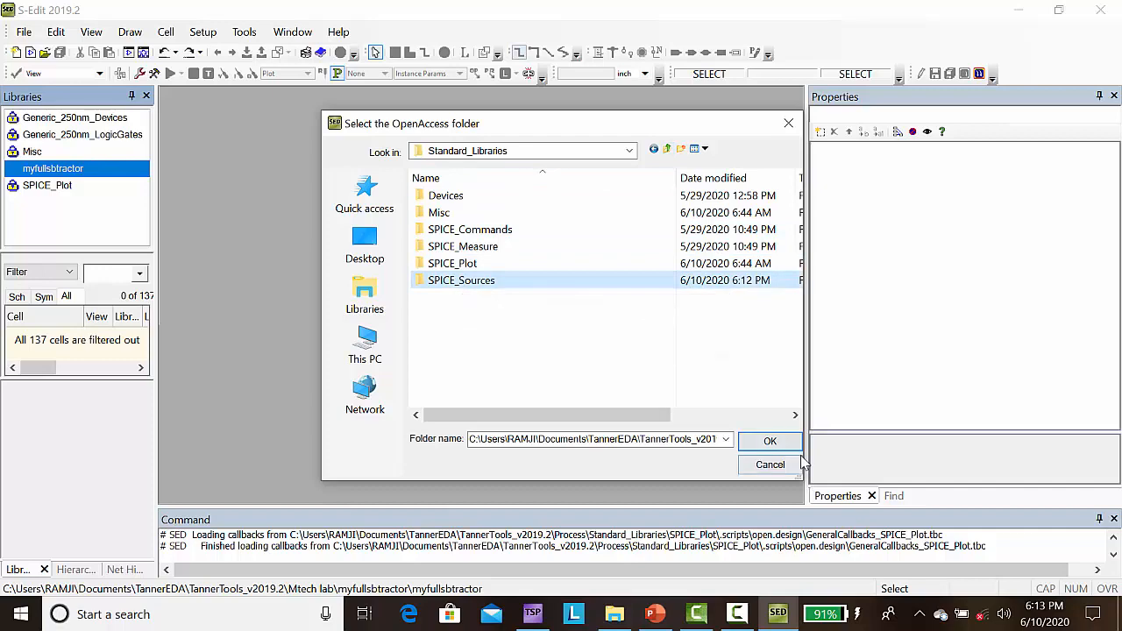
{"action": "left_click", "coordinate": [769, 441]}
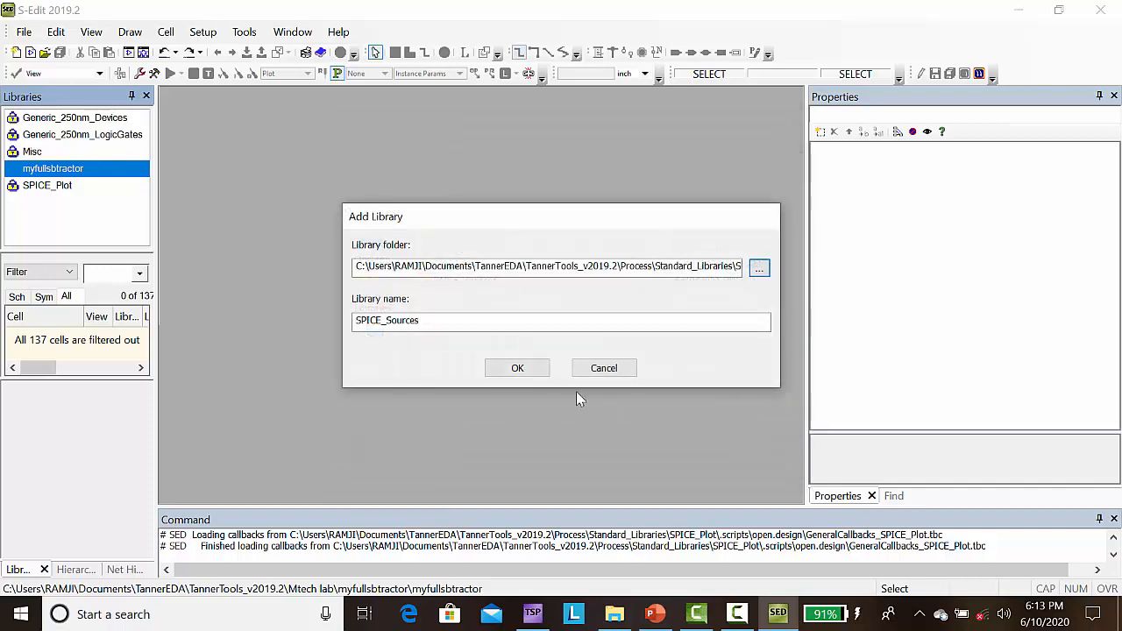
{"action": "left_click", "coordinate": [516, 366]}
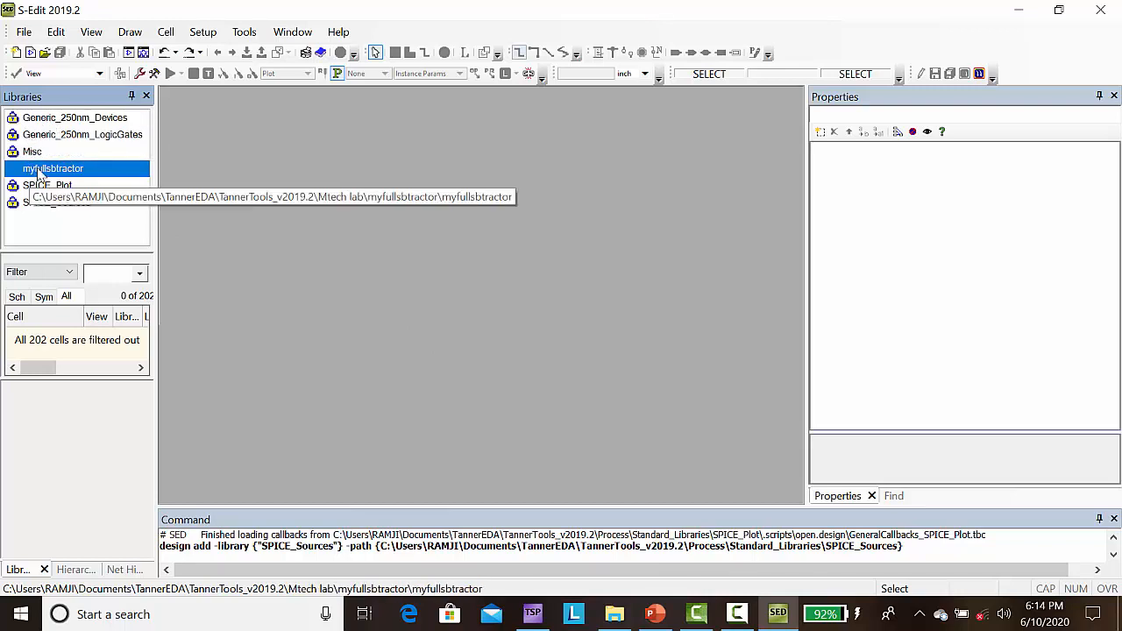
Step: Create a new schematic view of Cell0 in the myfullsbtractor library and maximize its window
{"action": "left_click", "coordinate": [170, 35]}
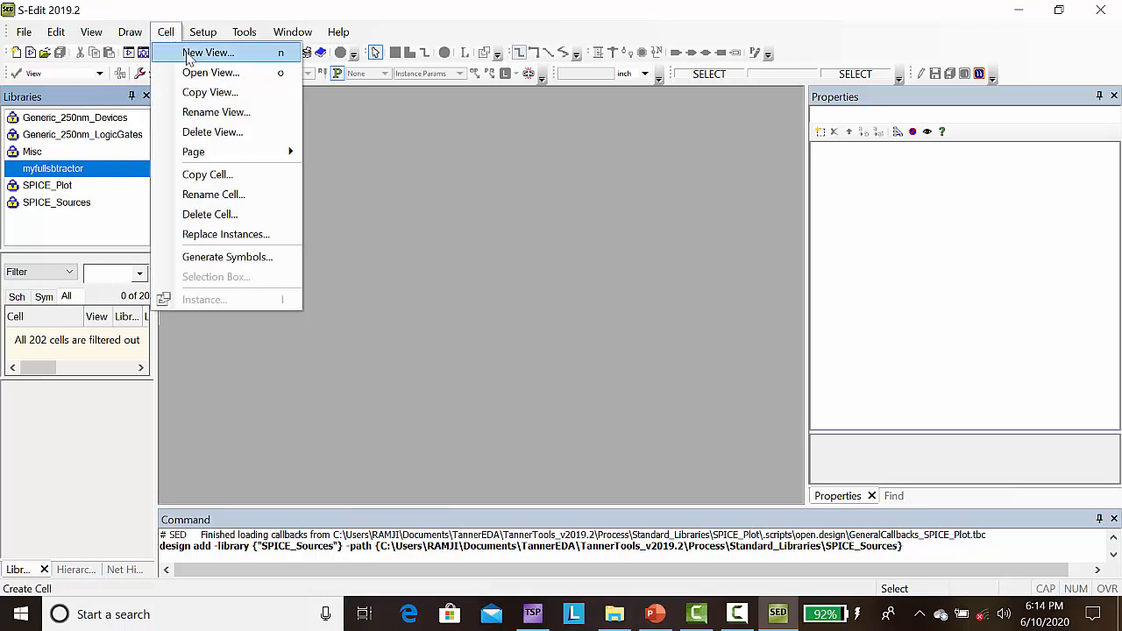
{"action": "left_click", "coordinate": [208, 54]}
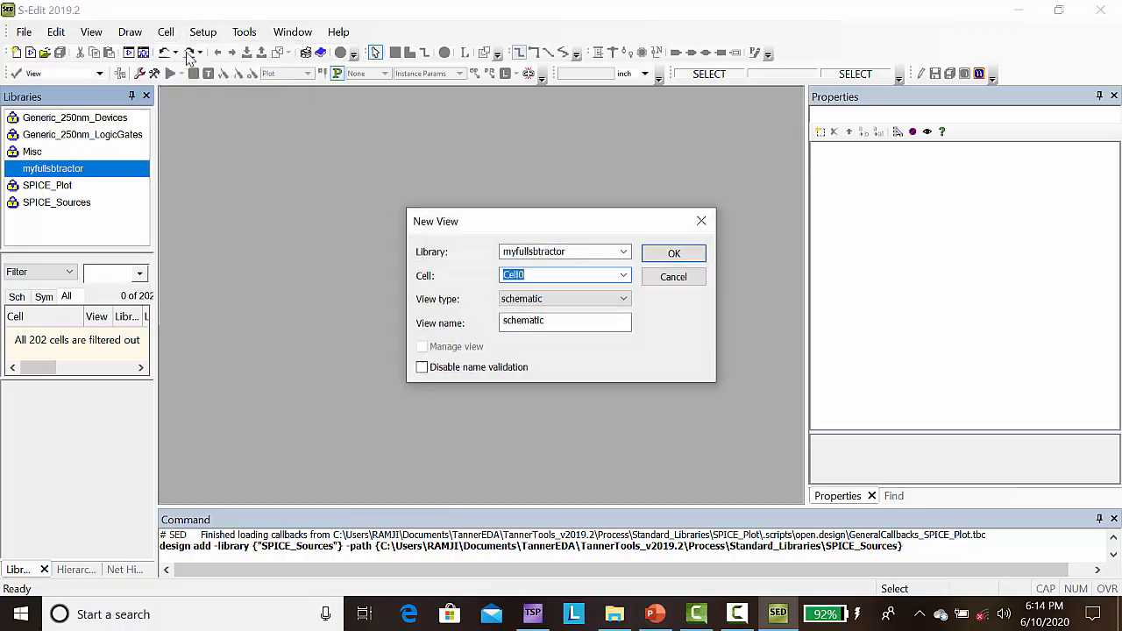
{"action": "left_click", "coordinate": [679, 257]}
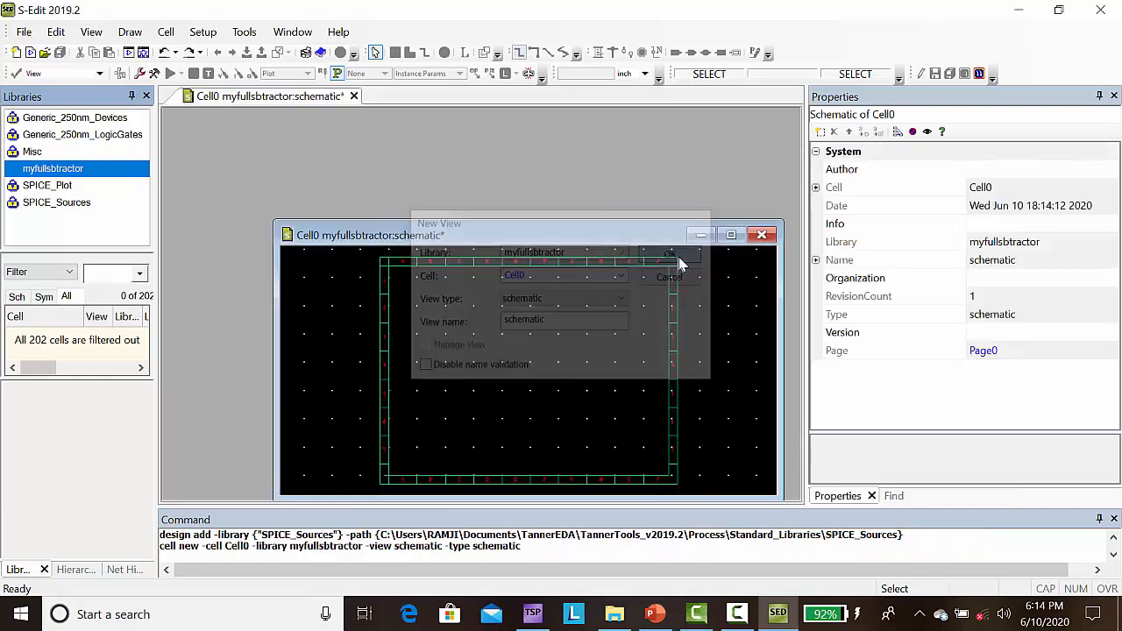
{"action": "left_click", "coordinate": [733, 235]}
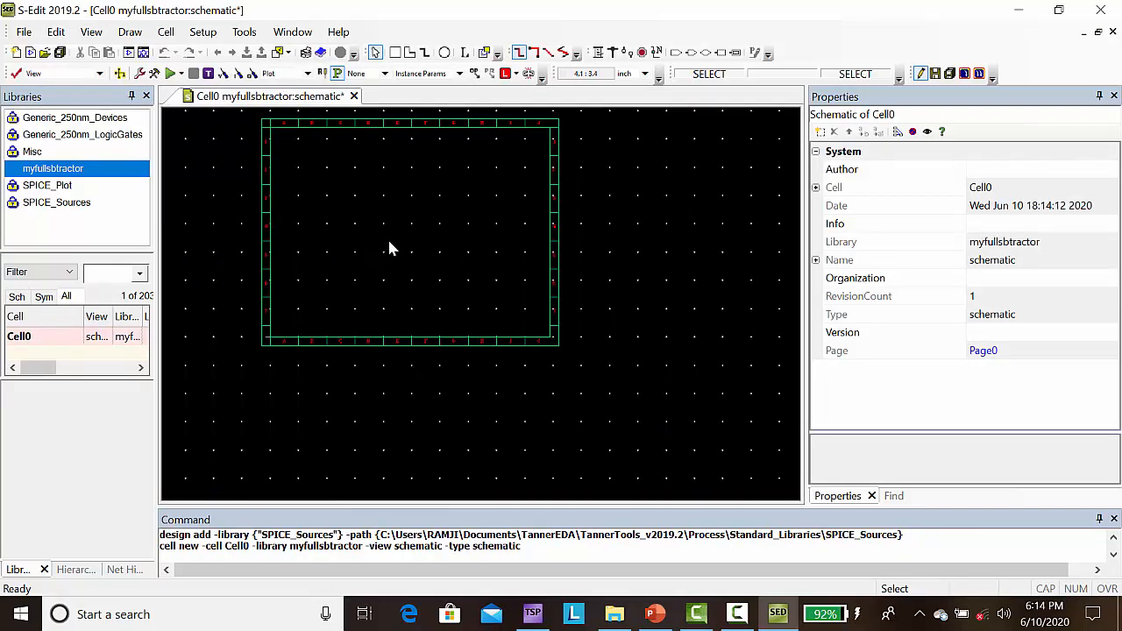
Step: Place two XOR2 symbols from Generic_250nm_LogicGates side by side in the upper schematic frame, at about (3, 6) and (4.5, 5.8)
{"action": "left_click", "coordinate": [85, 136]}
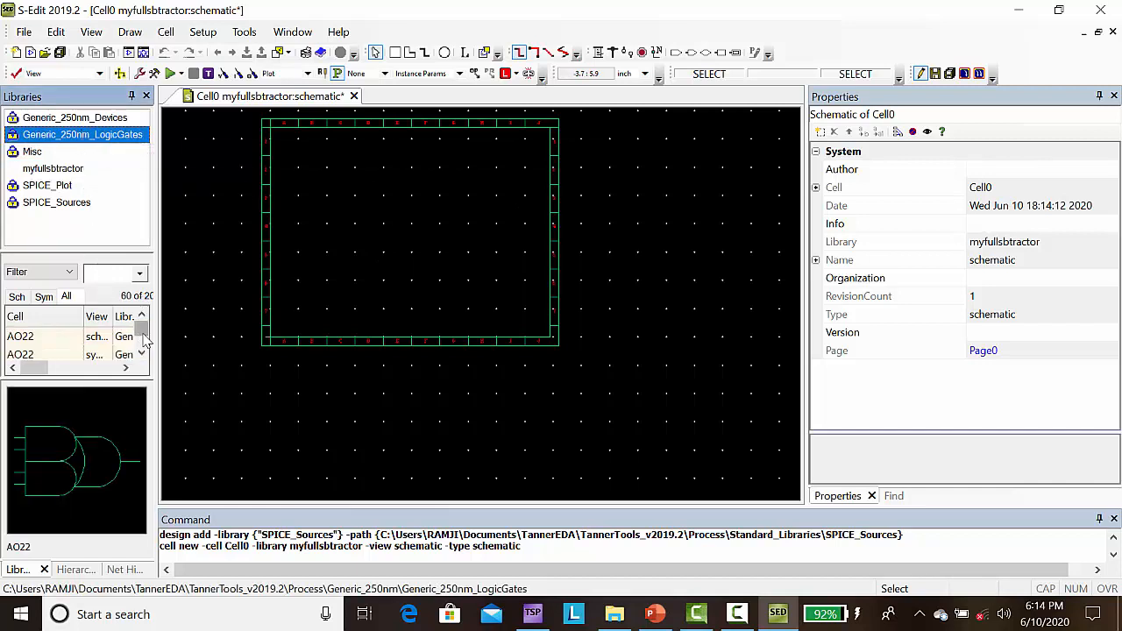
{"action": "left_click_drag", "start_coordinate": [145, 333], "coordinate": [143, 352]}
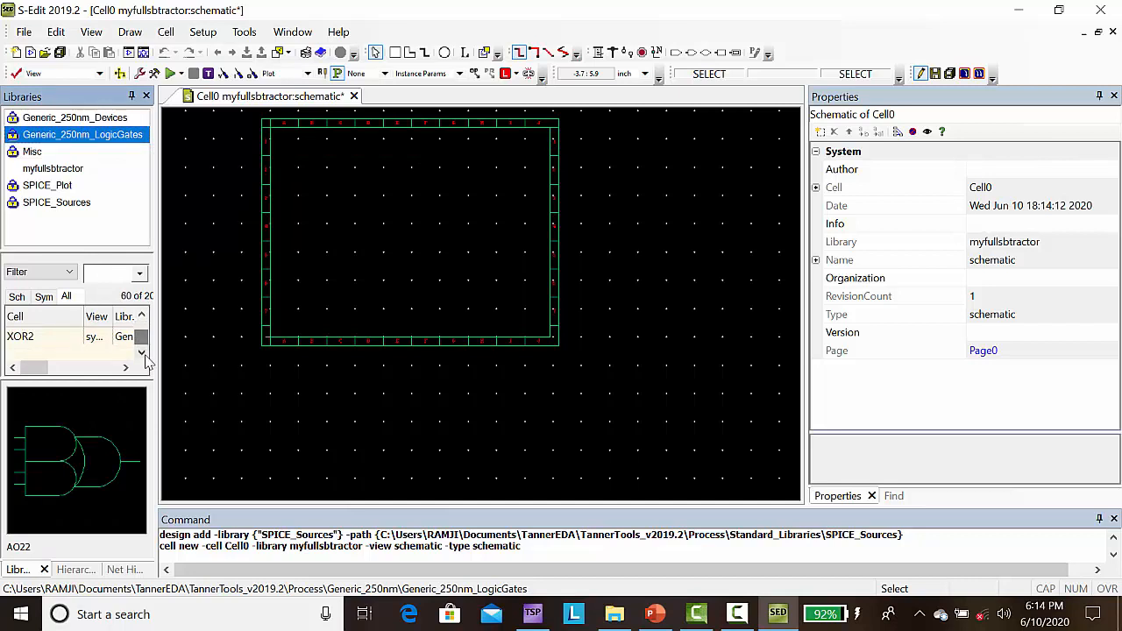
{"action": "left_click", "coordinate": [37, 342]}
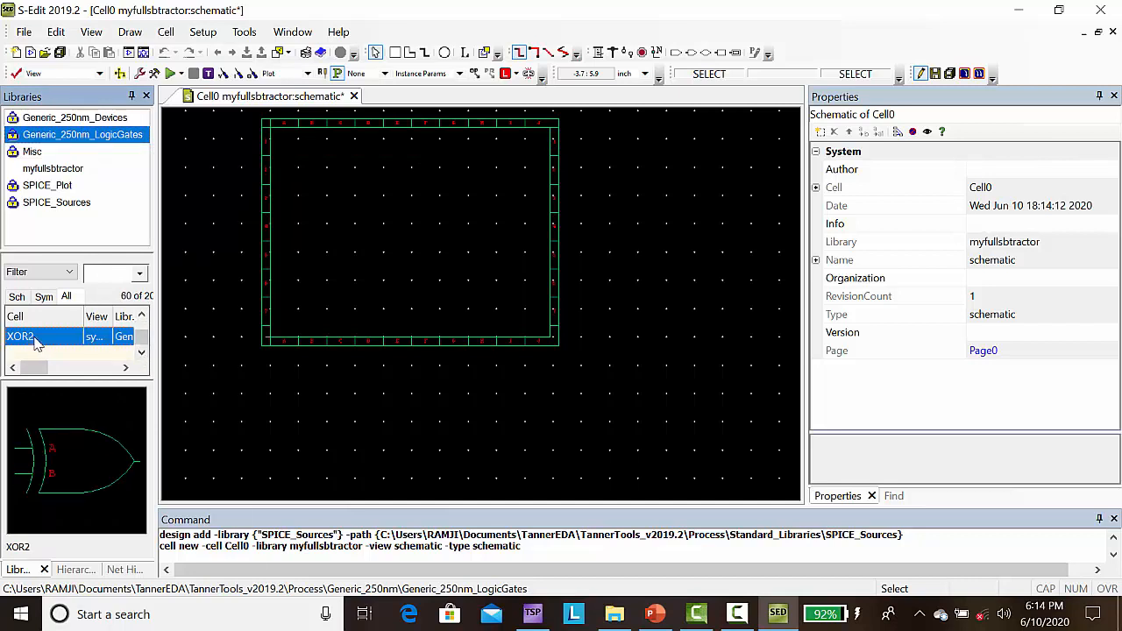
{"action": "right_click", "coordinate": [37, 342]}
{"action": "left_click", "coordinate": [82, 327]}
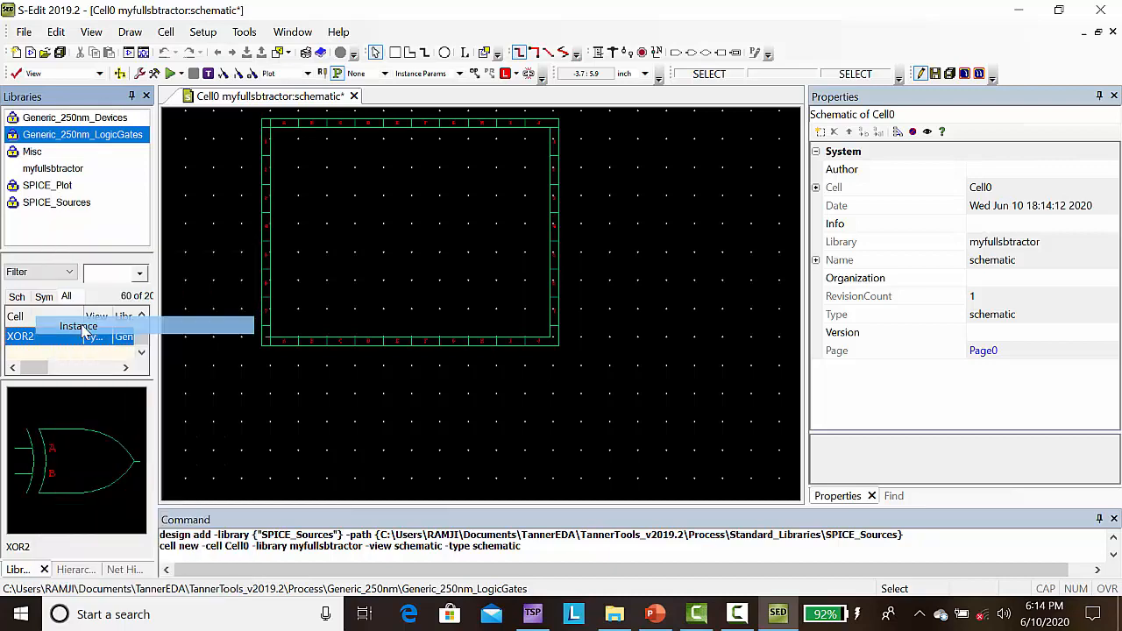
{"action": "left_click", "coordinate": [355, 168]}
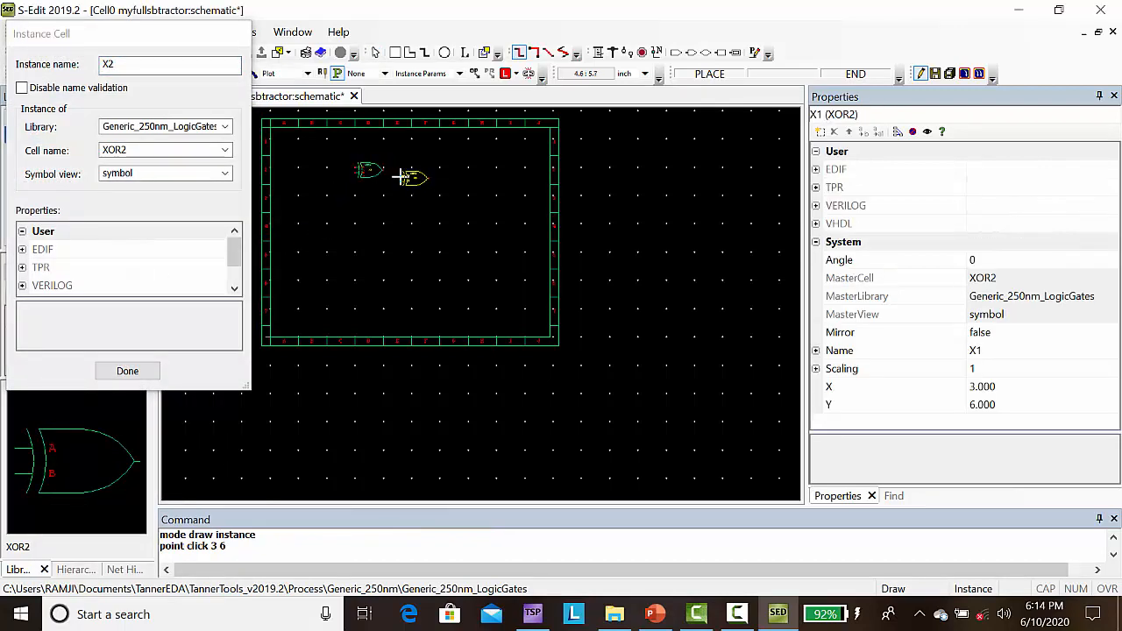
{"action": "left_click", "coordinate": [399, 174]}
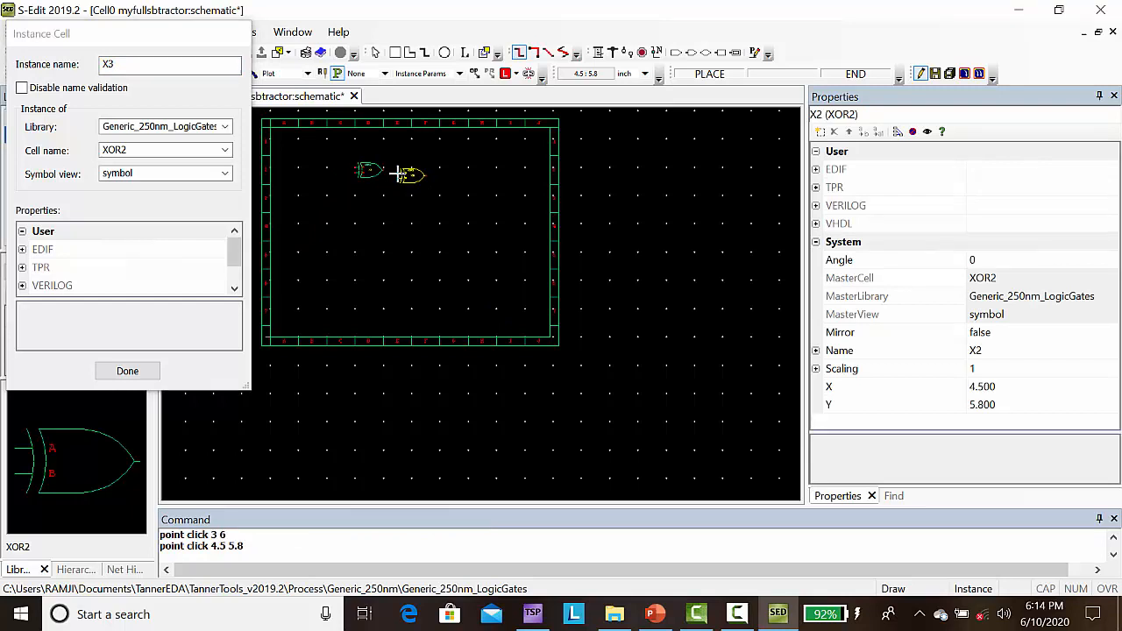
{"action": "left_click", "coordinate": [127, 372]}
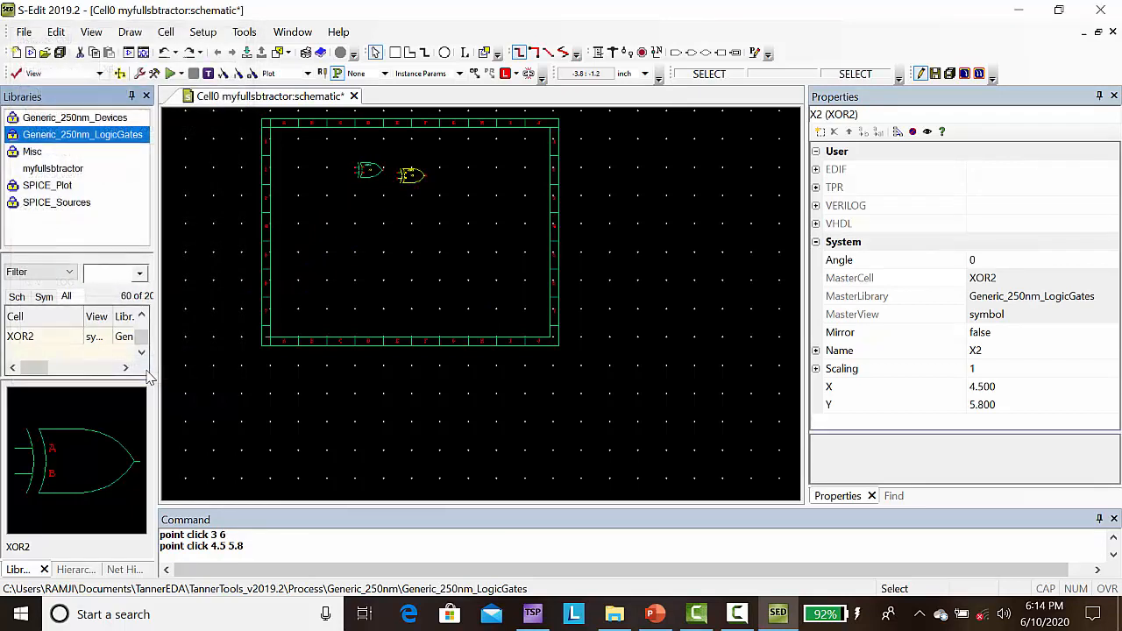
Step: Place three NAND2 symbols from Generic_250nm_LogicGates in a column below the XOR2 gates, at about (3.1, 4.7), (3.1, 3.9) and (3.2, 3.1)
{"action": "left_click", "coordinate": [141, 317]}
{"action": "left_click", "coordinate": [142, 316]}
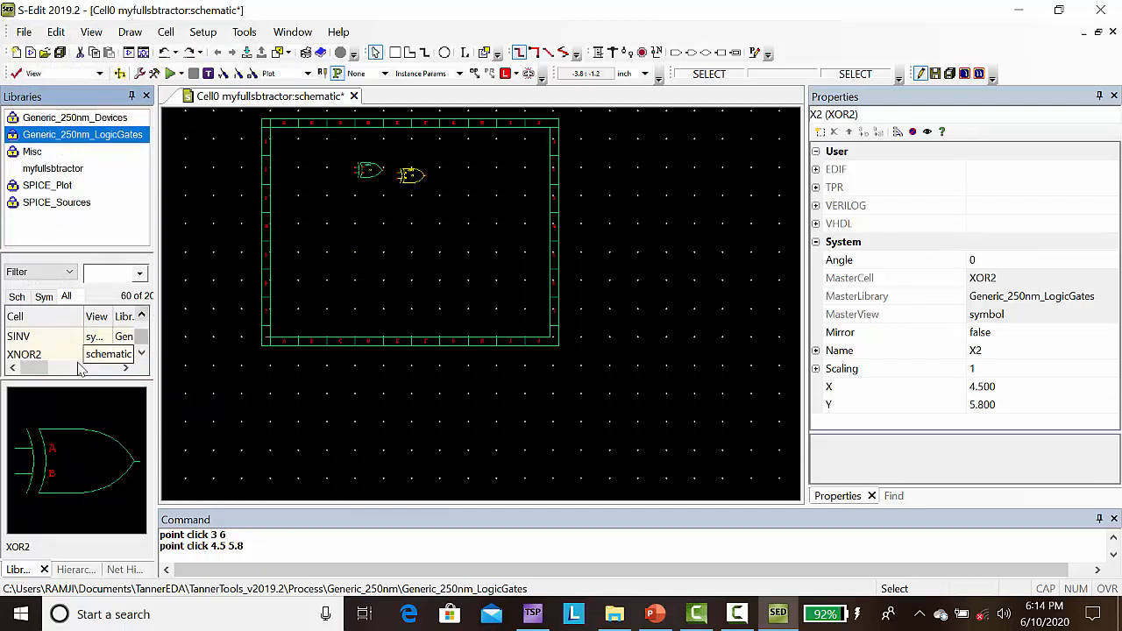
{"action": "left_click", "coordinate": [31, 356]}
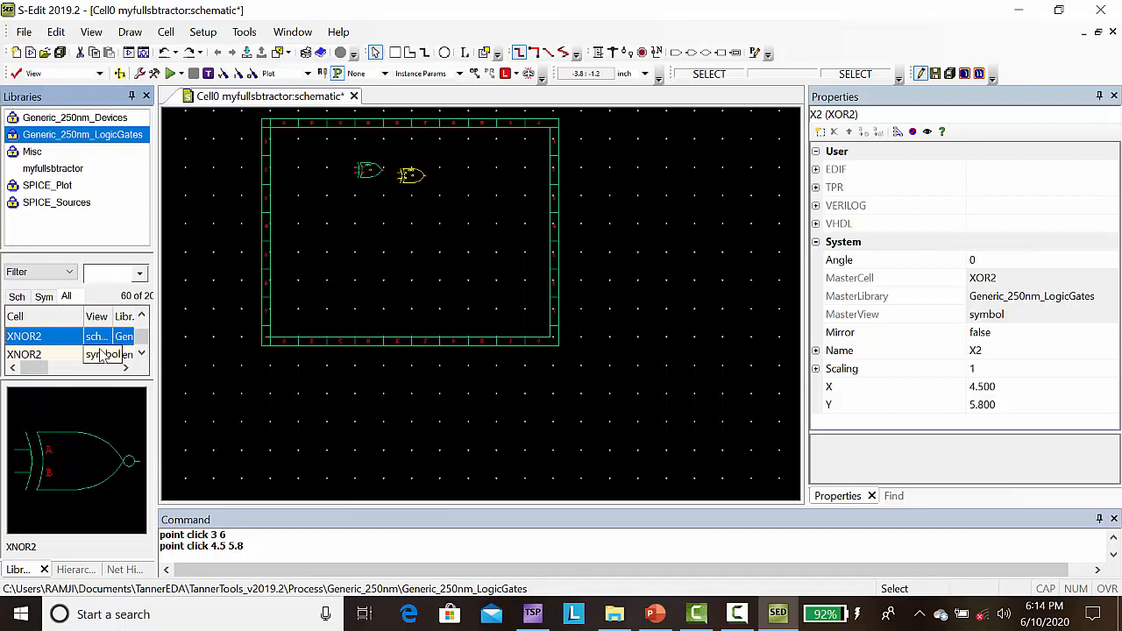
{"action": "left_click", "coordinate": [141, 354]}
{"action": "left_click", "coordinate": [141, 354]}
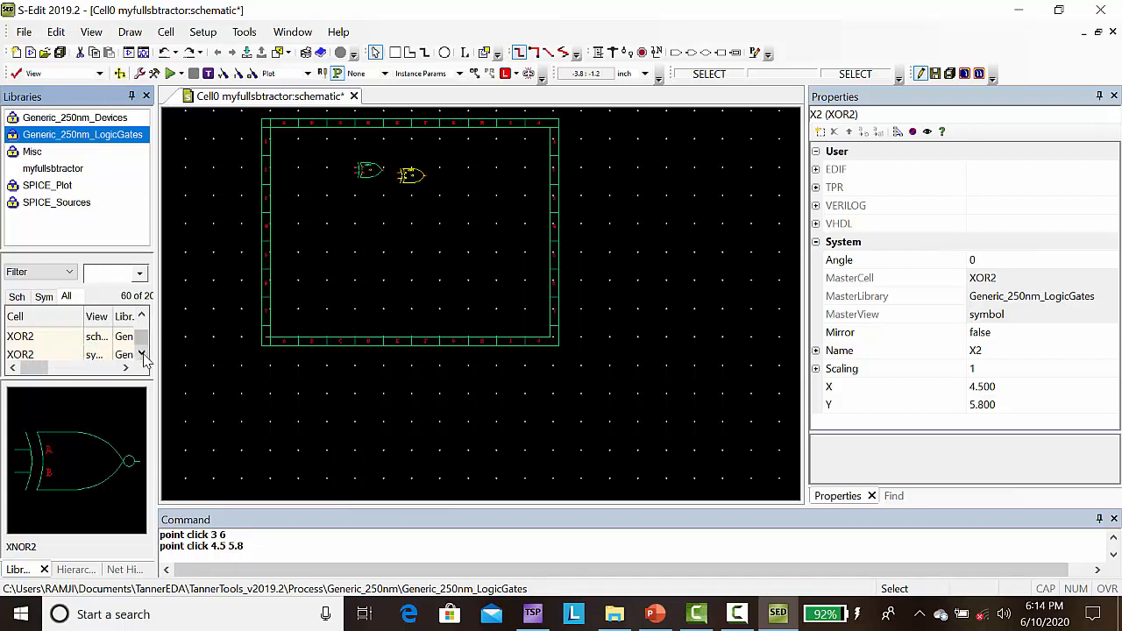
{"action": "left_click", "coordinate": [142, 354]}
{"action": "left_click", "coordinate": [141, 317]}
{"action": "left_click", "coordinate": [141, 316]}
{"action": "left_click", "coordinate": [141, 316]}
{"action": "left_click", "coordinate": [141, 316]}
{"action": "left_click", "coordinate": [141, 316]}
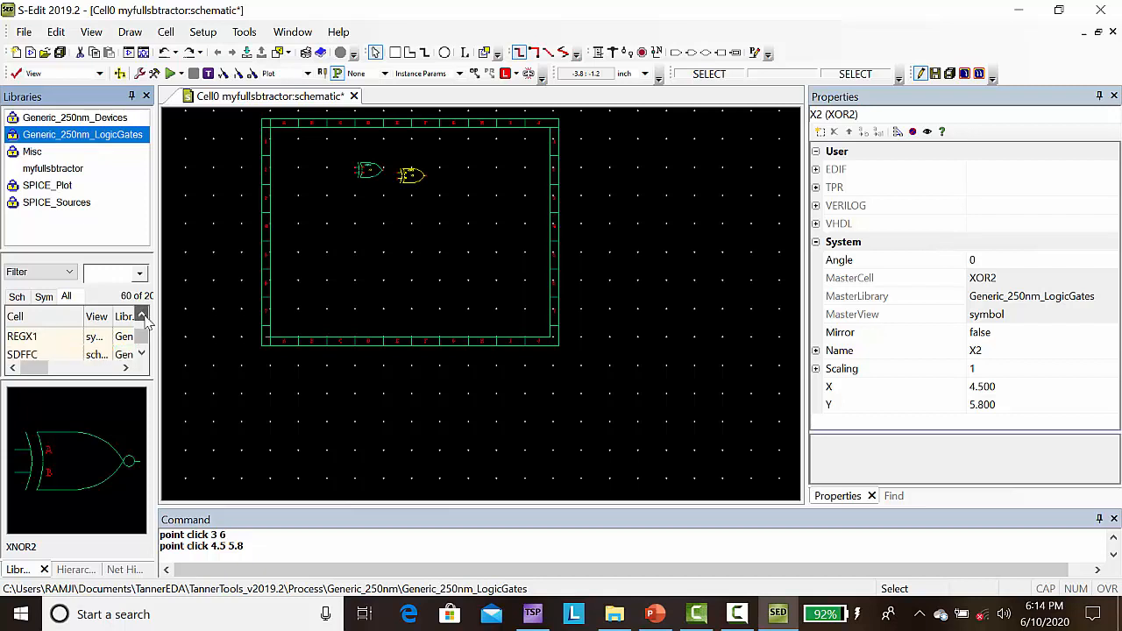
{"action": "left_click", "coordinate": [141, 317]}
{"action": "left_click", "coordinate": [142, 316]}
{"action": "left_click", "coordinate": [142, 316]}
{"action": "left_click", "coordinate": [142, 317]}
{"action": "left_click", "coordinate": [142, 316]}
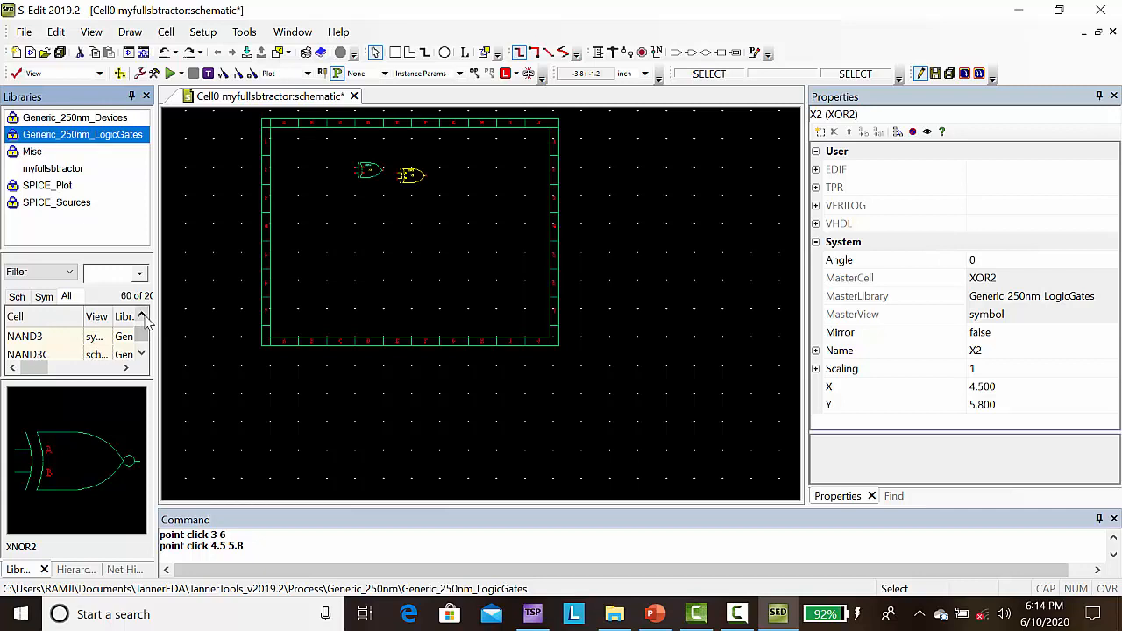
{"action": "left_click", "coordinate": [142, 317]}
{"action": "left_click", "coordinate": [142, 316]}
{"action": "left_click", "coordinate": [142, 316]}
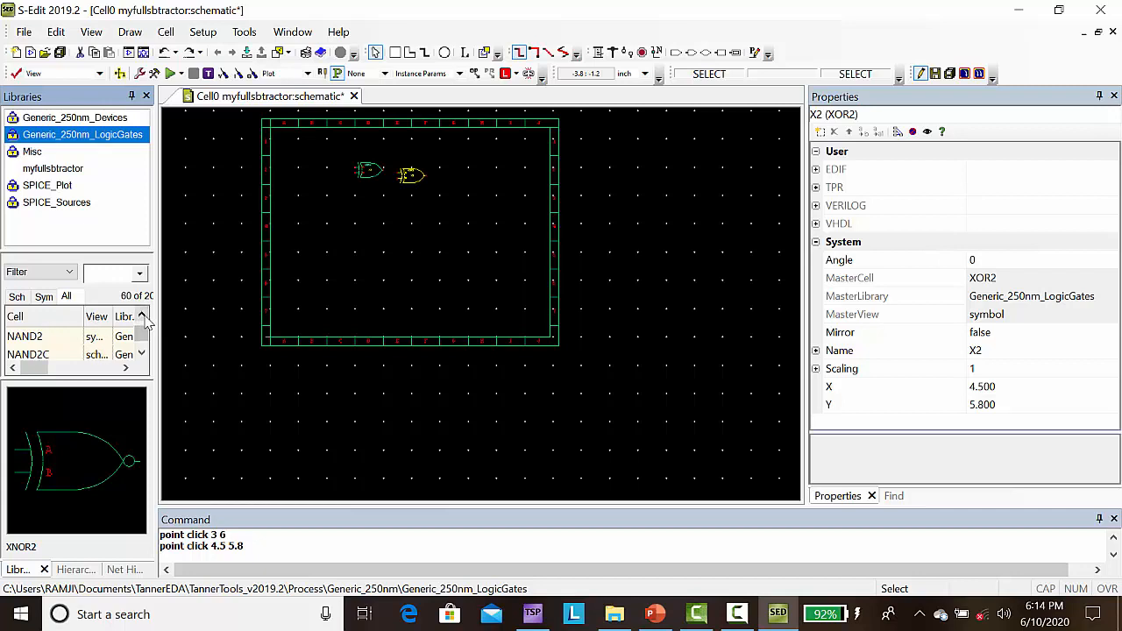
{"action": "left_click", "coordinate": [38, 340]}
{"action": "right_click", "coordinate": [38, 342]}
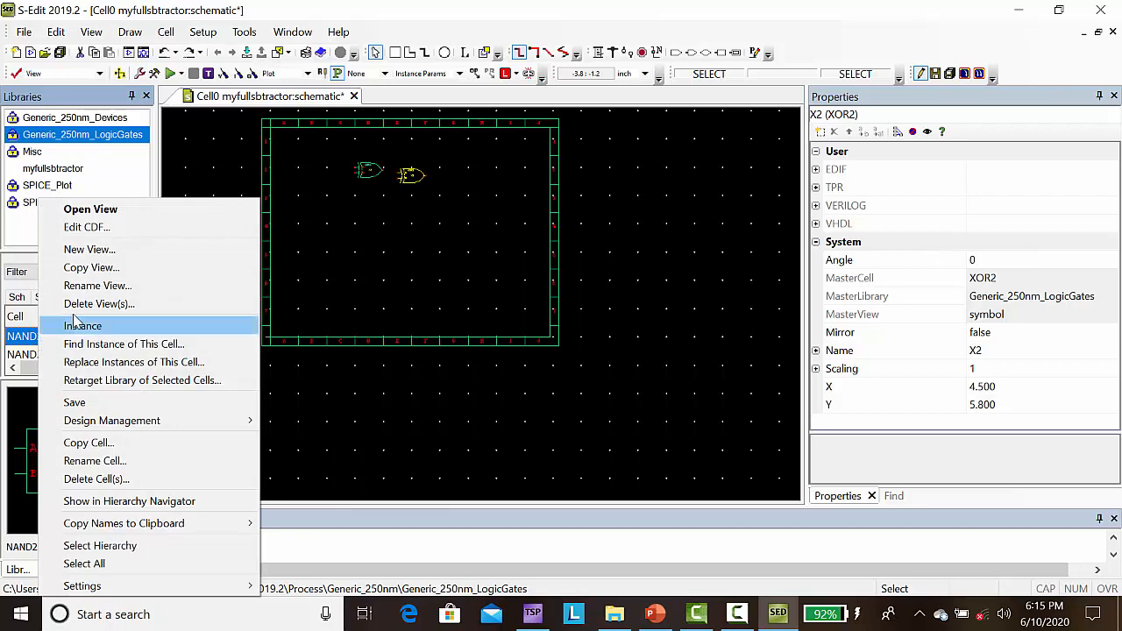
{"action": "left_click", "coordinate": [105, 326]}
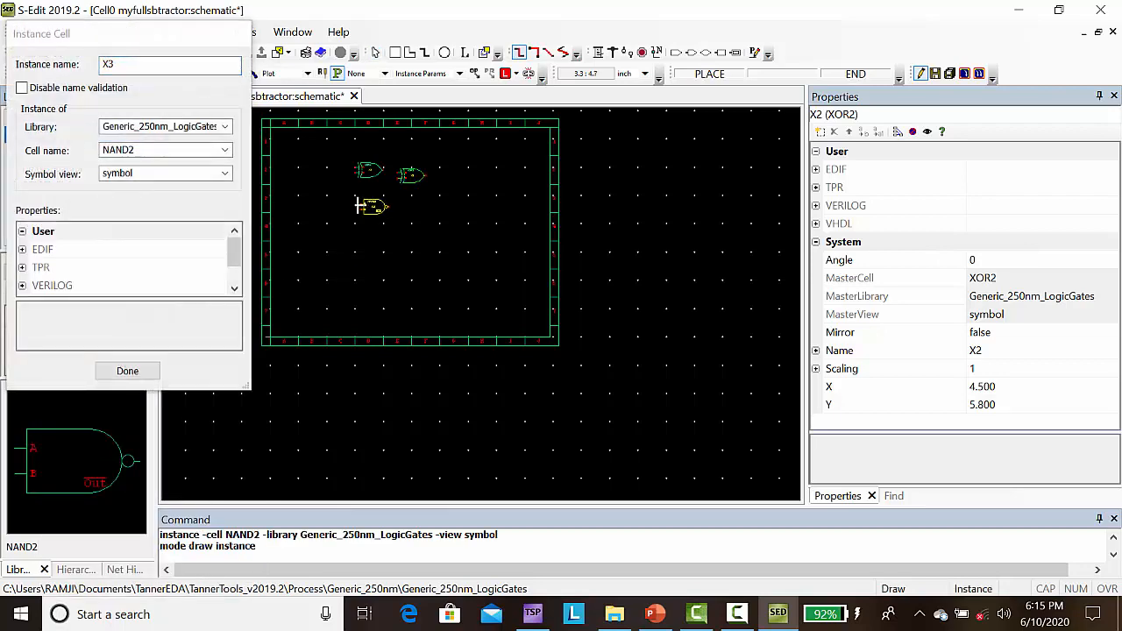
{"action": "left_click", "coordinate": [358, 206]}
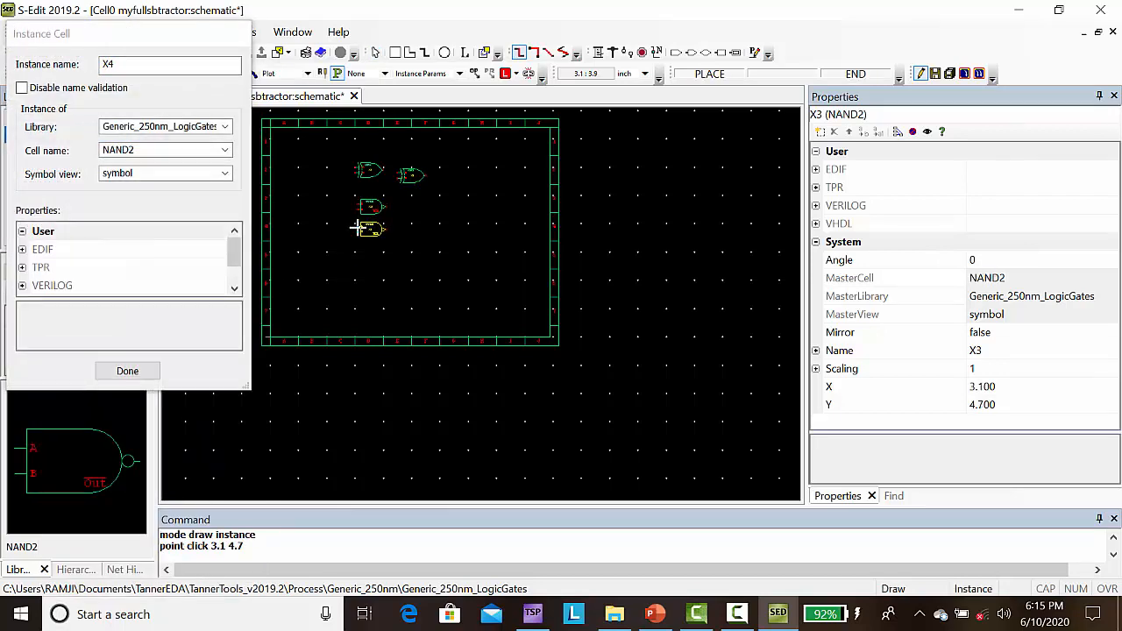
{"action": "left_click", "coordinate": [356, 228]}
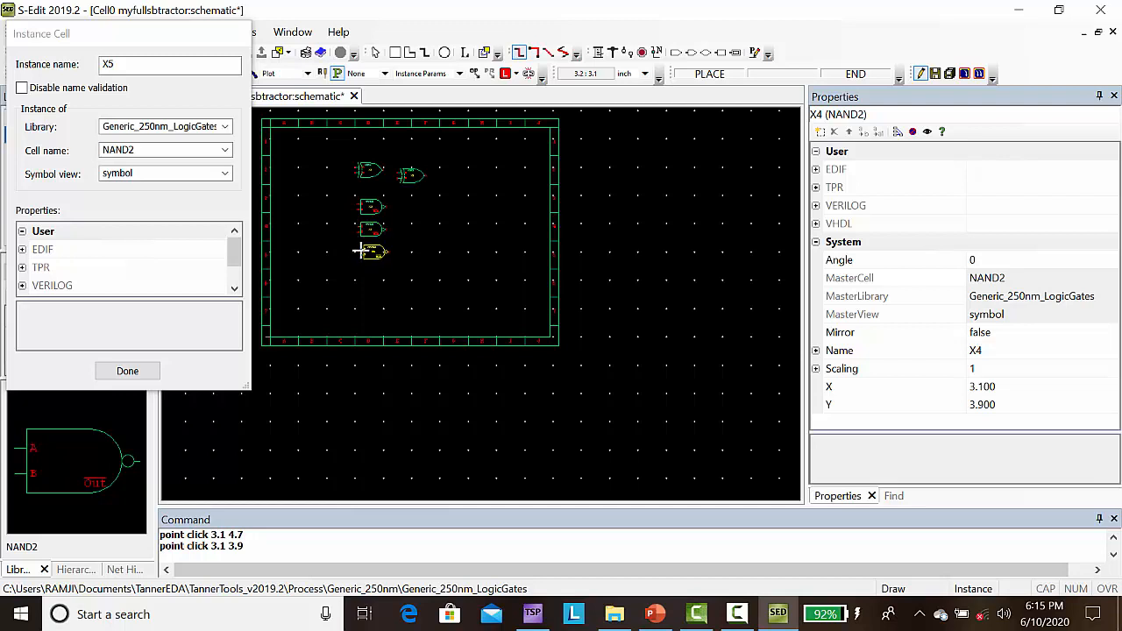
{"action": "left_click", "coordinate": [358, 252]}
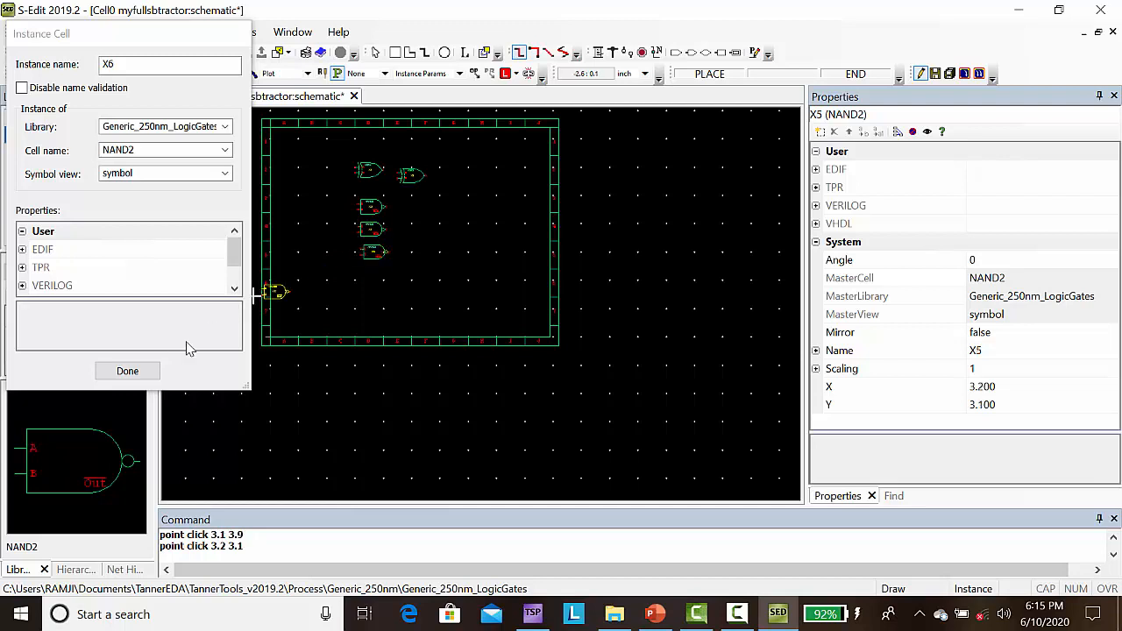
{"action": "left_click", "coordinate": [151, 370]}
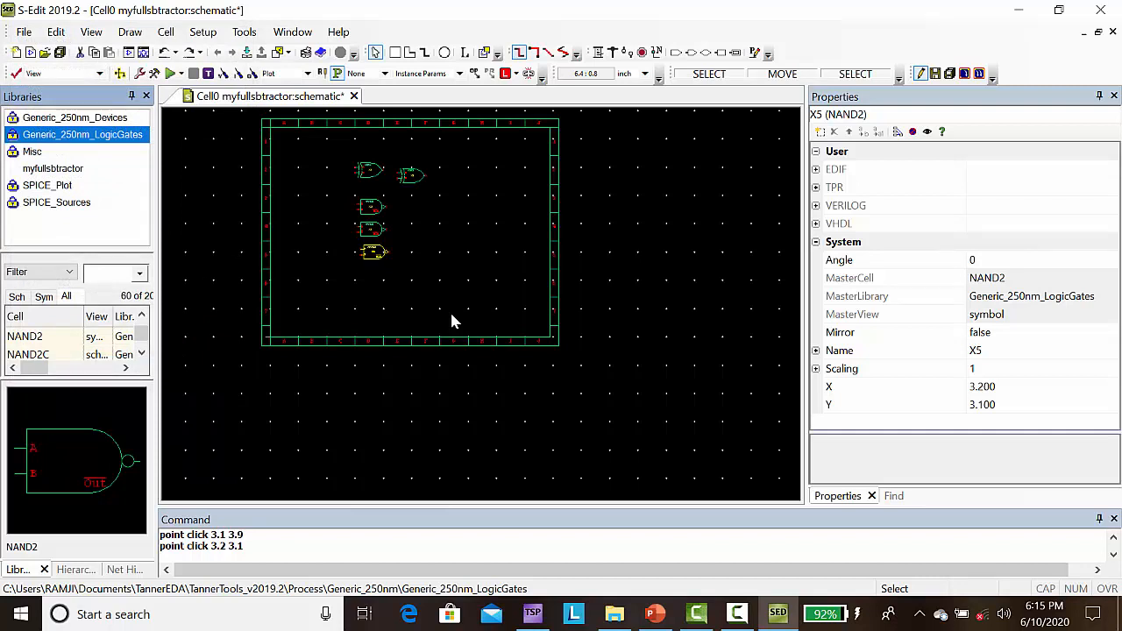
{"action": "left_click", "coordinate": [452, 318]}
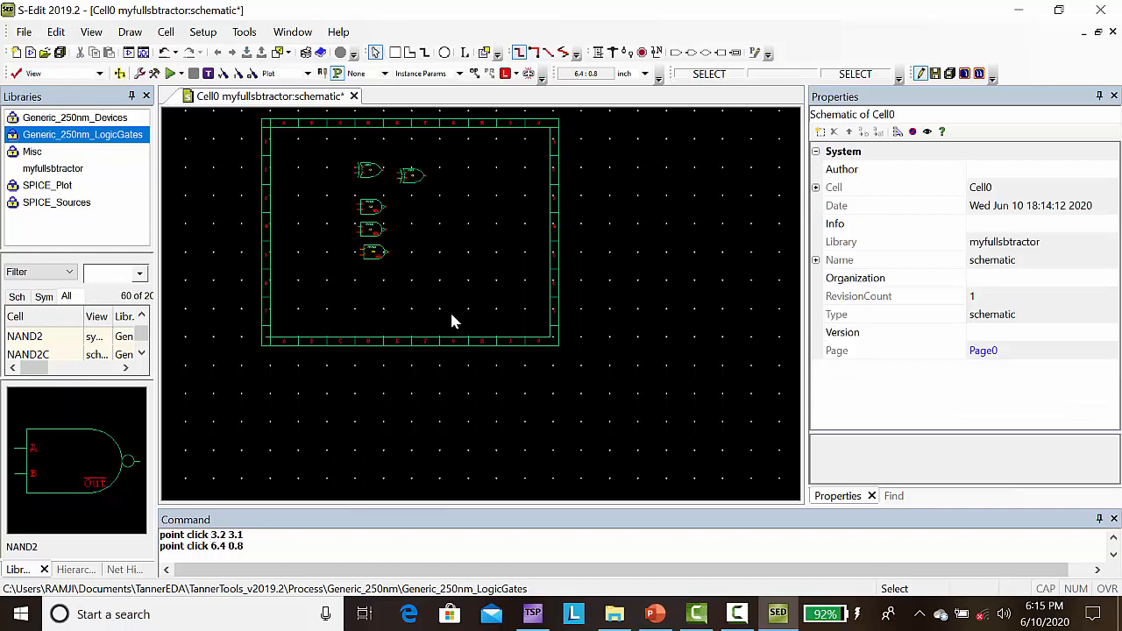
{"action": "key", "text": "Home"}
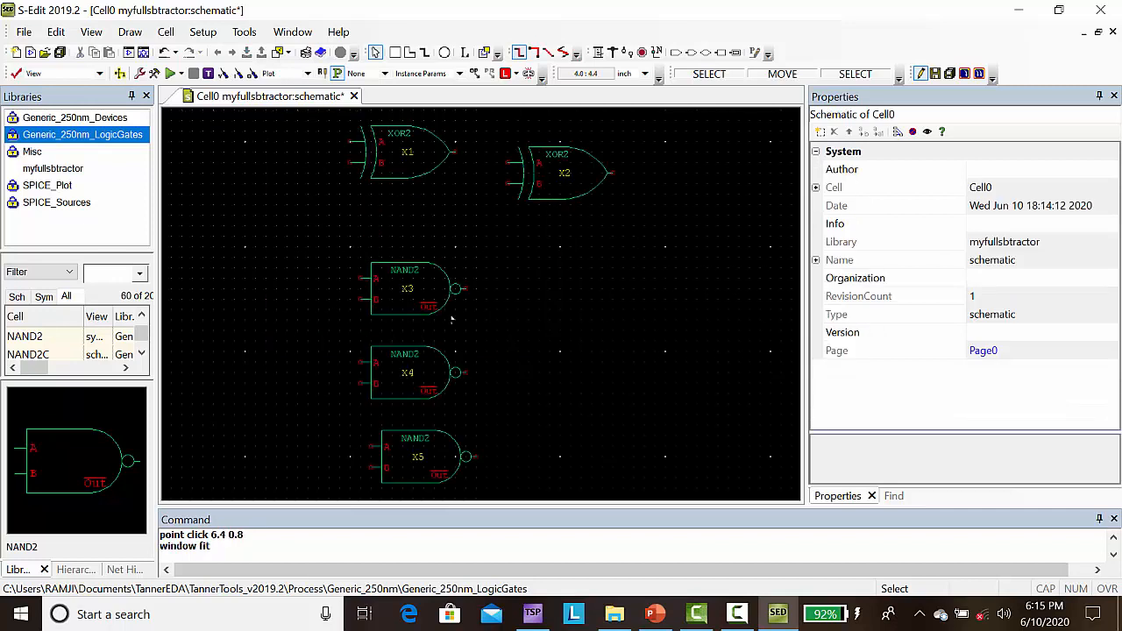
Step: Try filtering the Generic_250nm_LogicGates cell list by "inv", and clear the filter
{"action": "left_click", "coordinate": [404, 474]}
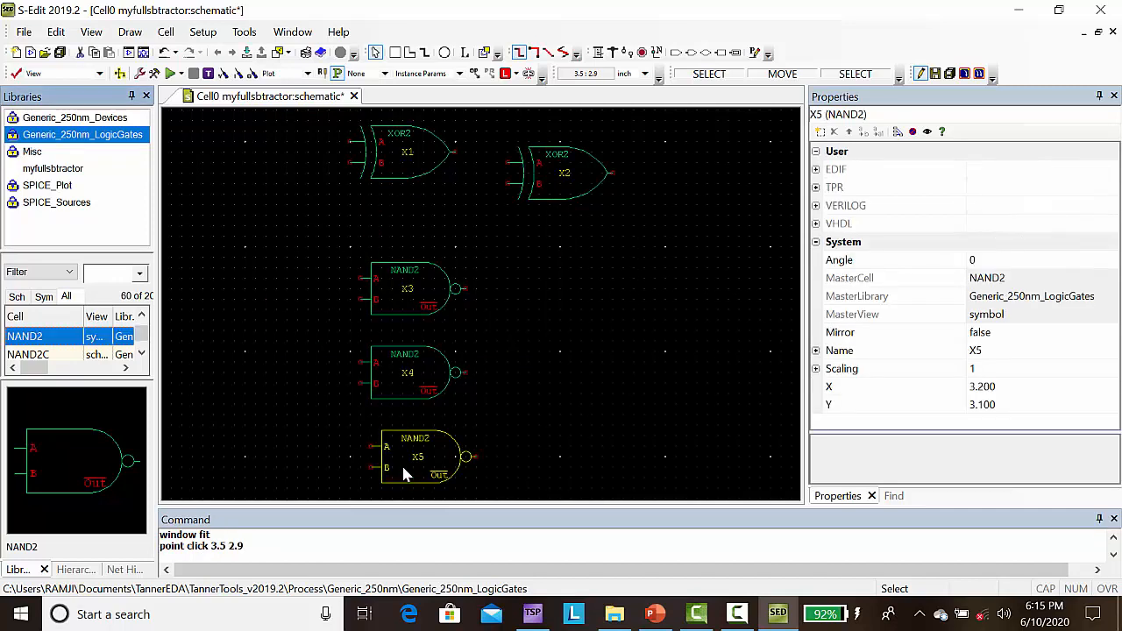
{"action": "left_click", "coordinate": [104, 277]}
{"action": "type", "text": "no"}
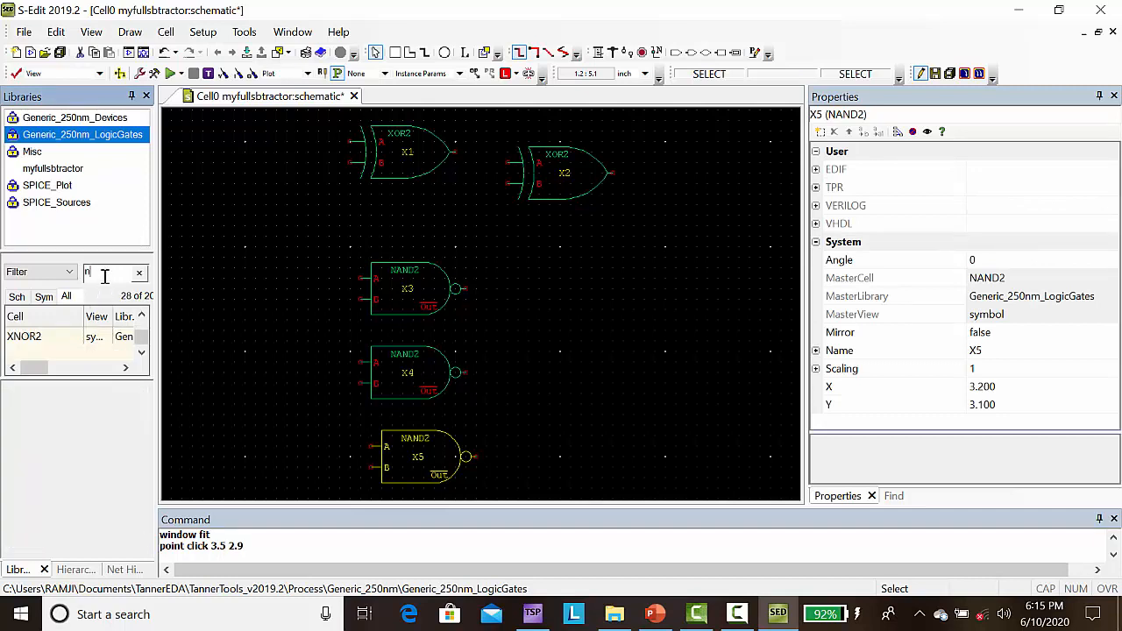
{"action": "key", "text": "BackSpace"}
{"action": "key", "text": "BackSpace"}
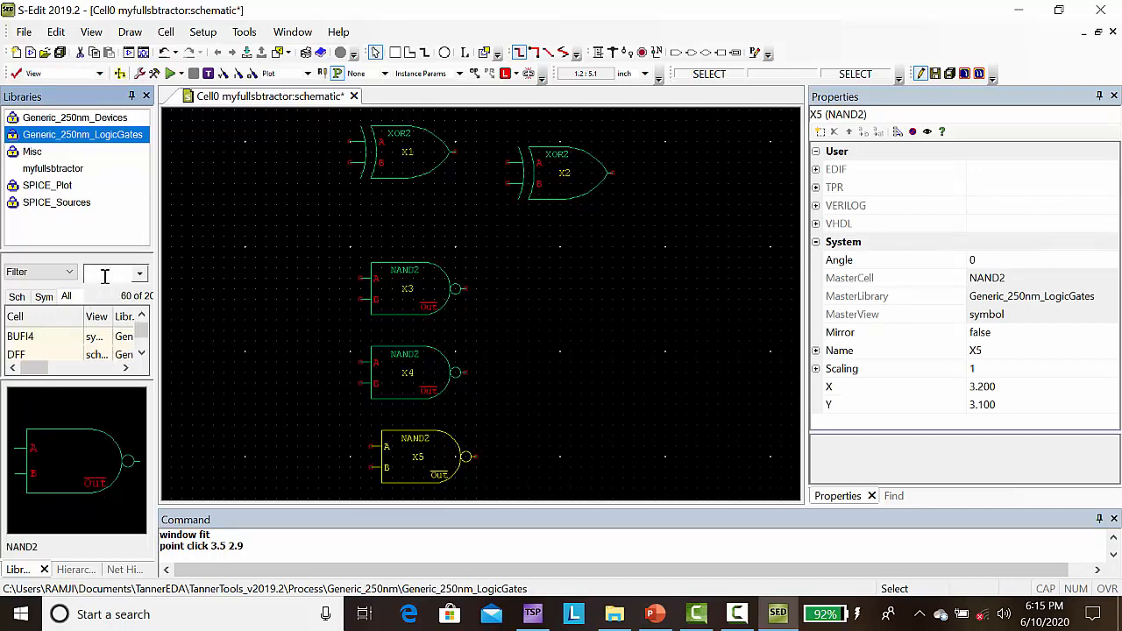
{"action": "type", "text": "inv"}
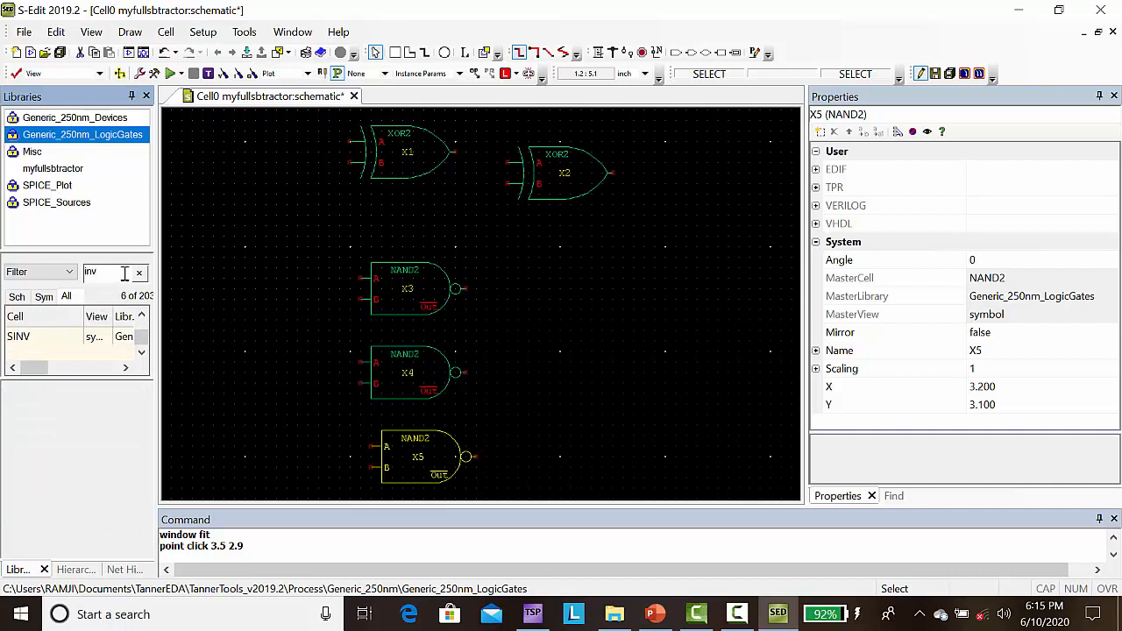
{"action": "key", "text": "BackSpace"}
{"action": "key", "text": "BackSpace"}
{"action": "key", "text": "BackSpace"}
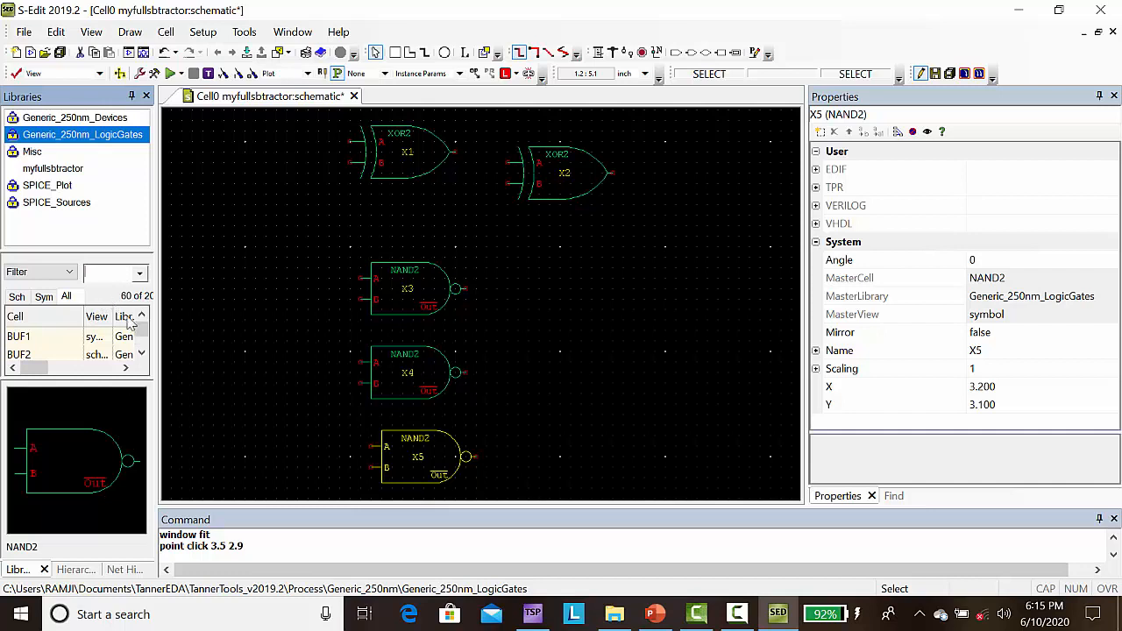
Step: Place INV symbols at the three NAND2 outputs, at (4.1, 4.6), (4.1, 3.8) and (4.2, 3), plus a fourth at about (6.1, 4)
{"action": "left_click", "coordinate": [141, 354]}
{"action": "left_click", "coordinate": [141, 353]}
{"action": "left_click", "coordinate": [141, 354]}
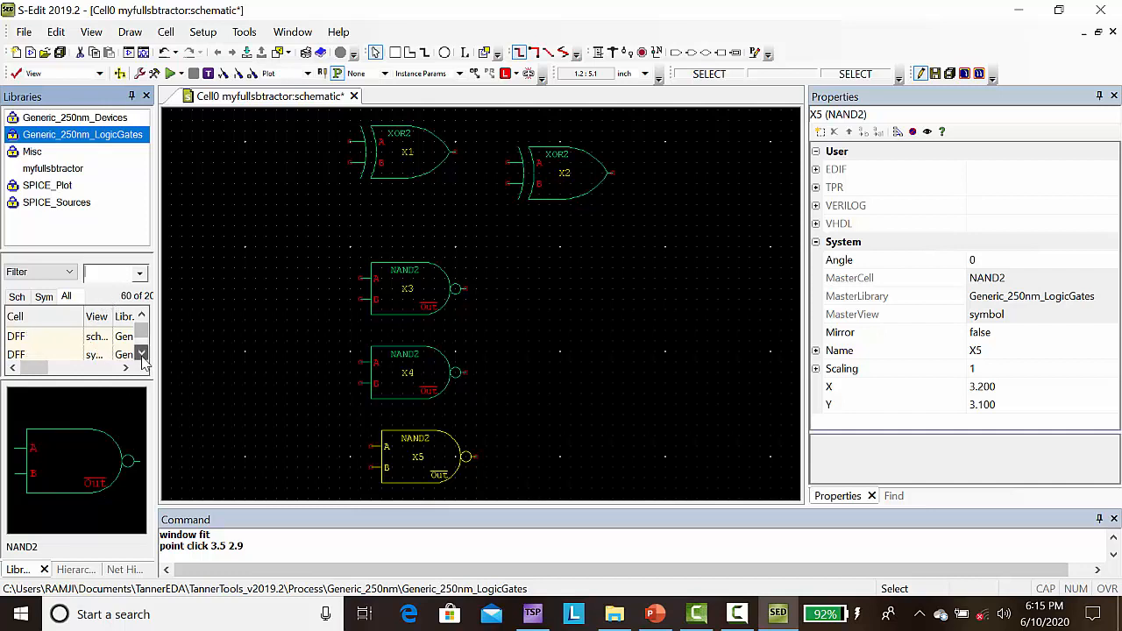
{"action": "left_click", "coordinate": [141, 353]}
{"action": "left_click", "coordinate": [141, 353]}
{"action": "left_click", "coordinate": [141, 354]}
{"action": "left_click", "coordinate": [142, 353]}
{"action": "left_click", "coordinate": [141, 354]}
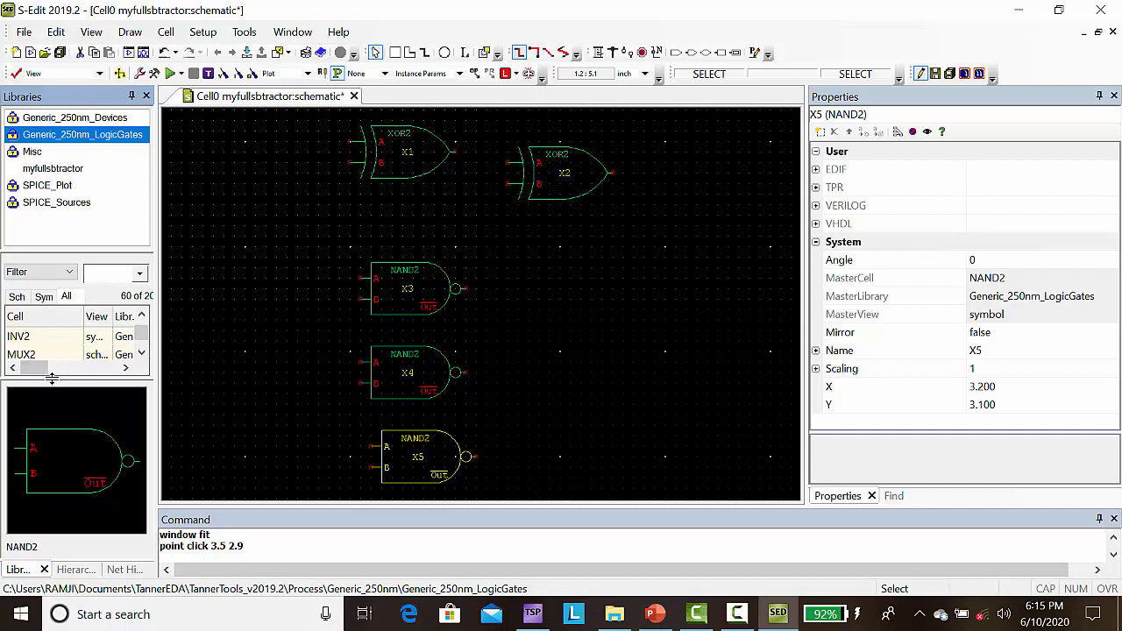
{"action": "left_click_drag", "start_coordinate": [51, 383], "coordinate": [50, 413]}
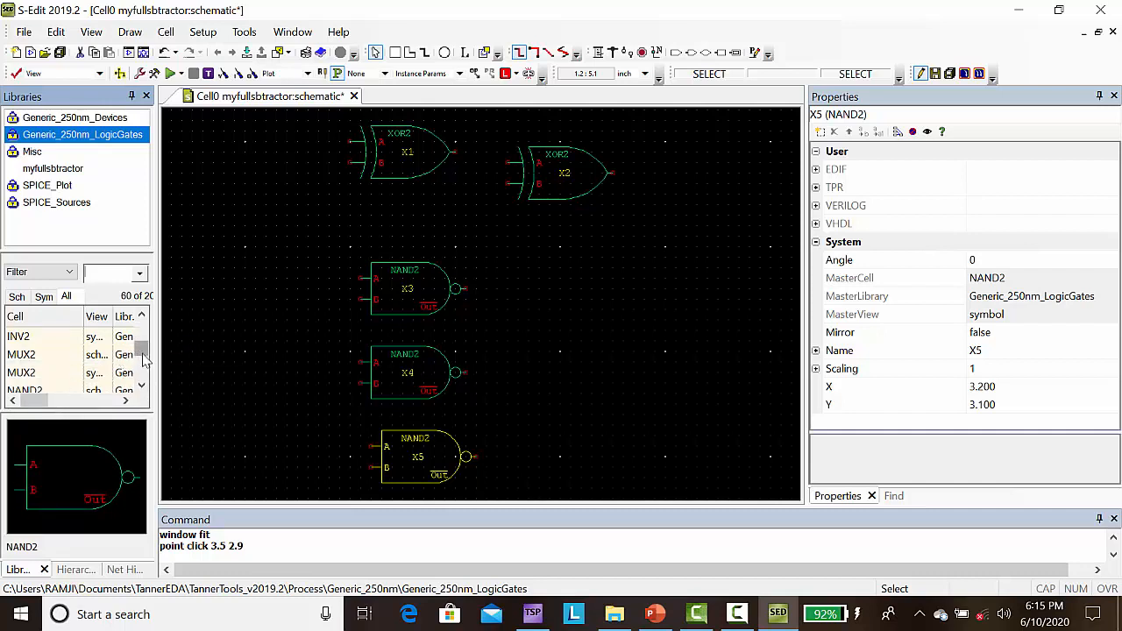
{"action": "left_click_drag", "start_coordinate": [143, 358], "coordinate": [143, 345]}
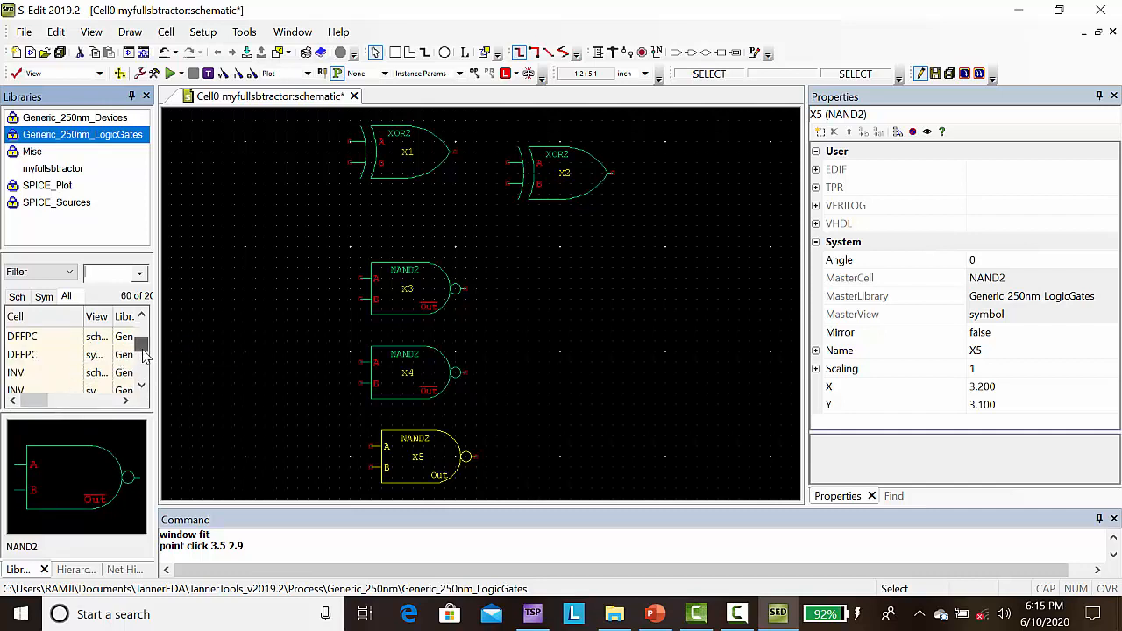
{"action": "left_click", "coordinate": [15, 377]}
{"action": "right_click", "coordinate": [16, 384]}
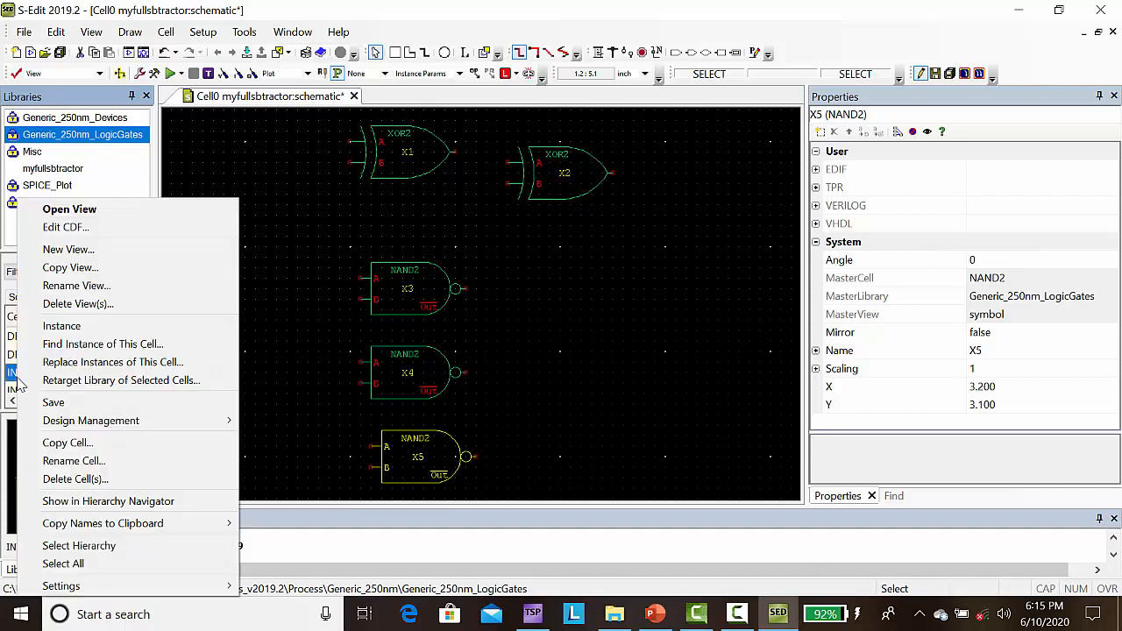
{"action": "left_click", "coordinate": [58, 326]}
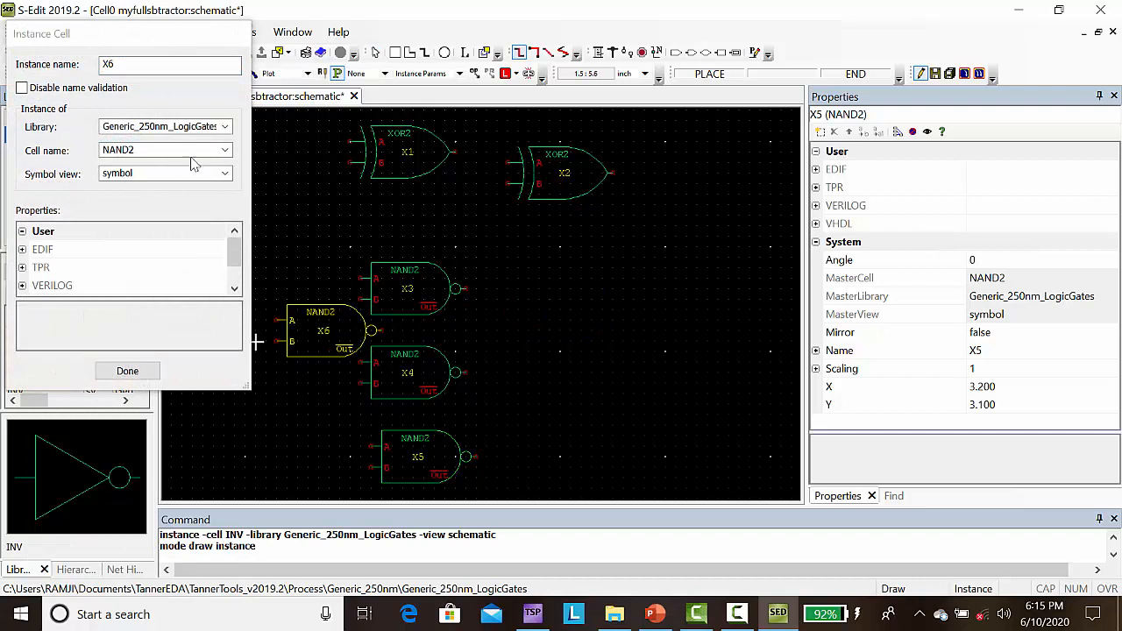
{"action": "left_click", "coordinate": [225, 152]}
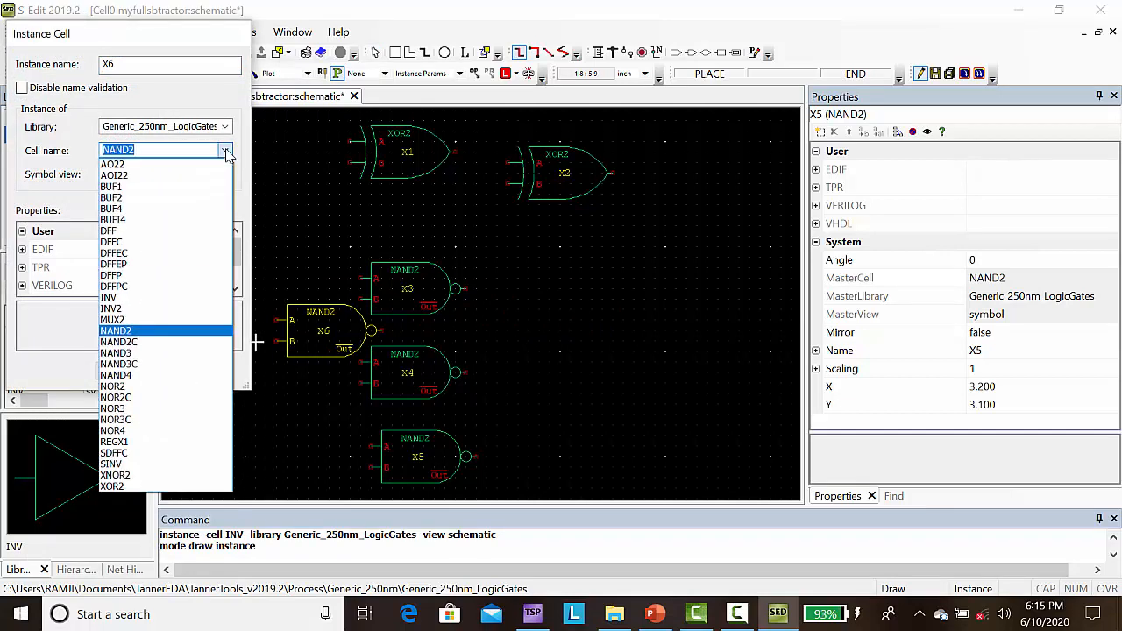
{"action": "left_click", "coordinate": [141, 298]}
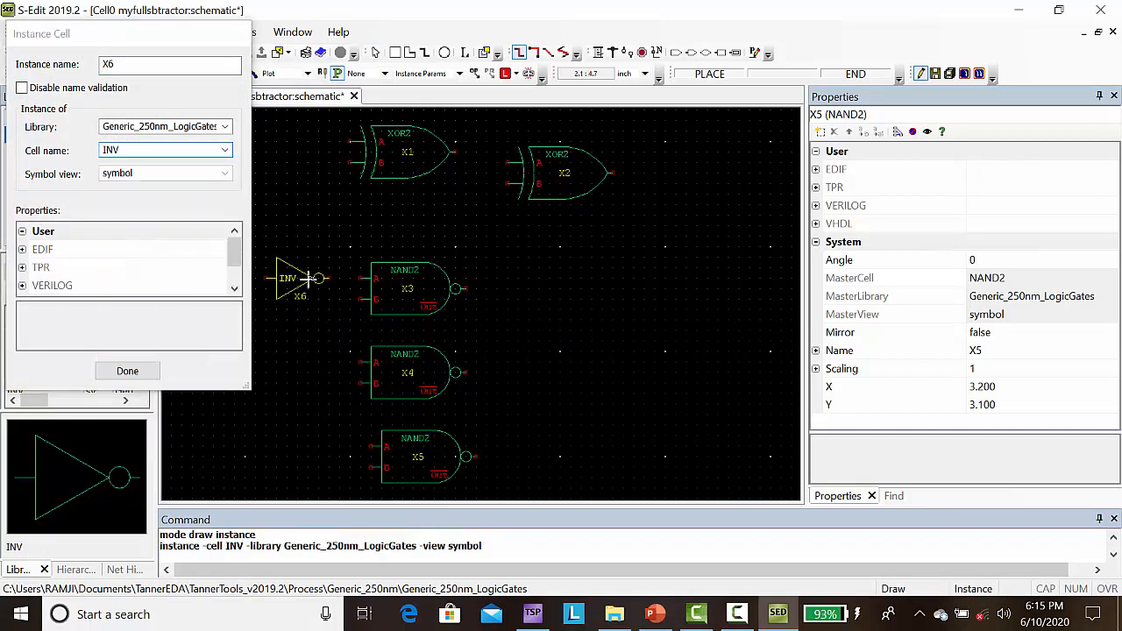
{"action": "left_click", "coordinate": [465, 290]}
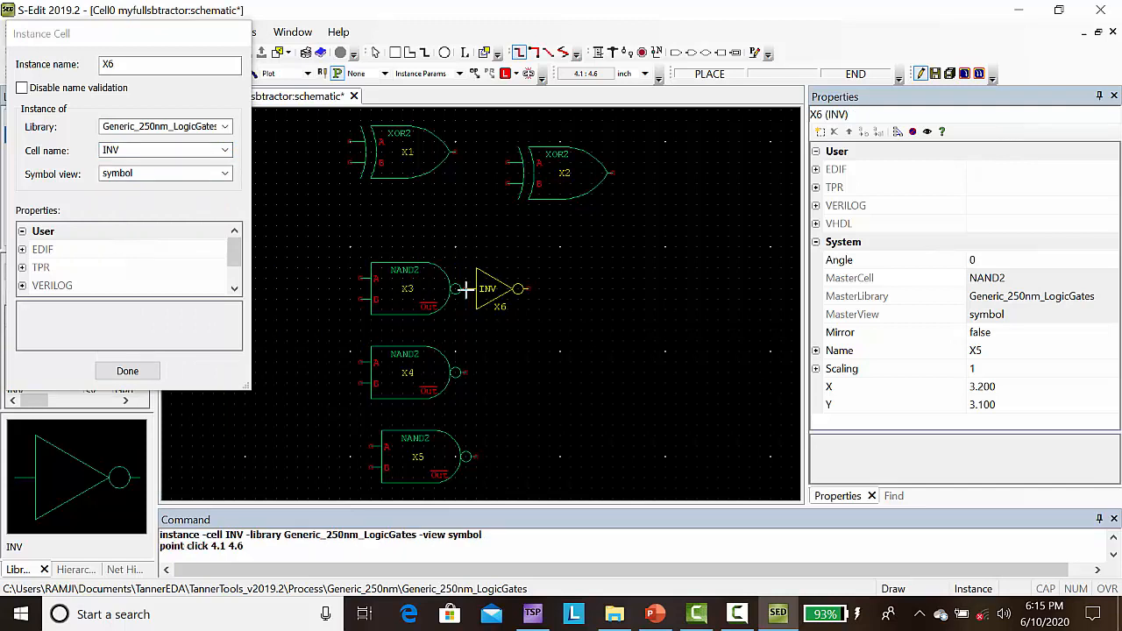
{"action": "left_click", "coordinate": [464, 373]}
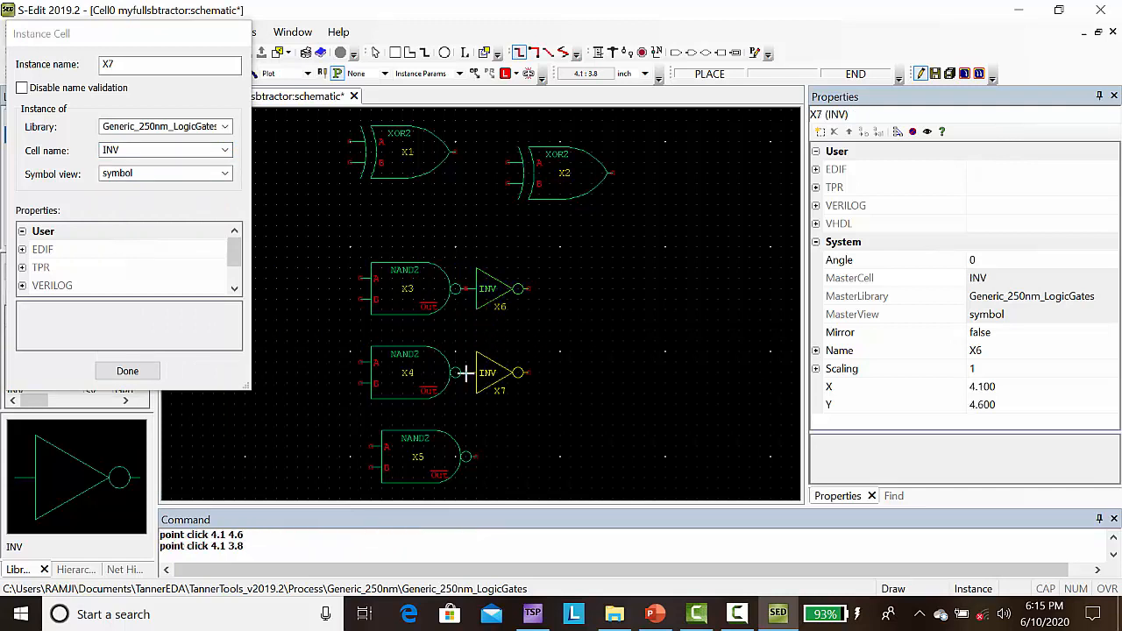
{"action": "left_click", "coordinate": [473, 457]}
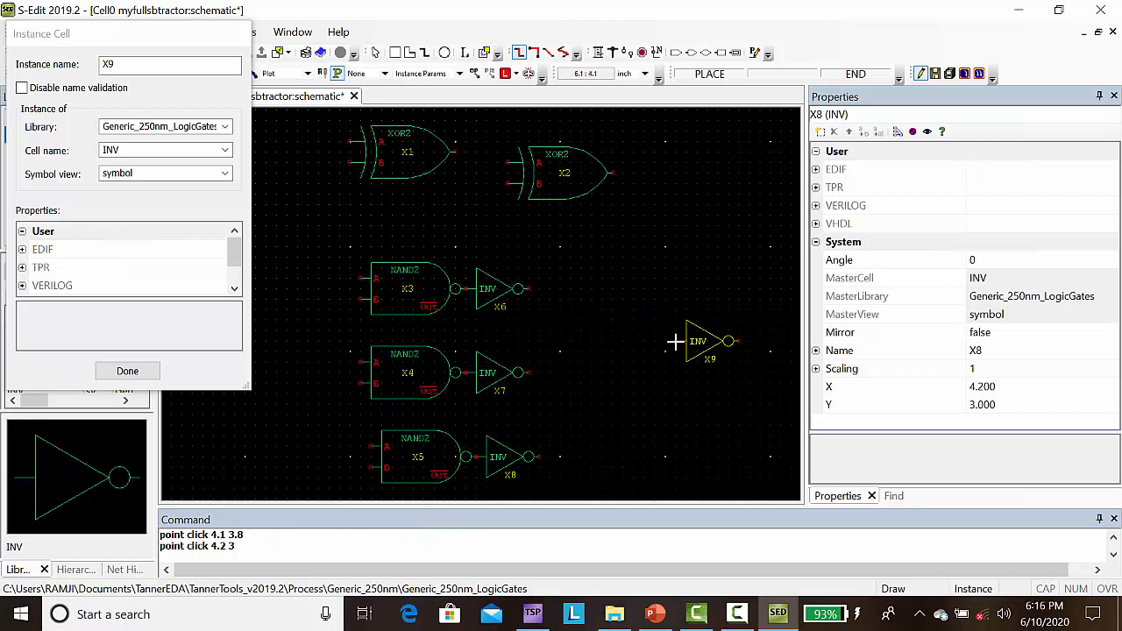
{"action": "left_click", "coordinate": [675, 353]}
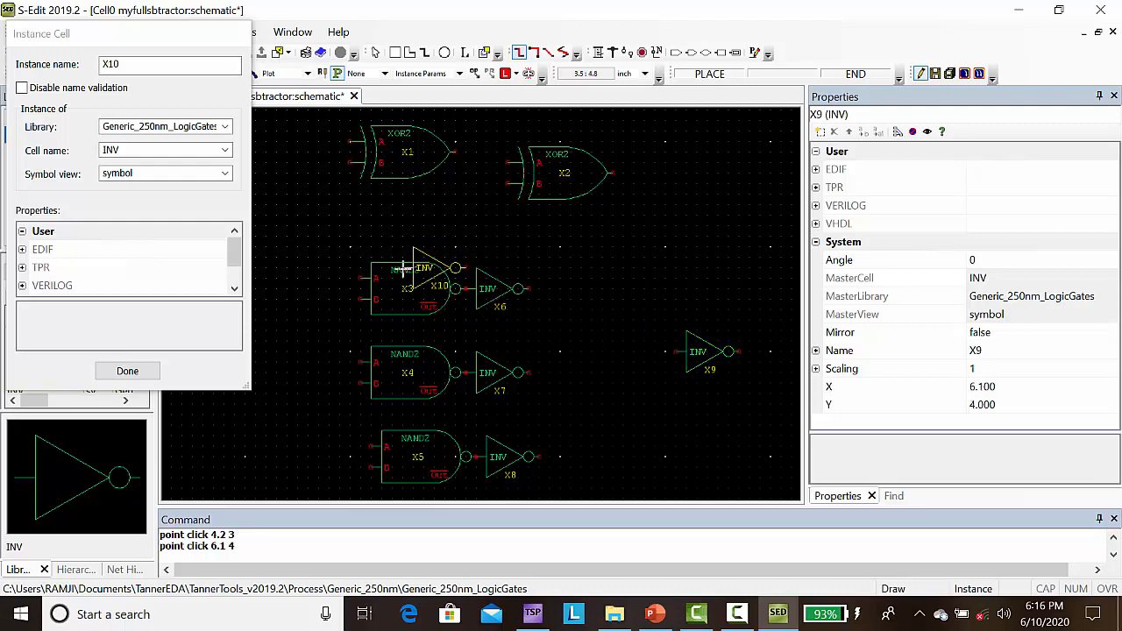
{"action": "key", "text": "Escape"}
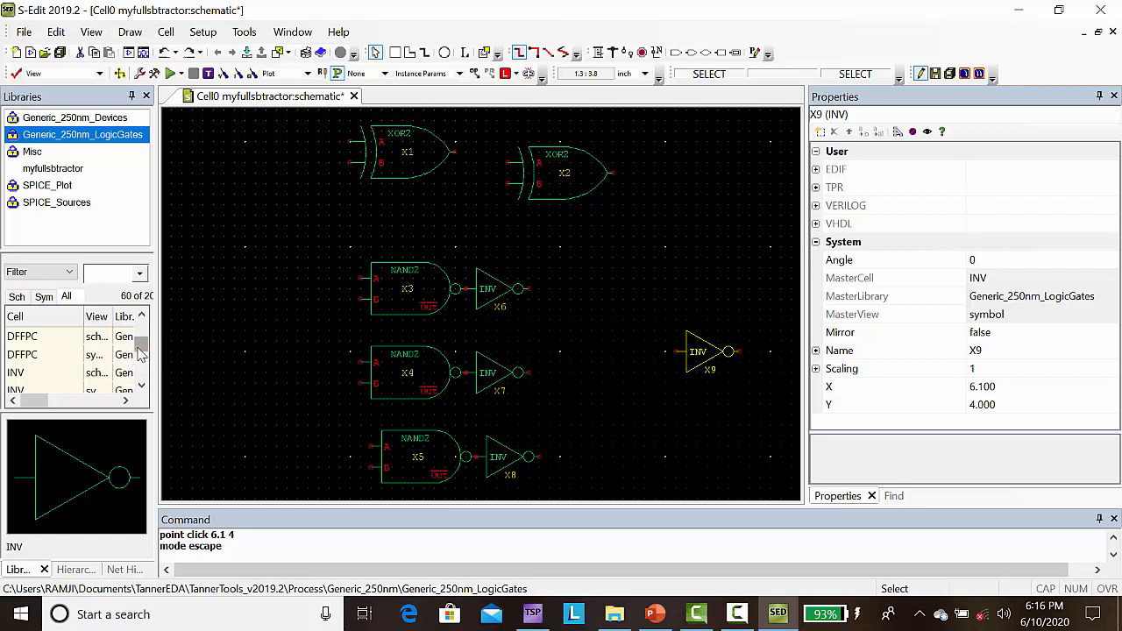
Step: Place a NOR3 symbol from Generic_250nm_LogicGates at (5.1, 4.2), with its output meeting the input of the rightmost INV
{"action": "left_click_drag", "start_coordinate": [141, 347], "coordinate": [141, 365]}
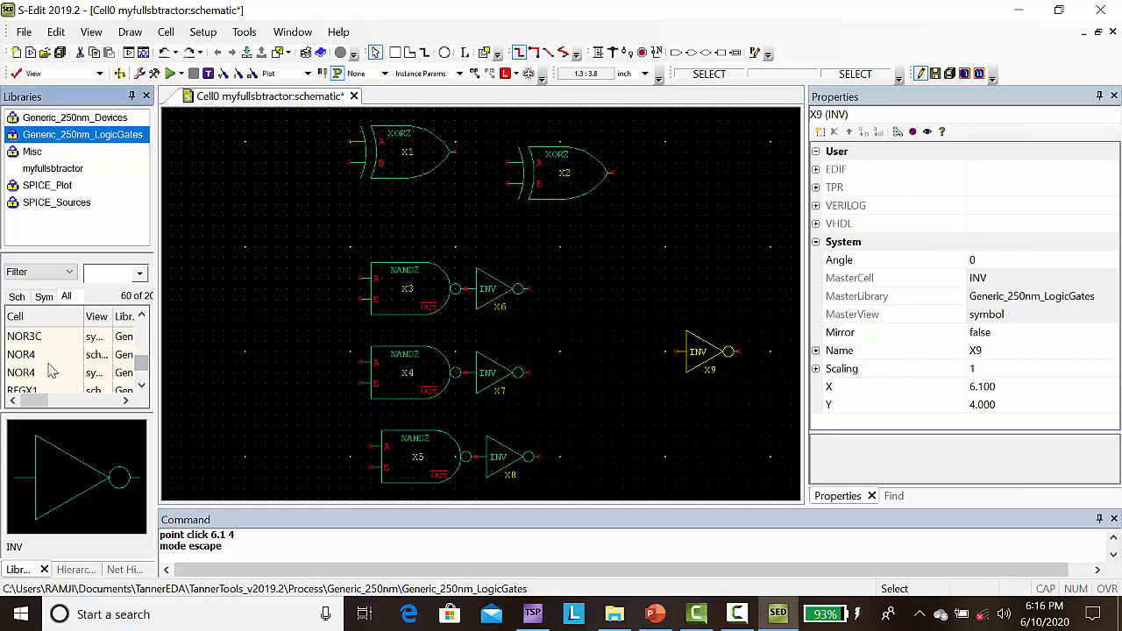
{"action": "left_click", "coordinate": [142, 318]}
{"action": "left_click", "coordinate": [142, 317]}
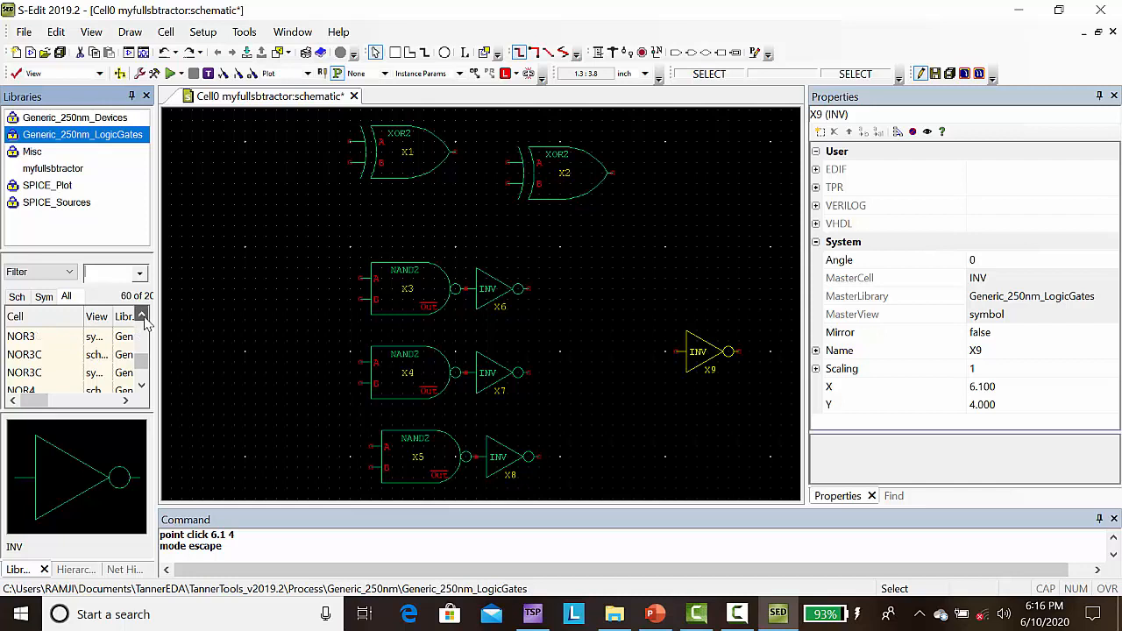
{"action": "left_click", "coordinate": [29, 340]}
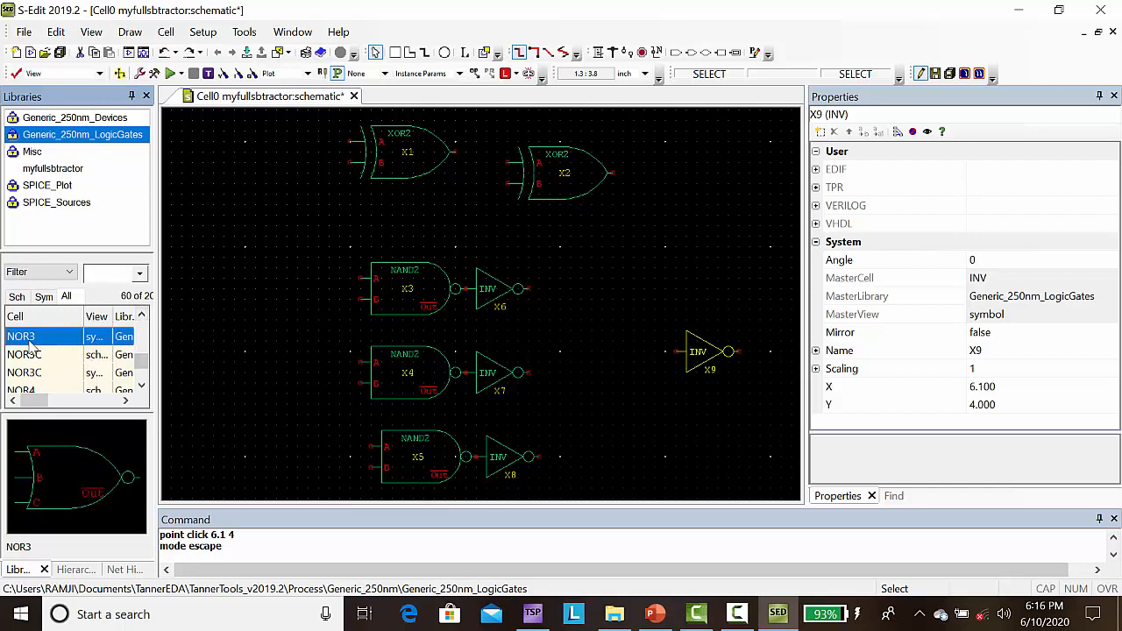
{"action": "right_click", "coordinate": [30, 347]}
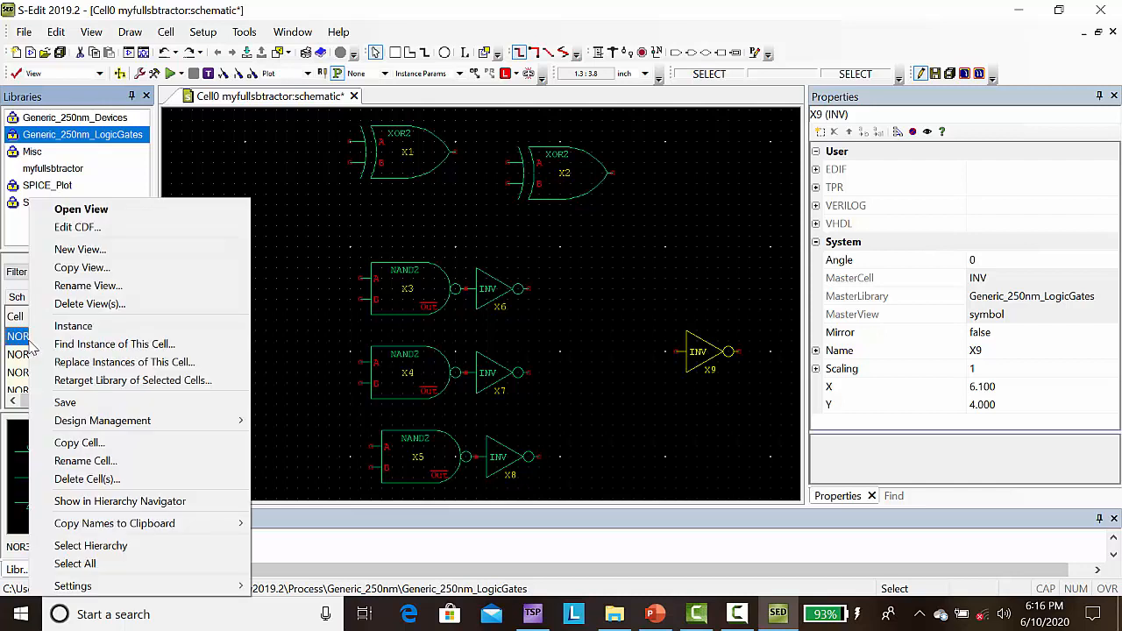
{"action": "left_click", "coordinate": [72, 323]}
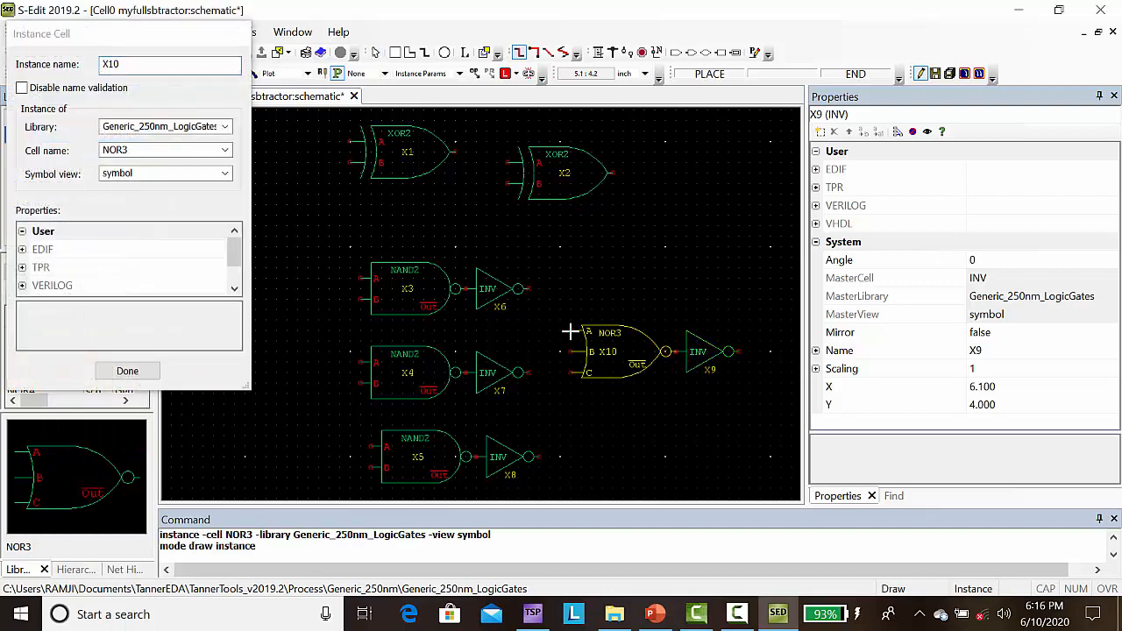
{"action": "left_click", "coordinate": [570, 331]}
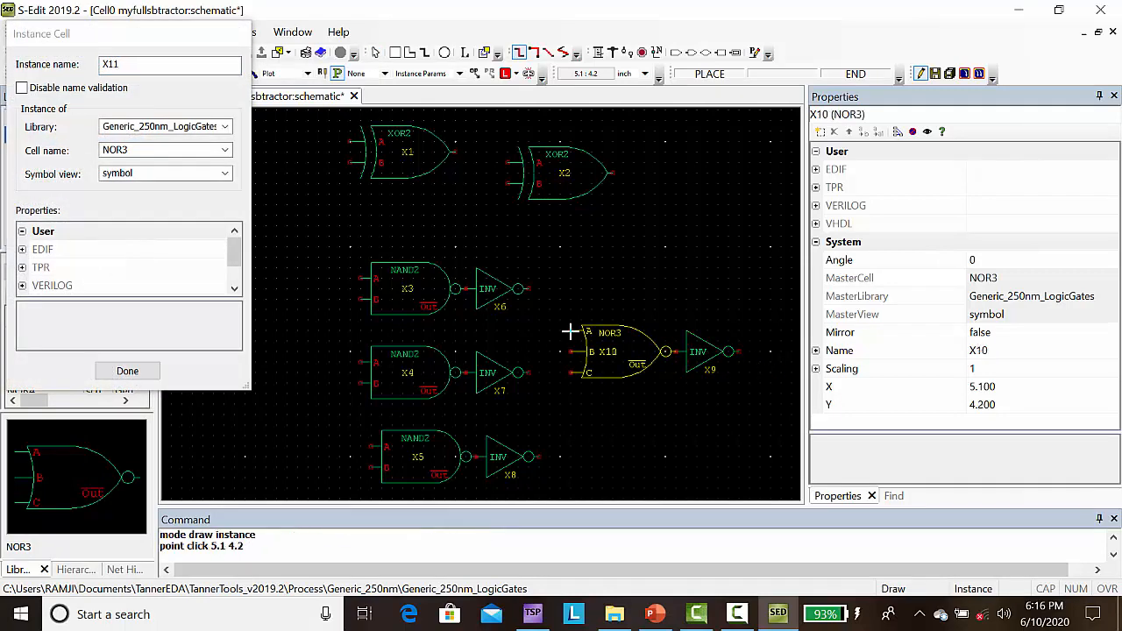
{"action": "left_click", "coordinate": [128, 370]}
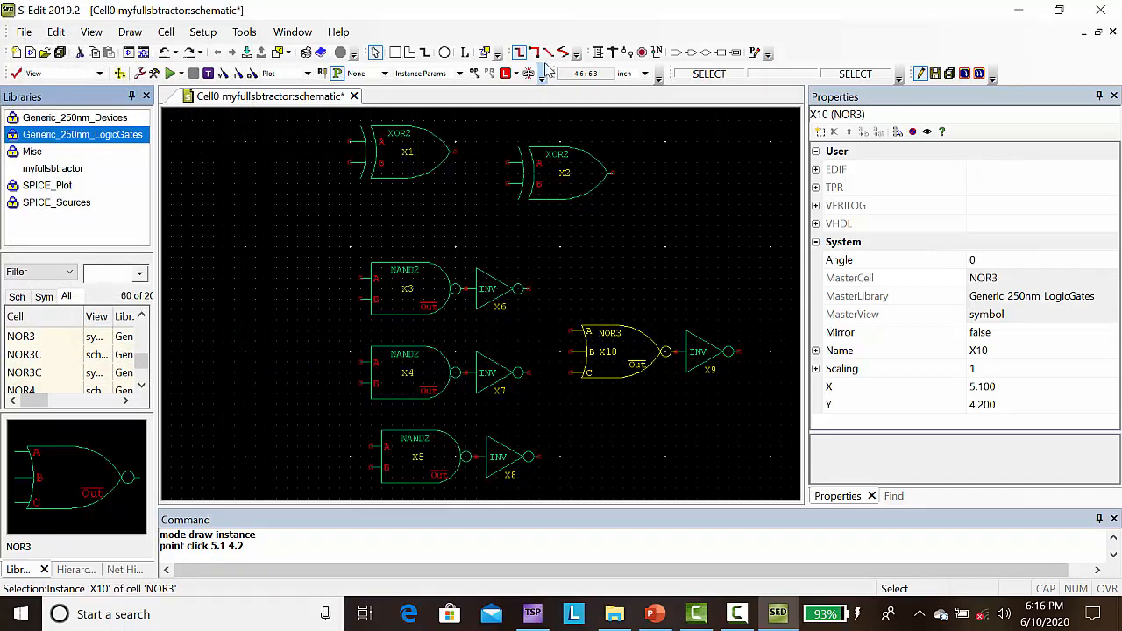
Step: Wire the output of the first XOR2 gate to input A of the second XOR2 gate
{"action": "left_click", "coordinate": [600, 53]}
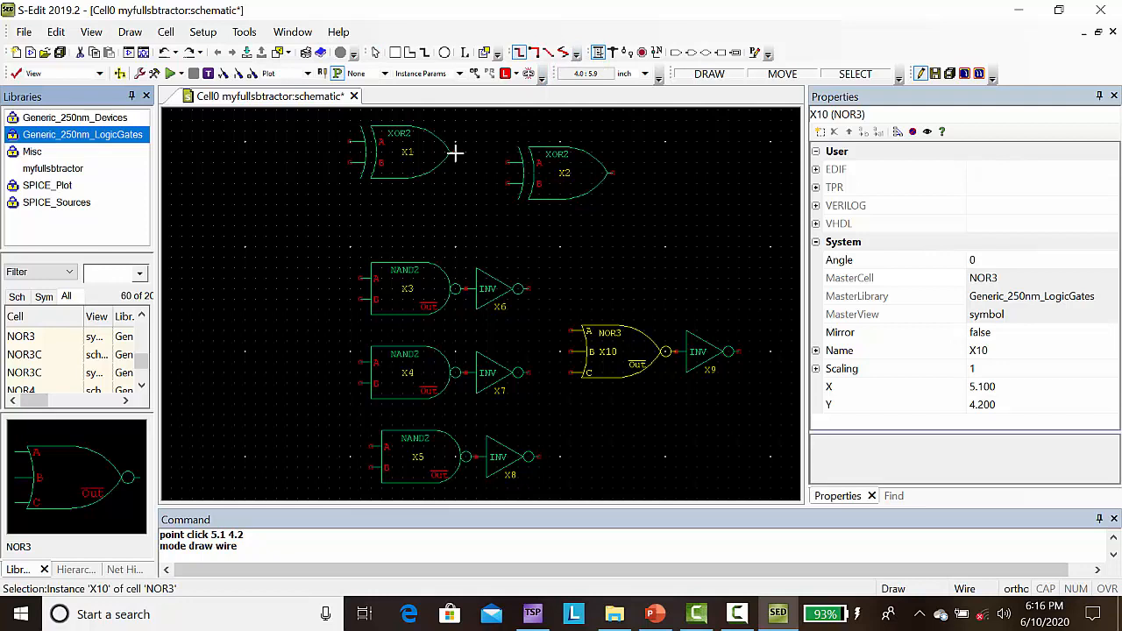
{"action": "left_click", "coordinate": [456, 151]}
{"action": "left_click", "coordinate": [455, 162]}
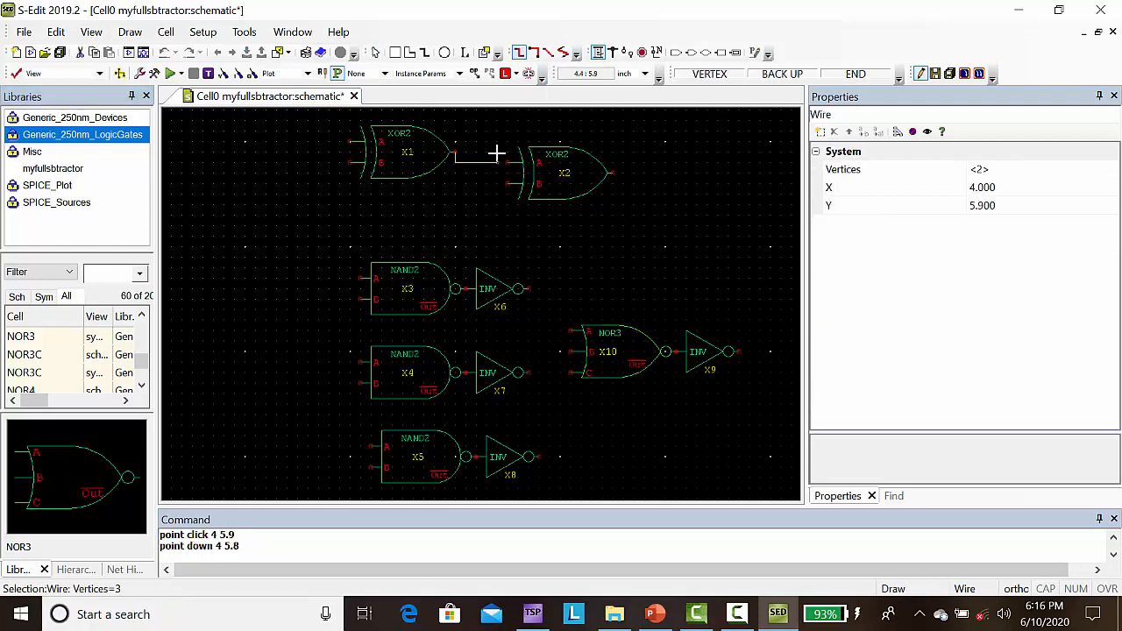
{"action": "left_click", "coordinate": [507, 161]}
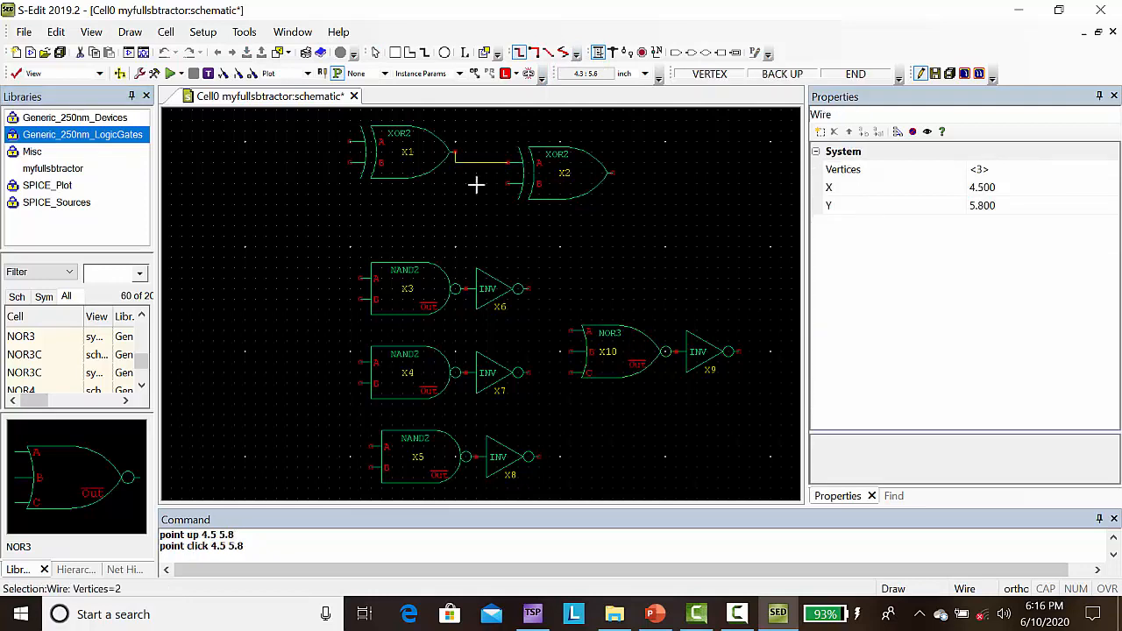
{"action": "key", "text": "Escape"}
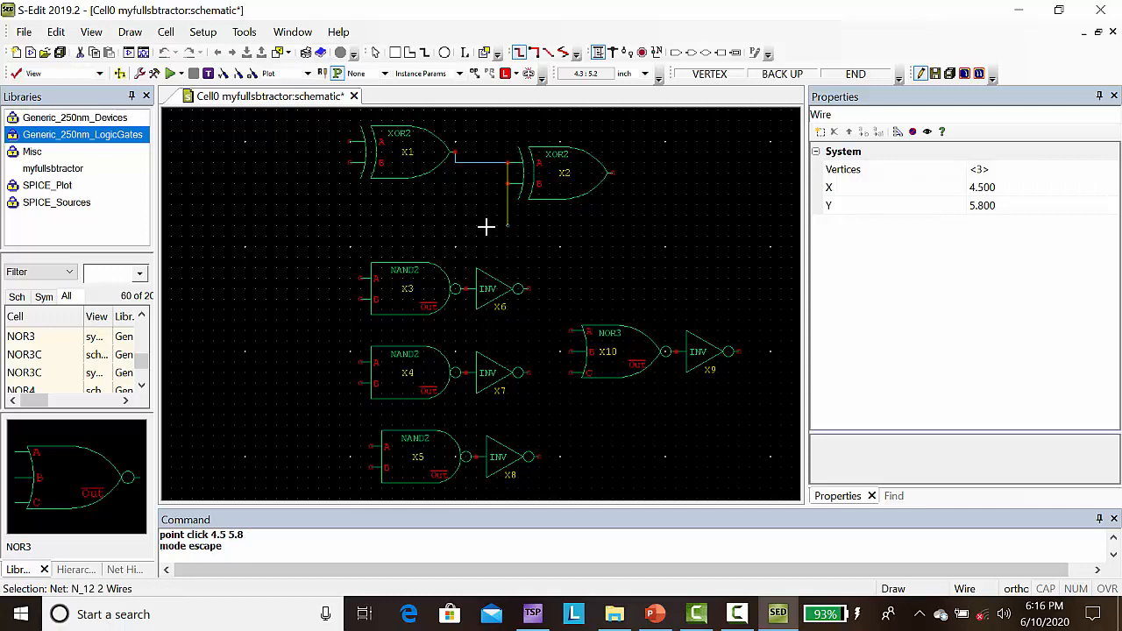
Step: Wire the outputs of the three INV gates following the NAND2 gates to NOR3 inputs A, B and C, from upper to lower
{"action": "left_click", "coordinate": [528, 290]}
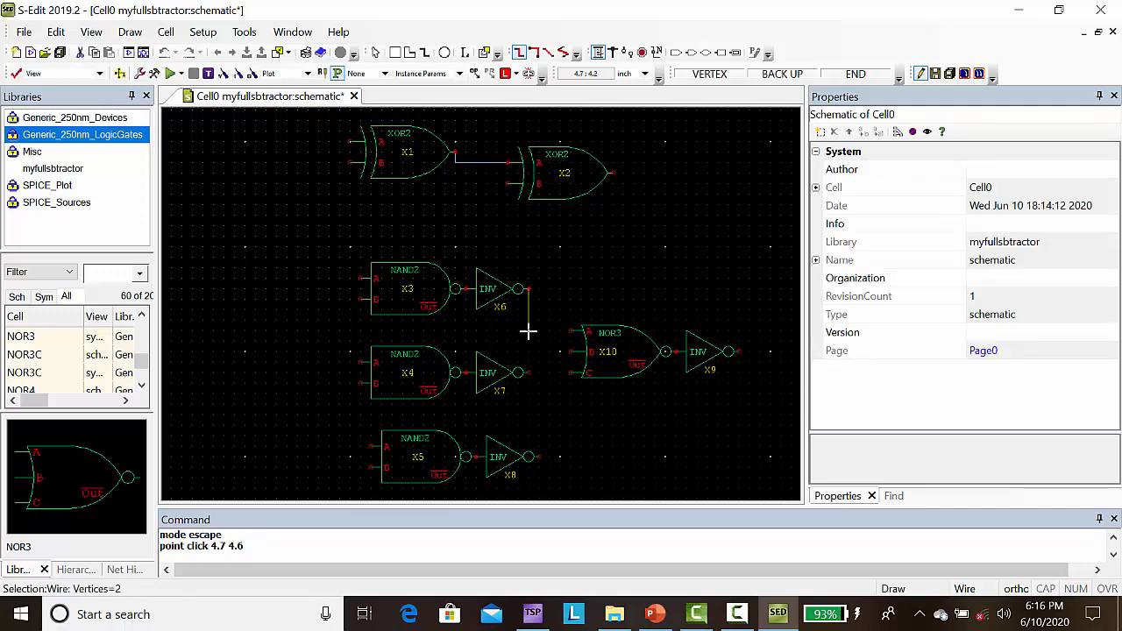
{"action": "left_click", "coordinate": [527, 330]}
{"action": "left_click", "coordinate": [571, 330]}
{"action": "right_click", "coordinate": [570, 329]}
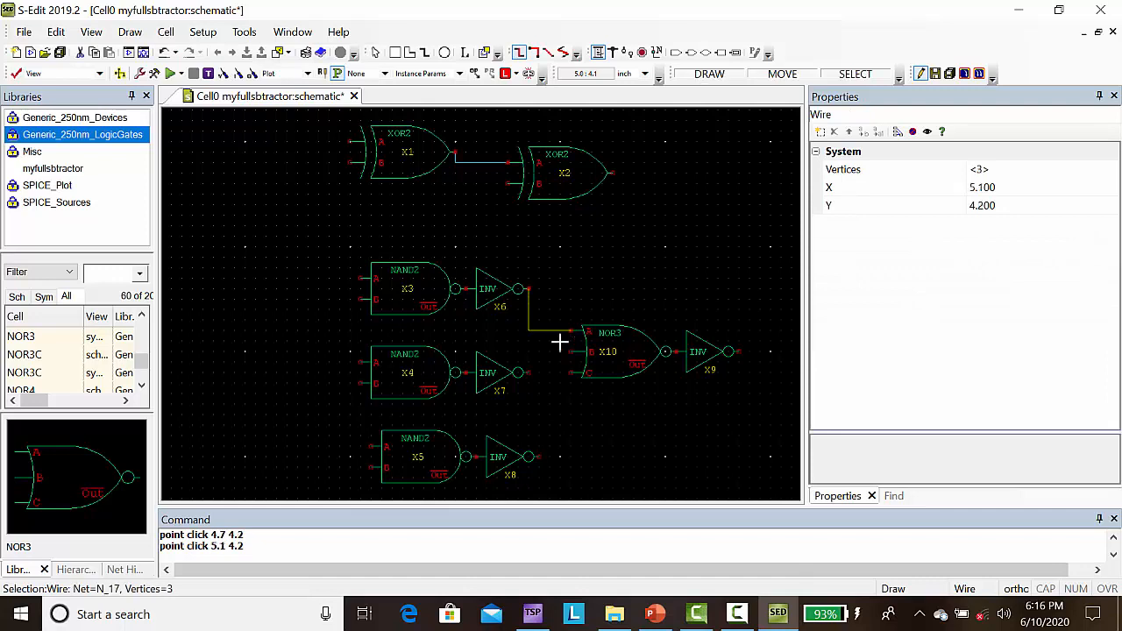
{"action": "left_click", "coordinate": [528, 373]}
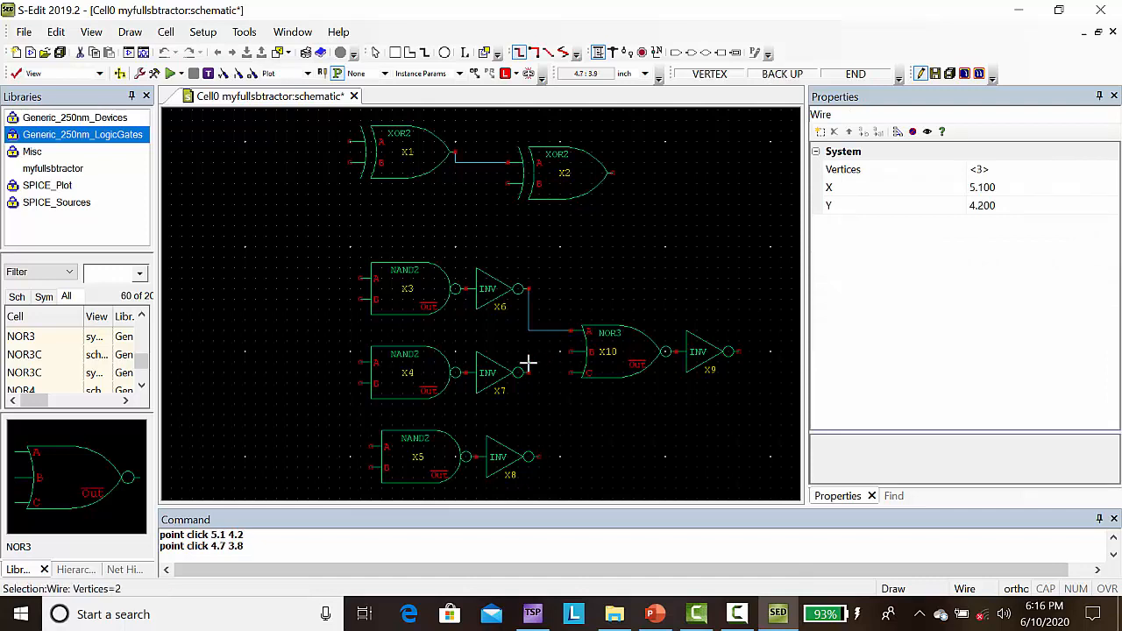
{"action": "left_click", "coordinate": [538, 352]}
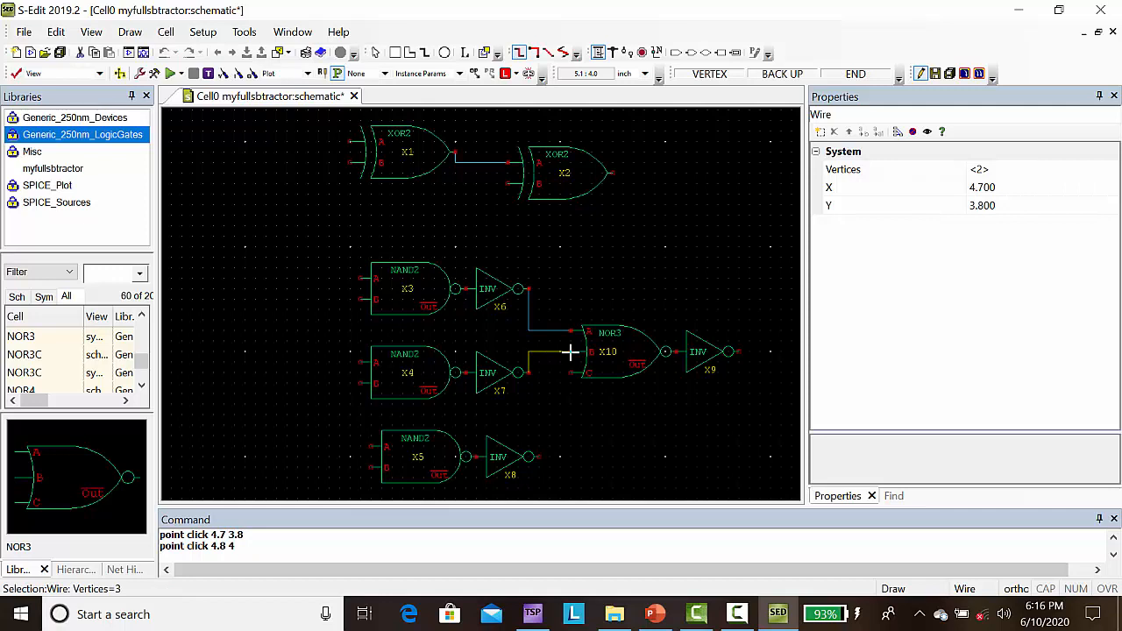
{"action": "left_click", "coordinate": [570, 352]}
{"action": "right_click", "coordinate": [571, 352]}
{"action": "left_click", "coordinate": [570, 373]}
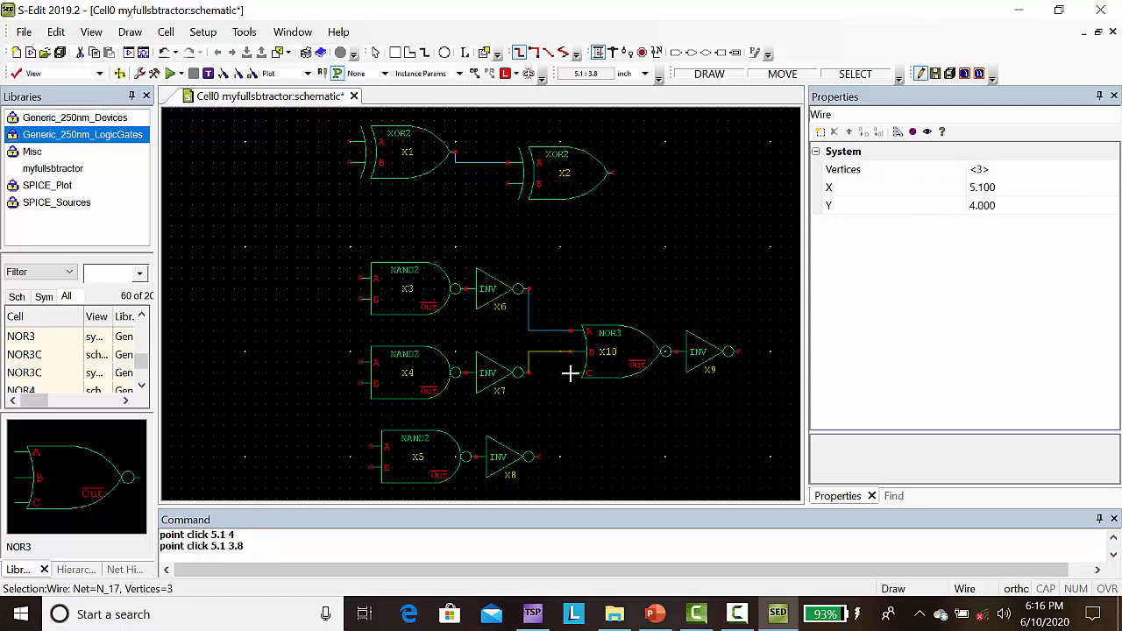
{"action": "left_click_drag", "start_coordinate": [549, 383], "coordinate": [549, 456]}
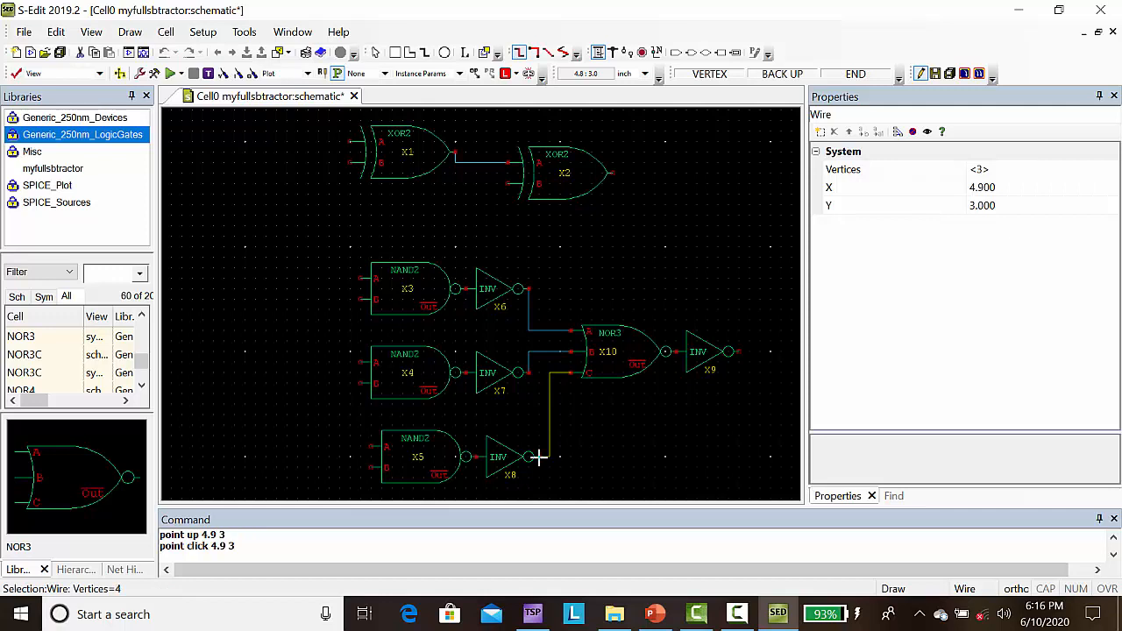
{"action": "left_click", "coordinate": [537, 457]}
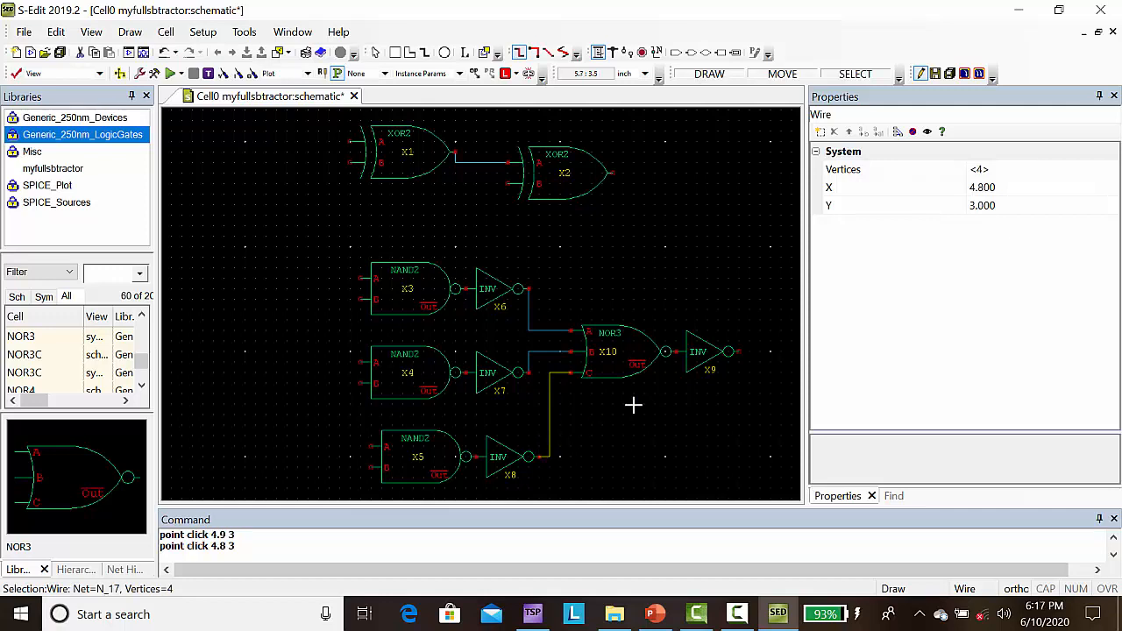
{"action": "key", "text": "Escape"}
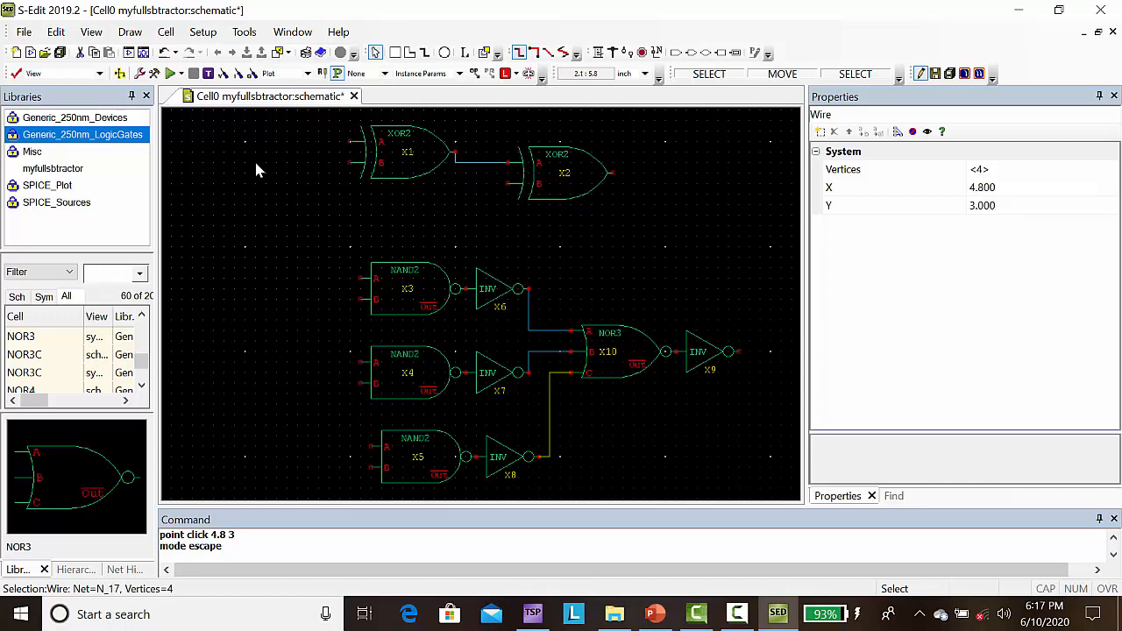
Step: Add an output port named Difference at the output of the second XOR2 gate
{"action": "left_click", "coordinate": [691, 54]}
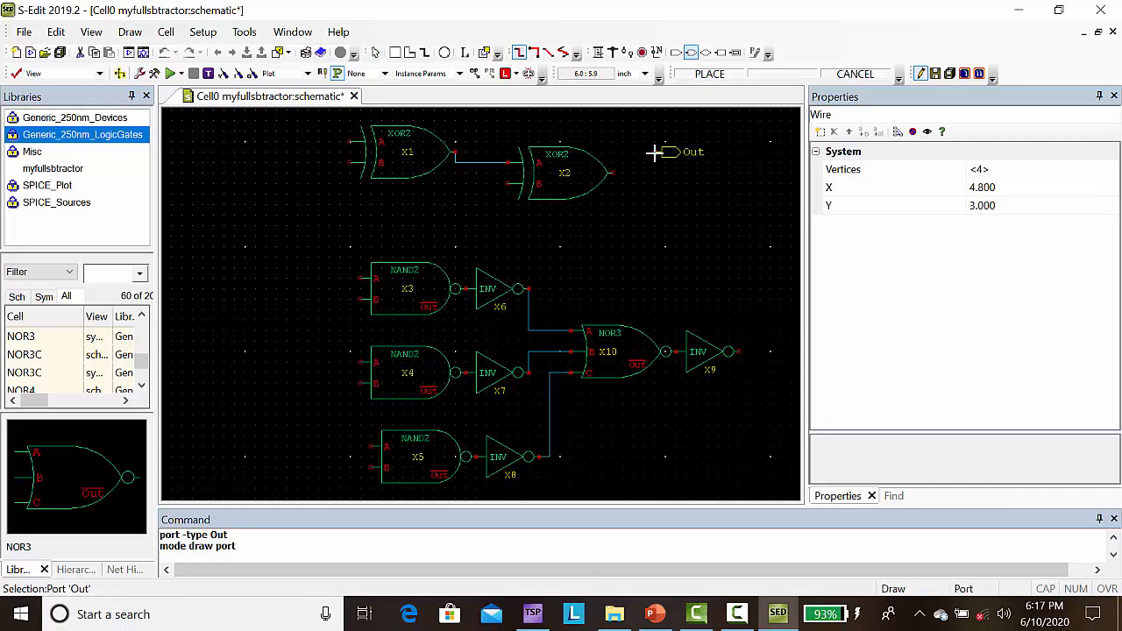
{"action": "left_click", "coordinate": [612, 175]}
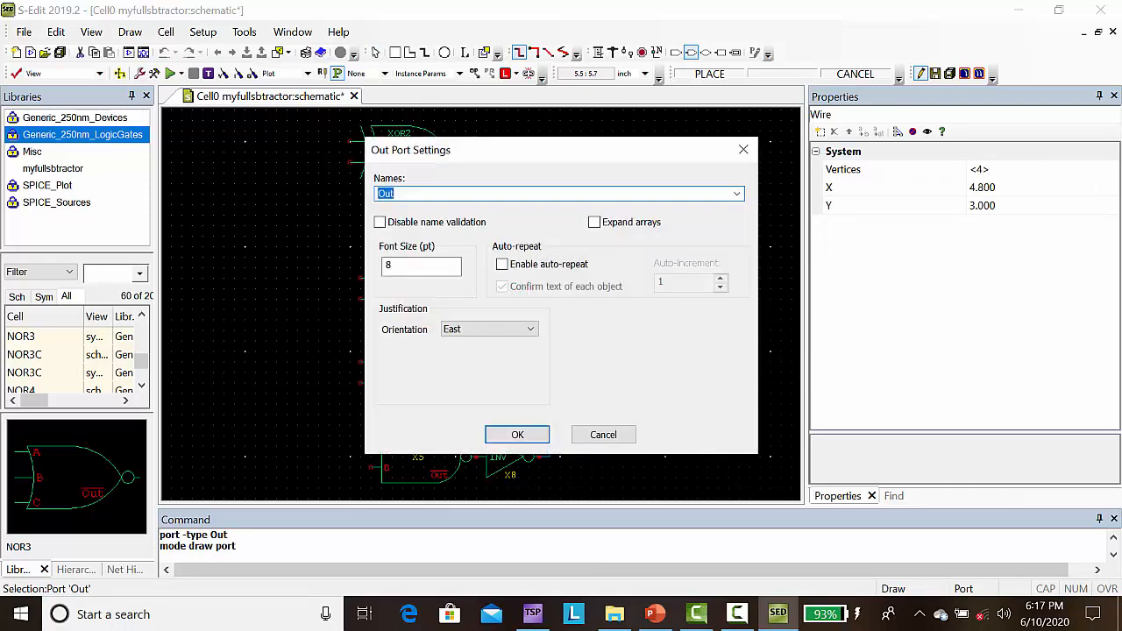
{"action": "type", "text": "Differ"}
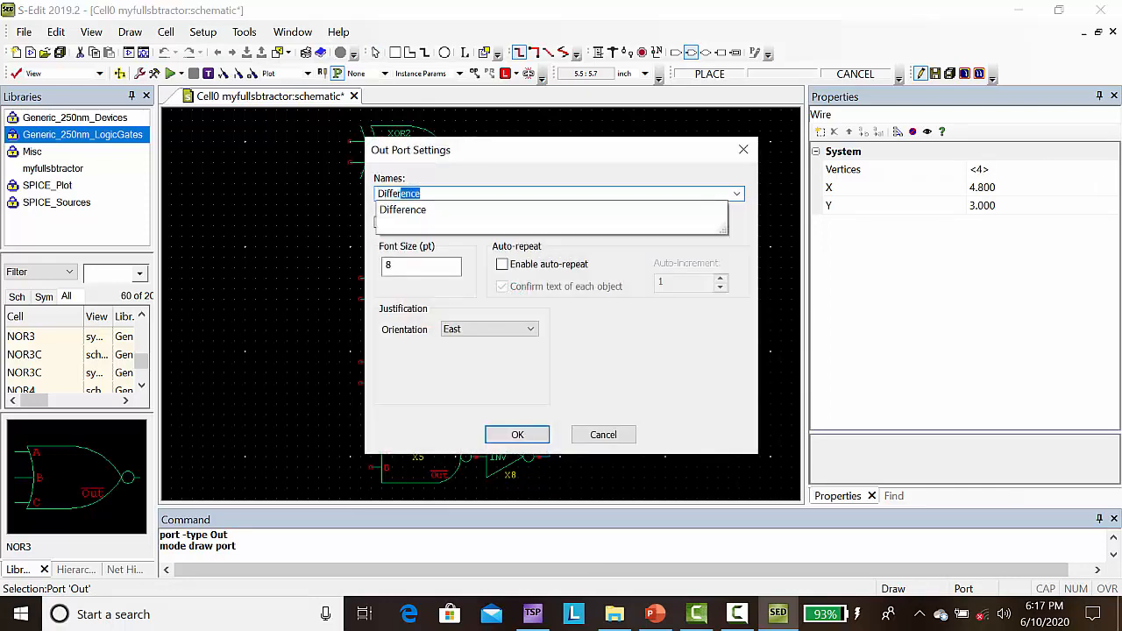
{"action": "type", "text": "n"}
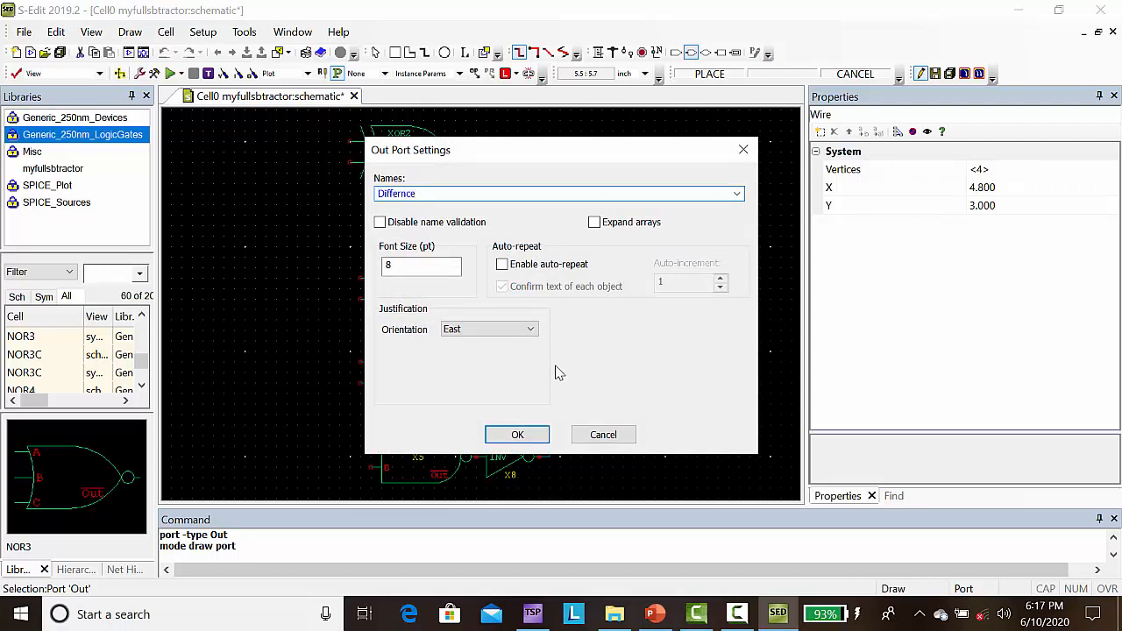
{"action": "key", "text": "BackSpace"}
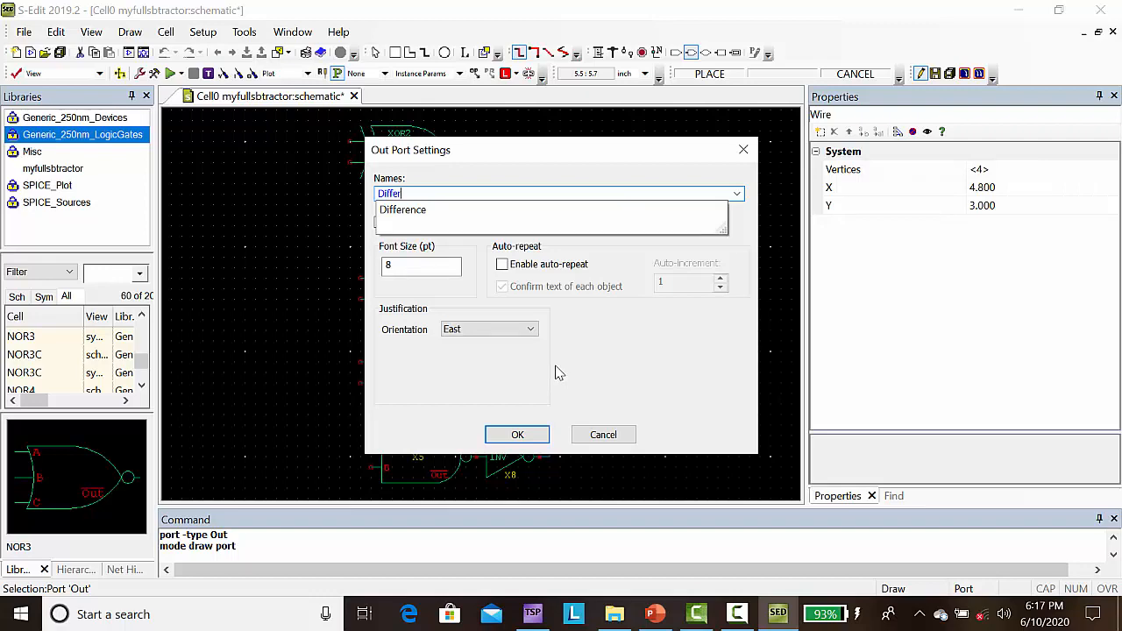
{"action": "left_click", "coordinate": [399, 210]}
{"action": "left_click", "coordinate": [517, 434]}
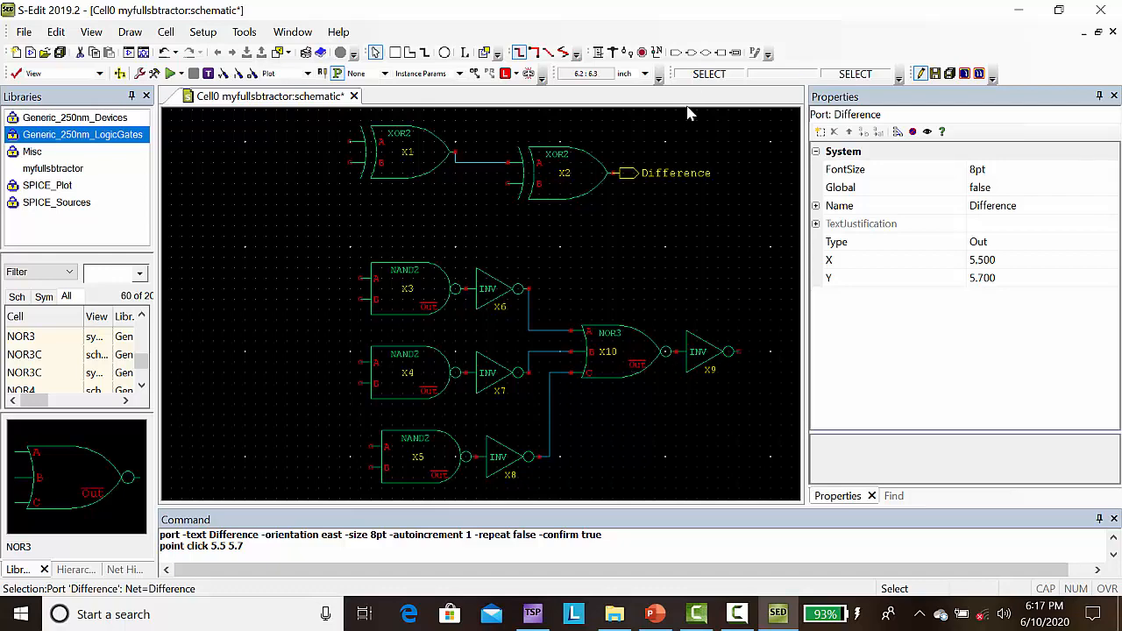
Step: Add an output port named Borrow at the output of the INV gate following the NOR3
{"action": "left_click", "coordinate": [691, 52]}
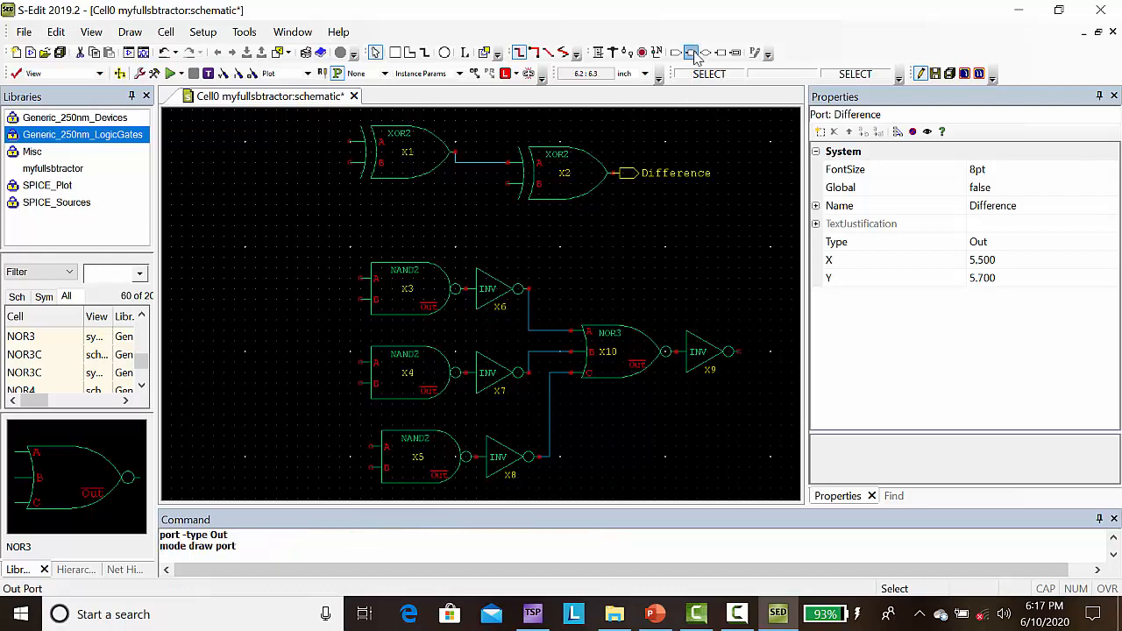
{"action": "left_click", "coordinate": [739, 352]}
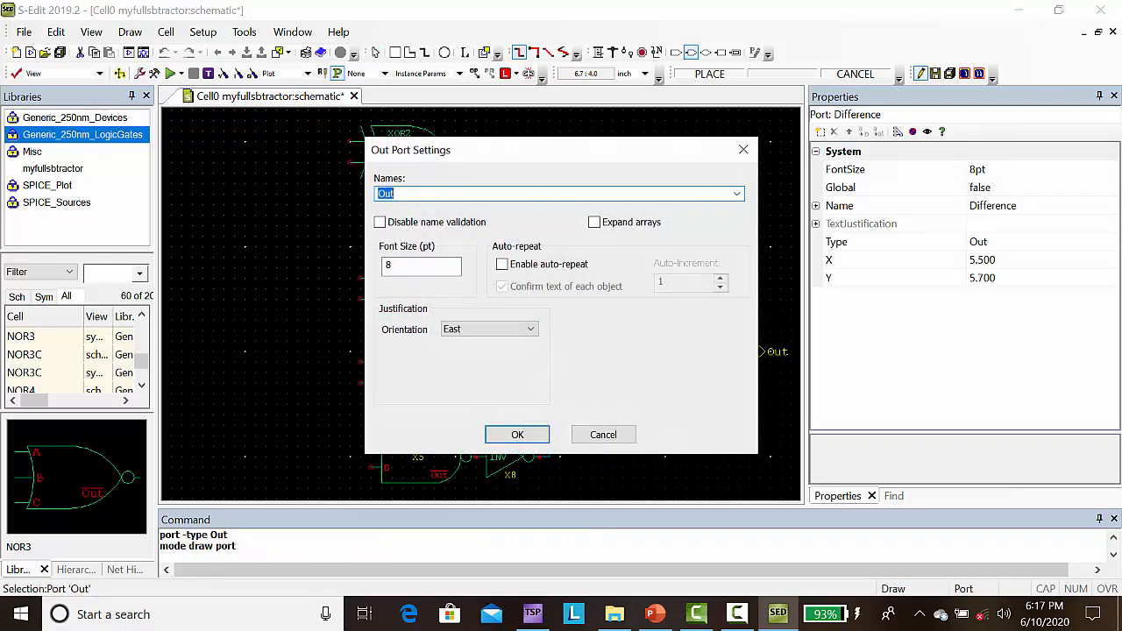
{"action": "type", "text": "Bo"}
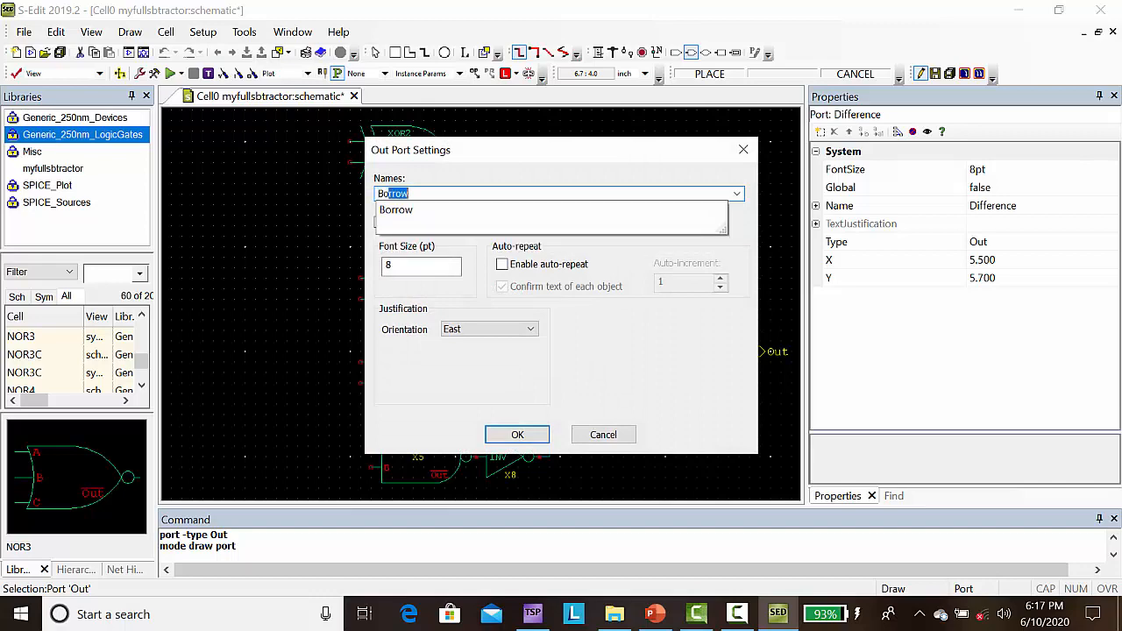
{"action": "type", "text": "rrow"}
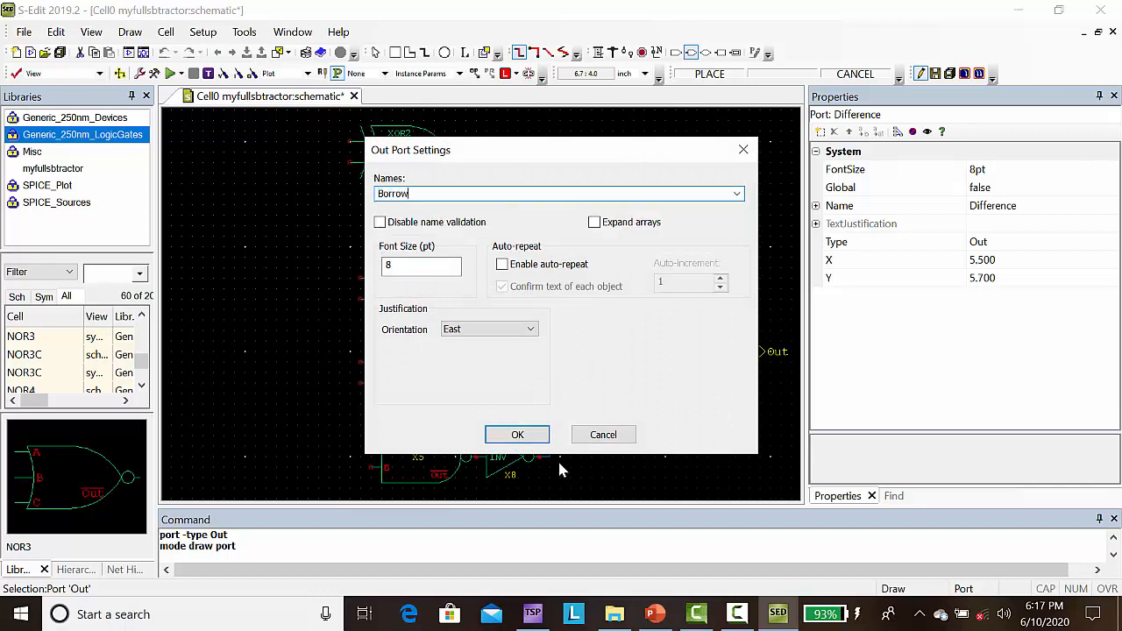
{"action": "left_click", "coordinate": [519, 436]}
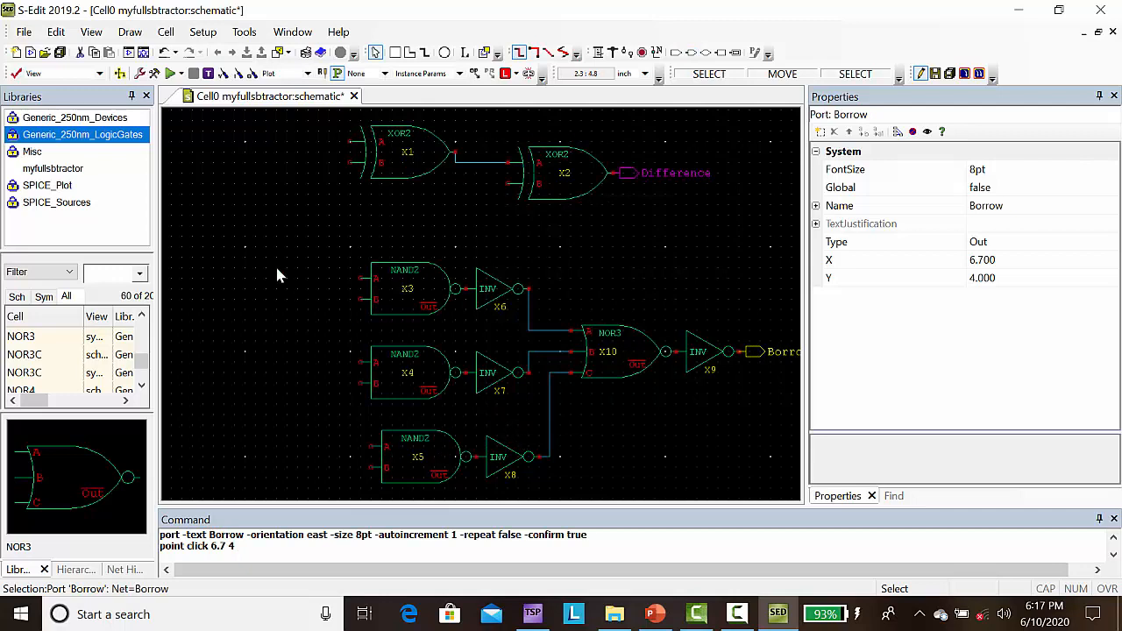
Step: Add a north-oriented input port named A above and left of the first XOR2 gate, at about X 1.9, Y 6.7
{"action": "scroll", "coordinate": [277, 274], "scroll_direction": "down", "scroll_amount": 2}
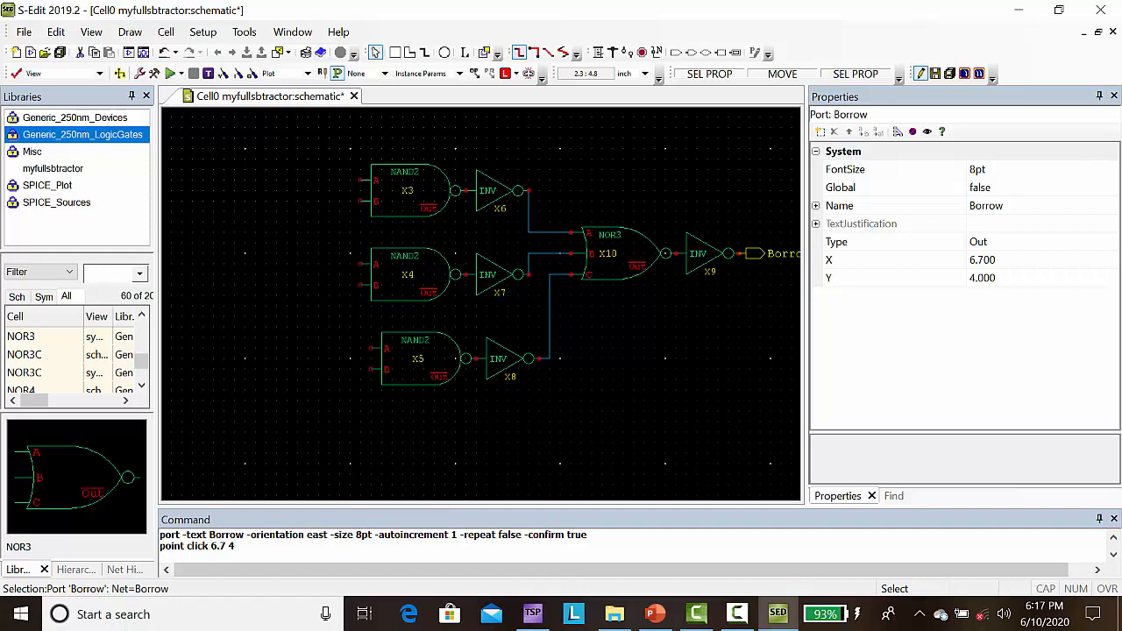
{"action": "key", "text": "Home"}
{"action": "key", "text": "Left"}
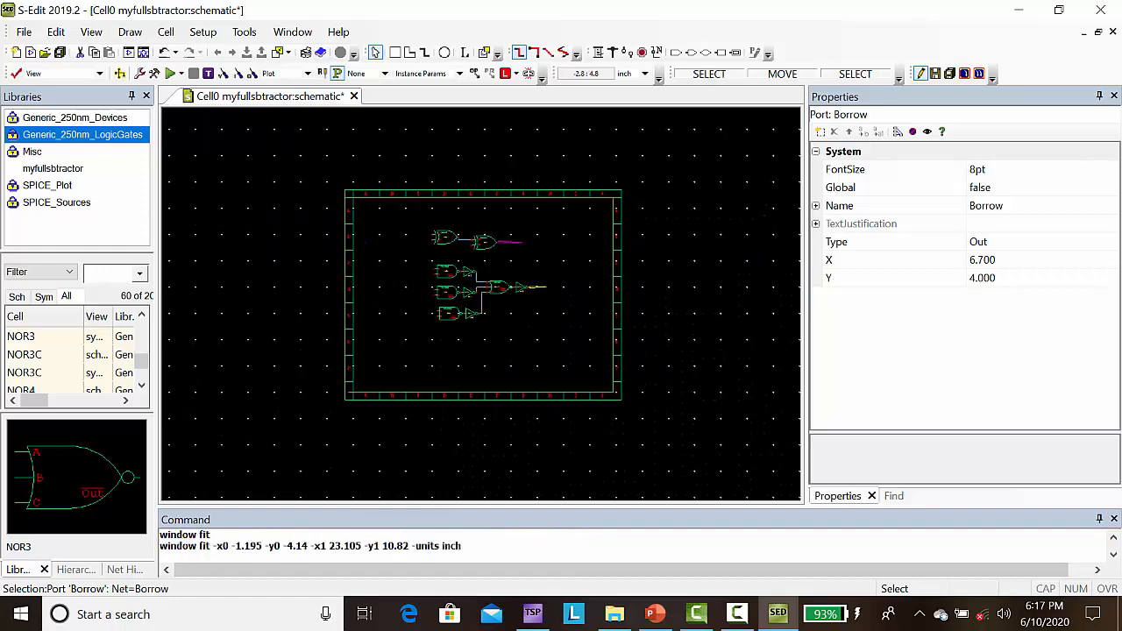
{"action": "key", "text": "Home"}
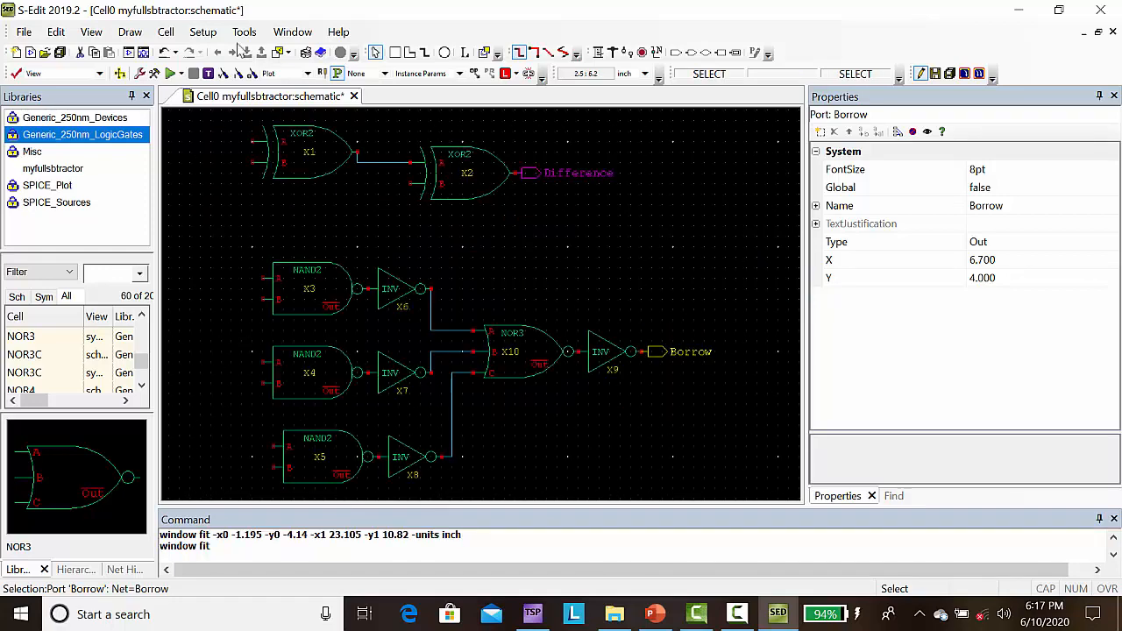
{"action": "key", "text": "Up"}
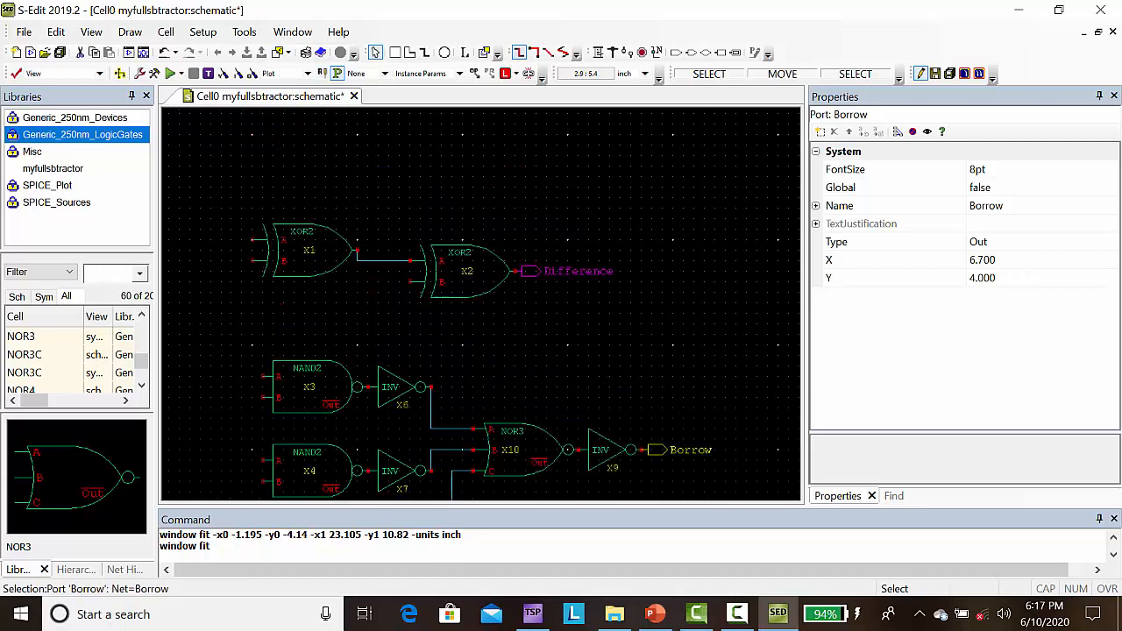
{"action": "key", "text": "Left"}
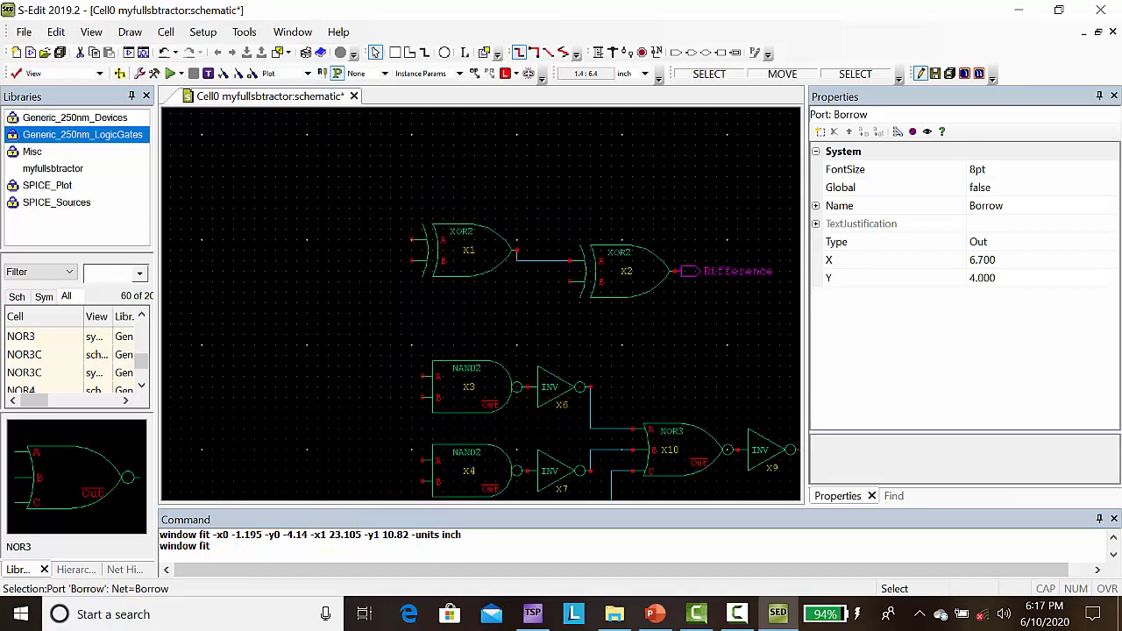
{"action": "left_click", "coordinate": [676, 53]}
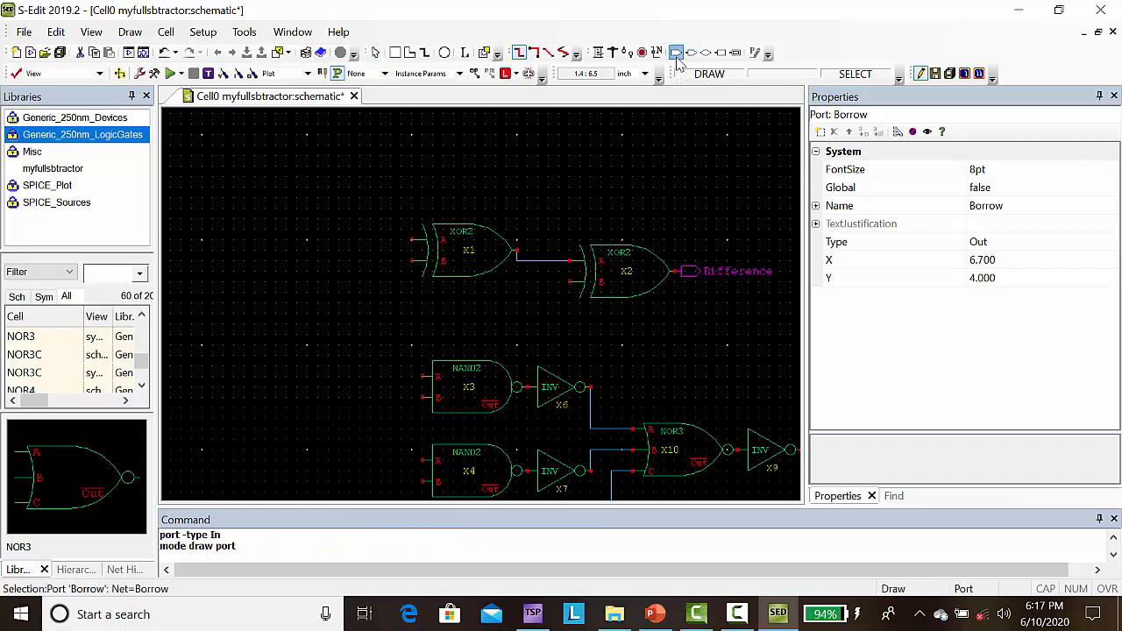
{"action": "key", "text": "r"}
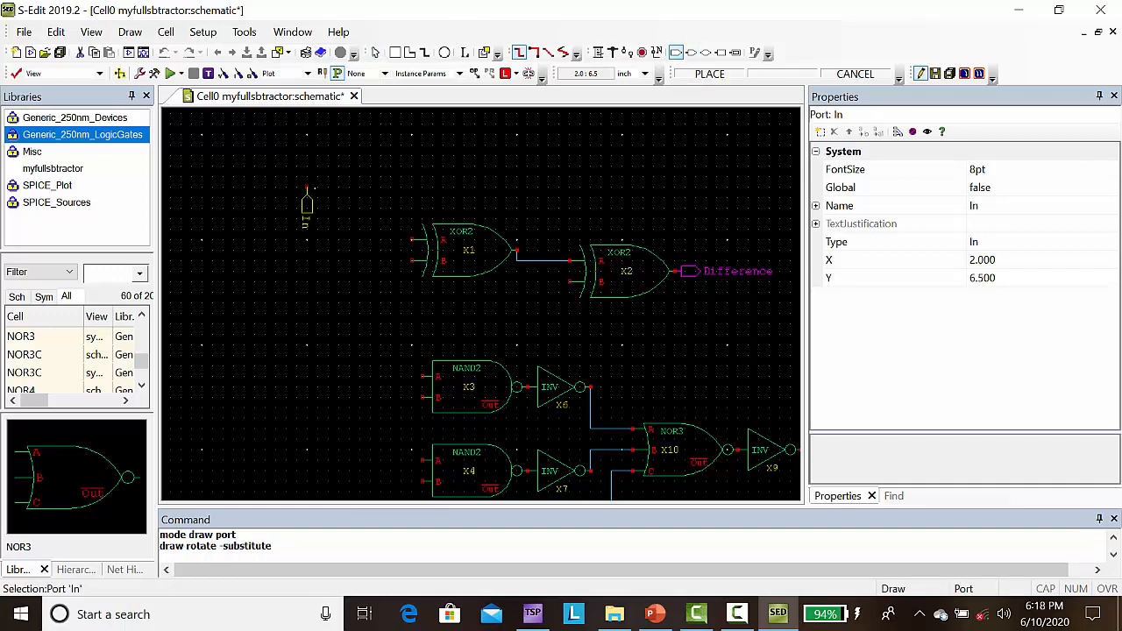
{"action": "key", "text": "r"}
{"action": "key", "text": "r"}
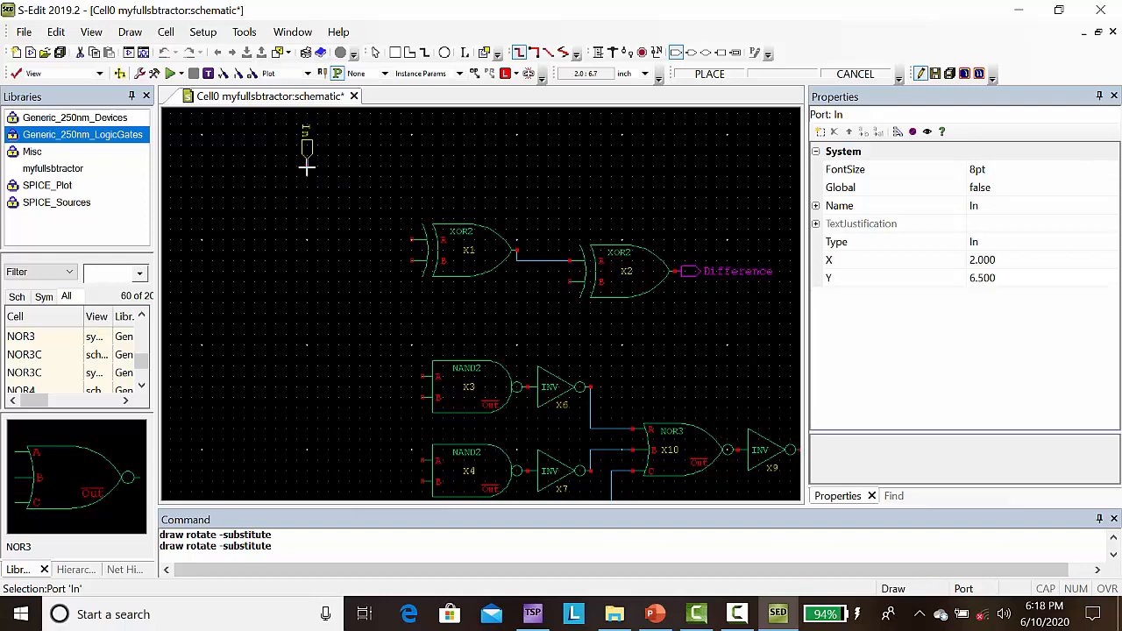
{"action": "left_click", "coordinate": [296, 166]}
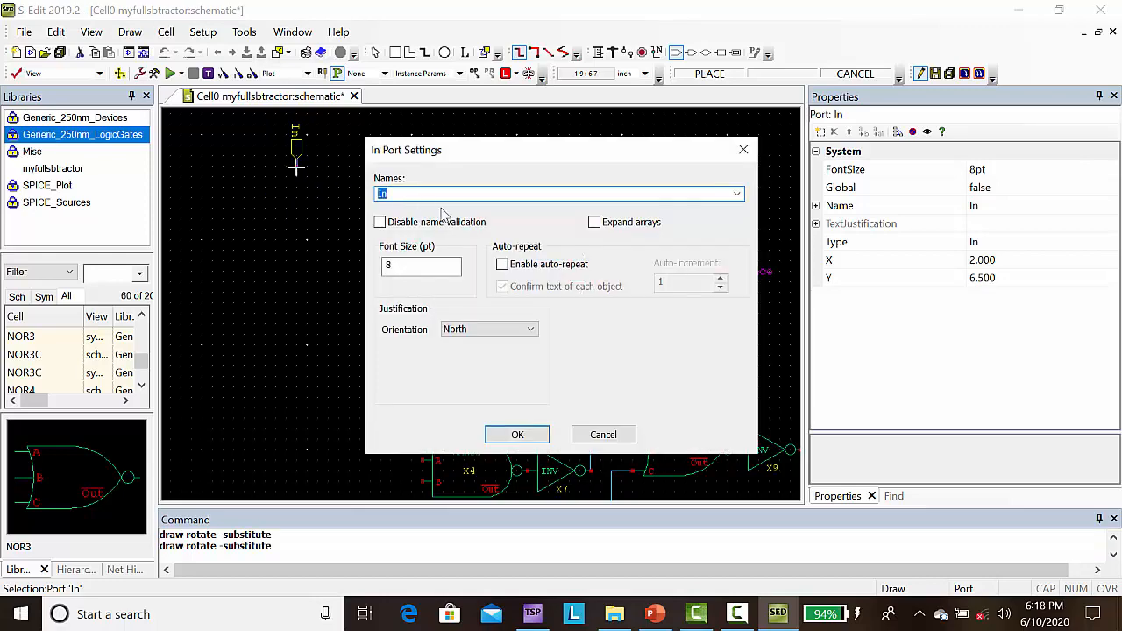
{"action": "type", "text": "A"}
{"action": "left_click", "coordinate": [516, 439]}
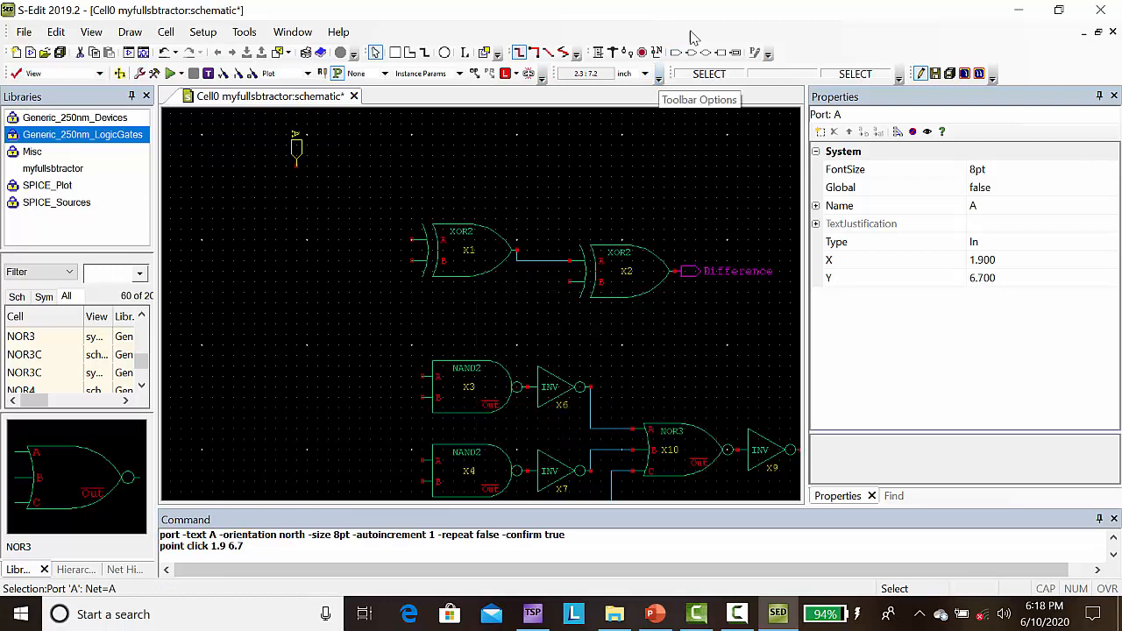
Step: Add a north-oriented input port named B to the left of port A, at about X 1.1, Y 6.7
{"action": "left_click", "coordinate": [677, 53]}
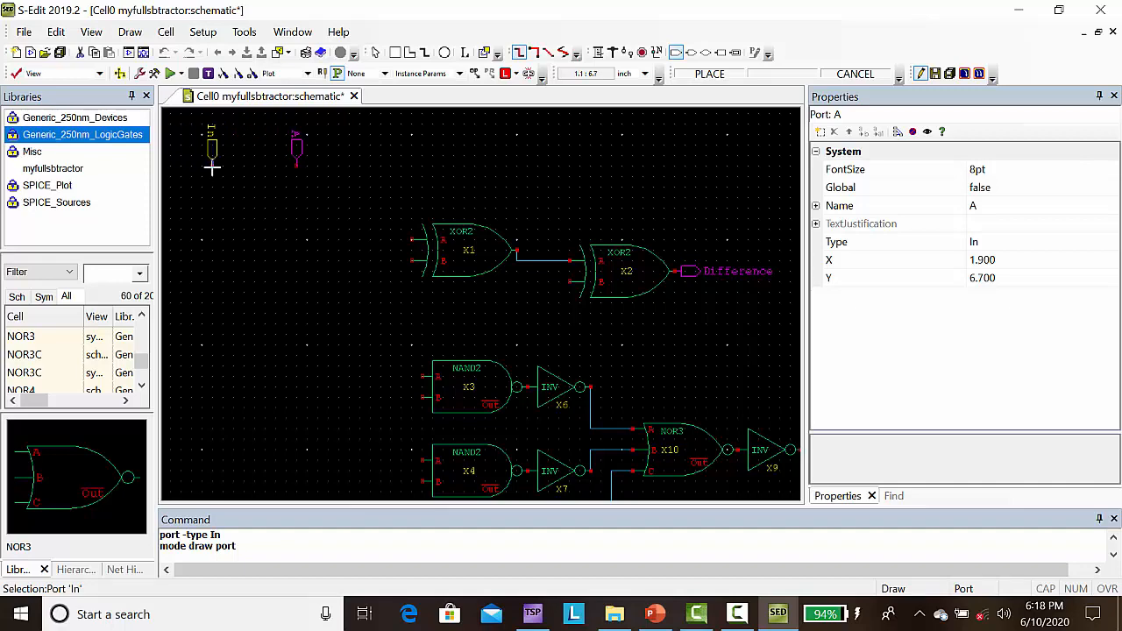
{"action": "left_click", "coordinate": [211, 166]}
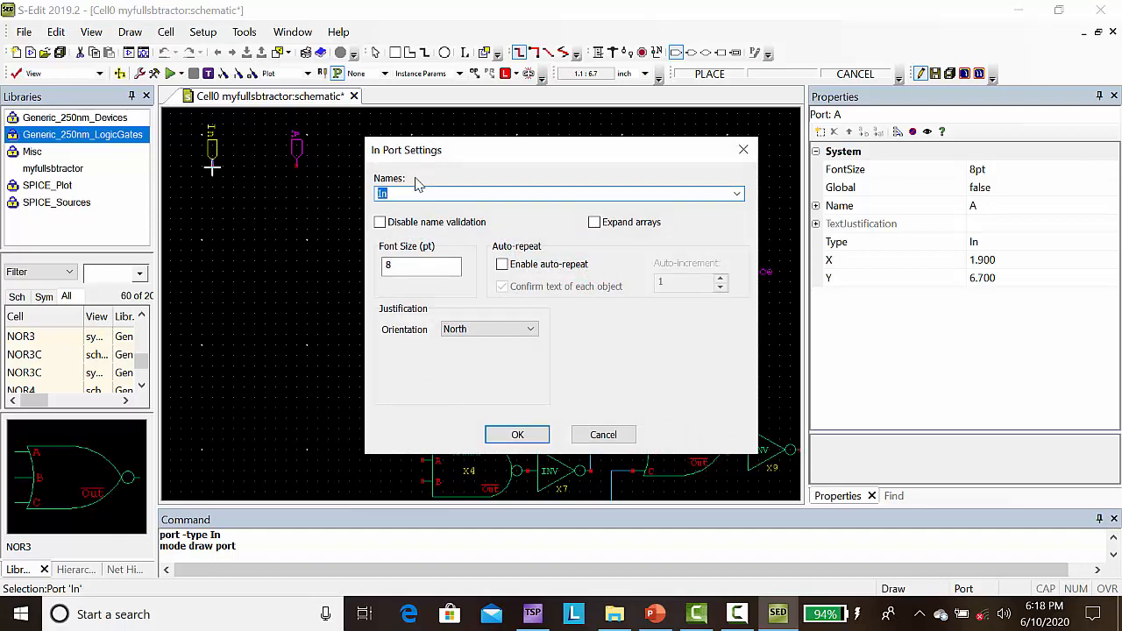
{"action": "type", "text": "B"}
{"action": "left_click", "coordinate": [524, 438]}
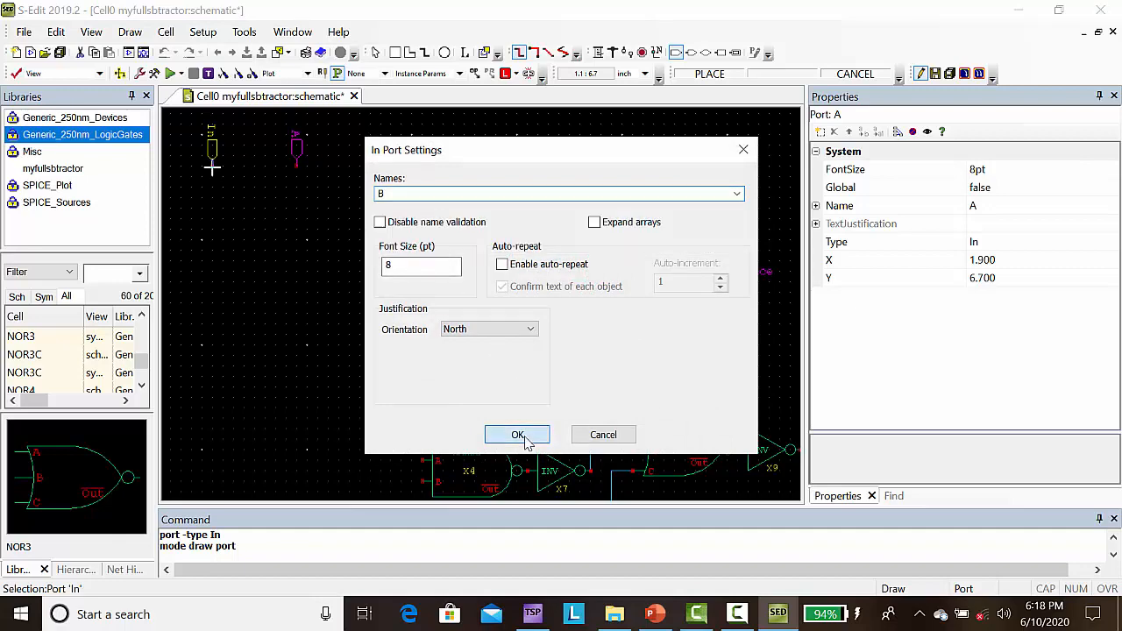
{"action": "left_click", "coordinate": [519, 435]}
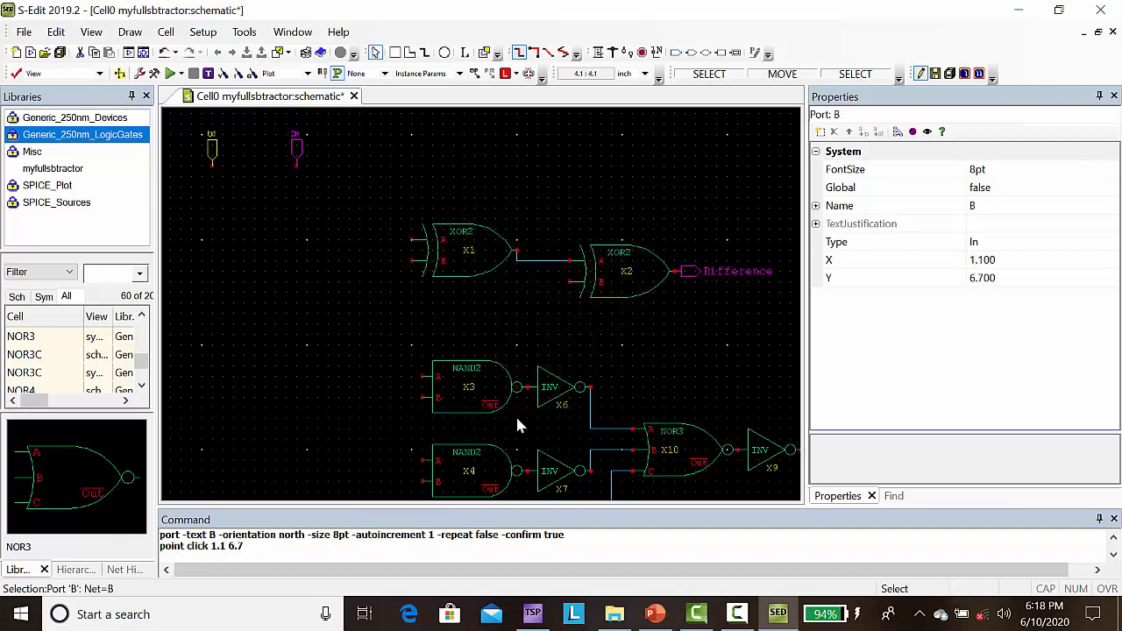
Step: Add a north-oriented input port named C to the left of port B, at about X 0.7, Y 6.7
{"action": "left_click", "coordinate": [676, 53]}
{"action": "key", "text": "r"}
{"action": "key", "text": "r"}
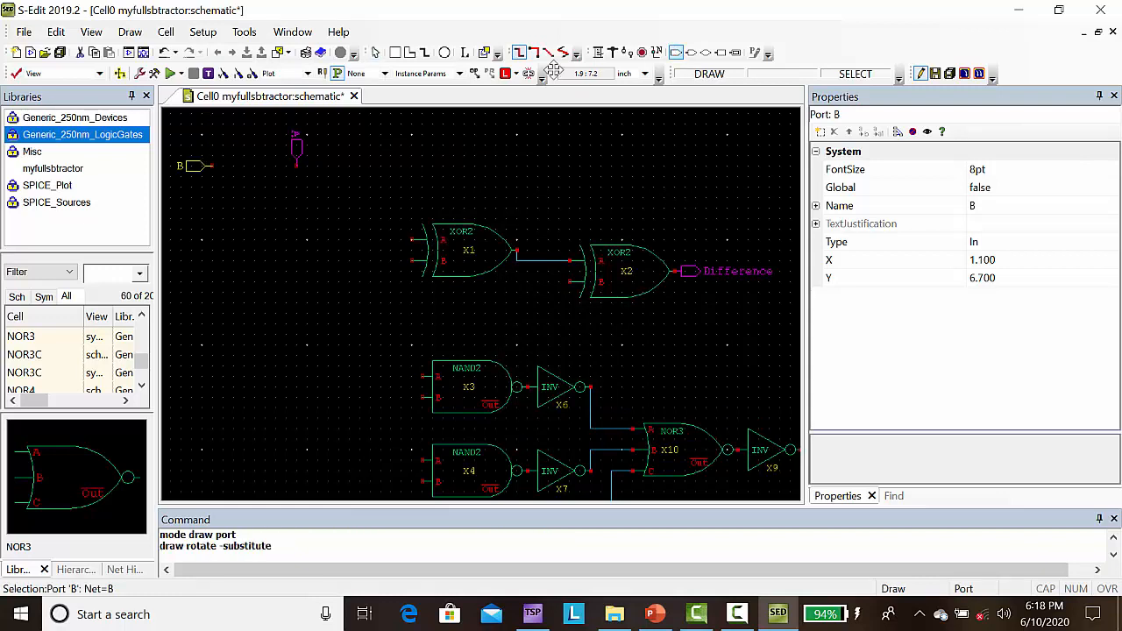
{"action": "key", "text": "r"}
{"action": "key", "text": "r"}
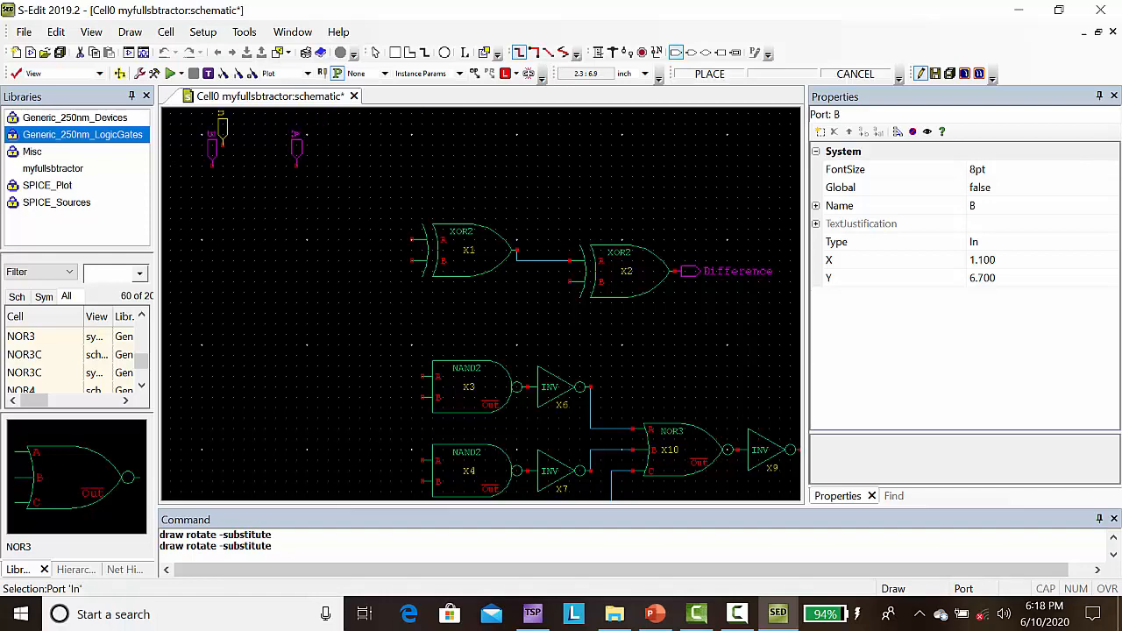
{"action": "left_click", "coordinate": [170, 161]}
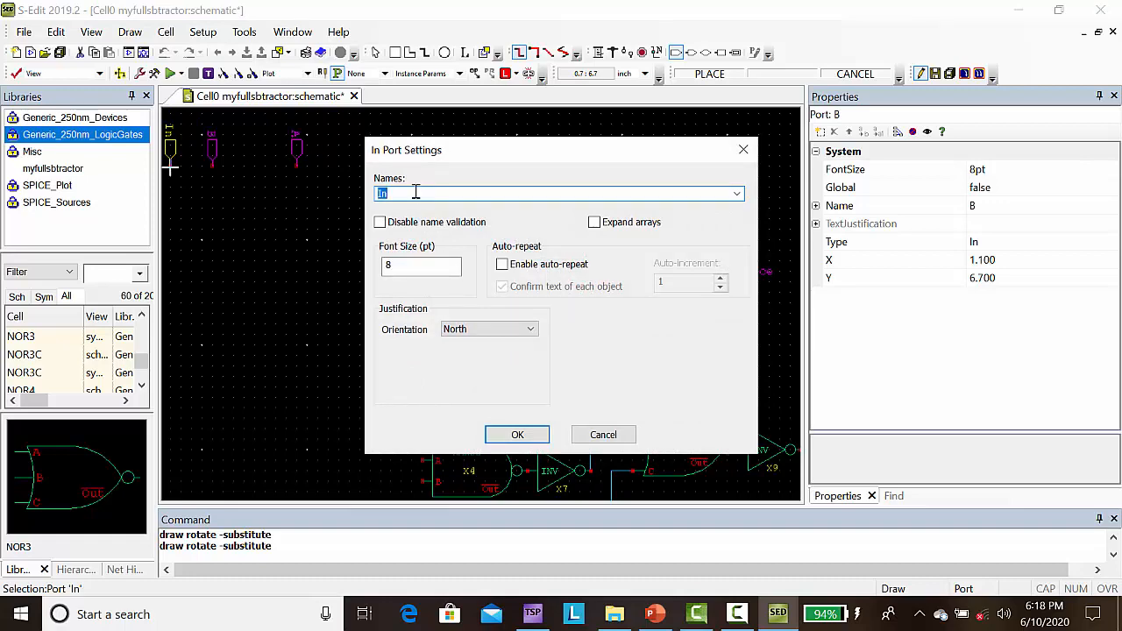
{"action": "left_click", "coordinate": [513, 433]}
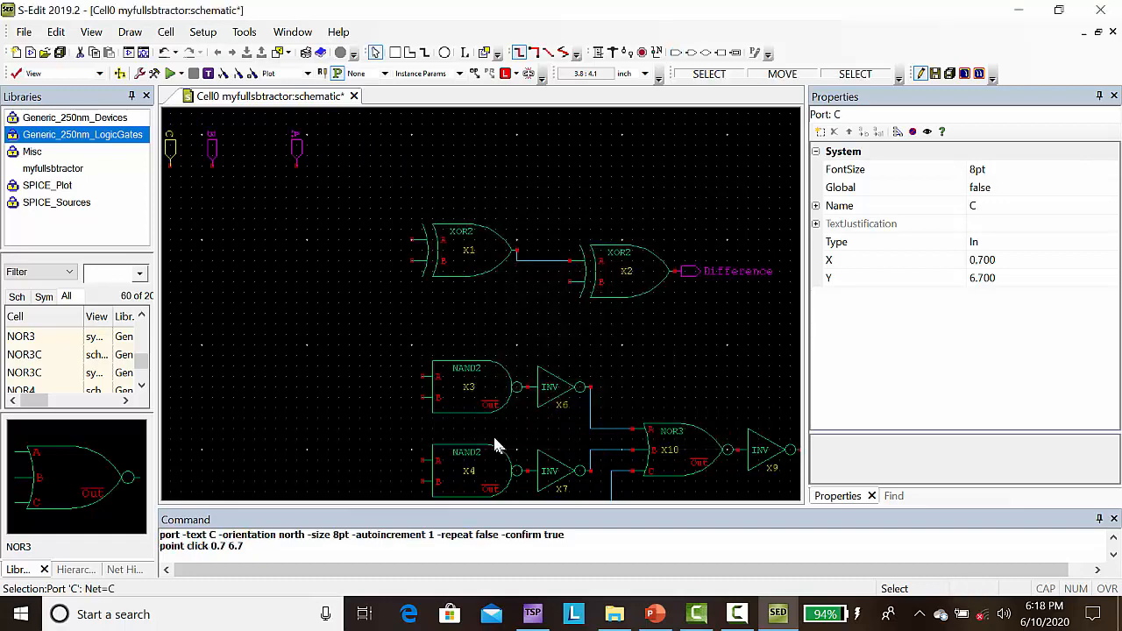
Step: Wire ports A and B to inputs A and B of the first XOR2 gate
{"action": "left_click", "coordinate": [598, 52]}
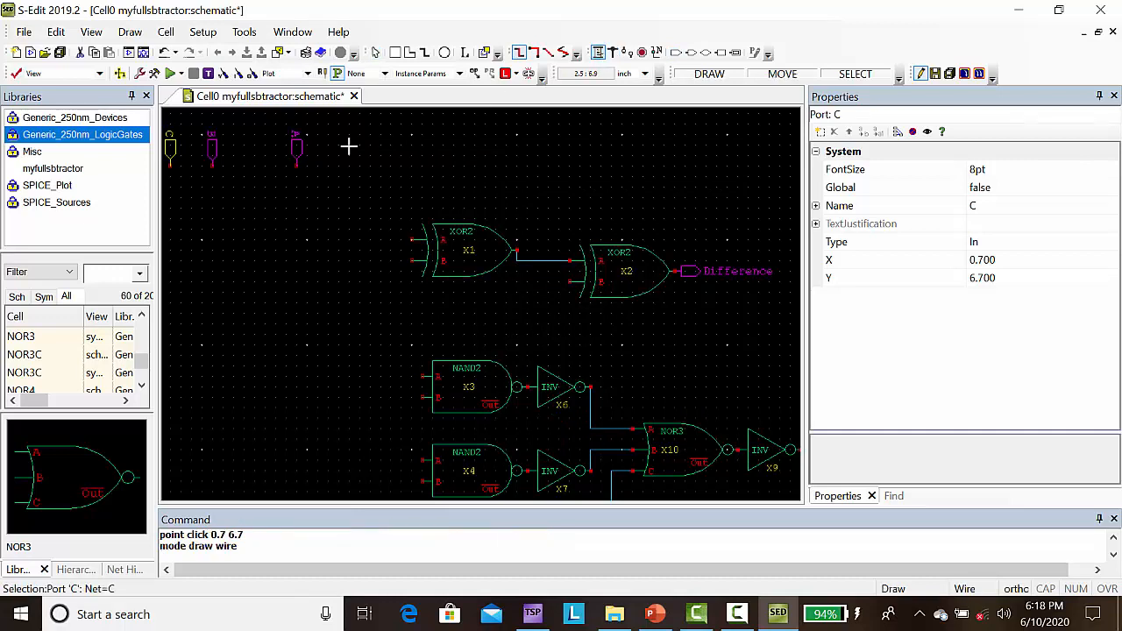
{"action": "left_click", "coordinate": [296, 167]}
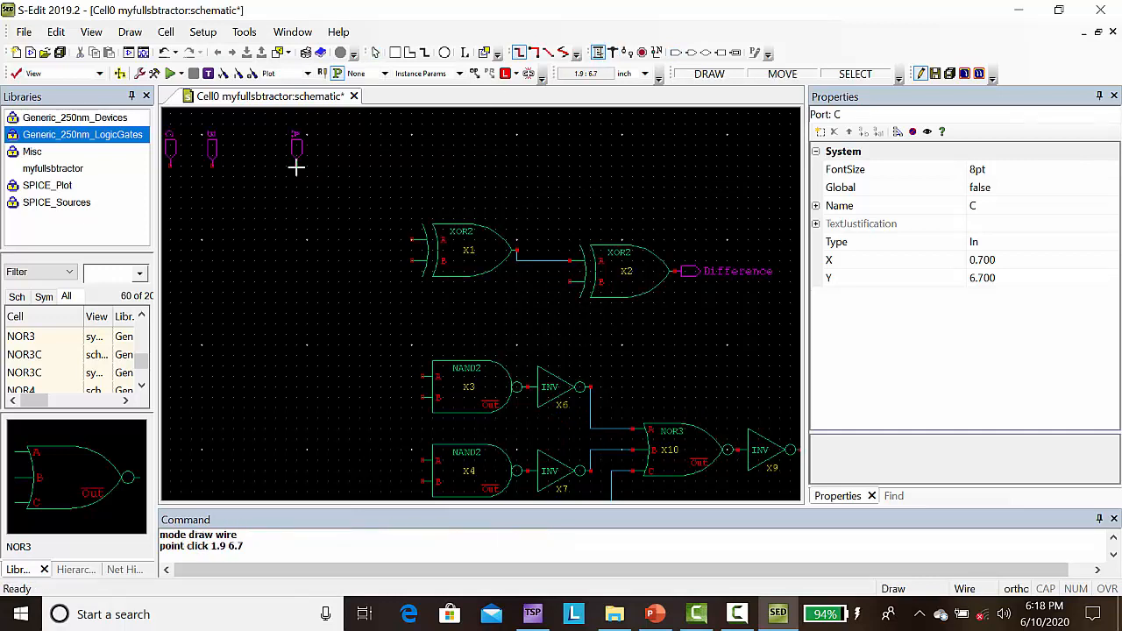
{"action": "left_click", "coordinate": [296, 239]}
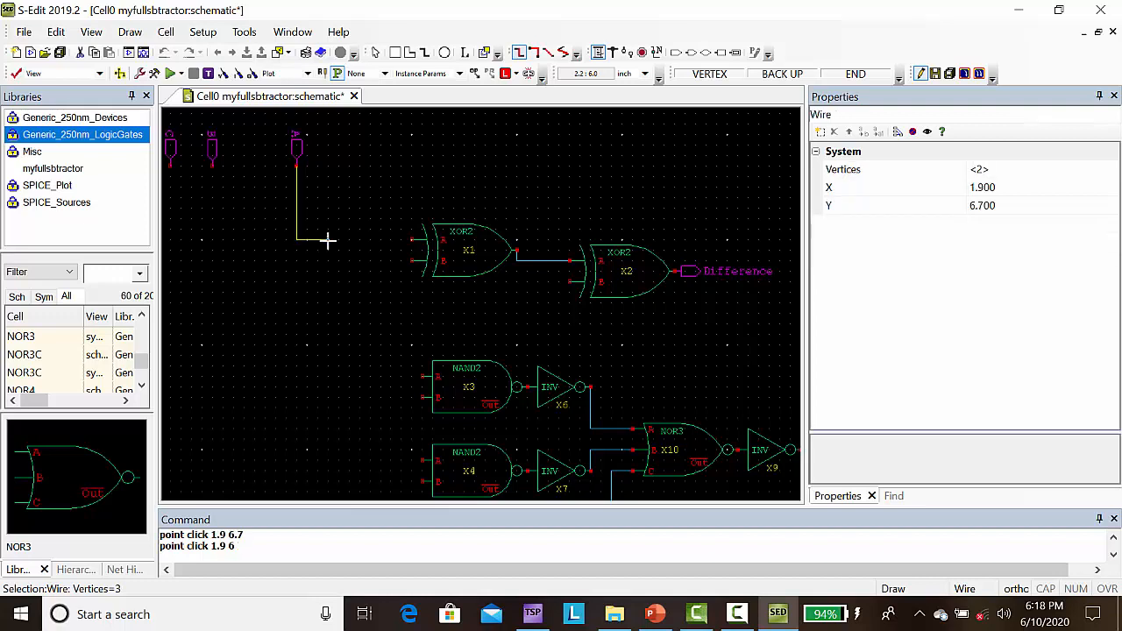
{"action": "left_click", "coordinate": [411, 239]}
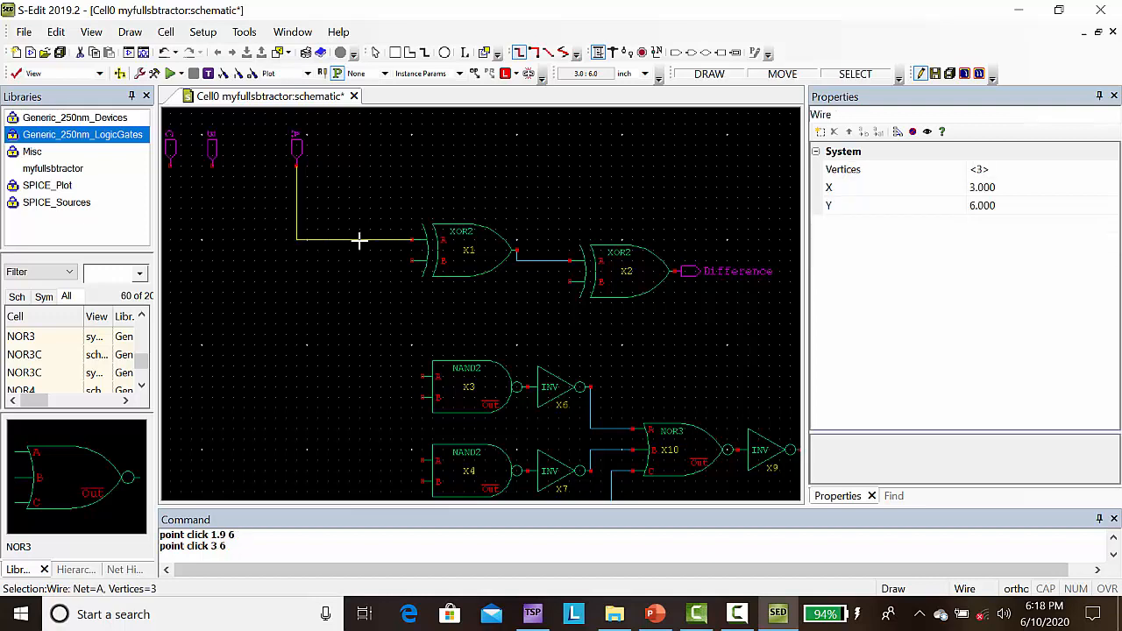
{"action": "left_click", "coordinate": [211, 167]}
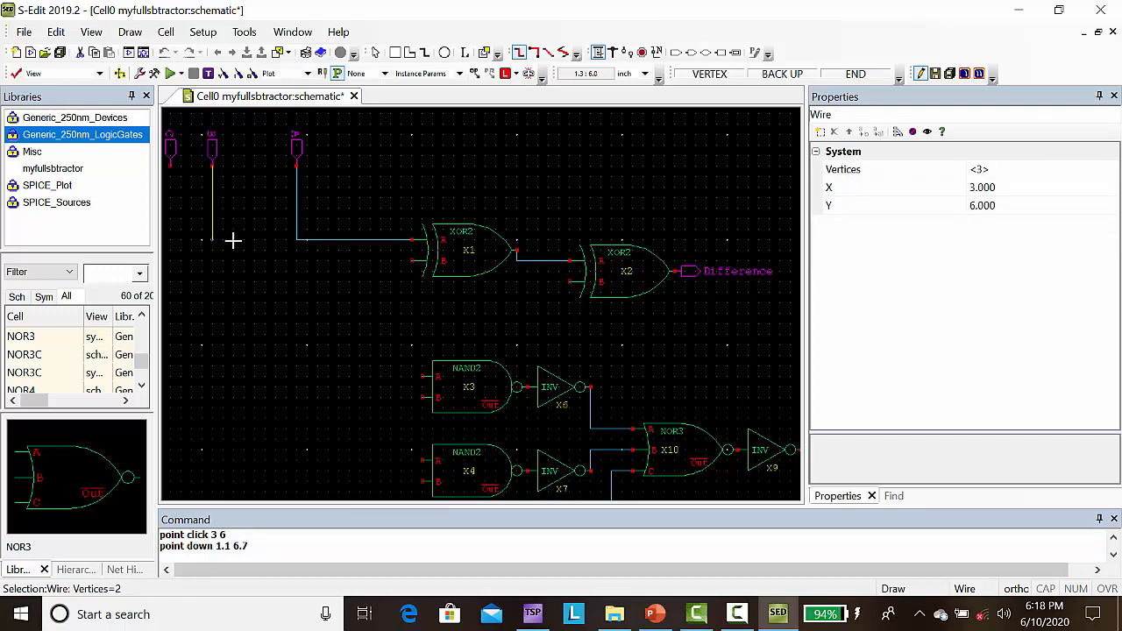
{"action": "left_click", "coordinate": [233, 260]}
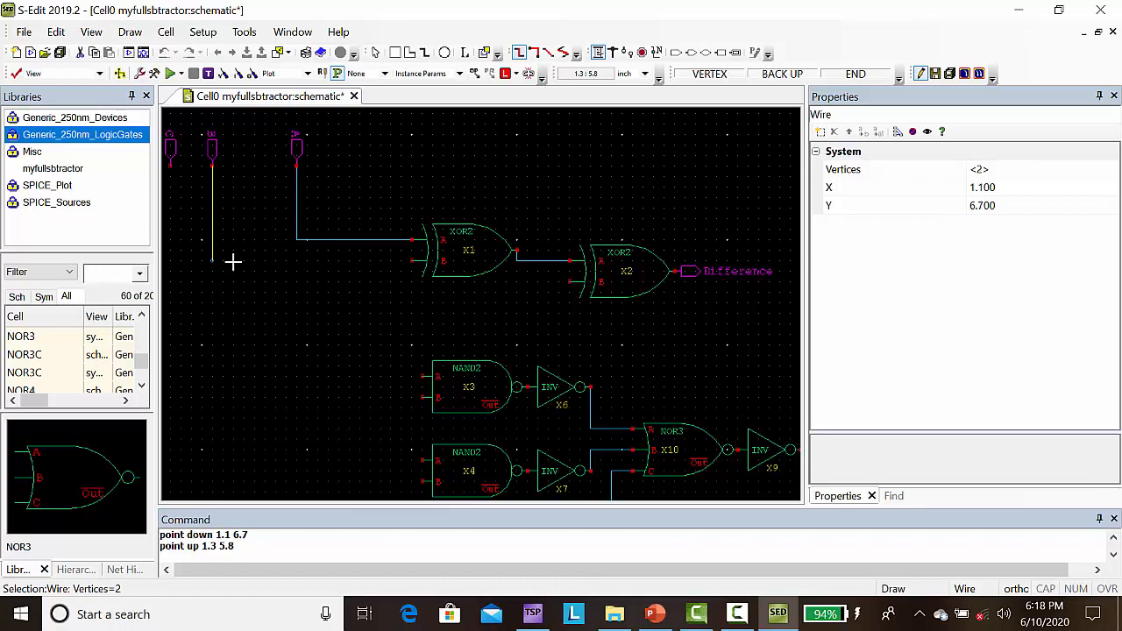
{"action": "left_click", "coordinate": [411, 261]}
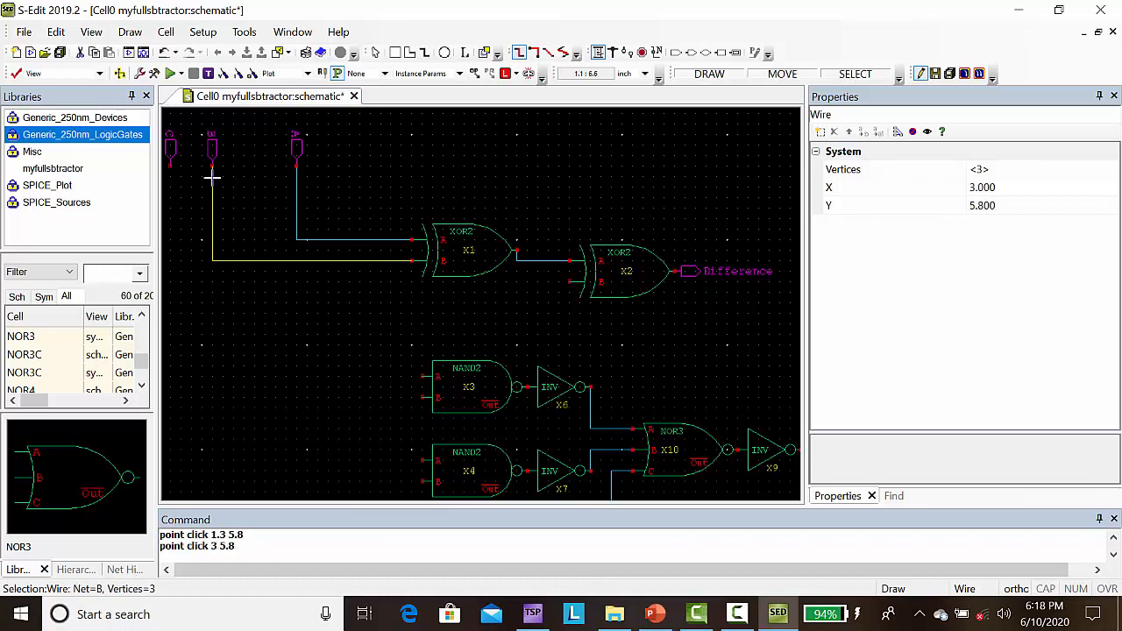
Step: Wire port C beneath the first XOR2 gate to input B of the second XOR2 gate
{"action": "left_click", "coordinate": [170, 165]}
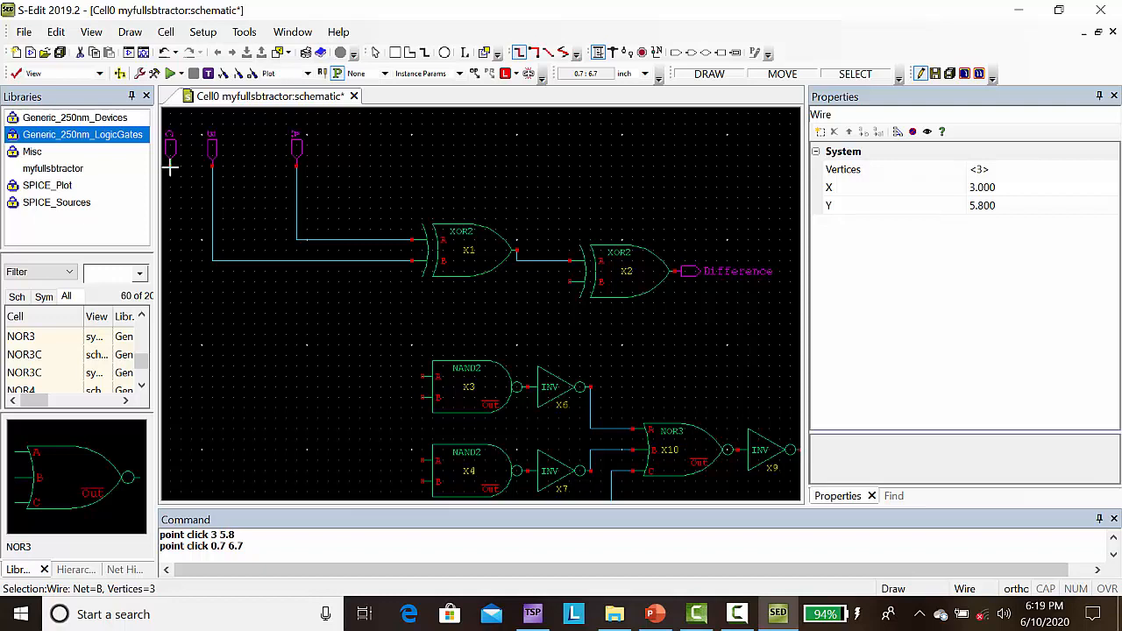
{"action": "left_click", "coordinate": [180, 294]}
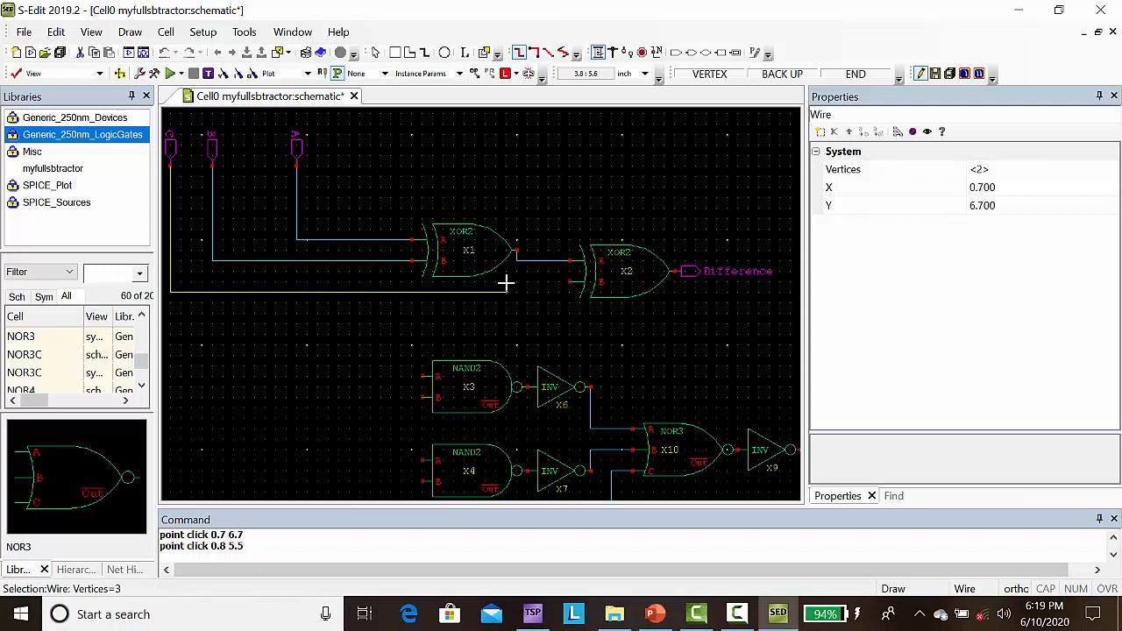
{"action": "left_click", "coordinate": [547, 292]}
{"action": "left_click", "coordinate": [547, 281]}
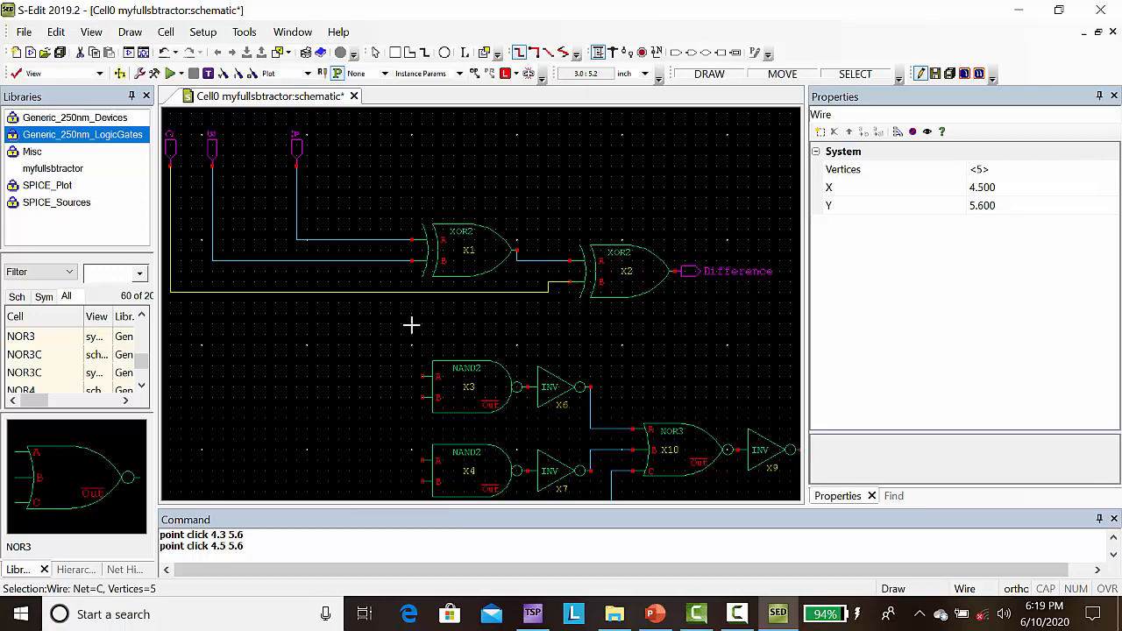
{"action": "scroll", "coordinate": [412, 325], "scroll_direction": "down", "scroll_amount": 2}
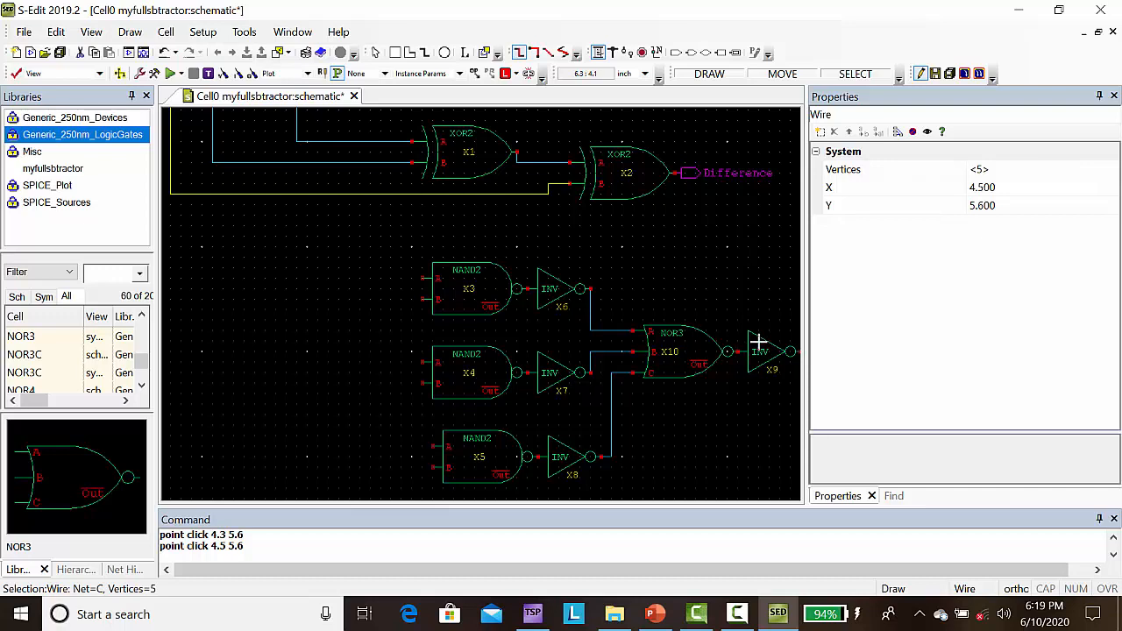
{"action": "key", "text": "Escape"}
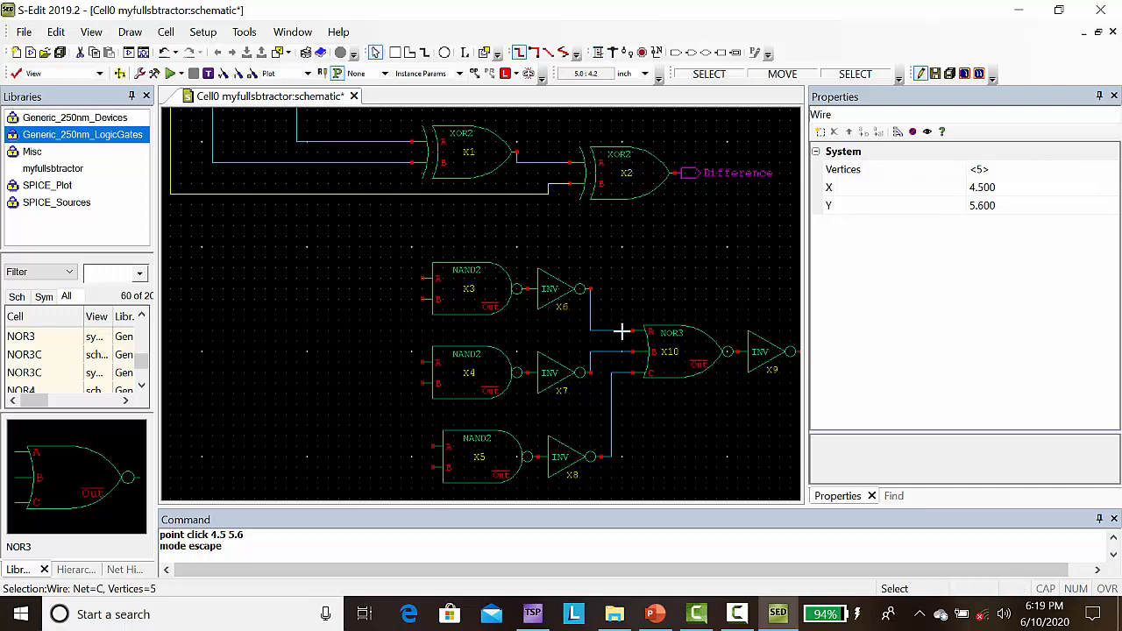
Step: Copy the INV following the uppermost NAND2 and place it at a 90° angle below the C wire, left of that NAND2
{"action": "left_click", "coordinate": [549, 296]}
{"action": "key", "text": "ctrl+c"}
{"action": "key", "text": "ctrl+v"}
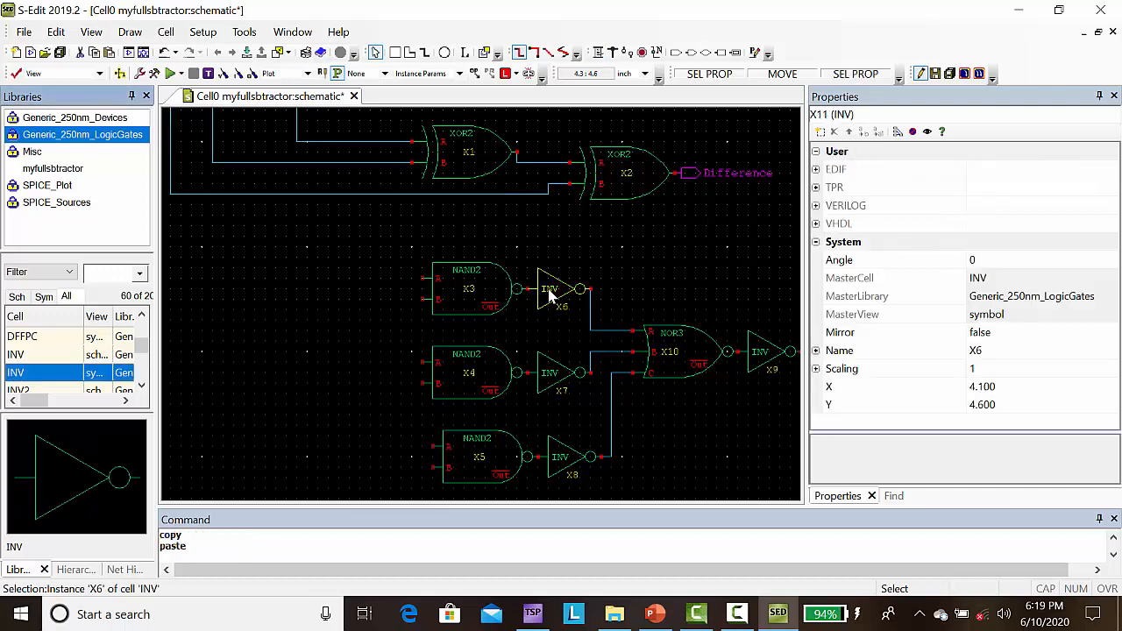
{"action": "key", "text": "r"}
{"action": "key", "text": "r"}
{"action": "key", "text": "r"}
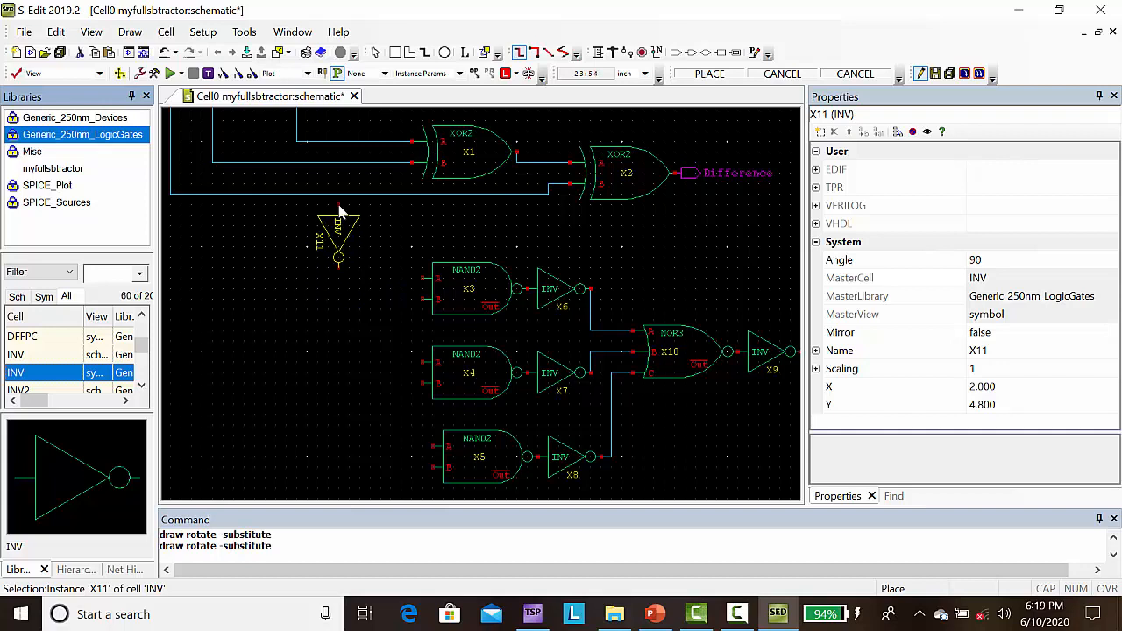
{"action": "left_click", "coordinate": [340, 212]}
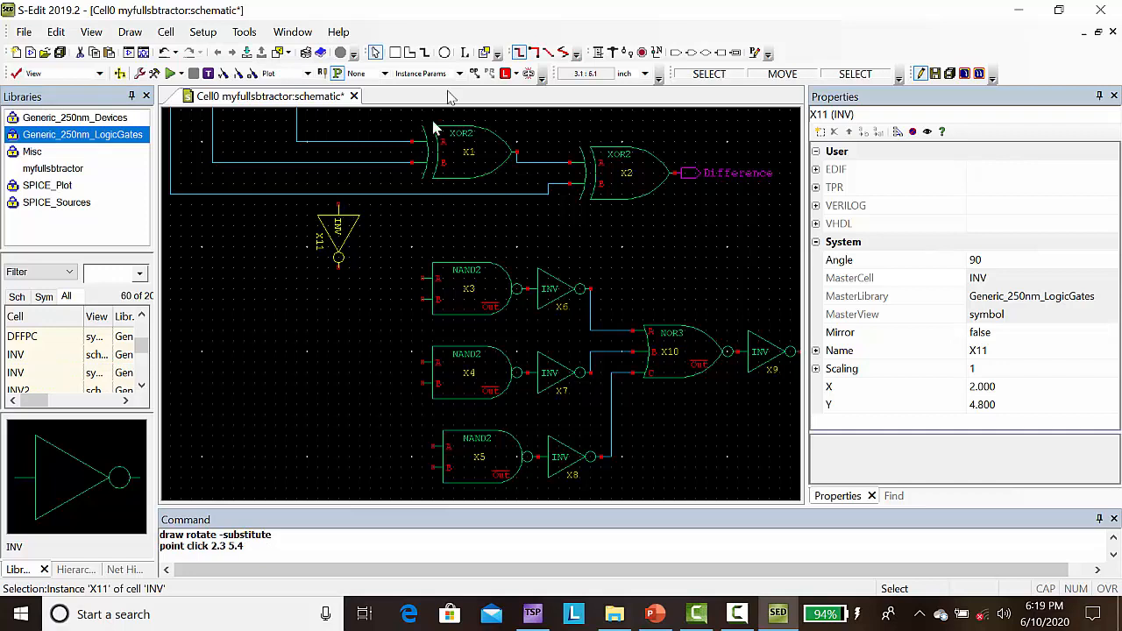
Step: Wire the A net to the input of the rotated INV, and its output to input A of the uppermost NAND2
{"action": "left_click", "coordinate": [597, 53]}
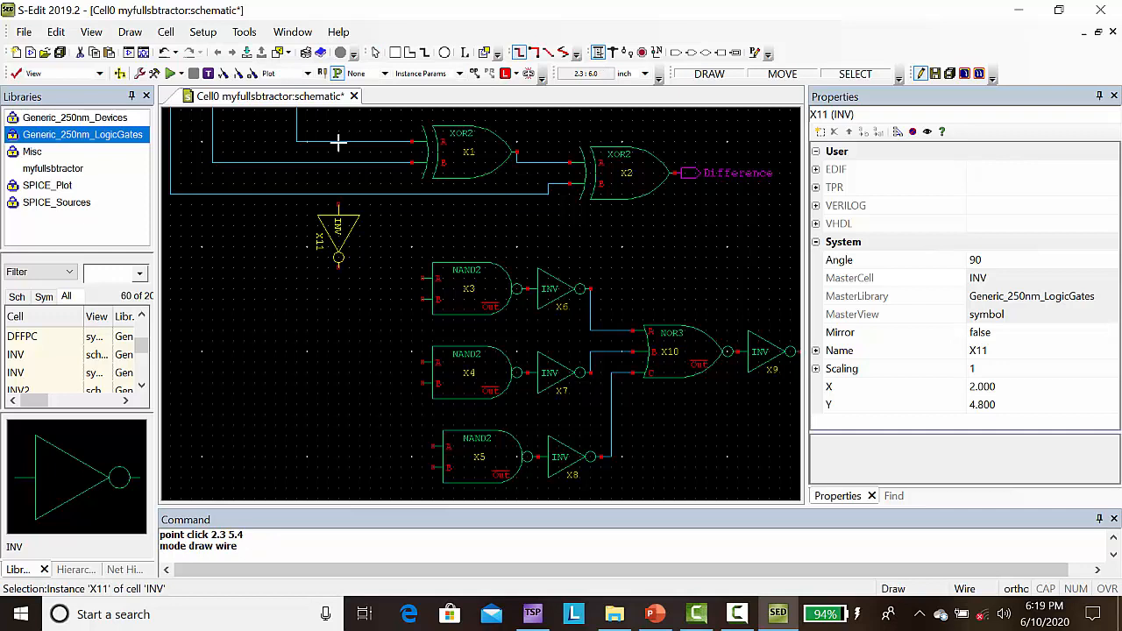
{"action": "left_click", "coordinate": [339, 141]}
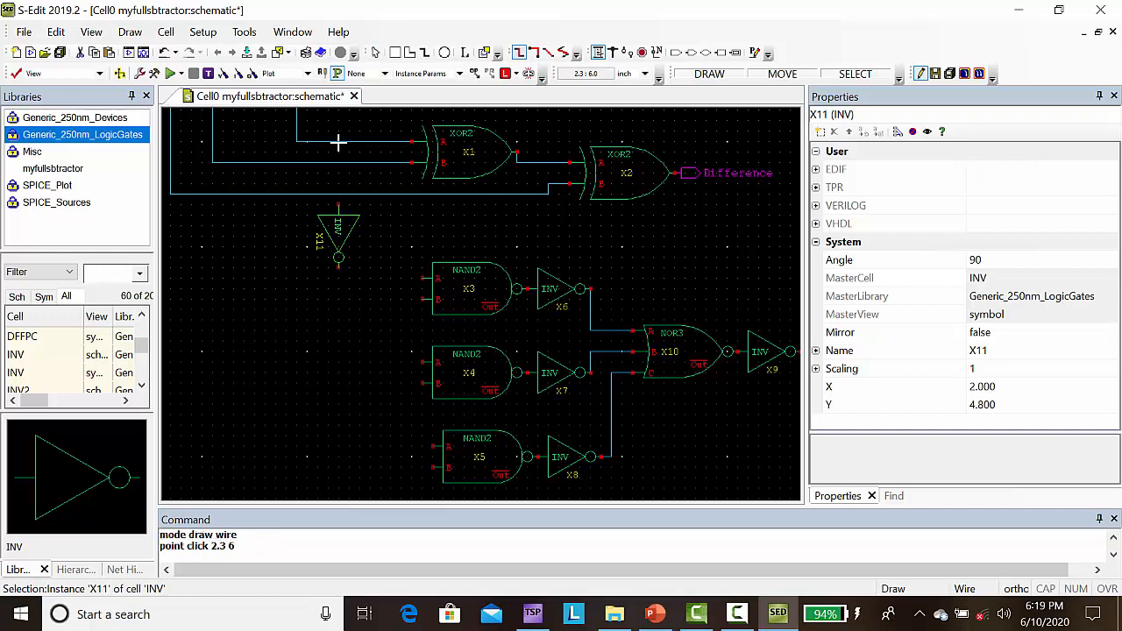
{"action": "left_click", "coordinate": [338, 206]}
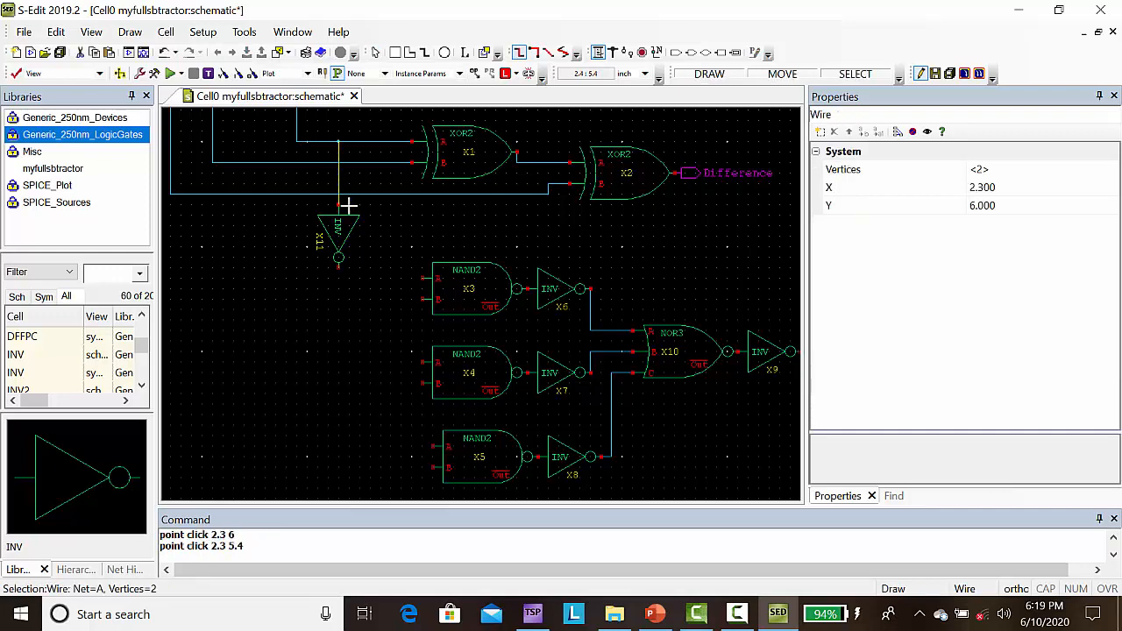
{"action": "left_click", "coordinate": [339, 270]}
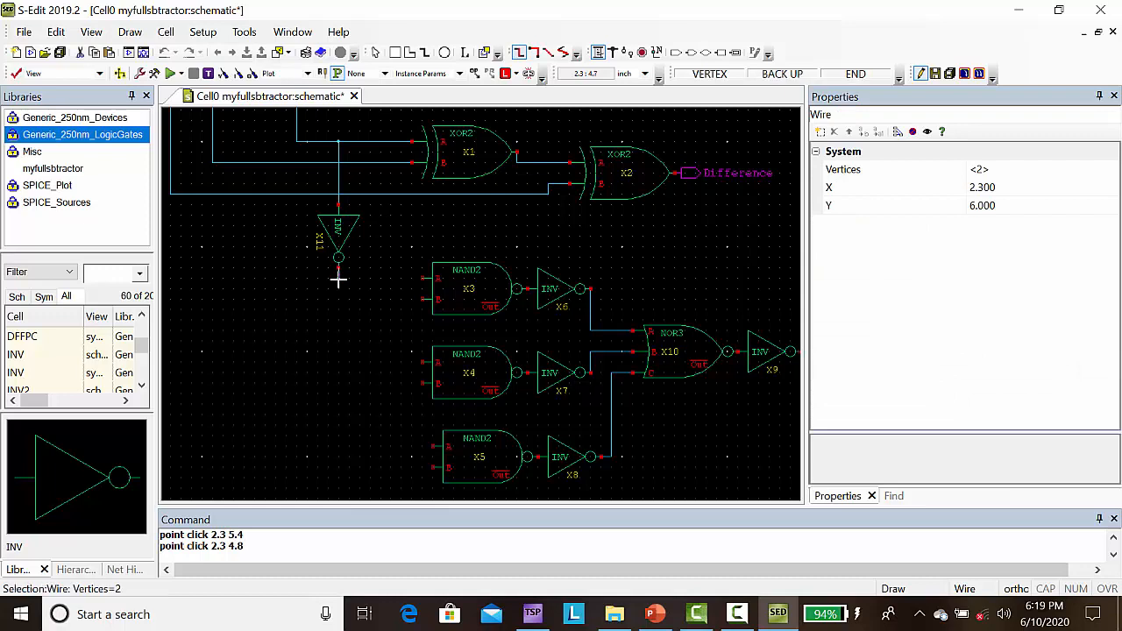
{"action": "left_click", "coordinate": [339, 278]}
{"action": "left_click", "coordinate": [422, 279]}
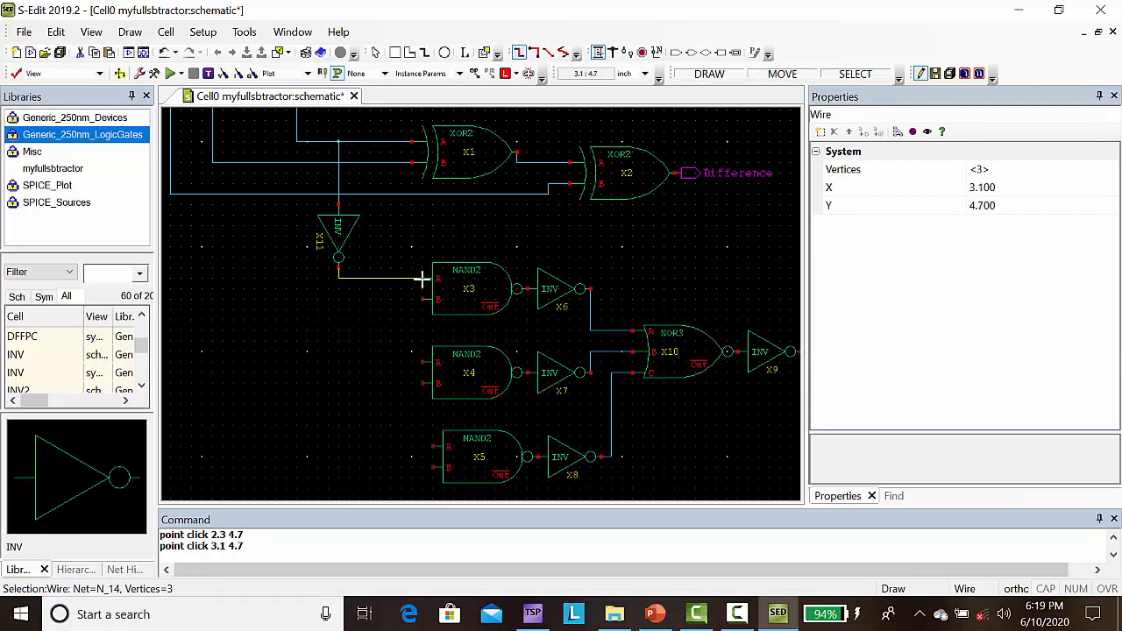
Step: Wire the B net down to input B of the uppermost NAND2 gate
{"action": "left_click", "coordinate": [285, 162]}
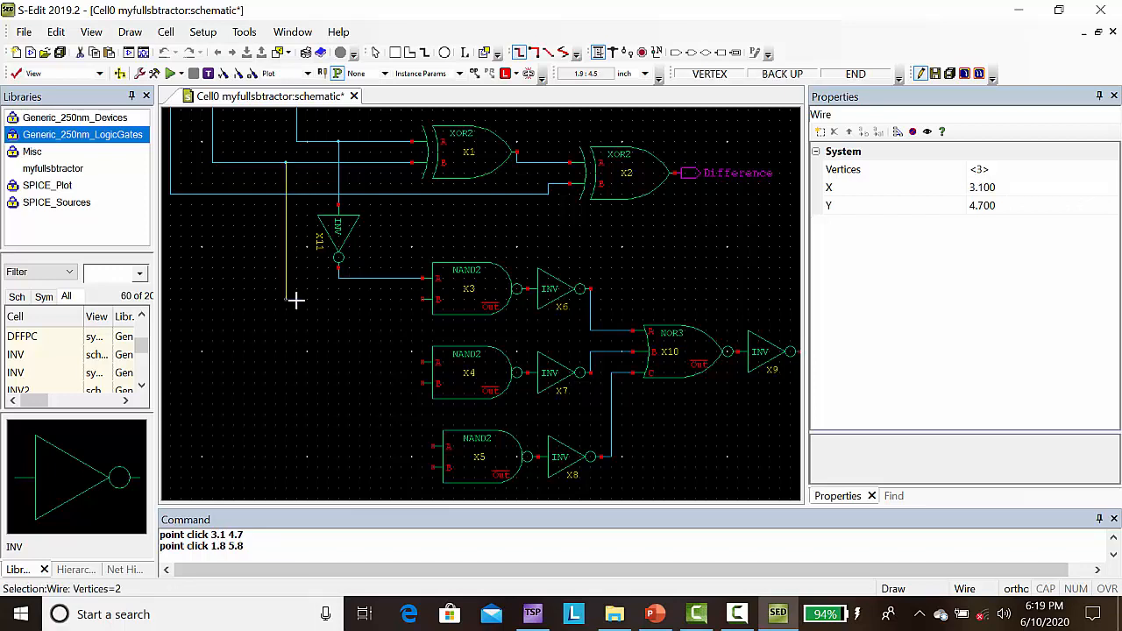
{"action": "left_click", "coordinate": [295, 301]}
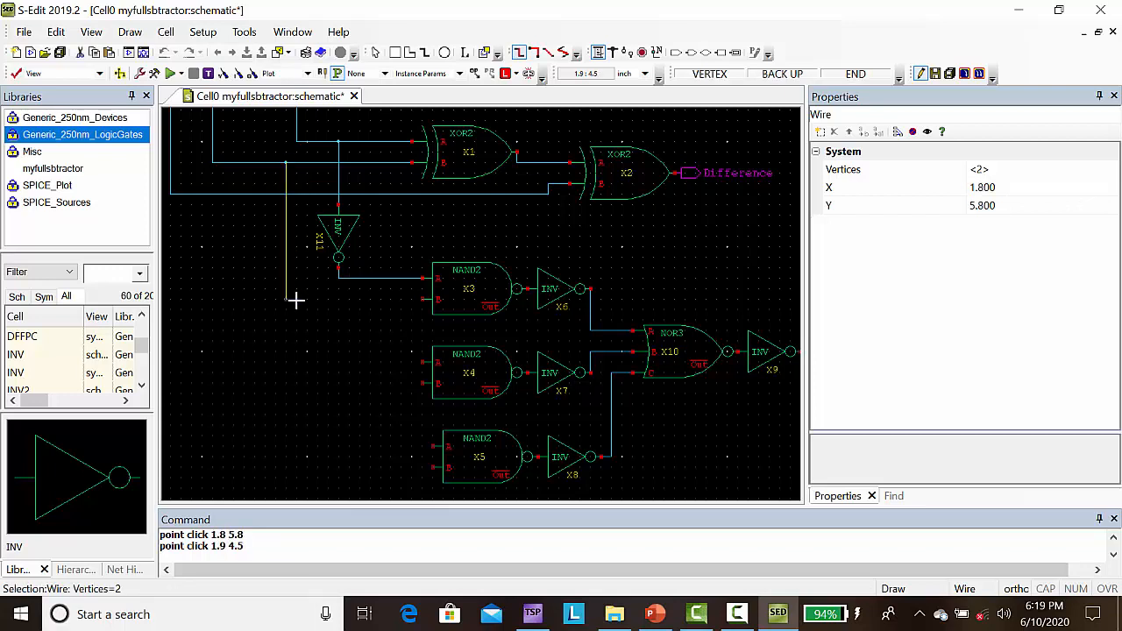
{"action": "left_click", "coordinate": [421, 301]}
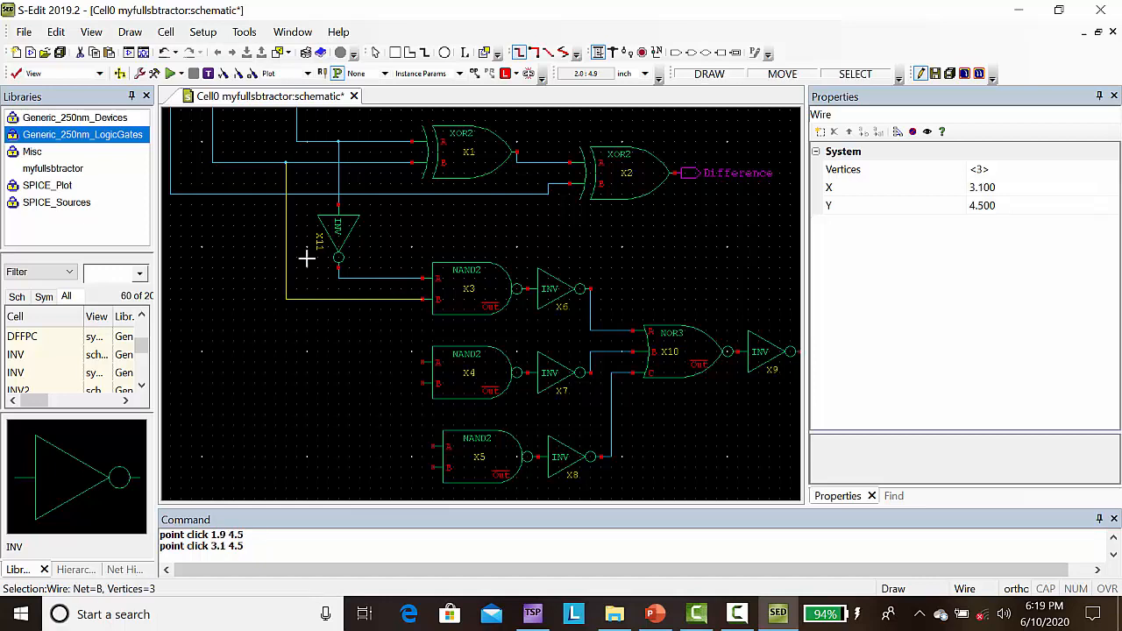
Step: Wire the rotated INV's output to input A of the middle NAND2, and the C net to its input B
{"action": "left_click", "coordinate": [338, 280]}
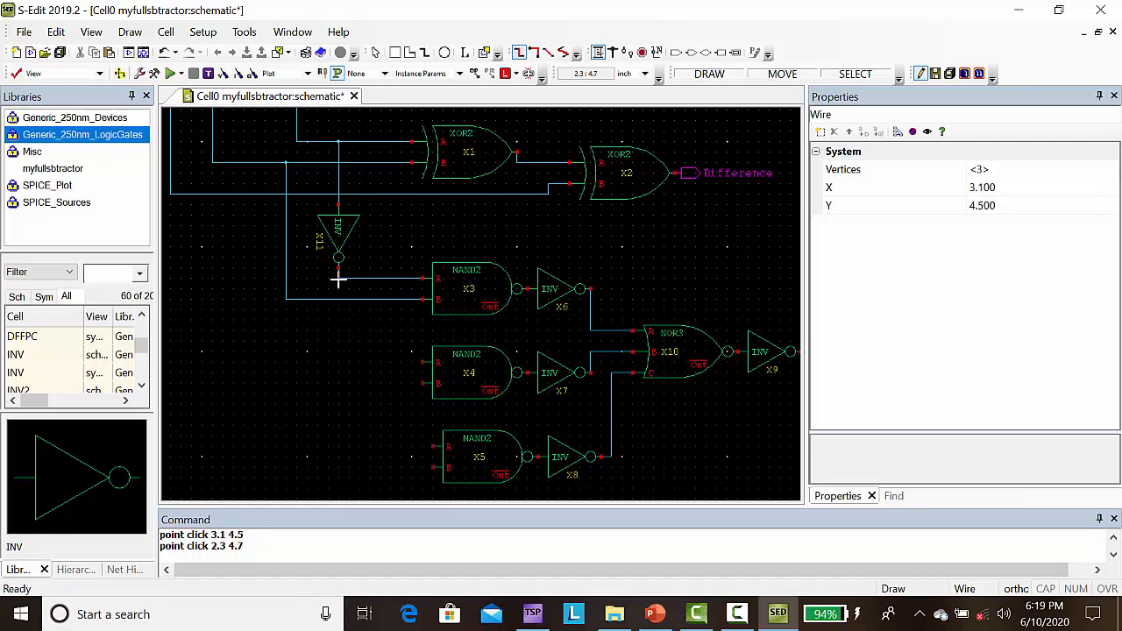
{"action": "left_click", "coordinate": [348, 362]}
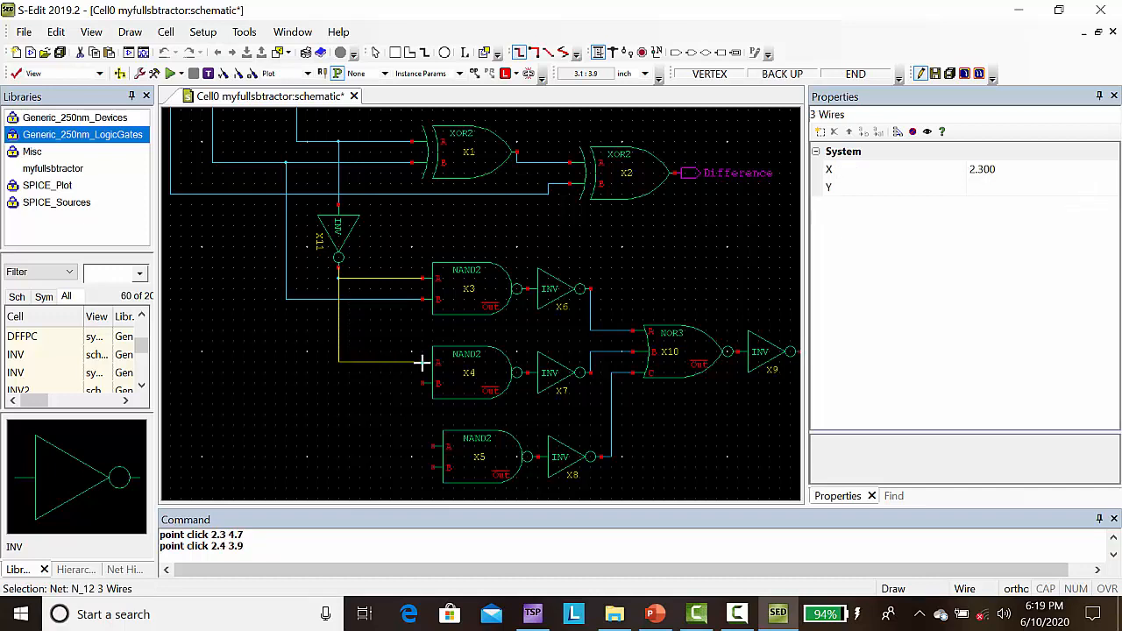
{"action": "left_click", "coordinate": [420, 362]}
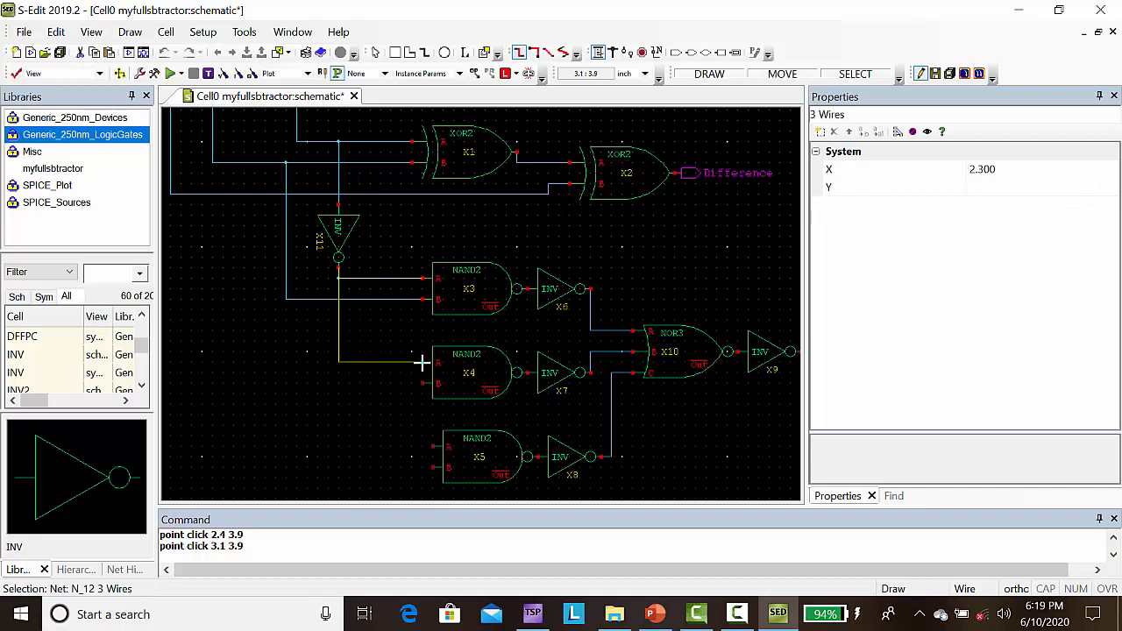
{"action": "left_click", "coordinate": [243, 194]}
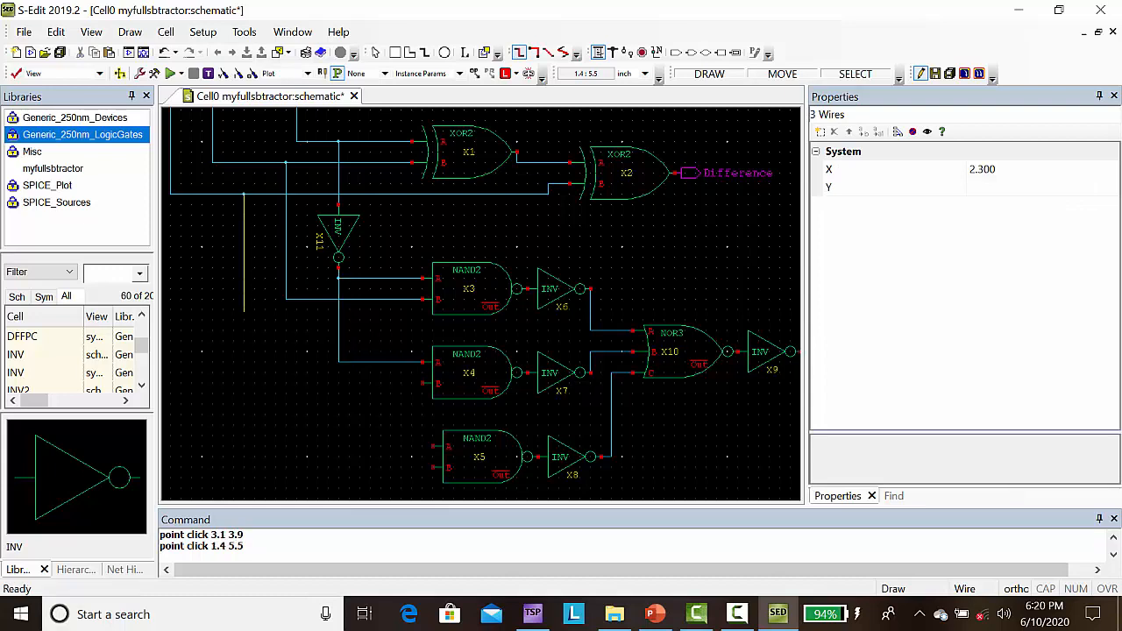
{"action": "left_click", "coordinate": [274, 383]}
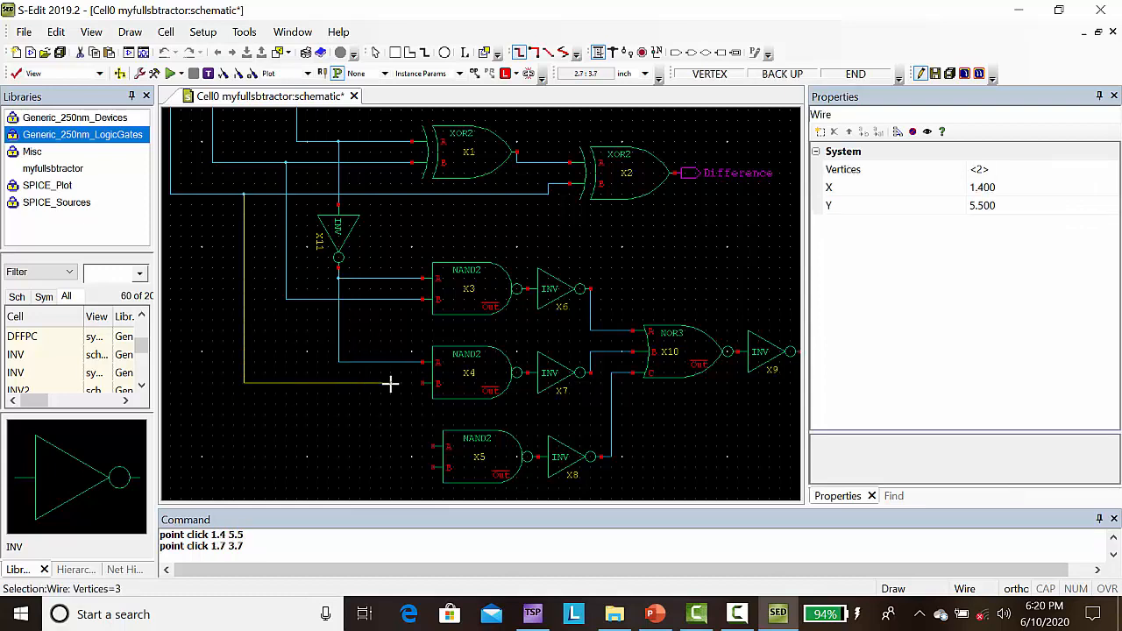
{"action": "left_click", "coordinate": [422, 383]}
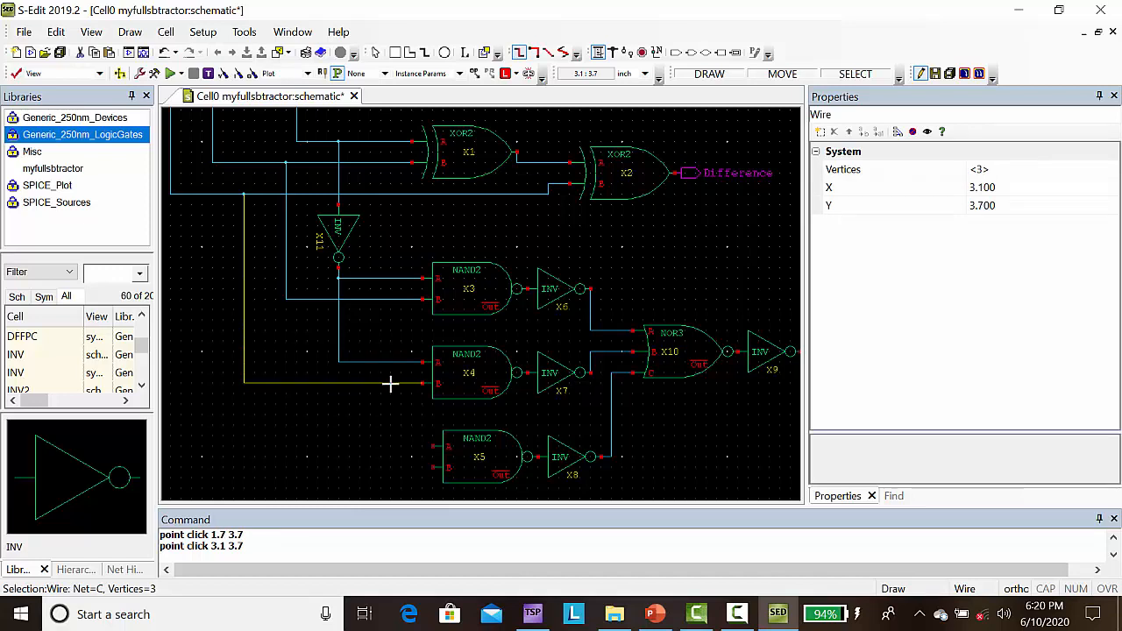
Step: Wire the C net to input B of the lowest NAND2, and the B net to its input A
{"action": "left_click", "coordinate": [243, 383]}
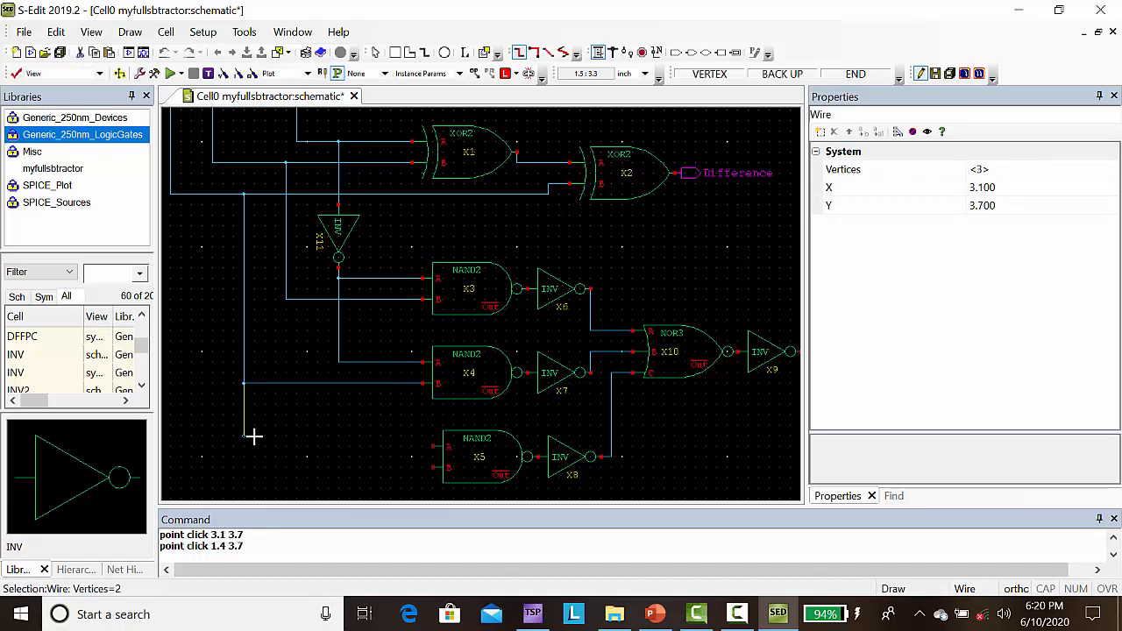
{"action": "left_click", "coordinate": [253, 468]}
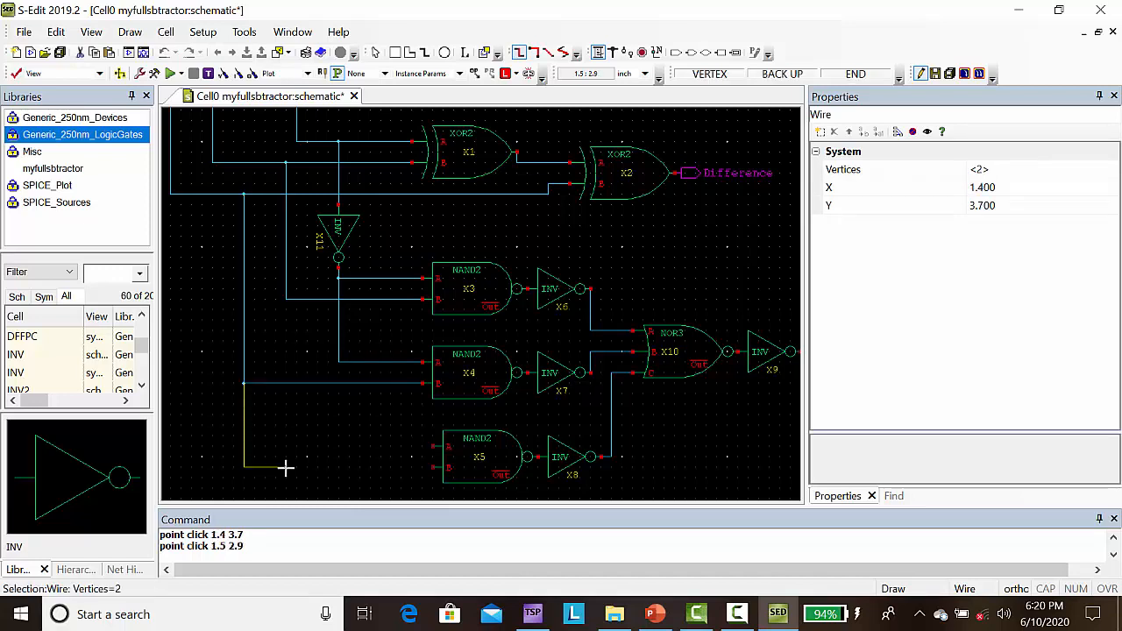
{"action": "left_click", "coordinate": [432, 468]}
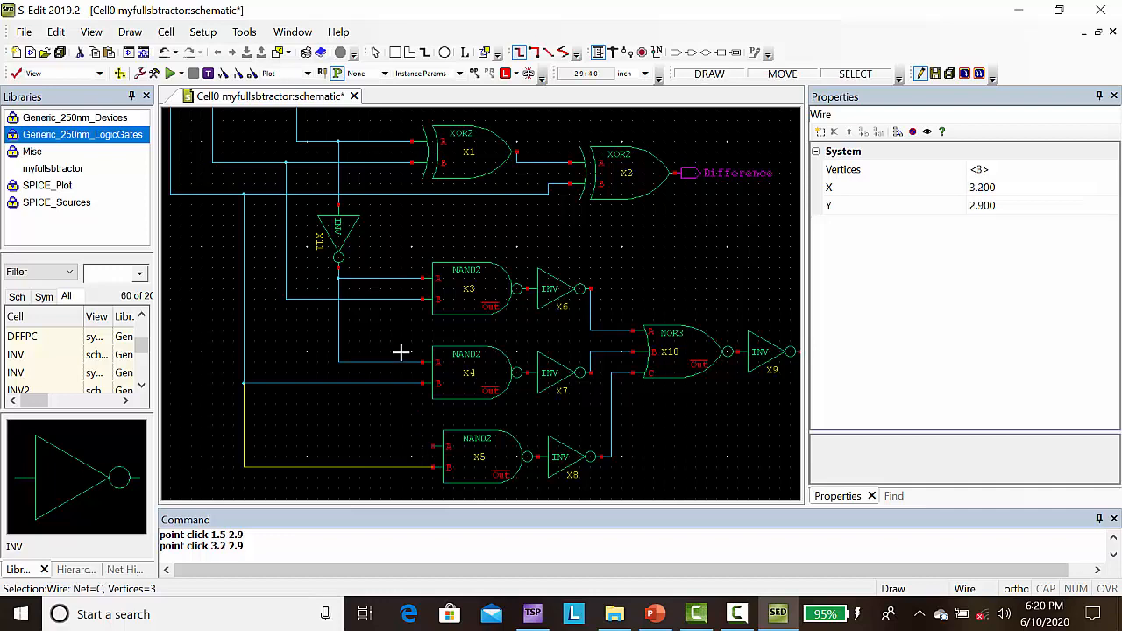
{"action": "left_click", "coordinate": [285, 301]}
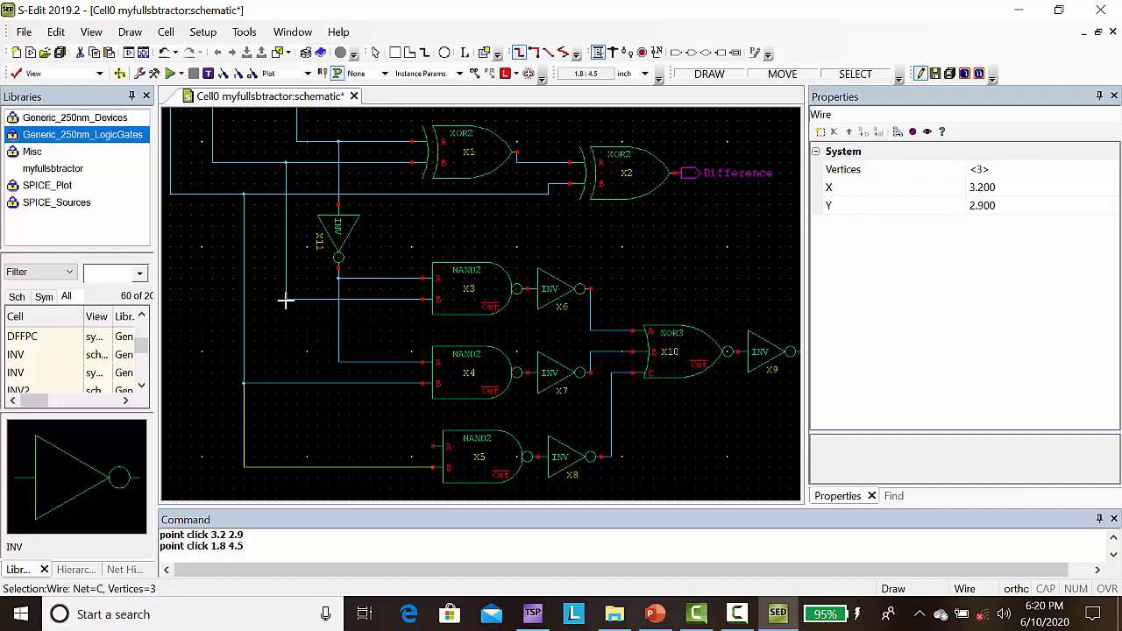
{"action": "left_click", "coordinate": [295, 447]}
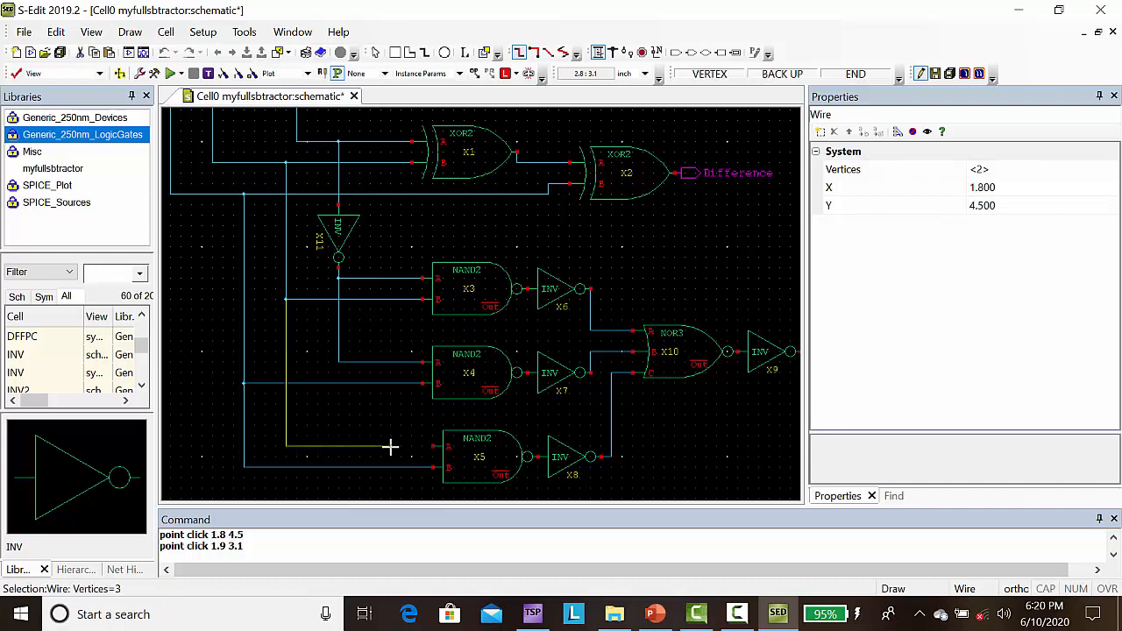
{"action": "left_click", "coordinate": [432, 447]}
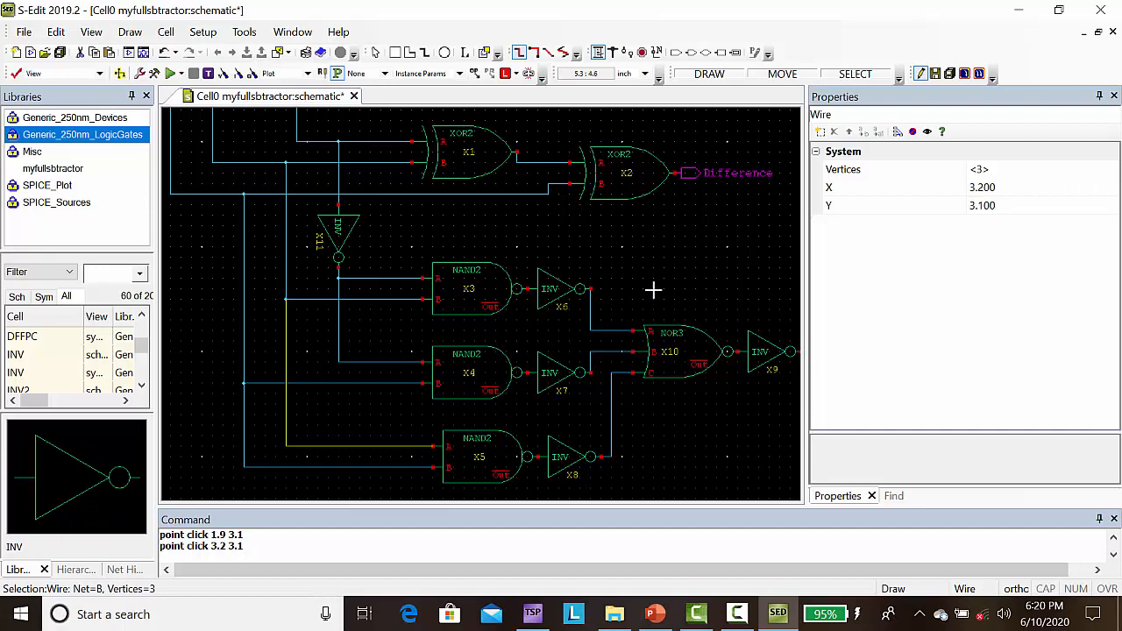
{"action": "key", "text": "f"}
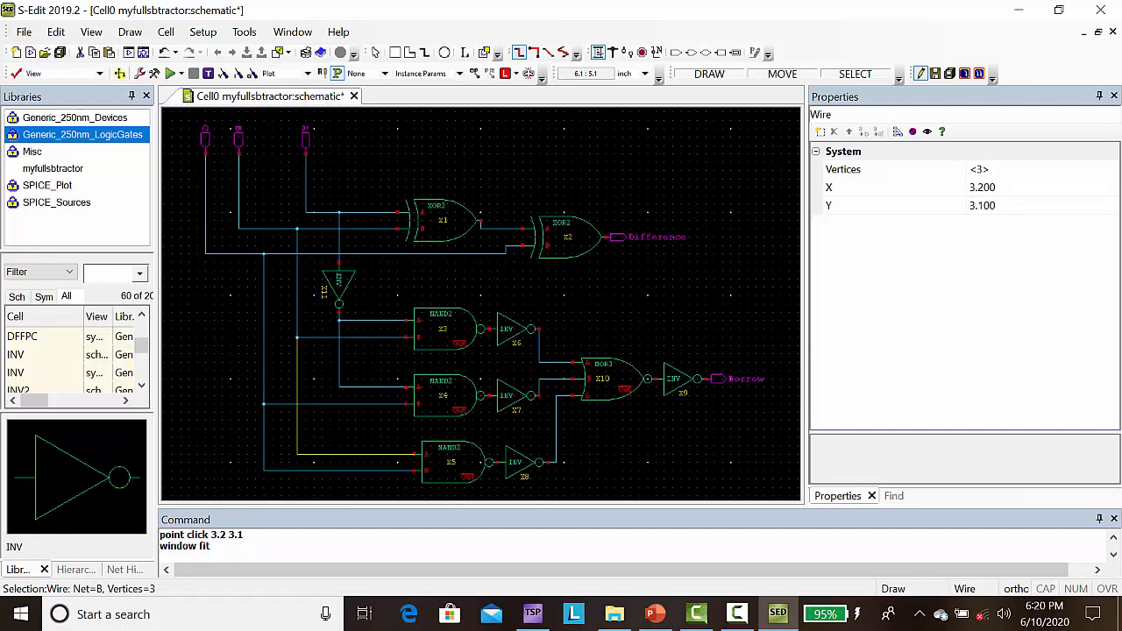
{"action": "key", "text": "Escape"}
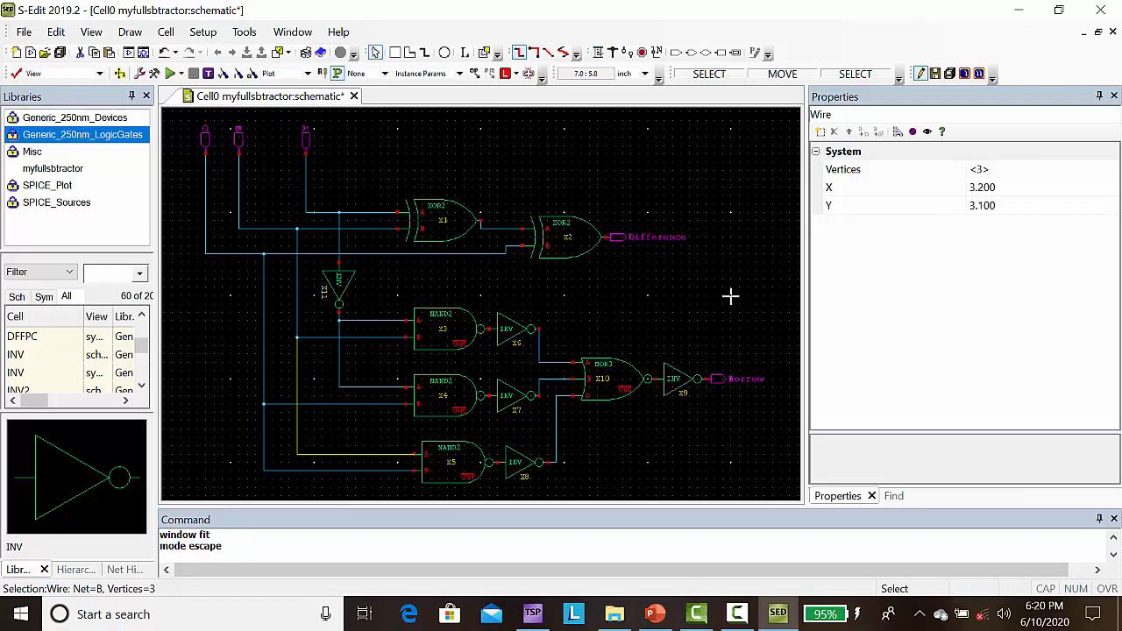
{"action": "left_click", "coordinate": [732, 298]}
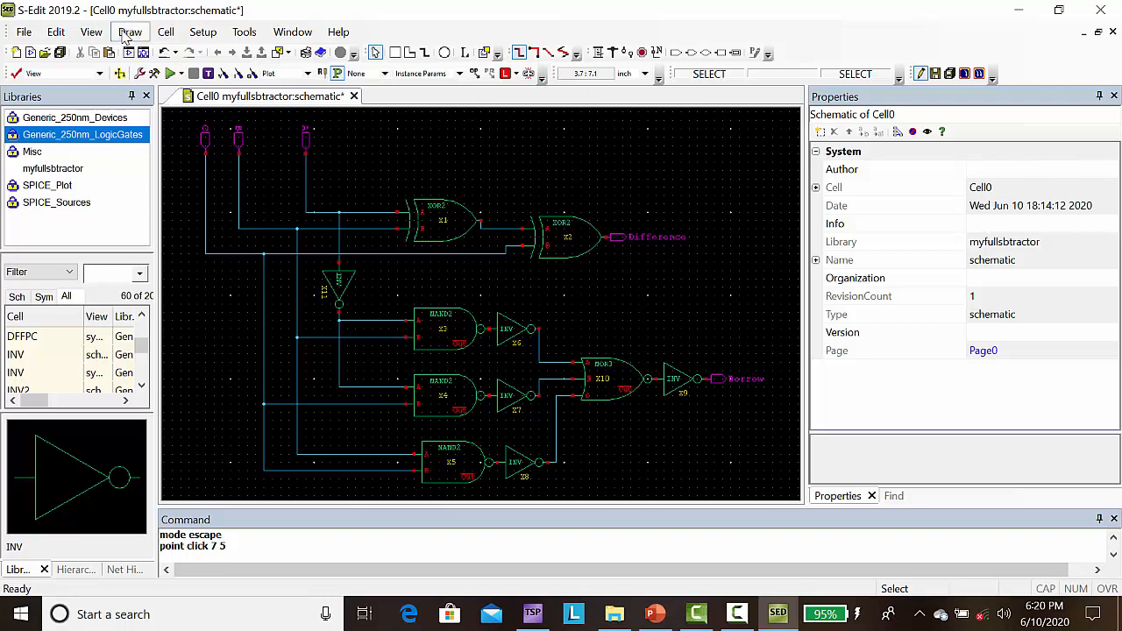
Step: Generate replacement symbols for all cells in the myfullsbtractor library without displaying the cell name, and open the Cell0 symbol view
{"action": "left_click", "coordinate": [127, 33]}
{"action": "left_click", "coordinate": [160, 34]}
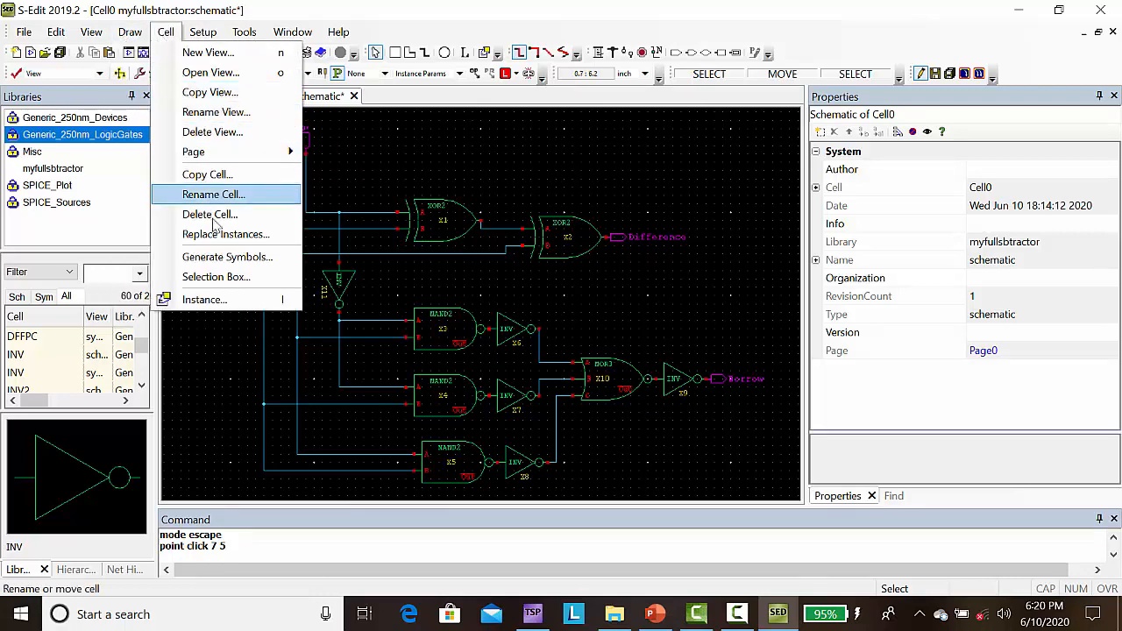
{"action": "left_click", "coordinate": [222, 257]}
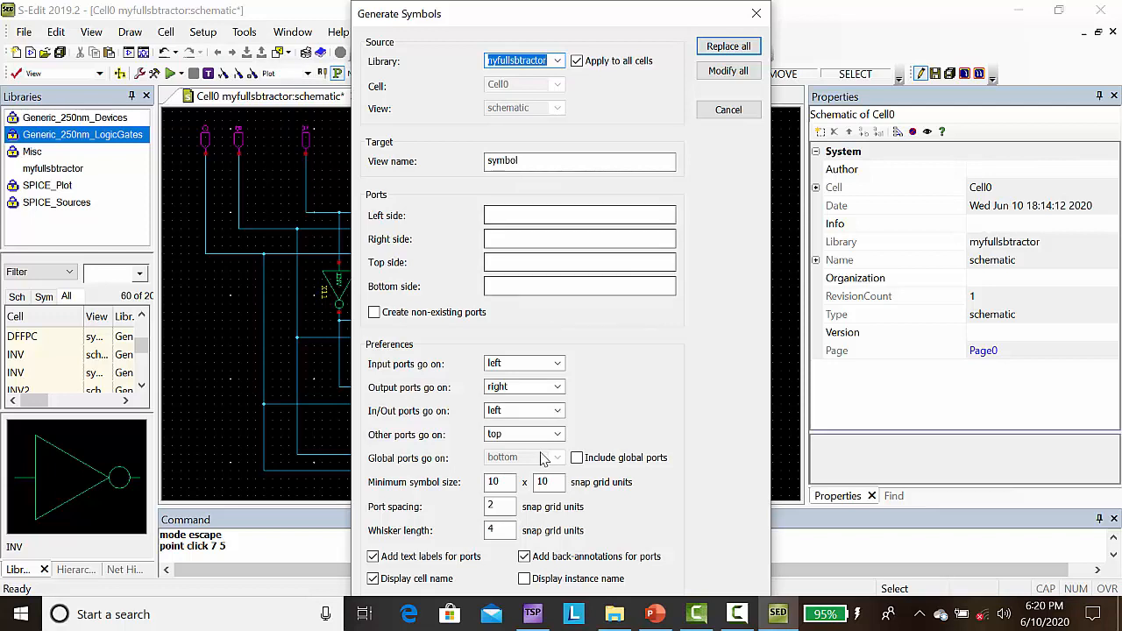
{"action": "left_click", "coordinate": [376, 581]}
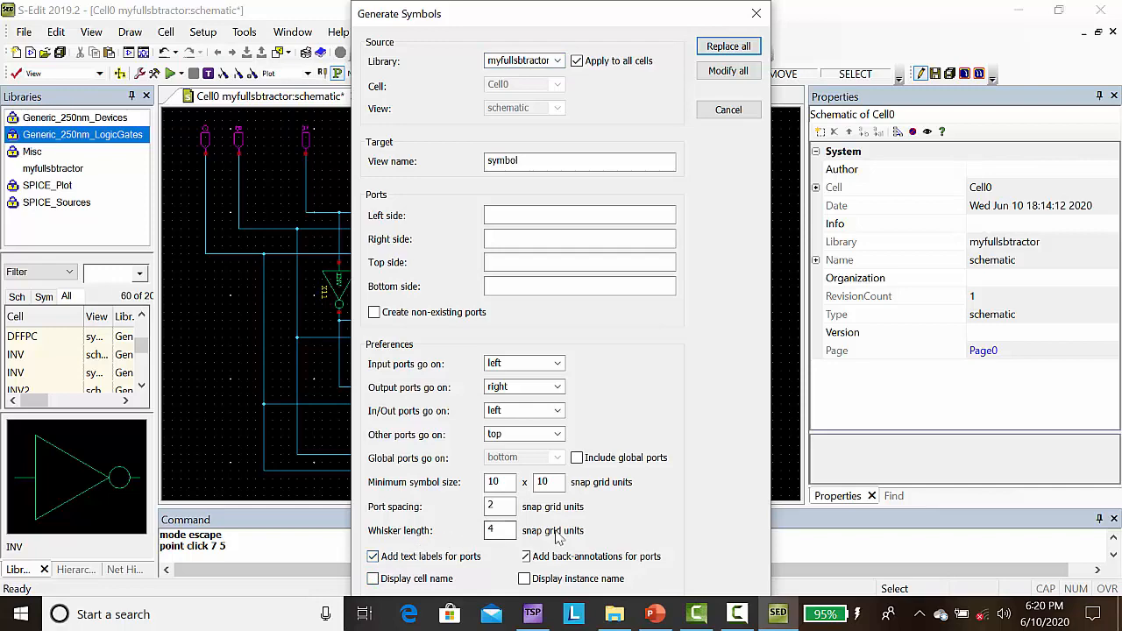
{"action": "left_click", "coordinate": [729, 49]}
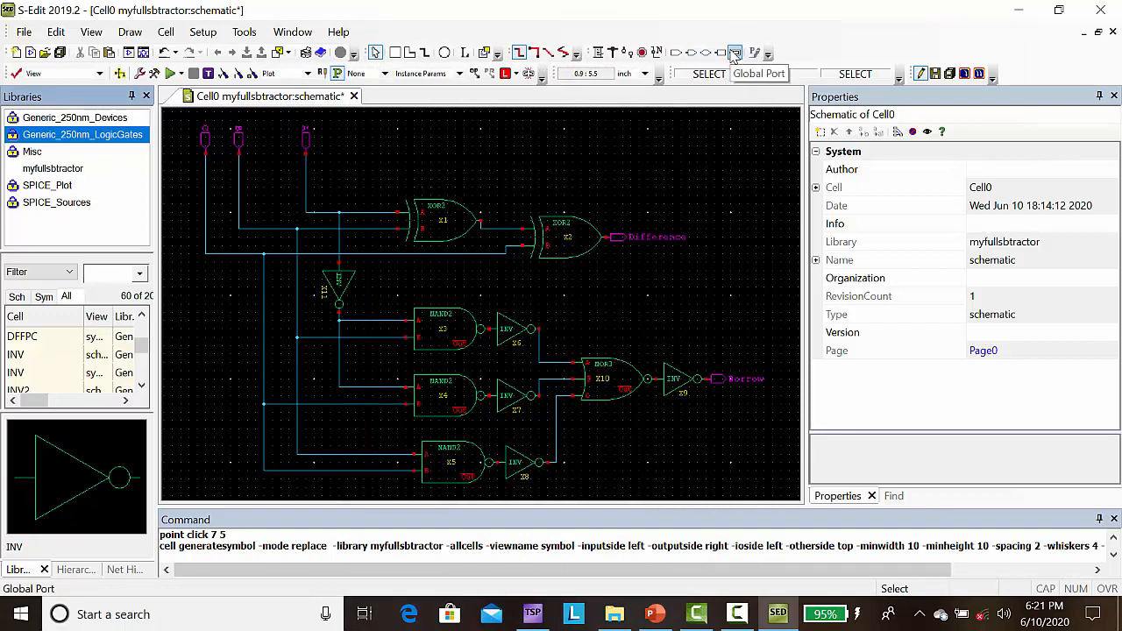
{"action": "left_click", "coordinate": [55, 169]}
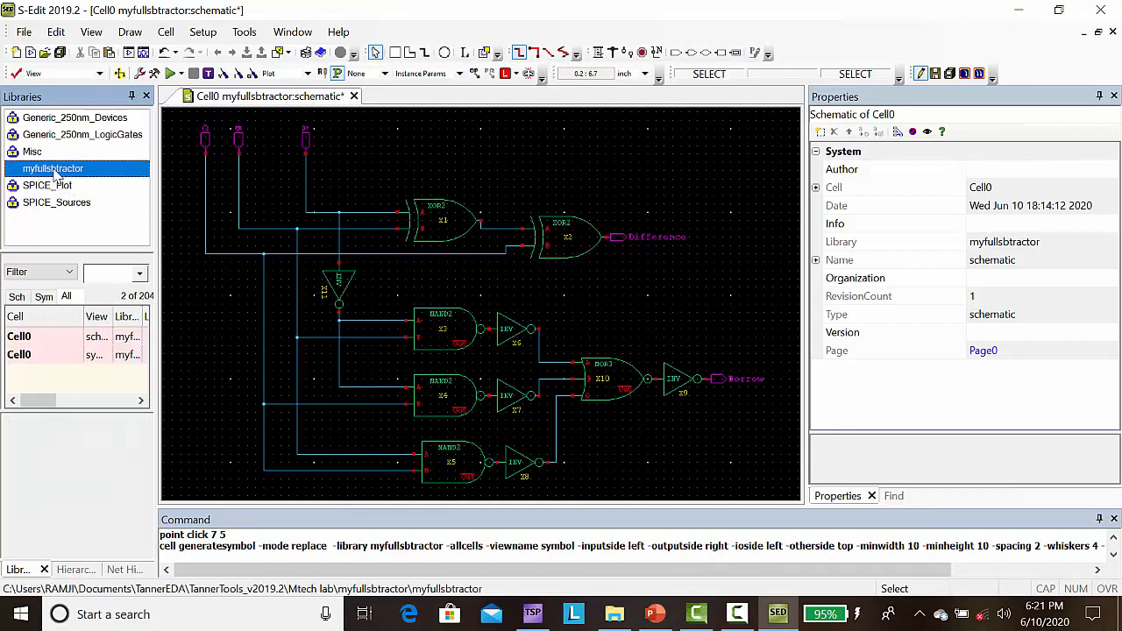
{"action": "double_click", "coordinate": [23, 354]}
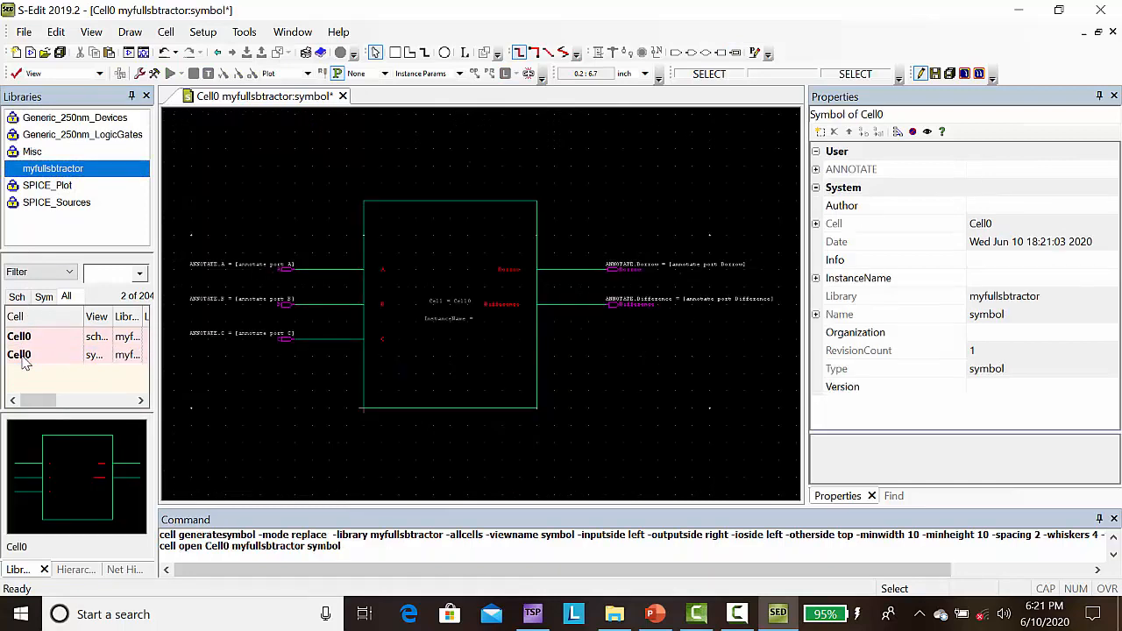
Step: Create a new schematic view for cell Cell1 in the myfullsbtractor library
{"action": "left_click", "coordinate": [166, 35]}
{"action": "left_click", "coordinate": [204, 52]}
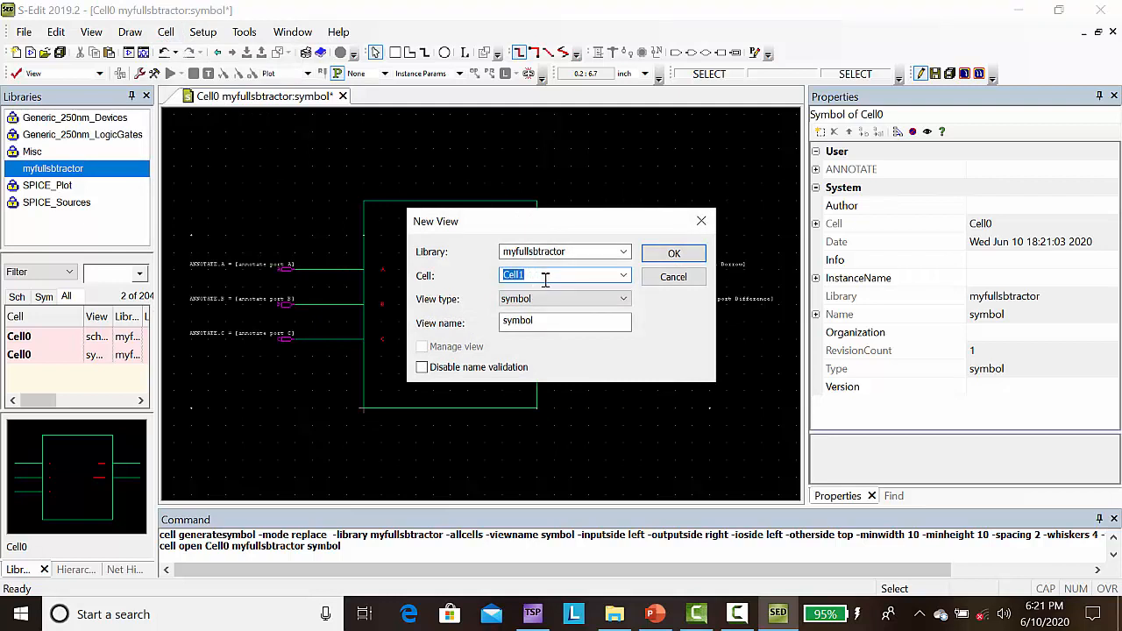
{"action": "left_click", "coordinate": [622, 300]}
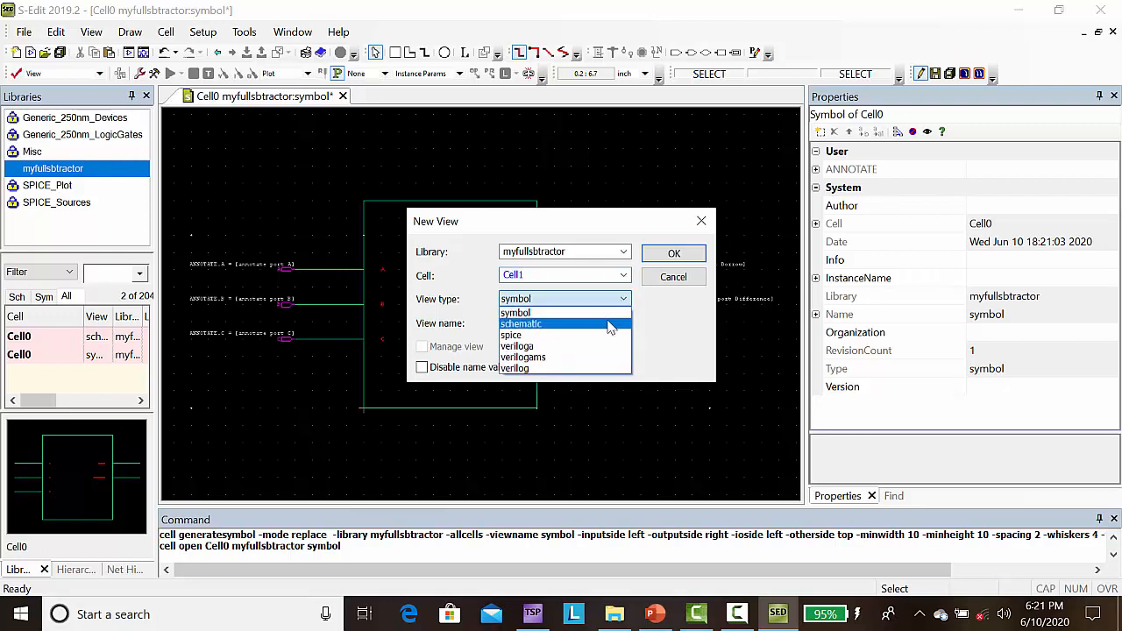
{"action": "left_click", "coordinate": [611, 324]}
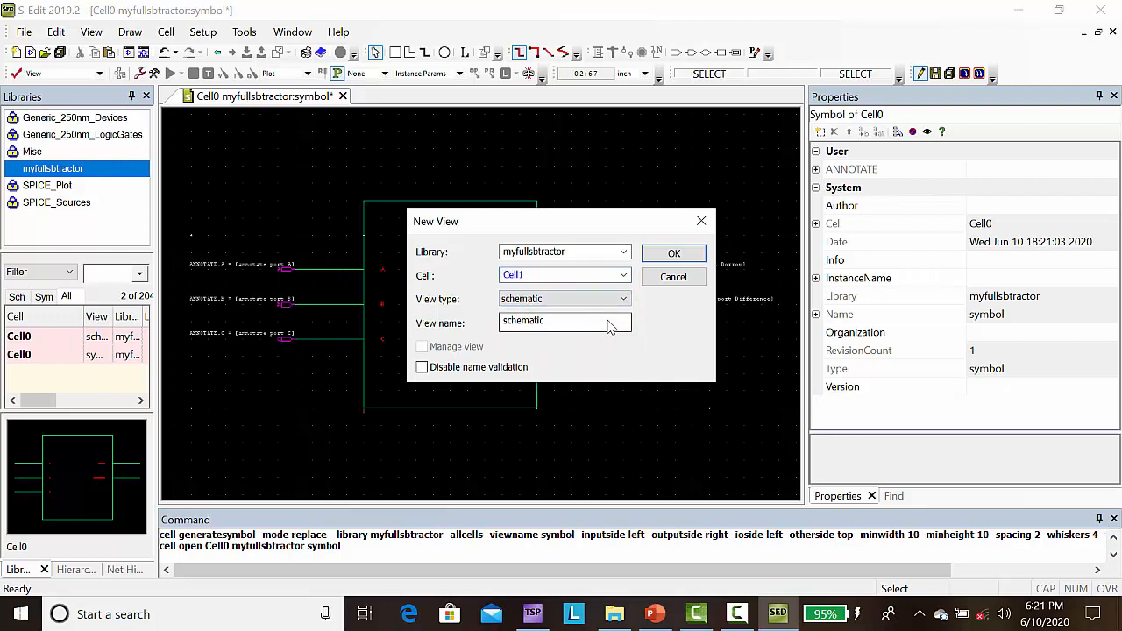
{"action": "left_click", "coordinate": [668, 254]}
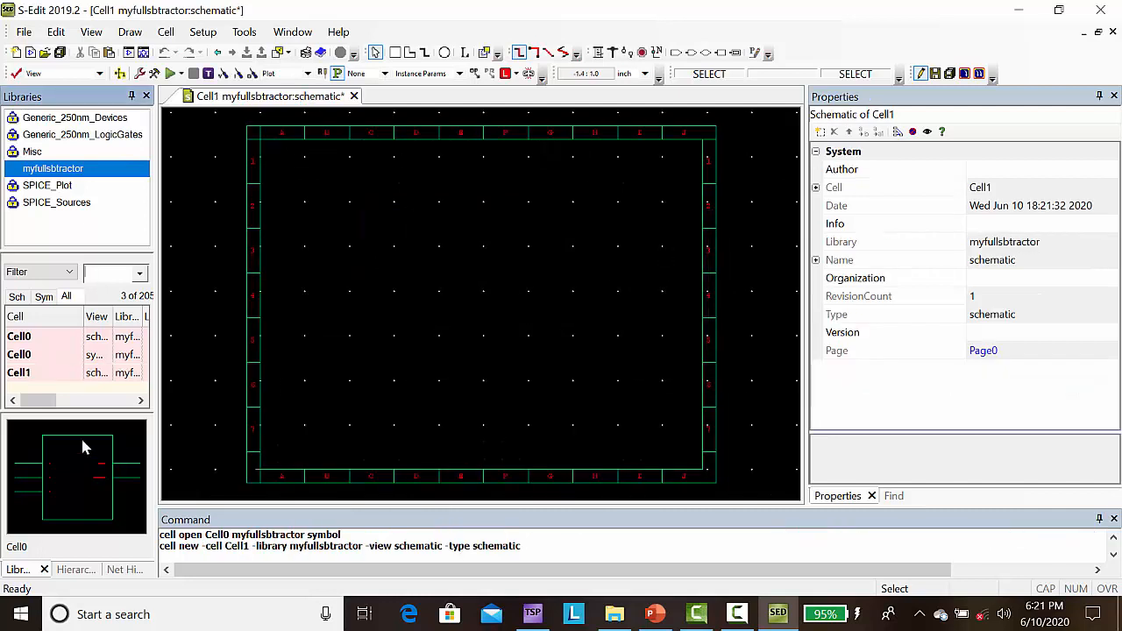
Step: Place one instance of the Cell0 symbol from the myfullsbtractor library in the Cell1 schematic
{"action": "left_click", "coordinate": [20, 374]}
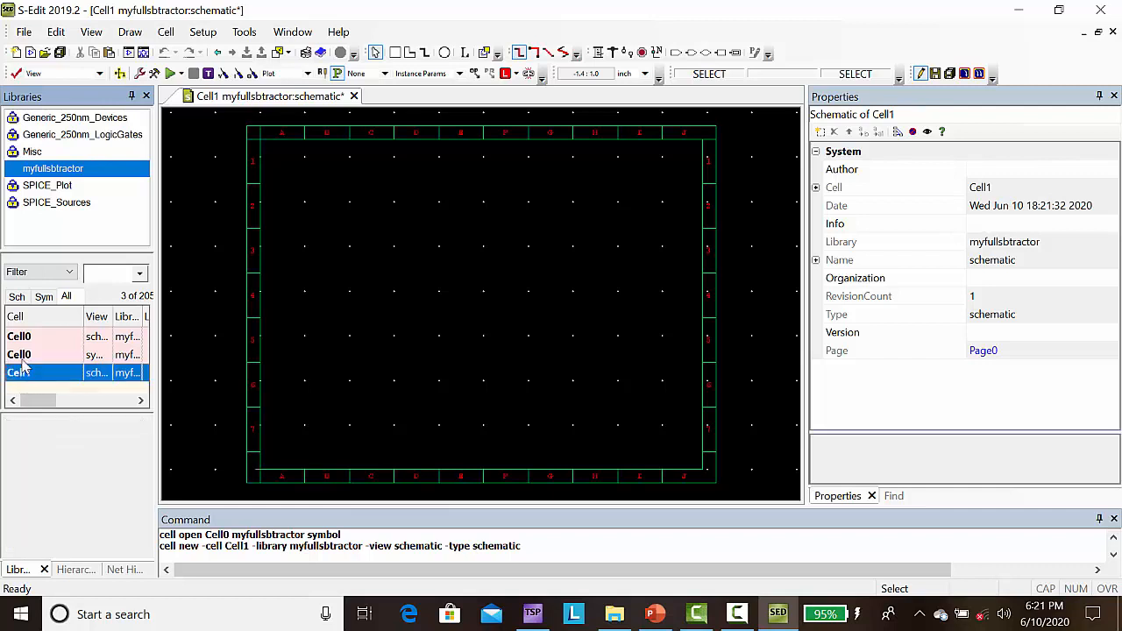
{"action": "left_click", "coordinate": [19, 355]}
{"action": "left_click", "coordinate": [61, 491]}
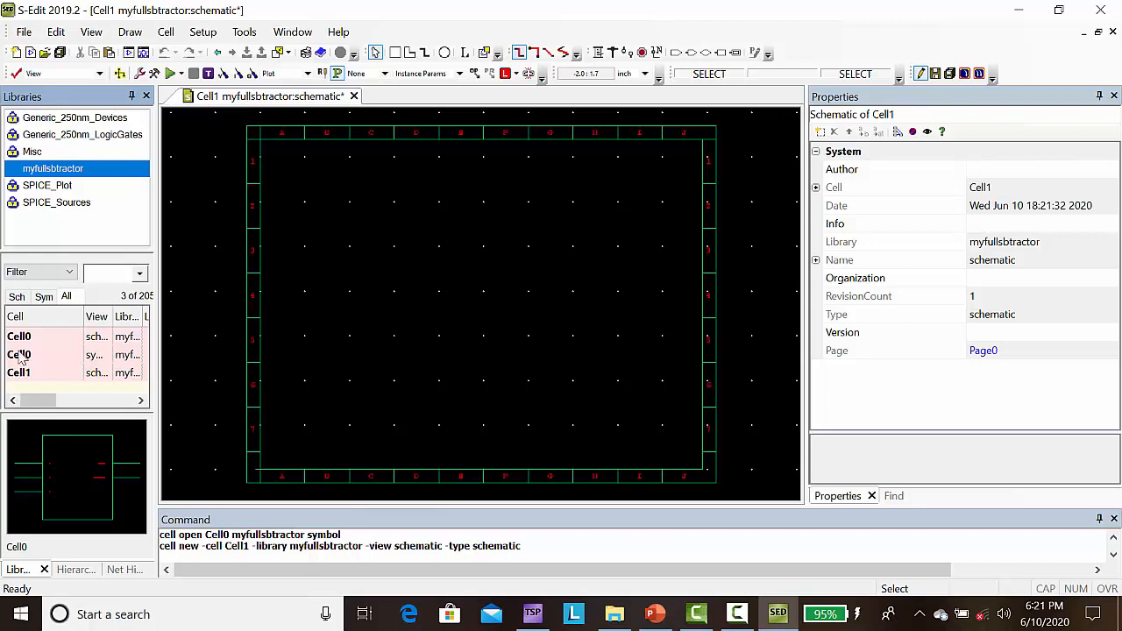
{"action": "left_click_drag", "start_coordinate": [21, 355], "coordinate": [409, 303]}
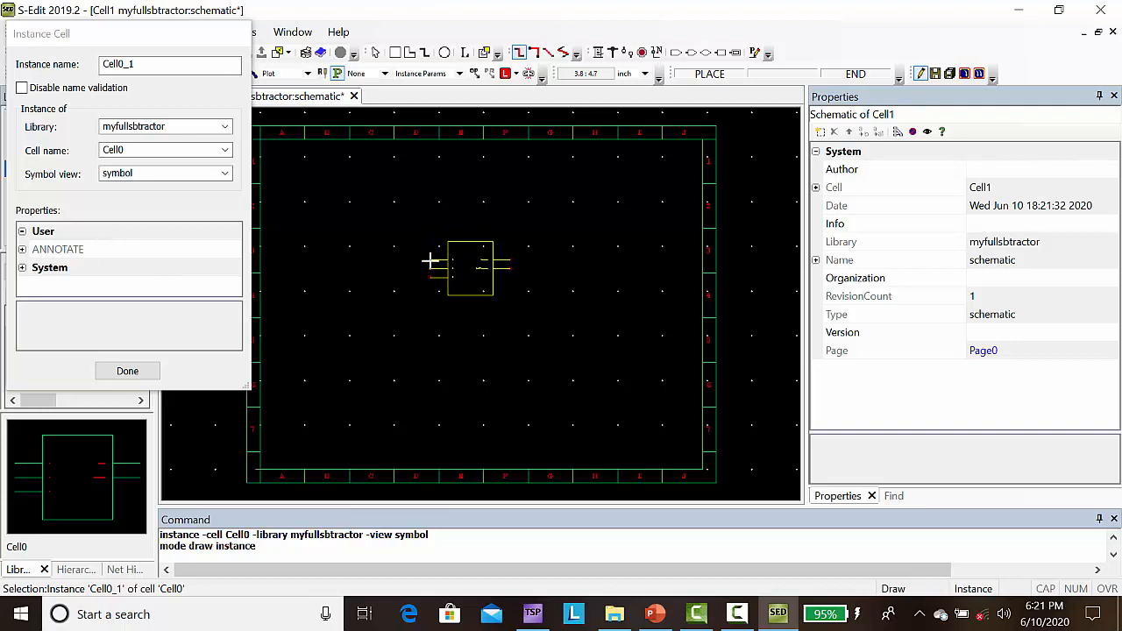
{"action": "left_click", "coordinate": [430, 261]}
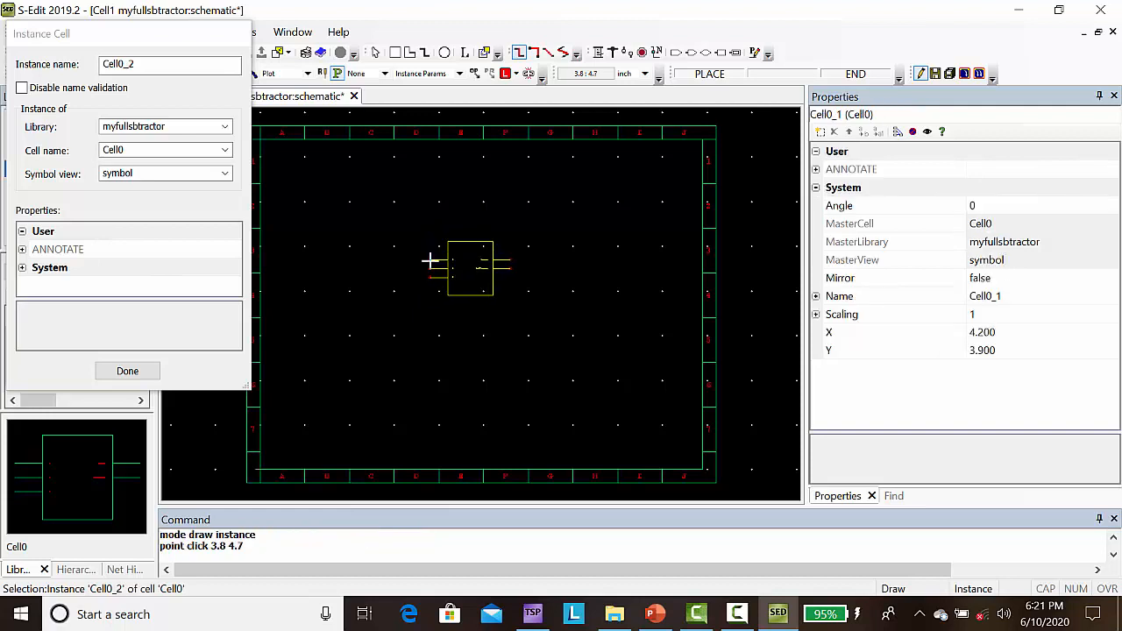
{"action": "left_click", "coordinate": [128, 372]}
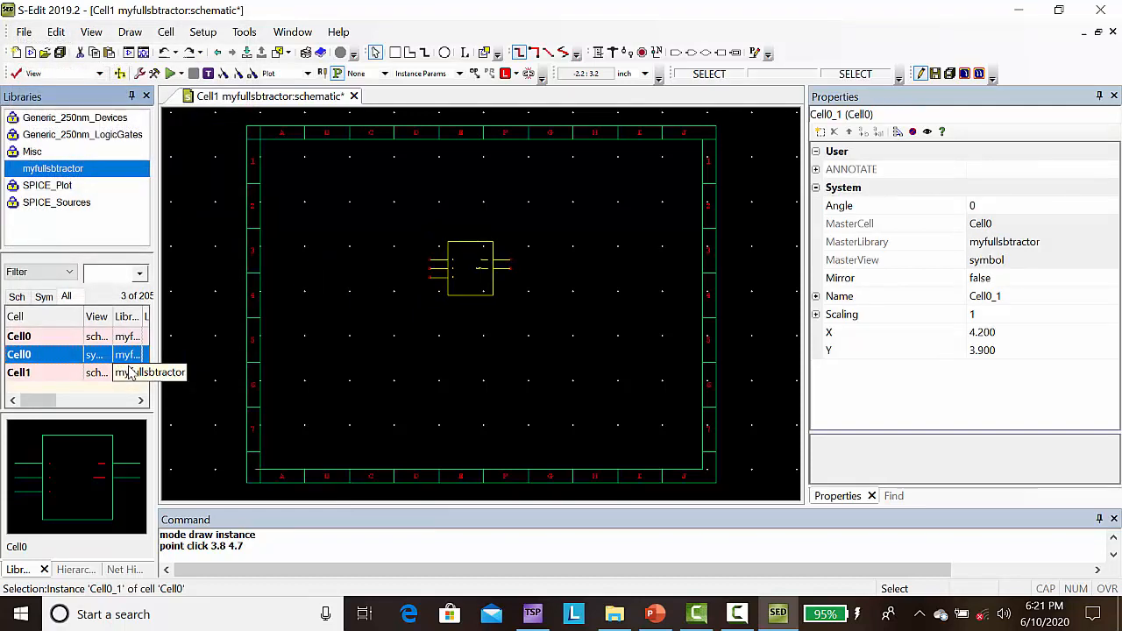
{"action": "left_click", "coordinate": [33, 377]}
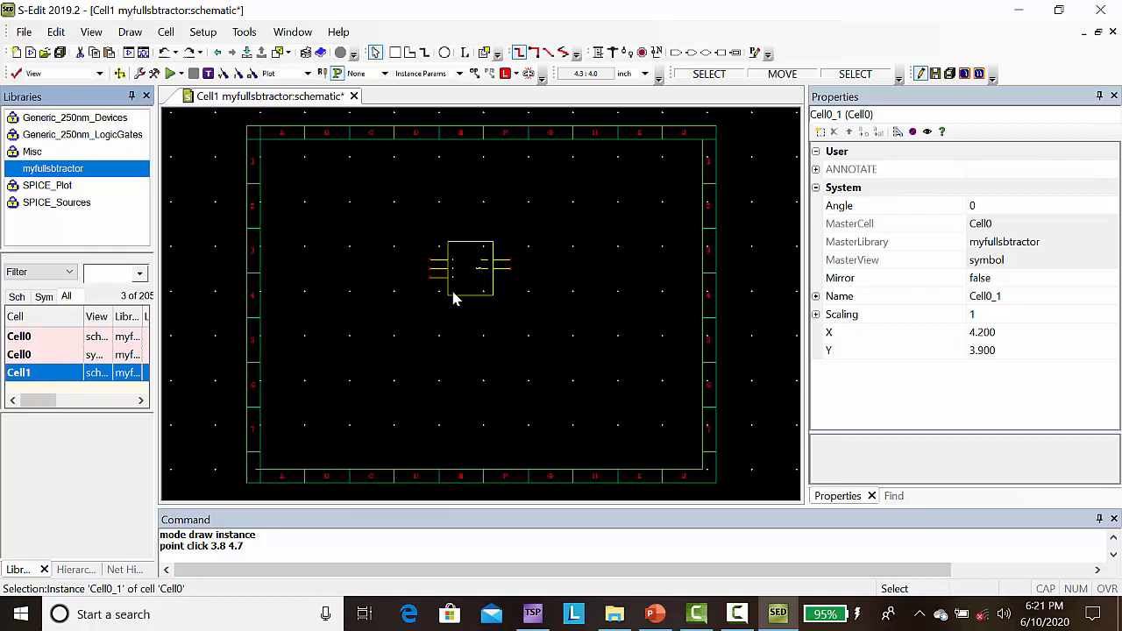
Step: Place an Out port named Difference on the Borrow pin of the Cell0 symbol
{"action": "key", "text": "Home"}
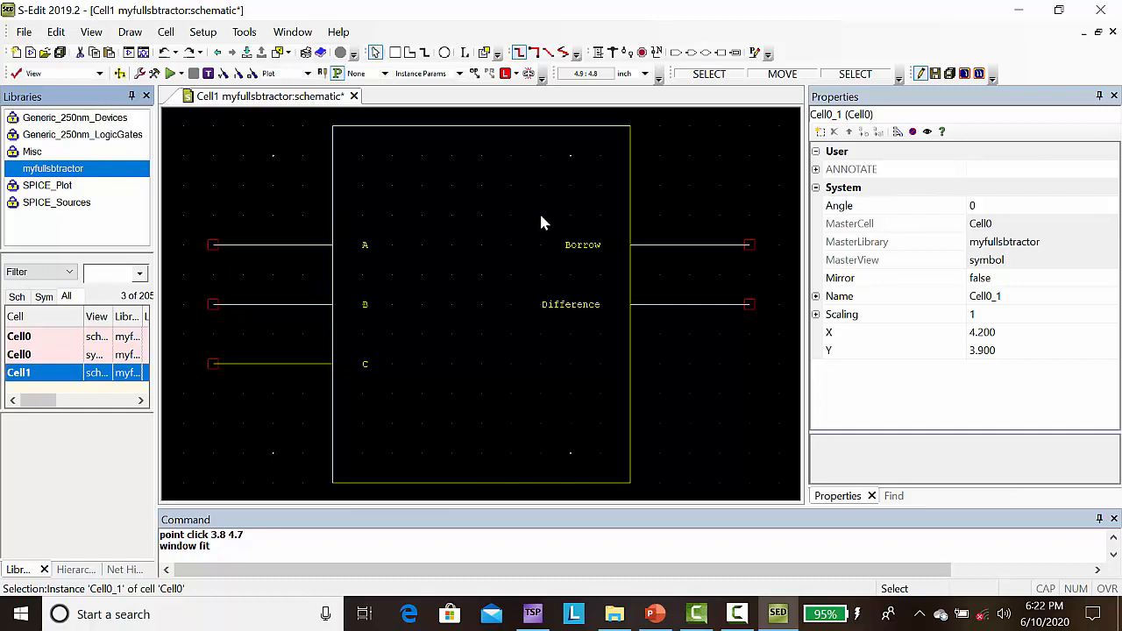
{"action": "left_click", "coordinate": [690, 52]}
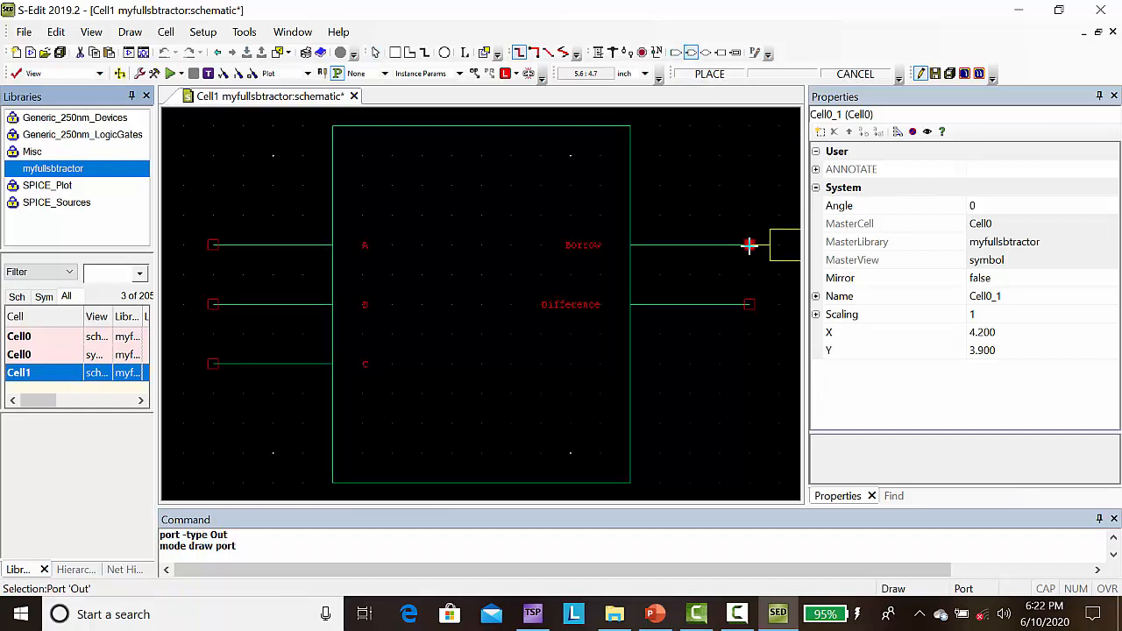
{"action": "left_click", "coordinate": [749, 244]}
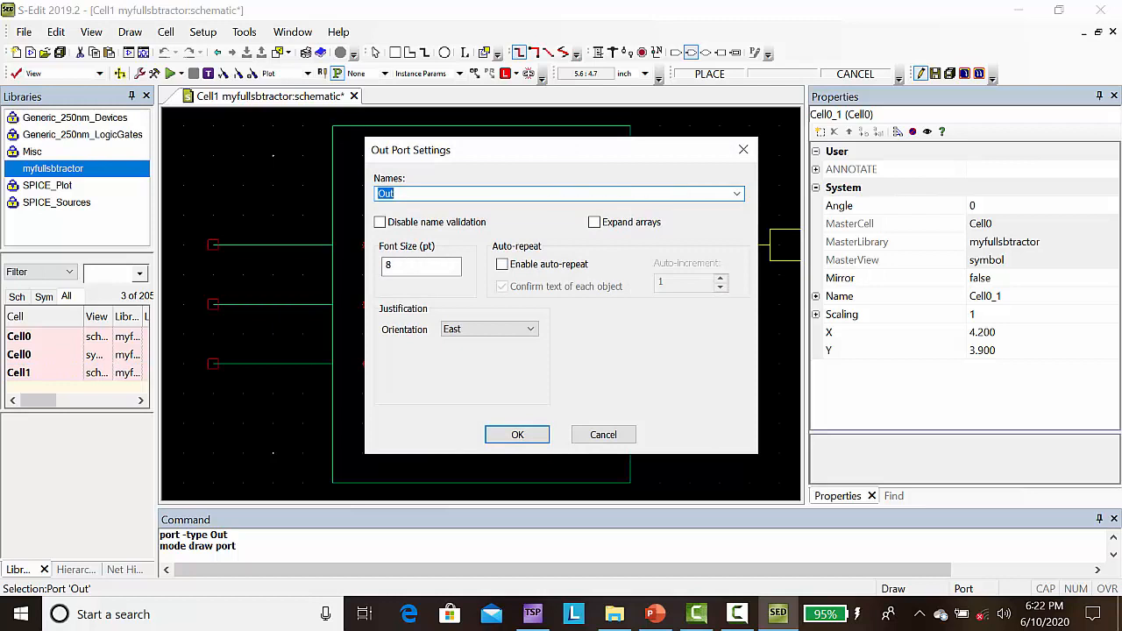
{"action": "type", "text": "Difference"}
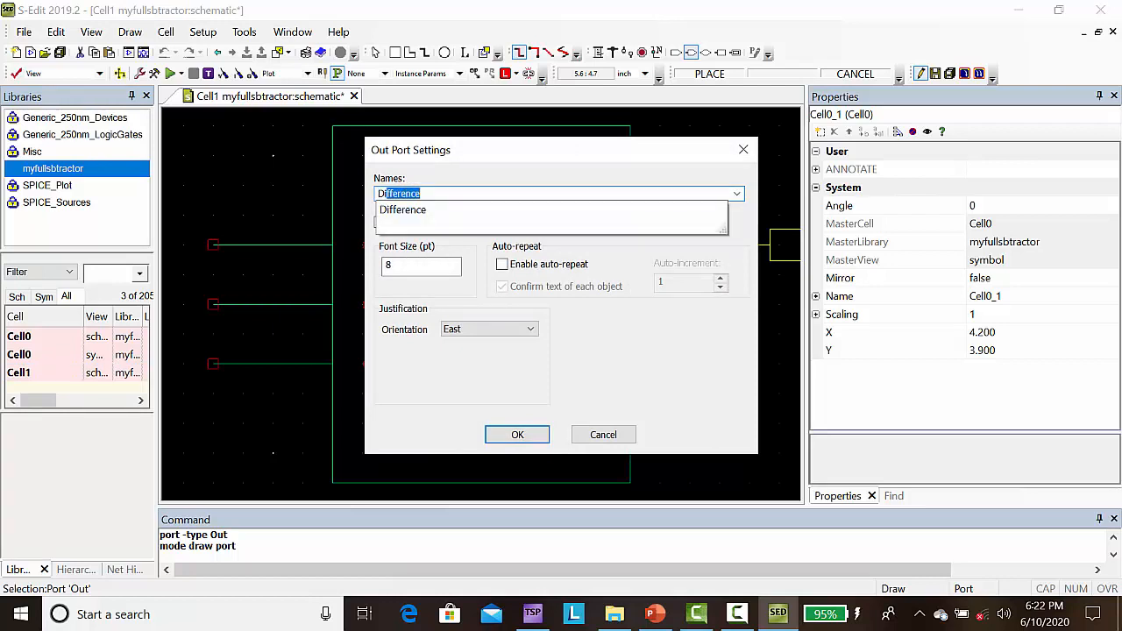
{"action": "left_click", "coordinate": [427, 210]}
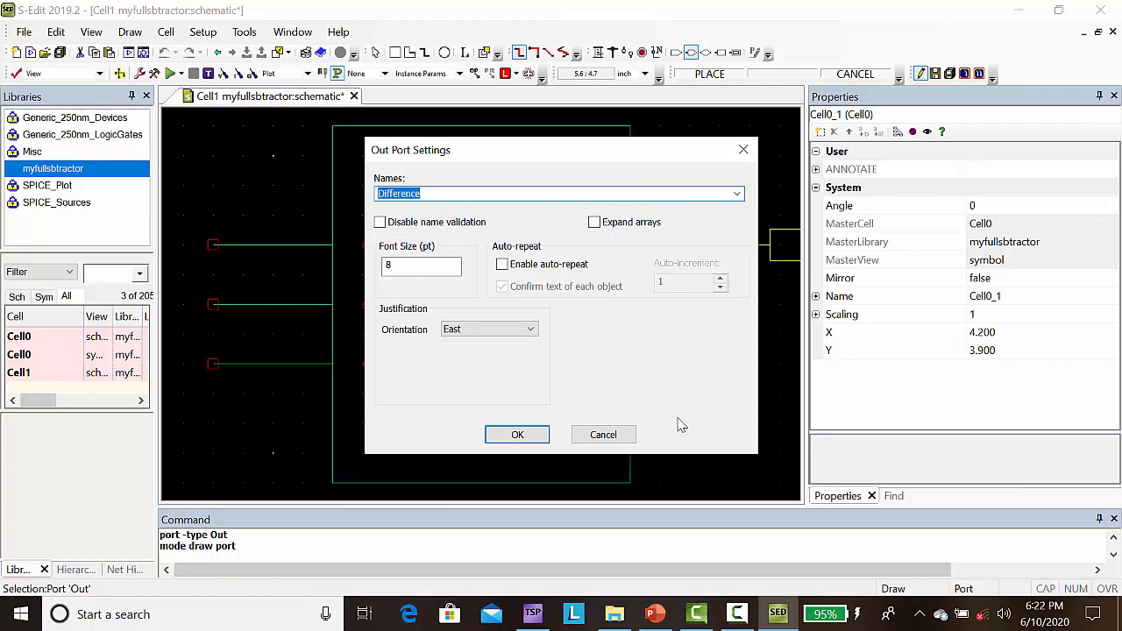
{"action": "left_click", "coordinate": [515, 435]}
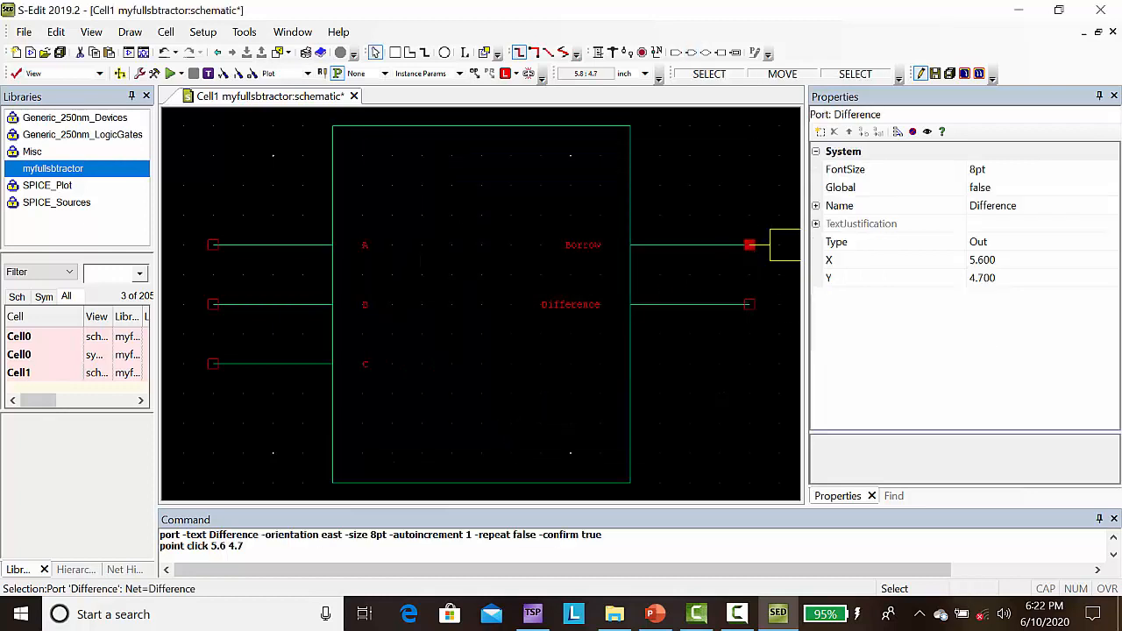
Step: Rename the output port attached to the symbol's Borrow pin to Borrow
{"action": "key", "text": "Right"}
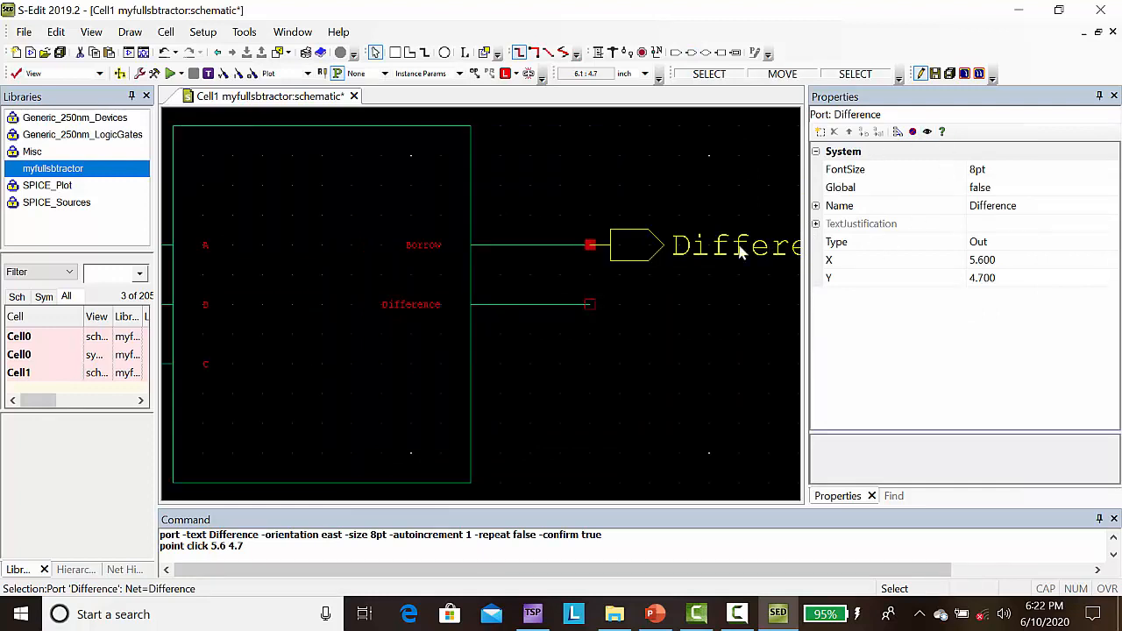
{"action": "left_click", "coordinate": [711, 248]}
{"action": "double_click", "coordinate": [711, 252]}
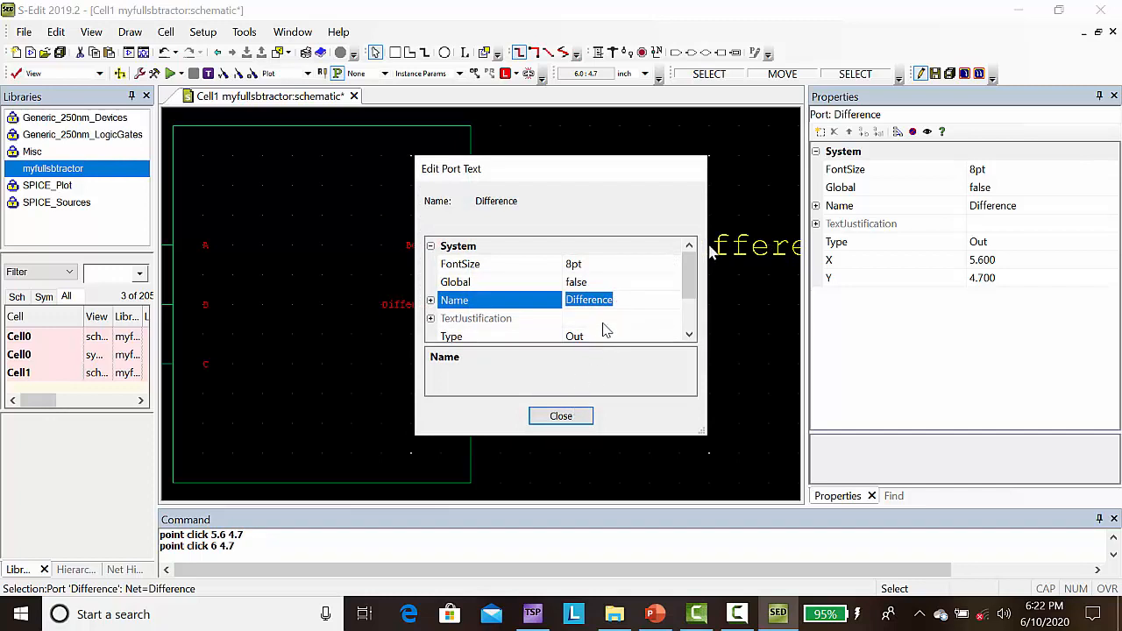
{"action": "type", "text": "Borrow"}
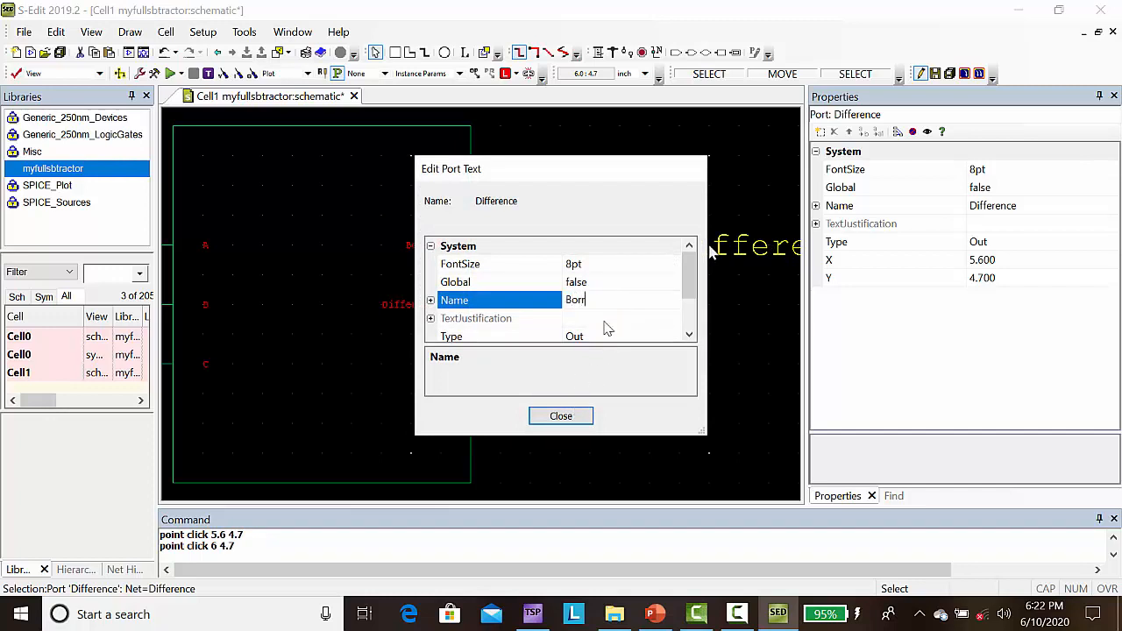
{"action": "left_click", "coordinate": [558, 422]}
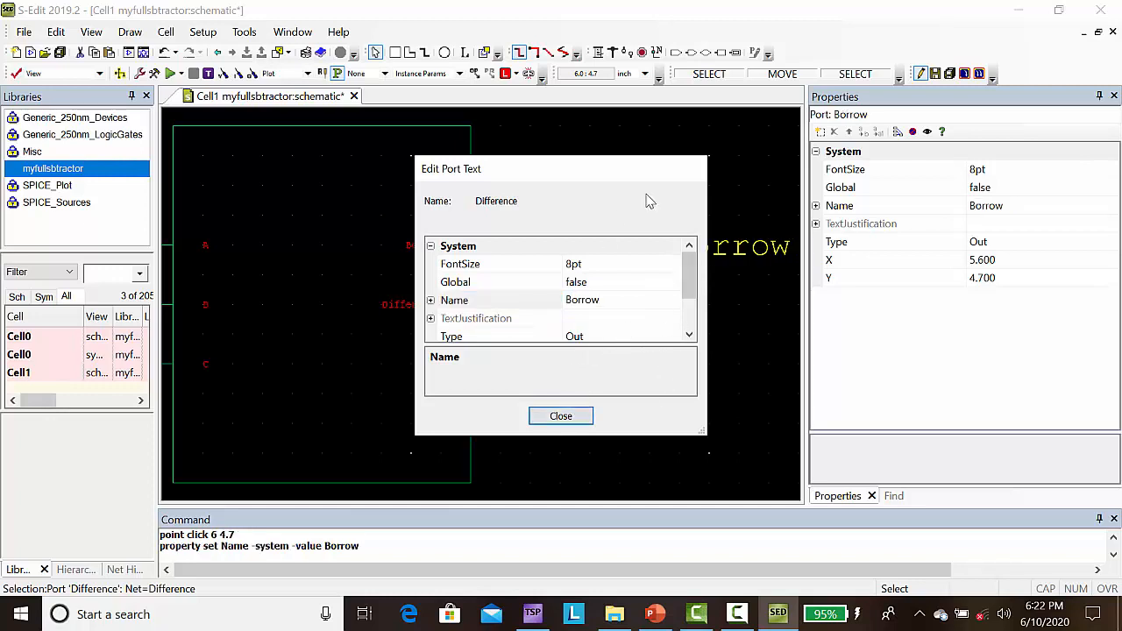
{"action": "left_click", "coordinate": [535, 419]}
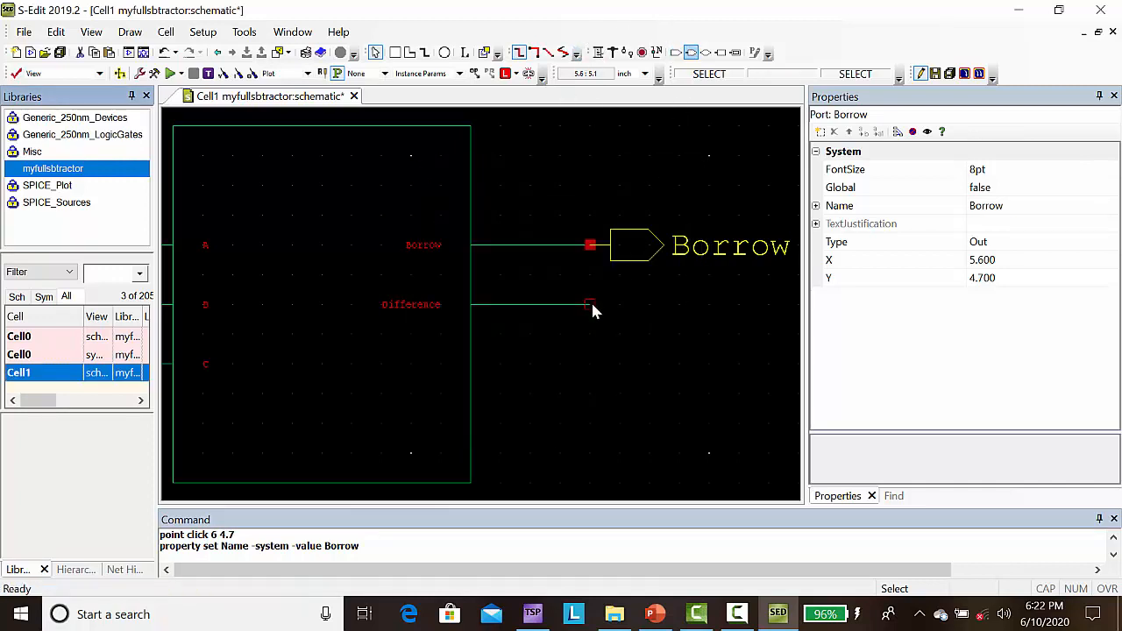
Step: Place an Out port named Difference on the Difference pin of the Cell0 symbol
{"action": "left_click", "coordinate": [691, 53]}
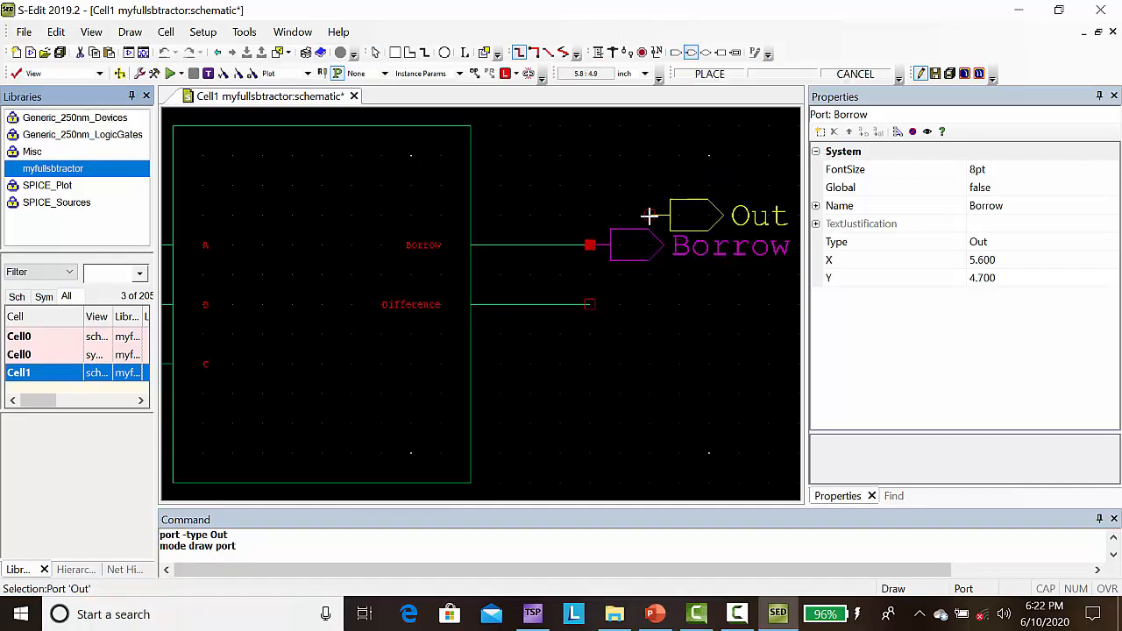
{"action": "left_click", "coordinate": [590, 304]}
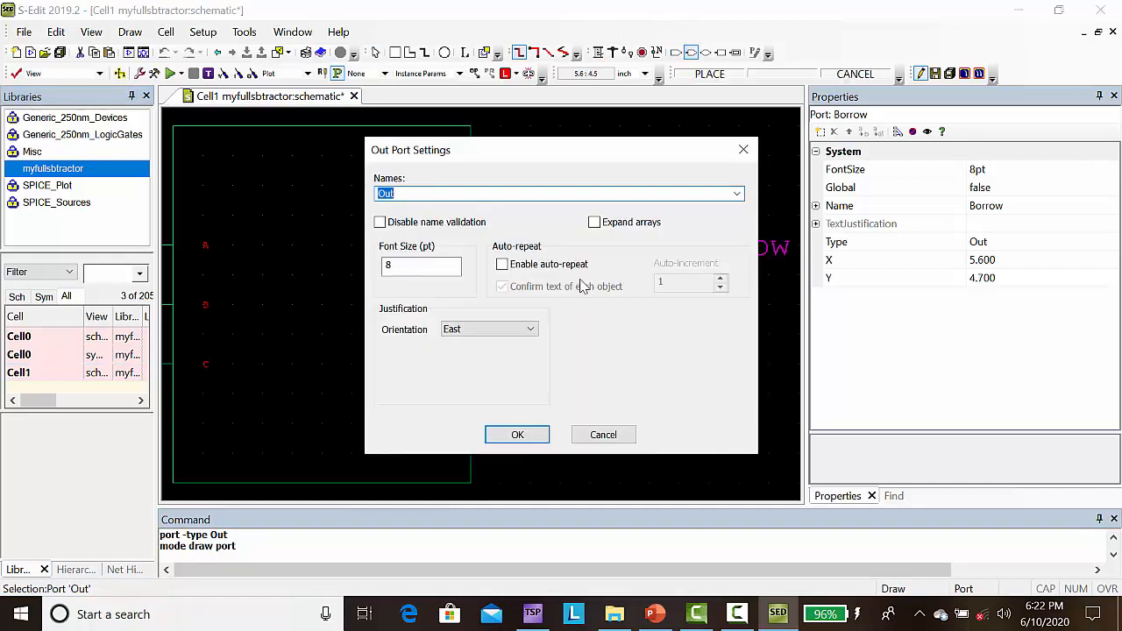
{"action": "type", "text": "D"}
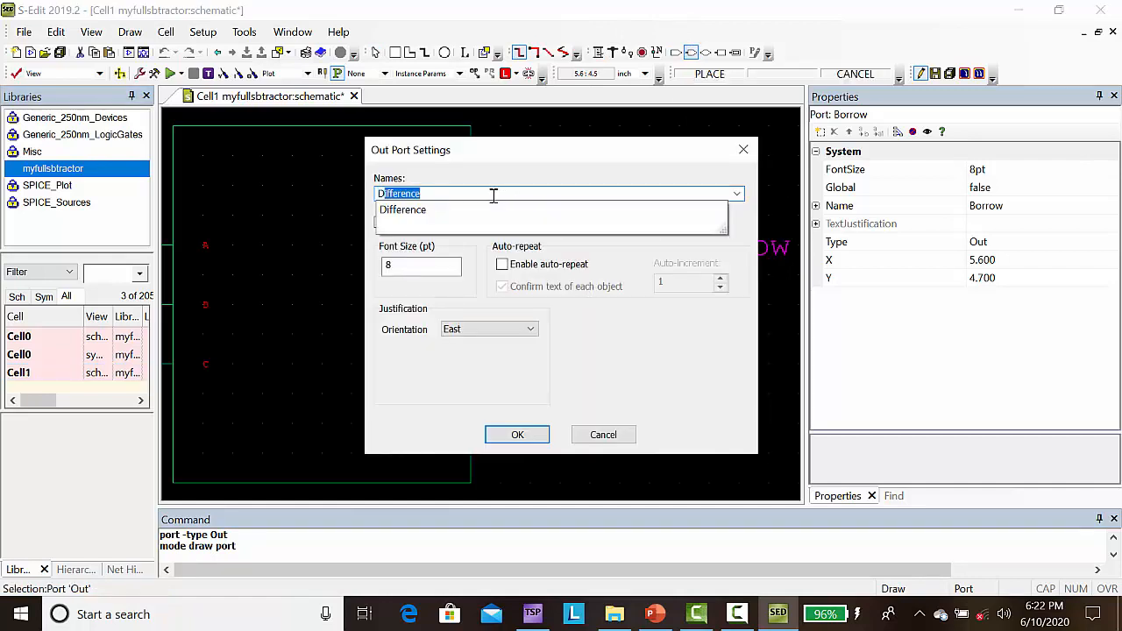
{"action": "type", "text": "ifference"}
{"action": "left_click", "coordinate": [501, 429]}
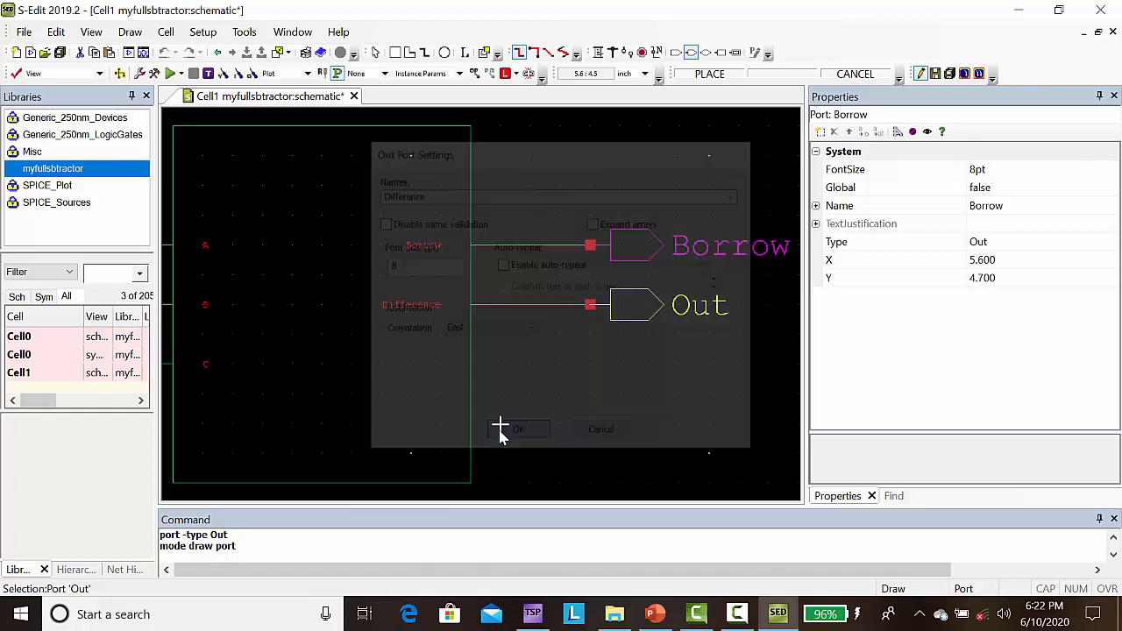
Step: Place a north-oriented In port named A in the empty area above and left of the symbol's input pins
{"action": "key", "text": "Left"}
{"action": "key", "text": "Left"}
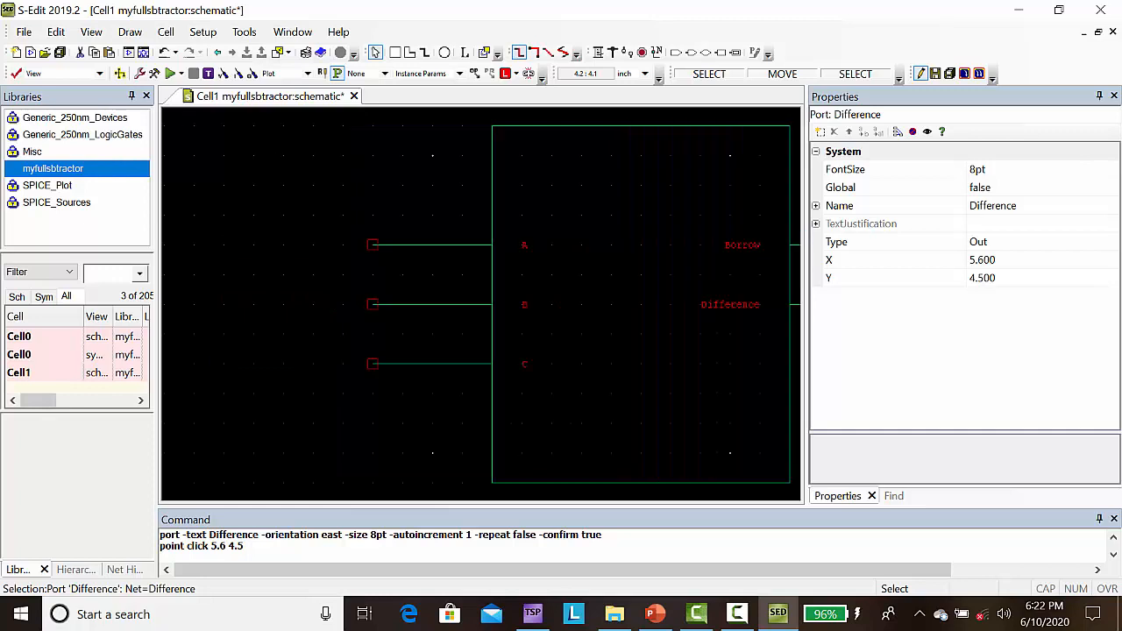
{"action": "left_click", "coordinate": [677, 54]}
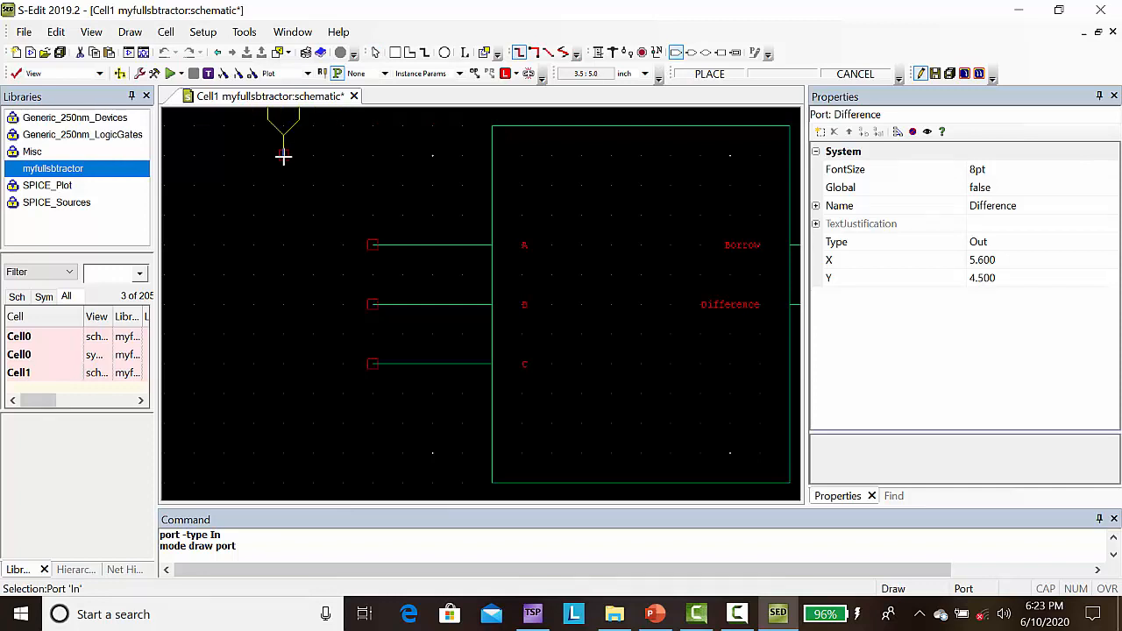
{"action": "left_click", "coordinate": [282, 156]}
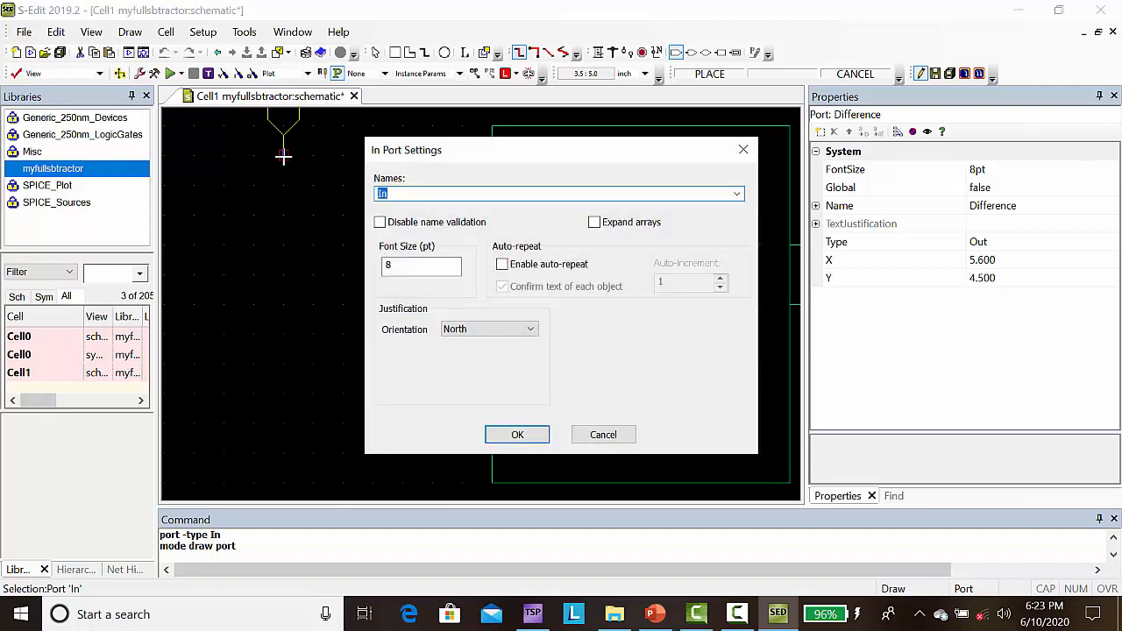
{"action": "type", "text": "A"}
{"action": "left_click", "coordinate": [517, 435]}
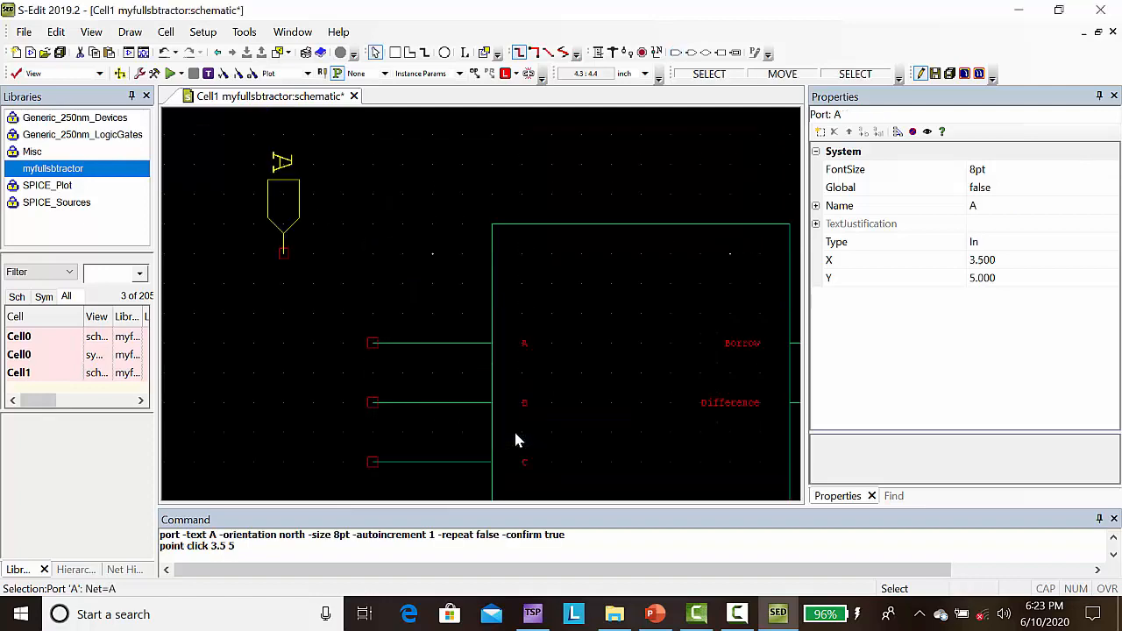
Step: Start placing another In port beside port A in the Cell1 schematic
{"action": "key", "text": "Left"}
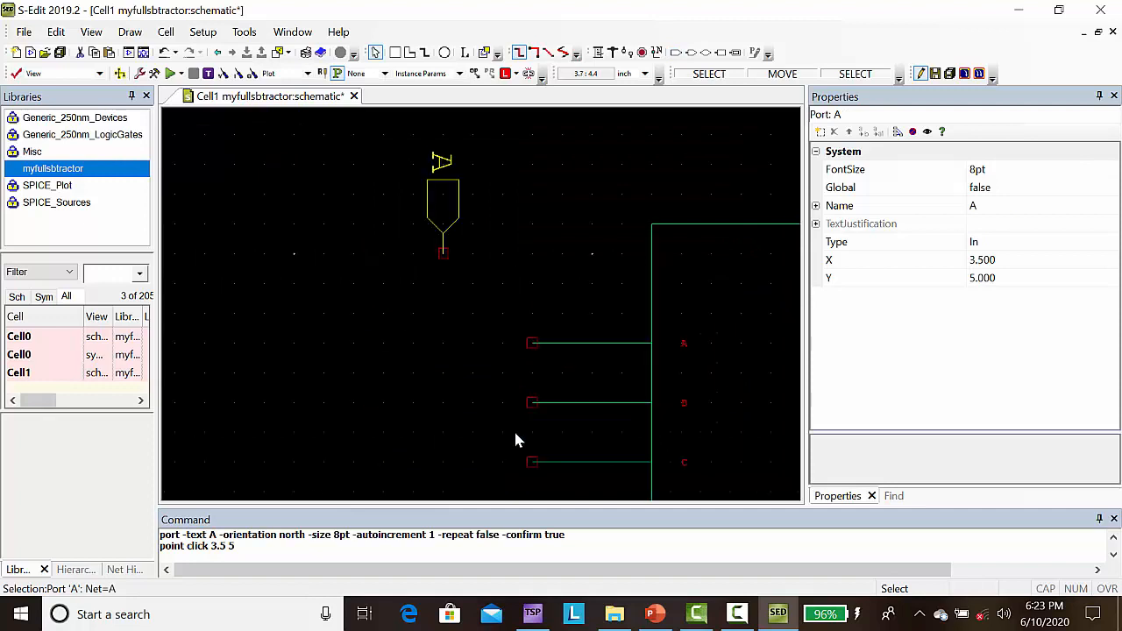
{"action": "left_click", "coordinate": [682, 54]}
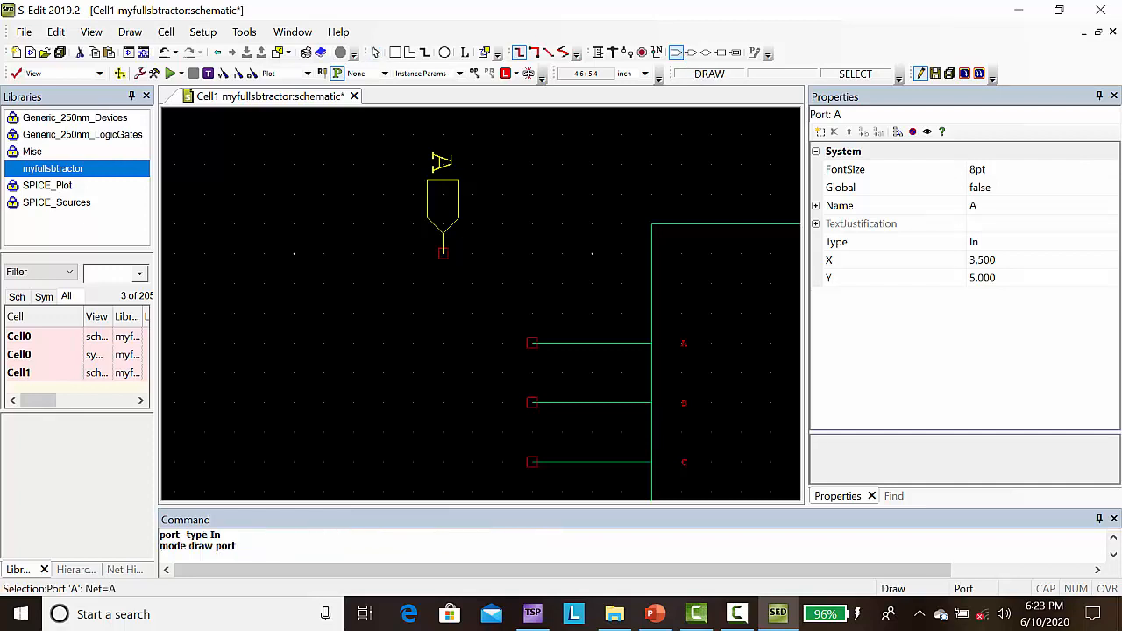
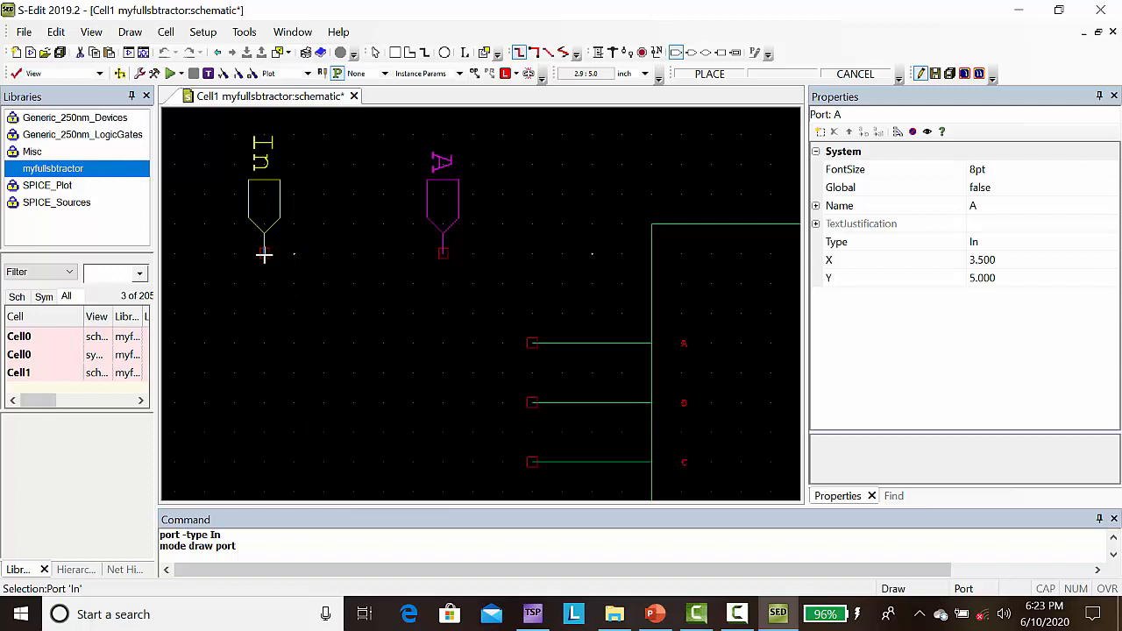
Step: Place the new north-oriented In port beside port A and name it B
{"action": "left_click", "coordinate": [264, 255]}
{"action": "type", "text": "B"}
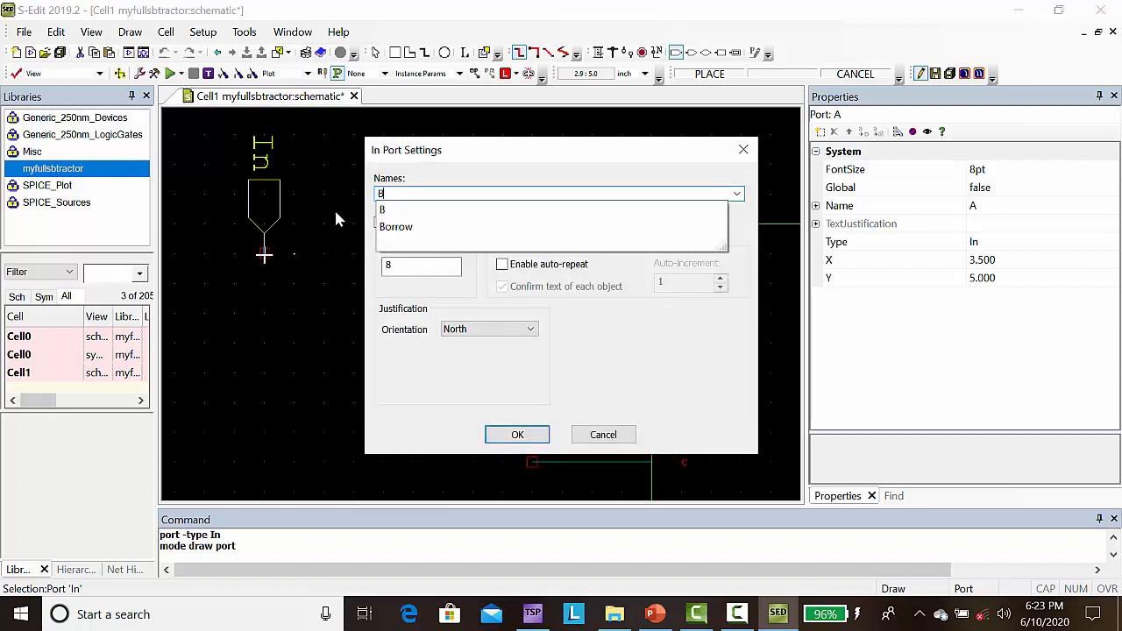
{"action": "left_click", "coordinate": [494, 445]}
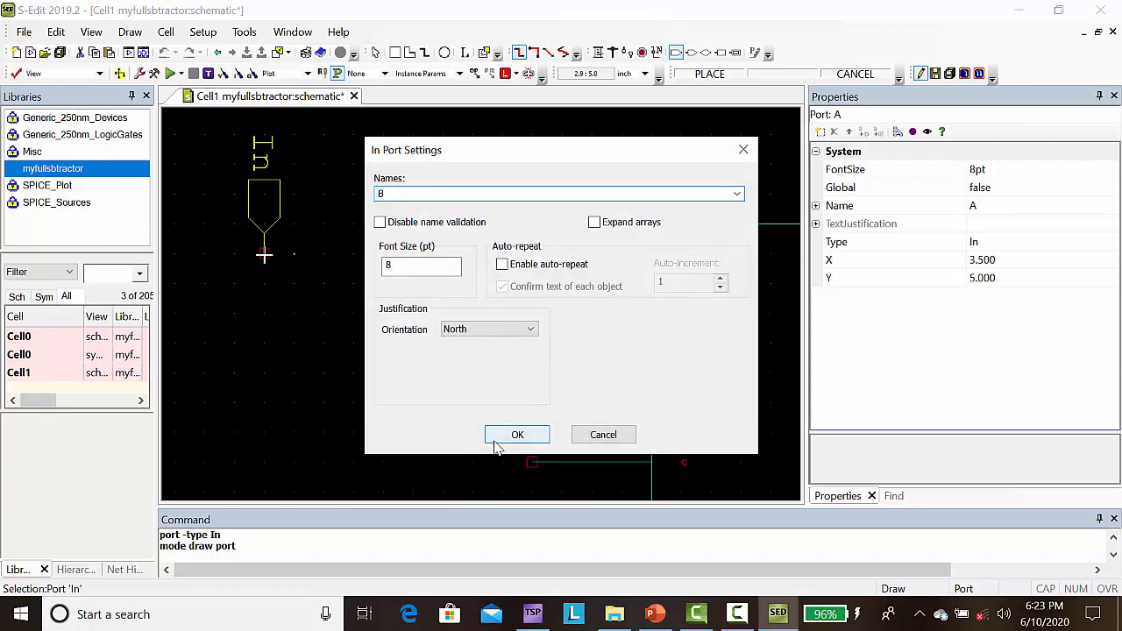
{"action": "left_click", "coordinate": [496, 443]}
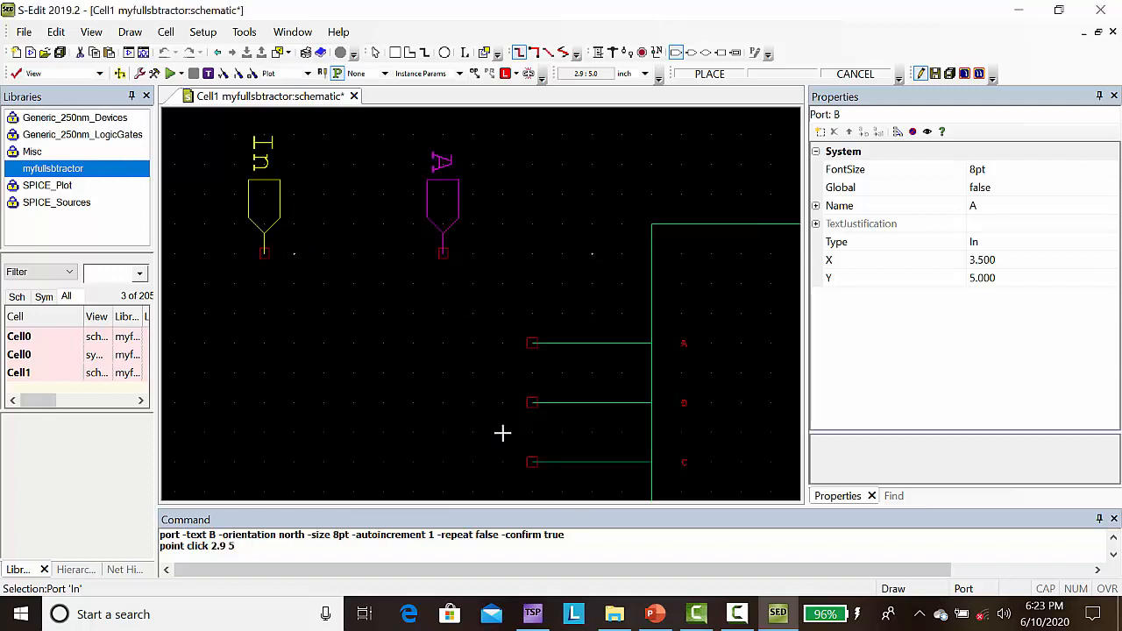
Step: Place a north-oriented In port named C in line with ports A and B, on the far side of B
{"action": "left_click", "coordinate": [675, 52]}
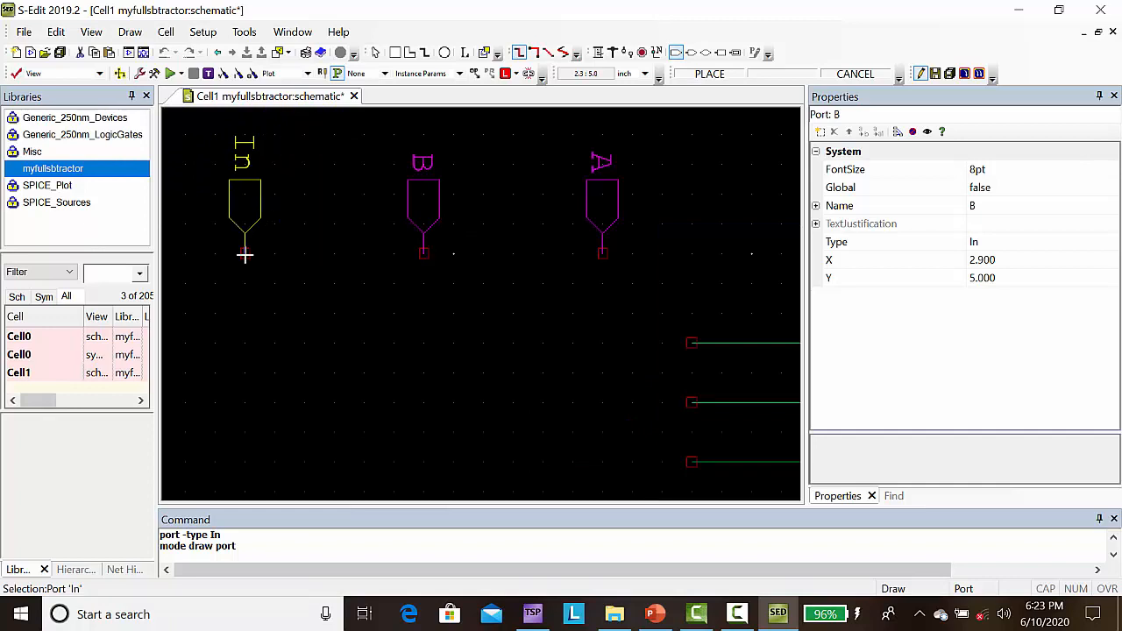
{"action": "left_click", "coordinate": [244, 254]}
{"action": "type", "text": "C"}
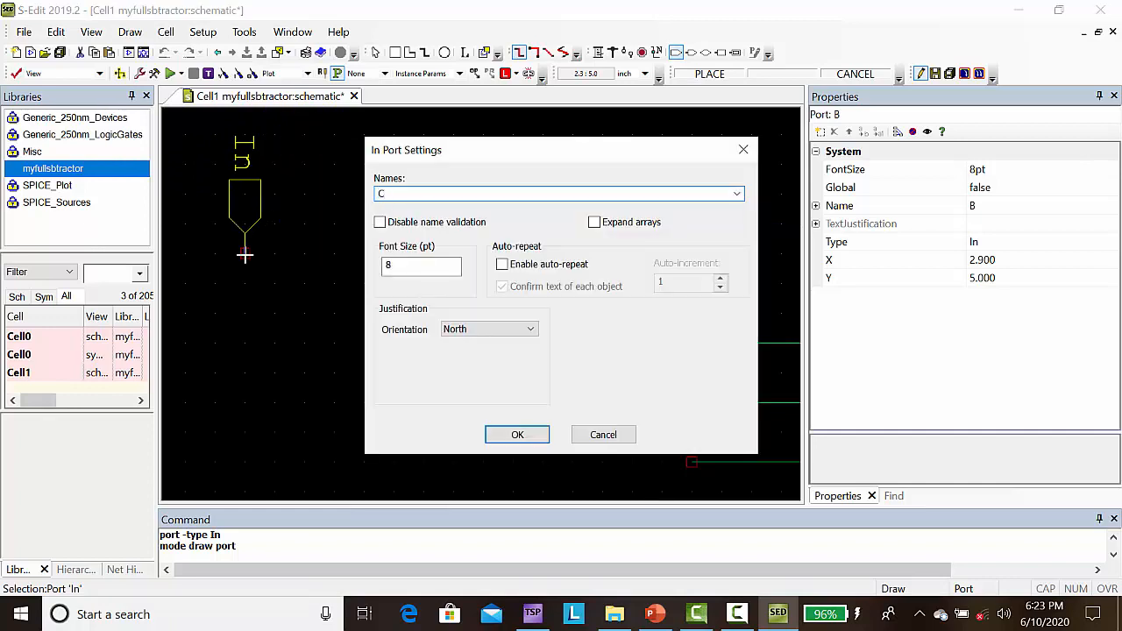
{"action": "left_click", "coordinate": [517, 434]}
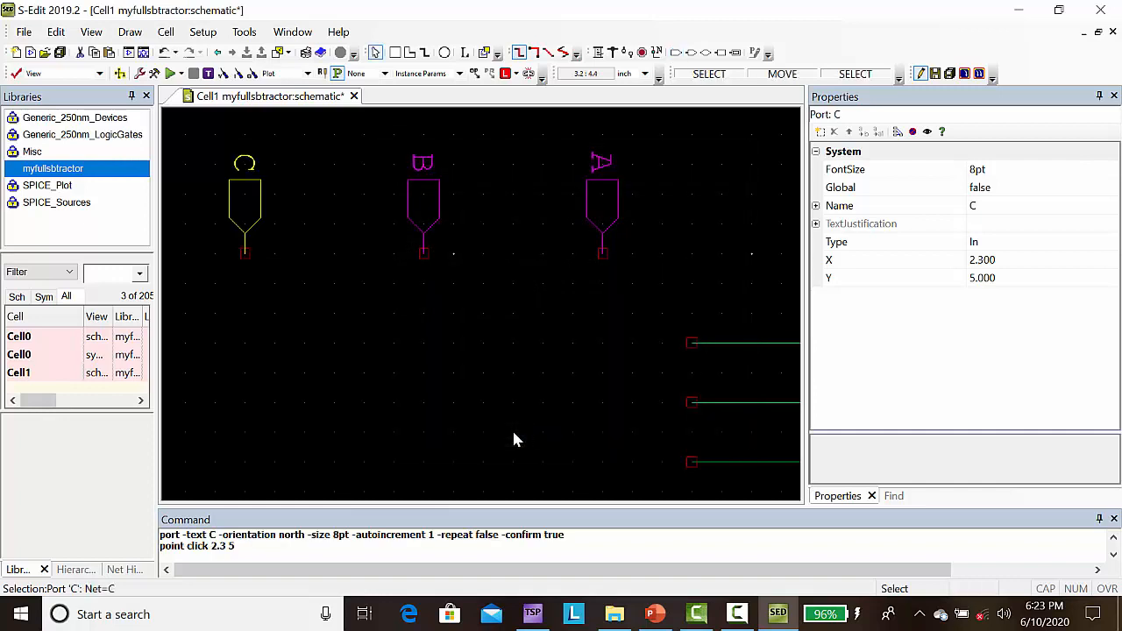
Step: Draw a wire from port A down and across to the A input pin of the symbol
{"action": "left_click", "coordinate": [603, 255]}
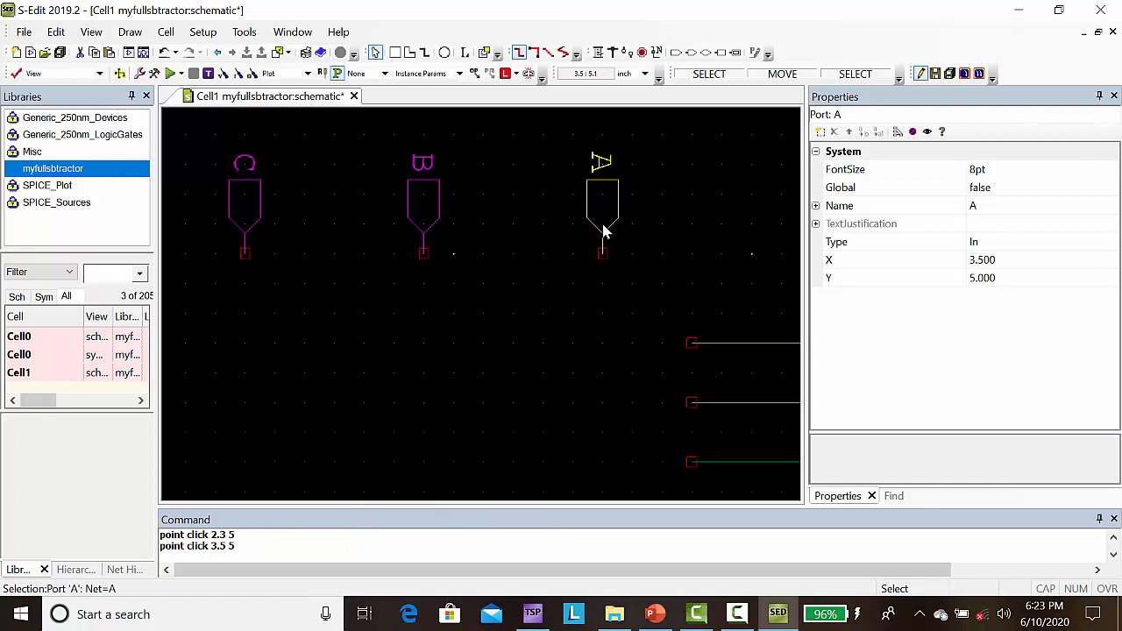
{"action": "left_click", "coordinate": [598, 51]}
{"action": "left_click", "coordinate": [602, 255]}
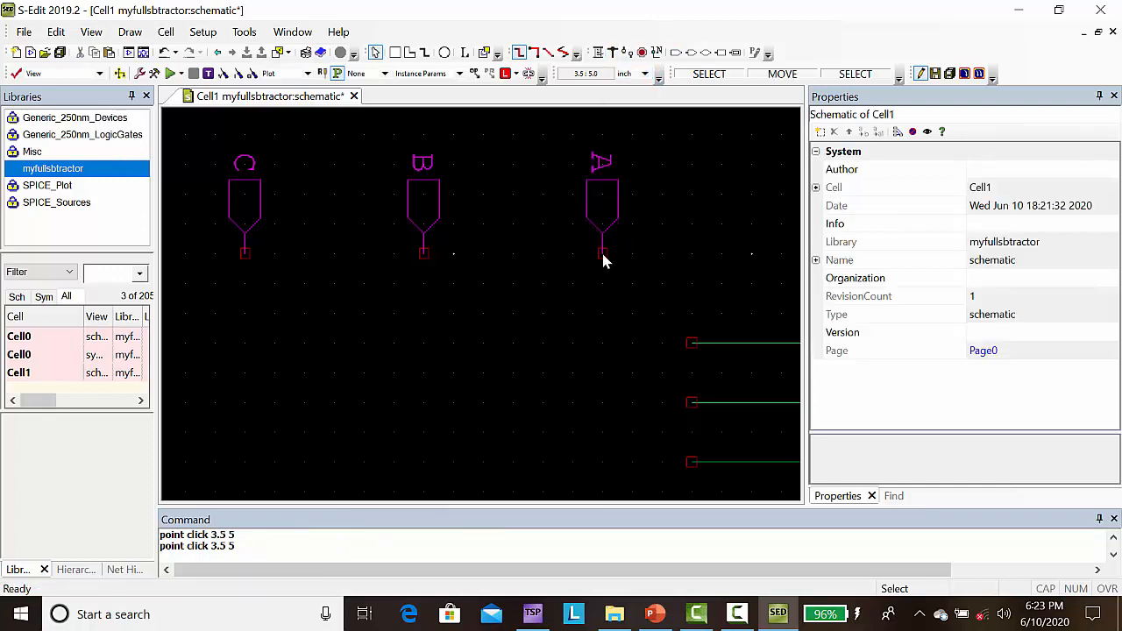
{"action": "left_click", "coordinate": [598, 52]}
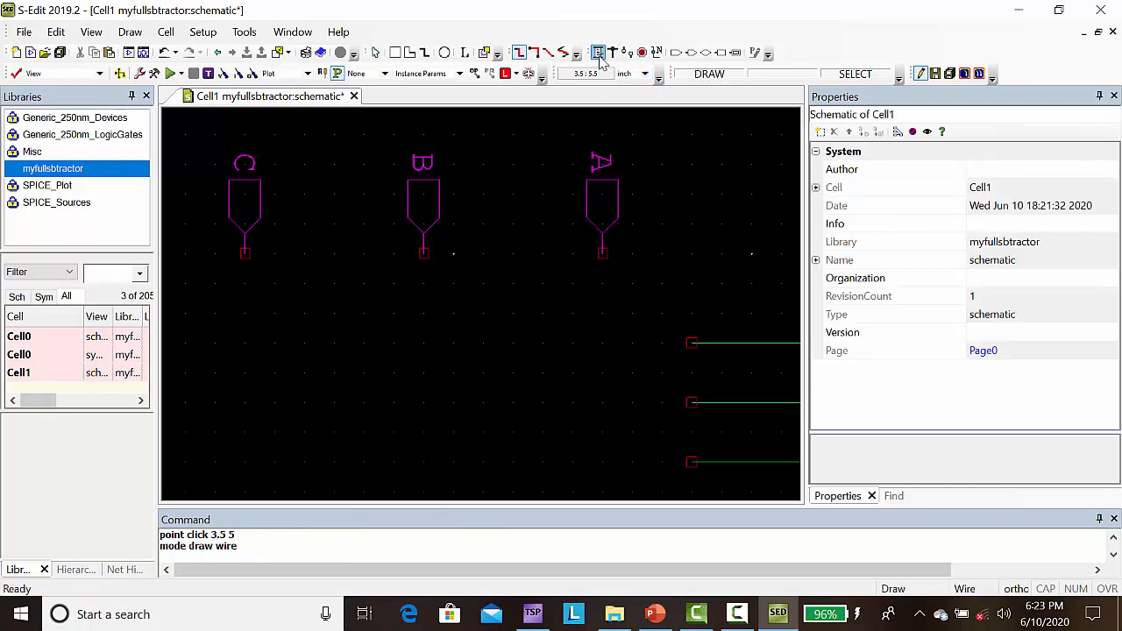
{"action": "left_click", "coordinate": [602, 255]}
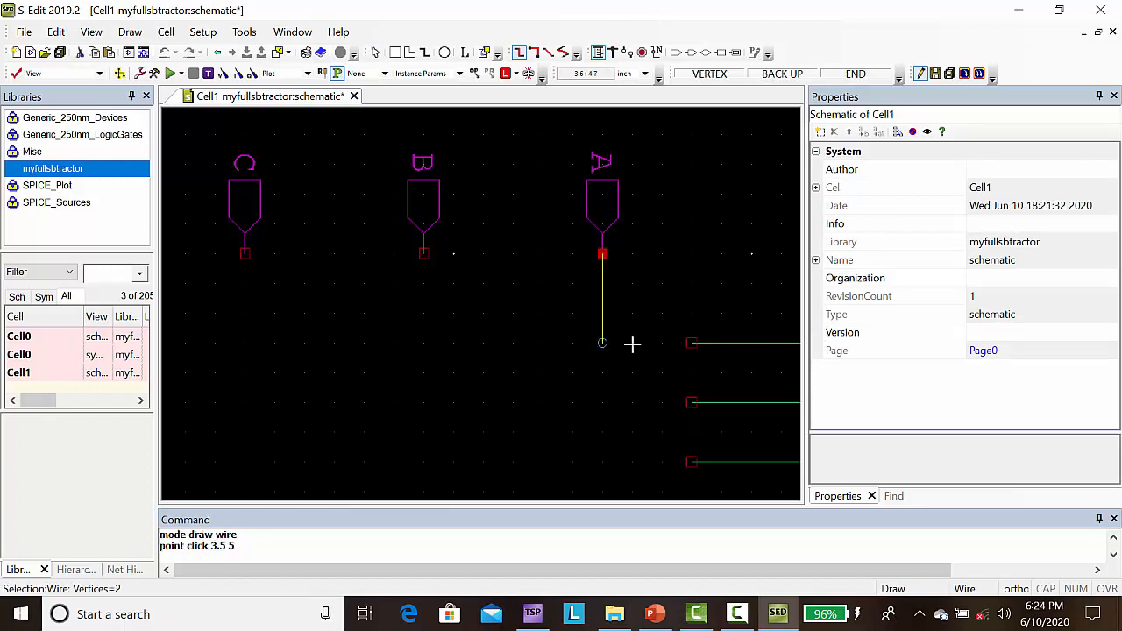
{"action": "left_click", "coordinate": [632, 344]}
{"action": "left_click", "coordinate": [692, 343]}
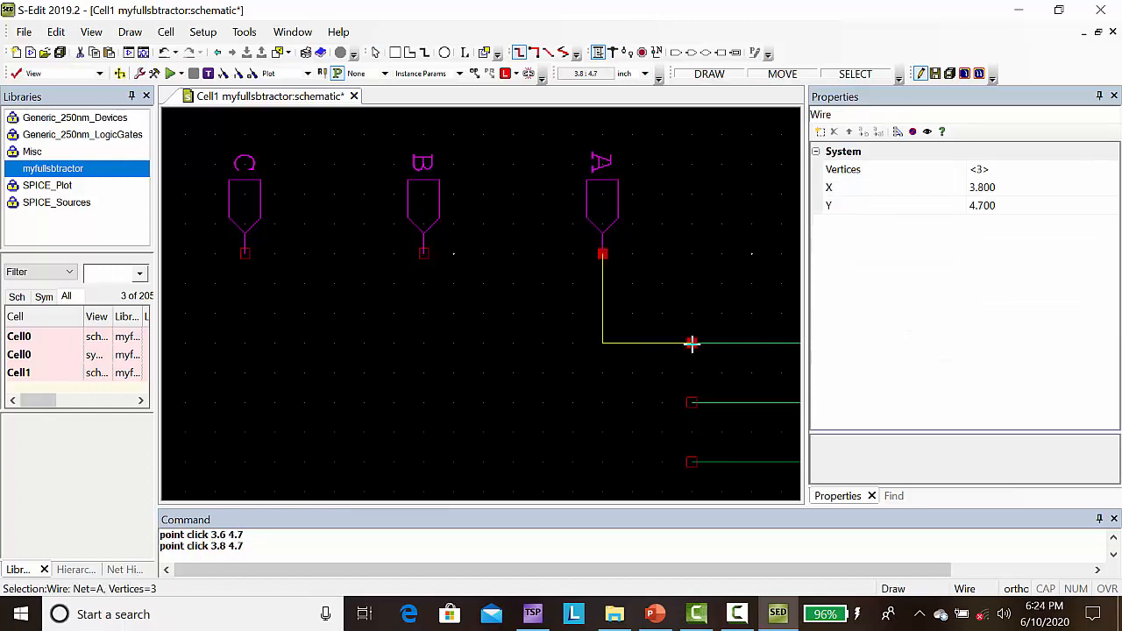
Step: Wire port B to the symbol's B input pin and port C to its C input pin
{"action": "left_click", "coordinate": [423, 255]}
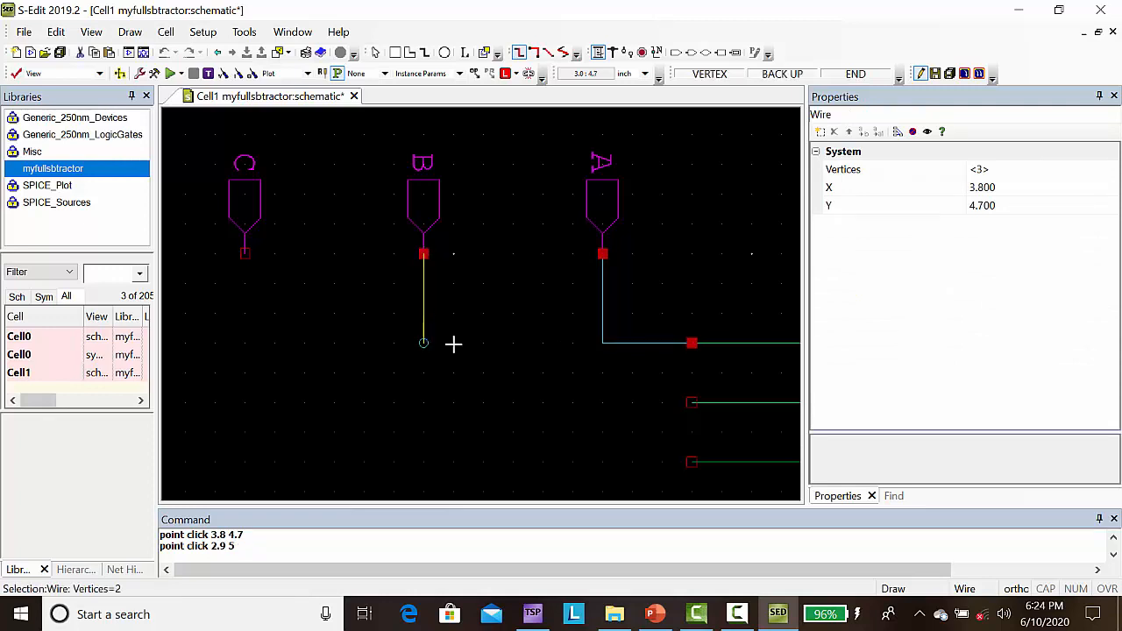
{"action": "left_click", "coordinate": [453, 403]}
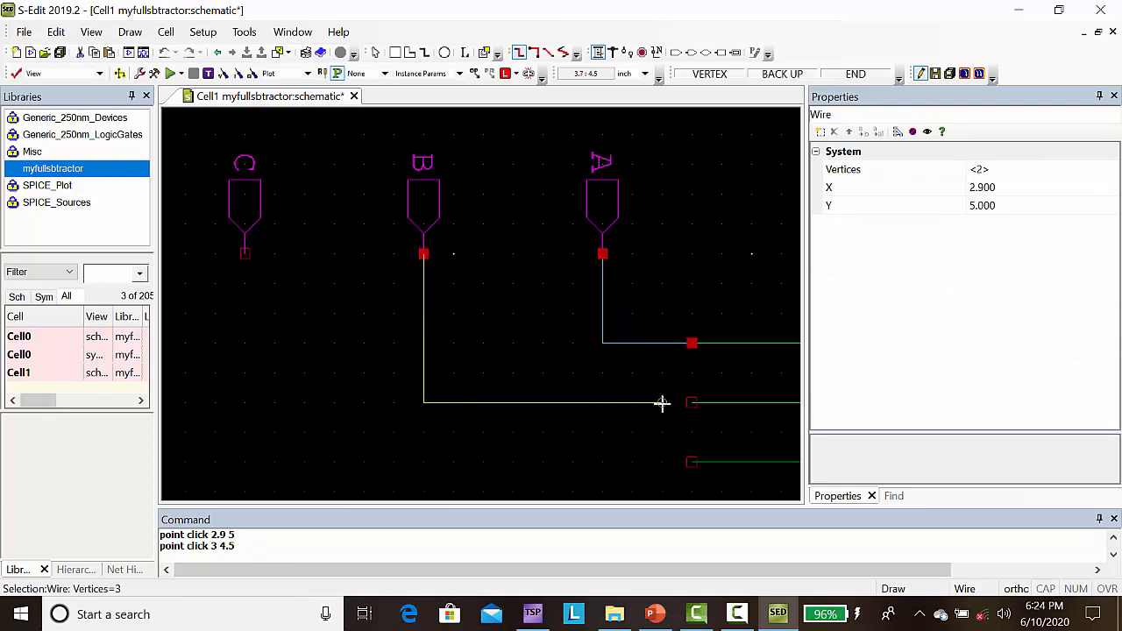
{"action": "left_click", "coordinate": [692, 402]}
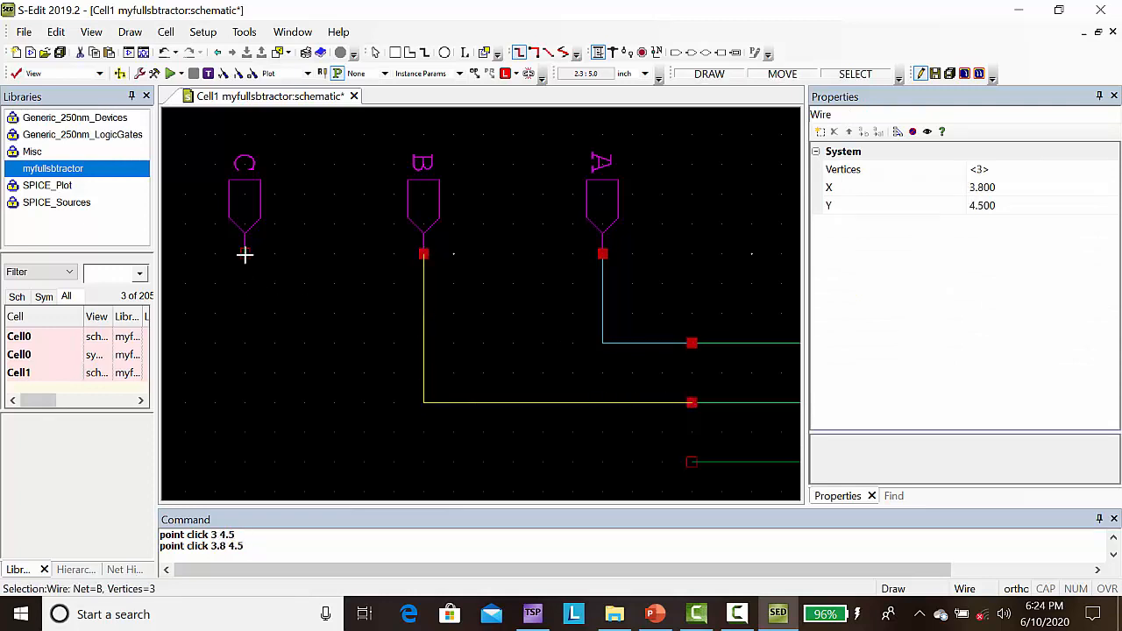
{"action": "left_click_drag", "start_coordinate": [245, 254], "coordinate": [245, 461]}
{"action": "left_click", "coordinate": [245, 461]}
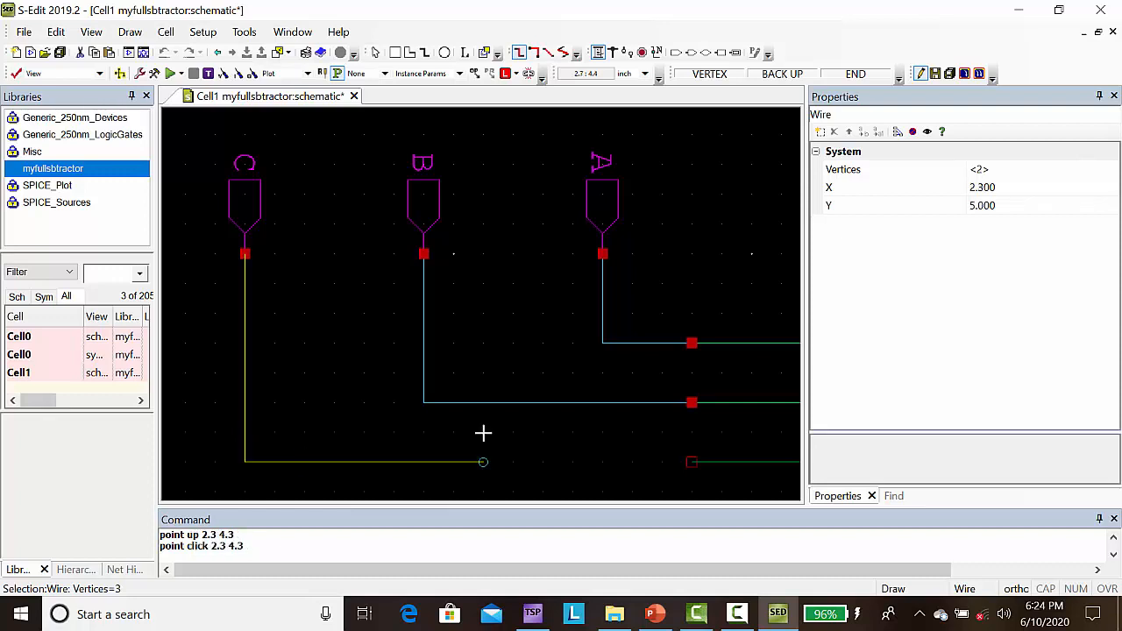
{"action": "left_click", "coordinate": [692, 462]}
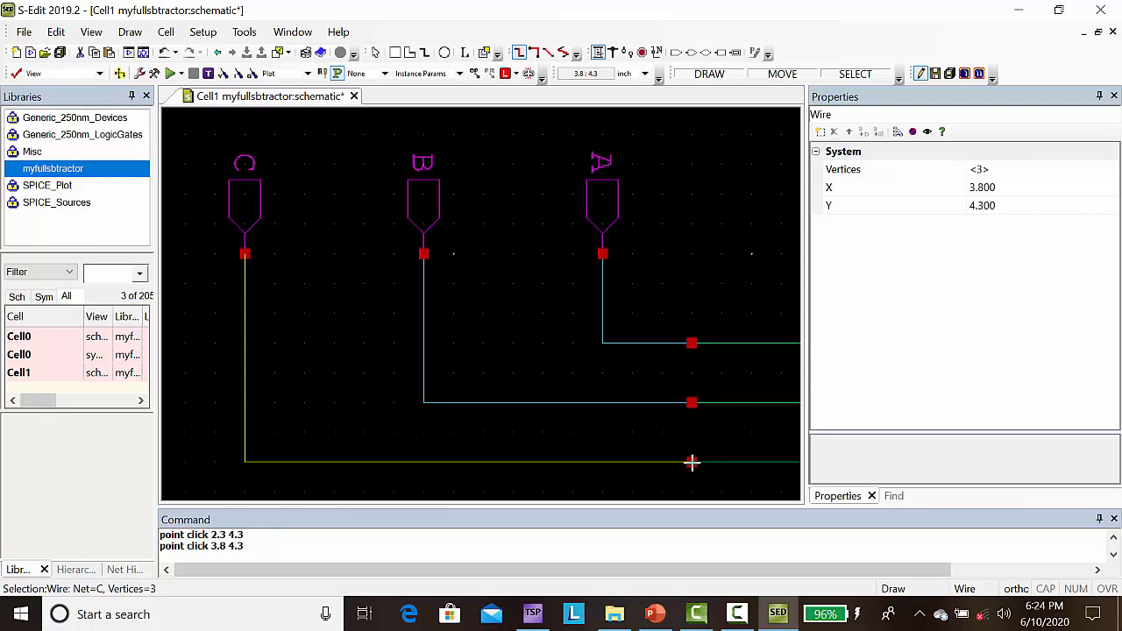
Step: Place three vpulse sources from the SPICE_Sources library, one each beside ports A, B and C
{"action": "key", "text": "Home"}
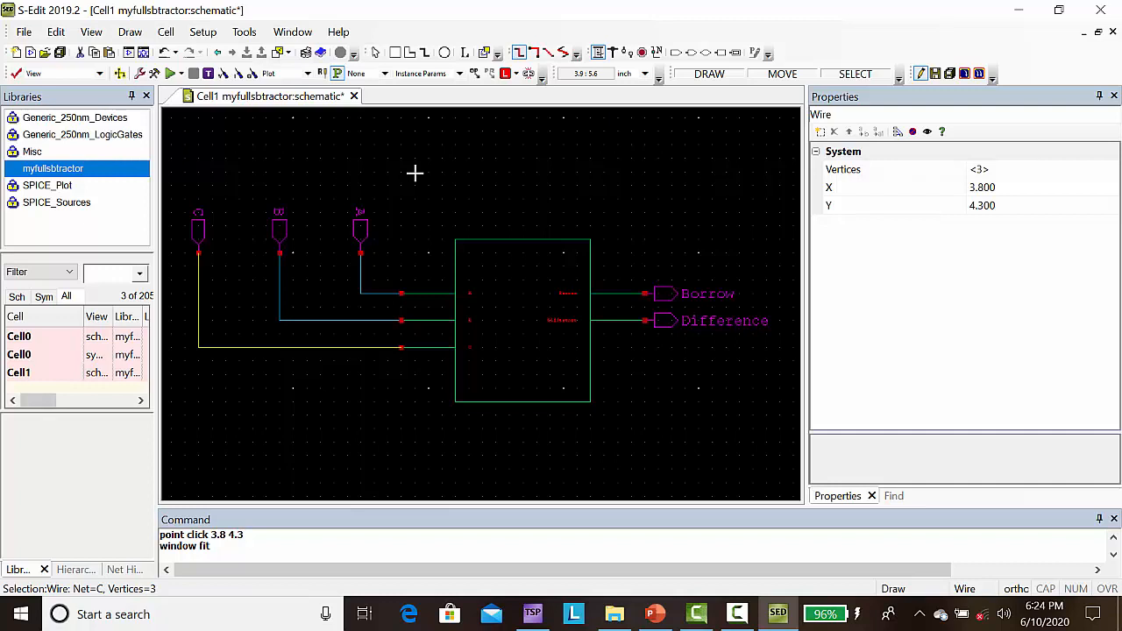
{"action": "left_click", "coordinate": [63, 205]}
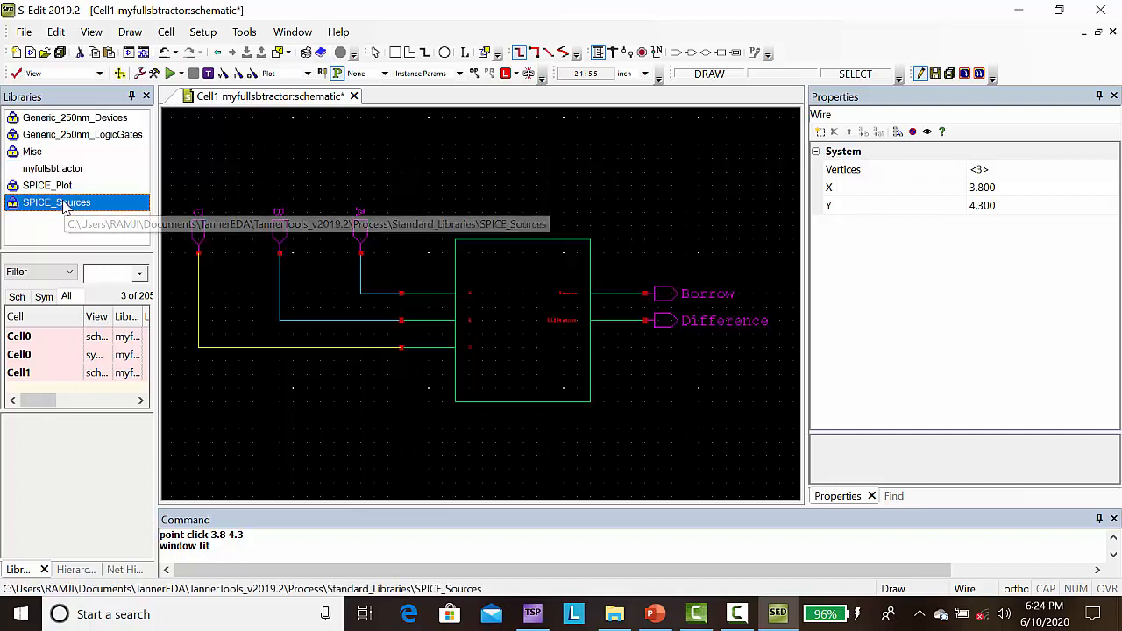
{"action": "left_click", "coordinate": [101, 273]}
{"action": "type", "text": "vpu"}
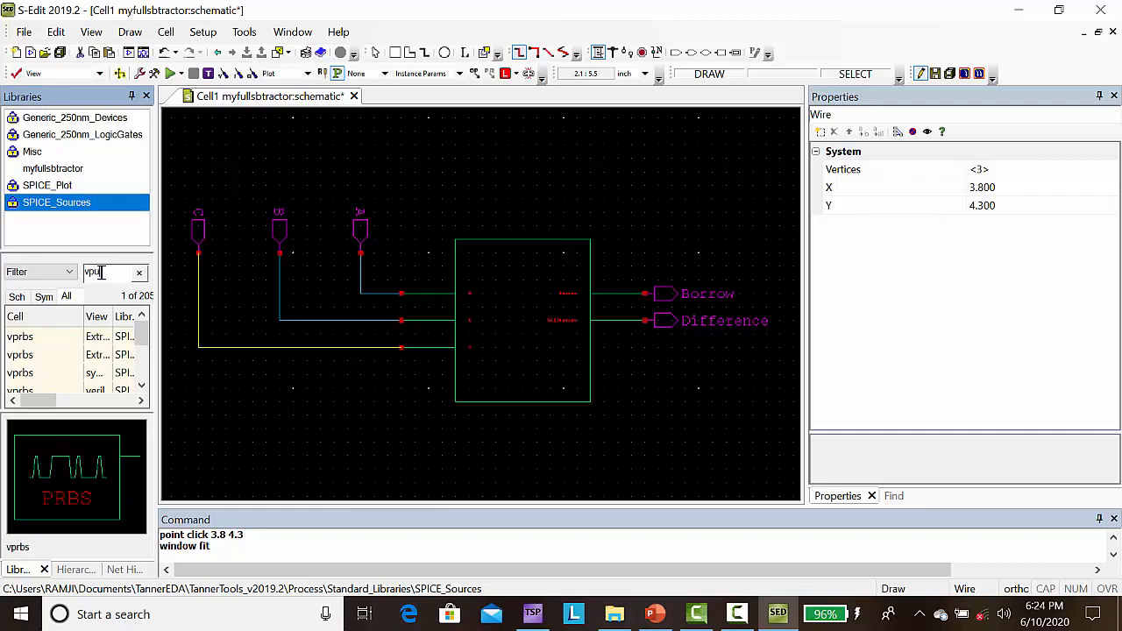
{"action": "type", "text": "lse"}
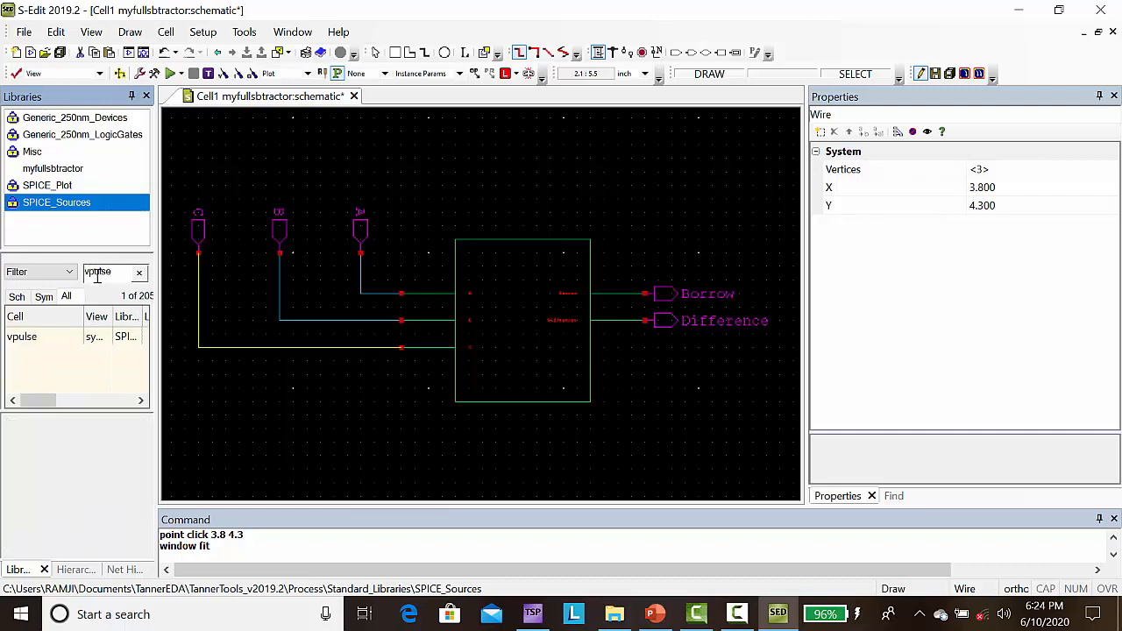
{"action": "left_click", "coordinate": [22, 348]}
{"action": "right_click", "coordinate": [21, 349]}
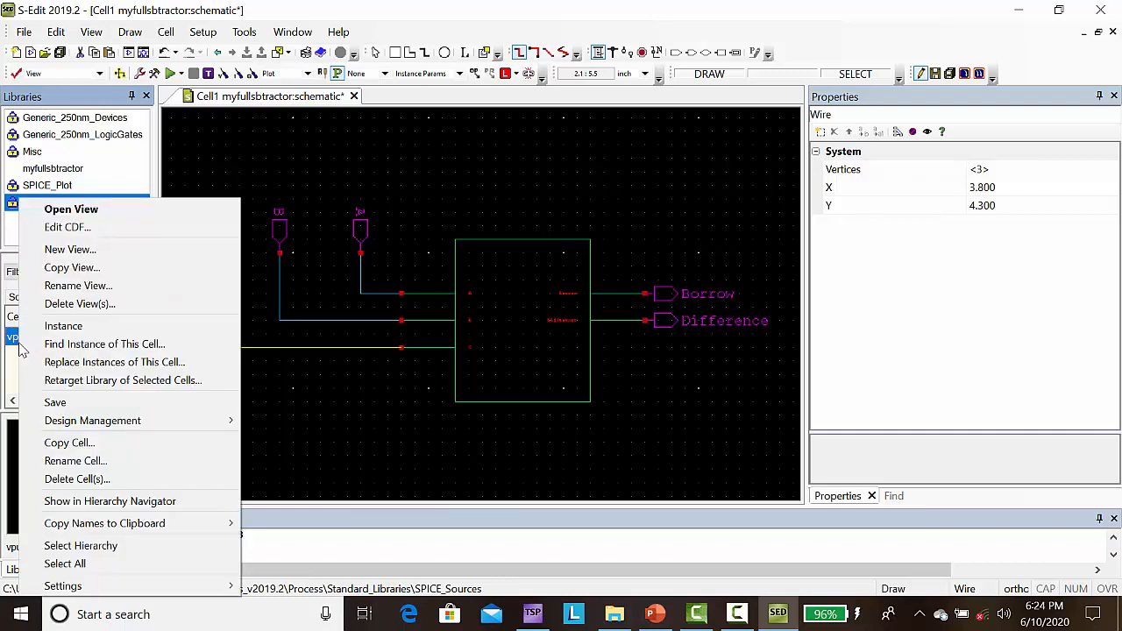
{"action": "left_click", "coordinate": [76, 326]}
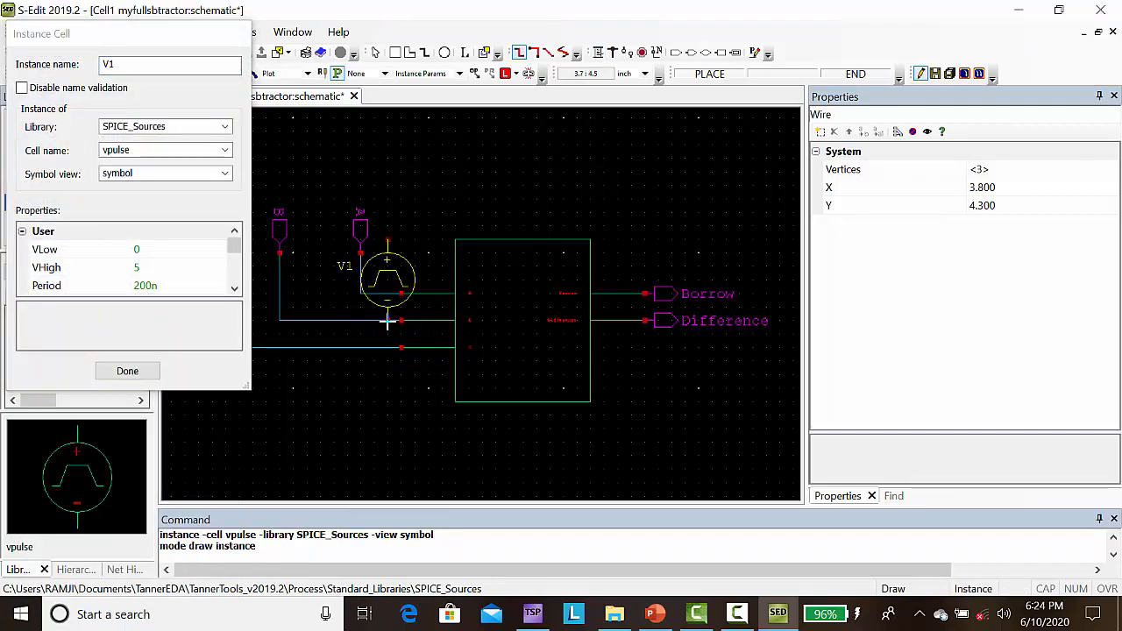
{"action": "left_click", "coordinate": [414, 239]}
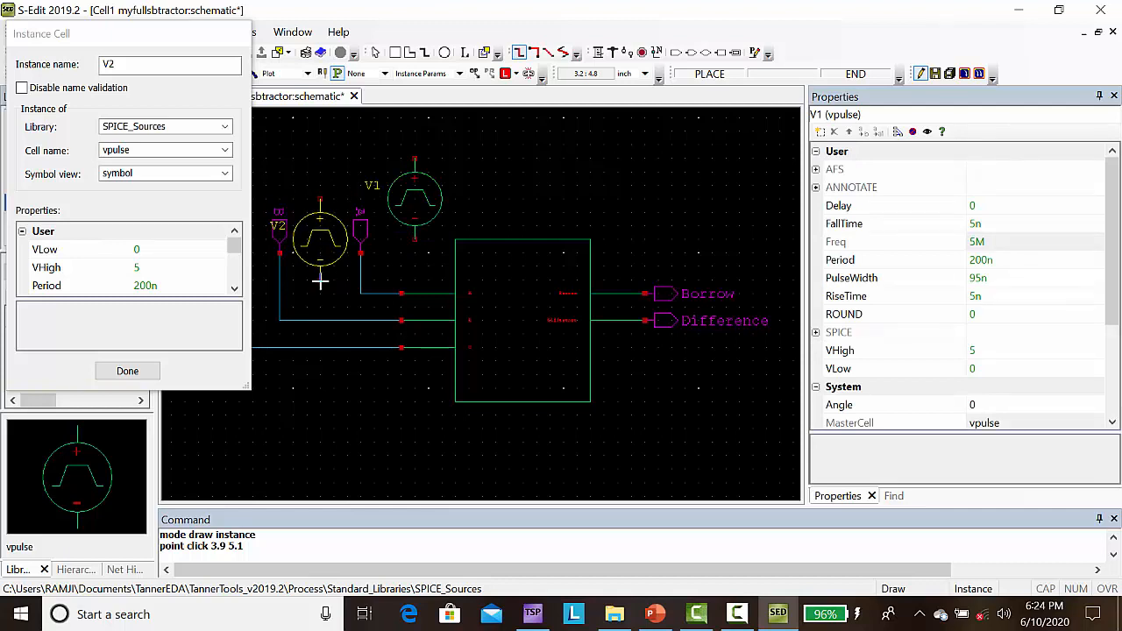
{"action": "left_click", "coordinate": [319, 281]}
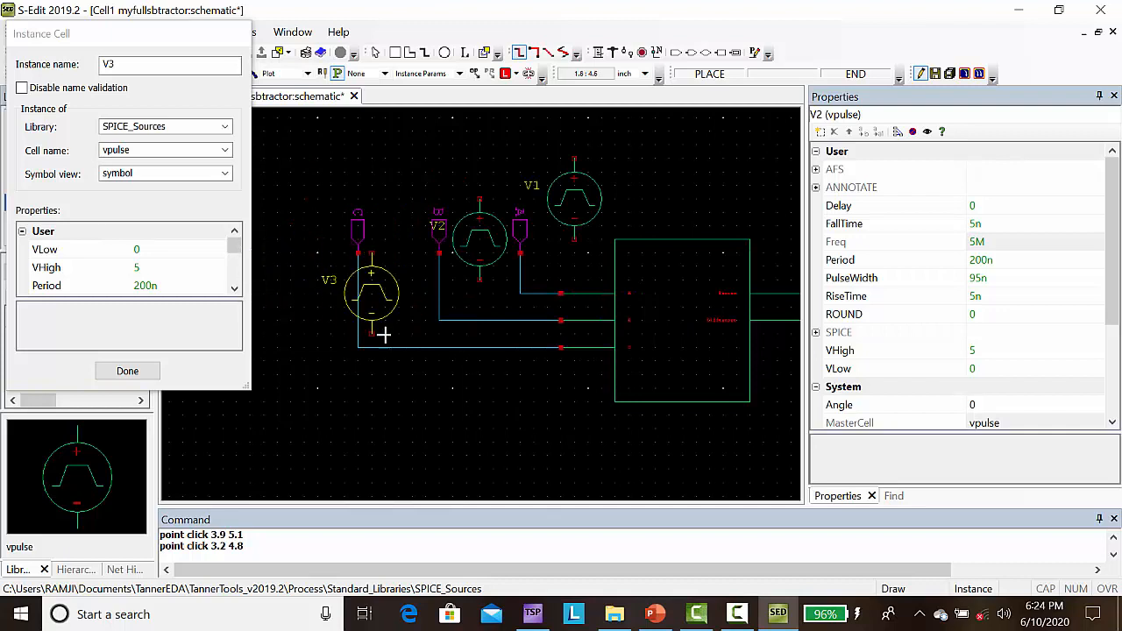
{"action": "left_click", "coordinate": [290, 307]}
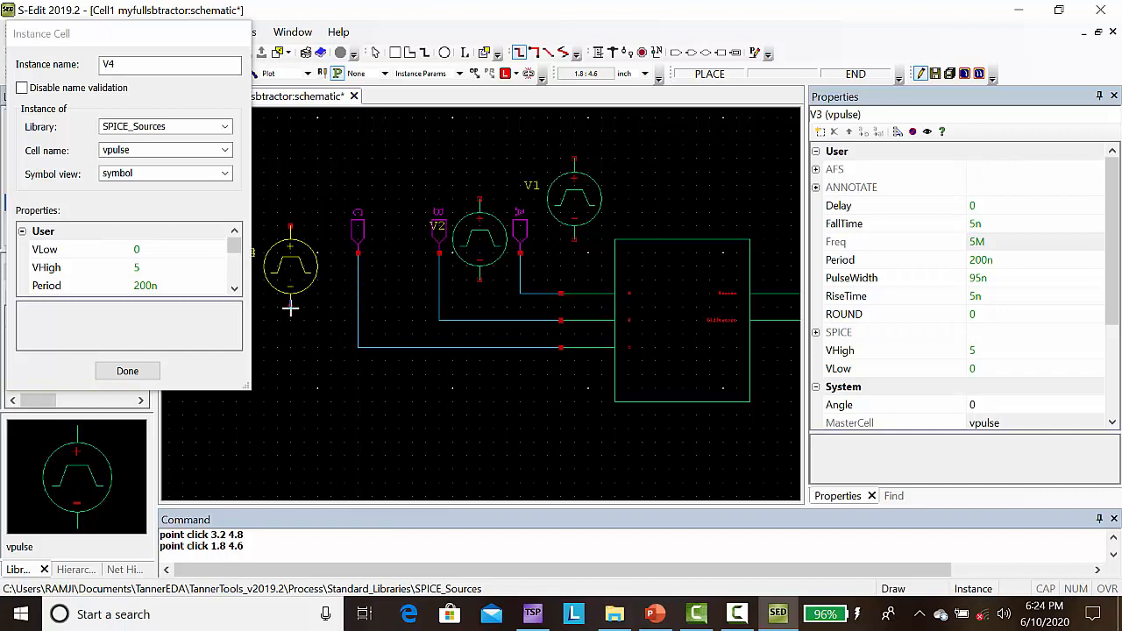
{"action": "left_click", "coordinate": [150, 371]}
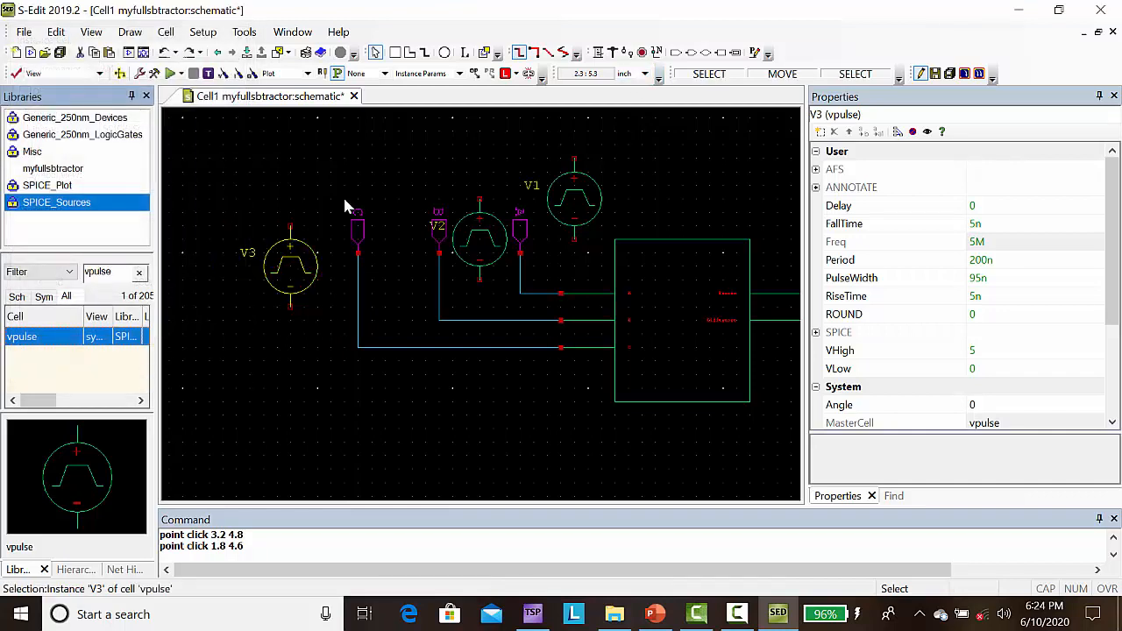
Step: Place Gnd symbols from the Misc library on the negative pins of all three vpulse sources, plus a fourth in the empty area above the Borrow output
{"action": "left_click", "coordinate": [37, 154]}
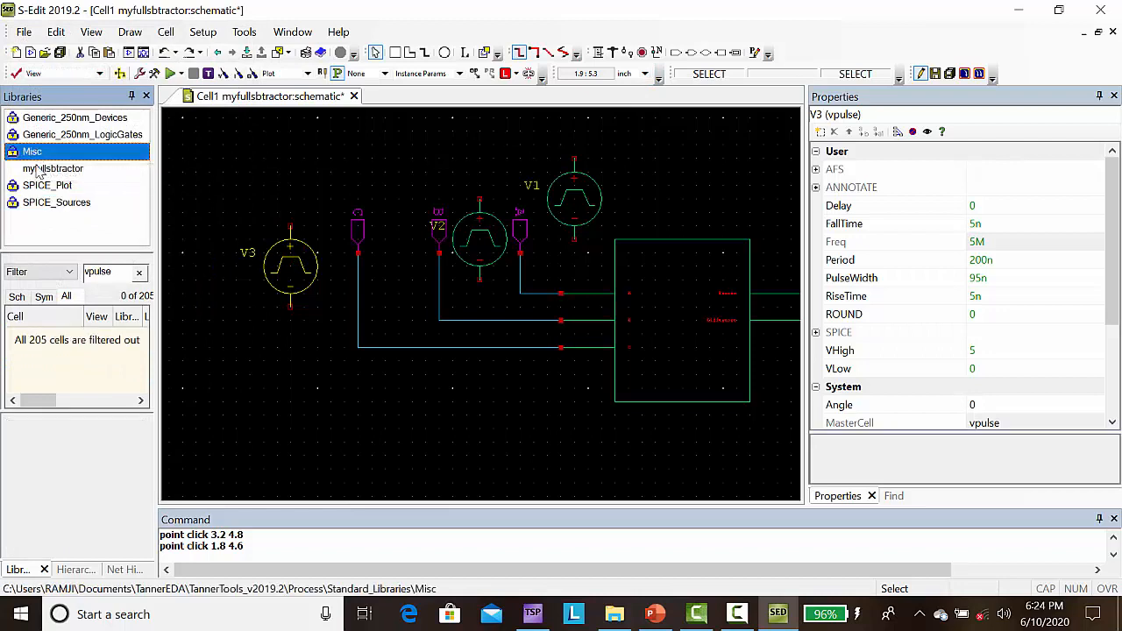
{"action": "double_click", "coordinate": [111, 271]}
{"action": "type", "text": "gns"}
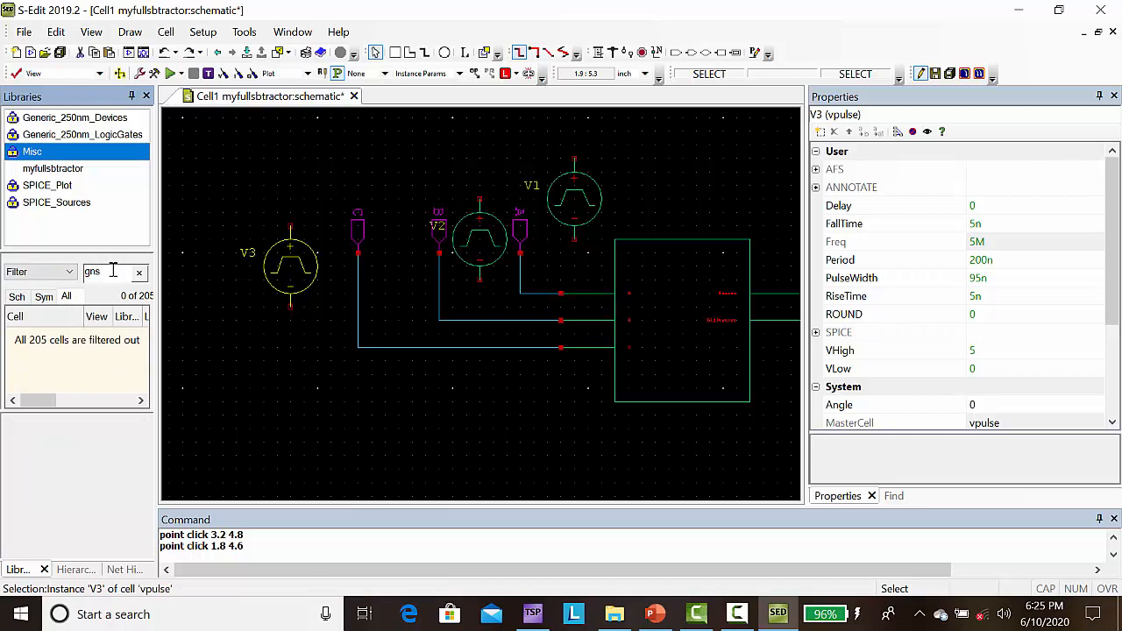
{"action": "key", "text": "BackSpace"}
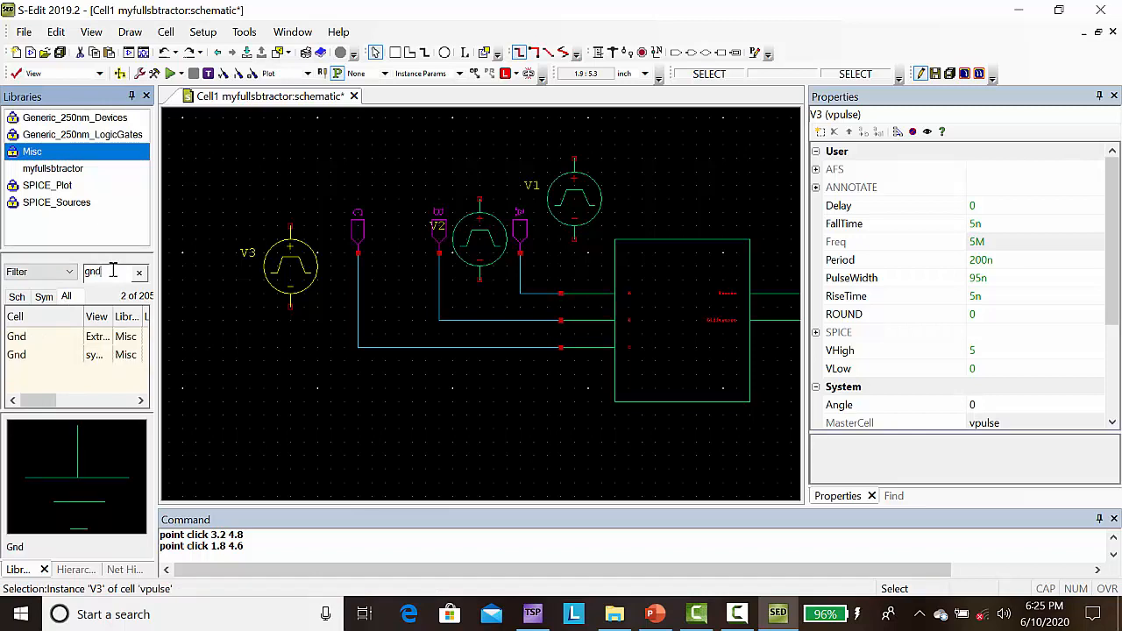
{"action": "left_click", "coordinate": [14, 338]}
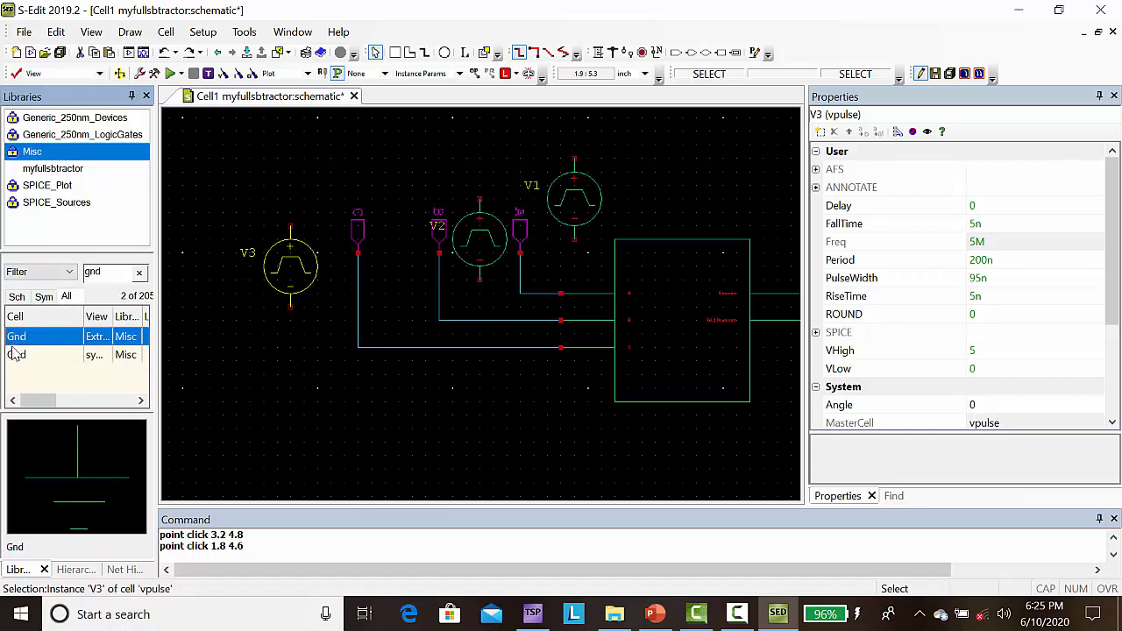
{"action": "left_click", "coordinate": [14, 355]}
{"action": "right_click", "coordinate": [13, 355]}
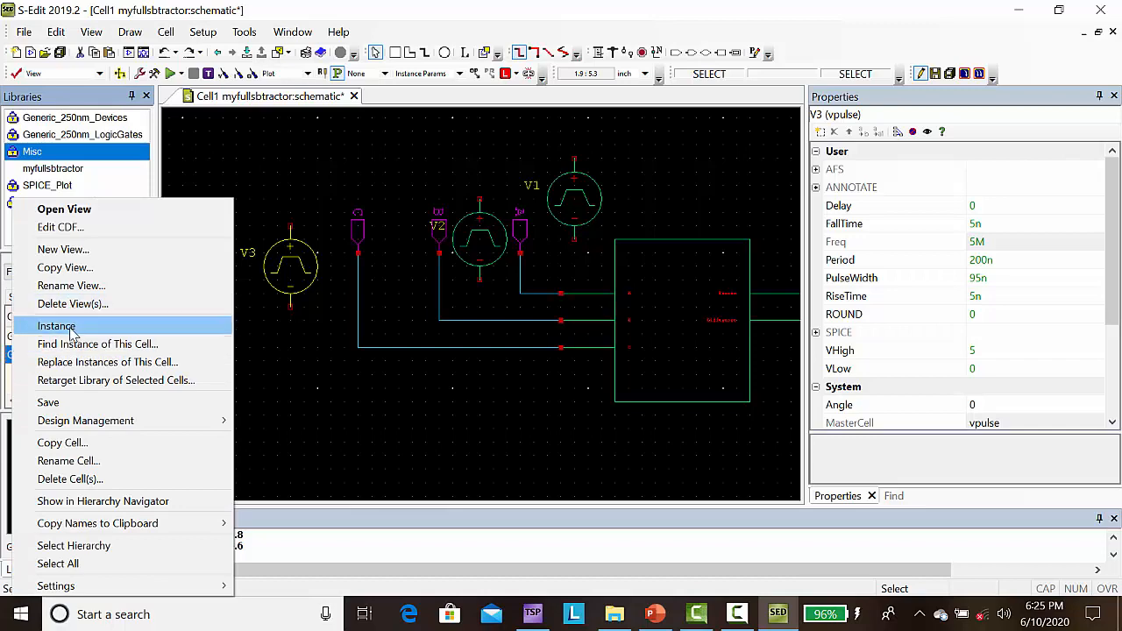
{"action": "left_click", "coordinate": [70, 329]}
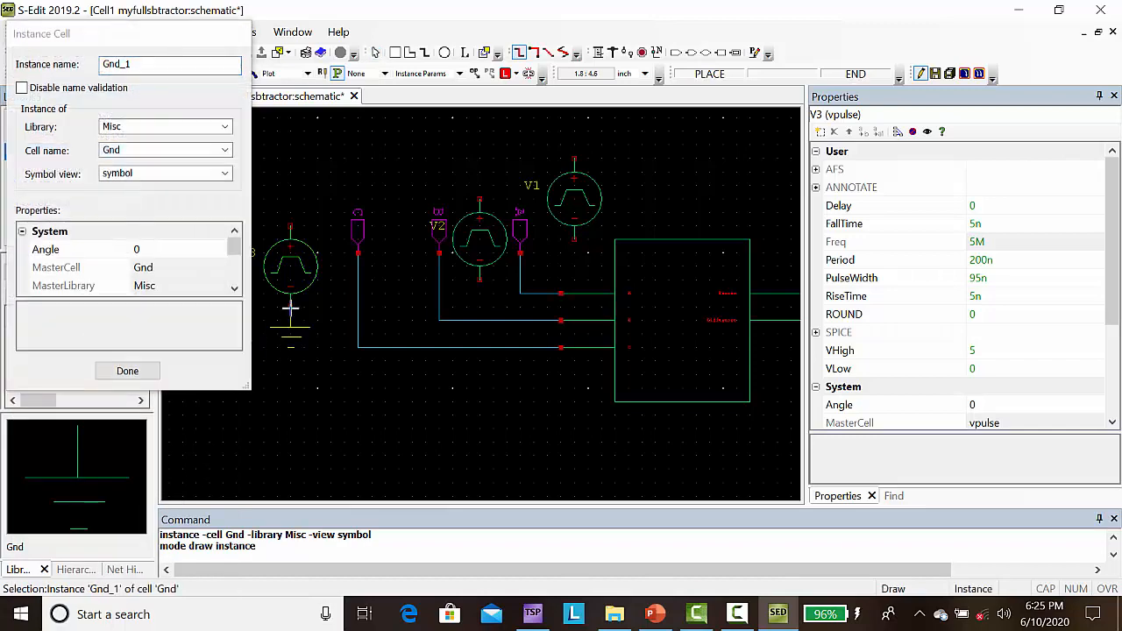
{"action": "left_click", "coordinate": [290, 308]}
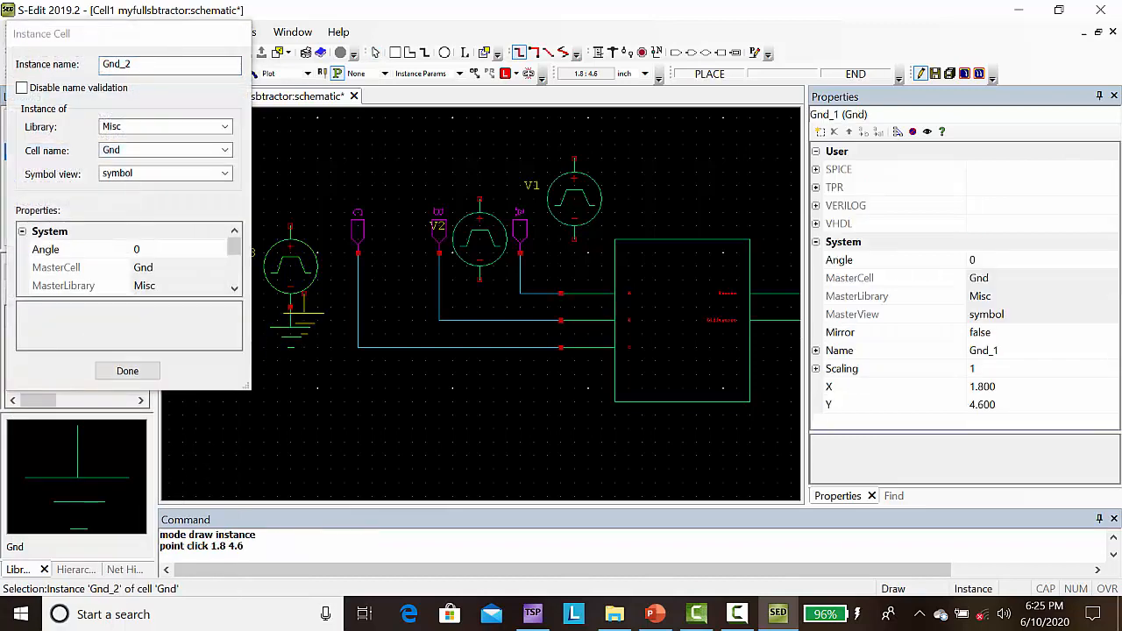
{"action": "left_click", "coordinate": [479, 281]}
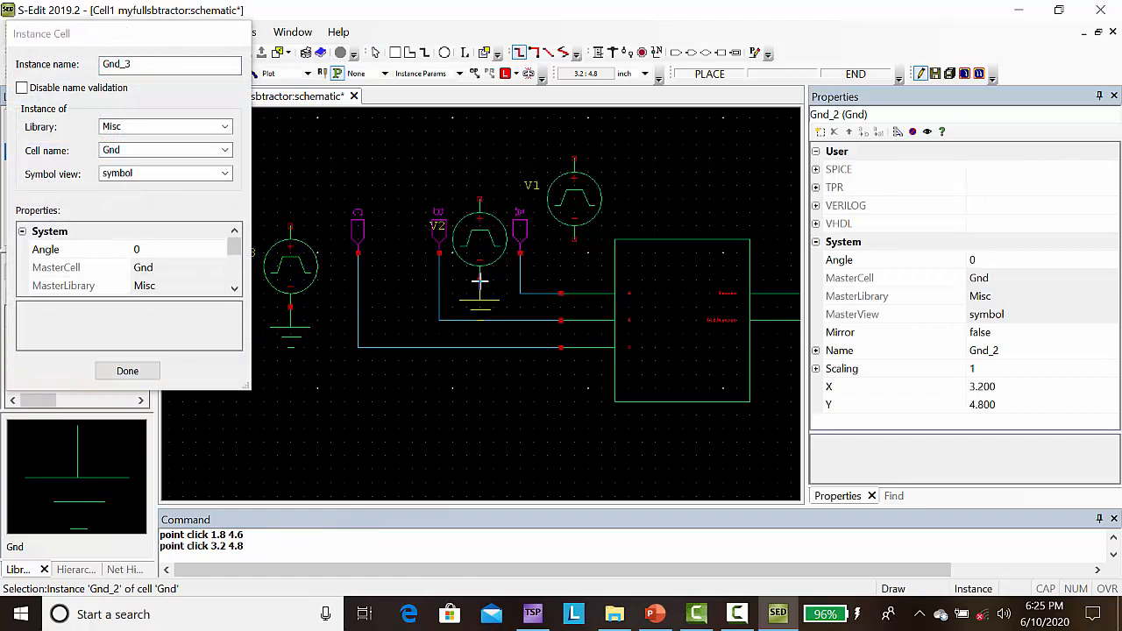
{"action": "left_click", "coordinate": [574, 240]}
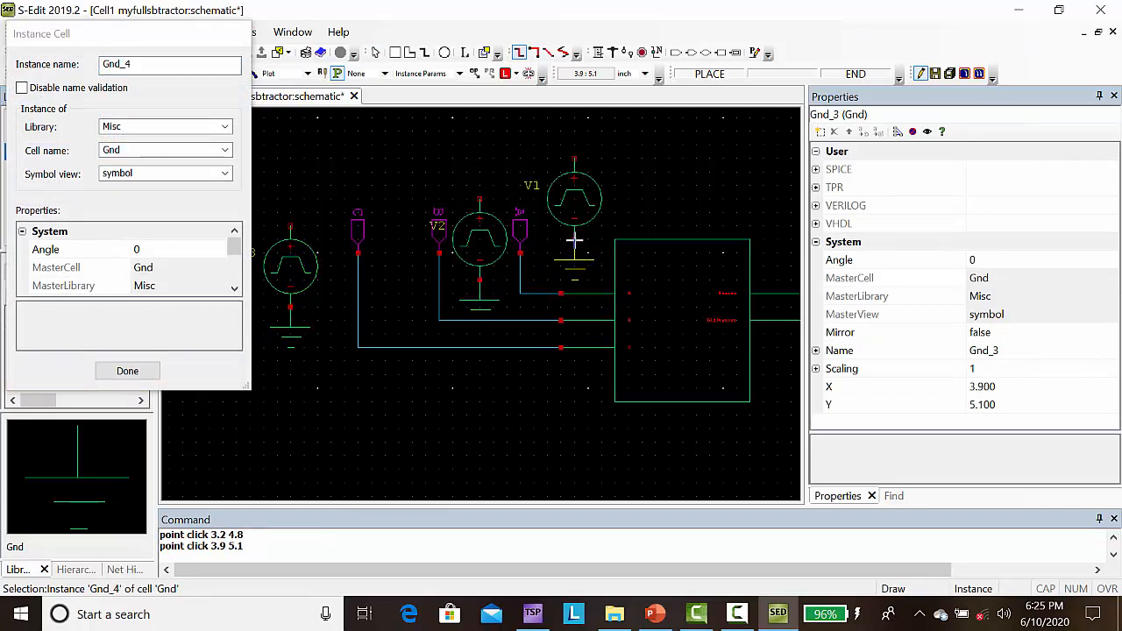
{"action": "left_click", "coordinate": [788, 207]}
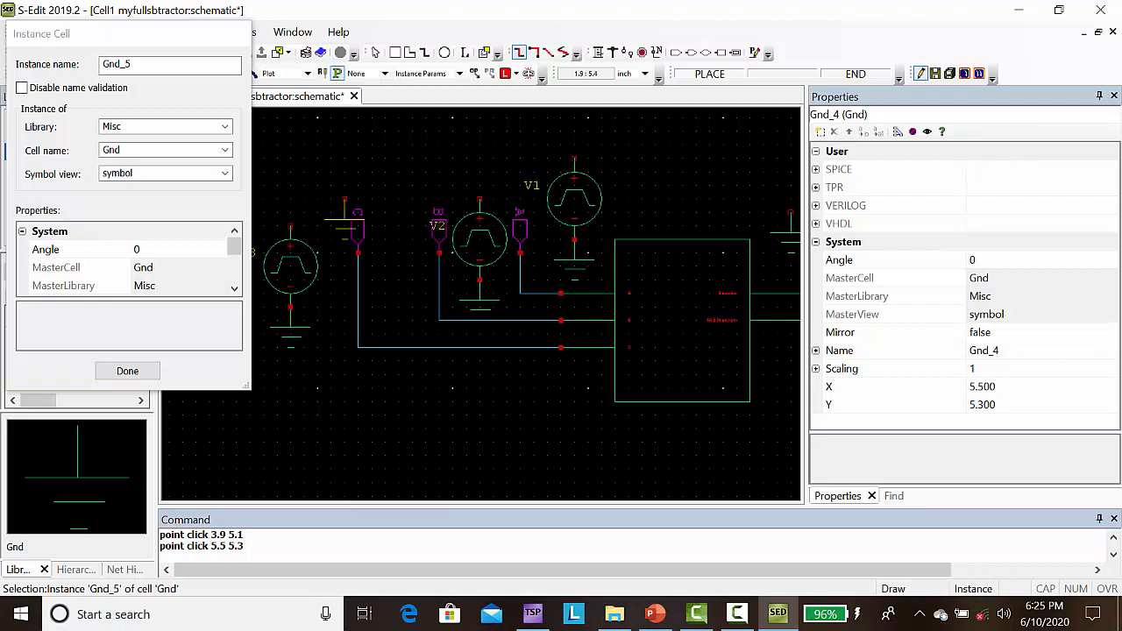
Step: Finish placing grounds and wire the positive pin of pulse source V3 to the vertical wire below port C
{"action": "left_click", "coordinate": [128, 371]}
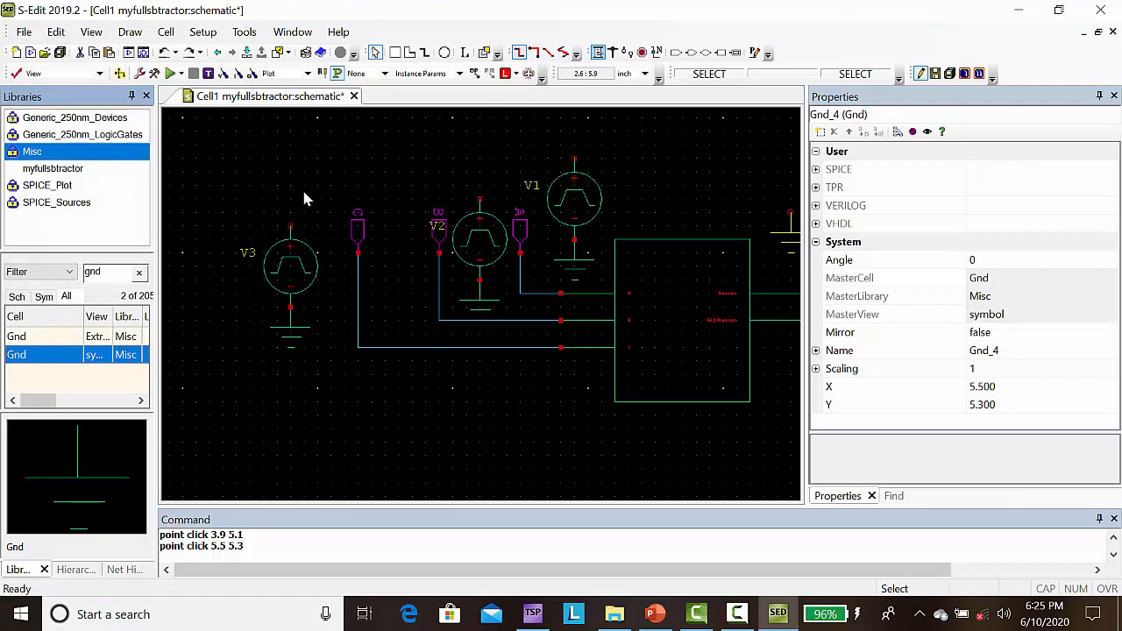
{"action": "left_click", "coordinate": [597, 52]}
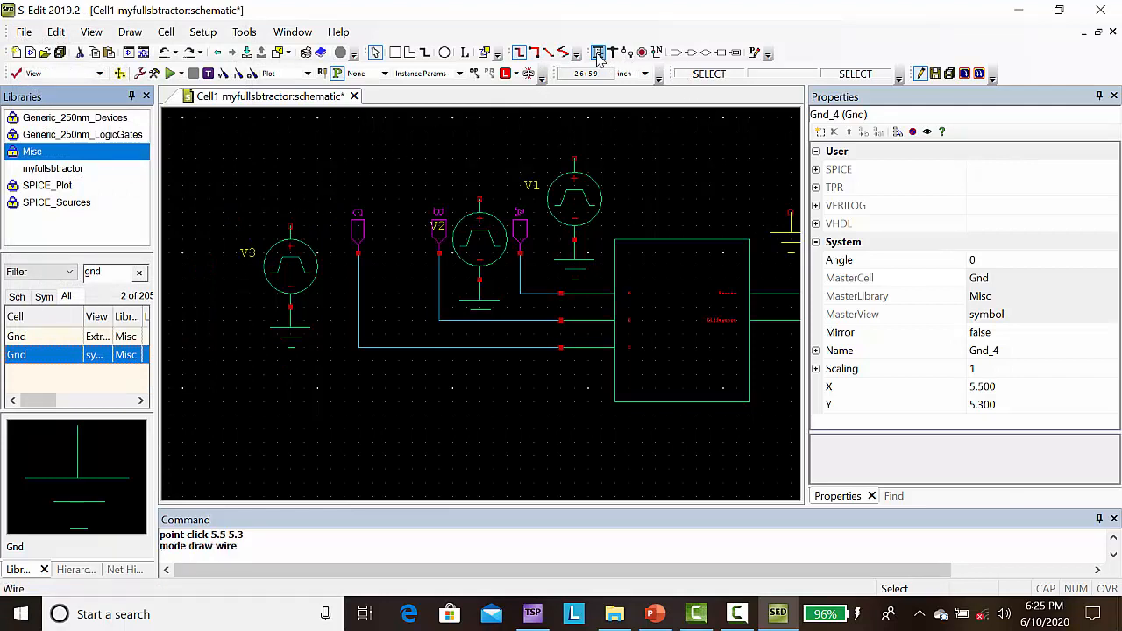
{"action": "left_click", "coordinate": [290, 227]}
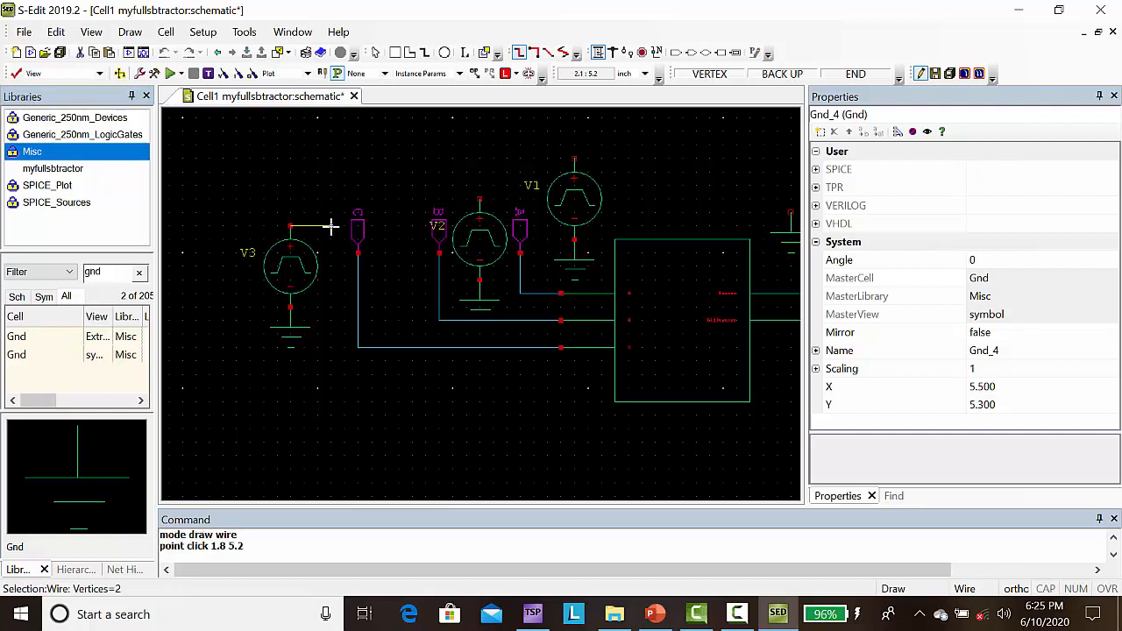
{"action": "left_click", "coordinate": [331, 228]}
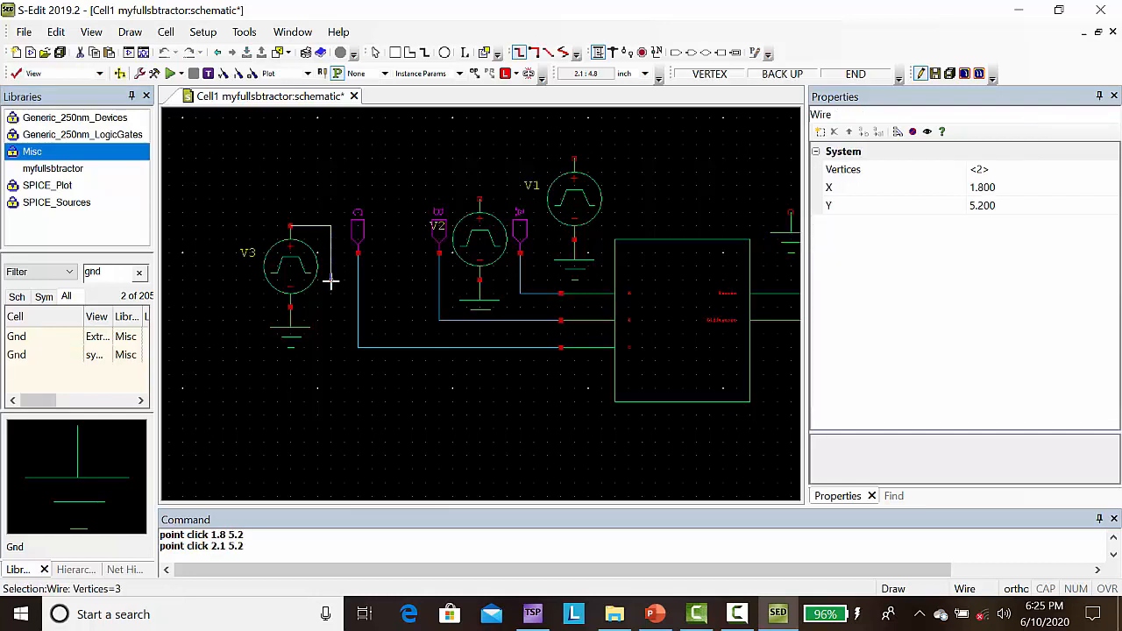
{"action": "left_click_drag", "start_coordinate": [330, 280], "coordinate": [358, 280]}
{"action": "left_click", "coordinate": [358, 281]}
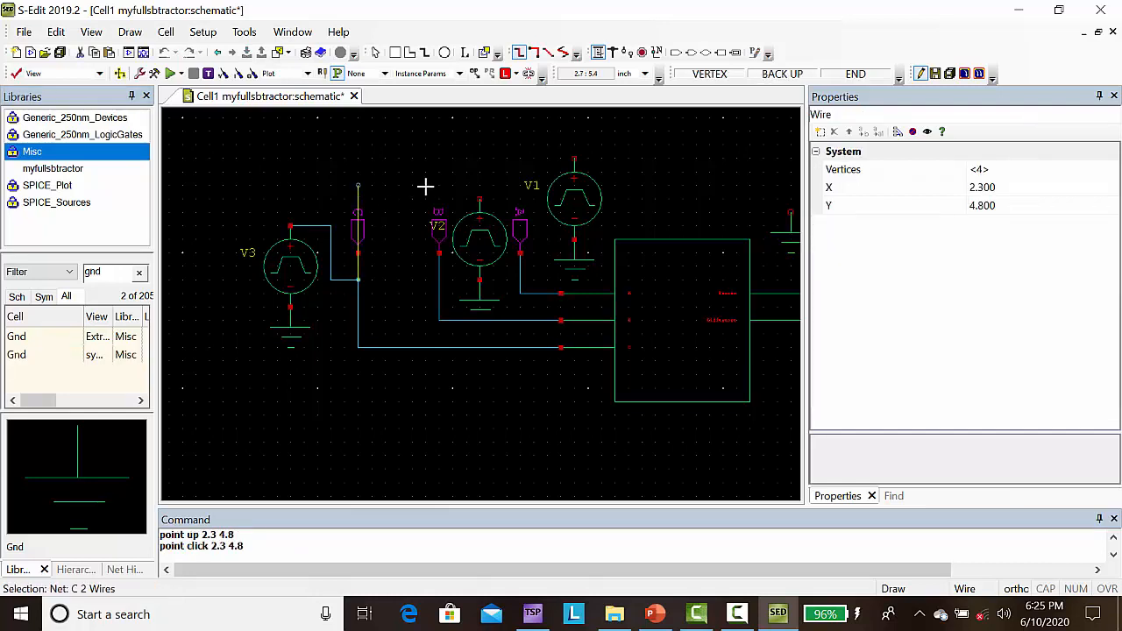
{"action": "key", "text": "Escape"}
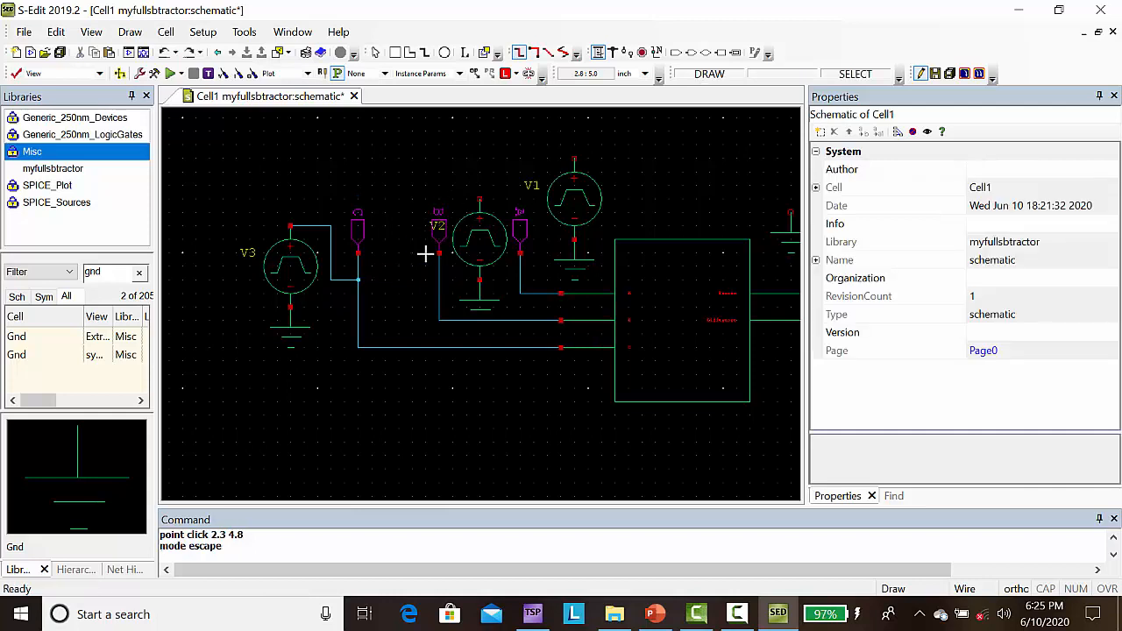
Step: Wire the positive pin of pulse source V2 around port B to the vertical wire below it
{"action": "left_click", "coordinate": [479, 200]}
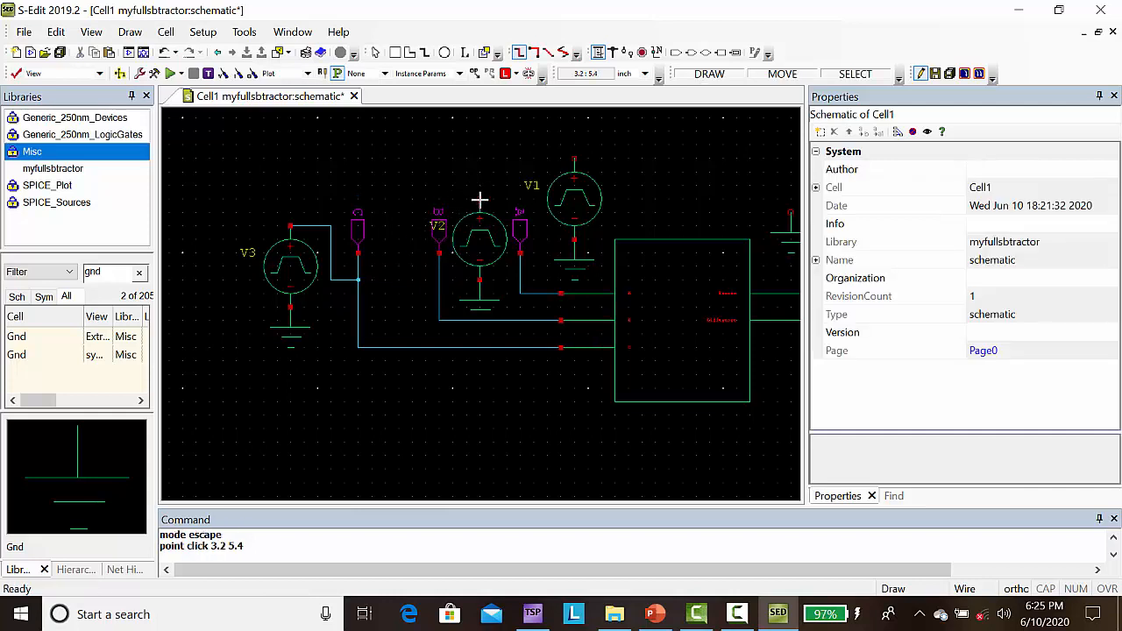
{"action": "left_click", "coordinate": [412, 200]}
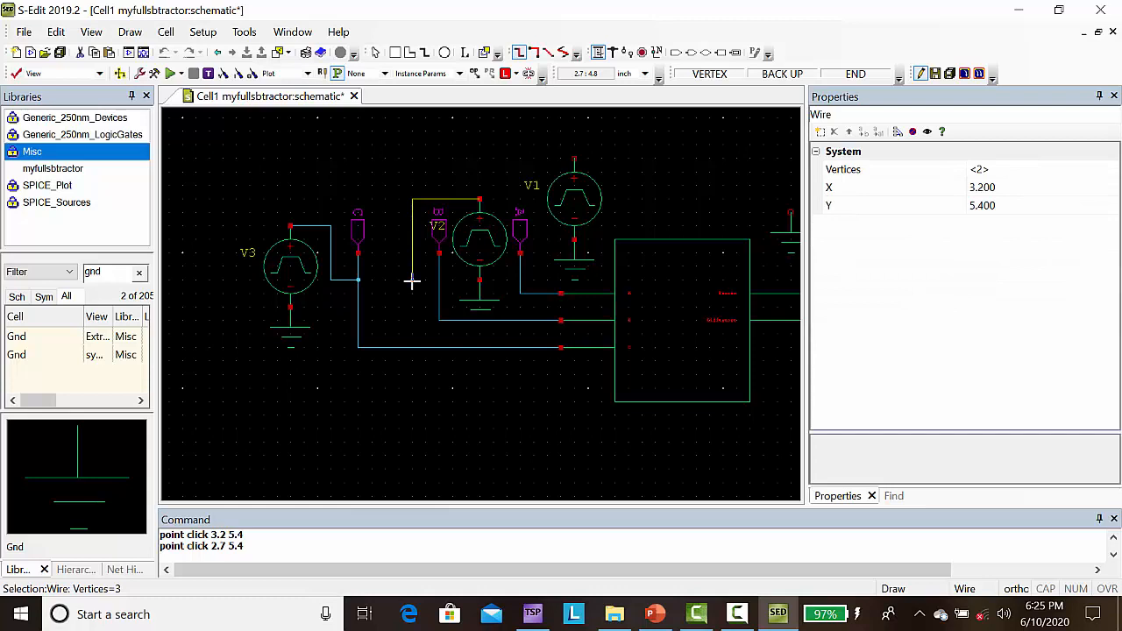
{"action": "left_click_drag", "start_coordinate": [412, 281], "coordinate": [439, 281]}
{"action": "left_click", "coordinate": [439, 280]}
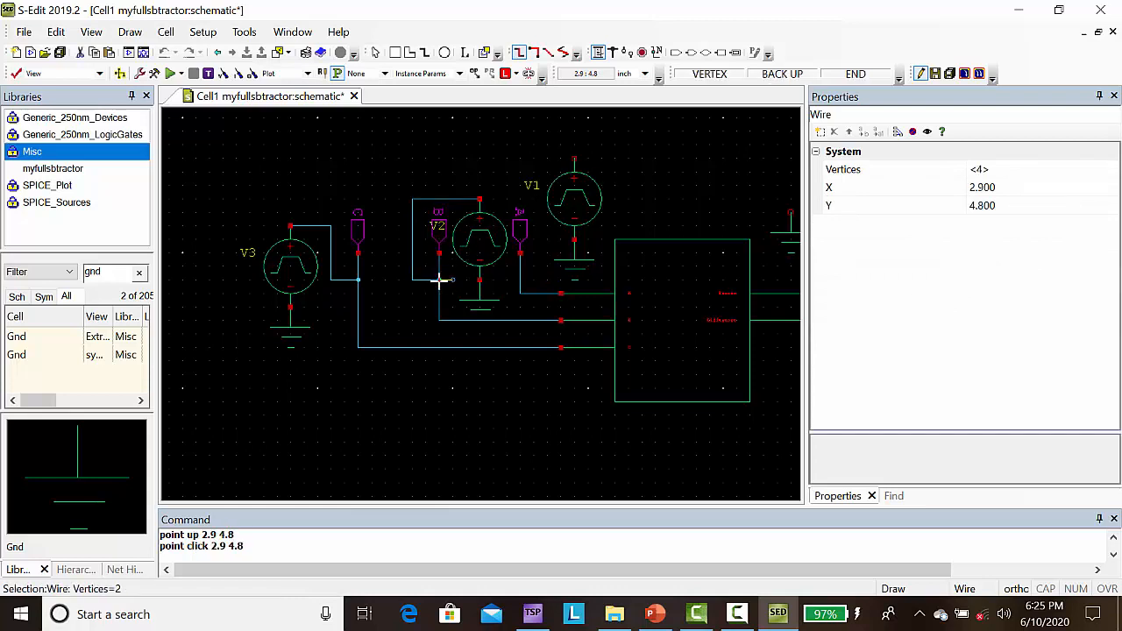
{"action": "key", "text": "Escape"}
Step: Wire the positive pin of pulse source V1 down to the vertical wire below port A
{"action": "left_click", "coordinate": [574, 159]}
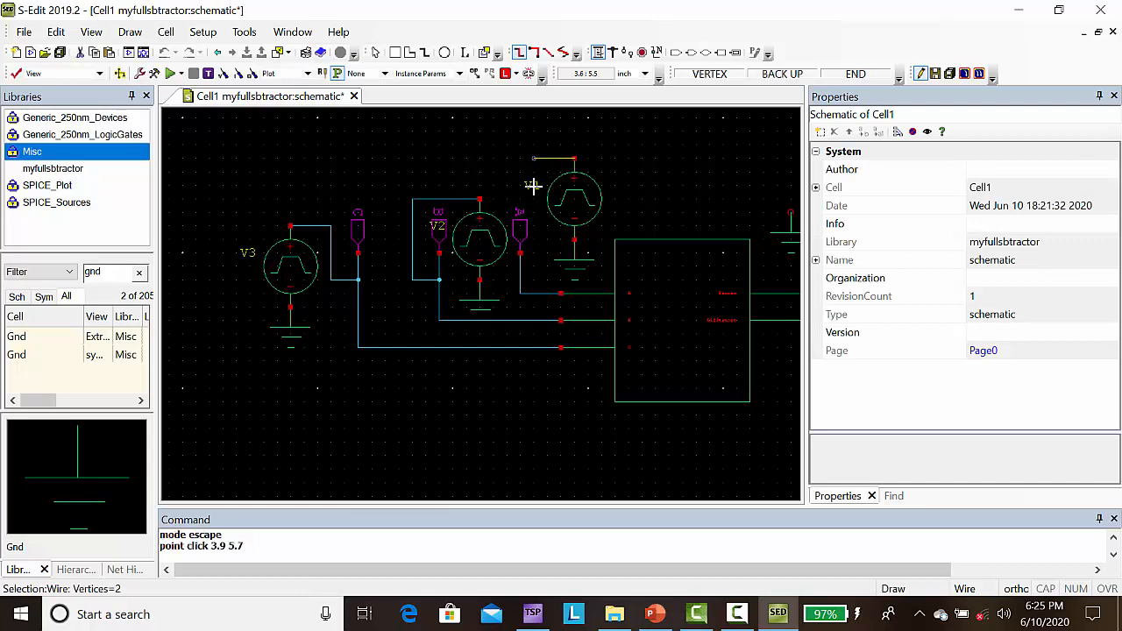
{"action": "left_click", "coordinate": [533, 186]}
{"action": "left_click", "coordinate": [533, 267]}
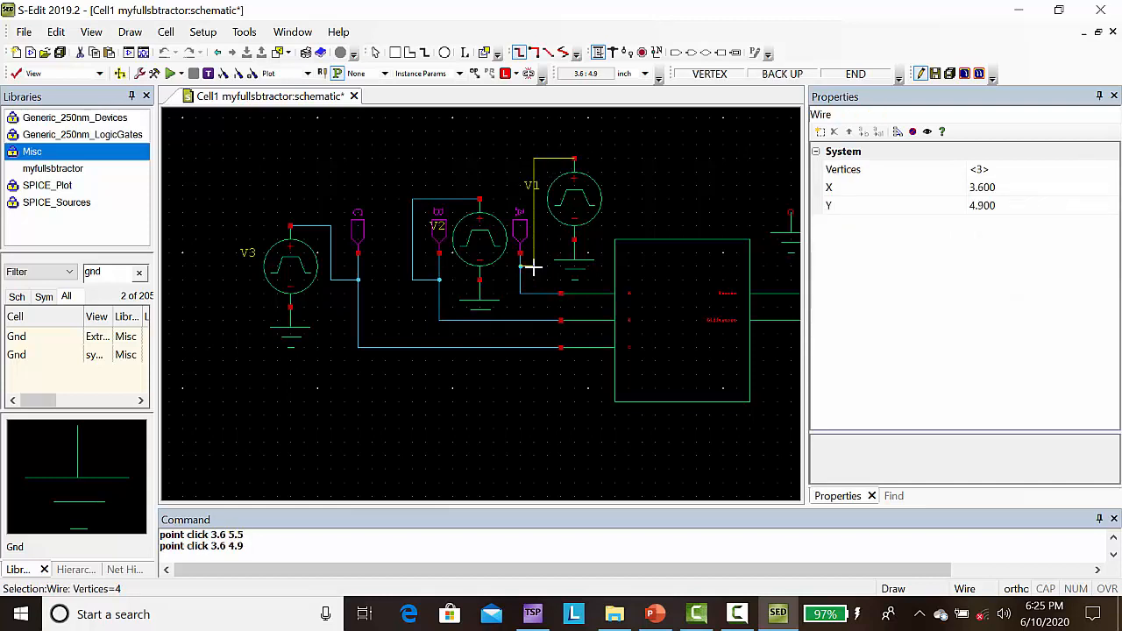
{"action": "left_click", "coordinate": [520, 266]}
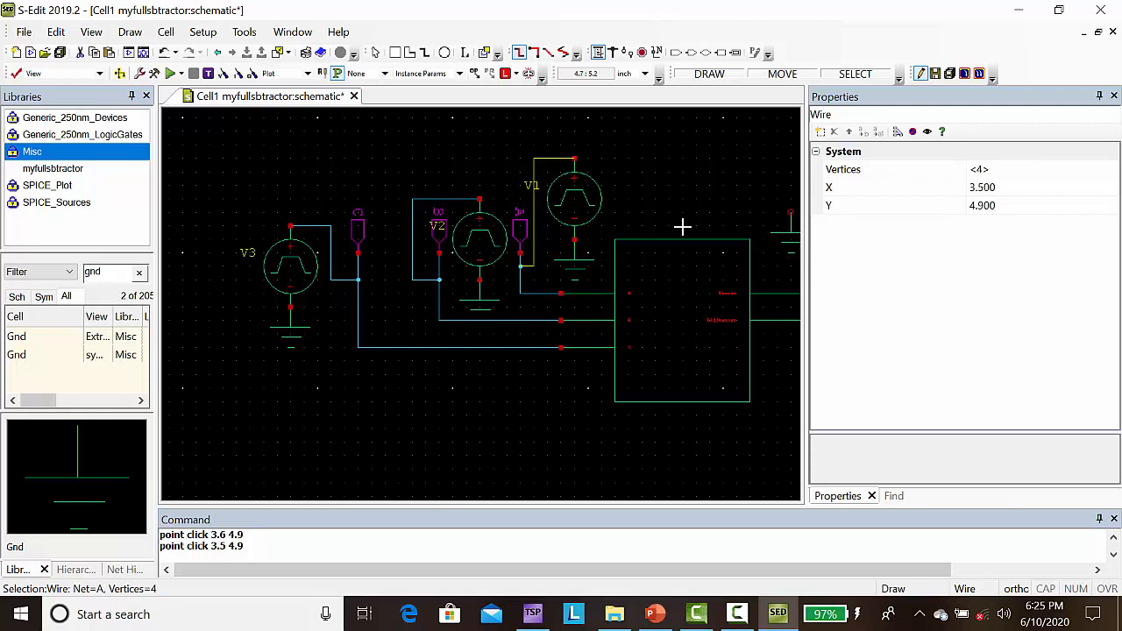
Step: Place a vdc source from the SPICE_Sources library on the free Gnd symbol above the Borrow output
{"action": "key", "text": "Right"}
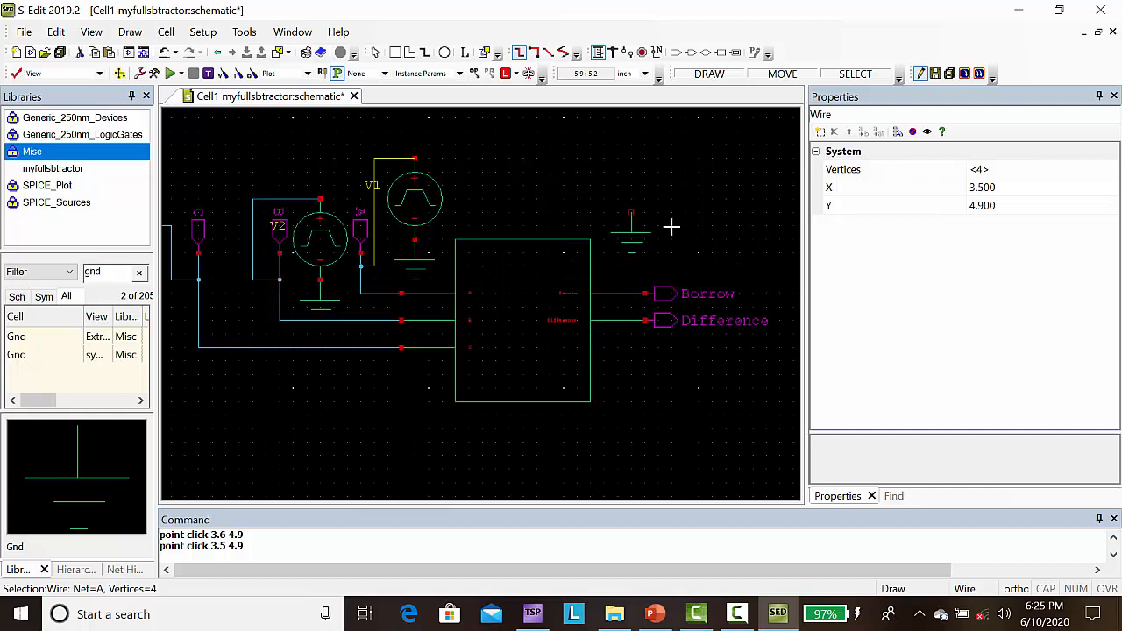
{"action": "double_click", "coordinate": [118, 279]}
{"action": "type", "text": "vdd"}
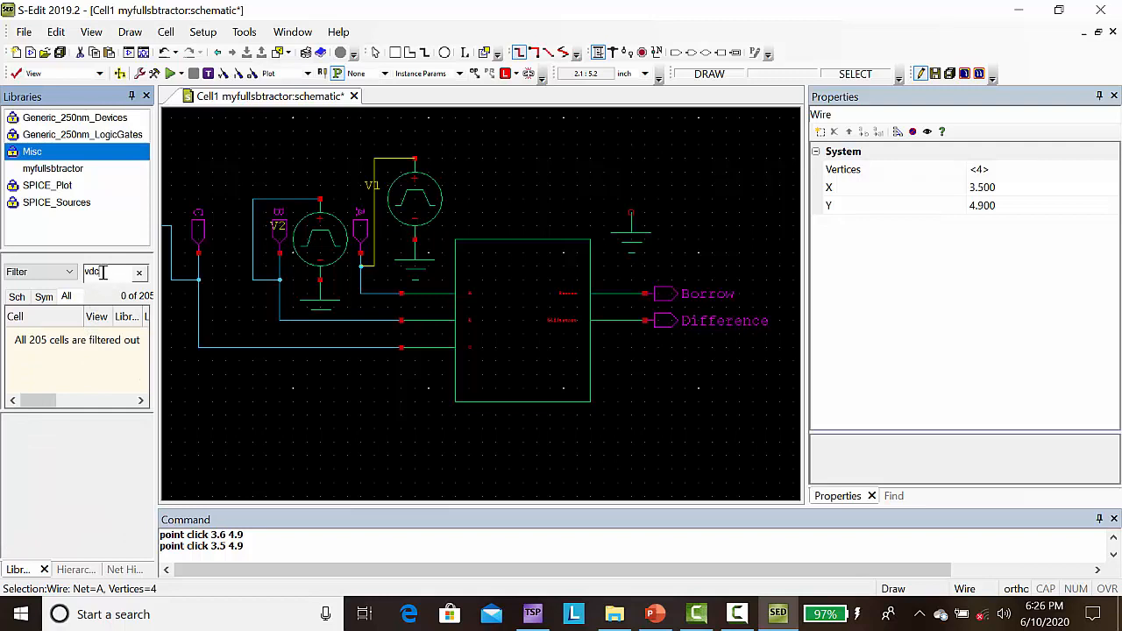
{"action": "left_click", "coordinate": [54, 209]}
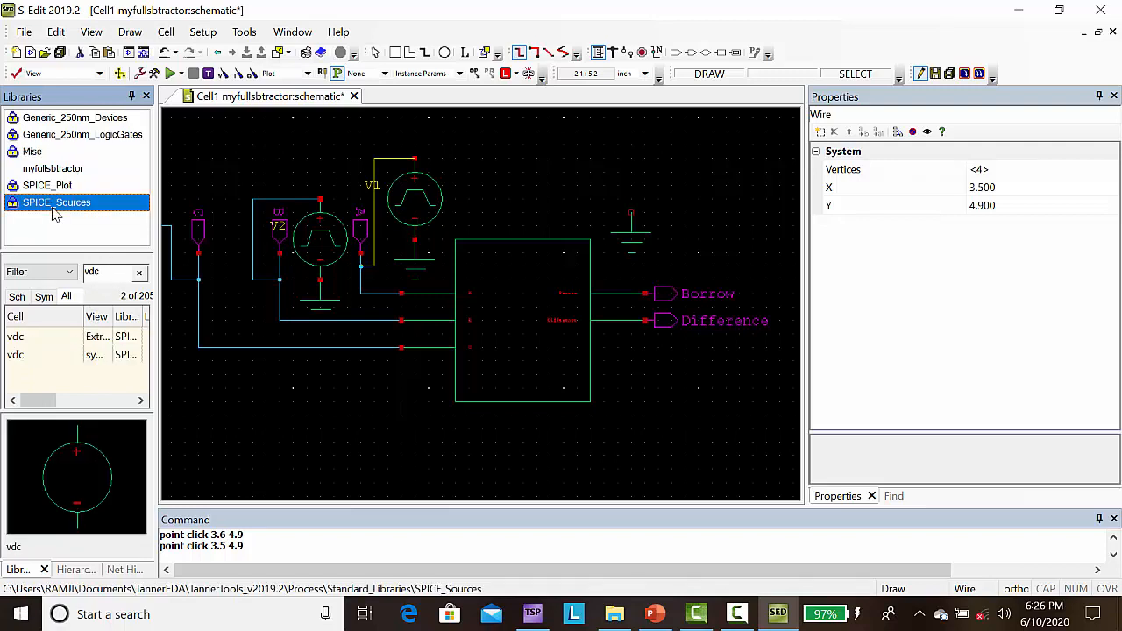
{"action": "left_click", "coordinate": [17, 355]}
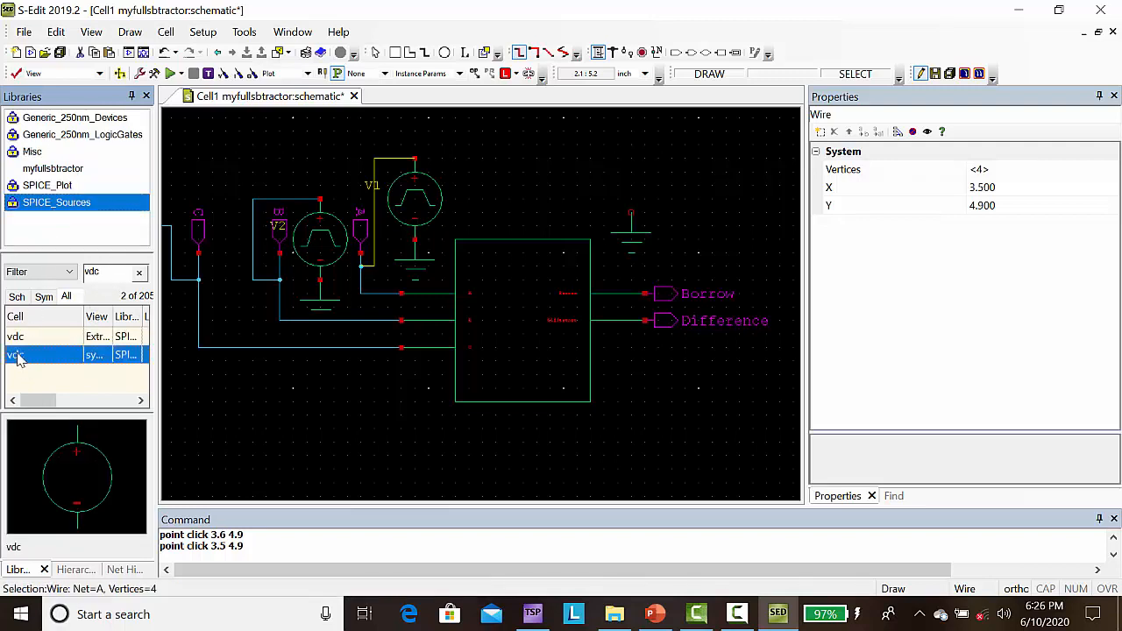
{"action": "right_click", "coordinate": [18, 355]}
{"action": "left_click", "coordinate": [59, 323]}
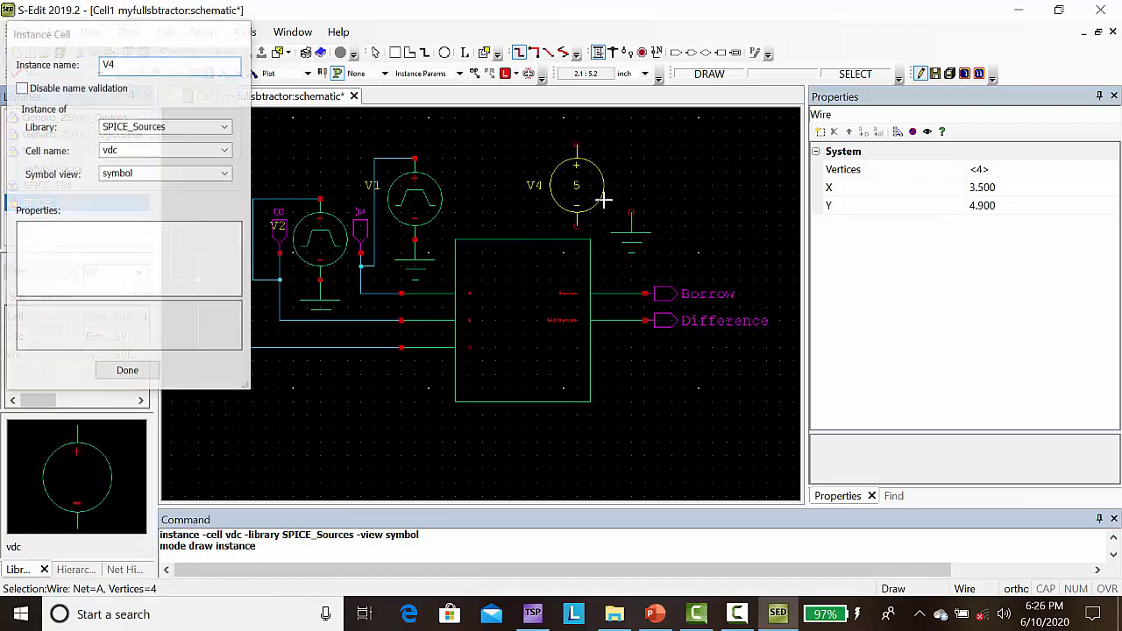
{"action": "left_click", "coordinate": [631, 213]}
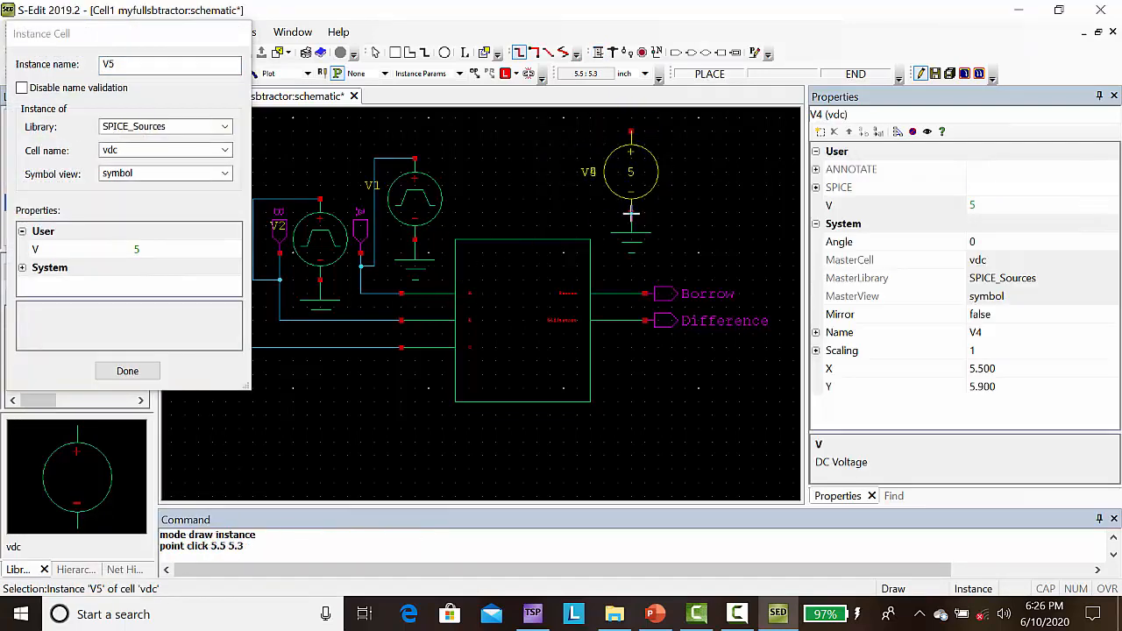
{"action": "left_click", "coordinate": [131, 371]}
Step: Place a Vdd symbol from the Misc library on the positive pin of the vdc source
{"action": "left_click", "coordinate": [36, 154]}
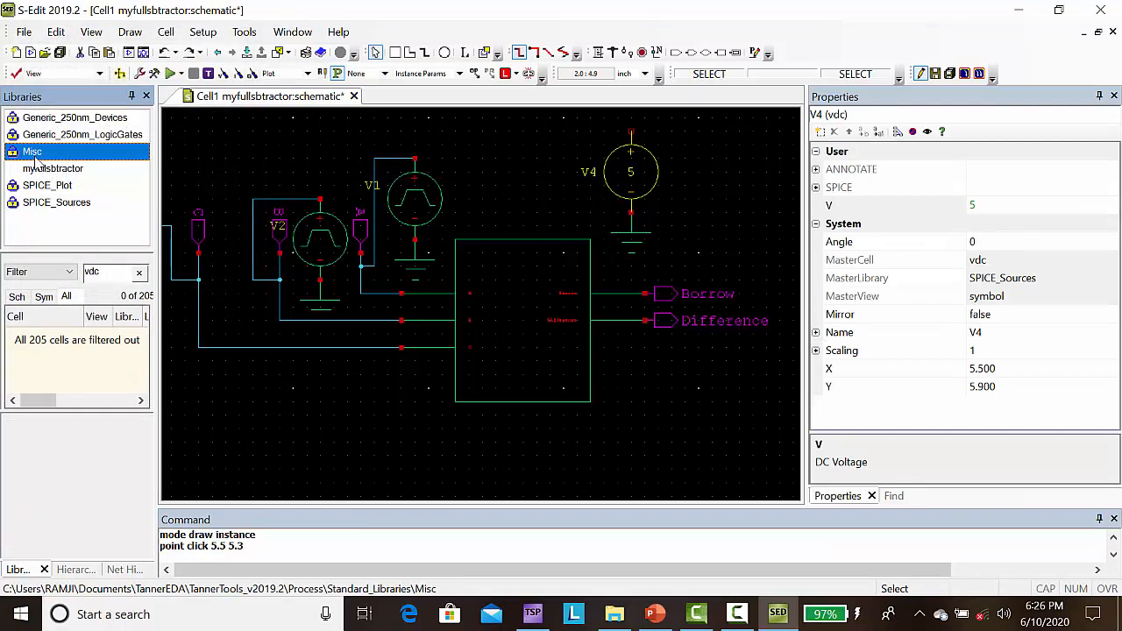
{"action": "key", "text": "BackSpace"}
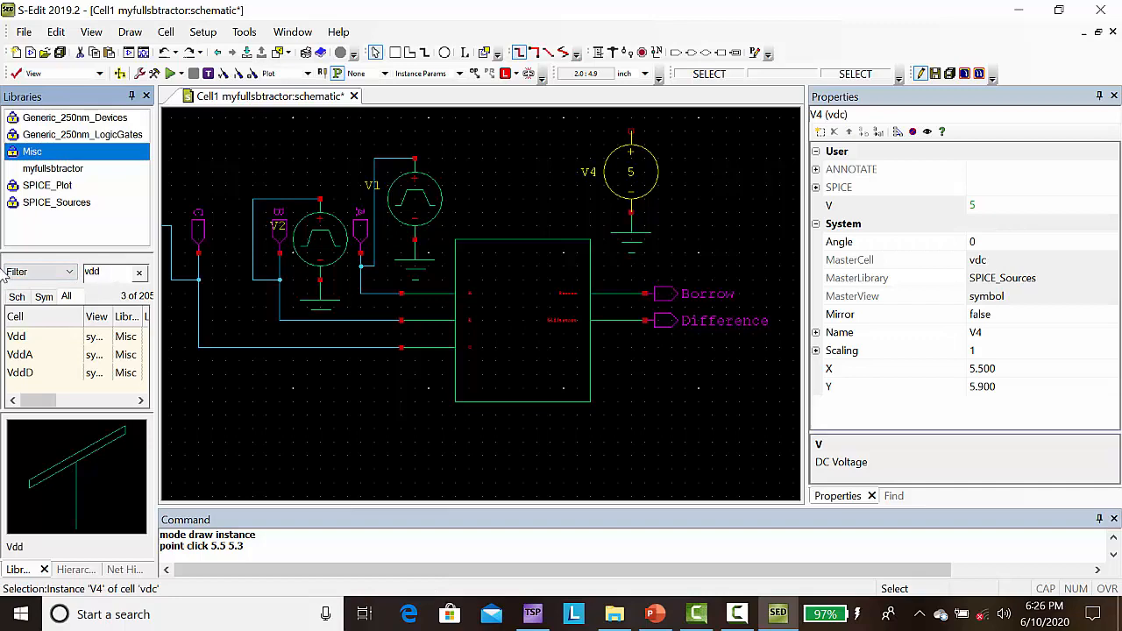
{"action": "left_click", "coordinate": [20, 335]}
{"action": "right_click", "coordinate": [24, 335]}
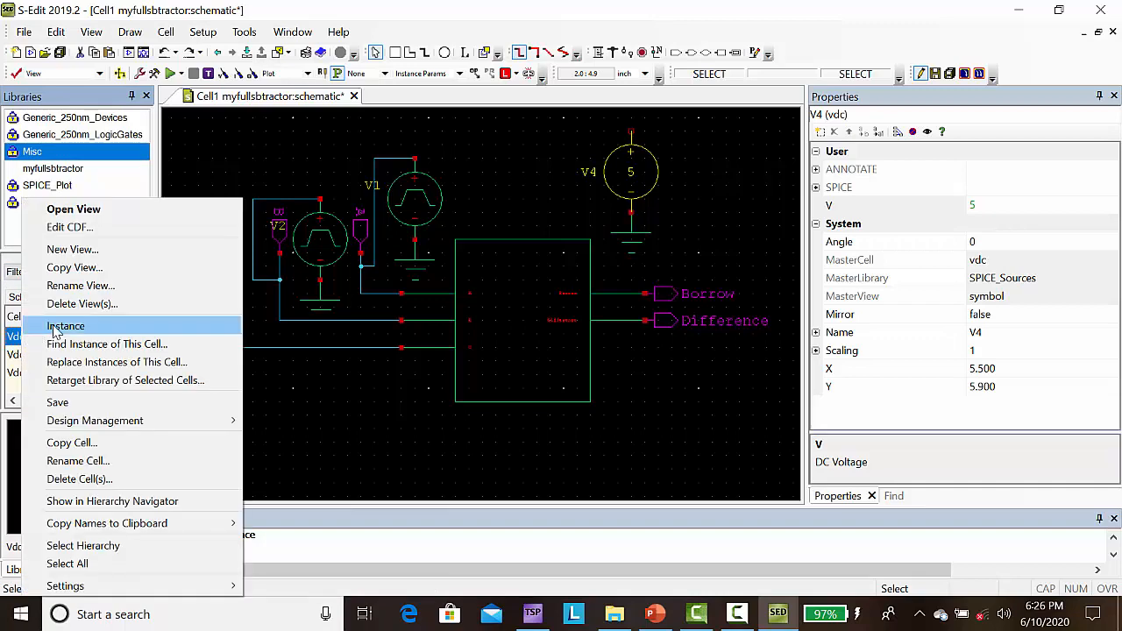
{"action": "left_click", "coordinate": [55, 326]}
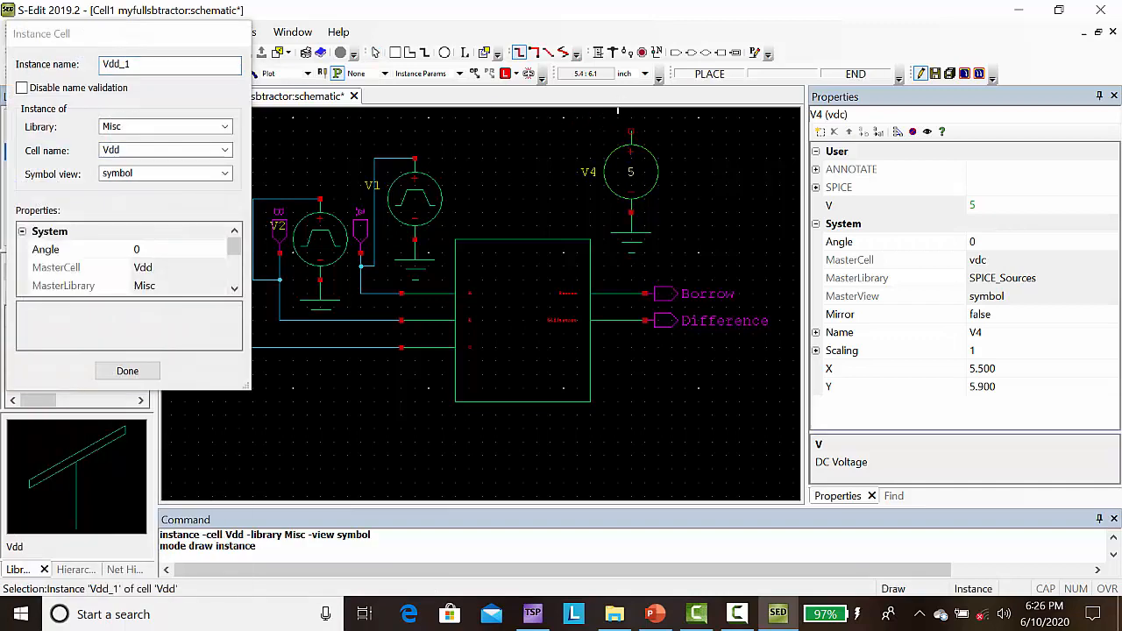
{"action": "left_click", "coordinate": [631, 132]}
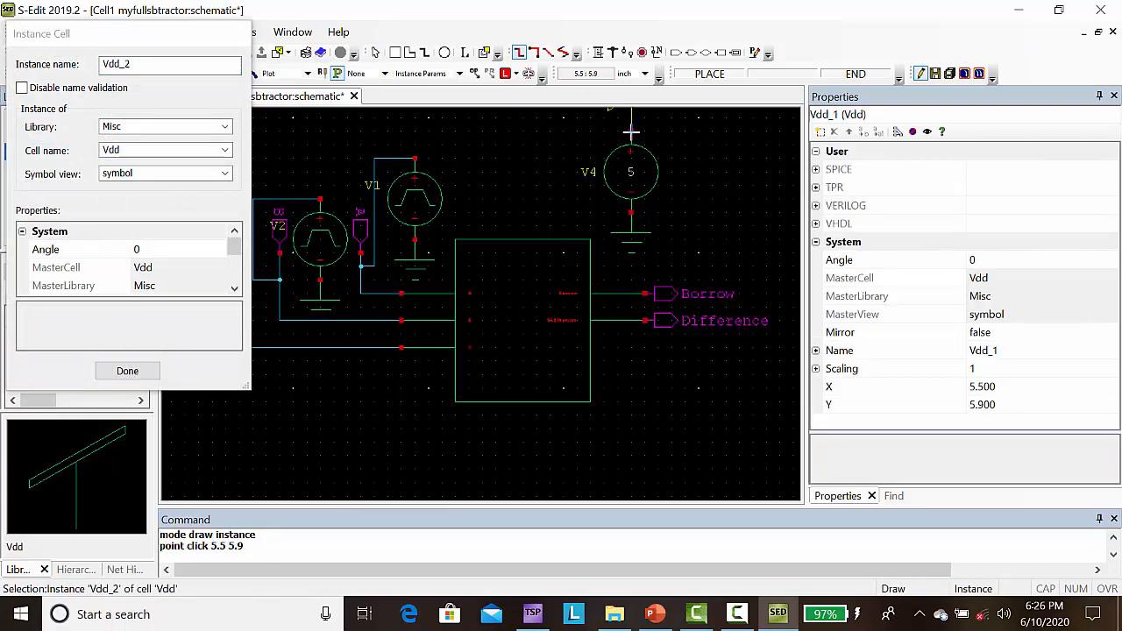
{"action": "key", "text": "Escape"}
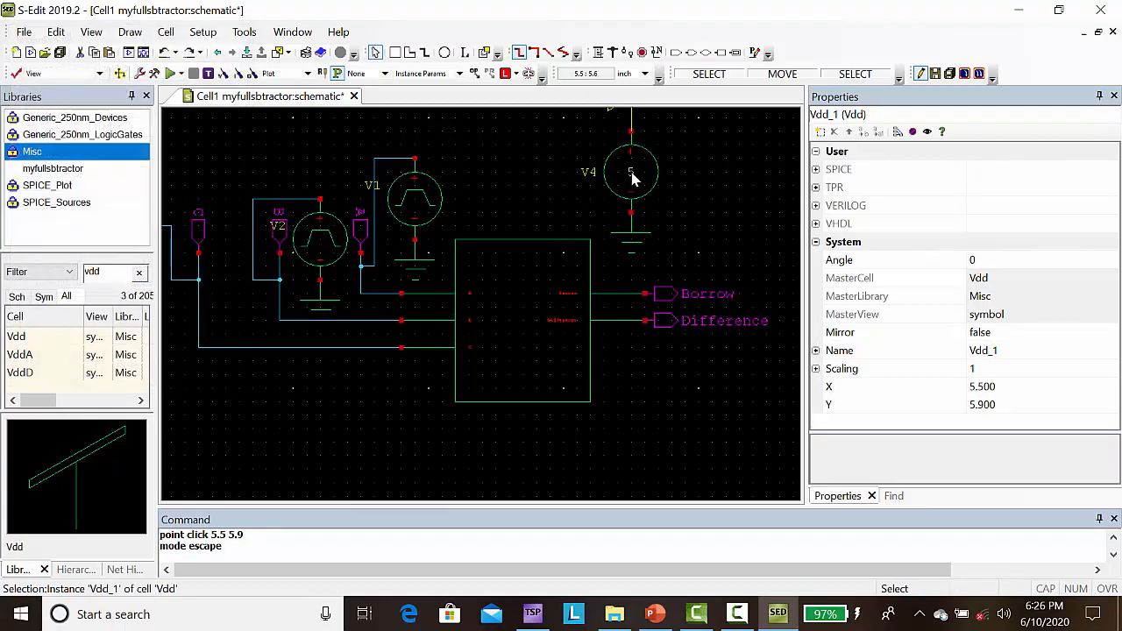
Step: Set the DC voltage V of the vdc source V4 to 2.5v
{"action": "left_click", "coordinate": [632, 178]}
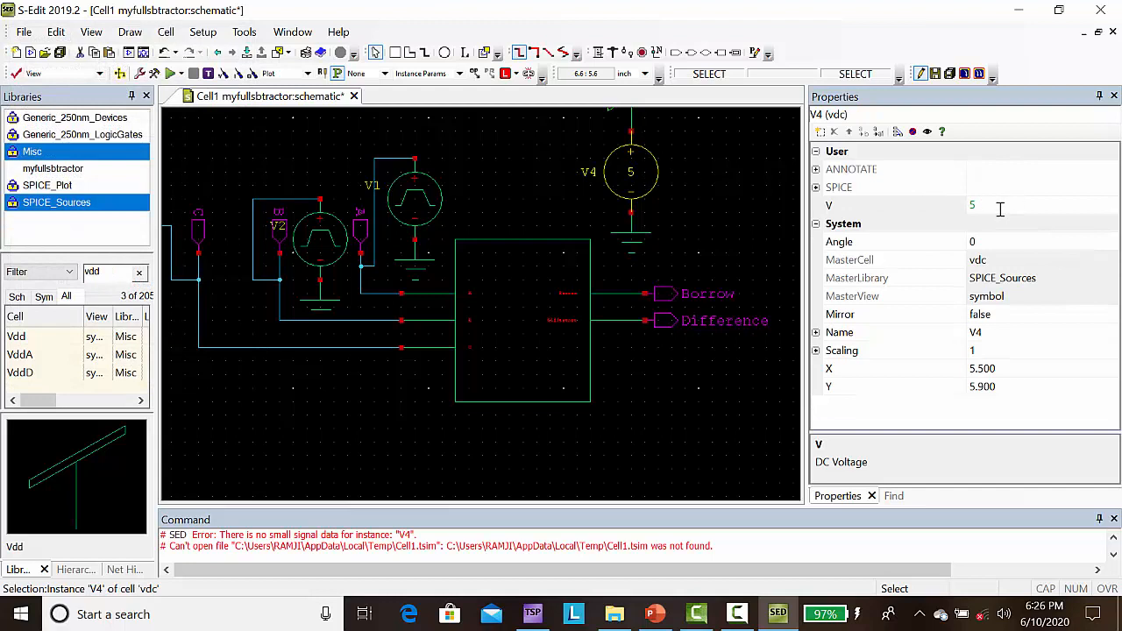
{"action": "left_click", "coordinate": [1000, 206]}
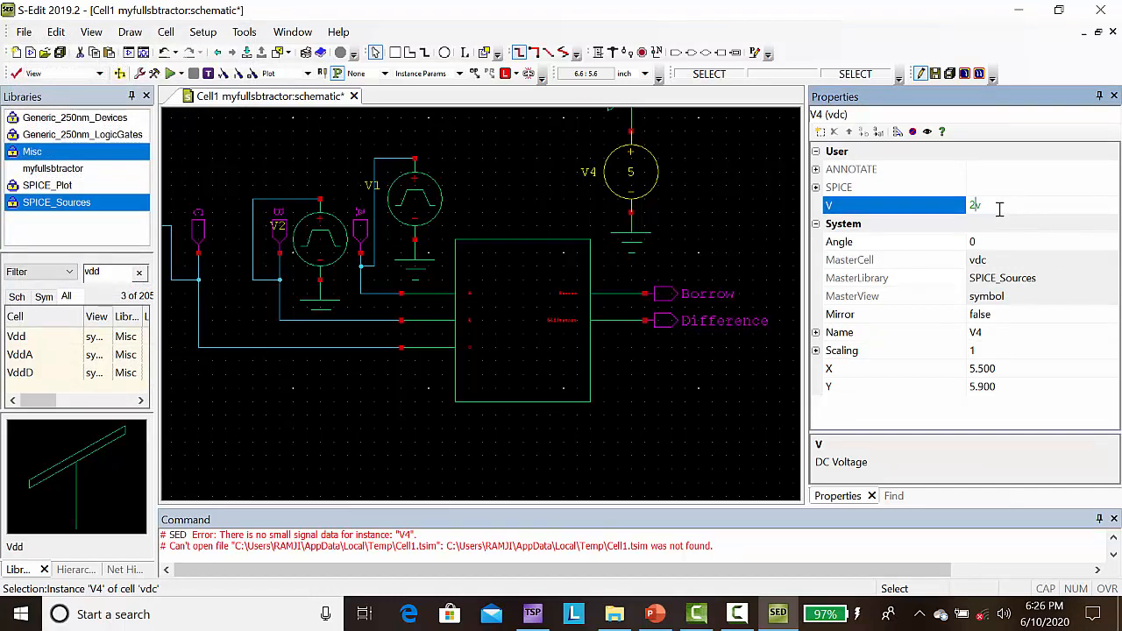
{"action": "key", "text": "Return"}
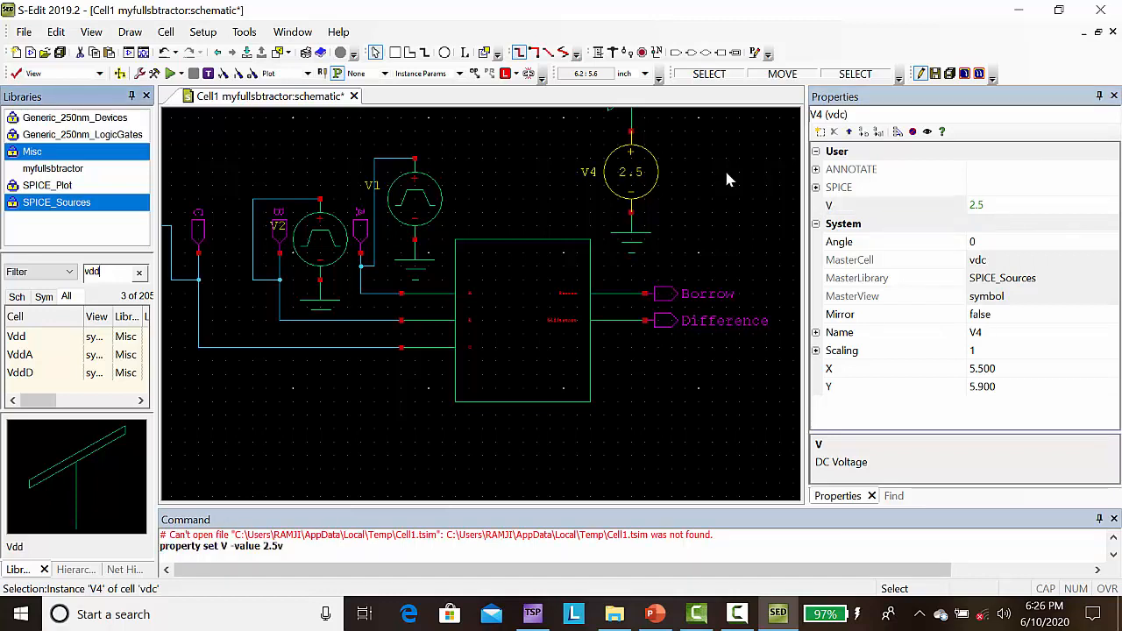
Step: Set VHigh of pulse source V1, which drives port A, to 2.5v and deselect it
{"action": "left_click", "coordinate": [417, 219]}
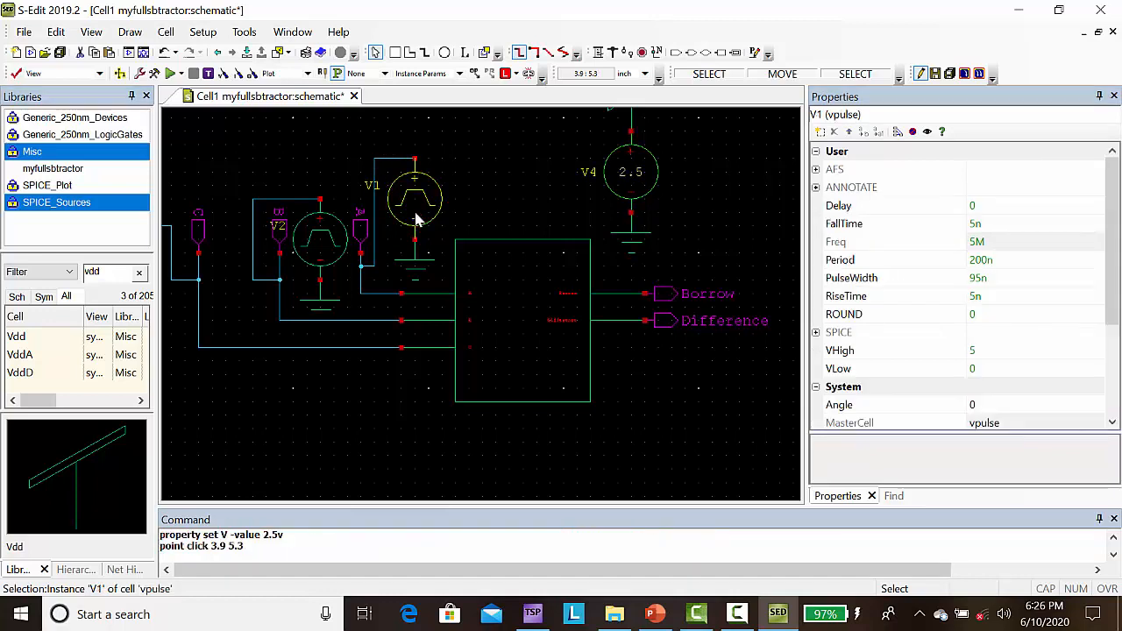
{"action": "left_click", "coordinate": [989, 349]}
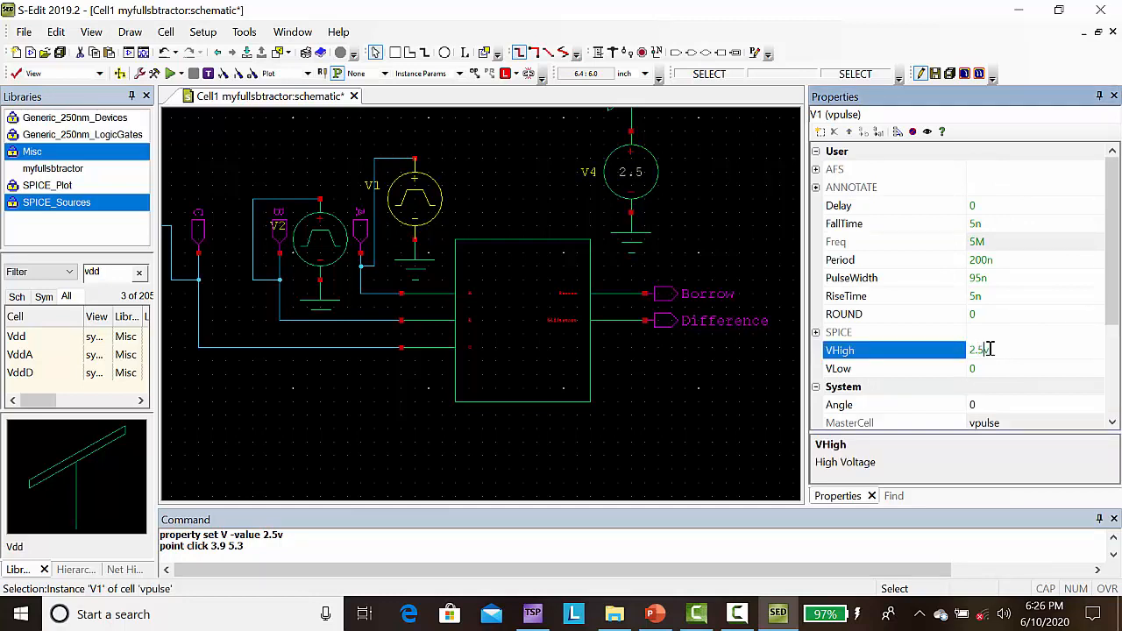
{"action": "key", "text": "Return"}
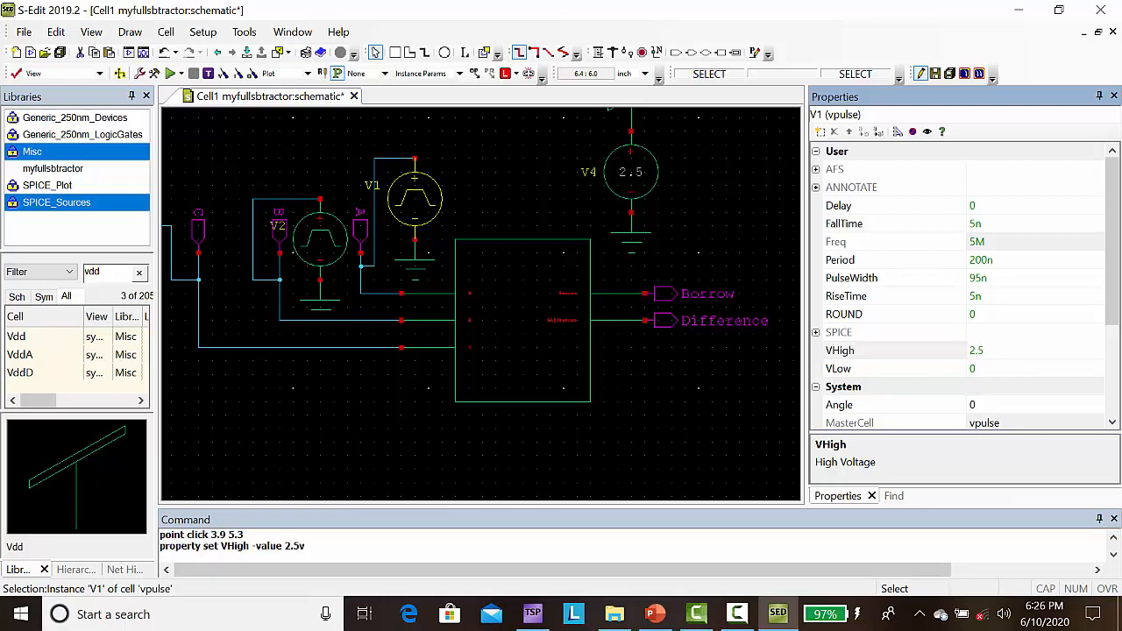
{"action": "left_click", "coordinate": [307, 396]}
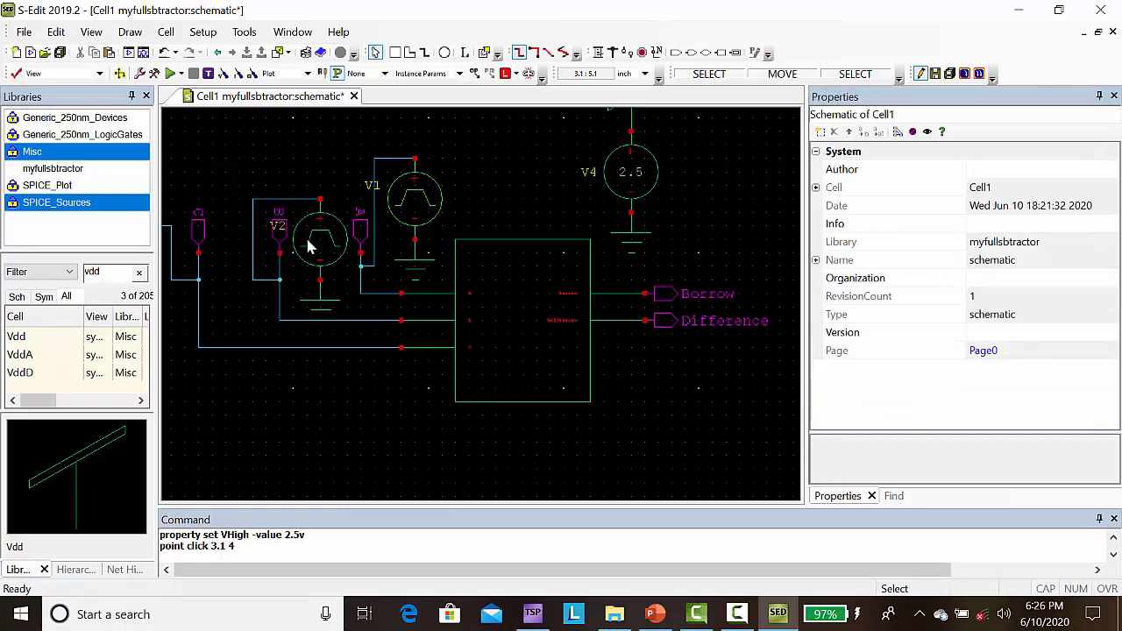
Step: Set VHigh of pulse source V2, which drives port B, to 2.5v
{"action": "left_click", "coordinate": [307, 247]}
{"action": "left_click", "coordinate": [992, 349]}
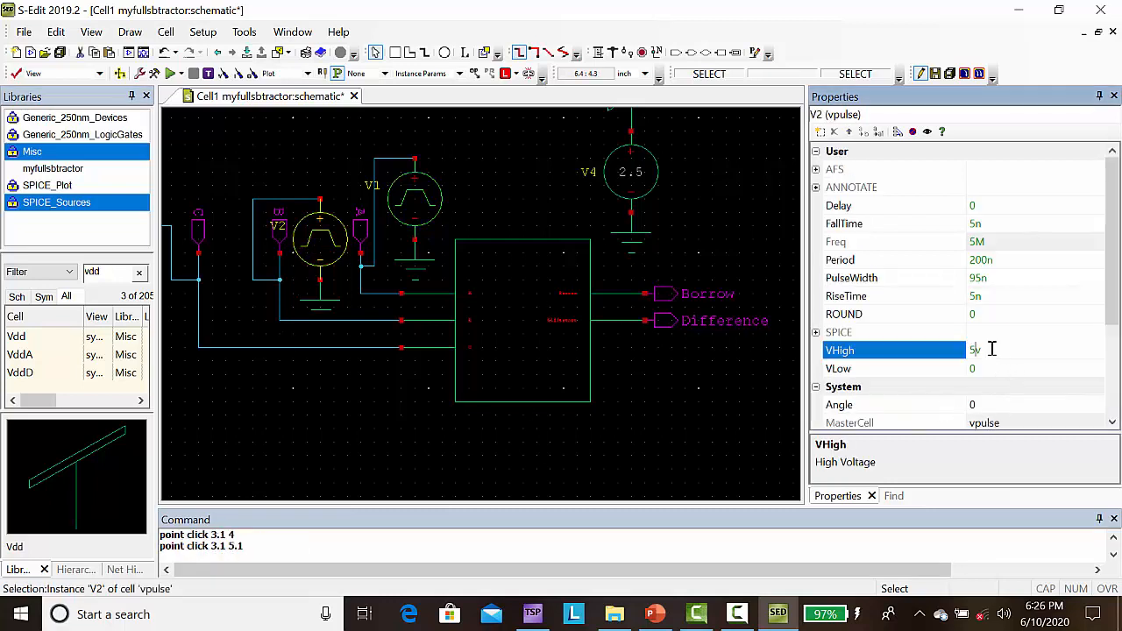
{"action": "key", "text": "BackSpace"}
{"action": "type", "text": "2.5"}
{"action": "key", "text": "Return"}
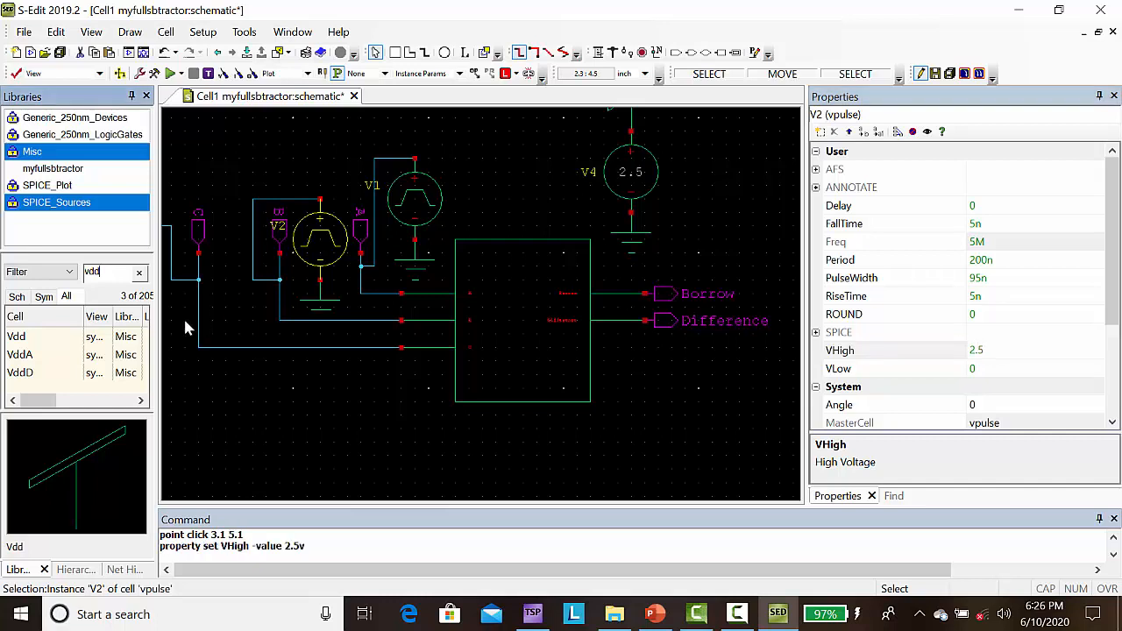
Step: Set VHigh of pulse source V3, which drives port C, to 2.5v and deselect it
{"action": "left_click", "coordinate": [184, 368]}
{"action": "left_click", "coordinate": [185, 362]}
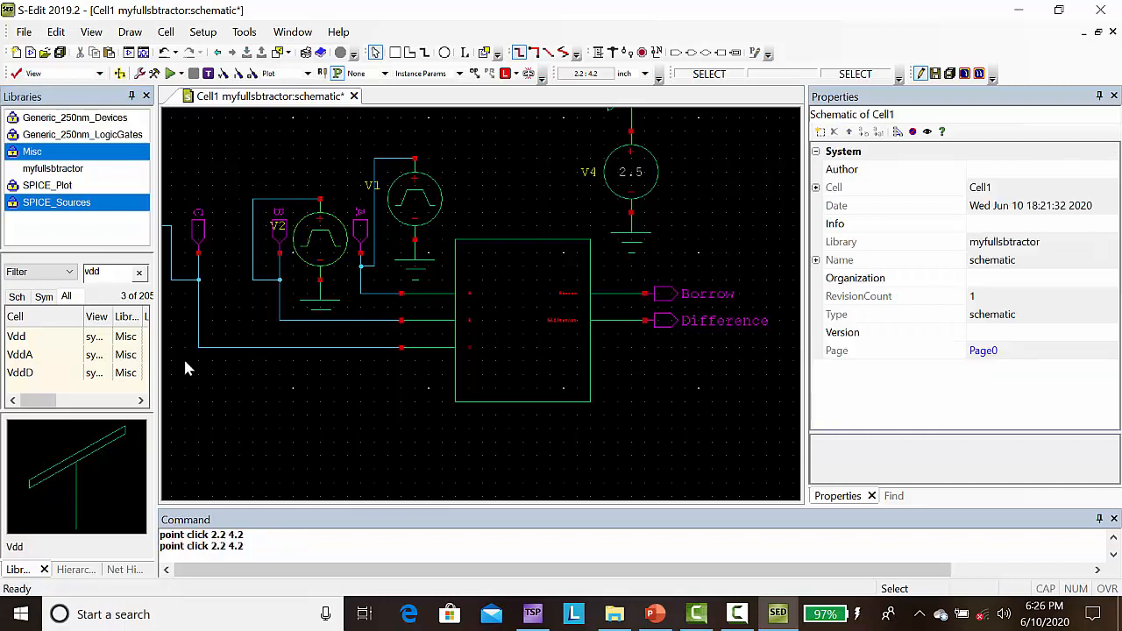
{"action": "key", "text": "Left"}
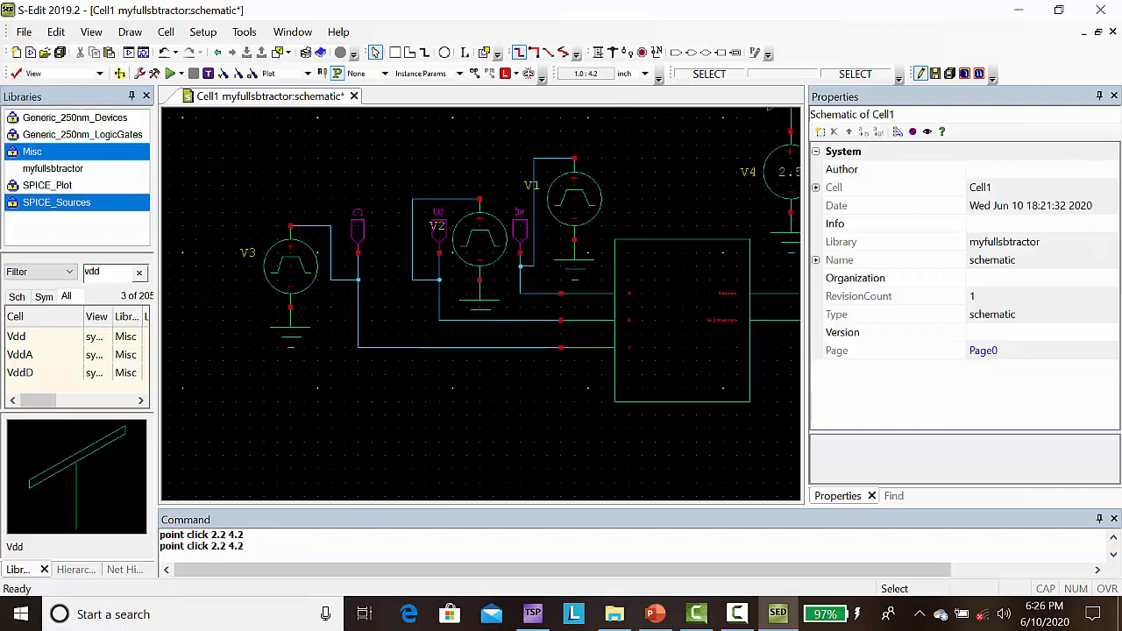
{"action": "left_click", "coordinate": [277, 273]}
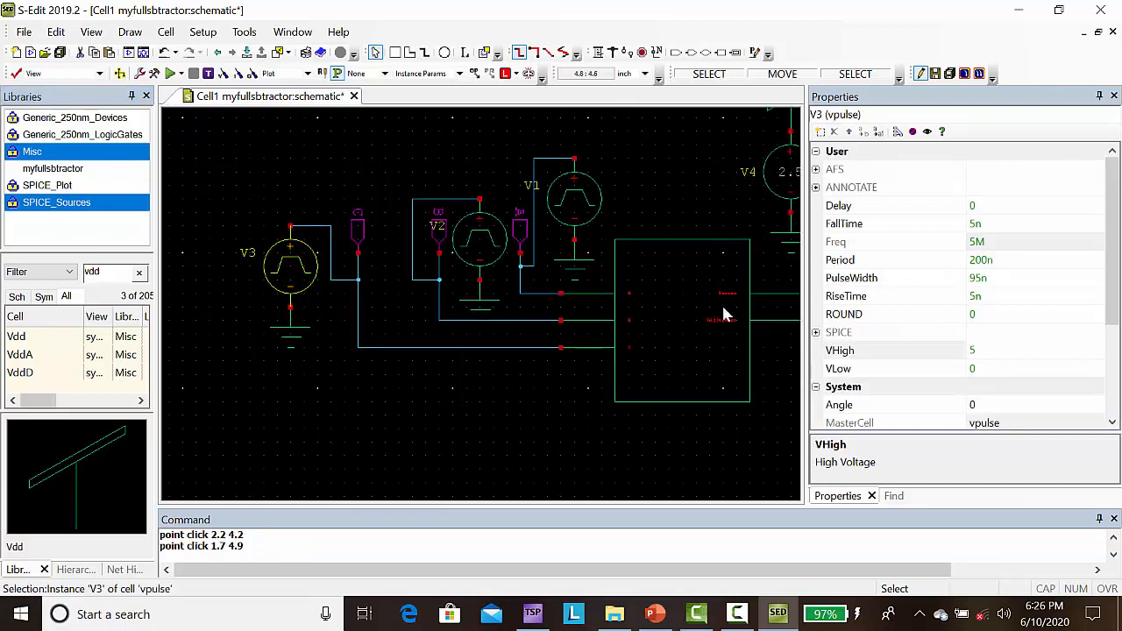
{"action": "left_click", "coordinate": [982, 351]}
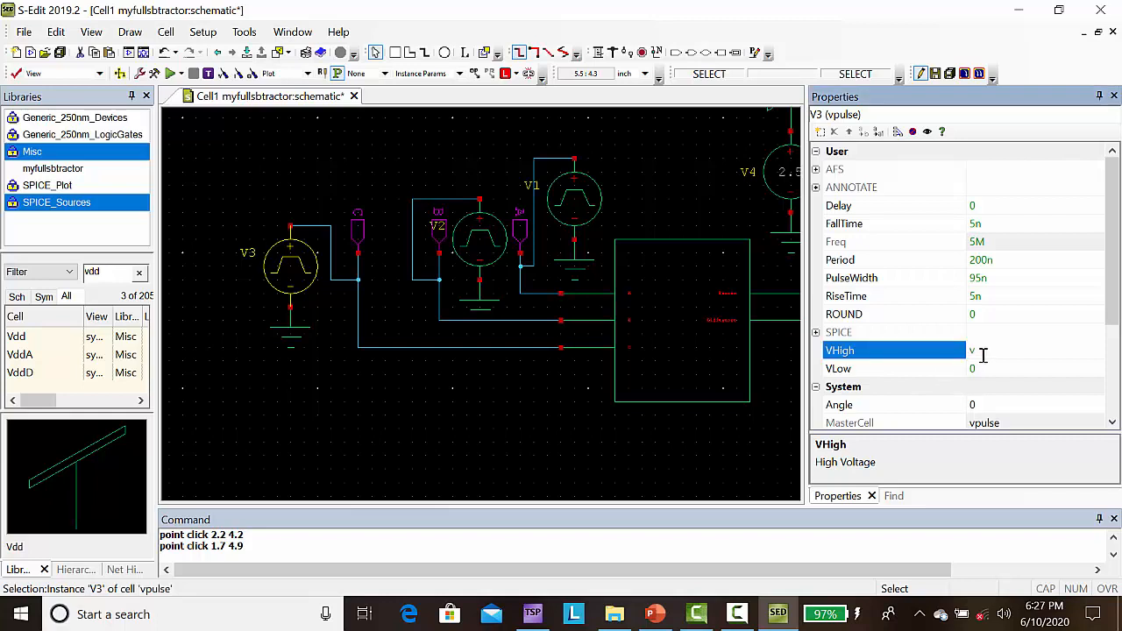
{"action": "type", "text": "2.5v"}
{"action": "key", "text": "Return"}
{"action": "left_click", "coordinate": [549, 381]}
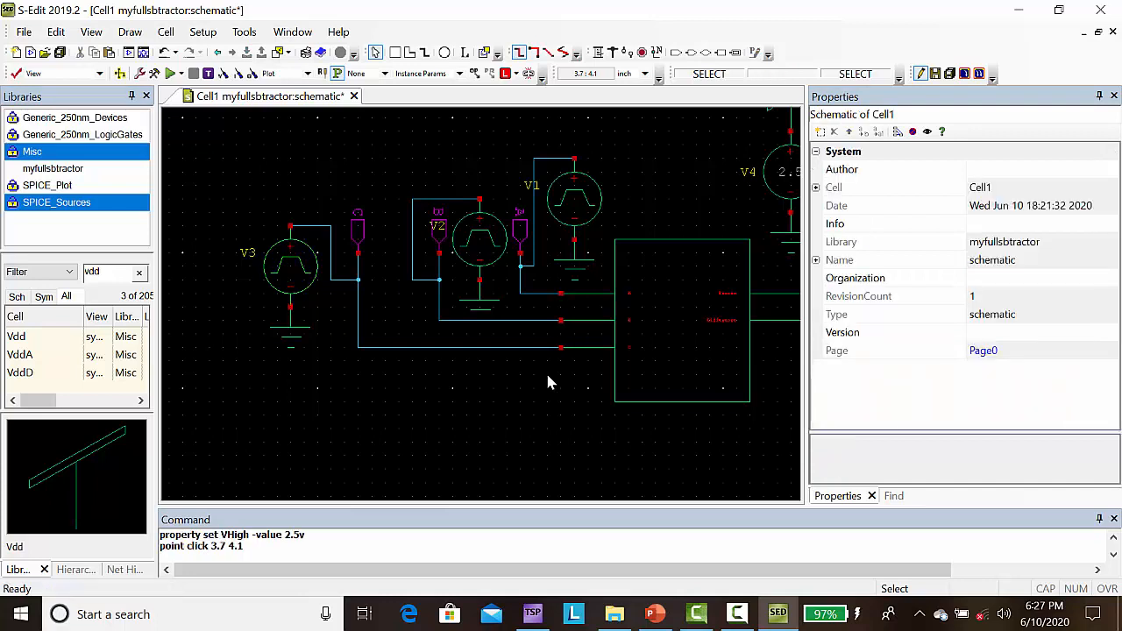
Step: Set the Period of pulse source V1, which drives port A, to 100ns and deselect it
{"action": "left_click", "coordinate": [576, 219]}
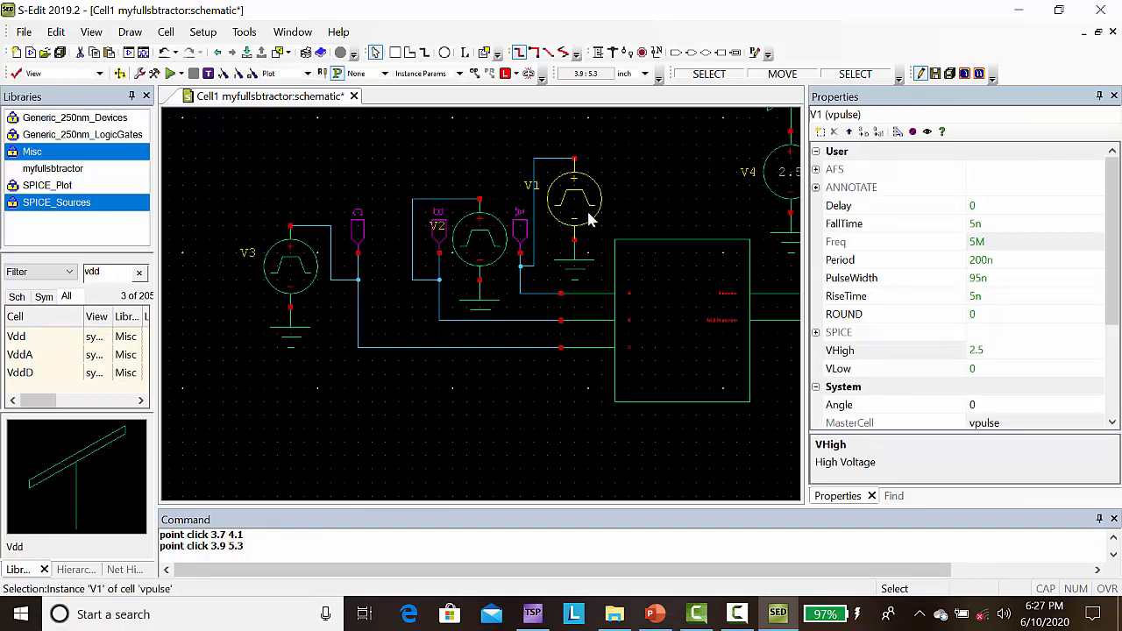
{"action": "left_click", "coordinate": [979, 260]}
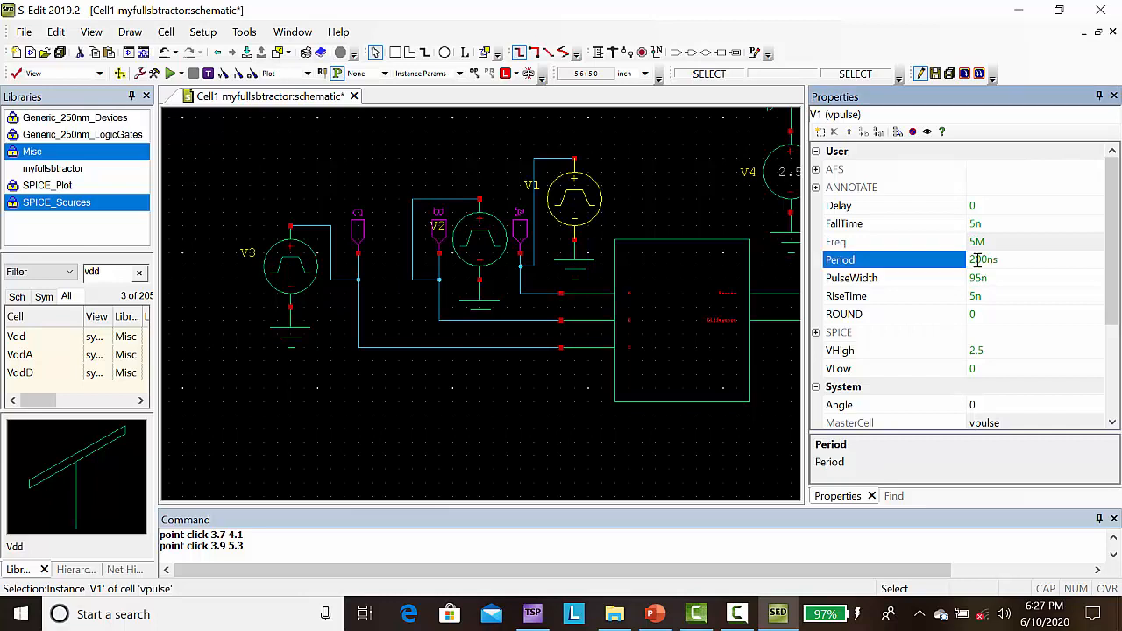
{"action": "type", "text": "1"}
{"action": "key", "text": "Return"}
{"action": "left_click", "coordinate": [519, 411]}
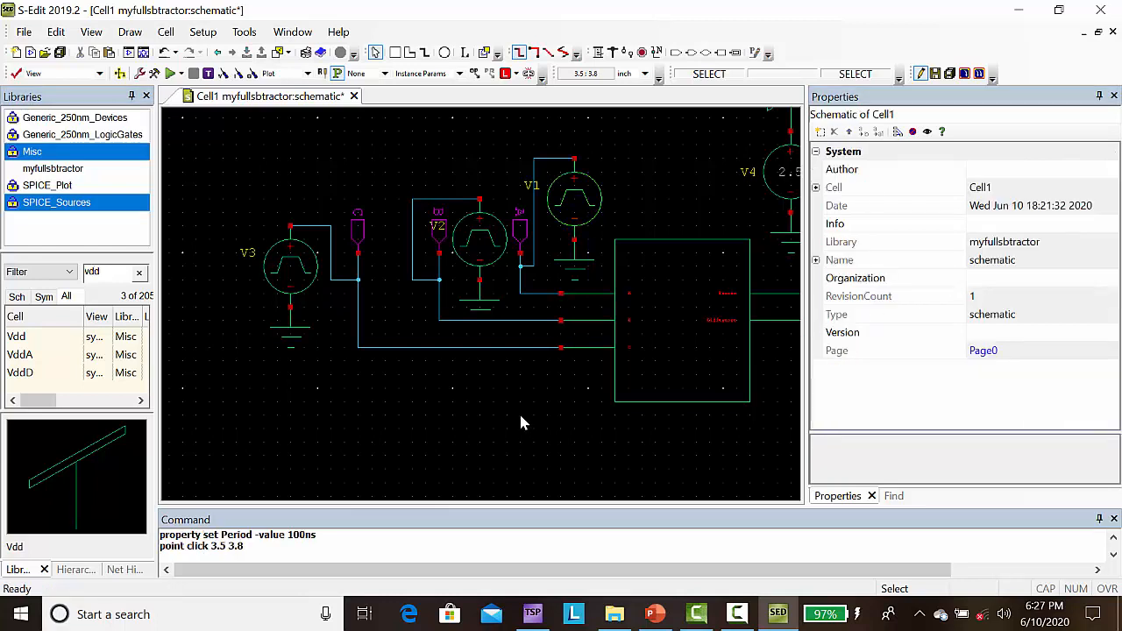
Step: Set the Period of pulse source V3, which drives port C, to 400ns and deselect it
{"action": "left_click", "coordinate": [481, 246]}
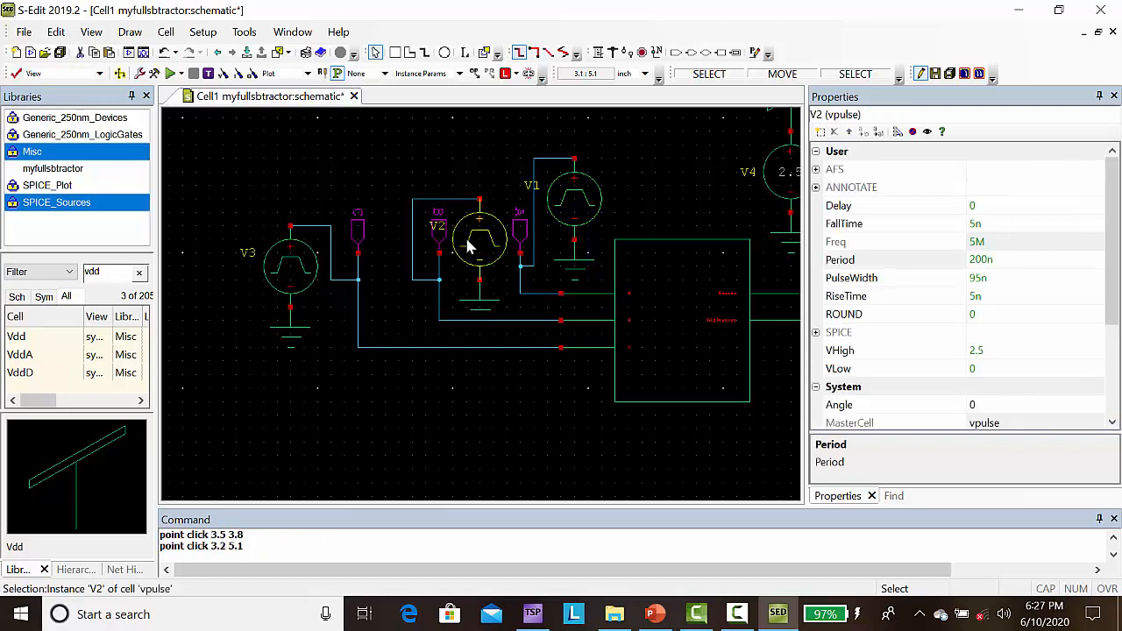
{"action": "left_click", "coordinate": [306, 272]}
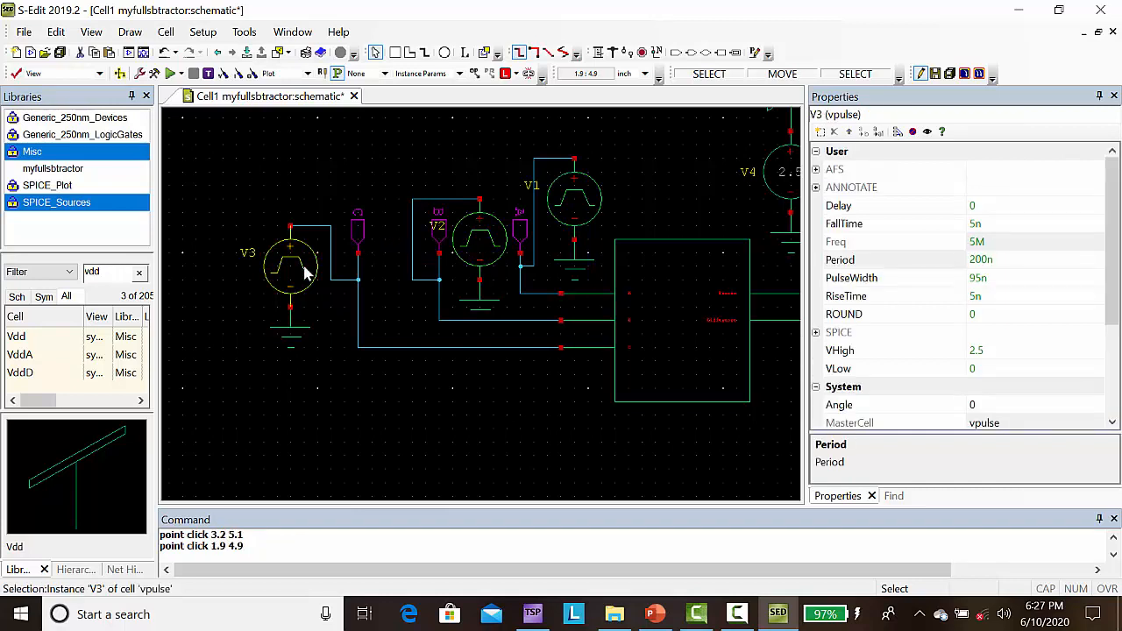
{"action": "left_click", "coordinate": [975, 260]}
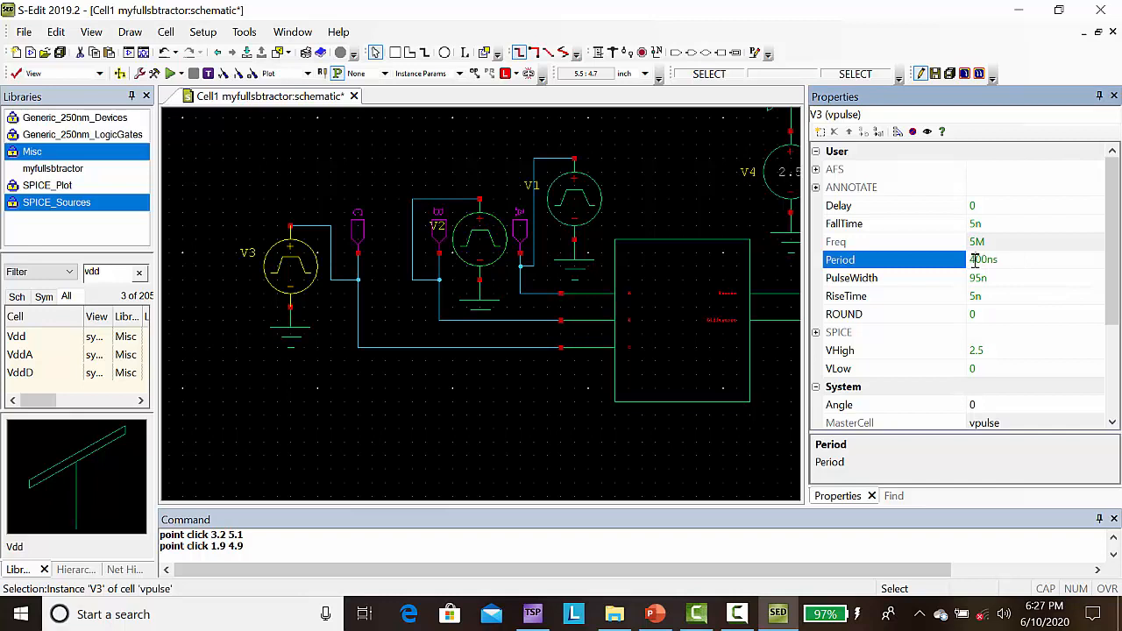
{"action": "key", "text": "Return"}
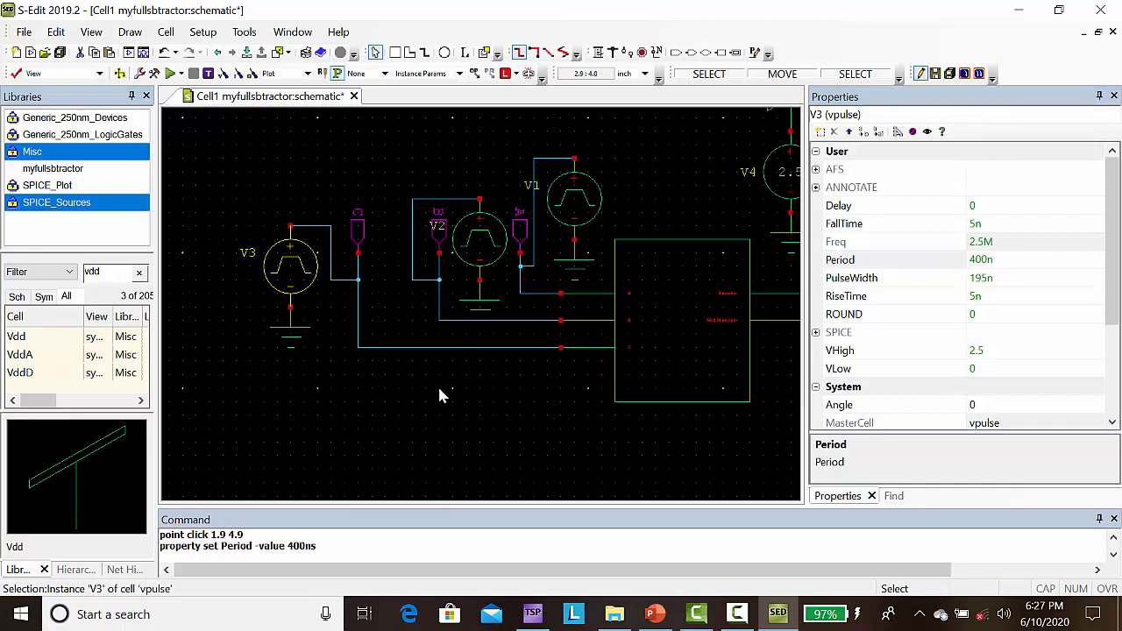
{"action": "left_click", "coordinate": [439, 391]}
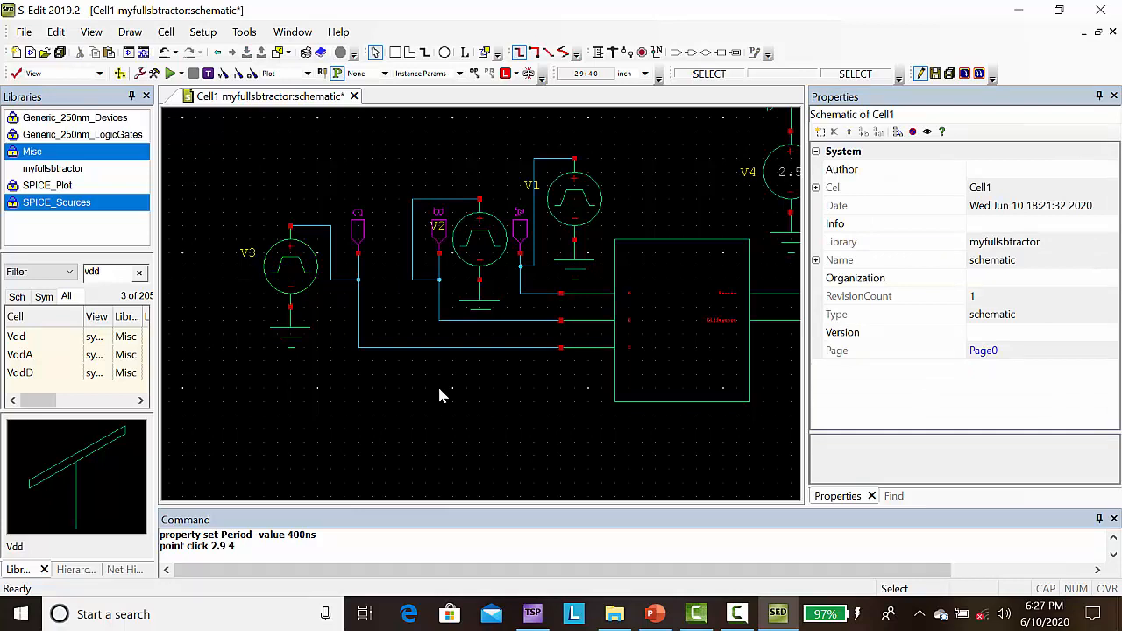
Step: List the cells of the SPICE_Plot library without the vdd filter and find V_VoltagePrint
{"action": "key", "text": "Right"}
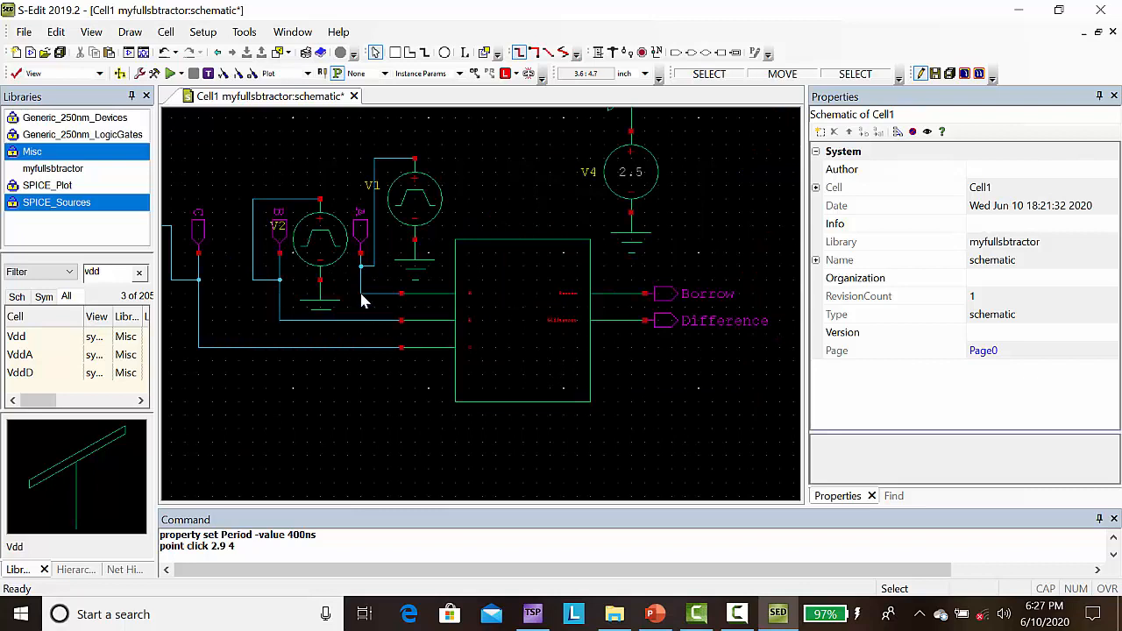
{"action": "left_click", "coordinate": [59, 187]}
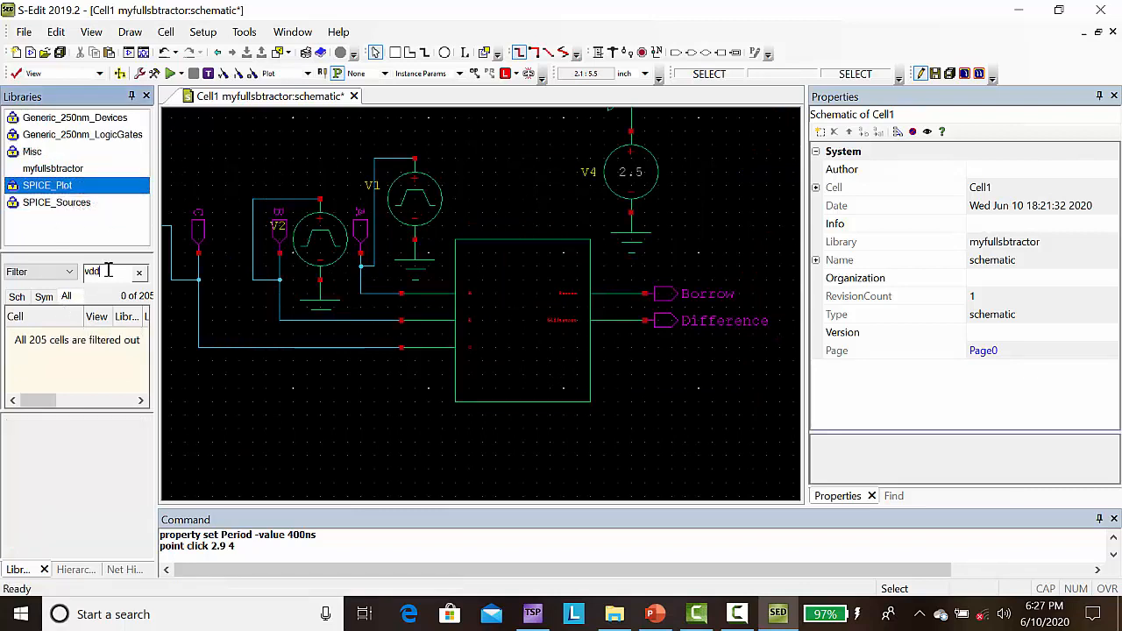
{"action": "key", "text": "BackSpace"}
{"action": "key", "text": "BackSpace"}
{"action": "key", "text": "BackSpace"}
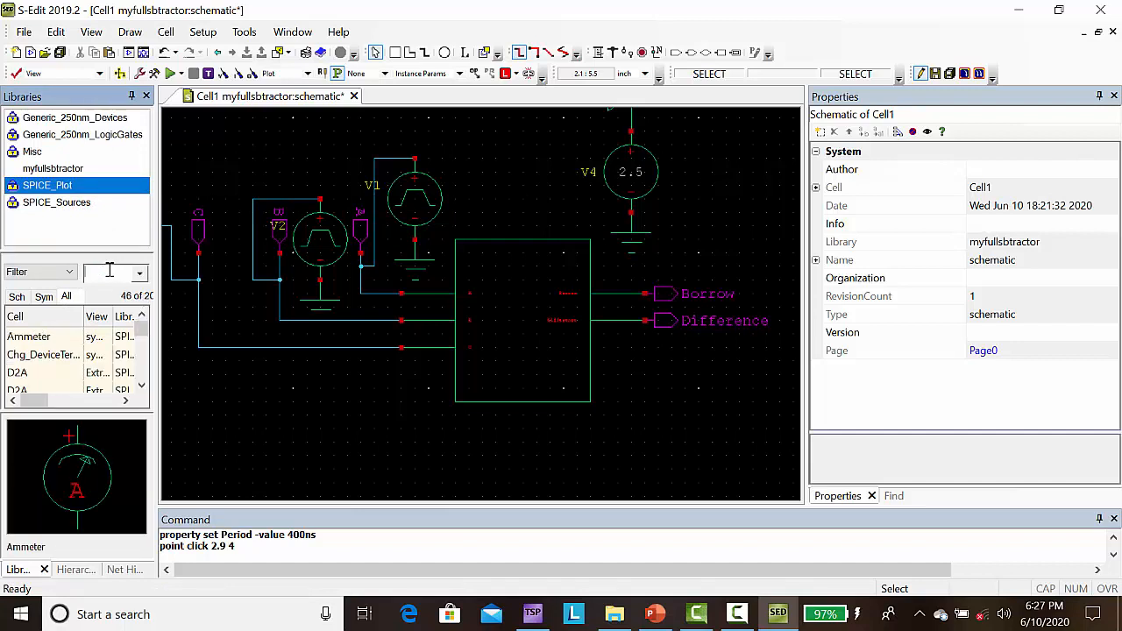
{"action": "left_click", "coordinate": [142, 343]}
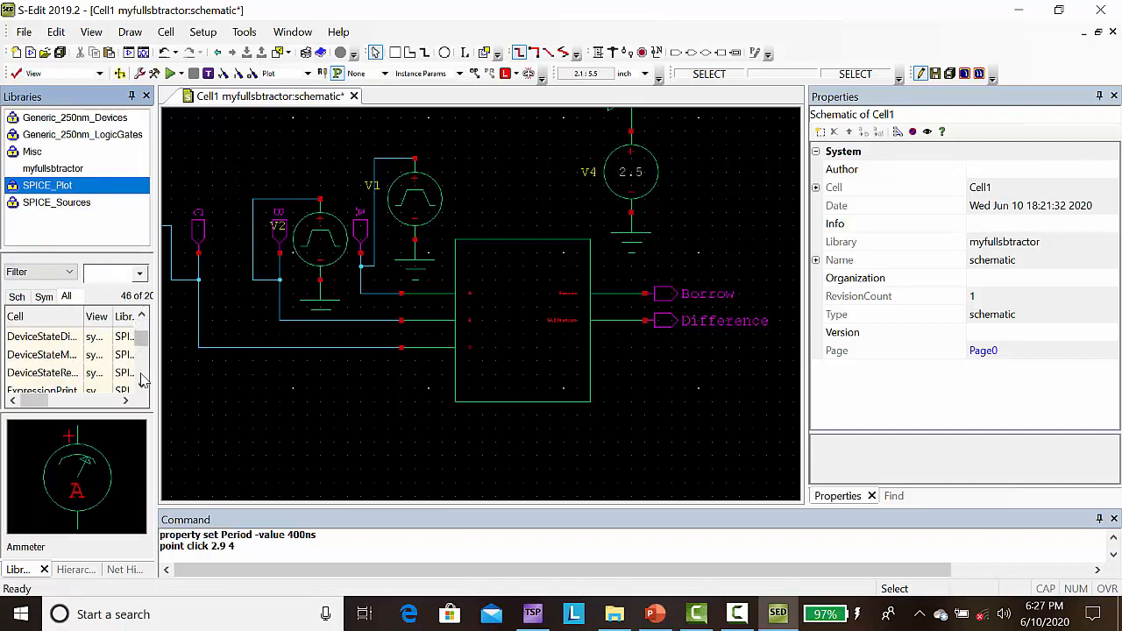
{"action": "left_click_drag", "start_coordinate": [143, 344], "coordinate": [143, 371]}
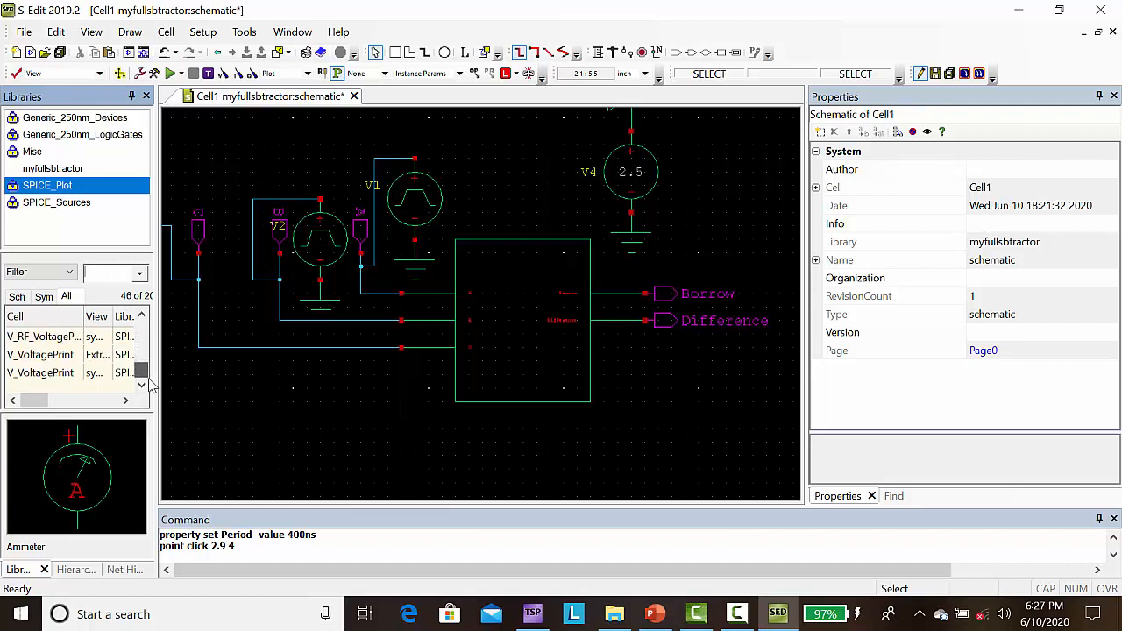
{"action": "left_click", "coordinate": [31, 373]}
{"action": "double_click", "coordinate": [35, 373]}
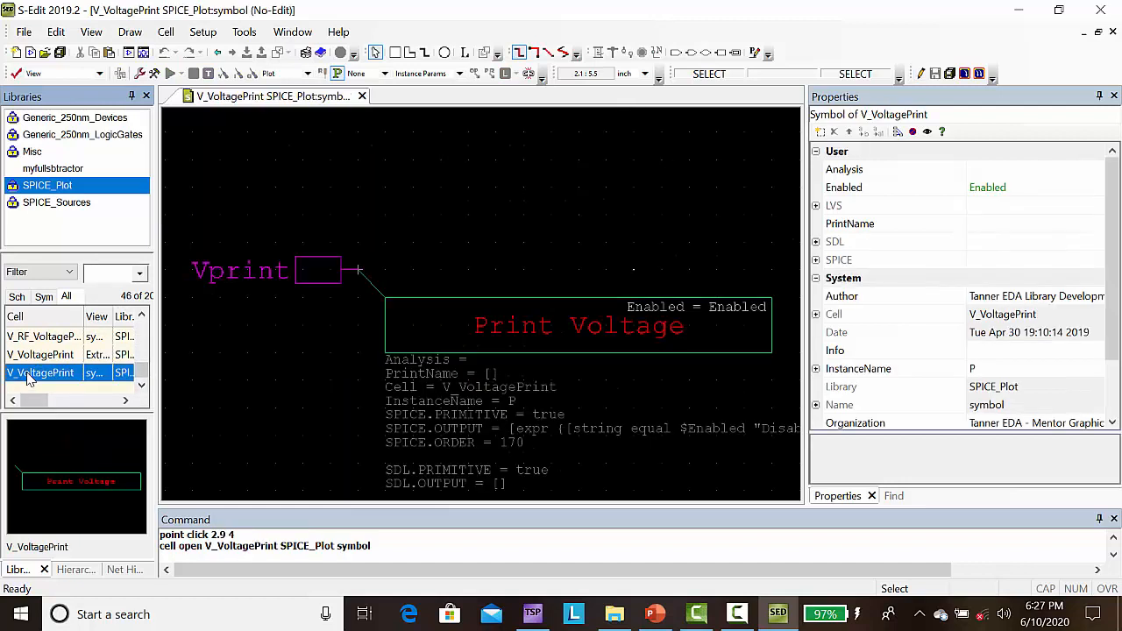
{"action": "right_click", "coordinate": [31, 377]}
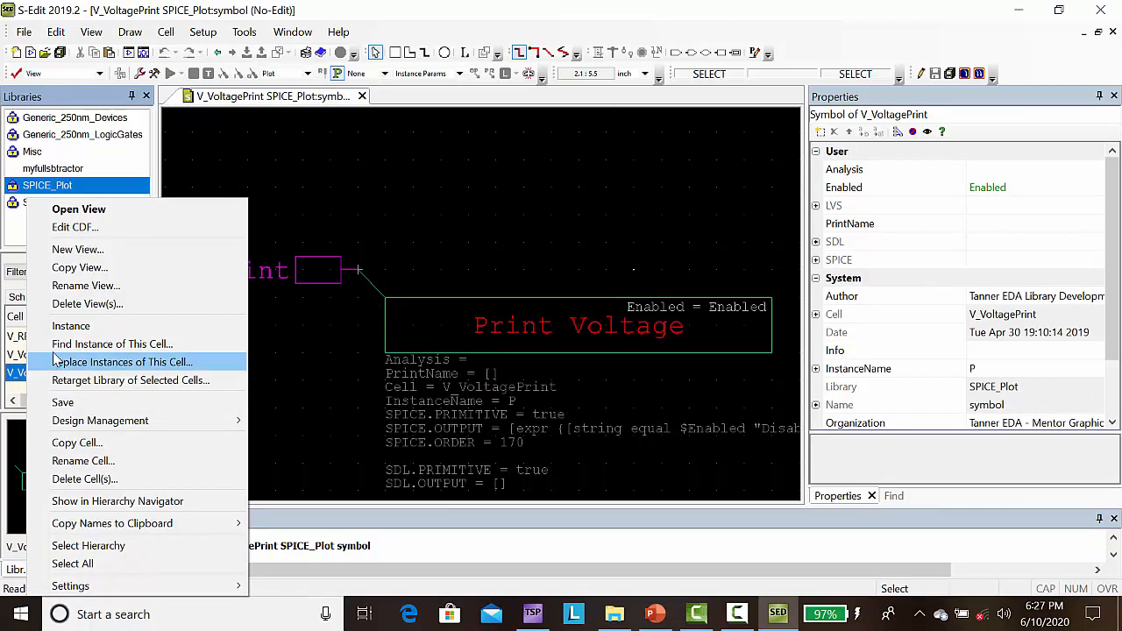
{"action": "left_click", "coordinate": [69, 325]}
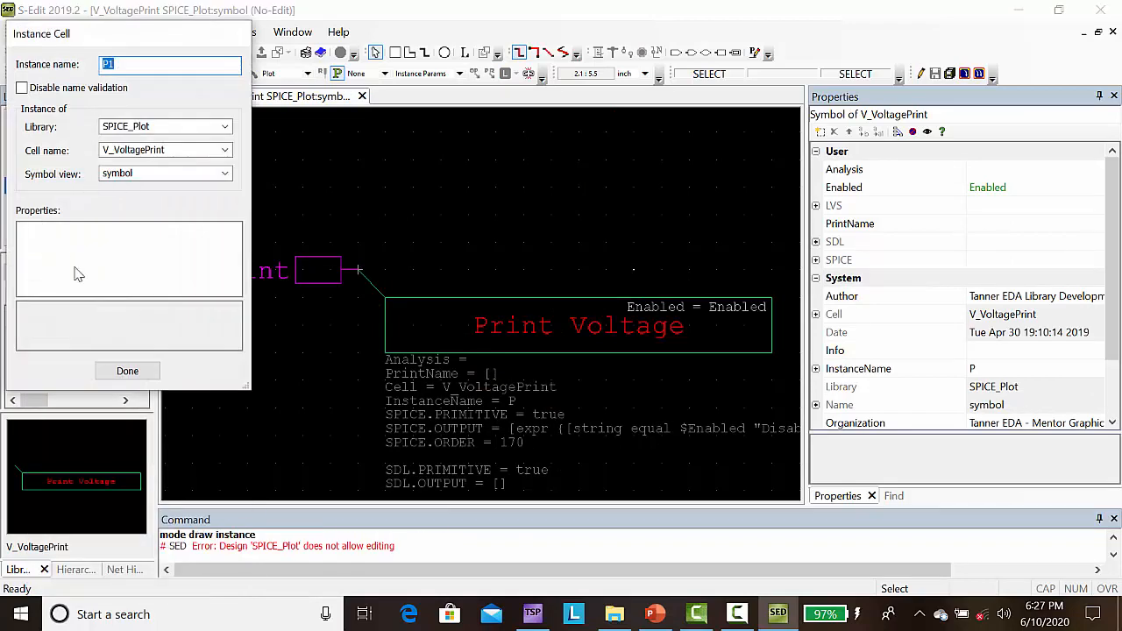
{"action": "key", "text": "Escape"}
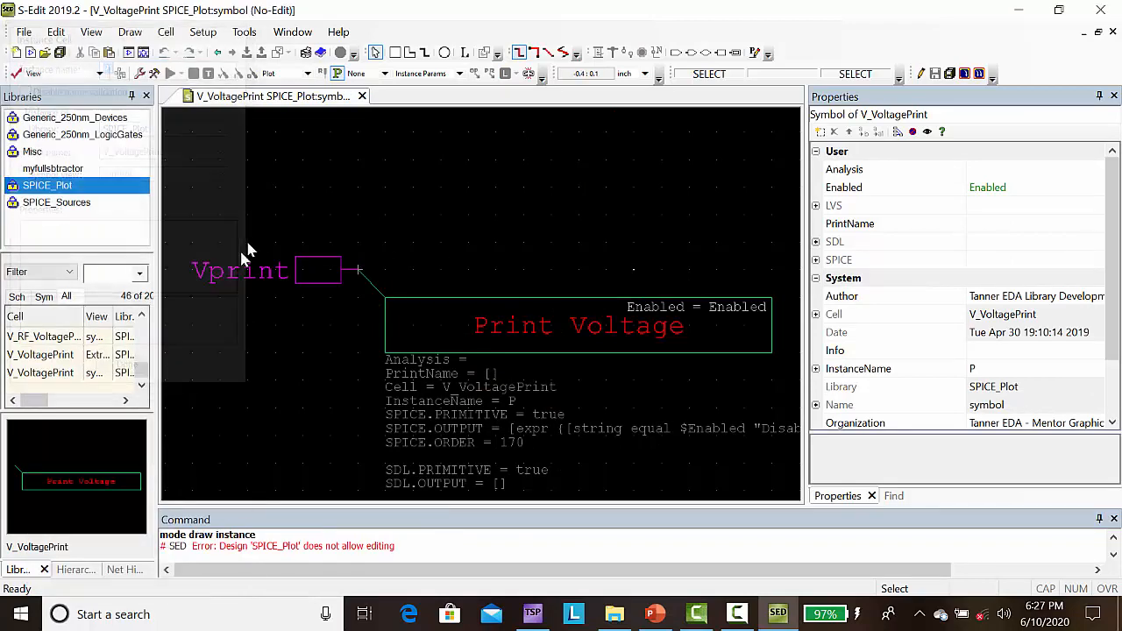
{"action": "left_click", "coordinate": [53, 168]}
{"action": "double_click", "coordinate": [21, 373]}
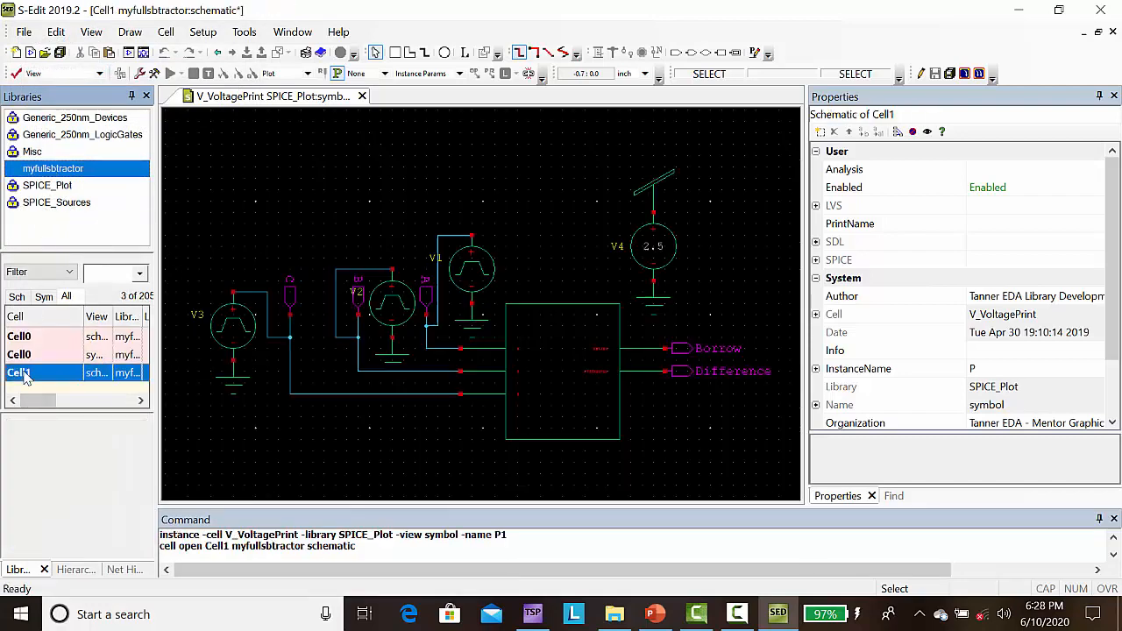
{"action": "left_click", "coordinate": [58, 204]}
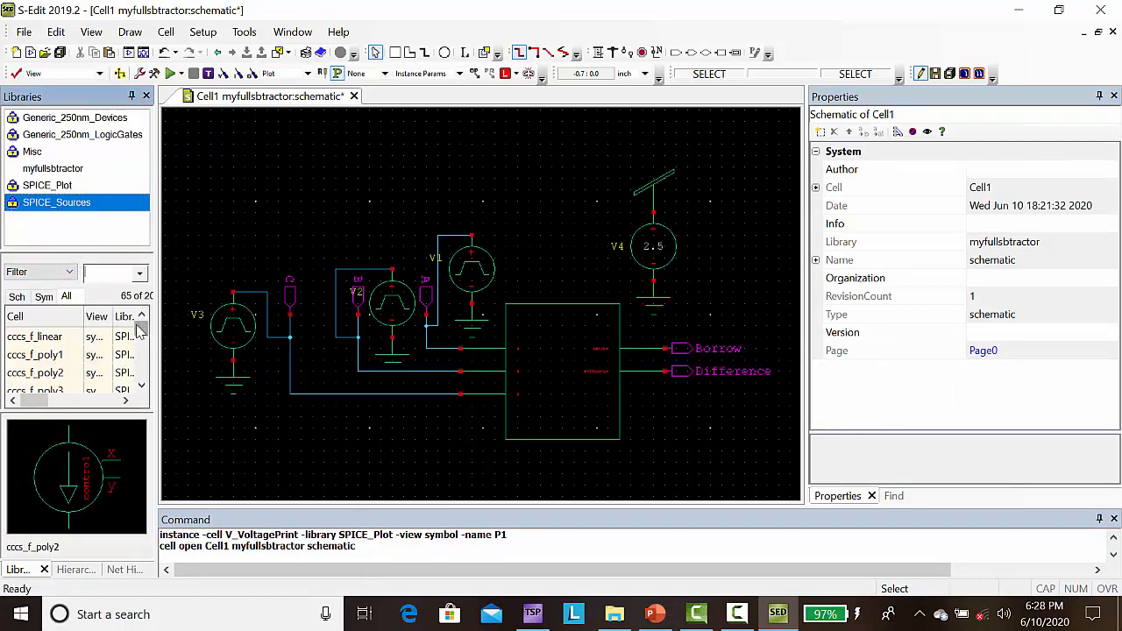
{"action": "left_click_drag", "start_coordinate": [138, 326], "coordinate": [143, 371]}
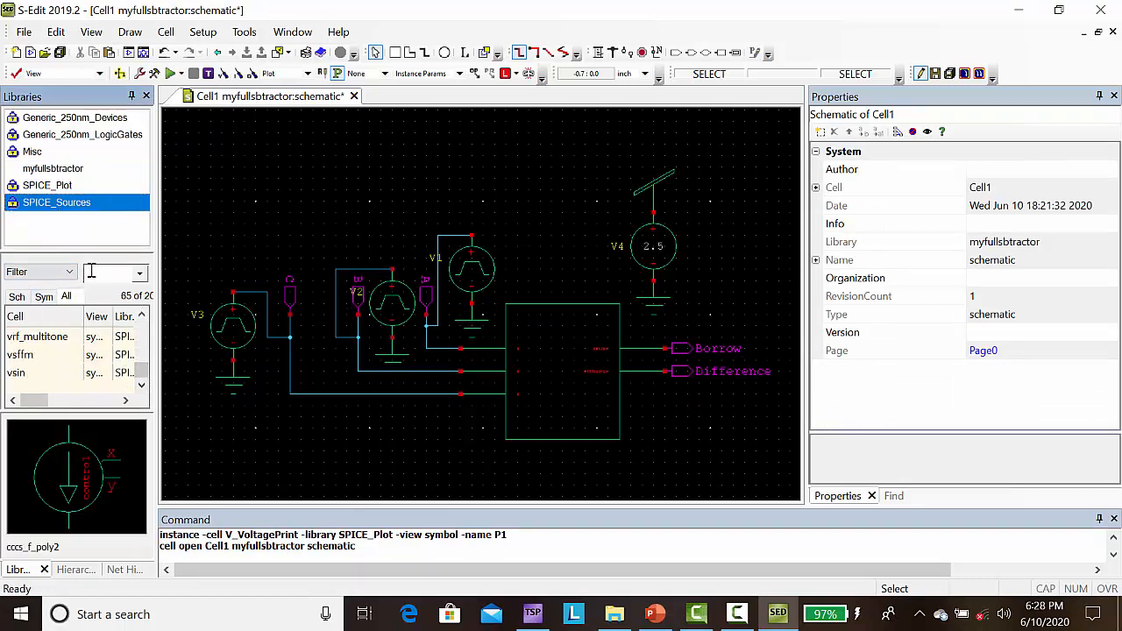
Step: Place V_VoltagePrint symbols from the SPICE_Plot library on the Difference and Borrow output wires in Cell1
{"action": "left_click", "coordinate": [63, 186]}
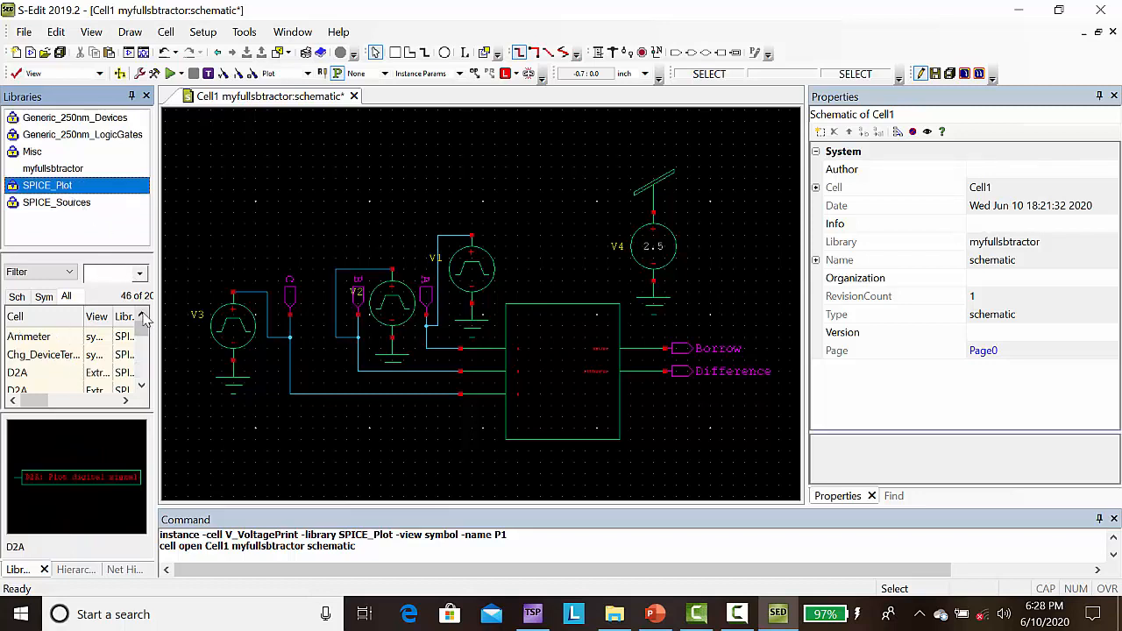
{"action": "left_click_drag", "start_coordinate": [141, 326], "coordinate": [153, 377]}
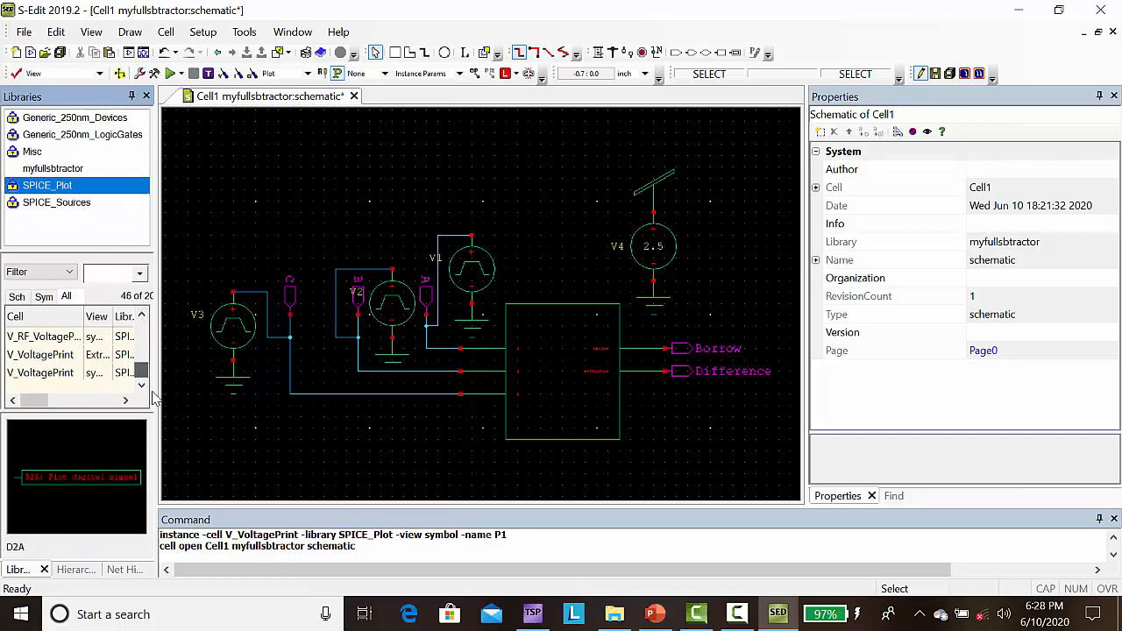
{"action": "left_click", "coordinate": [60, 372]}
{"action": "right_click", "coordinate": [60, 373]}
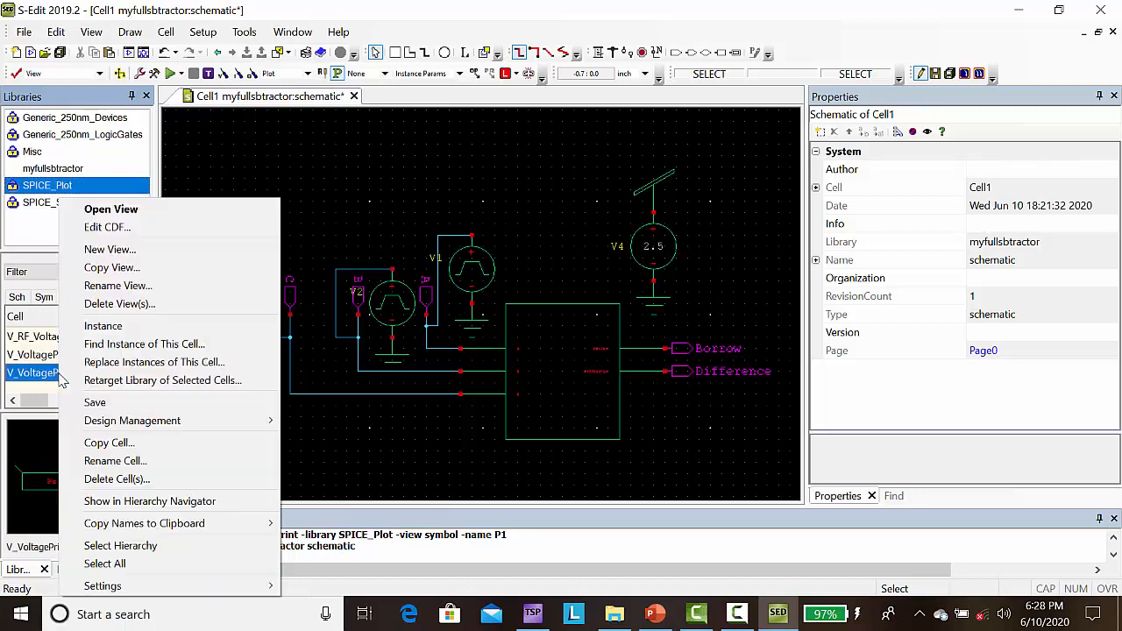
{"action": "left_click", "coordinate": [102, 326]}
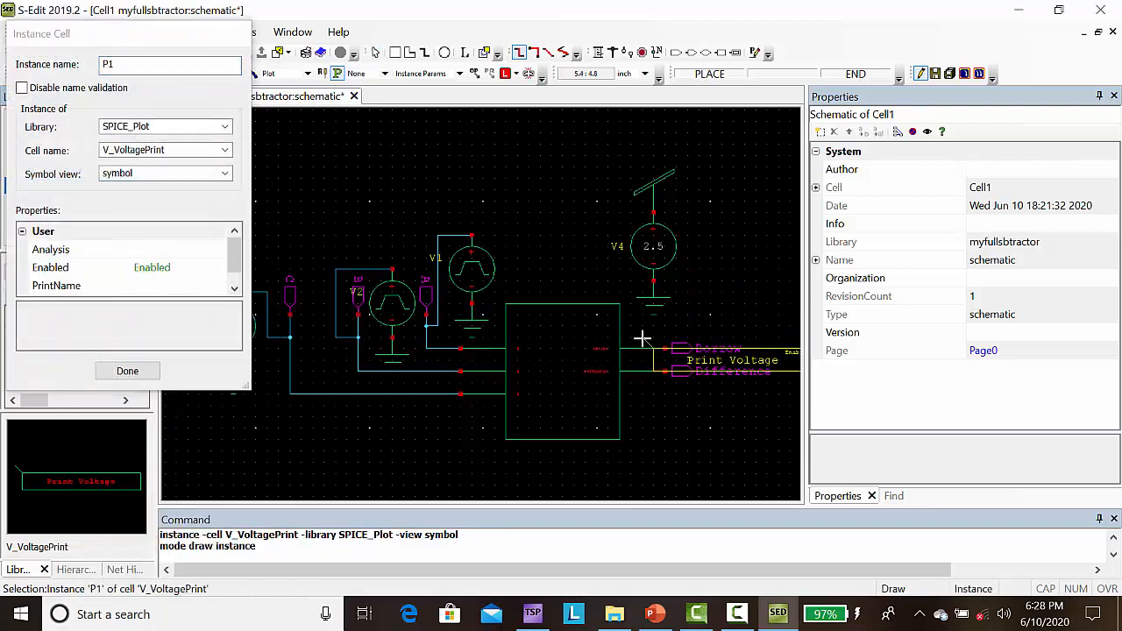
{"action": "left_click", "coordinate": [643, 373]}
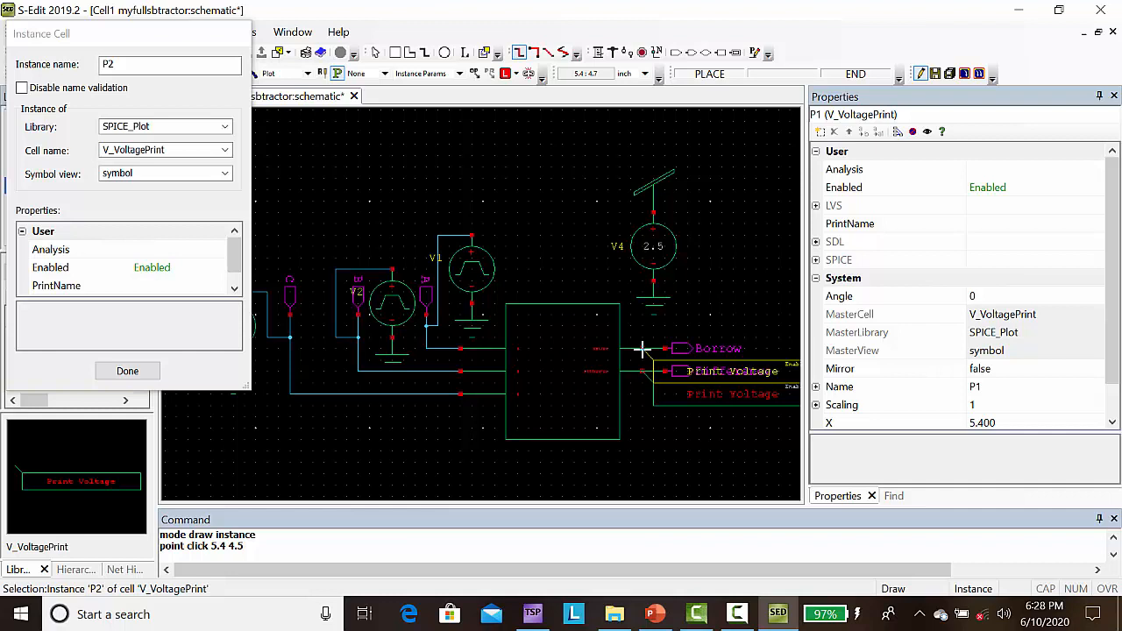
{"action": "left_click", "coordinate": [642, 349]}
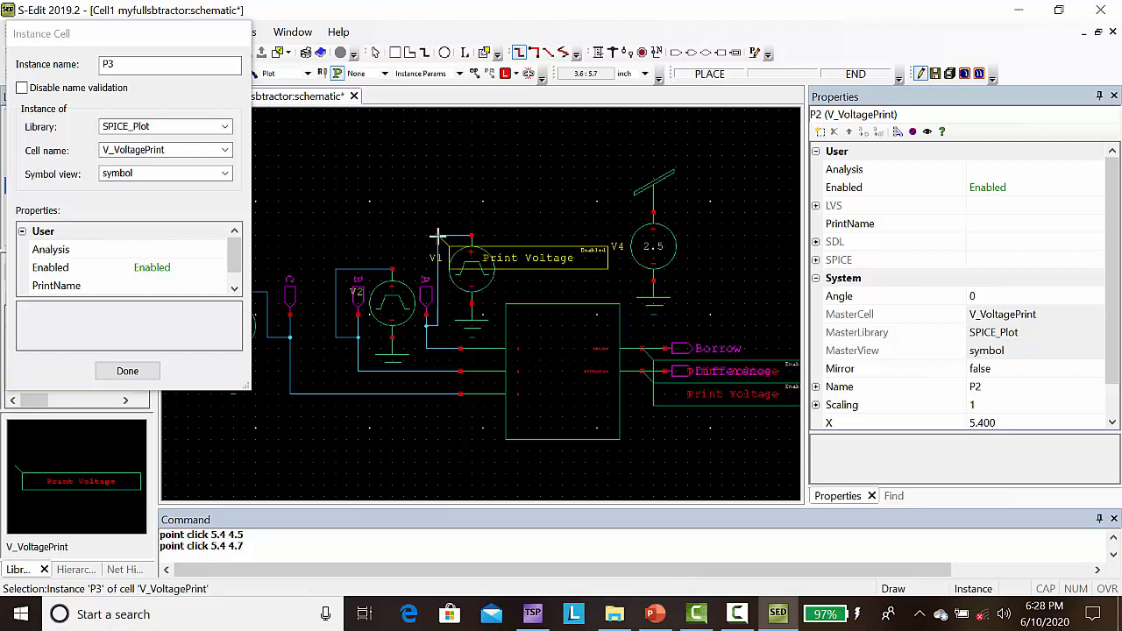
Step: Place V_VoltagePrint symbols on the wires of pulse sources V1, V2 and V3, and finish placing instances
{"action": "left_click", "coordinate": [438, 235]}
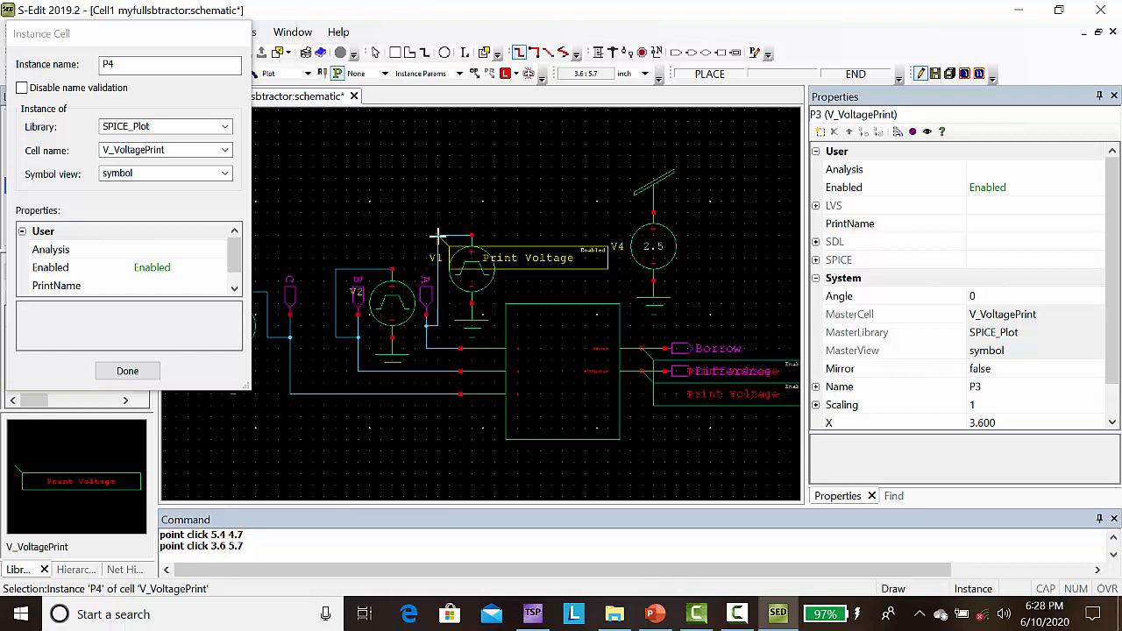
{"action": "left_click", "coordinate": [323, 259]}
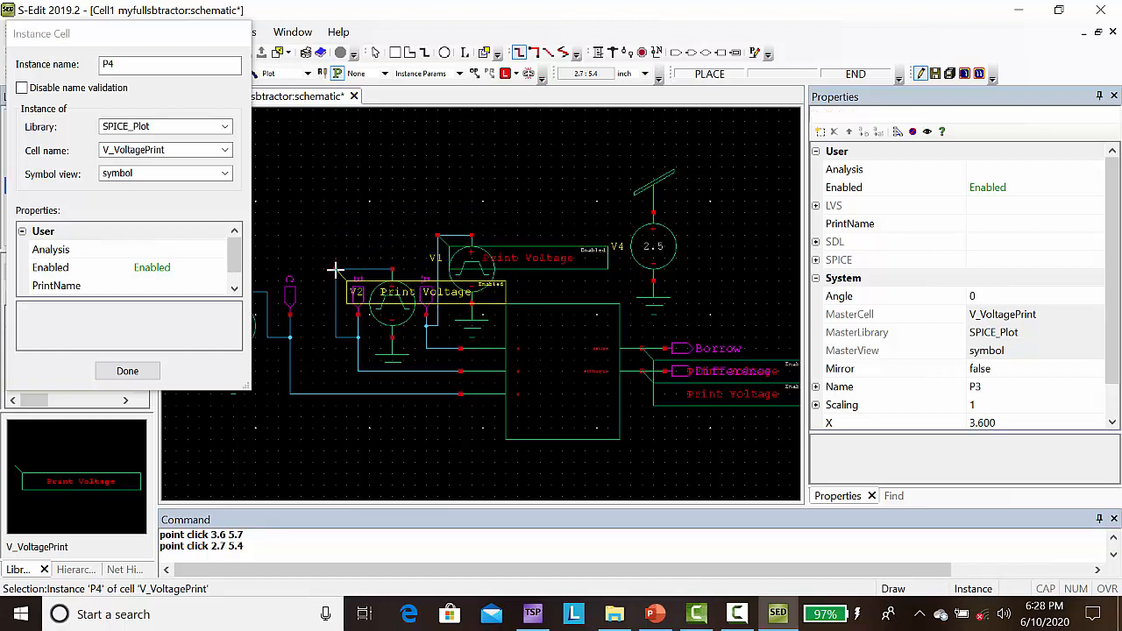
{"action": "left_click", "coordinate": [267, 327]}
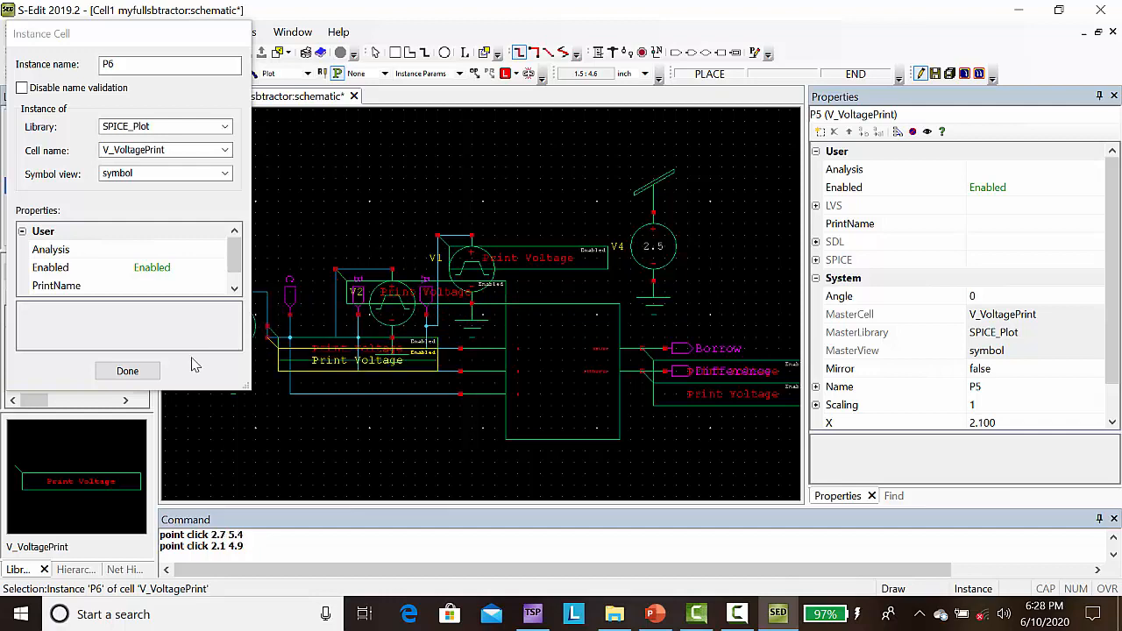
{"action": "left_click", "coordinate": [146, 370]}
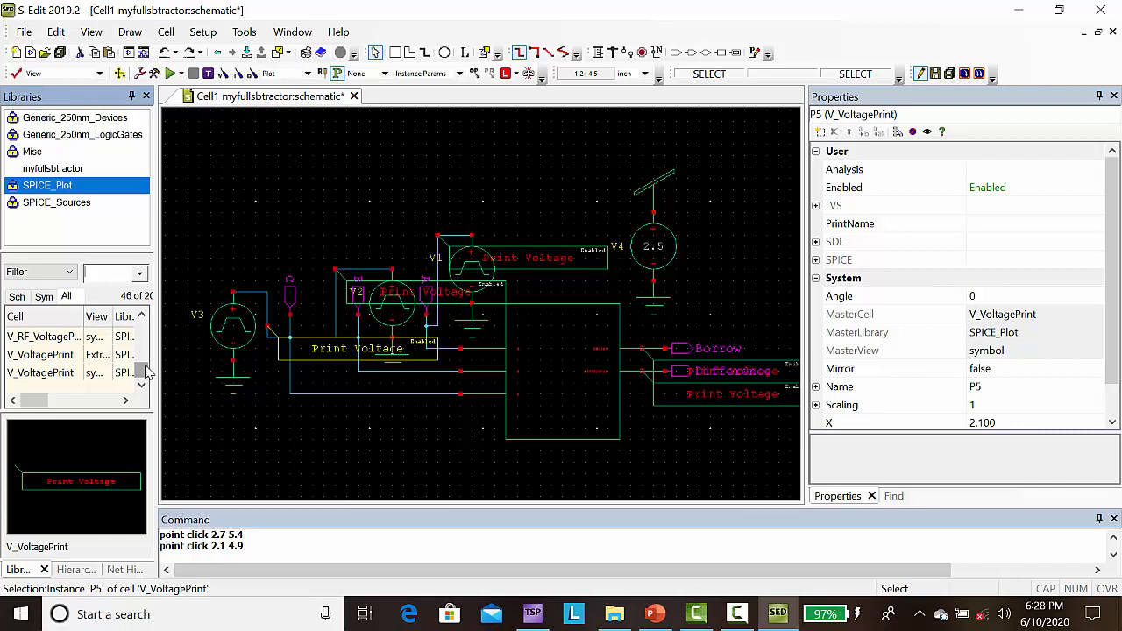
Step: Enable Transient/Fourier Analysis in the SPICE simulation setup of Cell1 with Stop Time 400n and Maximum Time Step 4n
{"action": "left_click", "coordinate": [153, 75]}
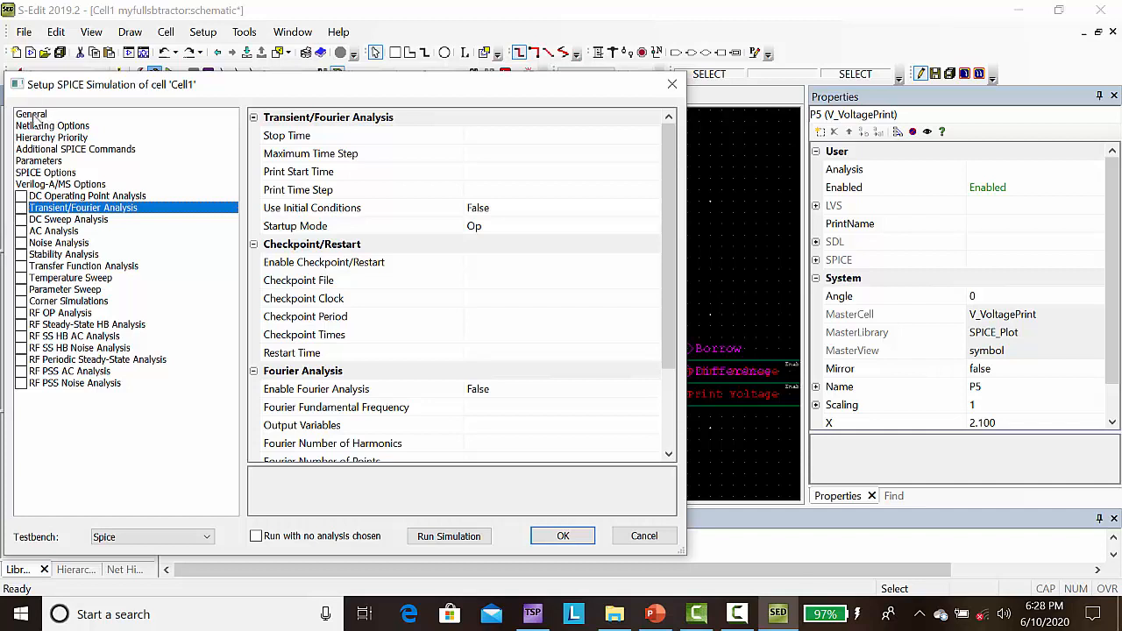
{"action": "left_click", "coordinate": [21, 210]}
{"action": "left_click", "coordinate": [476, 136]}
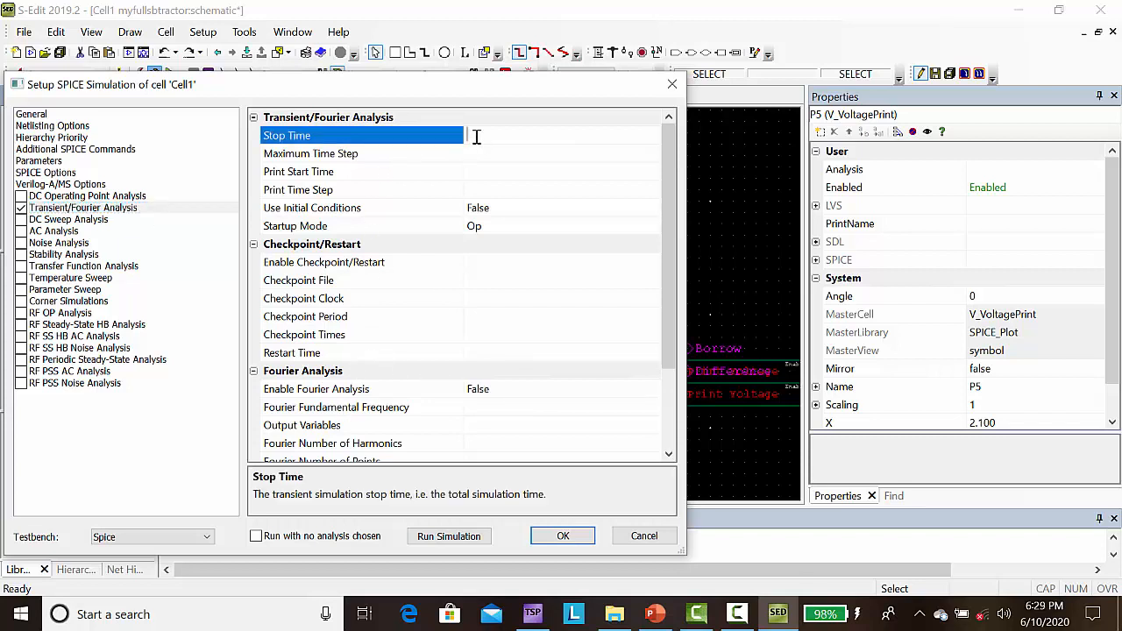
{"action": "type", "text": "400n"}
{"action": "left_click", "coordinate": [472, 157]}
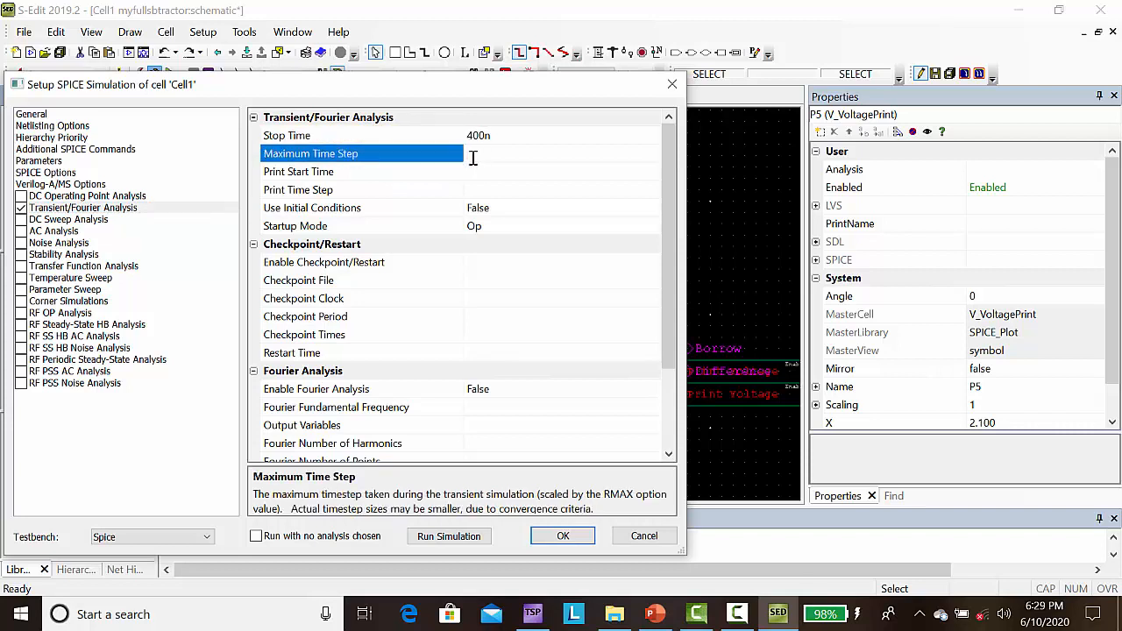
{"action": "type", "text": "4n"}
Step: Set the simulation's general Library Files to Generic_250nm.lib from the Models folder with section tt, and accept the setup
{"action": "left_click", "coordinate": [35, 118]}
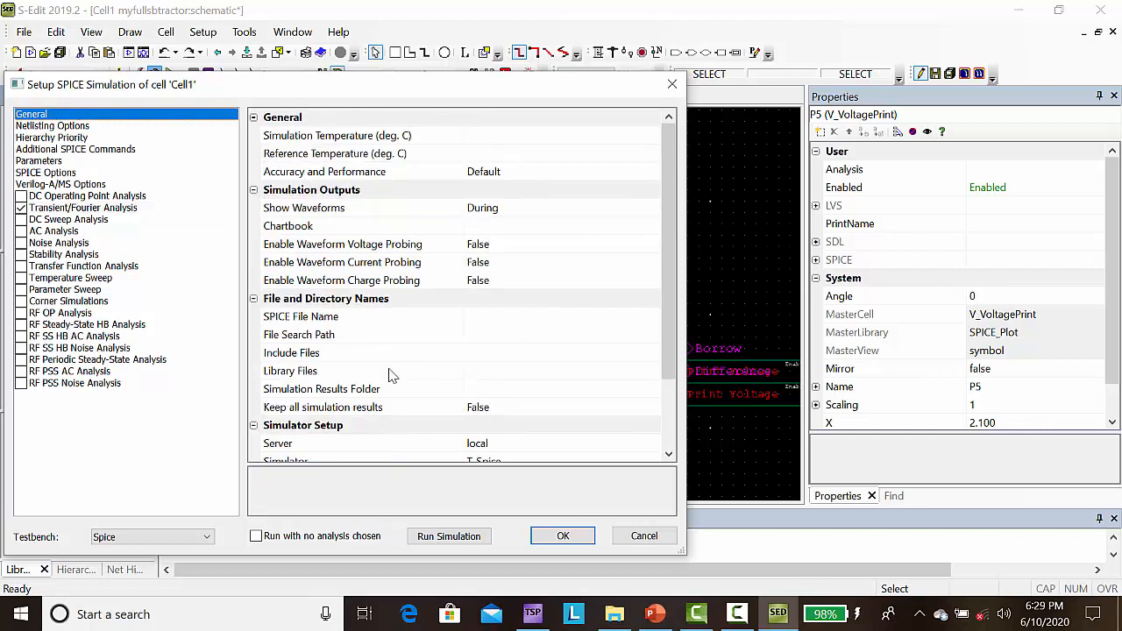
{"action": "left_click", "coordinate": [485, 372]}
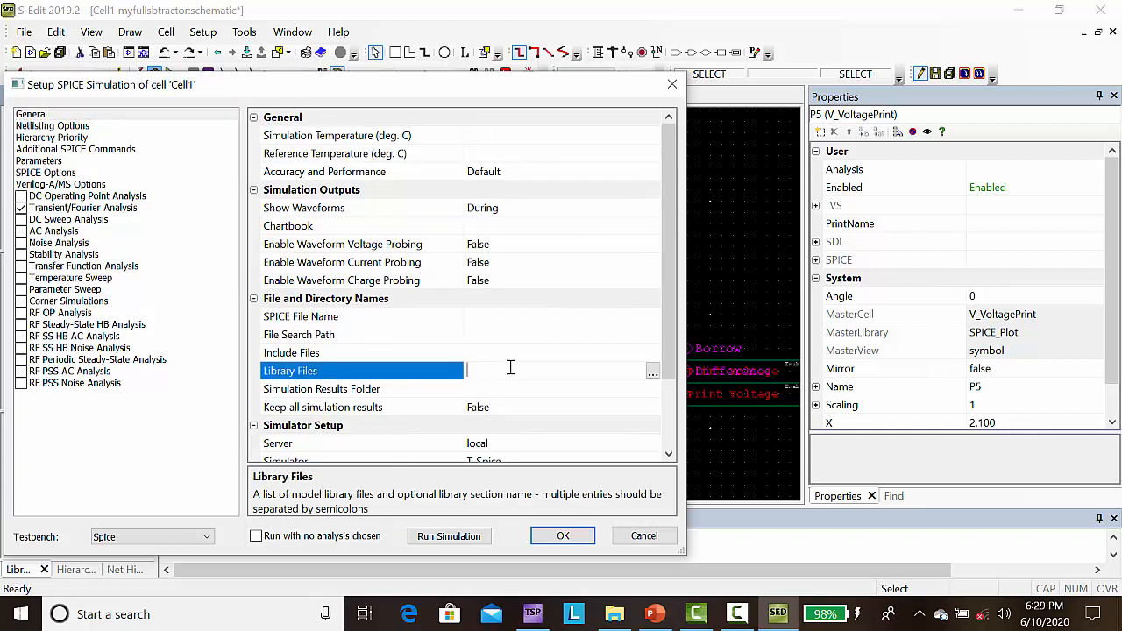
{"action": "left_click", "coordinate": [653, 373]}
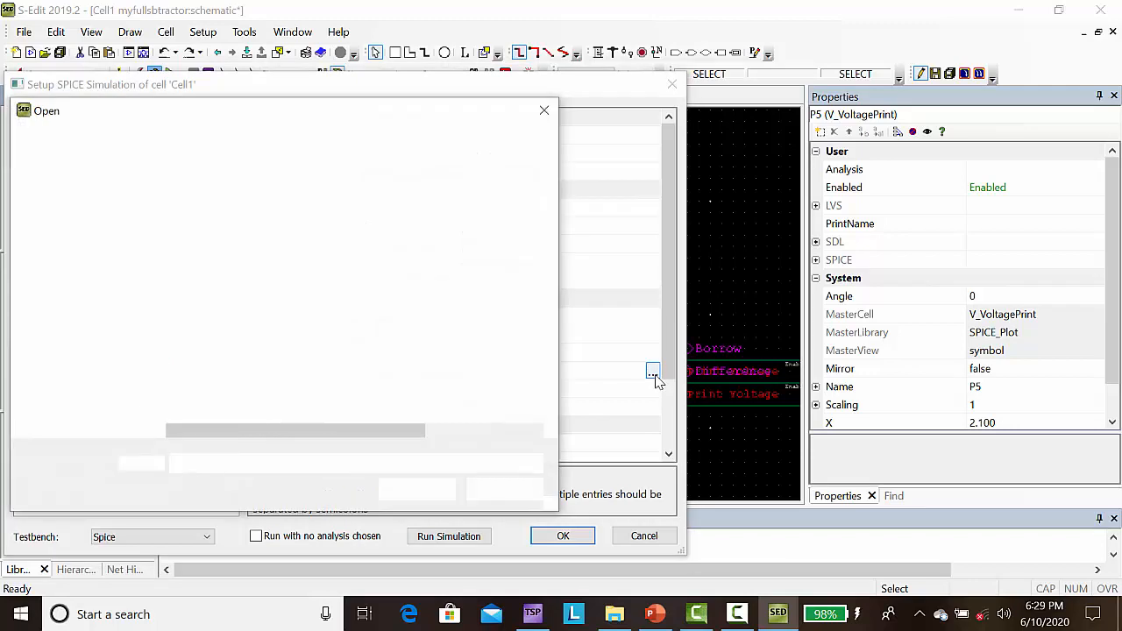
{"action": "left_click", "coordinate": [215, 246]}
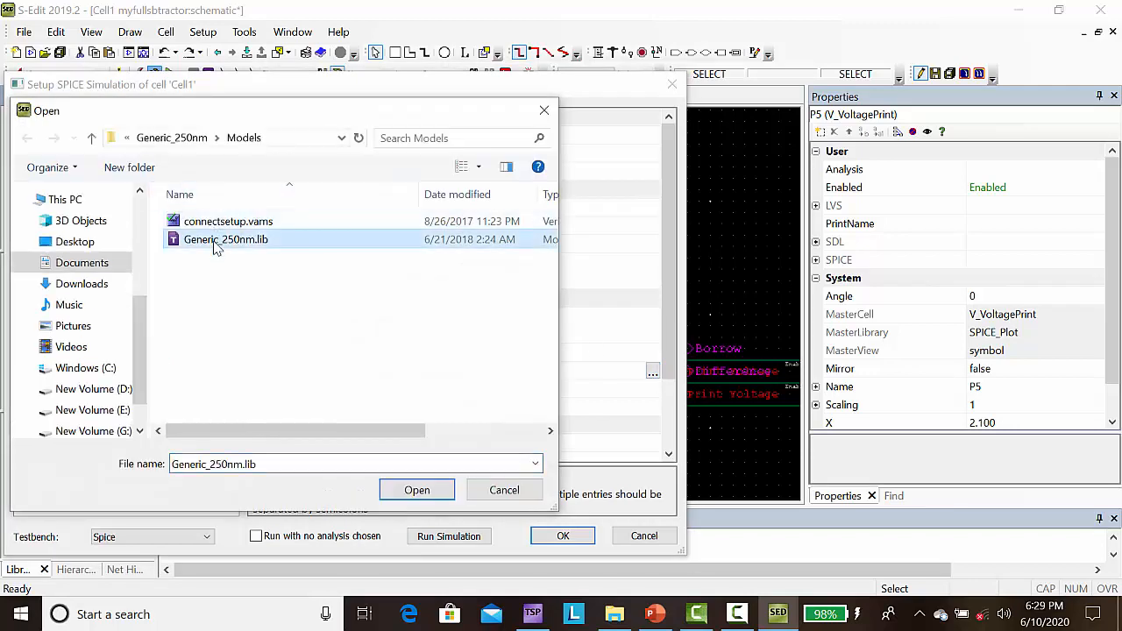
{"action": "left_click", "coordinate": [416, 489]}
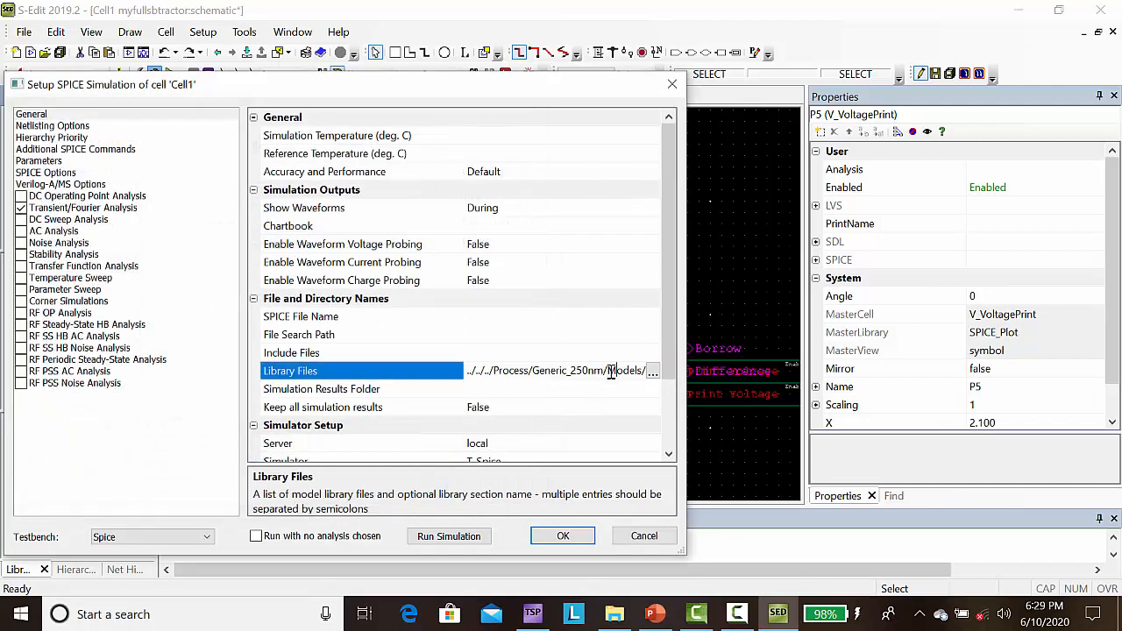
{"action": "key", "text": "Right"}
{"action": "key", "text": "Right"}
{"action": "key", "text": "Right"}
{"action": "key", "text": "Right"}
{"action": "key", "text": "Right"}
{"action": "key", "text": "Right"}
{"action": "key", "text": "Right"}
{"action": "key", "text": "Right"}
{"action": "key", "text": "Right"}
{"action": "key", "text": "Right"}
{"action": "key", "text": "Right"}
{"action": "key", "text": "Right"}
{"action": "key", "text": "Right"}
{"action": "key", "text": "Right"}
{"action": "key", "text": "Right"}
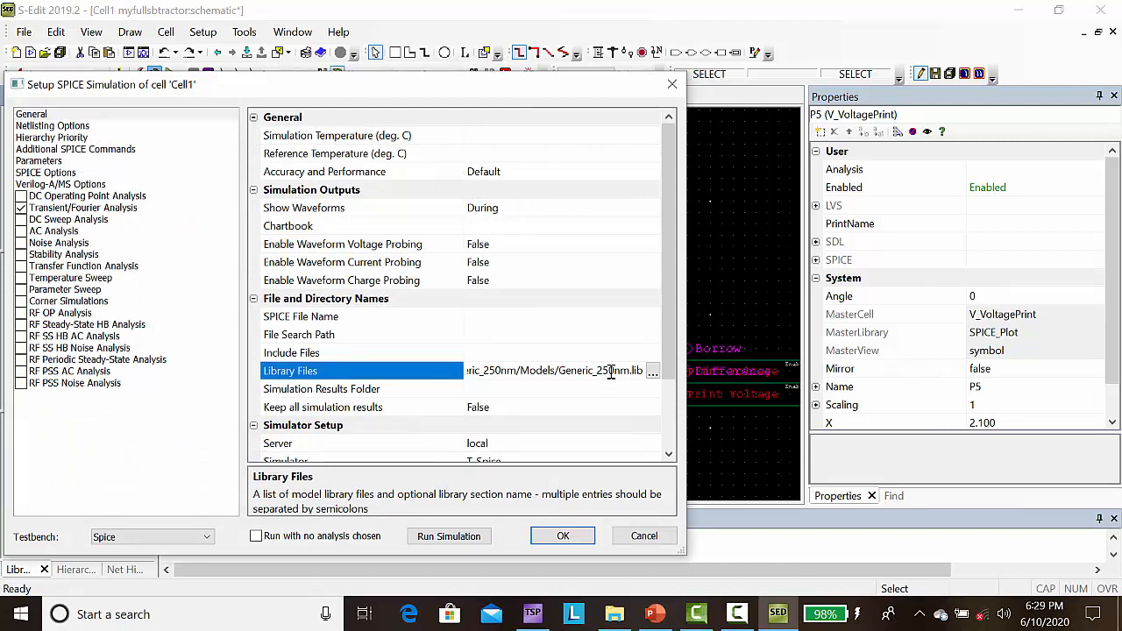
{"action": "type", "text": "tt"}
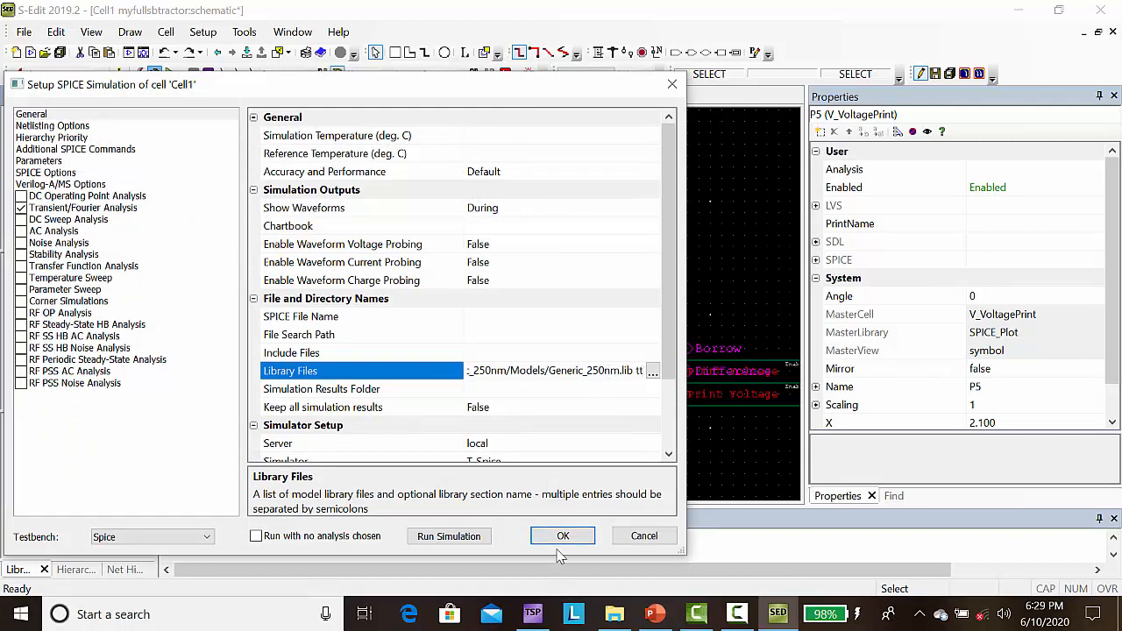
{"action": "left_click", "coordinate": [564, 537]}
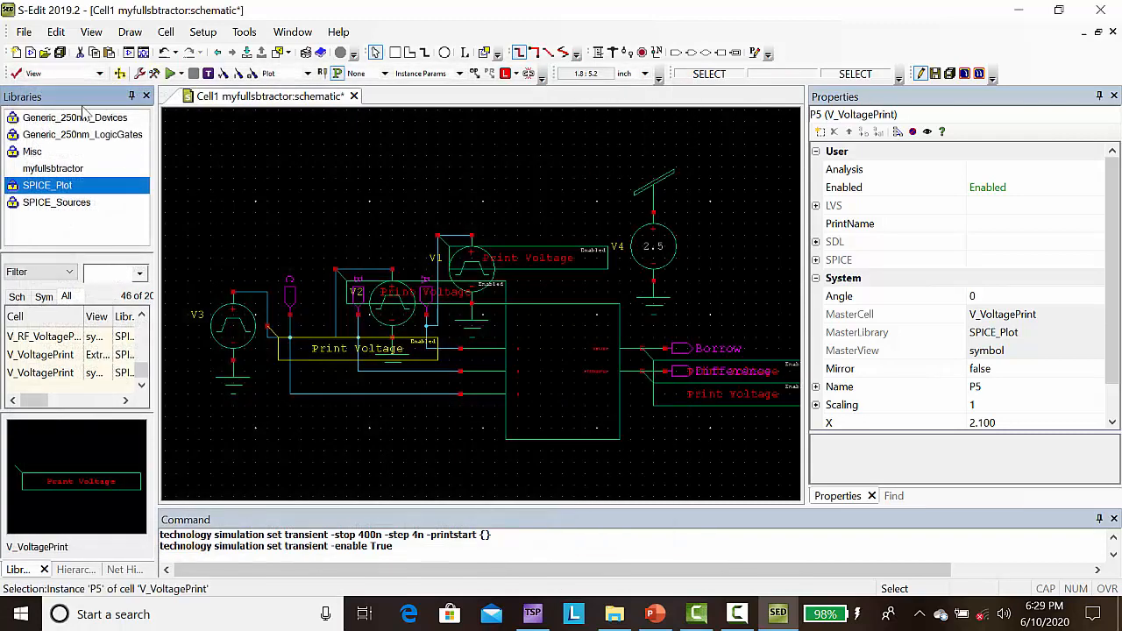
Step: Run the Cell1 simulation, split the resulting traces into separate plots and maximize the waveform viewer
{"action": "left_click", "coordinate": [171, 74]}
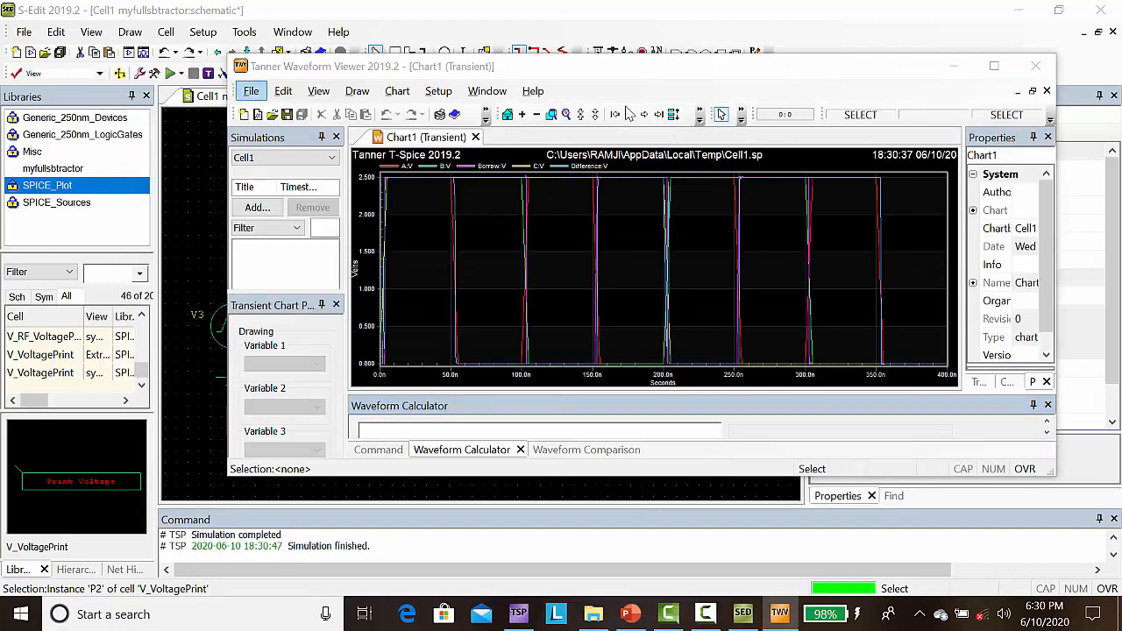
{"action": "left_click", "coordinate": [674, 115]}
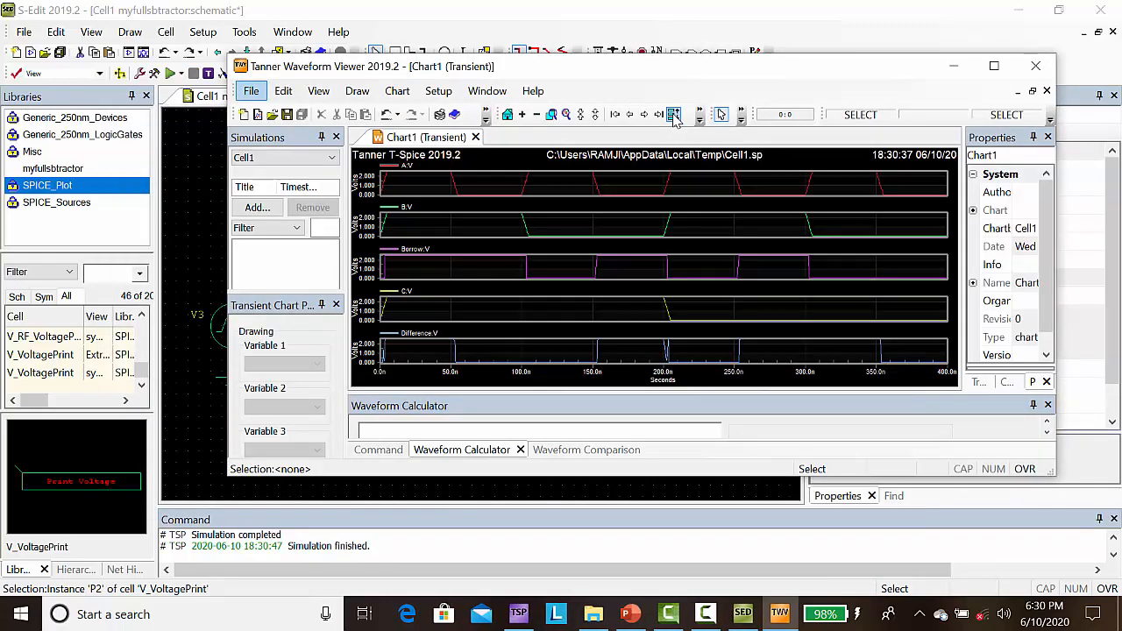
{"action": "left_click", "coordinate": [996, 67]}
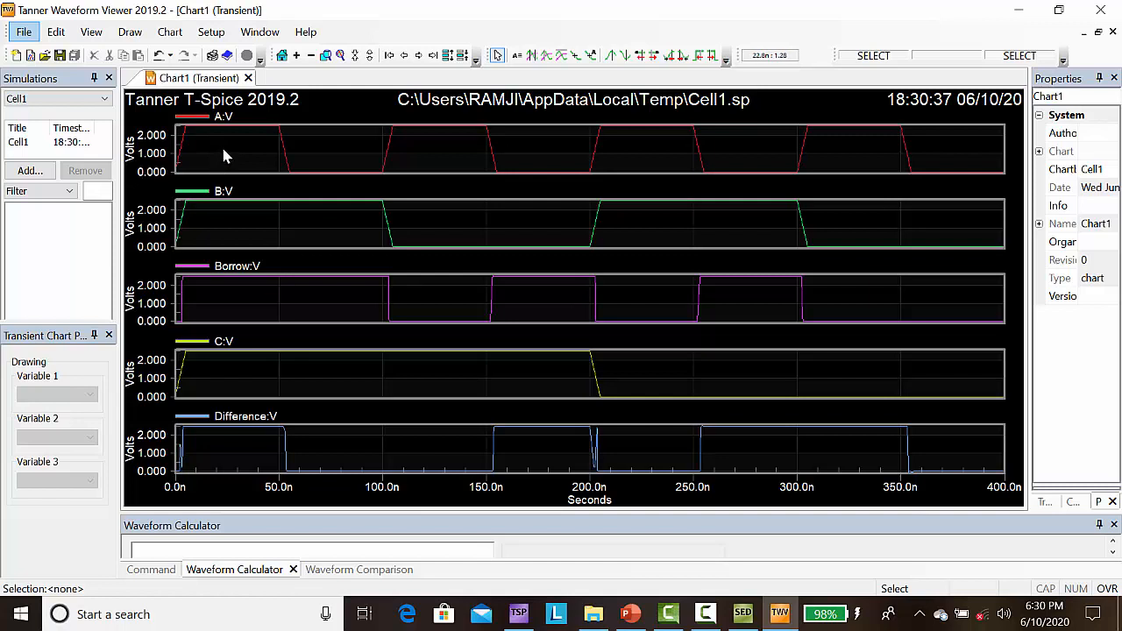
Step: Swap the Borrow and C traces in the chart so that C is in the third plot and Borrow in the fourth
{"action": "left_click", "coordinate": [233, 272]}
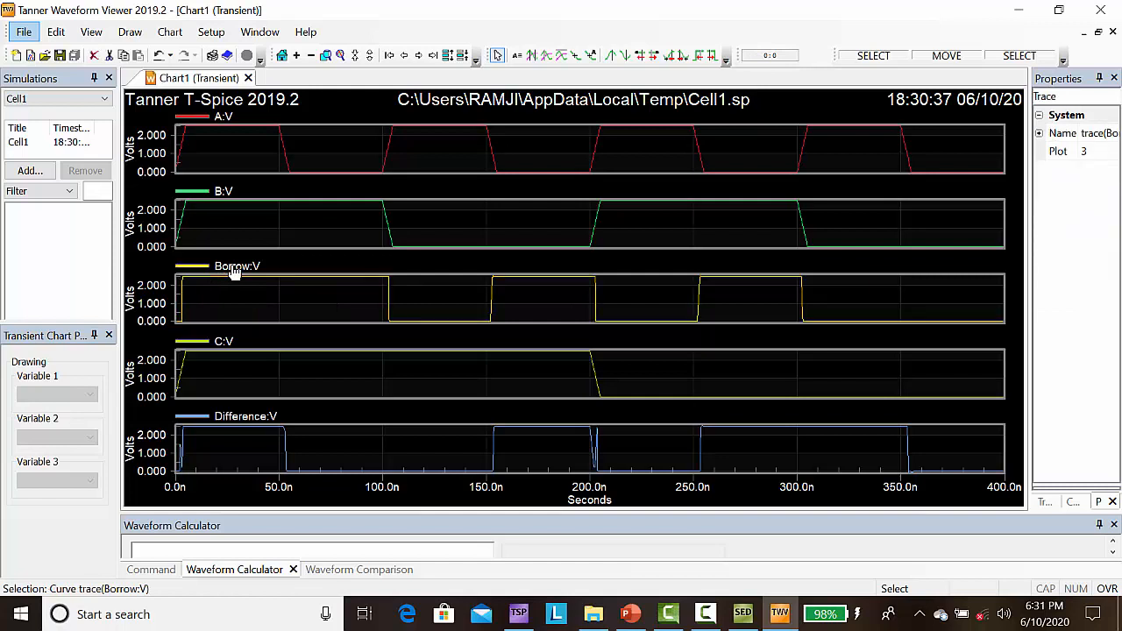
{"action": "mouse_move", "coordinate": [233, 272]}
{"action": "left_mouse_down"}
{"action": "mouse_move", "coordinate": [235, 330]}
{"action": "mouse_move", "coordinate": [256, 369]}
{"action": "left_mouse_up"}
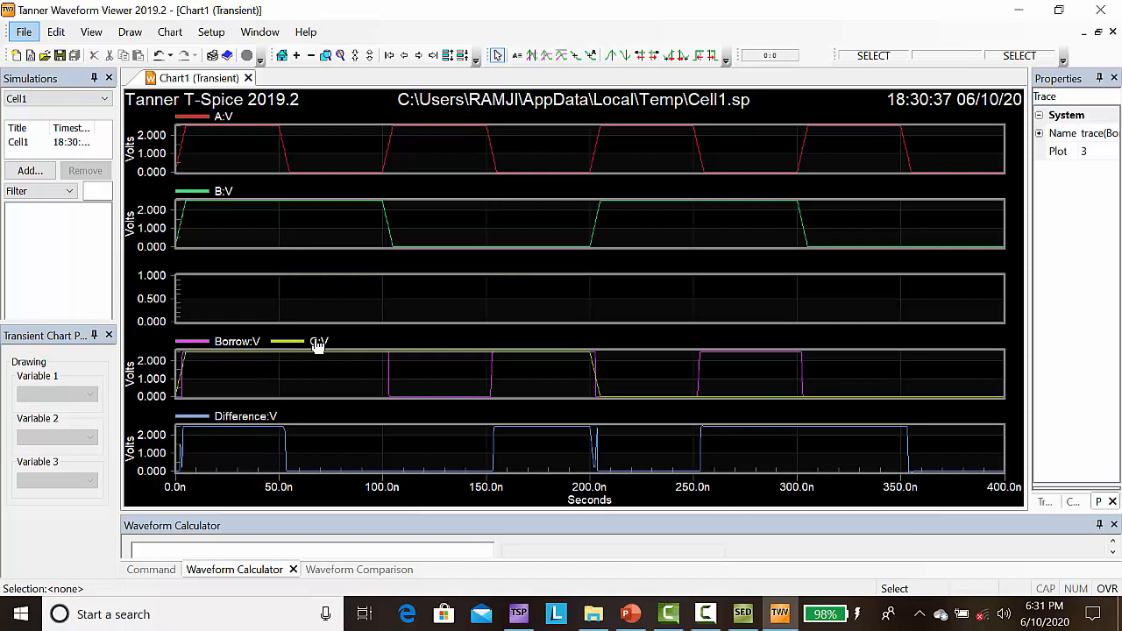
{"action": "left_click_drag", "start_coordinate": [317, 345], "coordinate": [299, 280]}
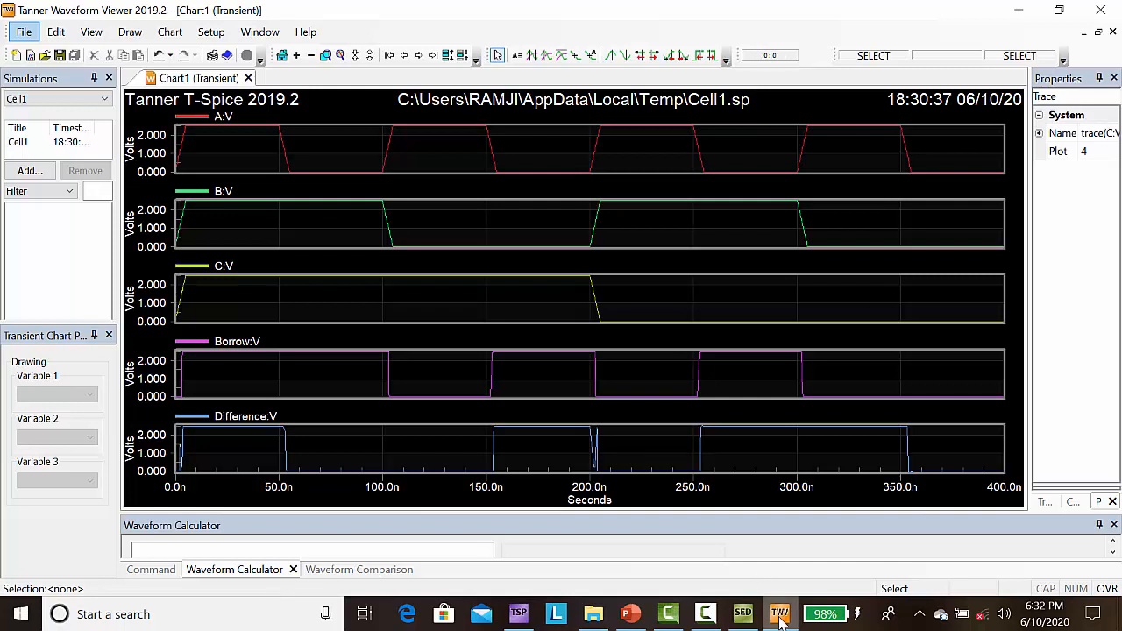
{"action": "mouse_move", "coordinate": [779, 618]}
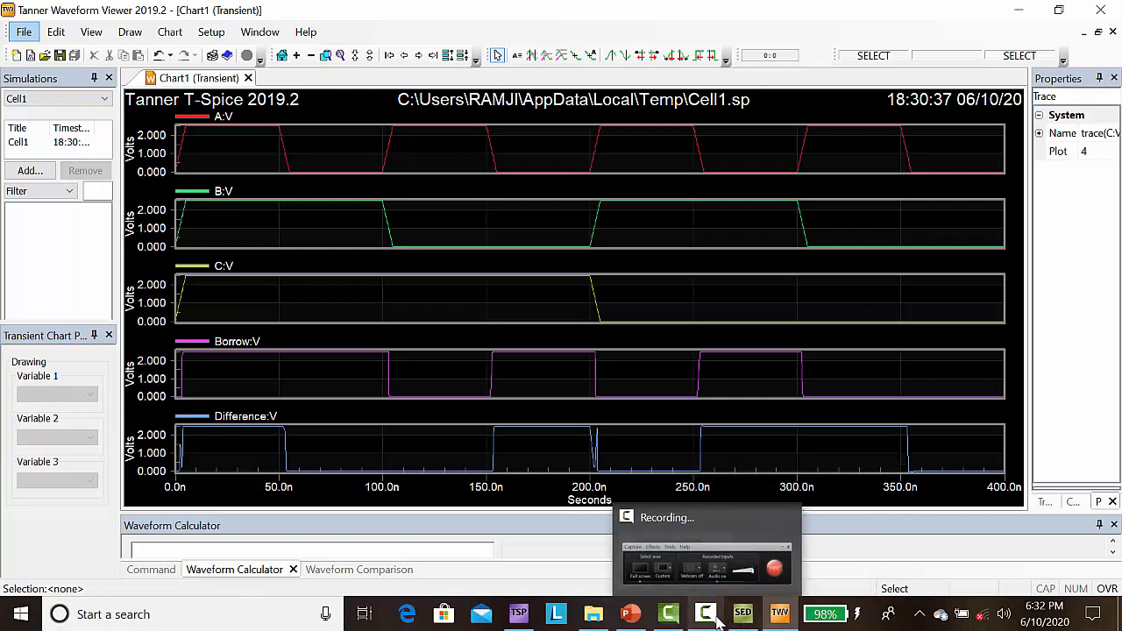